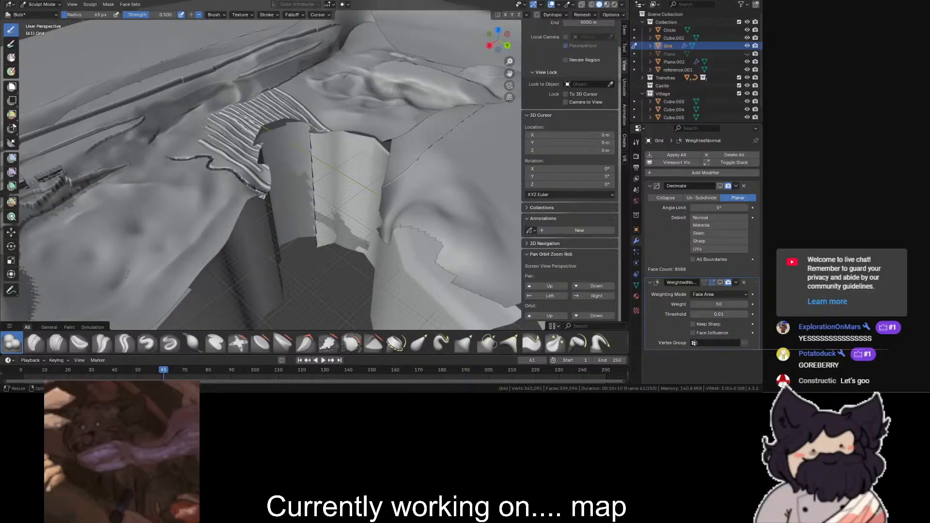
- Examine the terrain around the ribbed slope and the outer map edge in perspective and top views
scroll(319, 190, "up", 7)
left_click_drag(509, 73, 465, 14)
scroll(271, 176, "down", 10)
left_click_drag(509, 73, 470, 23)
middle_click_drag(364, 146, 295, 196)
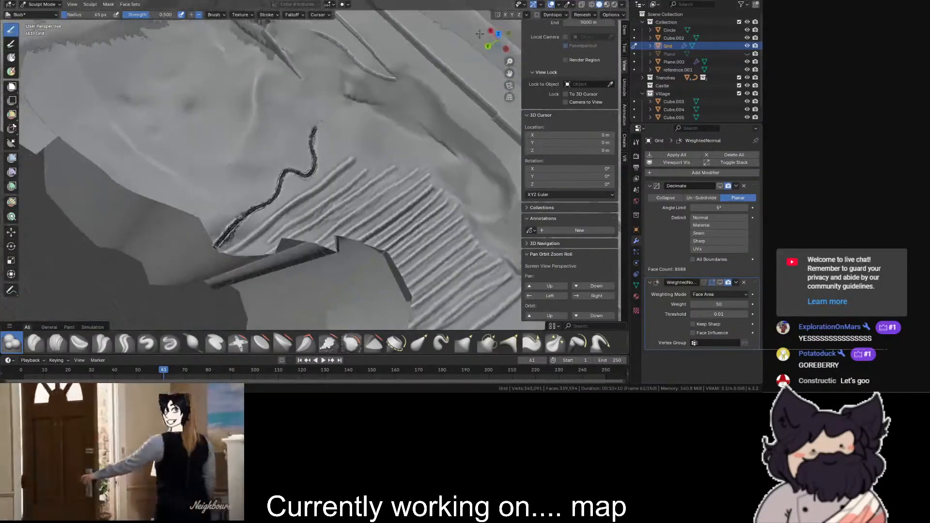
left_click(498, 33)
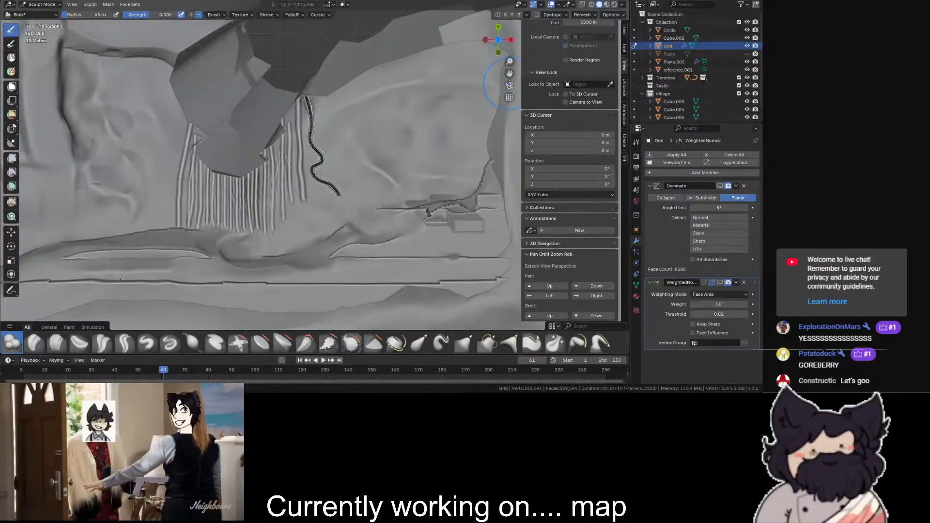
scroll(504, 88, "up", 6)
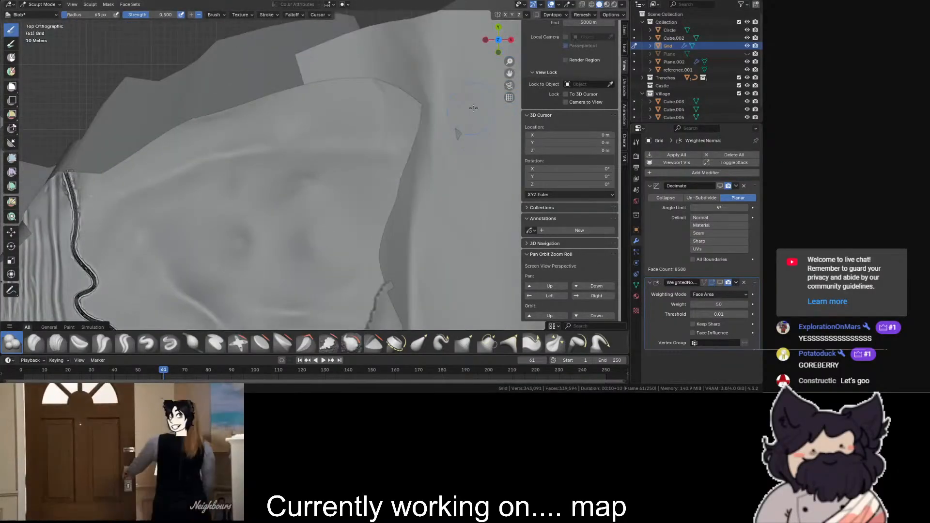
scroll(473, 131, "down", 4)
scroll(513, 72, "up", 2)
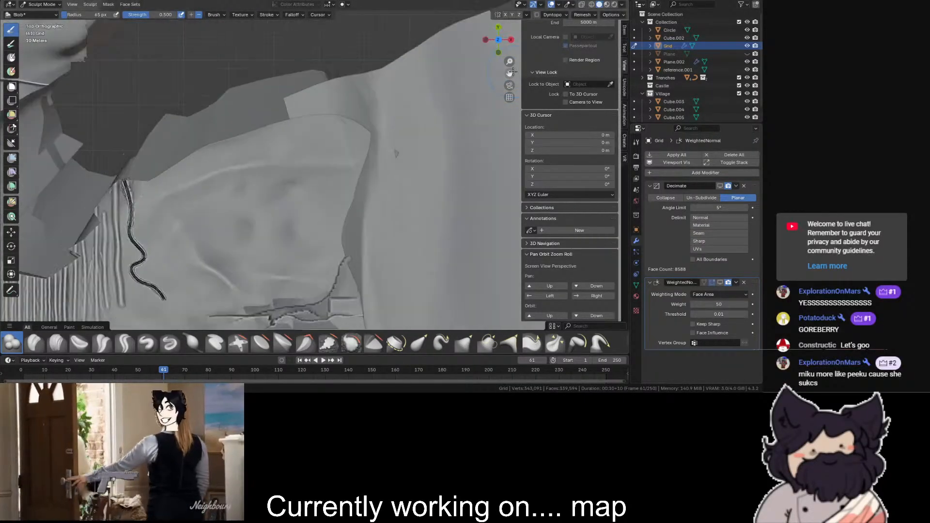
scroll(504, 102, "up", 3)
left_click_drag(295, 146, 306, 137, "shift")
scroll(306, 136, "down", 5)
scroll(553, 77, "up", 2)
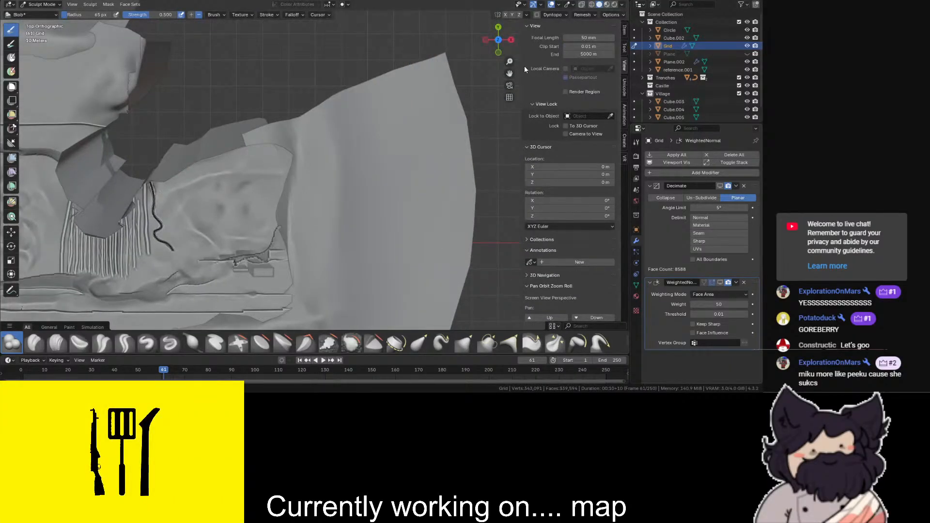
- Sculpt raised lumps along the hillside with the Blob brush, undoing the last two strokes
left_click_drag(509, 73, 596, 136)
scroll(509, 74, "up", 3)
mouse_move(500, 41)
left_mouse_down()
mouse_move(451, 10)
mouse_move(387, 9)
mouse_move(374, 41)
left_mouse_up()
scroll(504, 63, "up", 3)
mouse_move(509, 74)
left_mouse_down()
mouse_move(461, 103)
mouse_move(330, 133)
left_mouse_up()
mouse_move(260, 222)
left_mouse_down()
mouse_move(286, 203)
mouse_move(281, 188)
mouse_move(253, 199)
left_mouse_up()
scroll(298, 180, "up", 2)
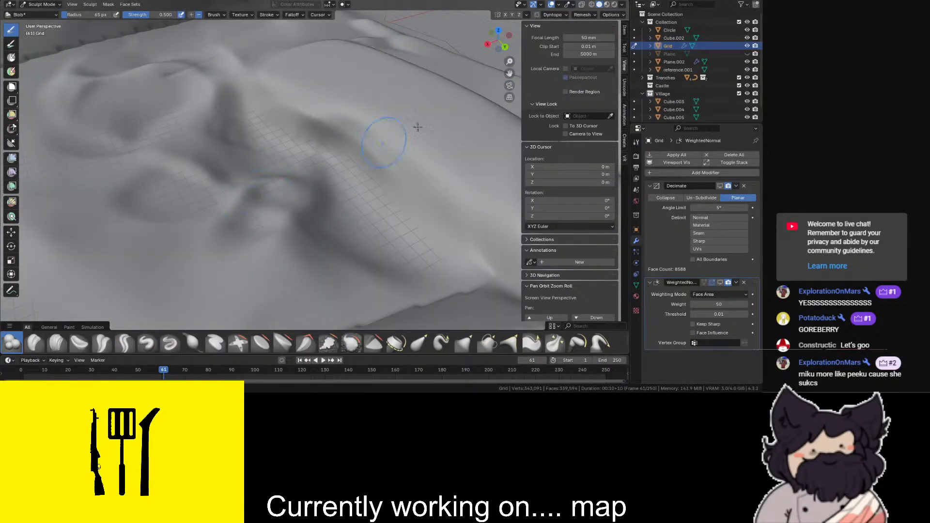
scroll(373, 144, "down", 2)
mouse_move(494, 46)
left_mouse_down()
mouse_move(547, 20)
mouse_move(635, 12)
mouse_move(427, 80)
left_mouse_up()
mouse_move(237, 130)
left_mouse_down()
mouse_move(314, 110)
mouse_move(136, 159)
left_mouse_up()
left_click_drag(305, 124, 238, 148)
left_click_drag(350, 123, 242, 160)
left_click_drag(296, 138, 260, 141)
scroll(261, 141, "up", 3)
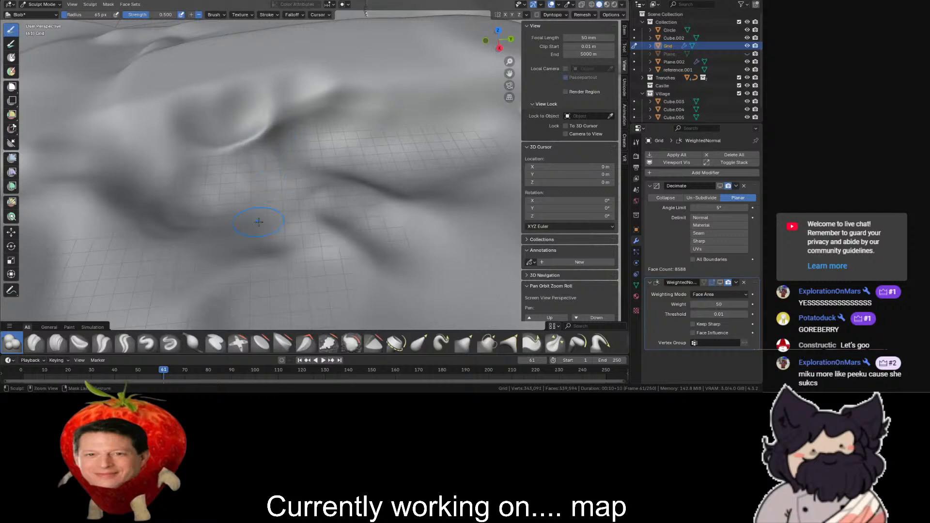
key("ctrl+z")
key("ctrl+z")
- Shape rough folds and ridges along the hillside with the Clay Thumb brush
left_click(71, 343)
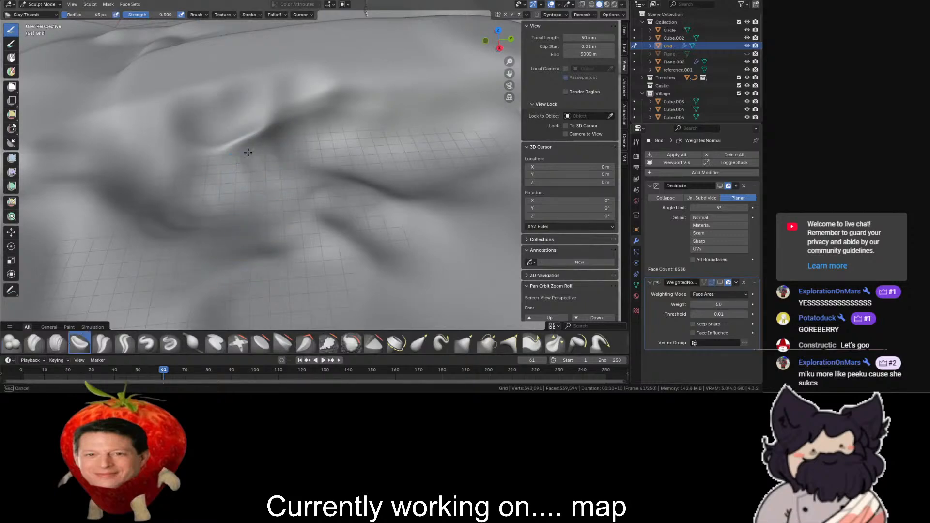
mouse_move(258, 119)
left_mouse_down()
mouse_move(218, 150)
mouse_move(290, 127)
mouse_move(318, 105)
left_mouse_up()
mouse_move(410, 92)
left_mouse_down()
mouse_move(279, 103)
mouse_move(230, 121)
left_mouse_up()
left_click_drag(108, 162, 86, 165)
left_click_drag(192, 102, 41, 136)
scroll(124, 149, "down", 1)
left_click_drag(141, 154, 35, 166)
left_click_drag(85, 140, 63, 156)
scroll(62, 158, "down", 3)
middle_click_drag(475, 51, 385, 49)
scroll(488, 62, "up", 2)
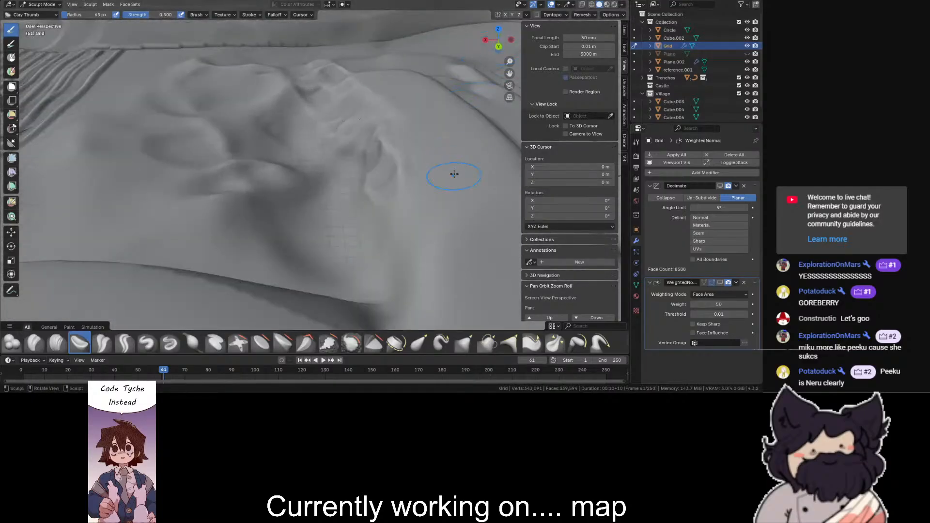
middle_click_drag(454, 174, 438, 176)
- Pull the slope beside the hollow outward with the Elastic Grab brush
mouse_move(506, 37)
middle_mouse_down()
mouse_move(446, 87)
mouse_move(405, 36)
middle_mouse_up()
left_click_drag(505, 32, 492, 29)
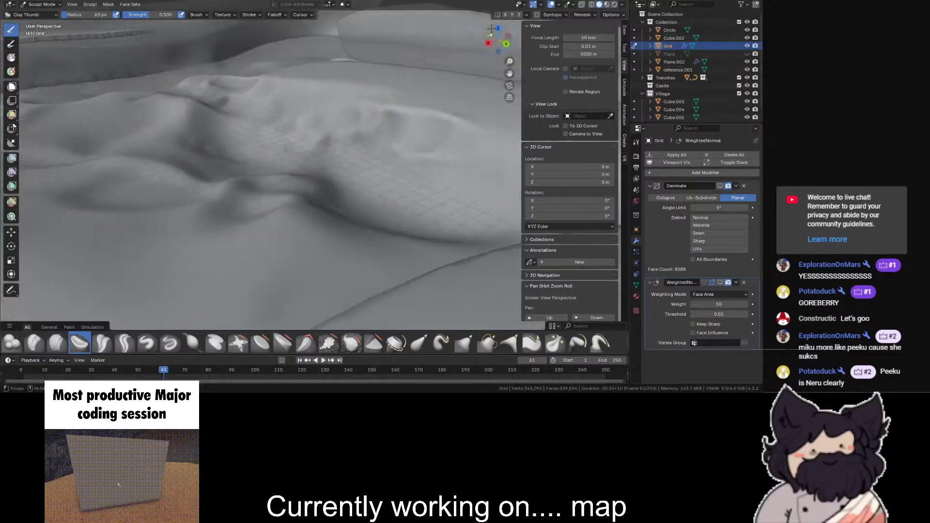
scroll(492, 29, "up", 3)
middle_click_drag(511, 71, 415, 193, "shift")
scroll(340, 194, "down", 2)
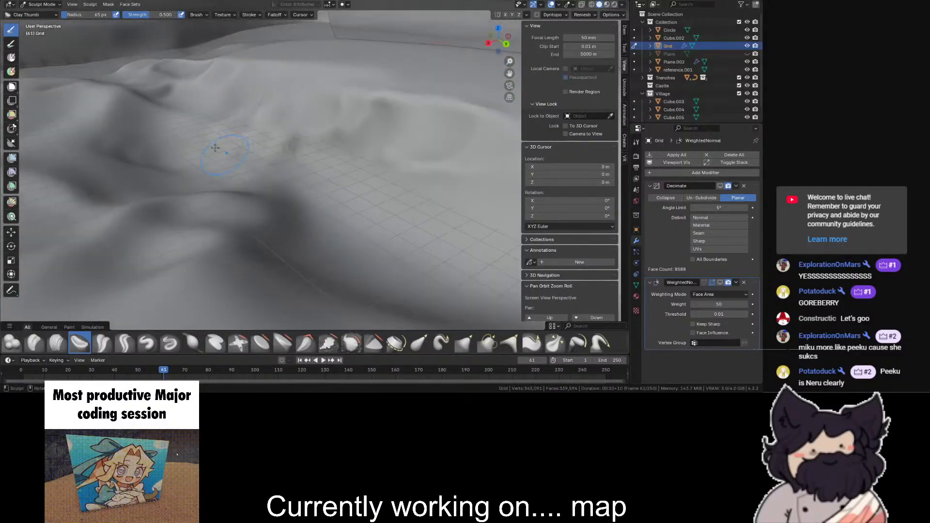
left_click(419, 343)
mouse_move(315, 134)
left_mouse_down()
mouse_move(353, 266)
mouse_move(401, 276)
left_mouse_up()
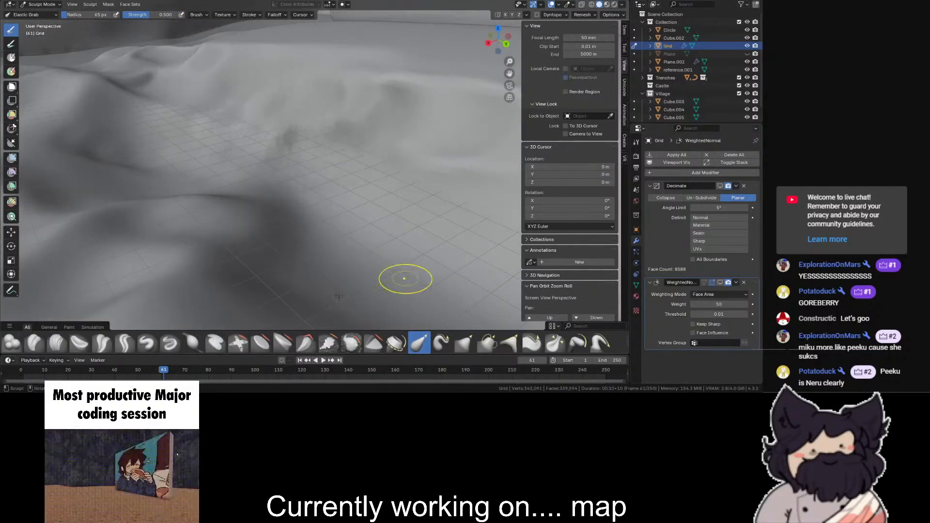
- Try the Paint Hard and Paint Blend brushes on the slope, undoing each stroke
left_click(69, 327)
left_click(57, 343)
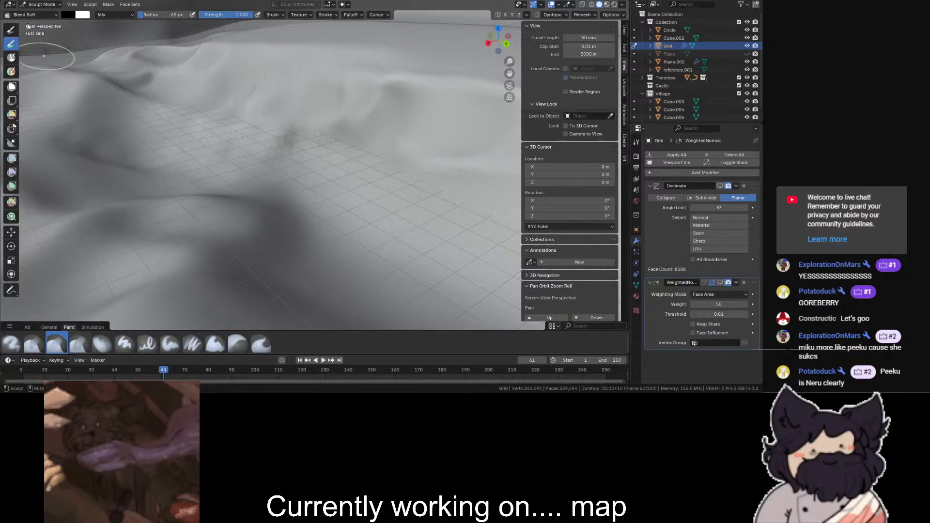
left_click(123, 344)
left_click_drag(321, 164, 336, 137)
key("ctrl+z")
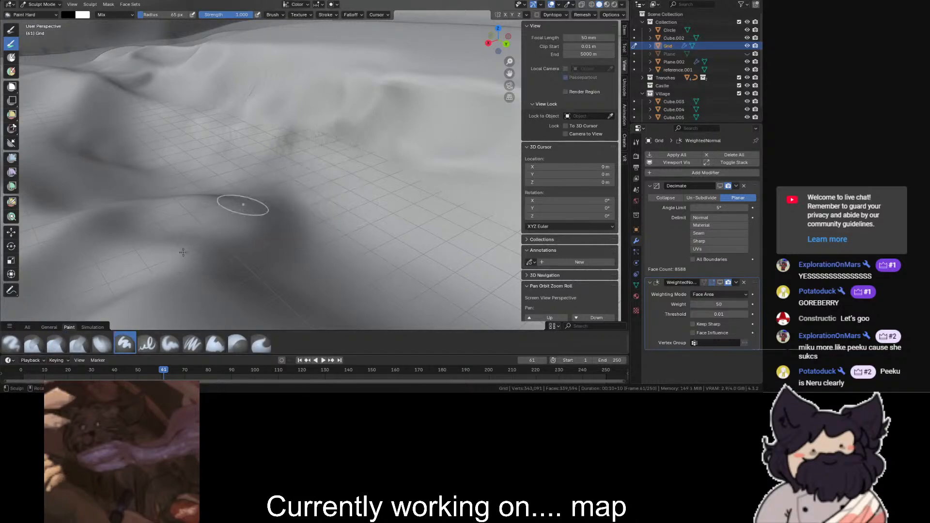
left_click(101, 343)
mouse_move(222, 219)
left_mouse_down()
mouse_move(272, 178)
mouse_move(285, 143)
left_mouse_up()
key("ctrl+z")
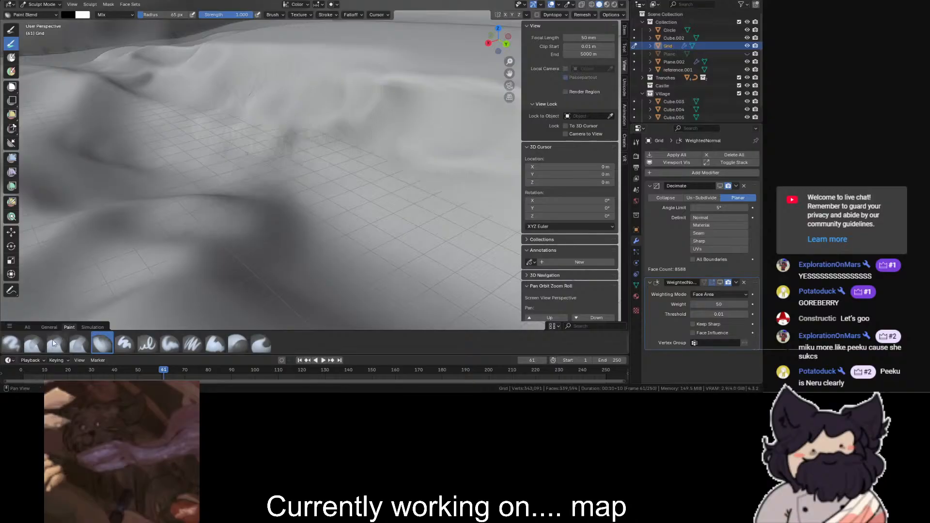
left_click(57, 343)
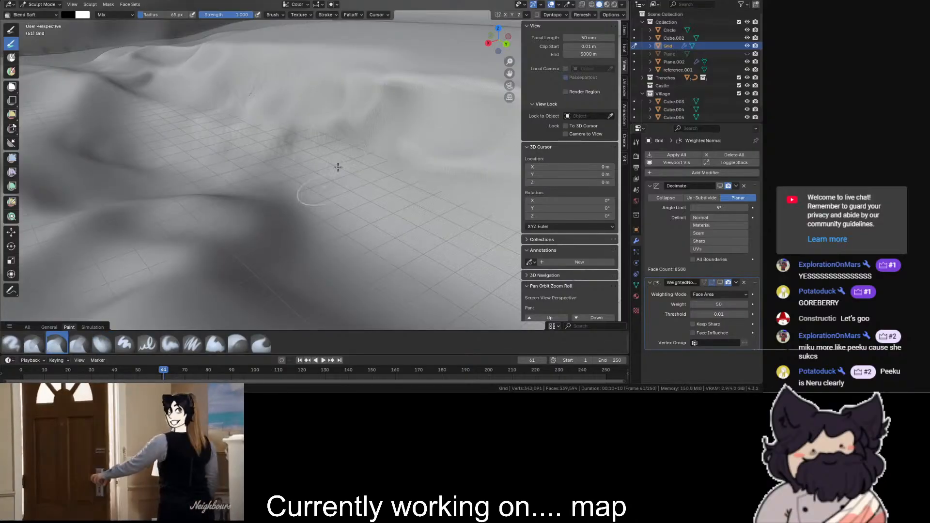
- Try the Drag Cloth, Stretch/Move Cloth and Twist Boundary Cloth brushes on the hollow's floor
left_click(87, 328)
left_click(56, 344)
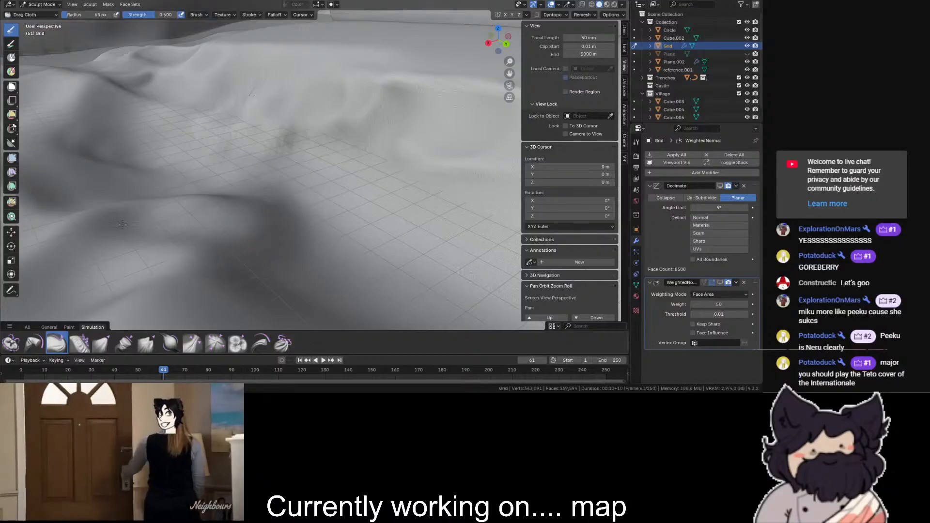
scroll(271, 189, "up", 4)
middle_click_drag(416, 169, 374, 199, "shift")
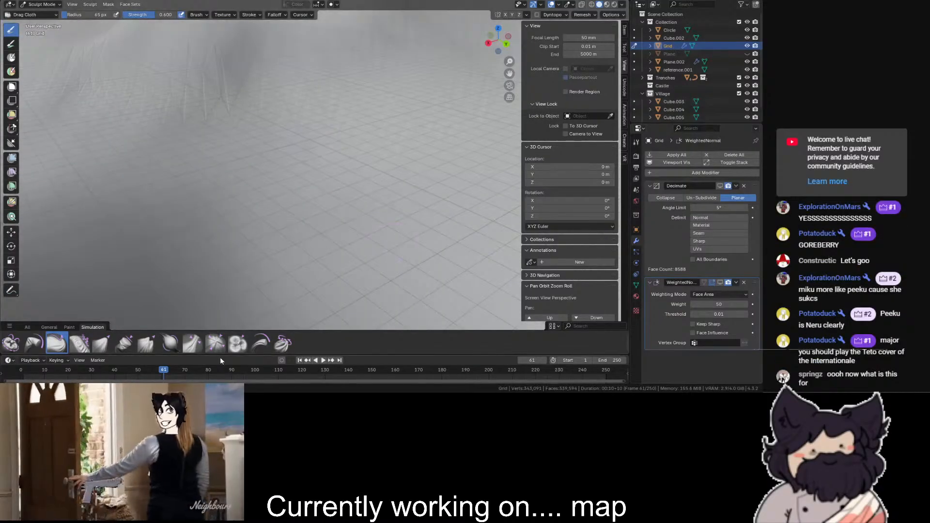
left_click(260, 343)
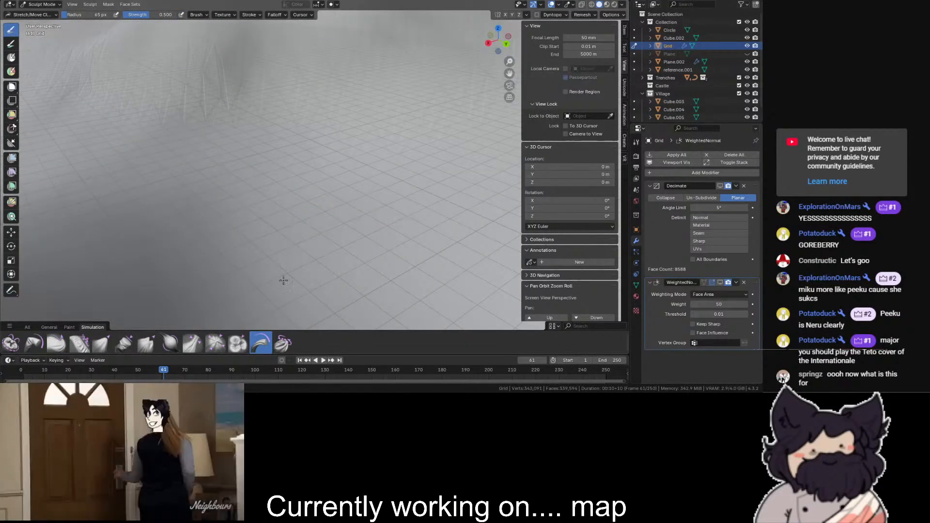
scroll(290, 295, "down", 4)
left_click(284, 343)
scroll(322, 174, "up", 2)
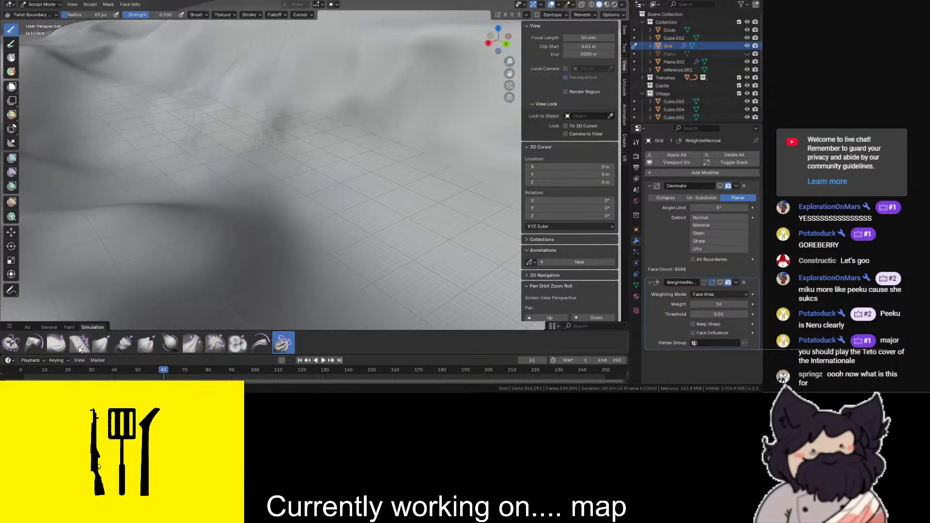
- Pull the terrain around the hollow into folds with the Grab Cloth brush
left_click(102, 343)
mouse_move(320, 165)
left_mouse_down()
mouse_move(315, 150)
mouse_move(362, 204)
mouse_move(293, 143)
mouse_move(356, 214)
mouse_move(319, 187)
mouse_move(349, 201)
left_mouse_up()
scroll(341, 215, "down", 6)
mouse_move(343, 216)
middle_mouse_down()
mouse_move(378, 201)
mouse_move(489, 213)
mouse_move(620, 275)
mouse_move(468, 133)
middle_mouse_up()
scroll(468, 133, "up", 5)
middle_click_drag(421, 76, 2, 341)
- Rework the folded hillside with the Flatten/Contrast brush, enlarging its radius to 111 px
left_click(28, 327)
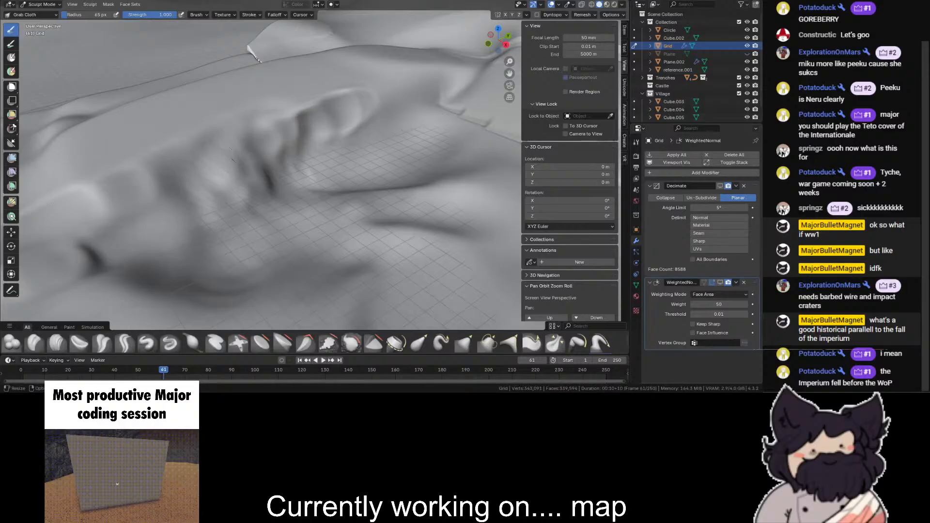
scroll(224, 261, "up", 2)
left_click(260, 343)
mouse_move(331, 69)
left_mouse_down()
mouse_move(290, 146)
mouse_move(438, 64)
left_mouse_up()
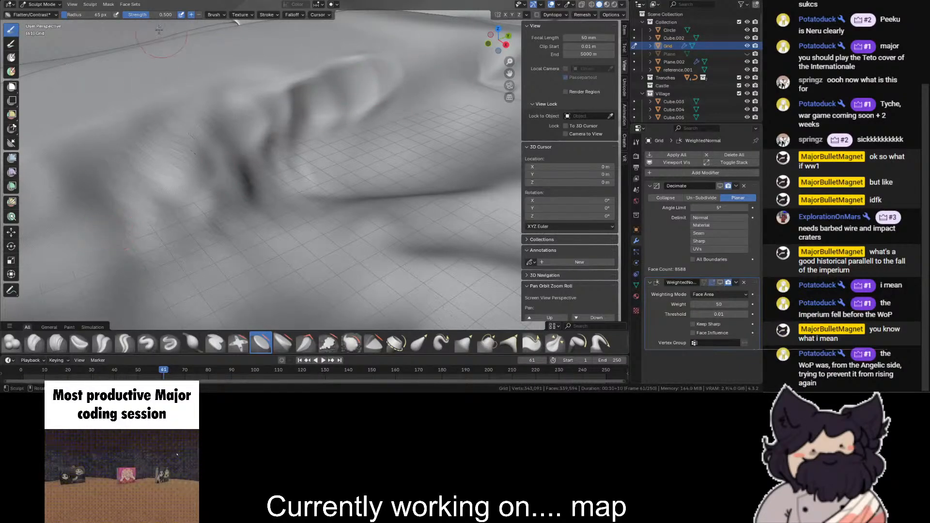
left_click_drag(69, 15, 74, 15)
mouse_move(204, 109)
left_mouse_down()
mouse_move(92, 205)
mouse_move(124, 208)
left_mouse_up()
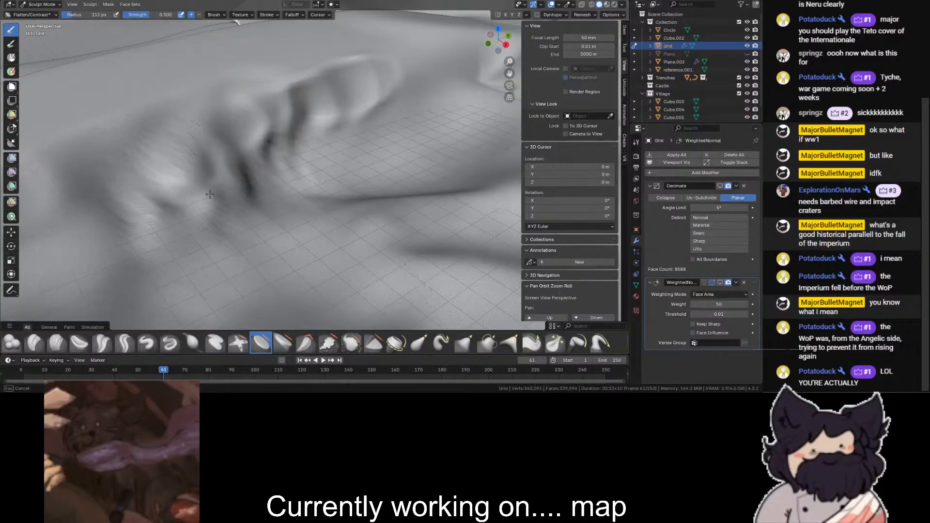
mouse_move(262, 122)
left_mouse_down()
mouse_move(376, 110)
mouse_move(440, 92)
left_mouse_up()
mouse_move(109, 213)
left_mouse_down()
mouse_move(261, 155)
mouse_move(208, 198)
left_mouse_up()
scroll(205, 200, "down", 6)
mouse_move(269, 187)
left_mouse_down()
mouse_move(154, 230)
mouse_move(268, 188)
left_mouse_up()
- Switch the terrain grid to Edit Mode at the jagged tear near its boundary
scroll(271, 173, "up", 4)
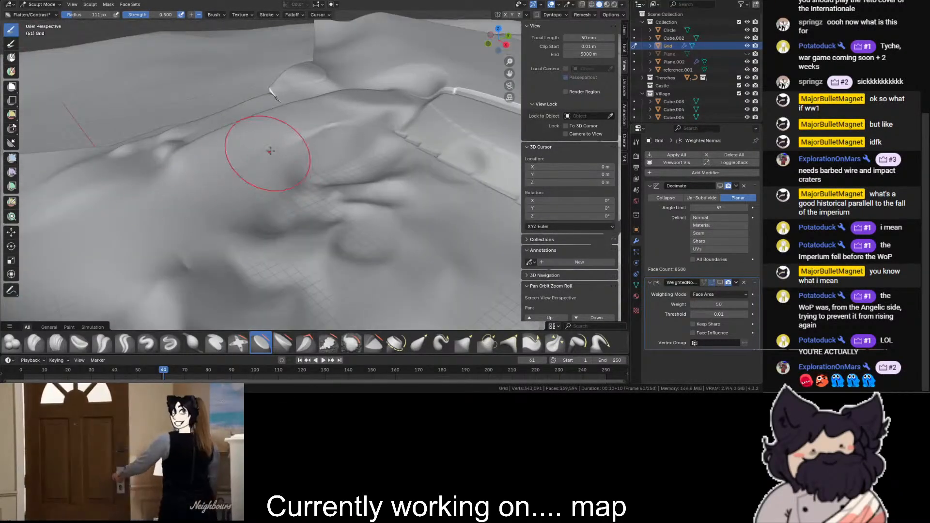
scroll(355, 123, "down", 4)
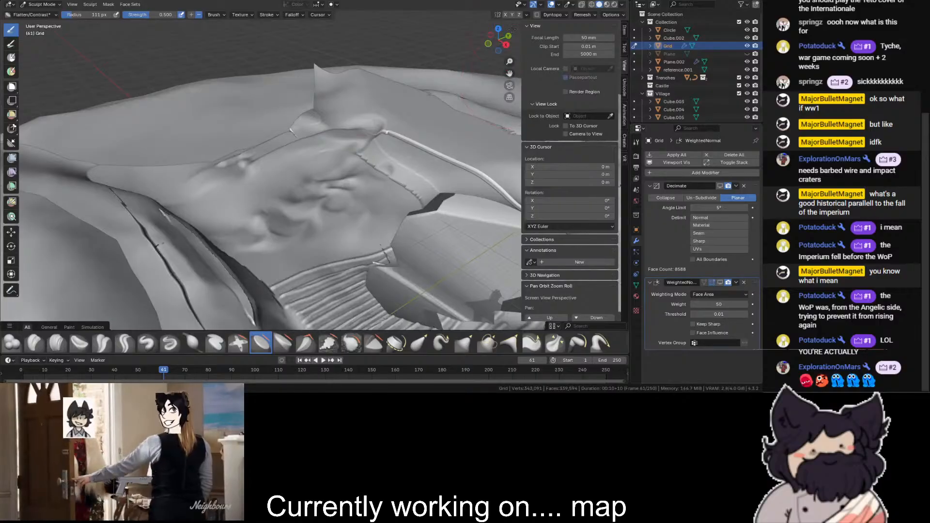
left_click_drag(504, 40, 555, 61)
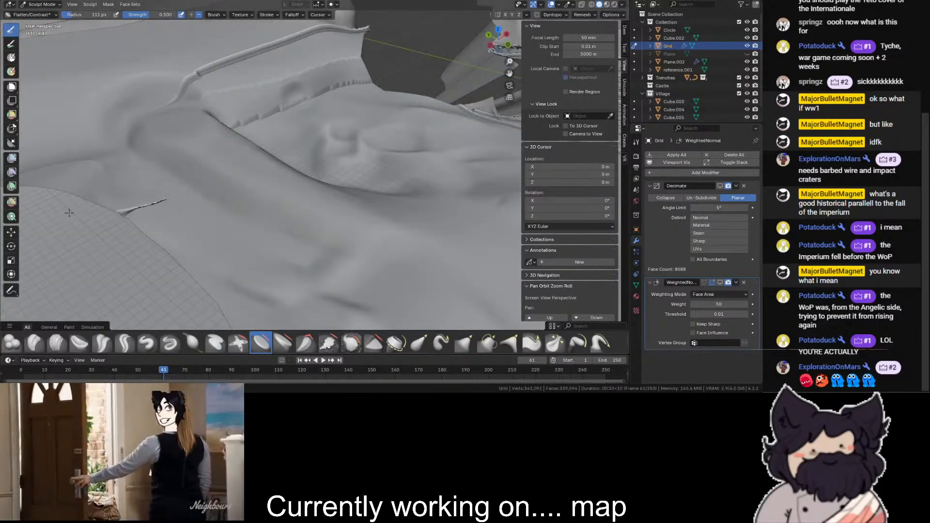
scroll(103, 187, "up", 4)
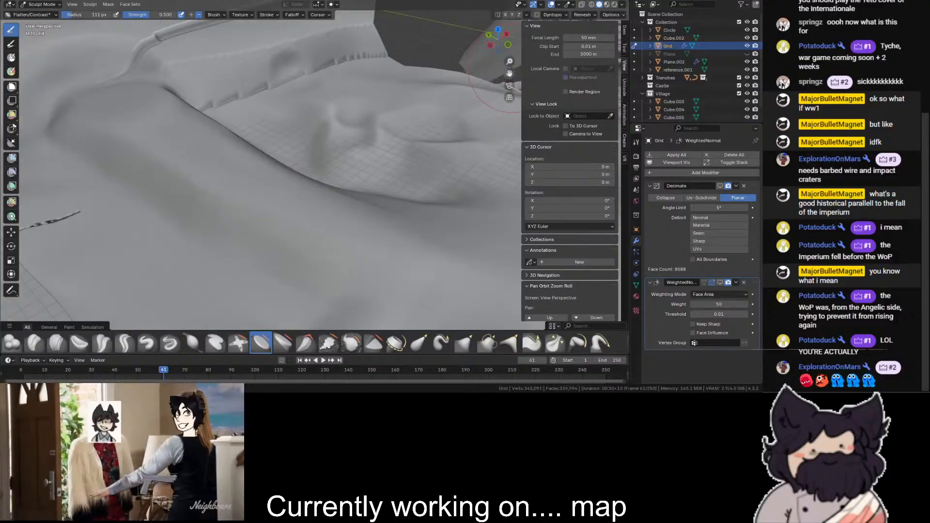
left_click_drag(510, 71, 798, 44)
scroll(510, 70, "up", 2)
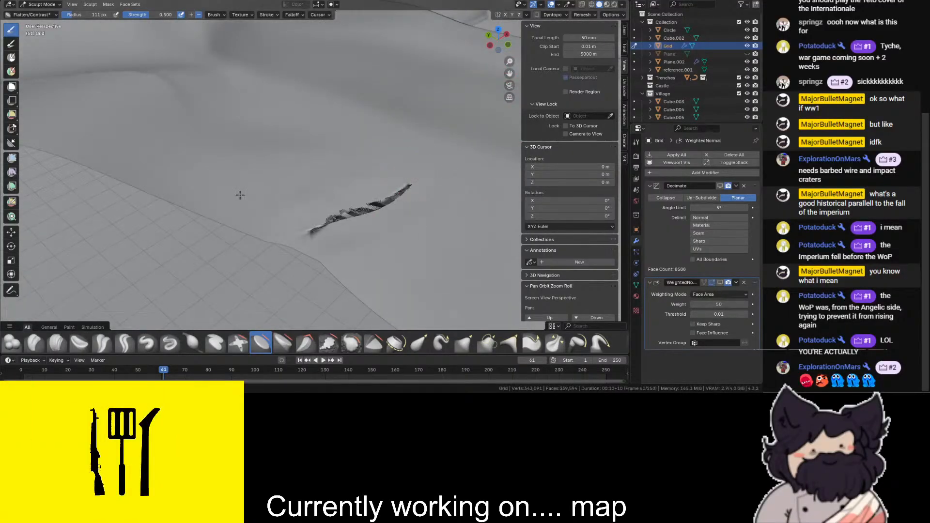
left_click(33, 5)
left_click(34, 23)
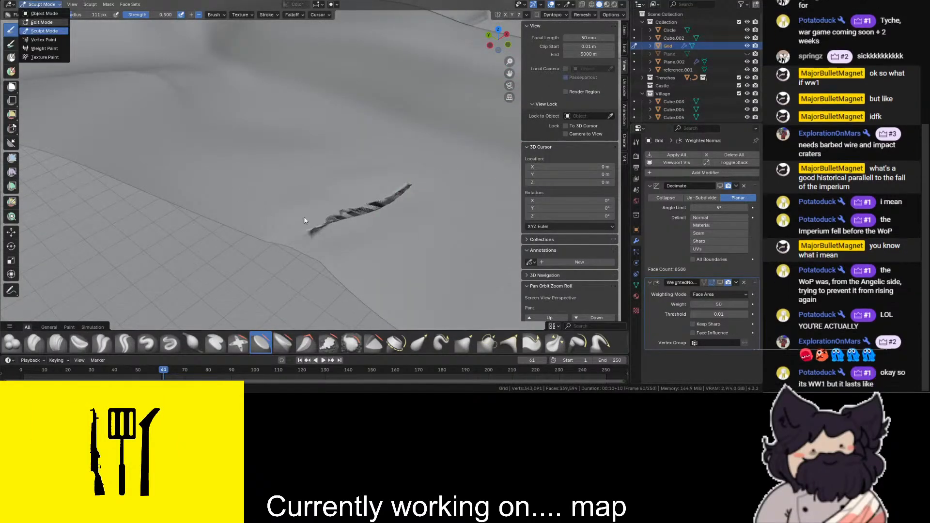
- Select the whole mesh area around the jagged tear, including hidden geometry, and merge it at its center
scroll(367, 213, "up", 5)
scroll(367, 213, "down", 3)
key("shift+z")
left_click_drag(460, 180, 243, 274)
key("shift+z")
scroll(366, 213, "down", 2)
key("shift+s")
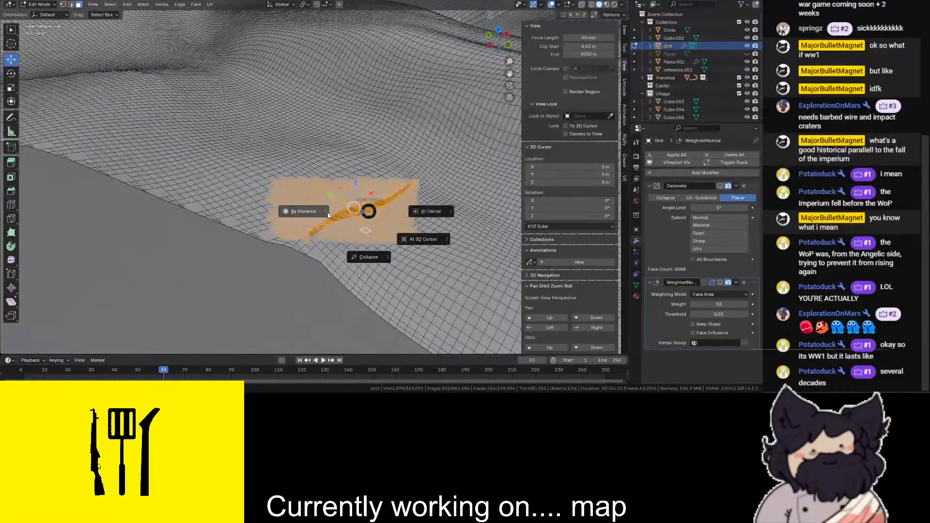
left_click(445, 210)
scroll(368, 218, "up", 2)
scroll(369, 218, "down", 1)
- Return to Sculpt Mode and even out the merged patch with the Flatten/Contrast brush
left_click(39, 4)
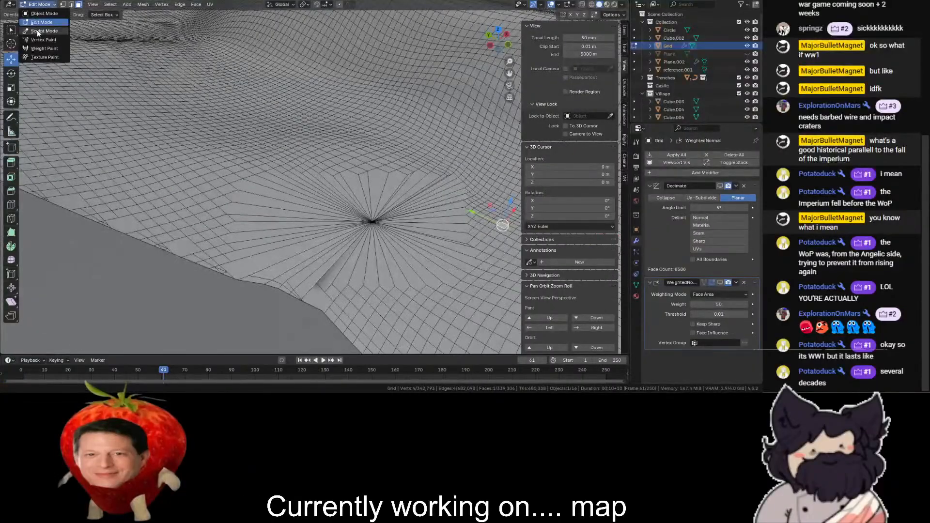
left_click(44, 30)
mouse_move(411, 224)
left_mouse_down()
mouse_move(214, 136)
mouse_move(251, 169)
left_mouse_up()
left_click_drag(427, 252, 277, 213)
left_click_drag(378, 237, 268, 195)
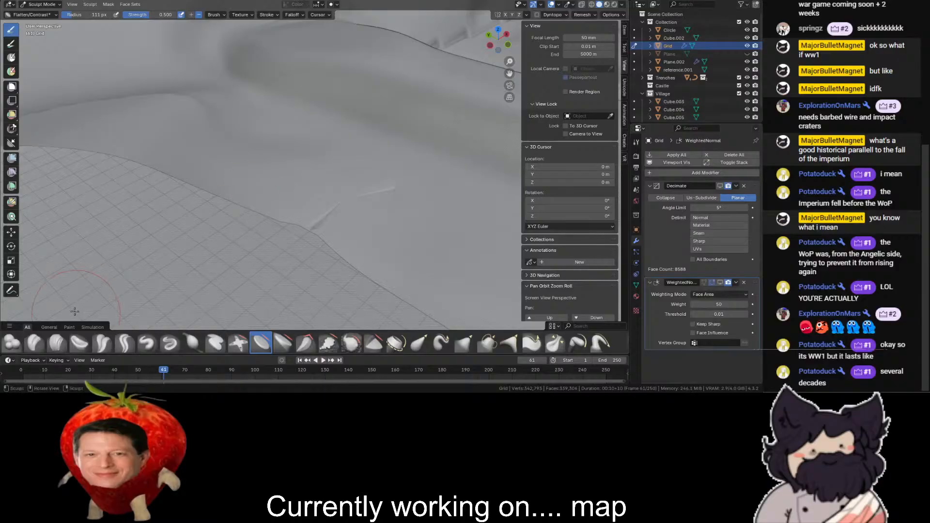
- Try to cover the remaining seam of the merged patch with Blob brush strokes
left_click(11, 343)
mouse_move(344, 187)
left_mouse_down("ctrl")
mouse_move(418, 147)
mouse_move(426, 154)
left_mouse_up("ctrl")
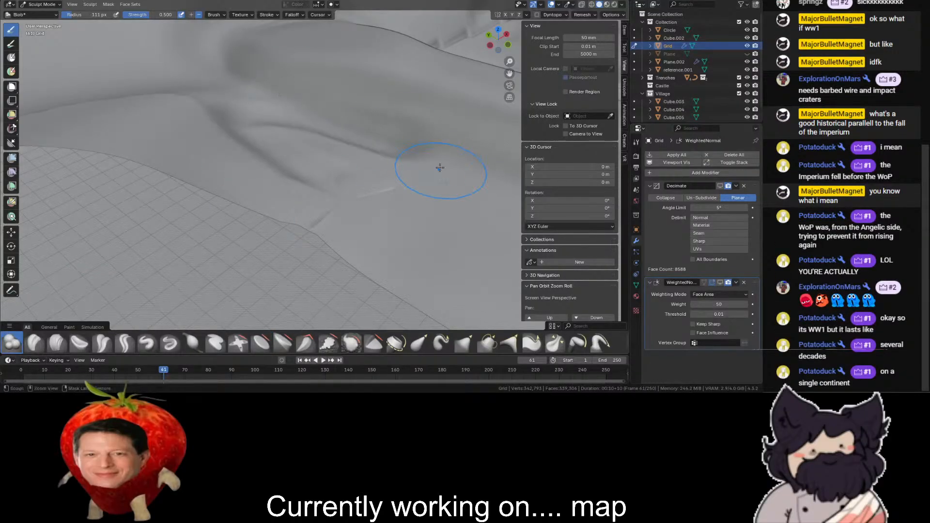
middle_click_drag(440, 168, 430, 200)
- Try leveling the merged patch and the adjoining slope with the Plateau brush, and undo the last three strokes
left_click(375, 344)
left_click(285, 342)
mouse_move(294, 117)
left_mouse_down()
mouse_move(313, 149)
mouse_move(421, 226)
left_mouse_up()
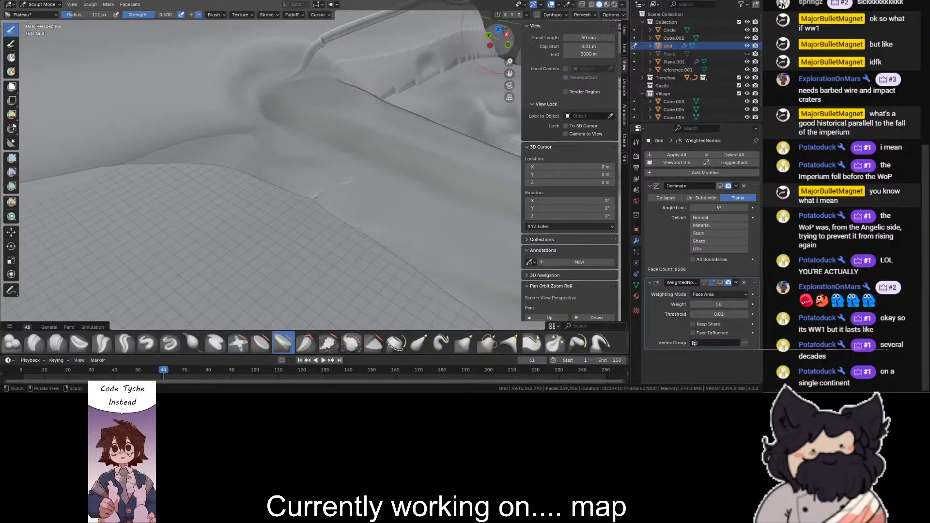
left_click(498, 30)
mouse_move(316, 154)
left_mouse_down()
mouse_move(291, 265)
mouse_move(249, 138)
mouse_move(275, 199)
mouse_move(307, 235)
mouse_move(299, 271)
left_mouse_up()
scroll(274, 199, "down", 2)
mouse_move(323, 218)
left_mouse_down()
mouse_move(343, 194)
mouse_move(338, 250)
left_mouse_up()
mouse_move(506, 45)
left_mouse_down()
mouse_move(496, 6)
mouse_move(506, 45)
left_mouse_up()
key("ctrl+z")
key("ctrl+z")
key("ctrl+z")
key("ctrl+z")
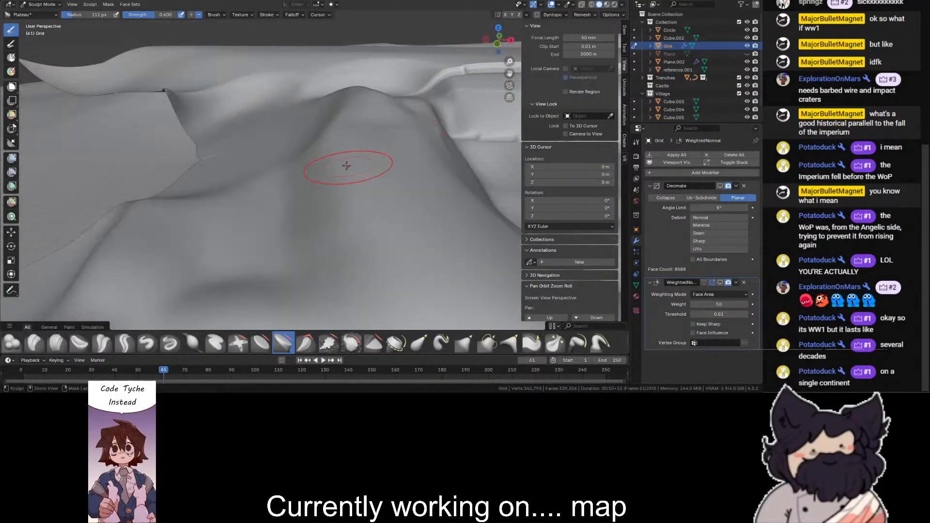
- Switch from Sculpt Mode to Object Mode and make the Castle collection the active one for new objects
scroll(334, 187, "down", 2)
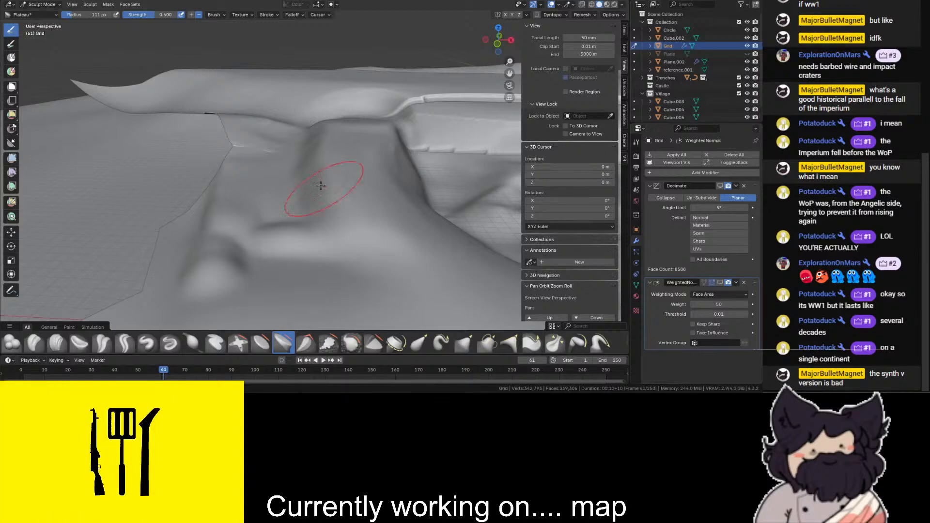
scroll(345, 203, "up", 3)
left_click_drag(497, 40, 281, 54)
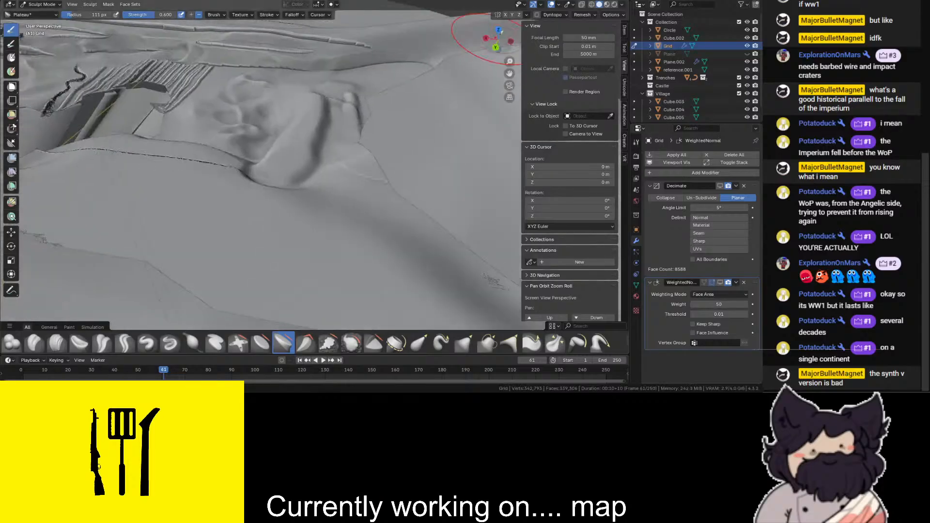
scroll(290, 165, "up", 3)
left_click(41, 5)
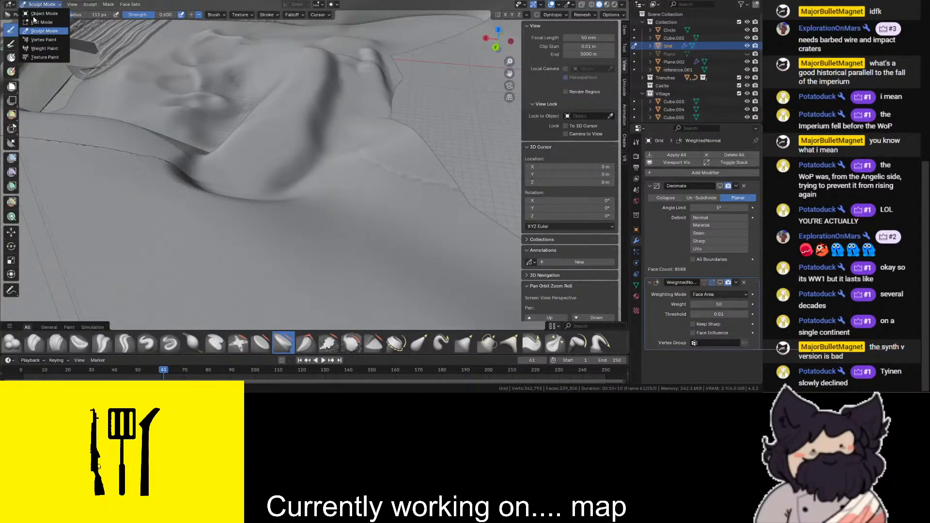
left_click(41, 14)
scroll(370, 100, "down", 1)
scroll(533, 89, "down", 3)
left_click_drag(509, 74, 530, 146)
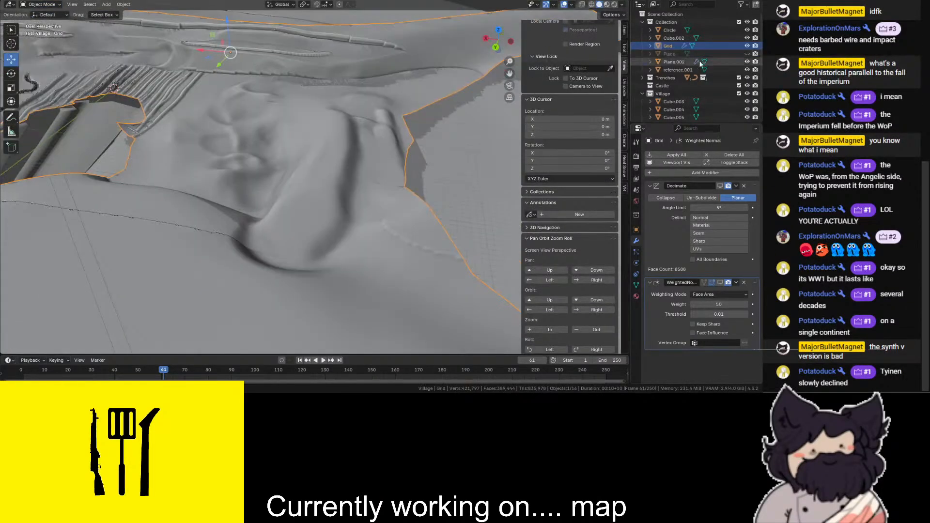
left_click(663, 86)
left_click_drag(509, 74, 516, 10)
left_click(497, 30)
scroll(508, 76, "down", 4)
scroll(509, 75, "up", 3)
mouse_move(509, 75)
left_mouse_down()
mouse_move(591, 97)
mouse_move(507, 92)
left_mouse_up()
scroll(508, 78, "up", 2)
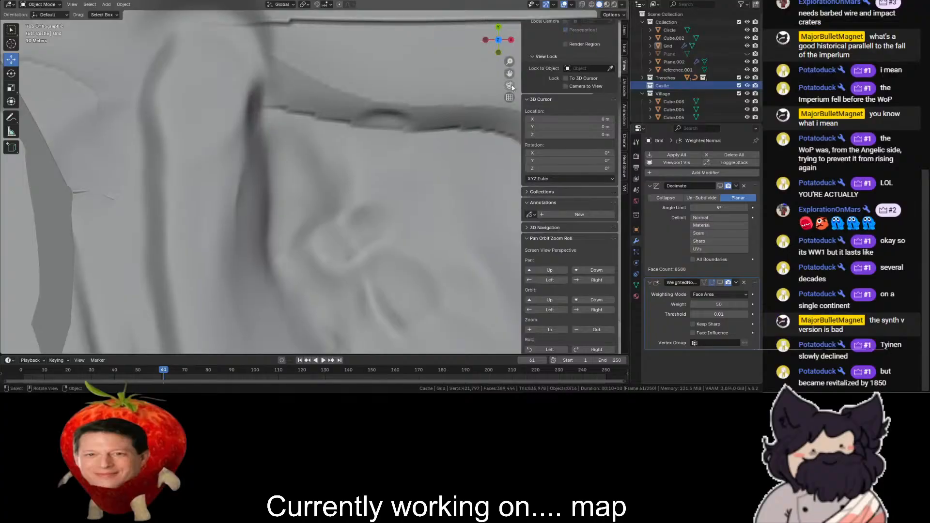
left_click(106, 4)
mouse_move(116, 13)
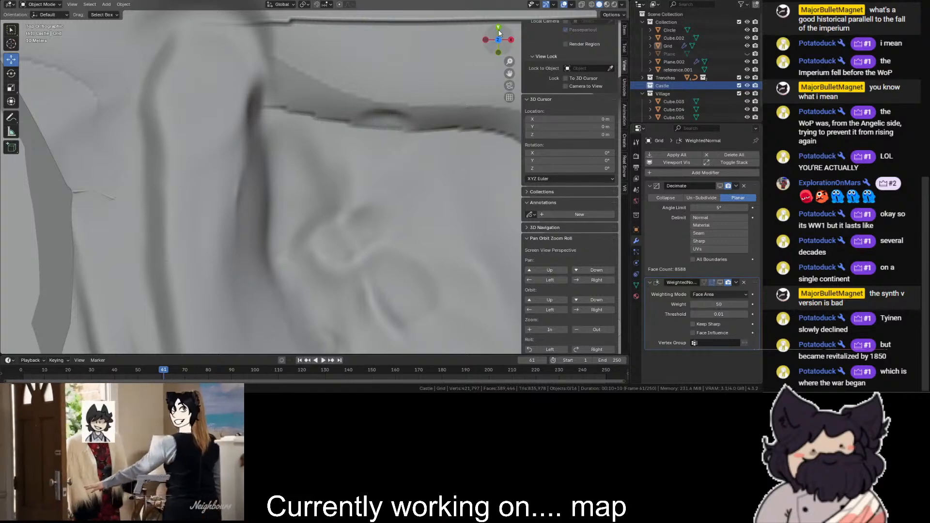
left_click(108, 5)
mouse_move(142, 15)
left_click(176, 16)
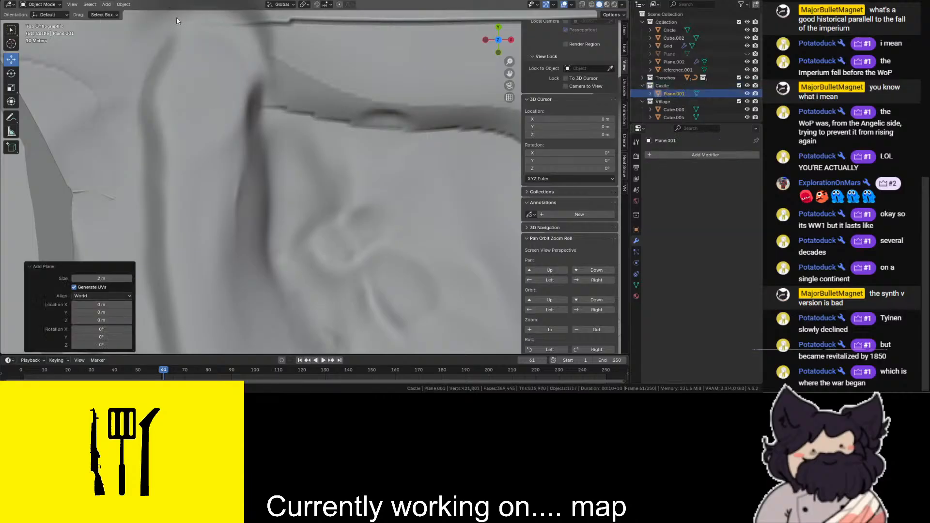
key("Delete")
- Add a cube to the Castle collection and move it -470 m in X and 330 m in Y beside the steep slope
left_click(108, 5)
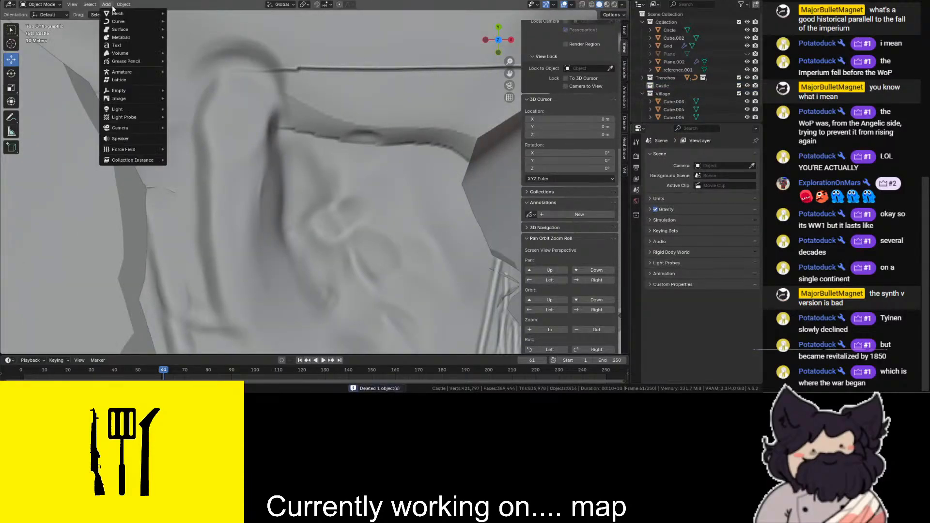
mouse_move(111, 13)
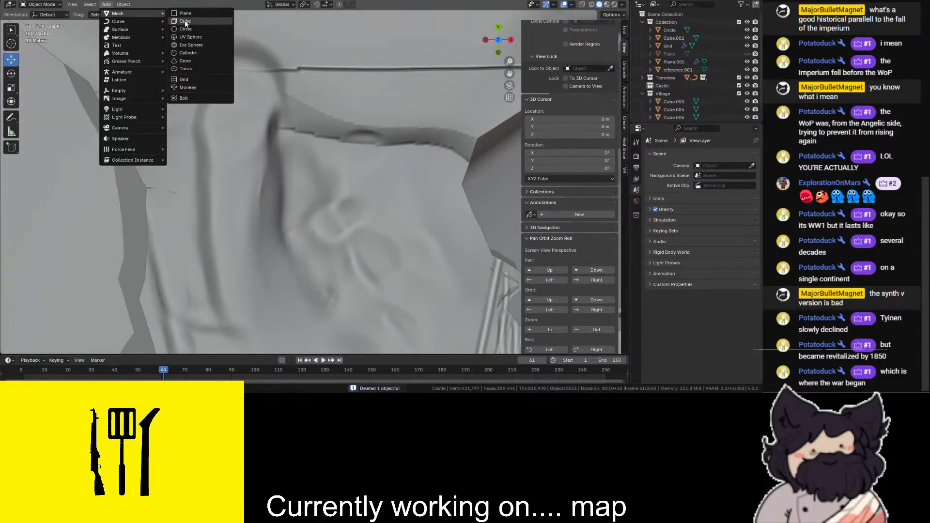
left_click(185, 23)
key("g")
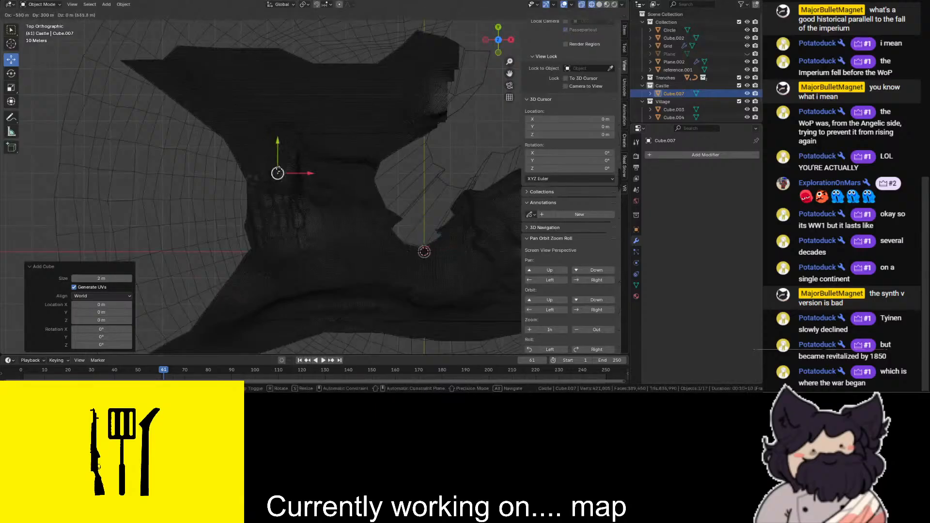
left_click_drag(268, 170, 301, 163, "ctrl")
key("shift+z")
scroll(317, 157, "up", 8)
left_click_drag(508, 75, 539, 169)
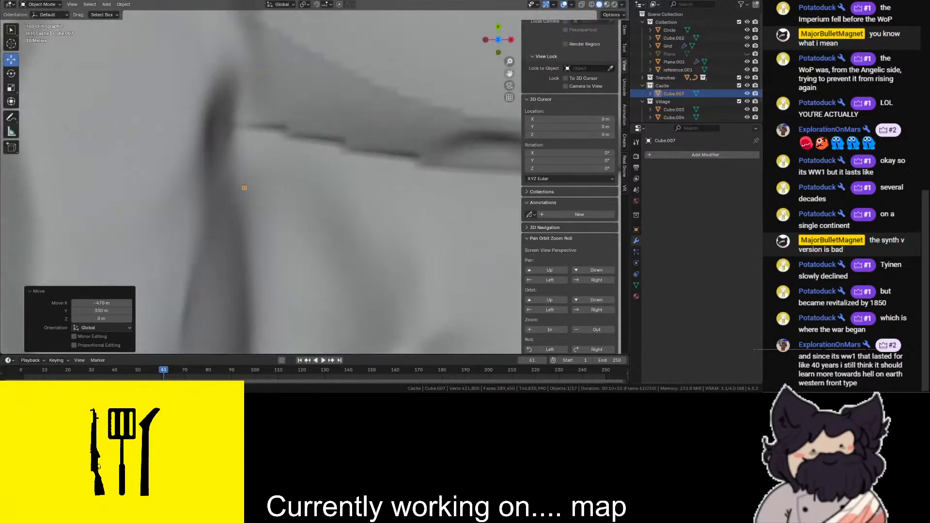
scroll(310, 121, "up", 2)
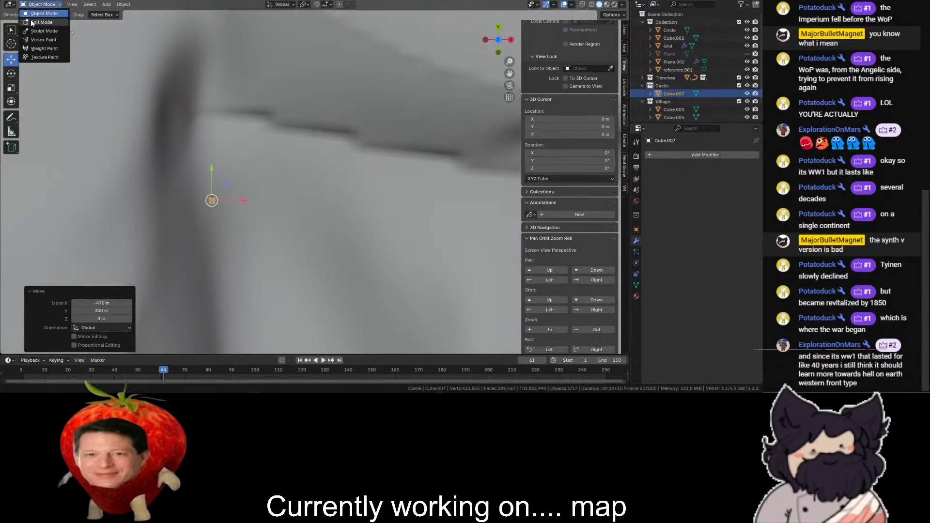
- Enter Edit Mode on the new cube and scale it up uniformly by a factor of 5.2
left_click(41, 22)
left_click(10, 88)
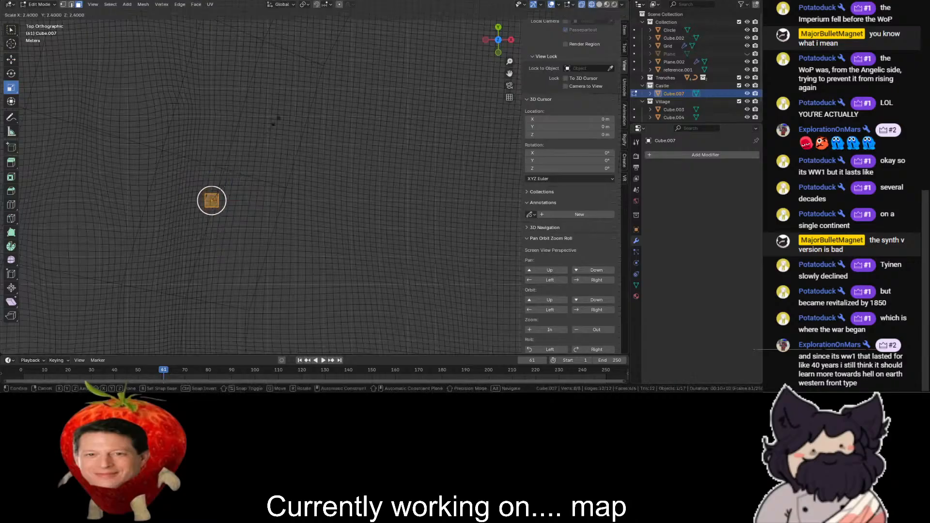
left_click_drag(275, 121, 415, 90)
key("shift+z")
- Stretch the cube along Y and in height to form a long upright wall on the slope
mouse_move(498, 40)
left_mouse_down()
mouse_move(378, 233)
mouse_move(340, 264)
mouse_move(450, 73)
left_mouse_up()
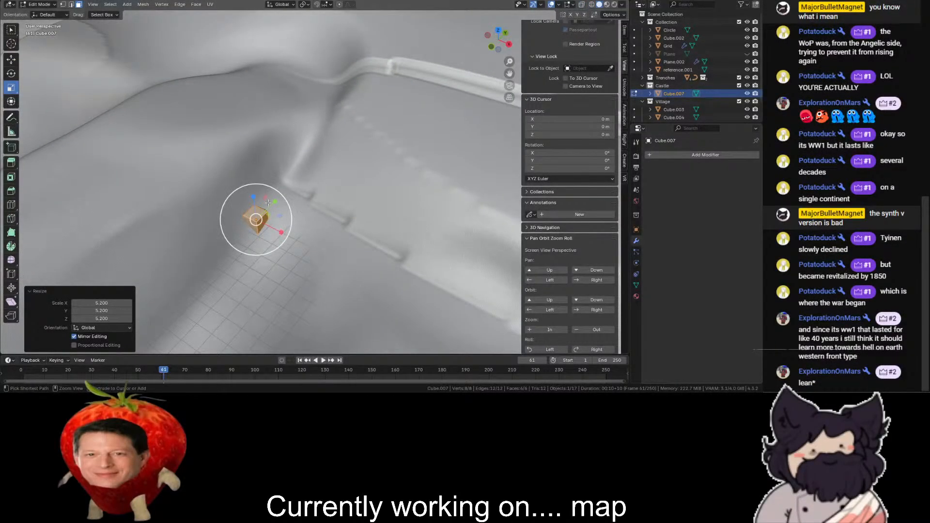
left_click_drag(268, 201, 328, 94)
left_click_drag(469, 308, 466, 306)
left_click_drag(252, 200, 234, 52)
middle_click_drag(359, 185, 429, 148)
scroll(310, 233, "up", 3)
- Pull the wall's long side face outward and move its end face -143.53 m in Y along the slope
left_click(289, 285)
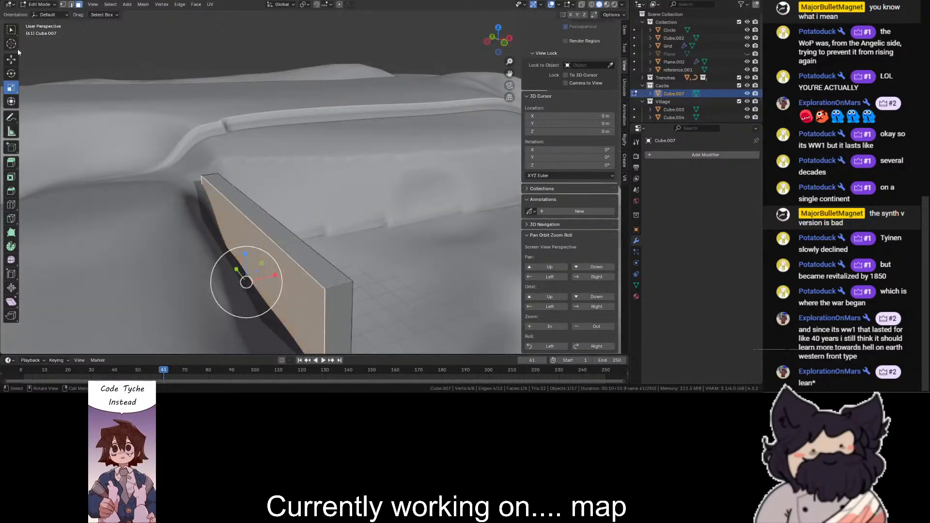
left_click_drag(267, 277, 230, 293)
scroll(271, 262, "down", 3)
left_click(306, 231)
scroll(305, 232, "down", 3)
left_click_drag(294, 203, 303, 210)
left_click_drag(340, 249, 341, 249)
- Pull the wall's lower end face back and extrude it 100 m, shifting the new end -10 m in X to follow the slope
left_click_drag(497, 30, 443, 75)
left_click(497, 32)
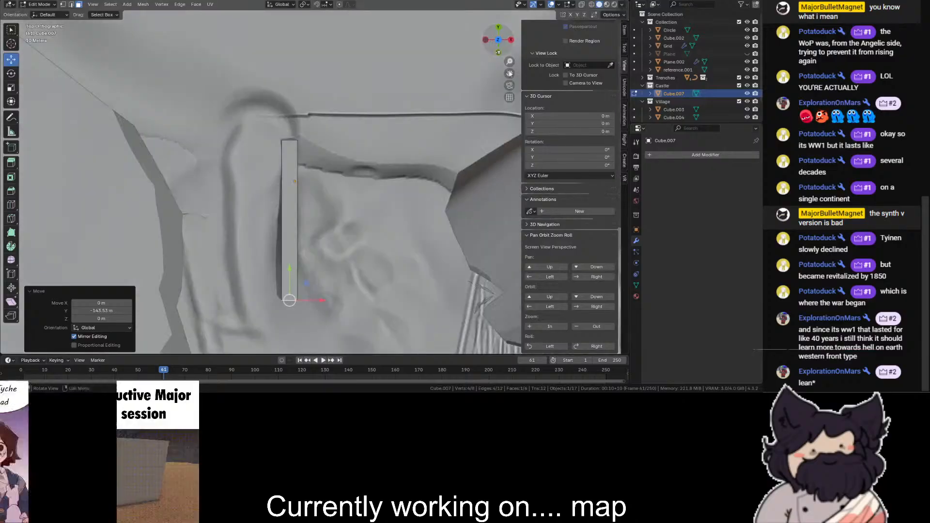
left_click_drag(509, 73, 499, 6)
scroll(331, 121, "up", 1)
left_click_drag(273, 219, 270, 114)
scroll(296, 132, "up", 2)
key("e")
left_click(272, 207)
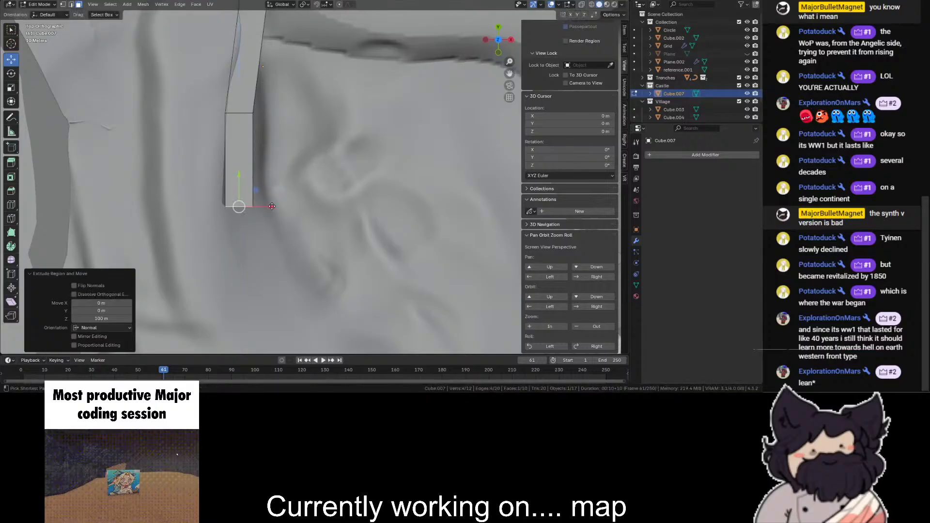
left_click_drag(260, 207, 249, 205)
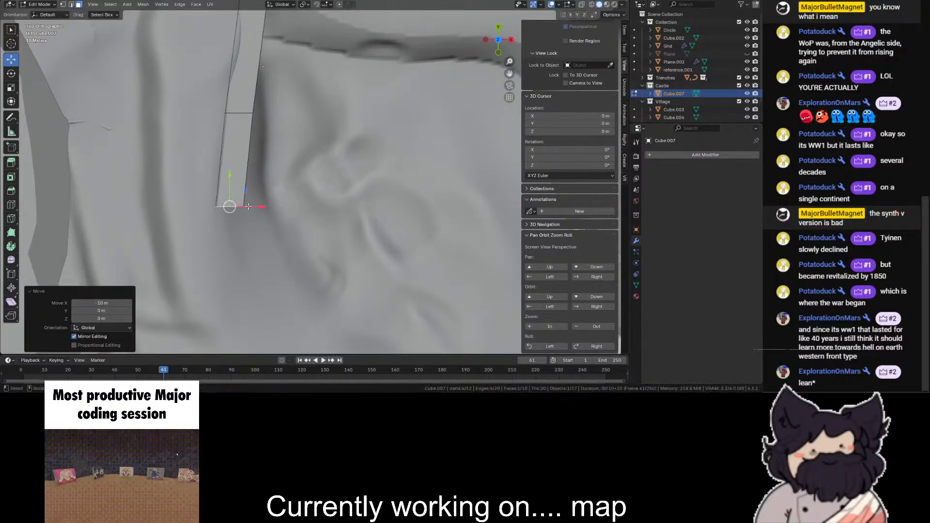
- Extrude another wall segment from the lower end and bend it toward positive X
key("e")
left_click(243, 237)
left_click_drag(229, 235, 258, 281)
left_click(315, 207)
- Delete the wall's other faces, keeping only a single-sided strip along its negative X side
scroll(315, 208, "down", 4)
key("shift+z")
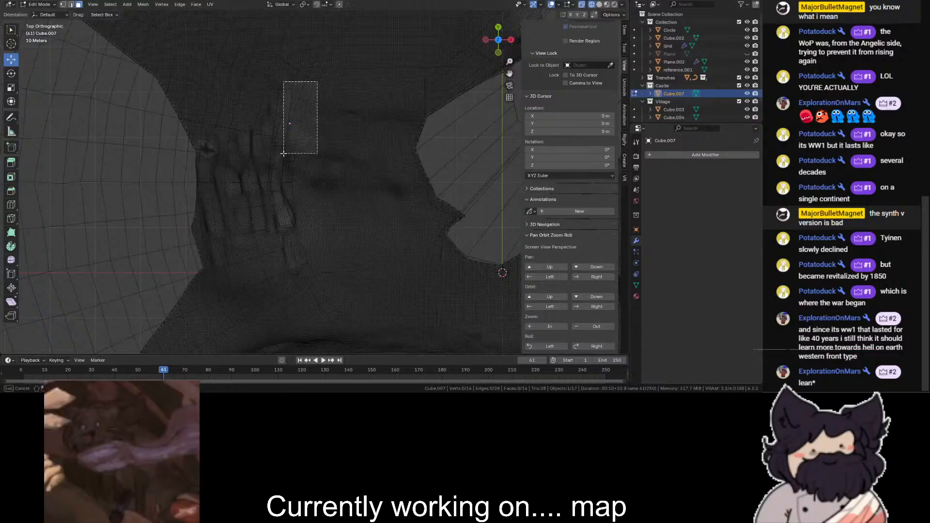
left_click_drag(283, 153, 283, 153)
key("shift+z")
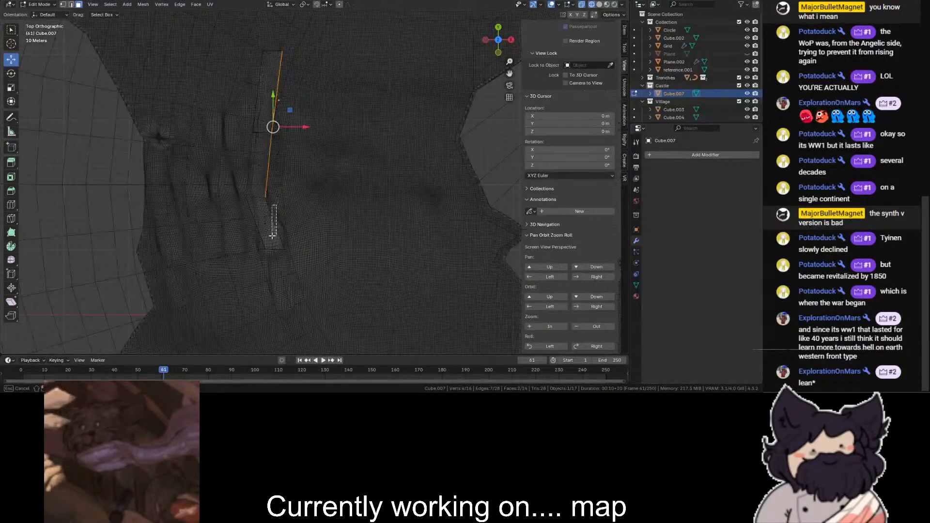
left_click_drag(273, 236, 272, 236)
key("shift+z")
key("x")
left_click(236, 100)
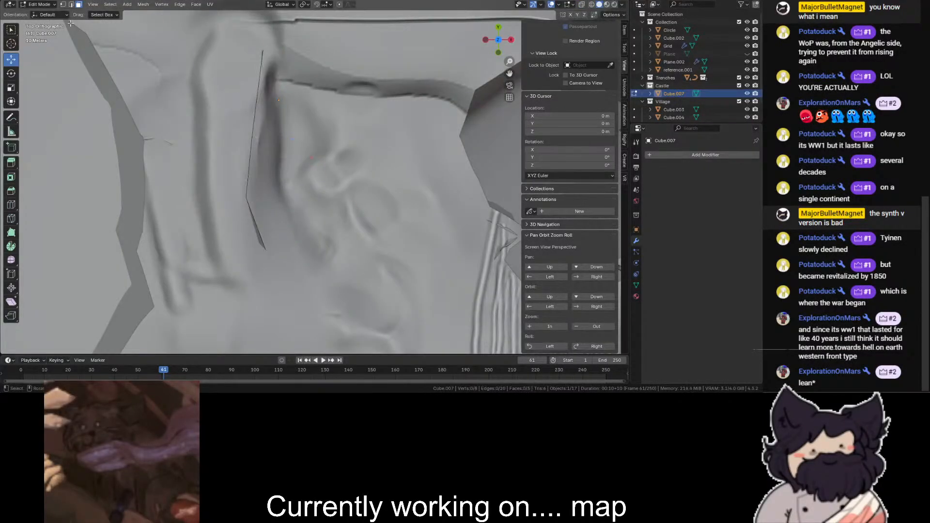
- Select the vertices at the strip's upper end and move them 10 m in X and -80 m in Y
key("shift+z")
left_click_drag(299, 27, 201, 84)
key("shift+z")
key("g")
left_click(275, 104)
key("shift+z")
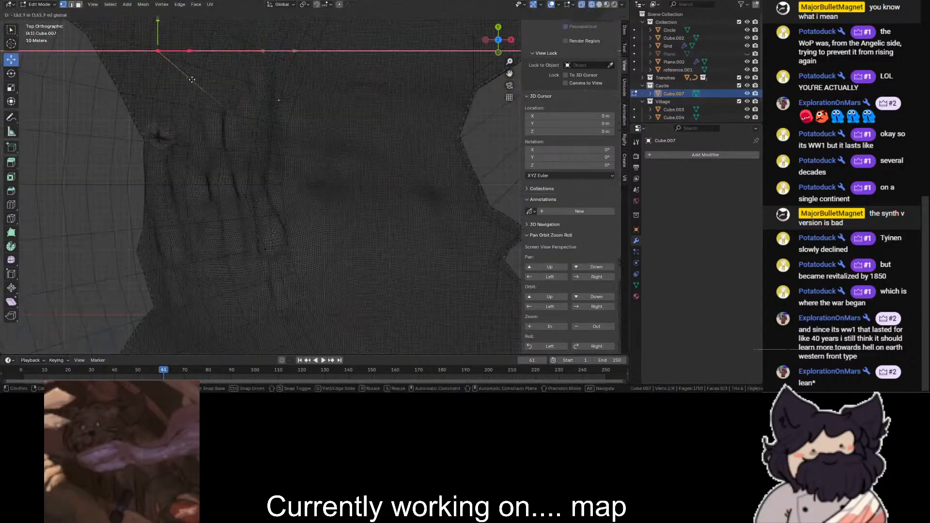
key("g")
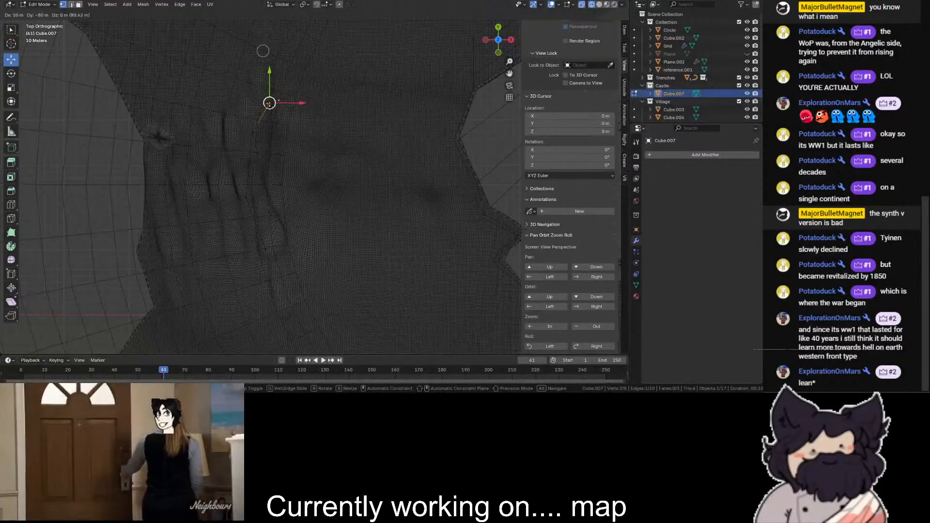
left_click(270, 103)
key("shift+z")
scroll(405, 152, "up", 5)
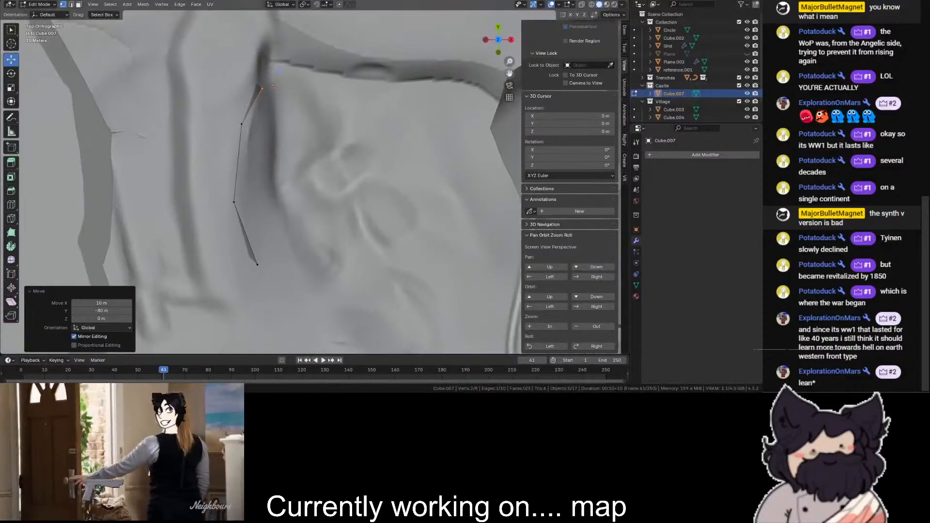
- Select the vertices of the strip's upper end edge and extrude a new segment up along the dark crease
key("shift+z")
left_click(213, 127)
key("shift+z")
key("shift+z")
left_click_drag(253, 143, 217, 196)
- Nudge the joint below the new segment to smooth the bend, and reselect the strip's upper end vertices
key("shift+z")
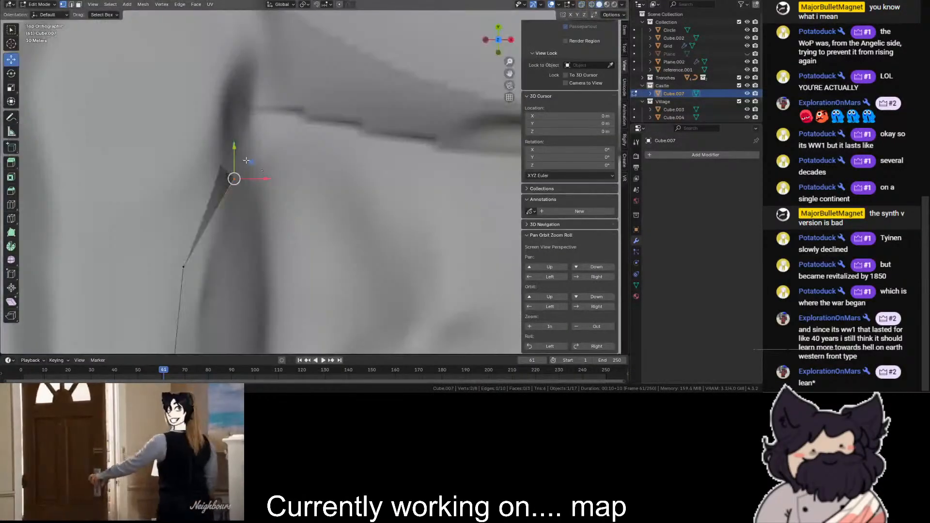
key("e")
left_click(263, 17)
key("shift+z")
left_click_drag(243, 154, 223, 204)
key("shift+z")
left_click_drag(232, 181, 226, 175)
scroll(264, 140, "down", 4)
key("shift+z")
scroll(295, 105, "down", 1)
key("shift+z")
left_click_drag(295, 106, 284, 134)
key("shift+z")
key("shift+z")
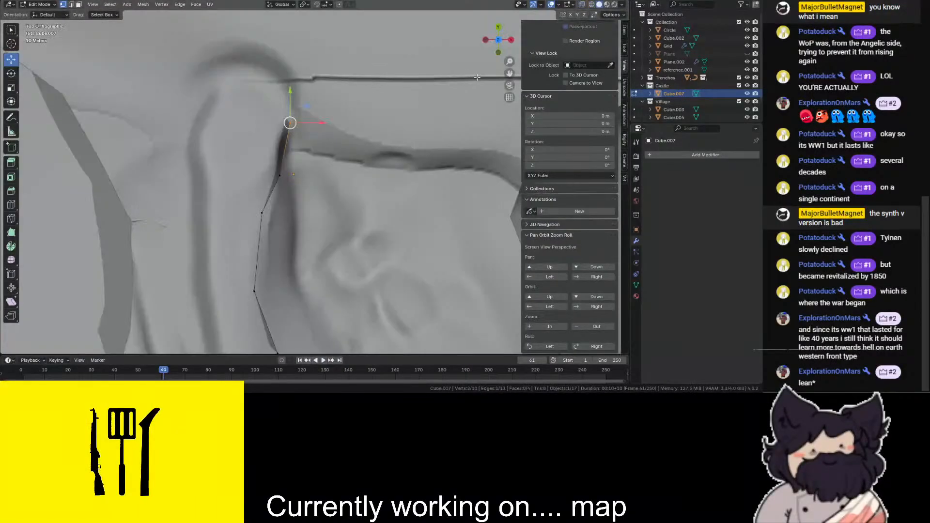
left_click_drag(507, 71, 498, 94)
left_click_drag(492, 49, 398, 6)
key("e")
left_click(404, 131)
key("ctrl+z")
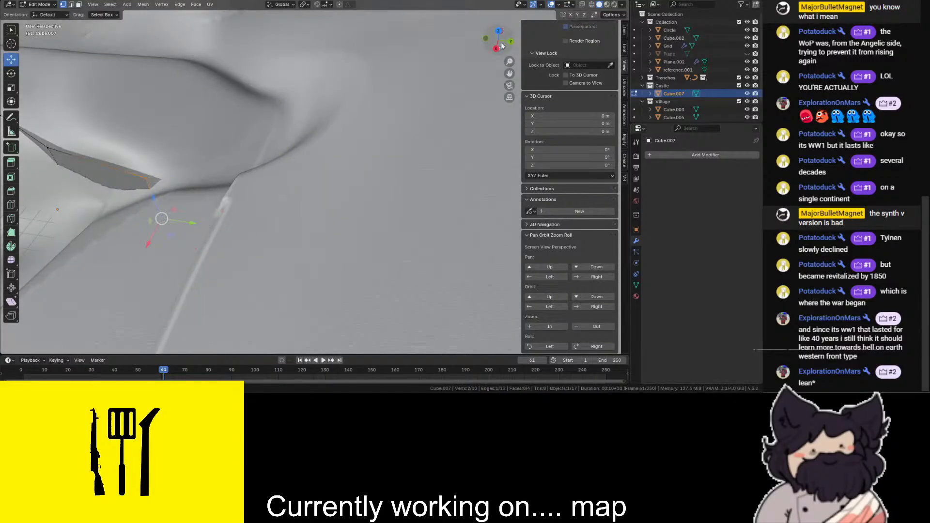
- Extrude a further segment from the strip's upper end in top view and raise it 26.282 m in Z
left_click(498, 31)
key("e")
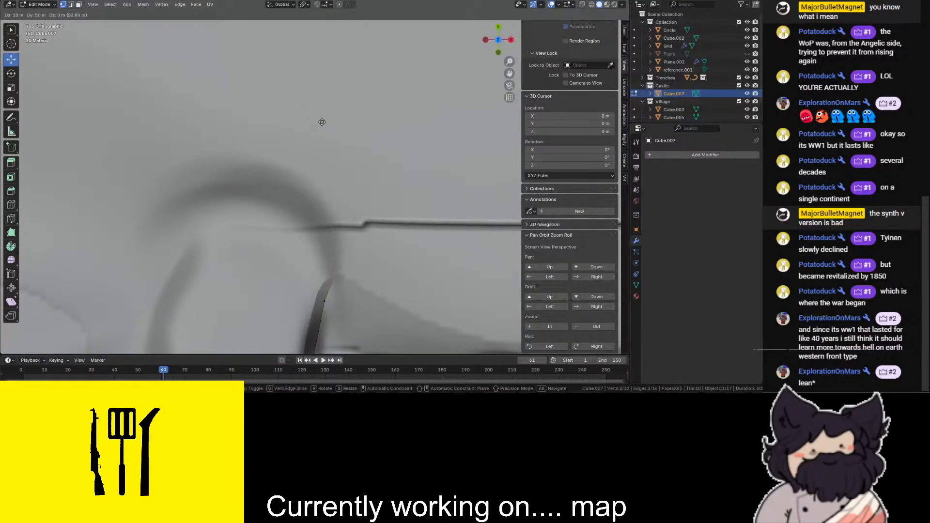
left_click(321, 122)
left_click_drag(492, 47, 398, 5)
scroll(289, 184, "up", 2)
left_click_drag(228, 243, 224, 209)
- Extrude the strip's upper end by -20 m in X and 70 m in Y, and raise the new end to follow the slope
left_click(497, 30)
key("g")
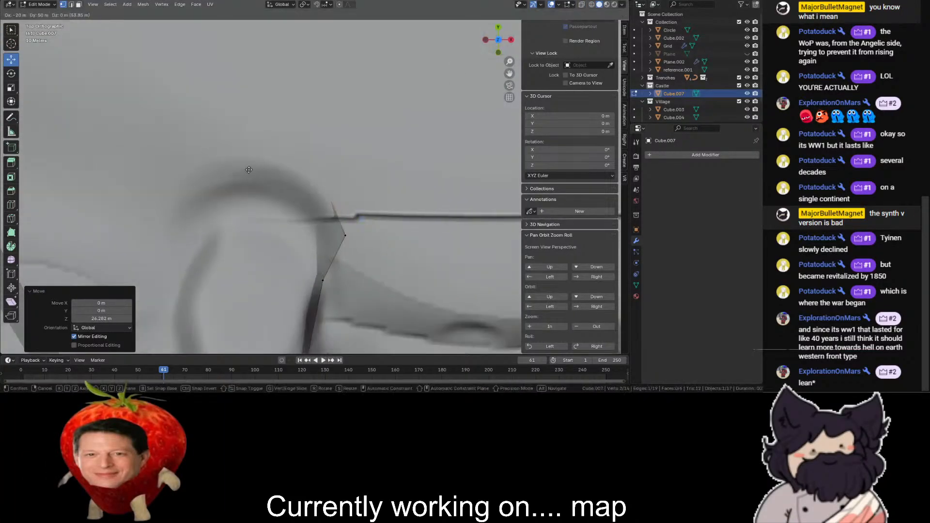
left_click(246, 142)
middle_click_drag(465, 253, 344, 207)
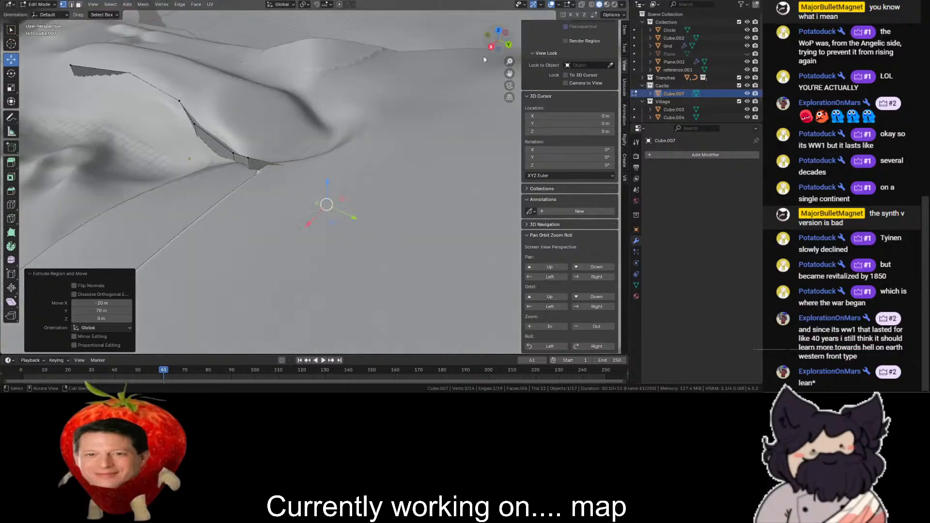
scroll(344, 207, "up", 1)
left_click(343, 203)
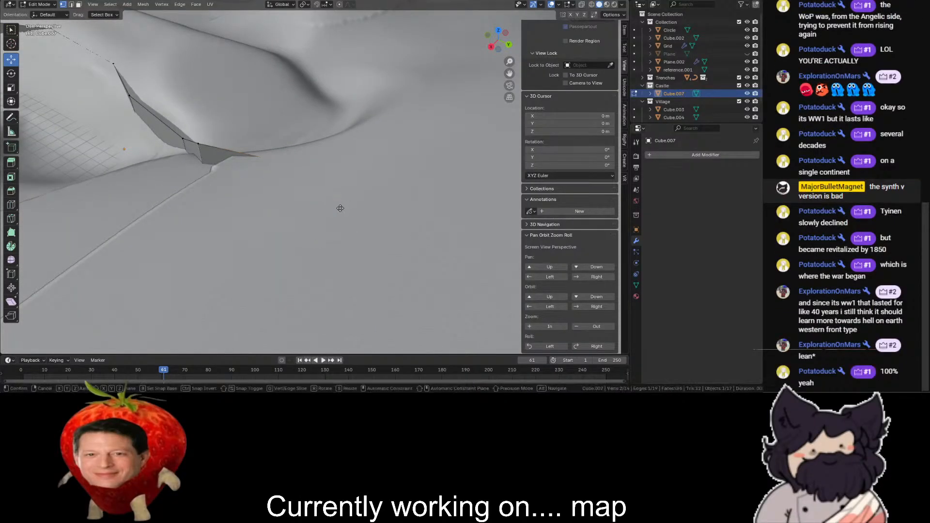
key("e")
key("Escape")
left_click_drag(334, 201, 336, 155)
- Extrude one more segment from the strip's upper end to continue it around the head of the hill
left_click(498, 31)
scroll(450, 116, "down", 6)
key("alt+z")
key("e")
left_click(325, 117)
key("alt+z")
left_click(383, 101)
- Select the vertices at the strip's lower end and extrude them -100 m in Y
left_click_drag(501, 55, 484, 62)
left_click(498, 31)
middle_click_drag(383, 271, 181, 48, "shift")
key("shift+z")
mouse_move(204, 55)
left_mouse_down()
mouse_move(230, 102)
mouse_move(275, 100)
left_mouse_up()
key("shift+z")
key("e")
left_click(278, 151)
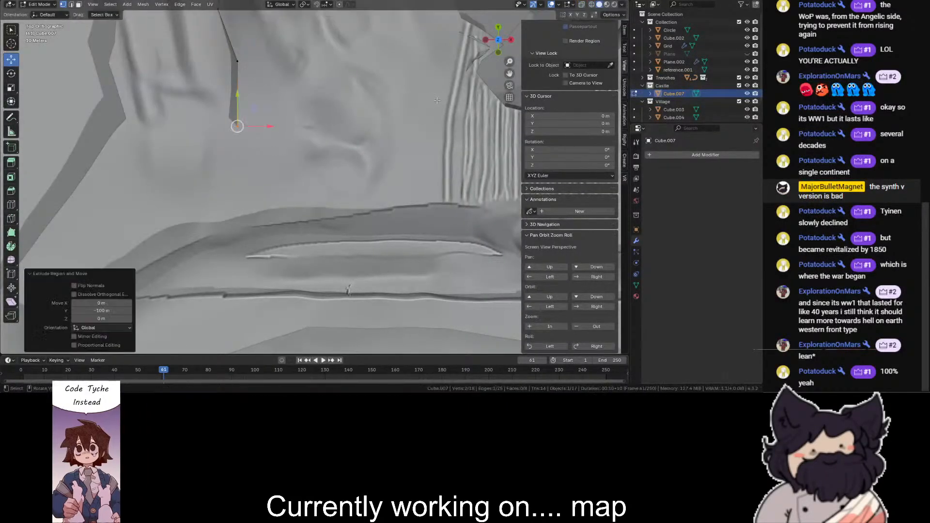
- Extrude the strip's lower end by -30 m in X and -140 m in Y, and check its fit against the terrain
scroll(284, 75, "up", 2)
middle_click_drag(283, 74, 350, 112, "shift")
key("e")
left_click(322, 242)
key("shift+z")
key("shift+z")
left_click_drag(501, 43, 426, 10)
left_click_drag(434, 115, 498, 60)
scroll(199, 153, "up", 2)
middle_click_drag(199, 153, 338, 199, "shift")
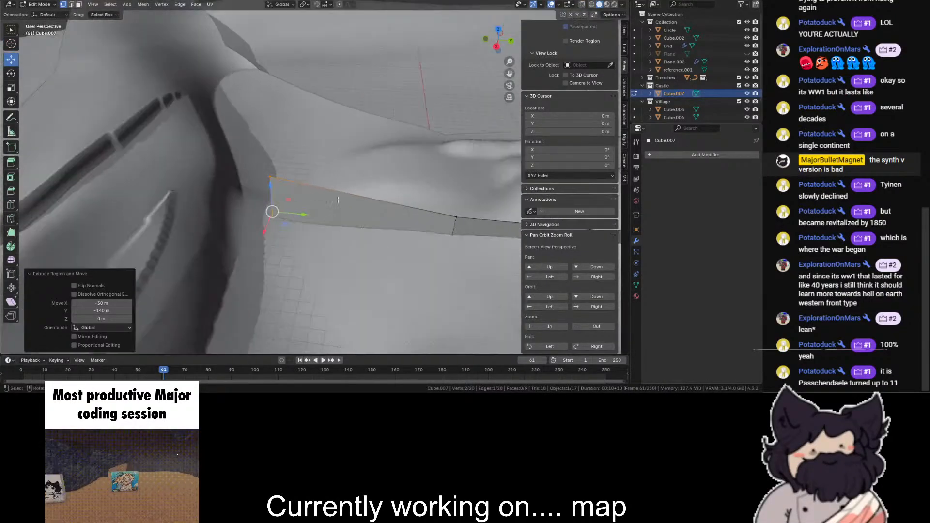
- Extrude two more segments from the lower end toward the ridge, the last one by -20 m in X and -70 m in Y
left_click(497, 30)
key("e")
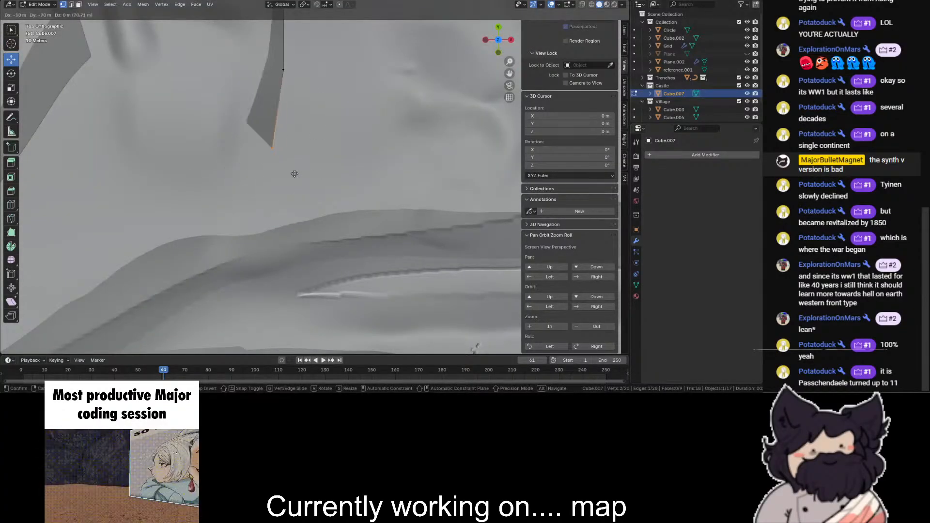
left_click(260, 156)
key("e")
left_click(266, 294)
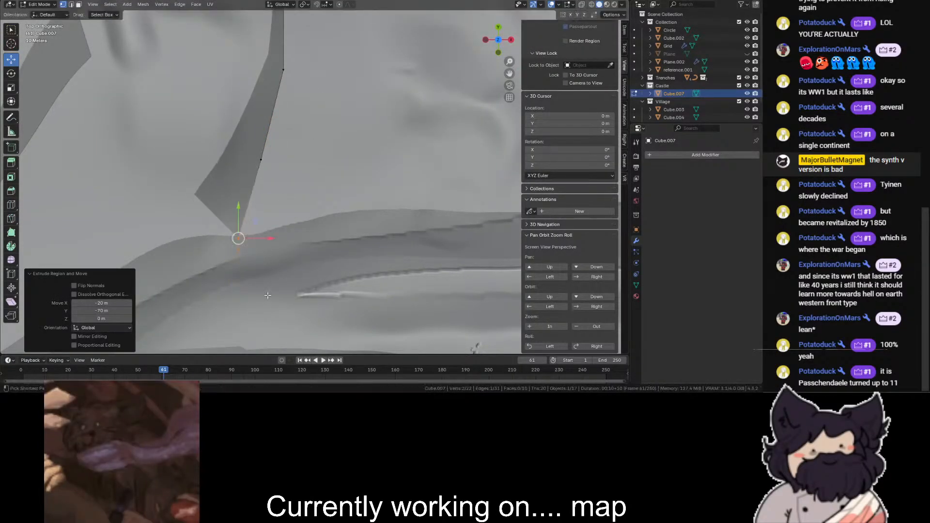
- Extrude the wall strip's lower end by -70 m in X and -150 m in Y over the ridge
scroll(269, 294, "down", 6)
key("e")
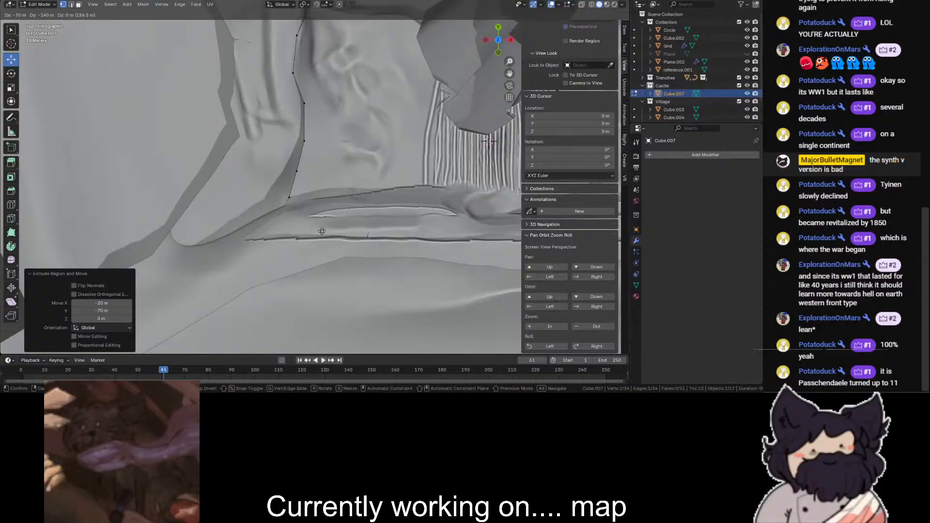
left_click(322, 231)
middle_click_drag(322, 231, 311, 286)
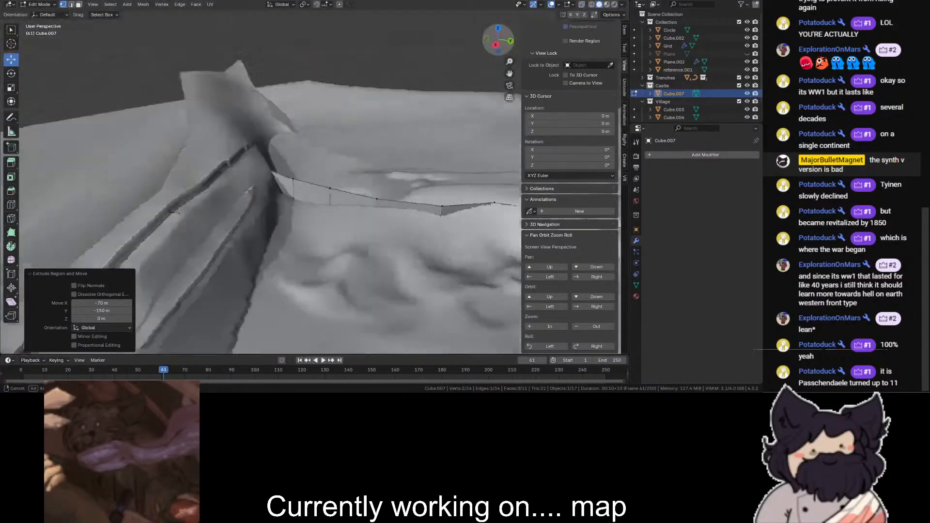
middle_click_drag(320, 88, 285, 94)
key("shift+z")
left_click(227, 126)
key("shift+z")
left_click_drag(233, 98, 235, 57)
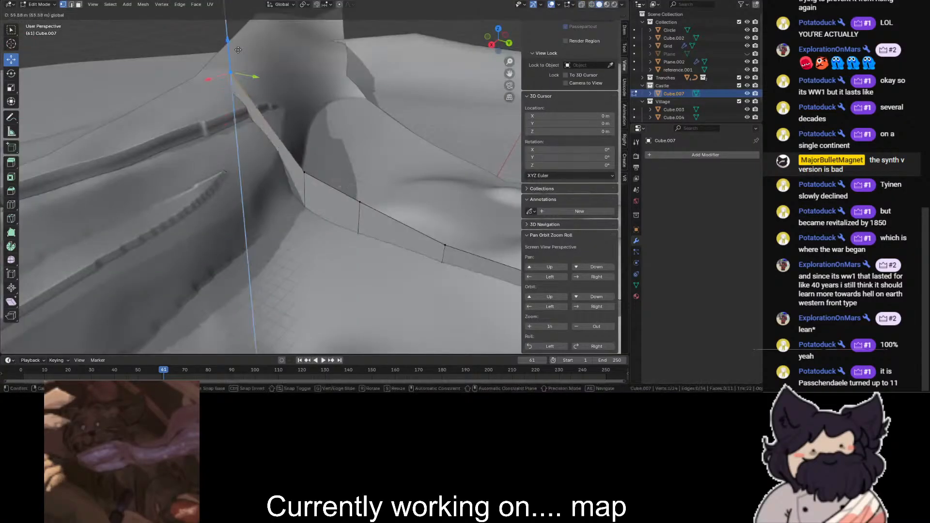
key("Escape")
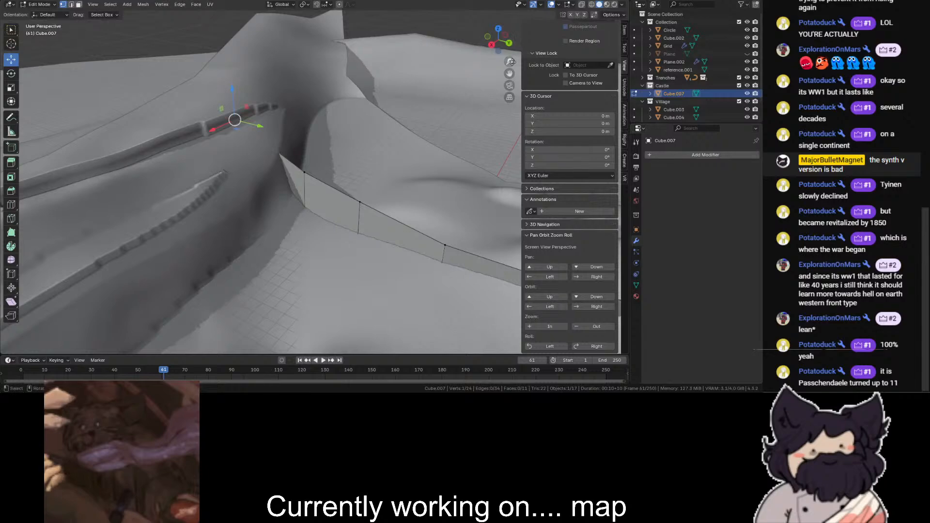
- Delete the wall segment at the foot of the ridge to open a gap in the strip
mouse_move(509, 74)
left_mouse_down()
mouse_move(565, 127)
mouse_move(537, 86)
left_mouse_up()
key("shift+z")
left_click_drag(425, 164, 326, 303)
key("shift+z")
scroll(333, 266, "up", 2)
key("x")
left_click(333, 223)
- Raise the top vertex at the strip's ridge-side end by about 54.9 m in Z
key("shift+z")
left_click(255, 124)
key("shift+z")
key("g")
key("z")
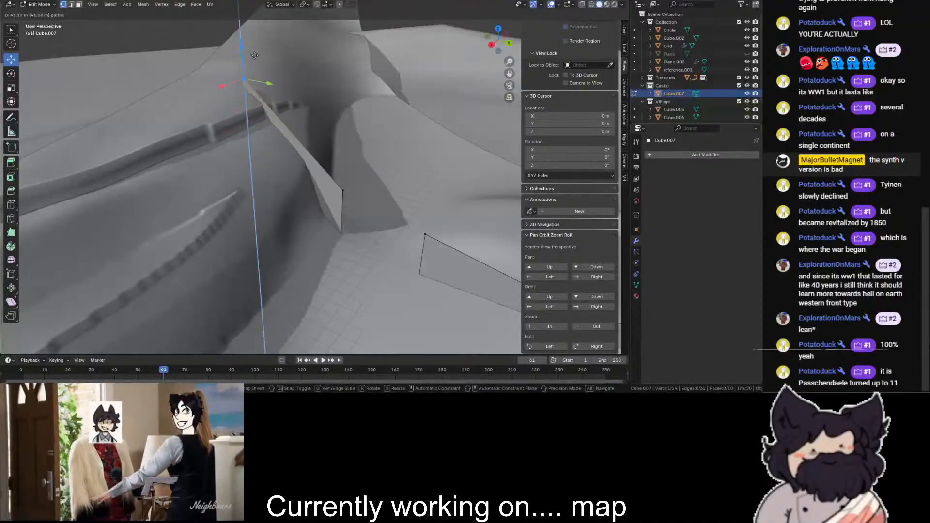
left_click_drag(260, 35, 260, 43)
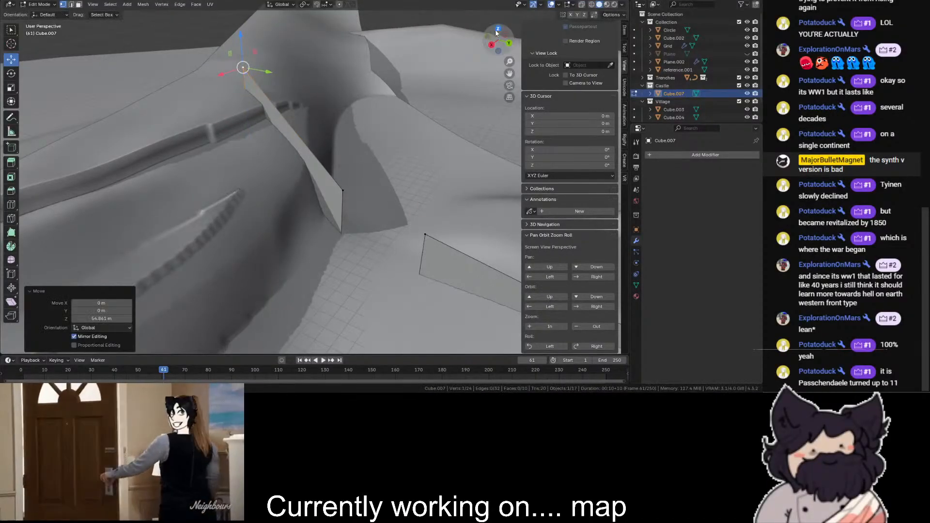
- Select the vertices at the ridge-side end and extrude them -140 m in X and -130 m in Y
left_click(498, 30)
key("shift+z")
scroll(349, 117, "down", 5)
left_click_drag(199, 293, 244, 256)
key("shift+z")
key("e")
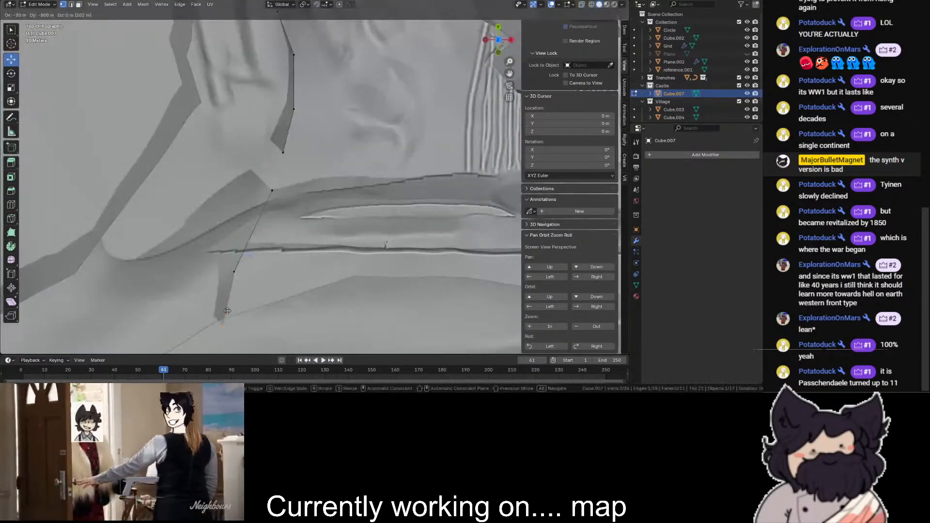
left_click(169, 325)
key("shift+z")
key("shift+z")
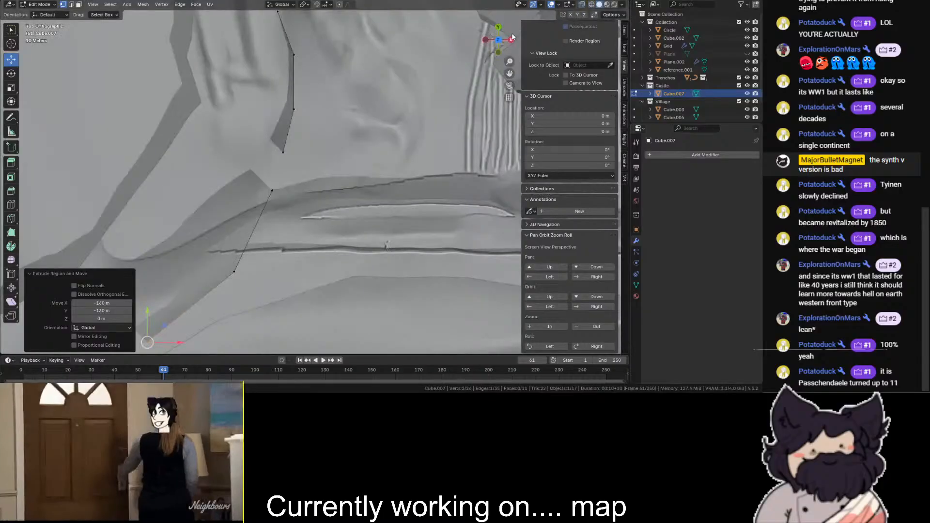
- Raise the single vertex at the newly extruded wall end by about 10.6 m in Z
middle_click_drag(170, 323, 264, 238)
left_click_drag(498, 40, 511, 21)
left_click_drag(509, 73, 272, 97)
left_click_drag(133, 194, 133, 187)
scroll(311, 190, "down", 3)
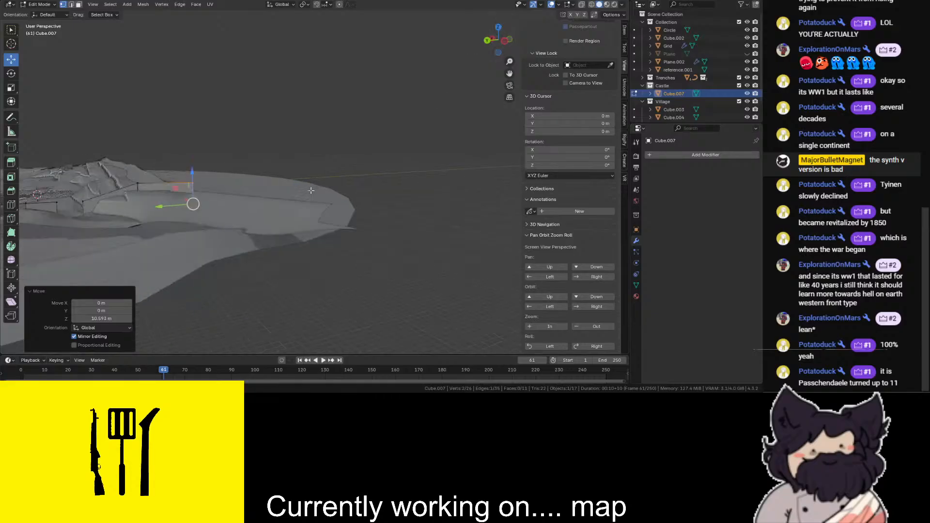
- Extrude the wall end by -390 m in X and -240 m in Y out to the map's edge
left_click(500, 29)
key("g")
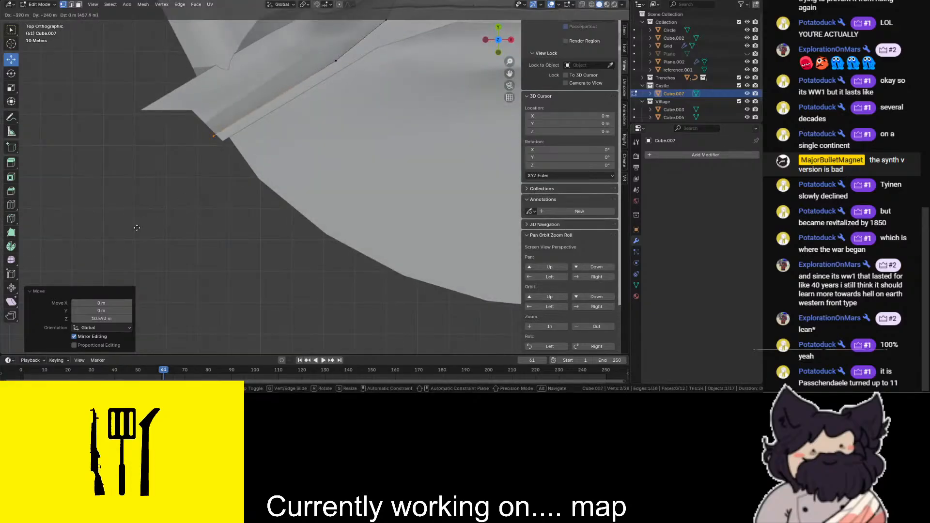
left_click(136, 228)
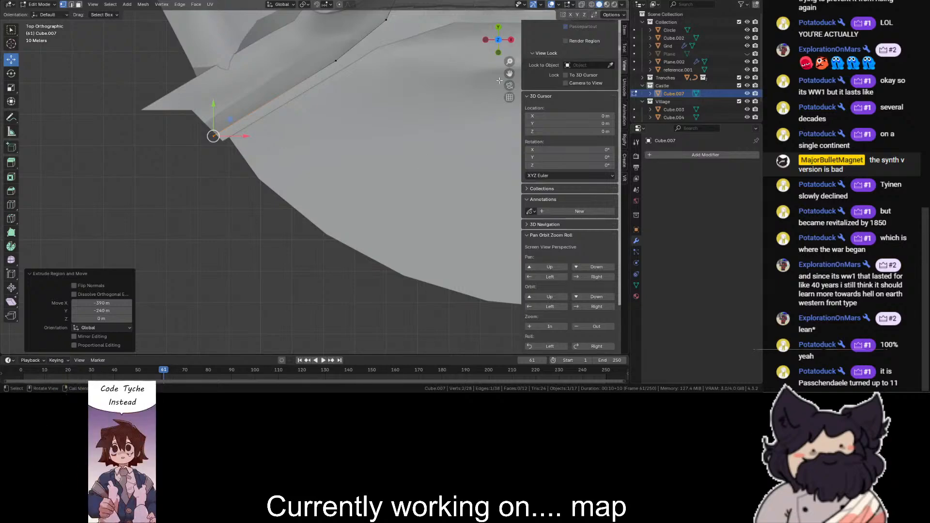
- Check where the terrain buries the wall, then select the terrain grid and switch it to Sculpt Mode
left_click_drag(518, 72, 438, 195)
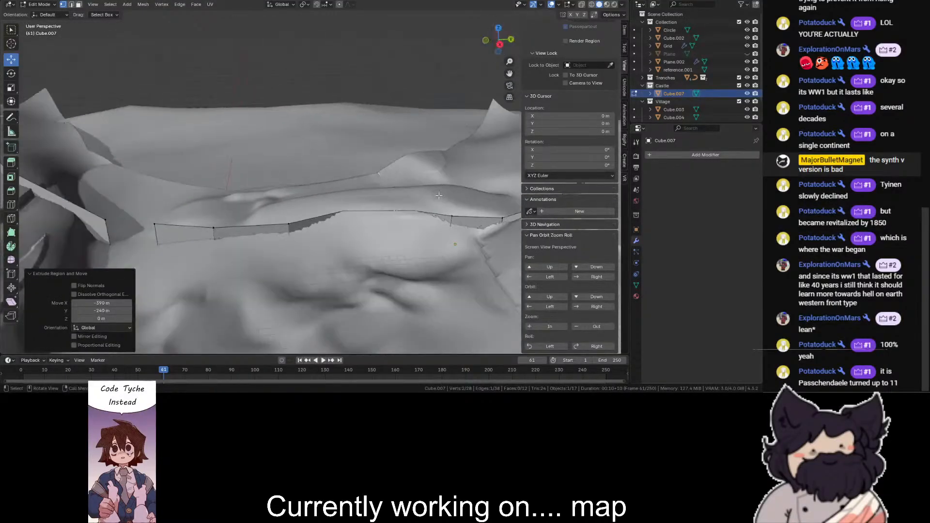
key("shift+z")
key("shift+z")
key("shift+z")
key("shift+z")
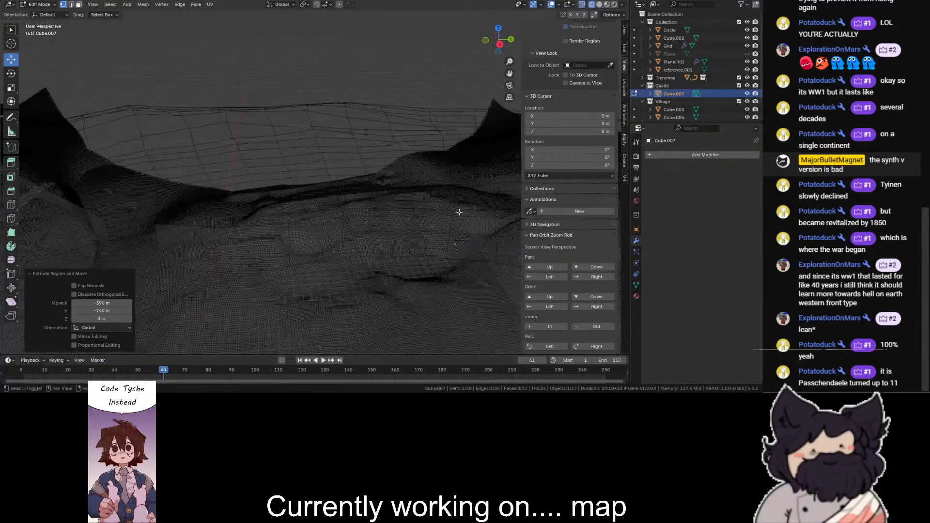
left_click(421, 205, "shift")
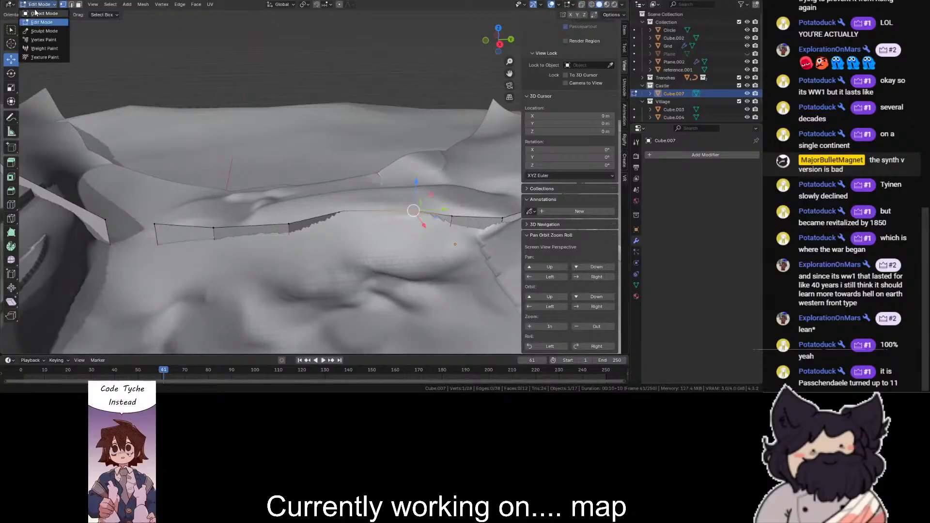
left_click(35, 13)
left_click(382, 203)
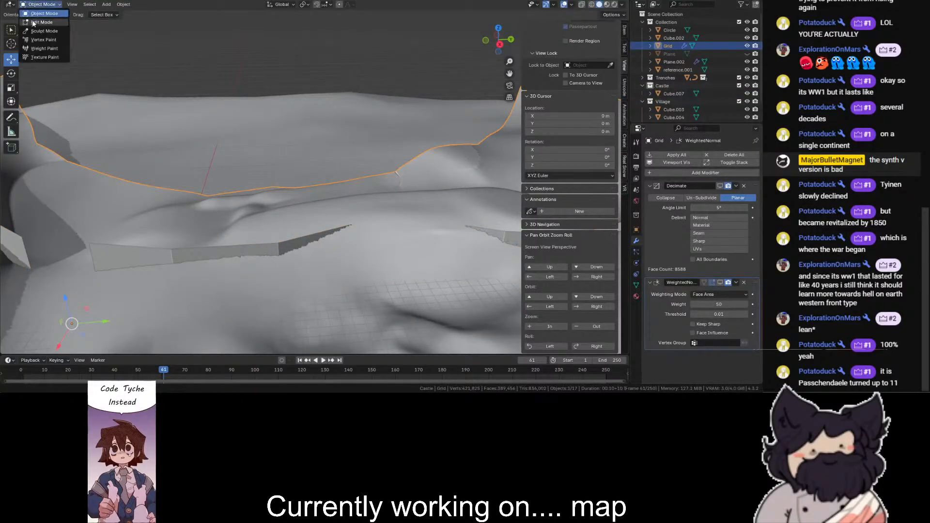
left_click(37, 31)
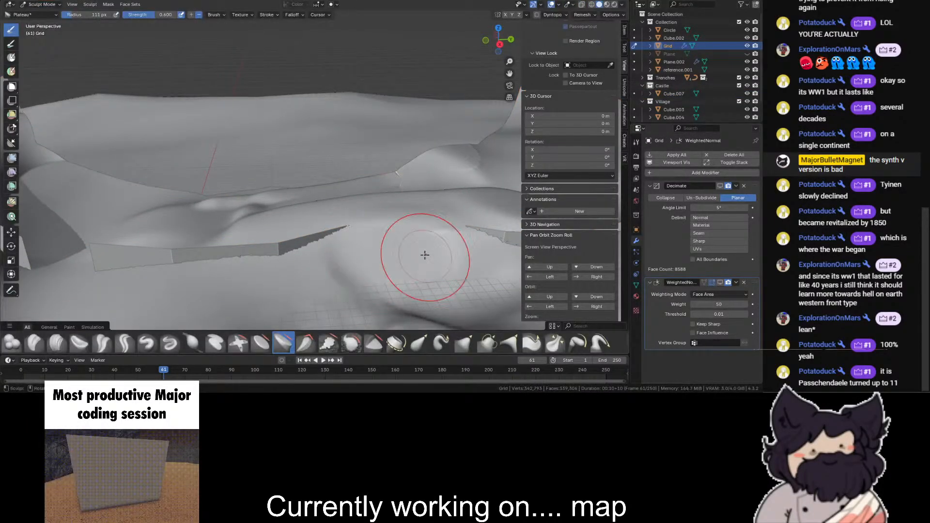
- Try to level the terrain alongside the wall using the Plateau brush at 0.600 strength, then undo the stroke
left_click(499, 28)
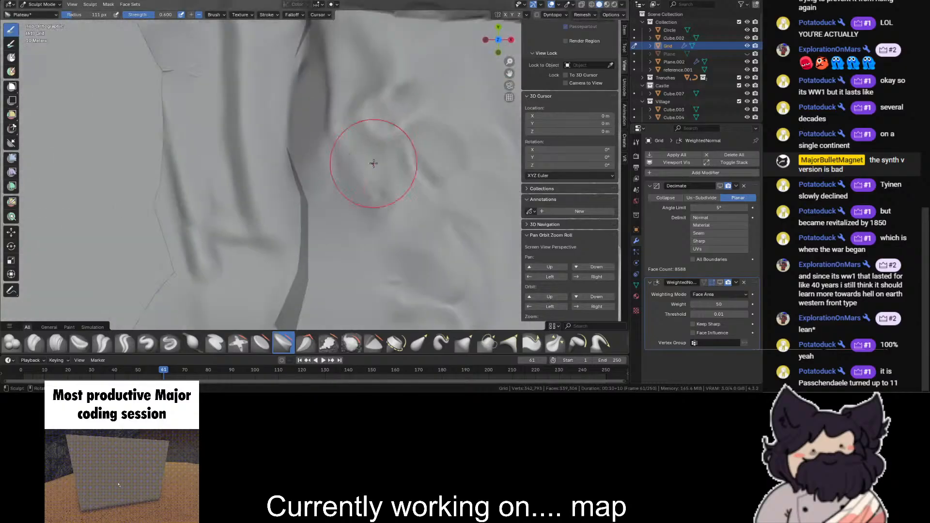
mouse_move(322, 94)
left_mouse_down()
mouse_move(335, 65)
mouse_move(339, 113)
mouse_move(325, 61)
mouse_move(327, 152)
mouse_move(328, 88)
mouse_move(303, 175)
mouse_move(384, 274)
left_mouse_up()
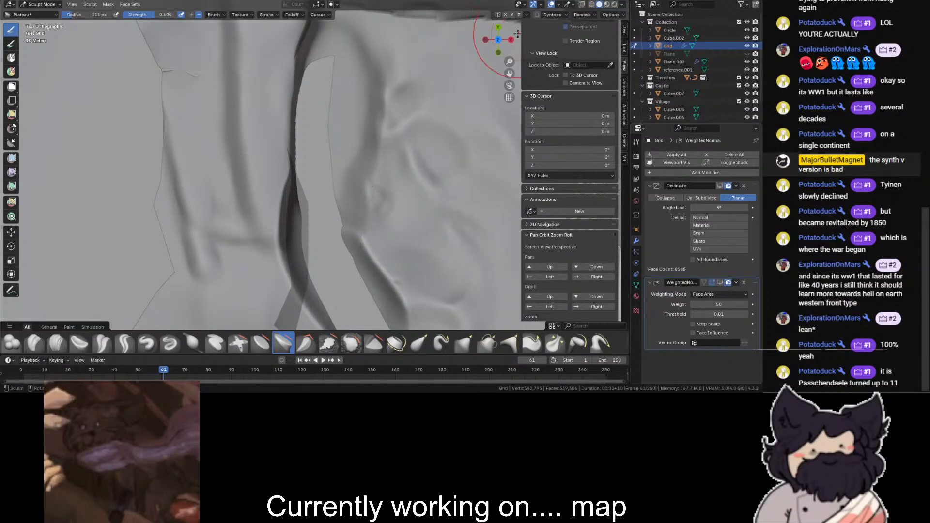
mouse_move(493, 39)
left_mouse_down()
mouse_move(407, 2)
mouse_move(403, 29)
left_mouse_up()
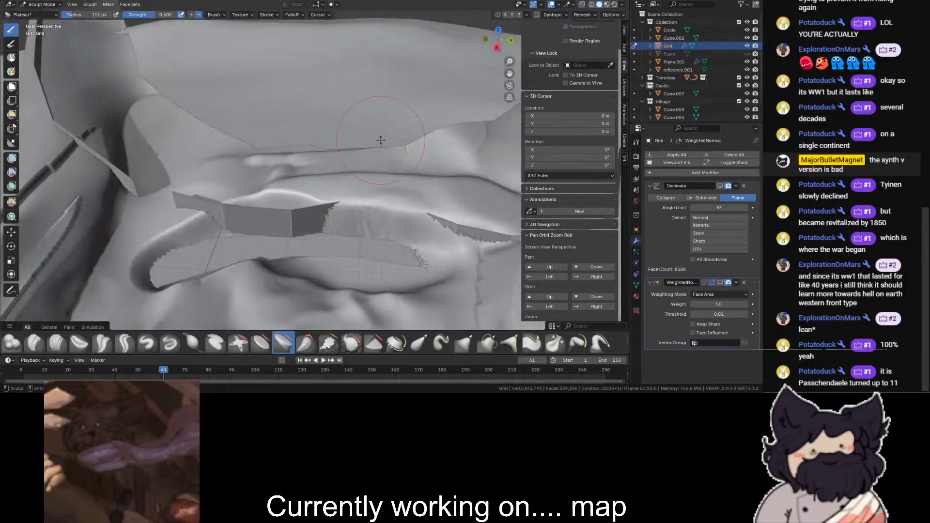
key("ctrl+z")
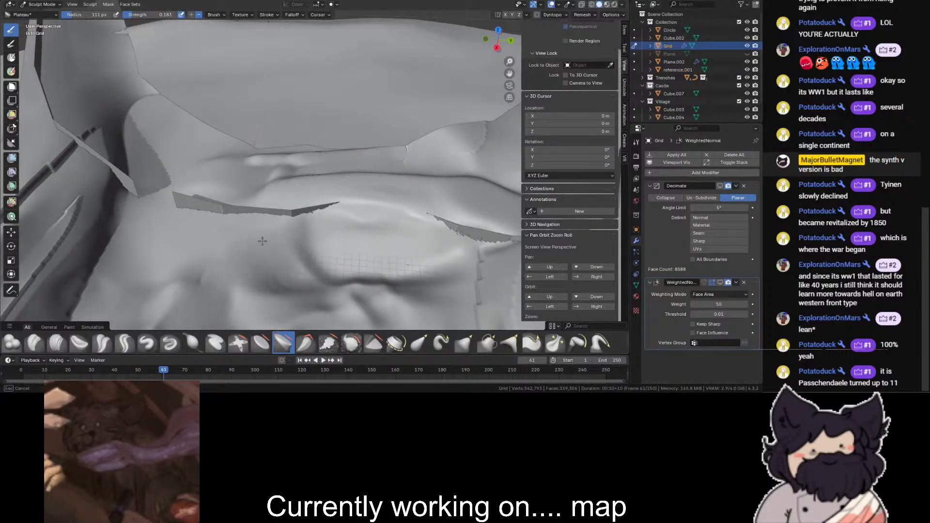
- Smooth the terrain along the buried wall with the Plateau brush at 0.183 strength and the Flatten/Contrast brush at 0.500
mouse_move(341, 260)
left_mouse_down()
mouse_move(446, 248)
mouse_move(386, 245)
mouse_move(412, 257)
left_mouse_up()
left_click(500, 32)
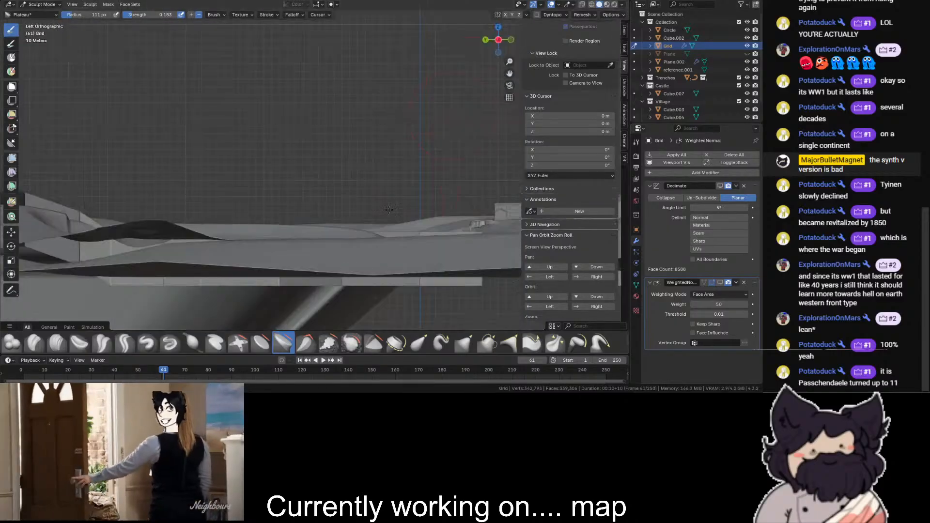
left_click(498, 28)
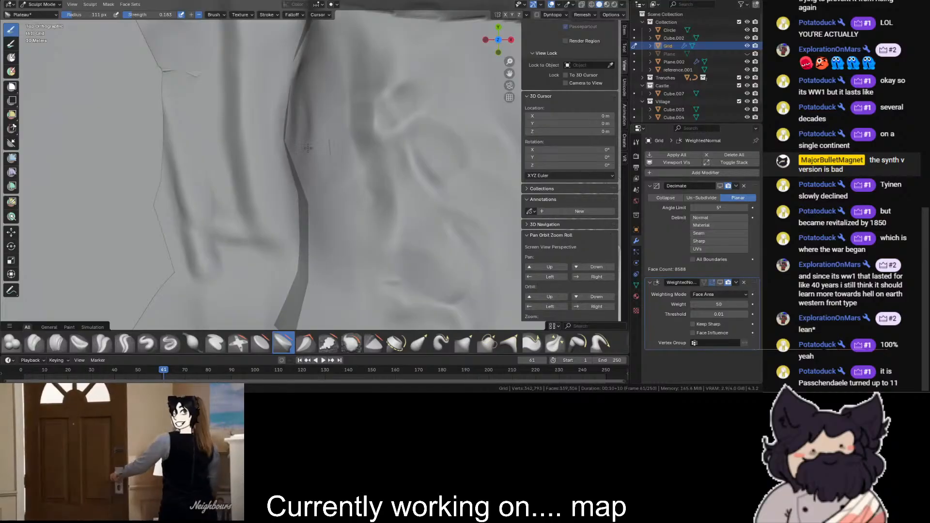
left_click_drag(316, 99, 286, 223)
left_click(260, 343)
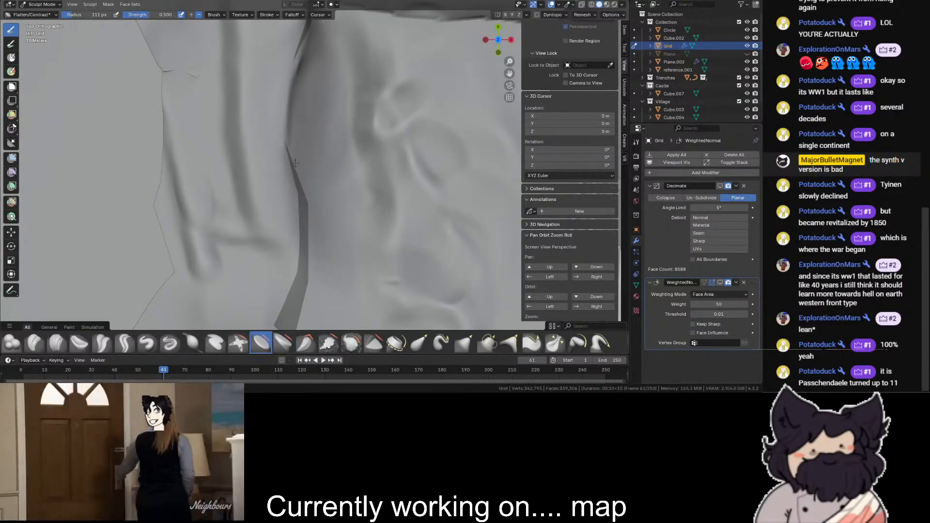
mouse_move(466, 45)
middle_mouse_down()
mouse_move(443, 37)
mouse_move(433, 174)
middle_mouse_up()
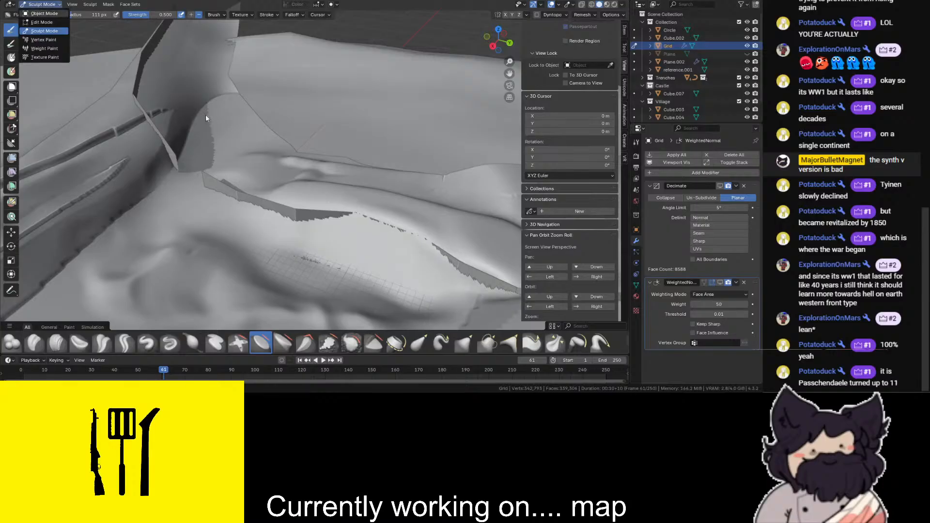
- Return to editing the wall, raise the top vertices of its buried middle section above the terrain, and save the file
scroll(272, 187, "down", 2)
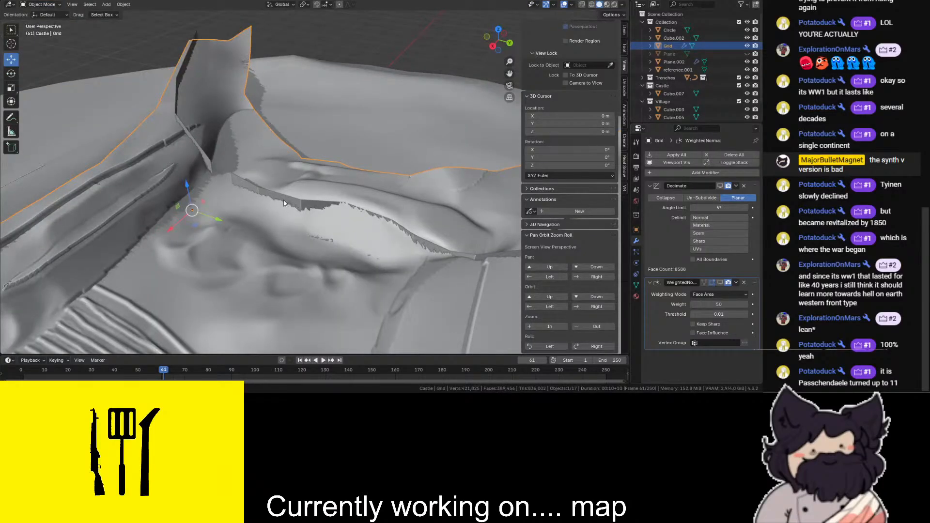
left_click(285, 222)
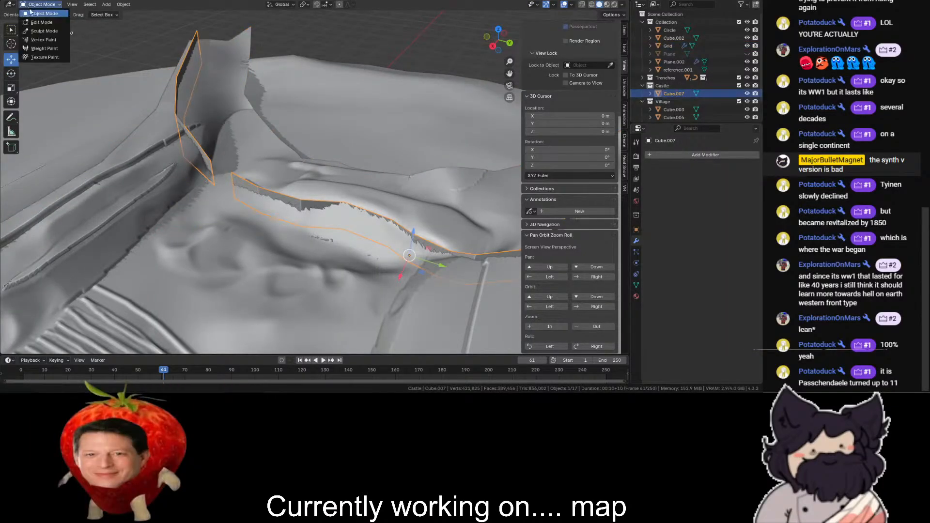
left_click(40, 22)
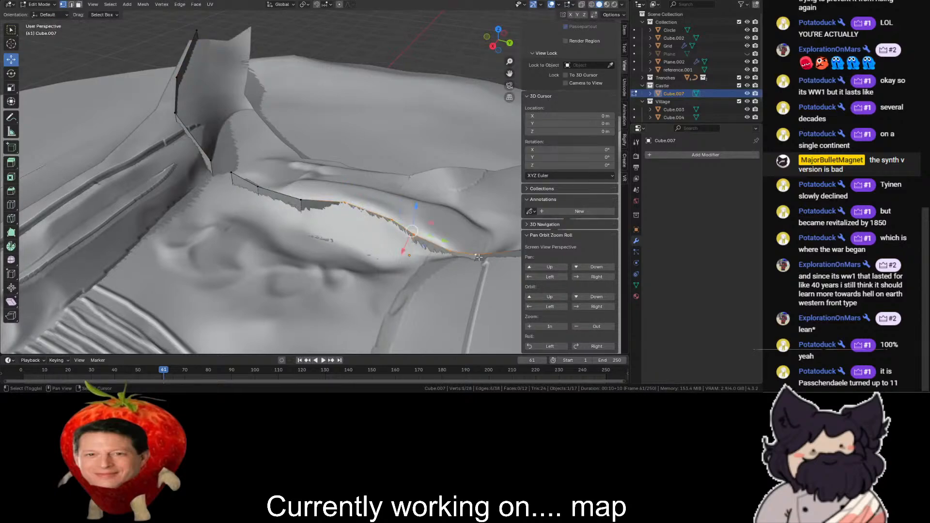
left_click_drag(412, 211, 413, 198)
scroll(412, 184, "down", 2)
left_click(408, 126)
key("ctrl+s")
- Extrude the wall's far upper end by about -524.8 m in X and 140 m in Y toward the map's edge
left_click_drag(506, 49, 402, 50)
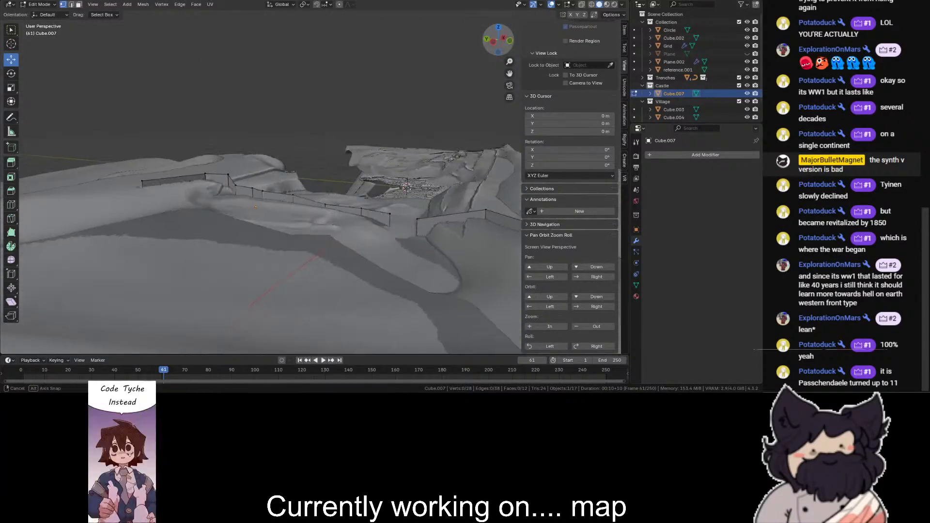
scroll(294, 148, "up", 4)
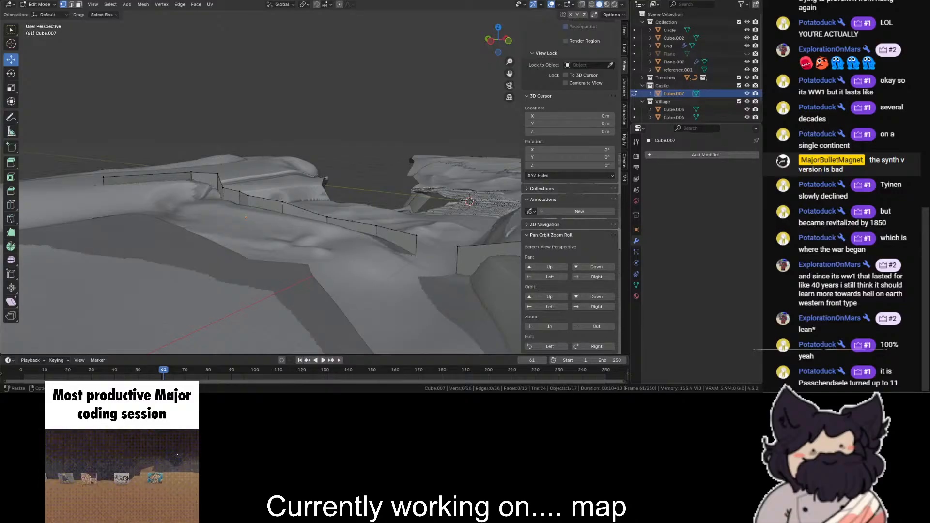
left_click(497, 28)
scroll(397, 73, "down", 3)
key("shift+z")
left_click_drag(296, 110, 251, 71)
key("shift+z")
key("e")
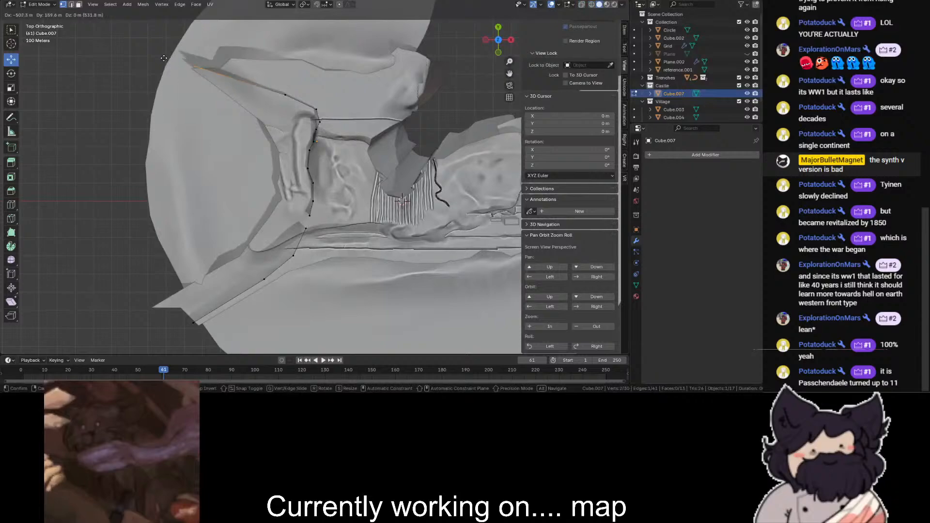
left_click(159, 62)
left_click_drag(499, 38, 448, 10)
scroll(499, 37, "up", 4)
left_click_drag(492, 31, 504, 44)
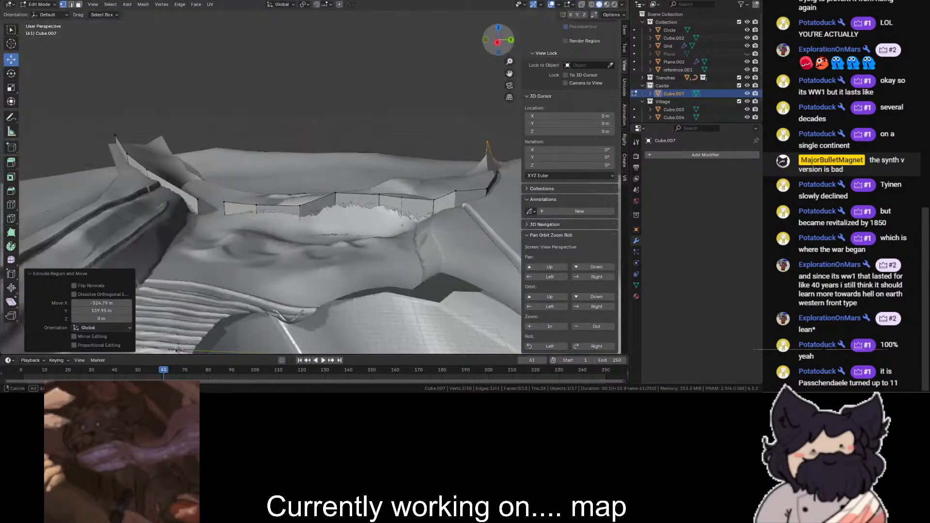
- Add a Solidify modifier to the wall and set its offset to -1
left_click(658, 156)
type("so")
key("Return")
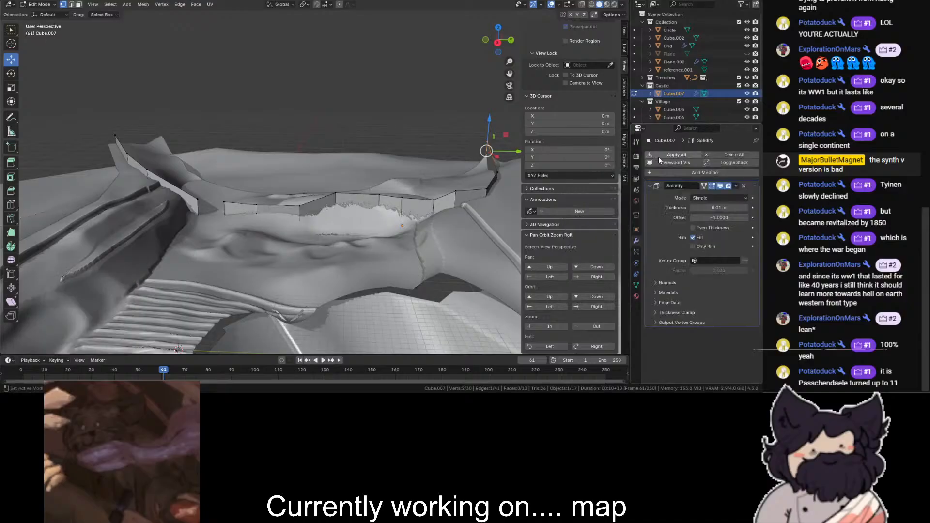
scroll(557, 158, "up", 3)
scroll(494, 165, "up", 5)
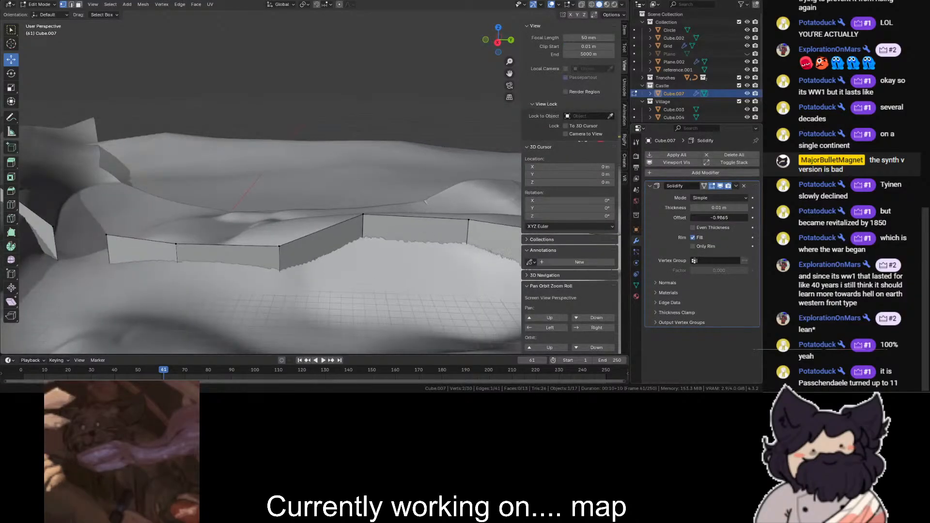
left_click(716, 218)
type("-1")
key("Return")
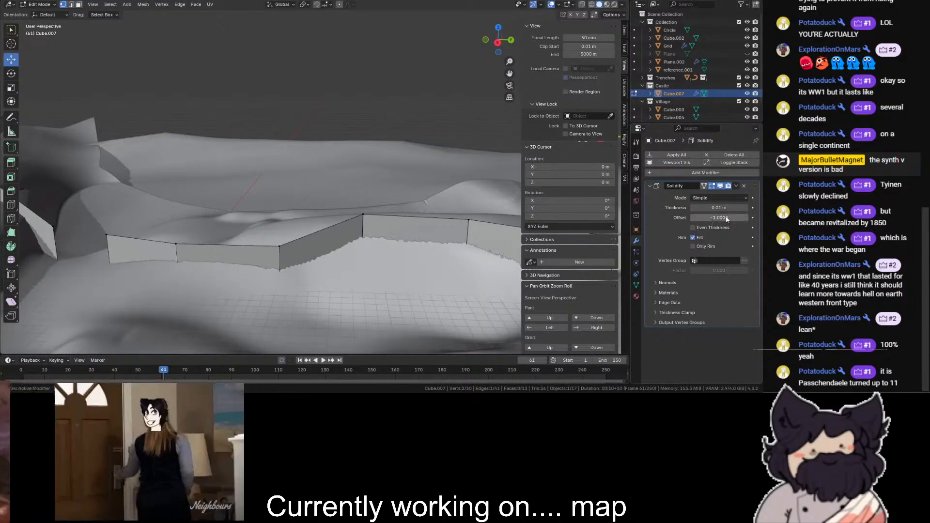
- Set the wall's Solidify thickness to 10 m and check it along the hillside
left_click_drag(725, 208, 901, 208)
left_click(719, 208)
type("10")
key("Return")
scroll(300, 20, "down", 1)
scroll(301, 20, "down", 2)
left_click_drag(498, 41, 373, 73)
scroll(333, 274, "up", 2)
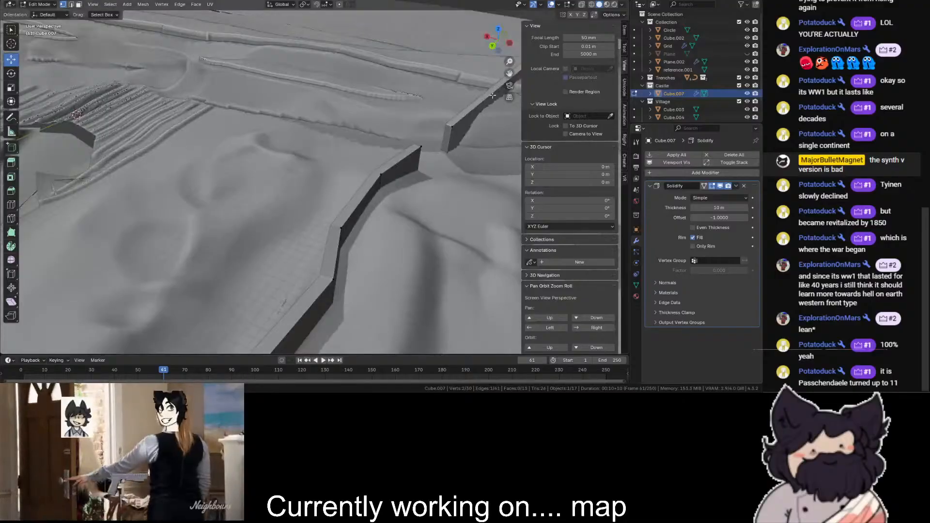
- Add a loop cut to the wall section beside the gap and raise the new vertex by about 5.7 m
scroll(333, 275, "down", 3)
left_click_drag(498, 41, 240, 25)
scroll(442, 104, "up", 2)
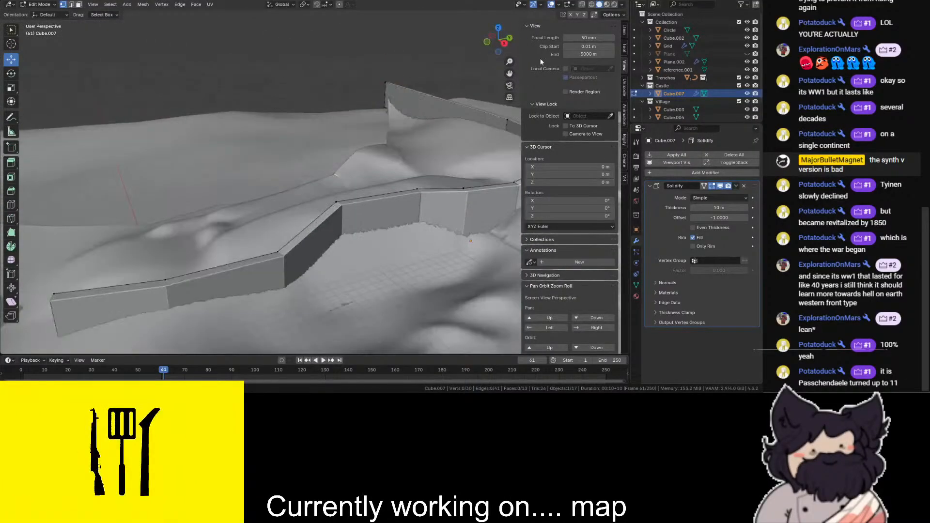
left_click_drag(509, 74, 698, 22)
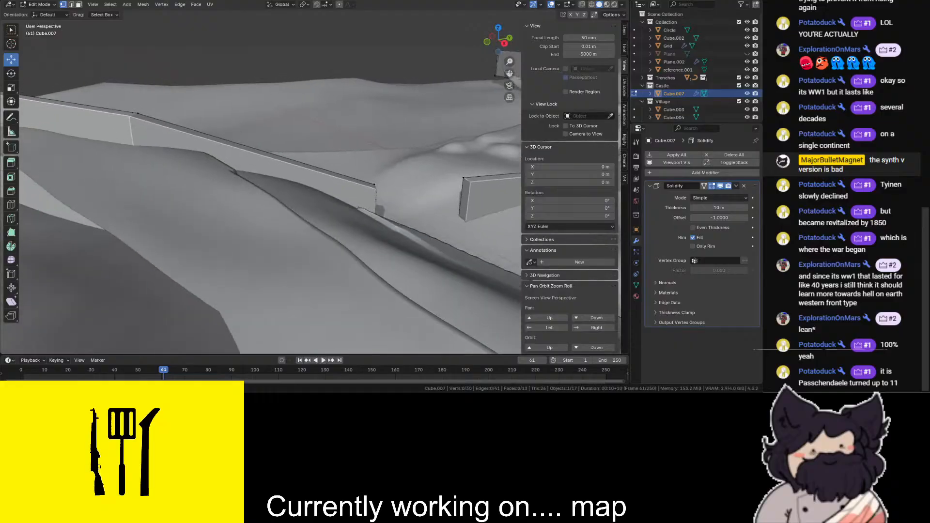
scroll(483, 49, "down", 2)
left_click_drag(488, 48, 444, 79)
left_click(14, 217)
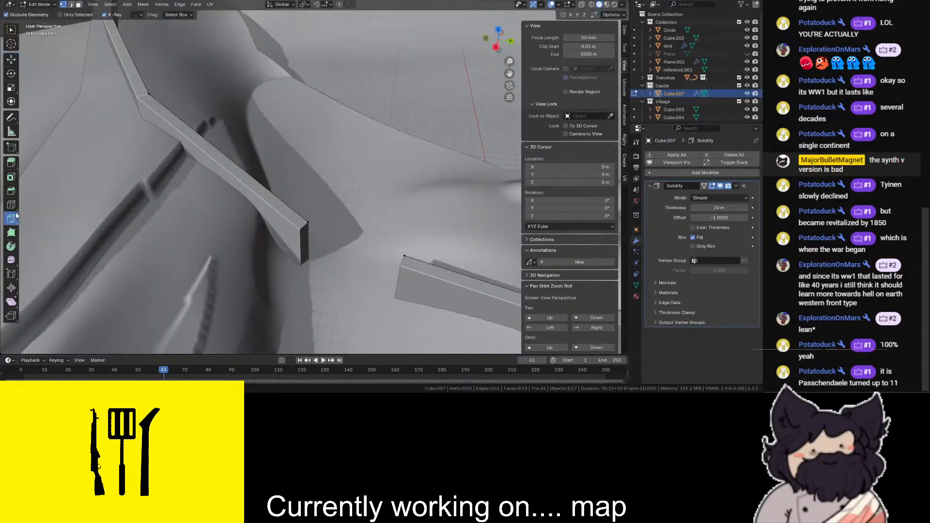
left_click(11, 203)
left_click(230, 168)
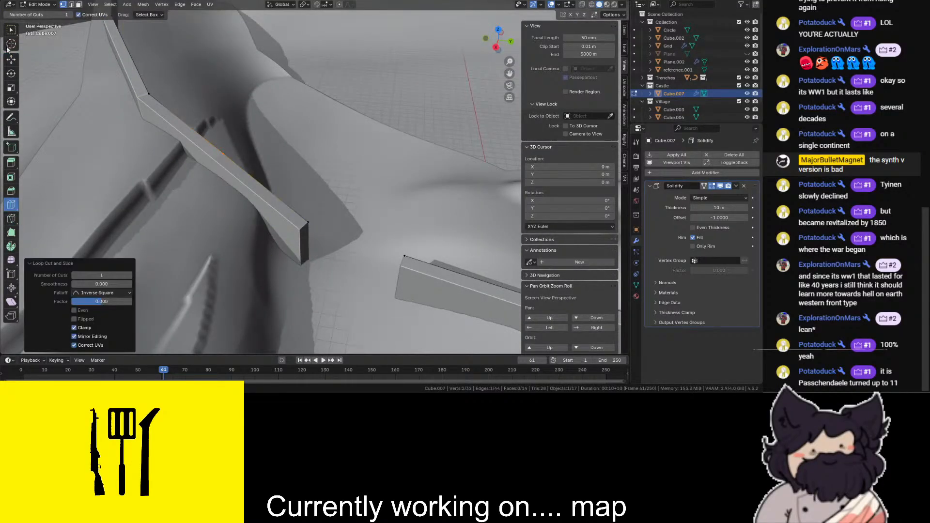
left_click(11, 60)
left_click_drag(227, 175, 222, 144)
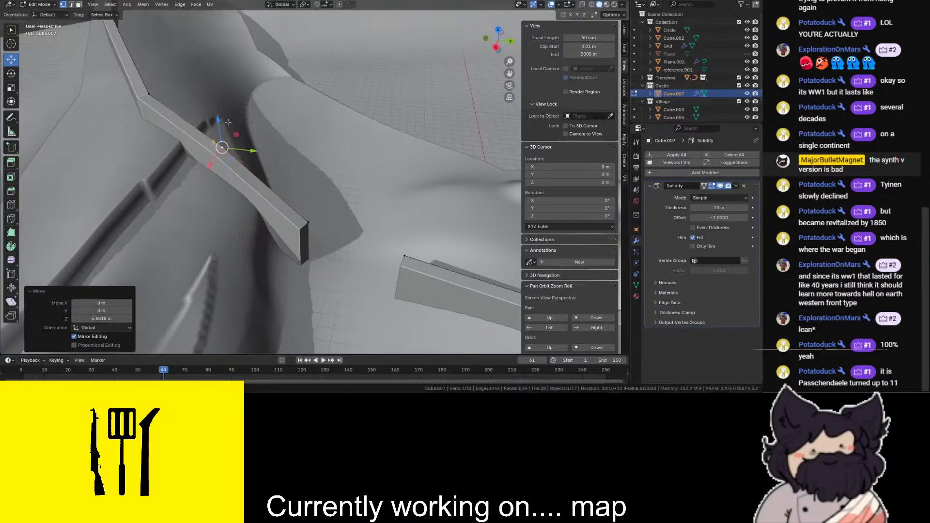
left_click(361, 93)
- Examine the wall's fit along the hillside and around the gap from several angles
scroll(361, 94, "down", 8)
left_click_drag(496, 51, 606, 64)
left_click_drag(509, 74, 237, 68)
scroll(267, 121, "up", 3)
left_click(259, 124)
scroll(271, 111, "down", 2)
left_click(362, 132, "shift")
left_click_drag(314, 107, 315, 116)
scroll(316, 116, "down", 3)
left_click(357, 80)
scroll(244, 231, "up", 2)
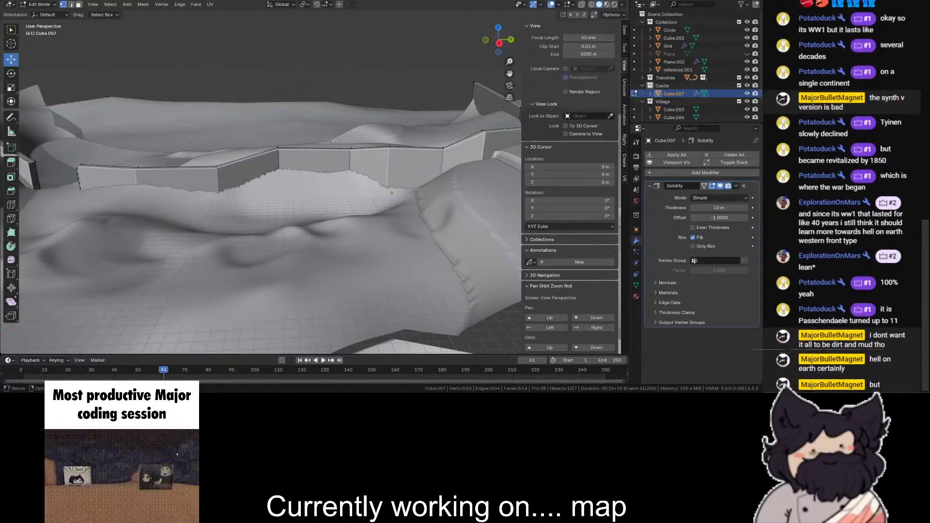
- Select the wall's two end edges at the gap and extrude them into short angled return sections
left_click_drag(510, 75, 116, 53)
scroll(291, 160, "up", 8)
key("shift+z")
left_click_drag(322, 125, 234, 278, "shift")
key("shift+z")
key("shift+z")
left_click_drag(208, 100, 150, 276, "shift")
key("shift+z")
left_click(498, 30)
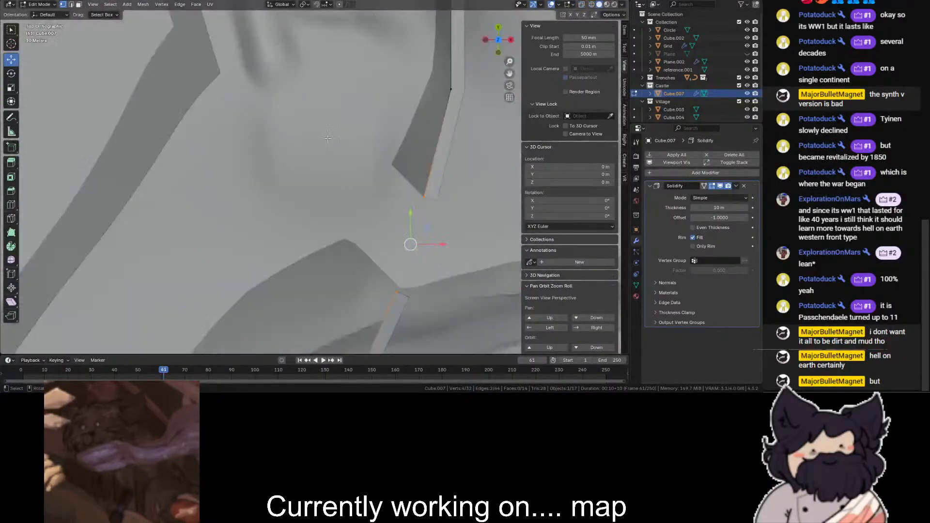
key("shift+z")
left_click(373, 143)
- Set the wall's Solidify mode to Complex and check the wall ends on both sides of the gap
left_click(697, 198)
left_click(697, 217)
key("shift+z")
left_click(299, 218)
middle_click_drag(299, 218, 151, 166)
middle_click_drag(261, 184, 387, 194)
scroll(310, 184, "up", 4)
middle_click_drag(310, 184, 329, 150)
scroll(330, 150, "up", 1)
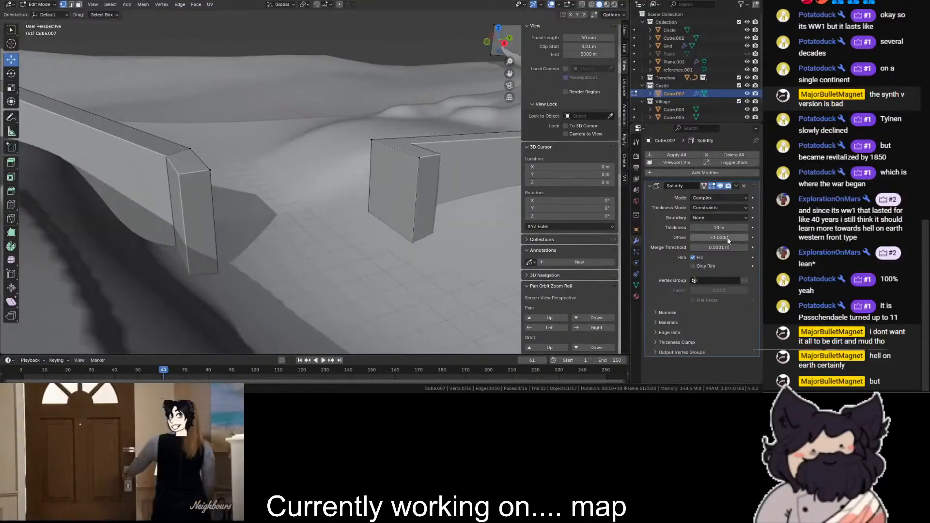
- Try the Flat boundary option on the wall's Solidify modifier and return it to None
left_click(720, 218)
left_click(717, 238)
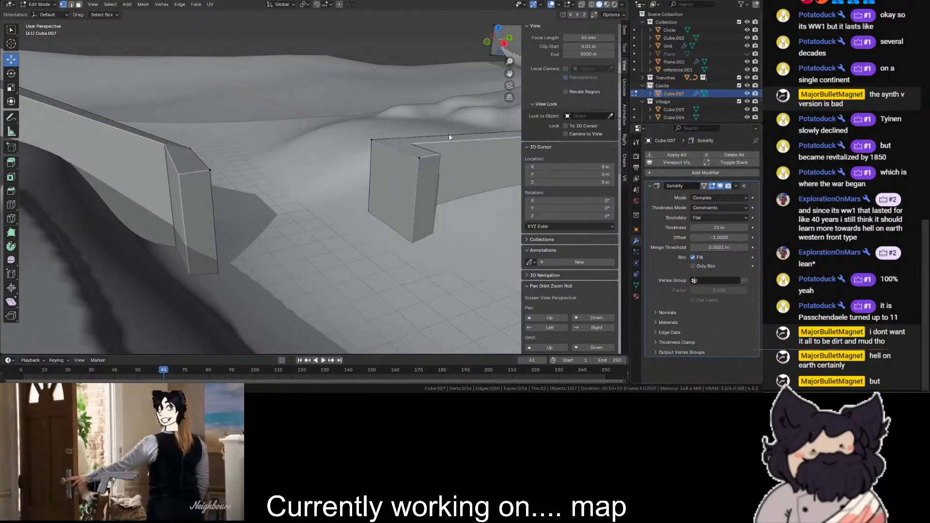
key("ctrl+z")
left_click(705, 218)
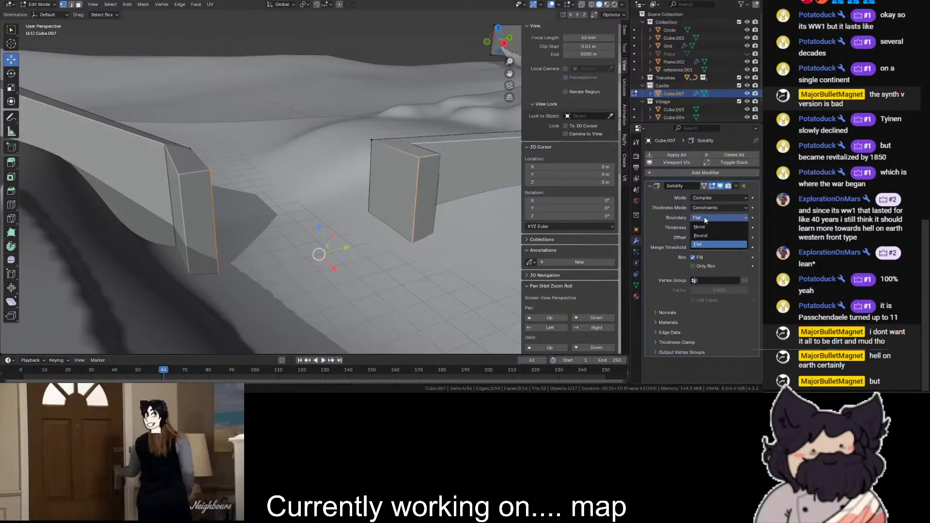
left_click(701, 227)
- Leave mesh editing and apply auto smooth shading at 30° to the wall
scroll(496, 97, "down", 6)
left_click_drag(499, 40, 428, 73)
left_click(427, 72)
left_click(33, 6)
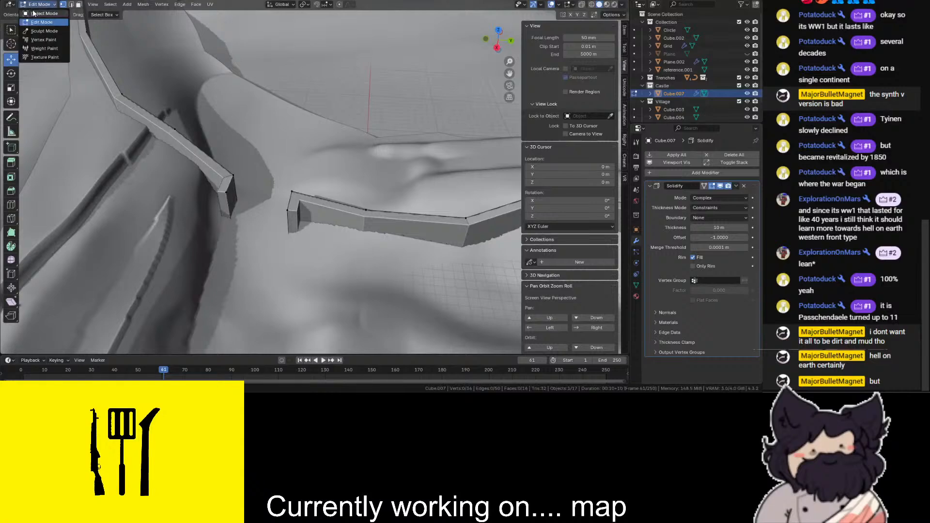
left_click(36, 13)
scroll(312, 188, "up", 2)
right_click(347, 226)
left_click(347, 226)
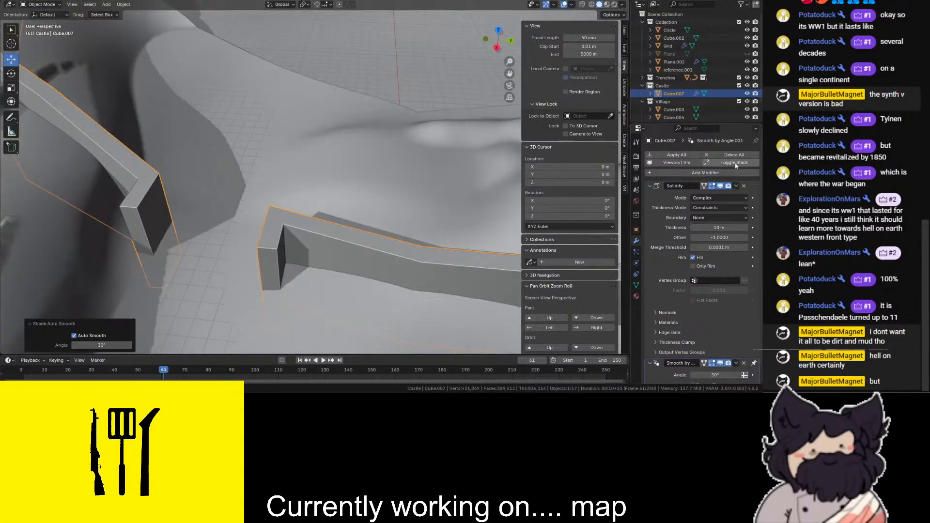
- Add a Weighted Normal modifier to the wall, place it after Smooth by Angle and enable Keep Sharp
left_click(715, 172)
type("wei")
key("Return")
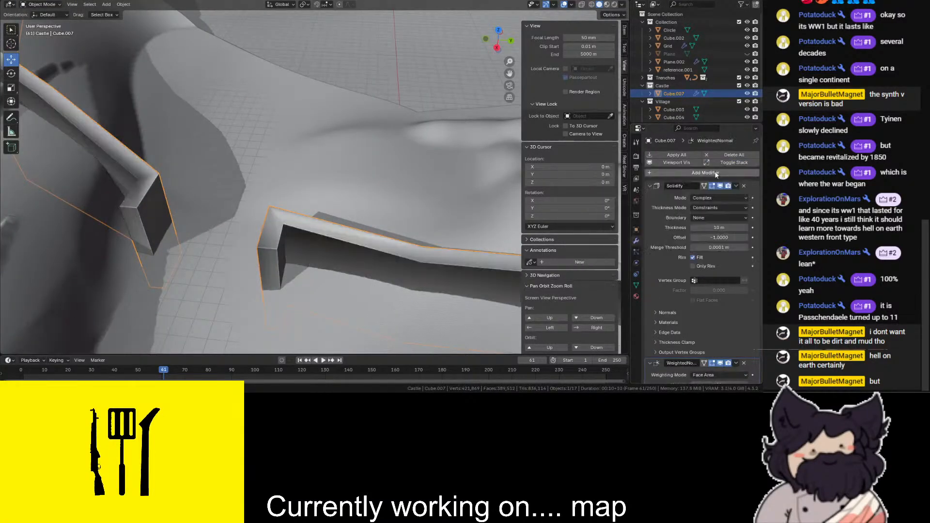
scroll(747, 327, "down", 5)
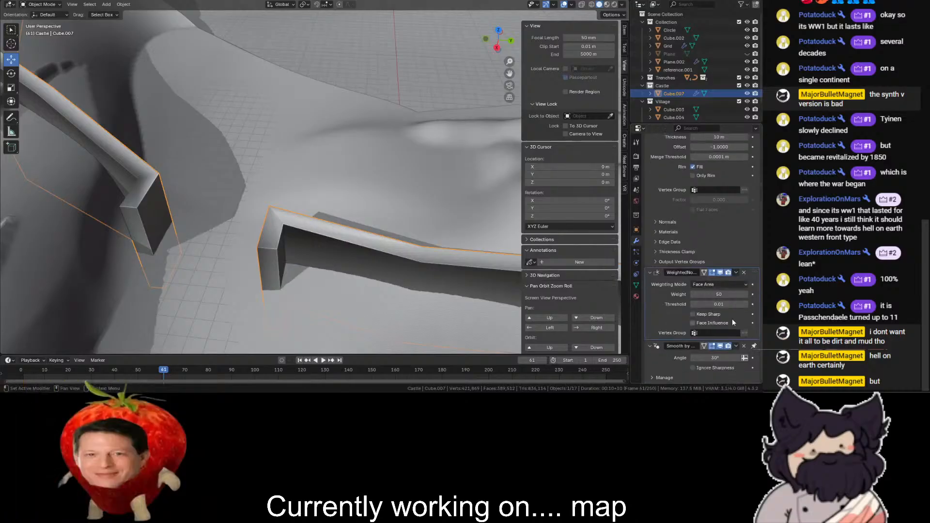
left_click_drag(754, 346, 754, 274)
left_click(693, 357)
mouse_move(261, 111)
middle_mouse_down()
mouse_move(239, 78)
mouse_move(456, 97)
mouse_move(339, 126)
middle_mouse_up()
scroll(703, 172, "up", 5)
- Add a Bevel modifier to the wall, place it ahead of Smooth by Angle and set its amount to 0.79 m
left_click(696, 174)
type("bev")
key("Return")
scroll(688, 223, "down", 10)
left_click_drag(756, 281, 757, 165)
scroll(316, 178, "up", 5)
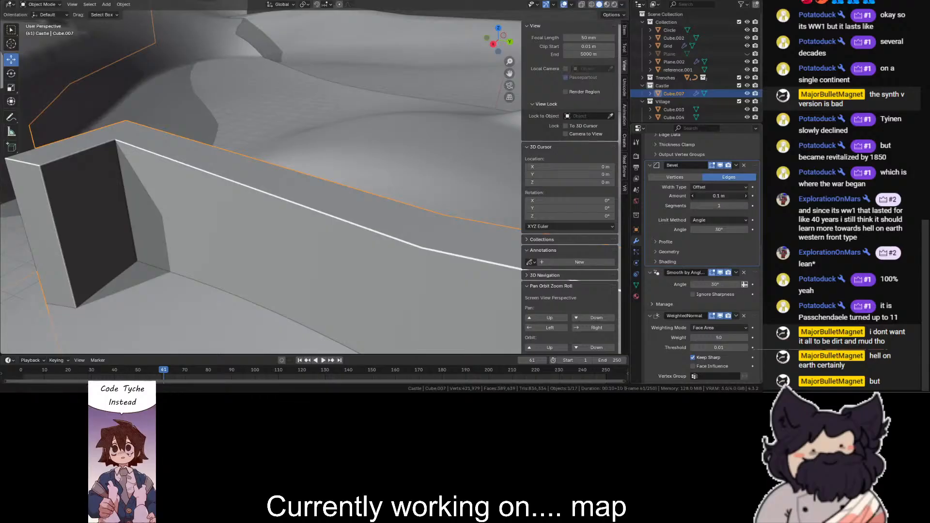
type("0.79")
key("Return")
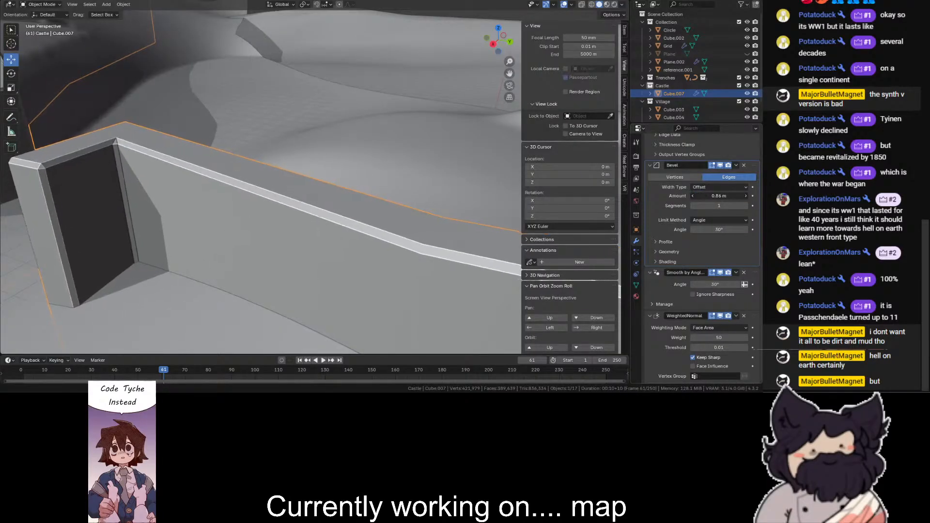
- Set the Smooth by Angle modifier's angle to 40° and inspect the wall's beveled edges at the gap
left_click(719, 285)
type("50")
key("Return")
scroll(335, 176, "down", 5)
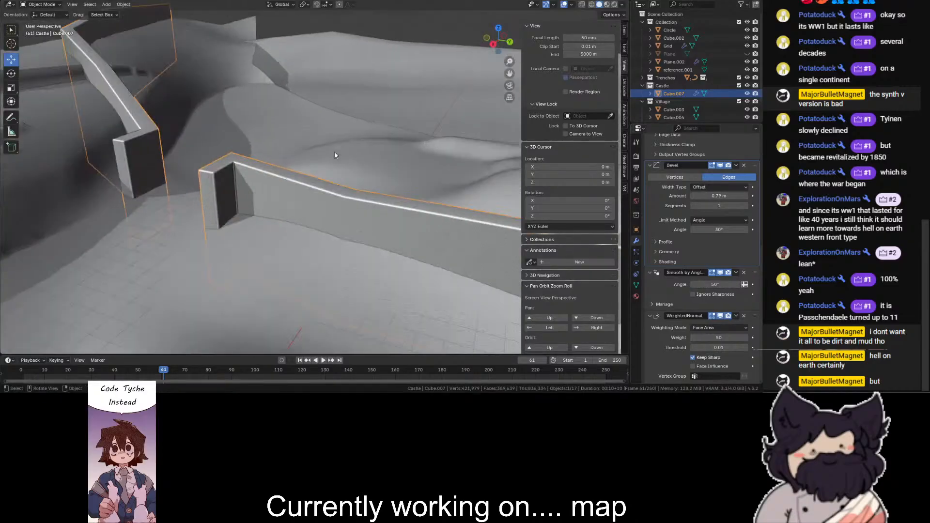
left_click(709, 284)
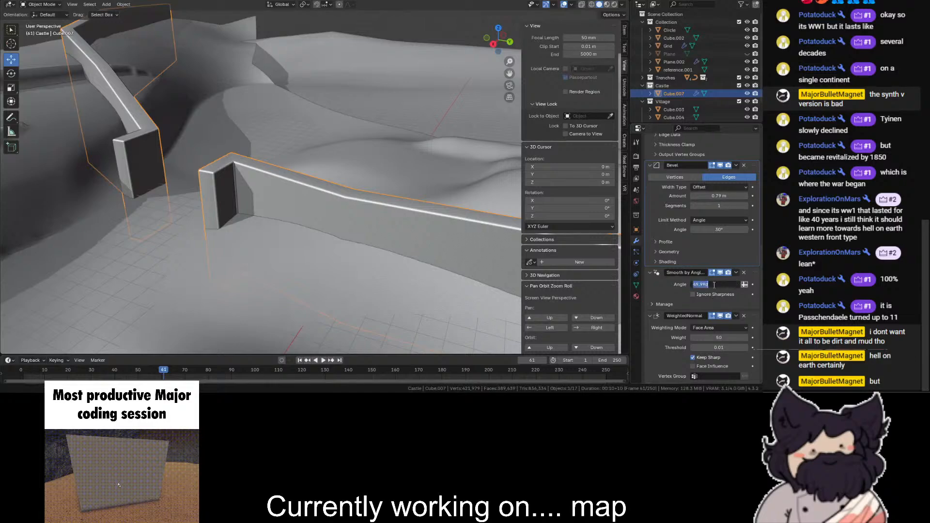
key("Return")
scroll(400, 192, "up", 2)
scroll(421, 44, "down", 10)
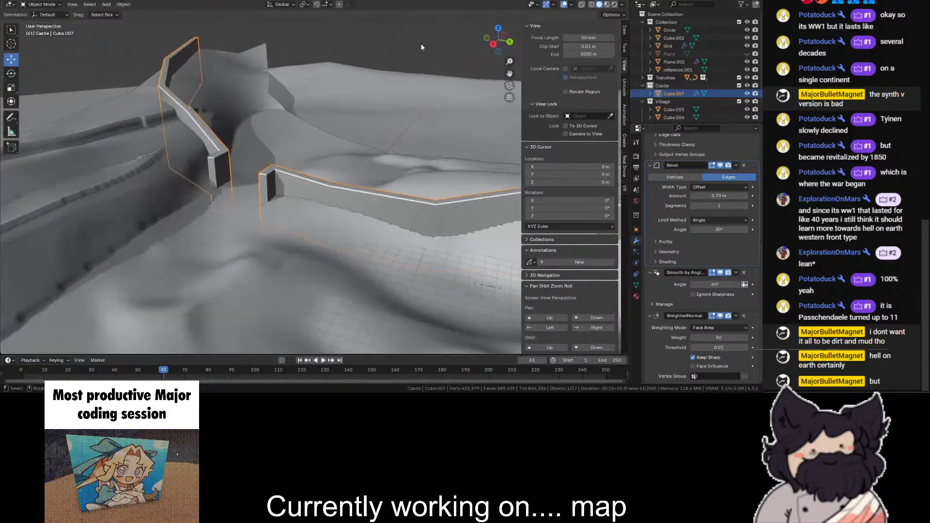
left_click(421, 44)
scroll(422, 47, "up", 4)
left_click_drag(486, 49, 499, 52)
scroll(499, 52, "up", 6)
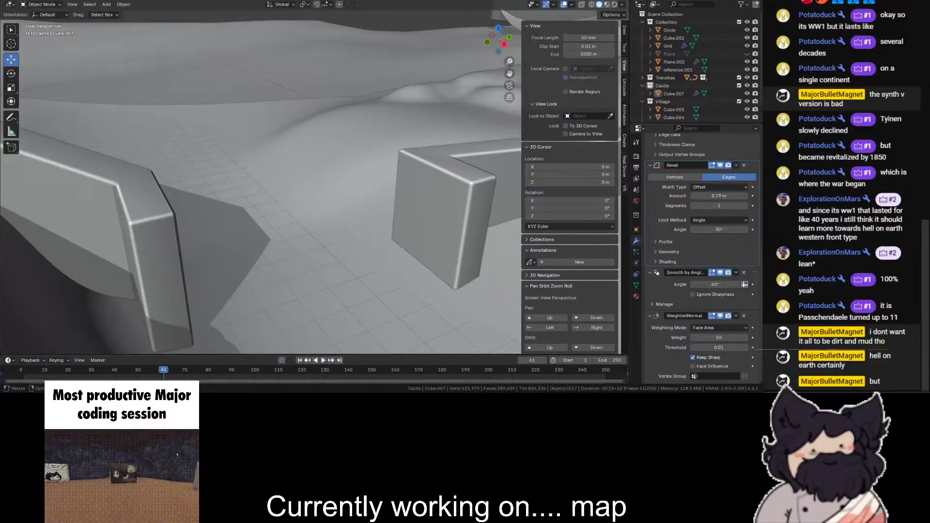
- Remove the wall's Bevel modifier and try to add a Remesh modifier
left_click(478, 203)
left_click(744, 166)
scroll(708, 173, "up", 8)
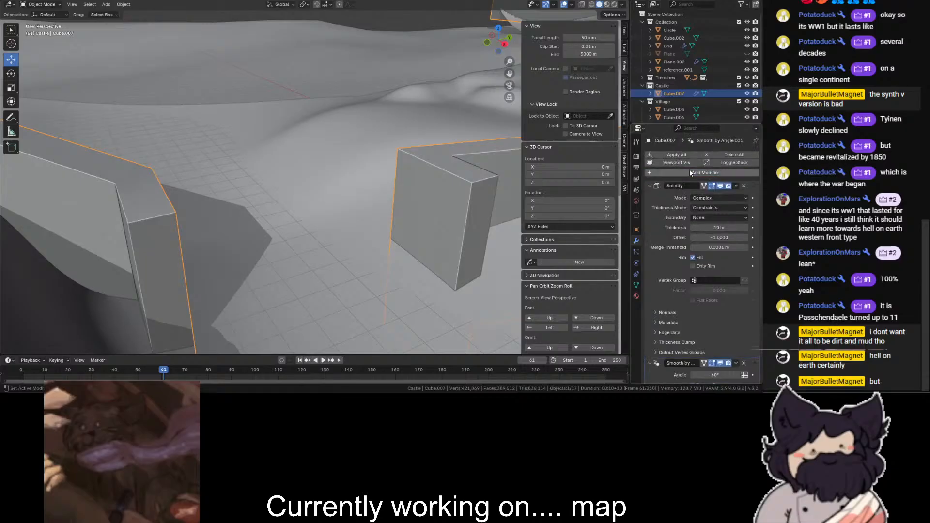
left_click(677, 168)
type("dem")
key("BackSpace")
key("BackSpace")
key("BackSpace")
type("rem")
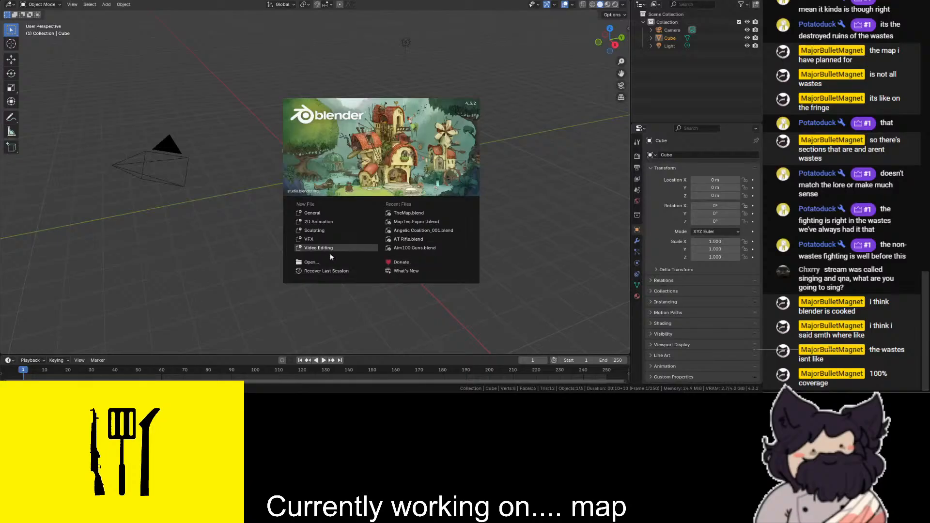
- Try recovering the last session, and reopen the saved map file TheMap.blend instead
left_click(323, 271)
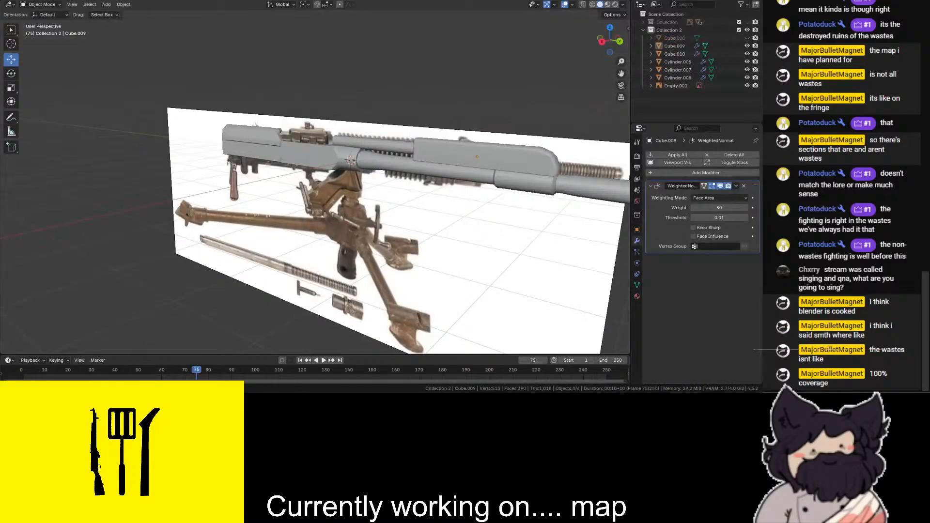
left_click(9, 4)
mouse_move(28, 22)
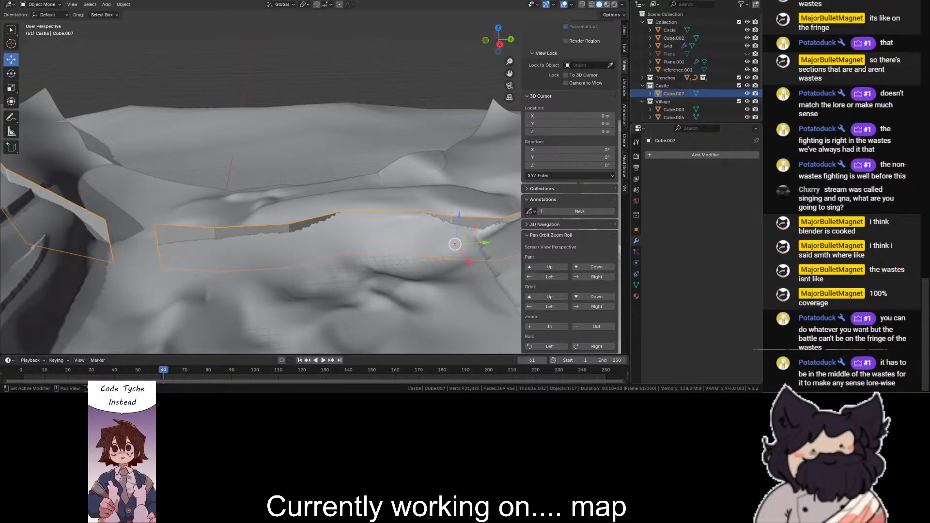
- Add a Solidify modifier to the wall, set its thickness to 10 m and check it along the hillside
scroll(493, 69, "down", 5)
scroll(493, 69, "up", 6)
scroll(493, 69, "down", 5)
scroll(514, 87, "up", 6)
left_click(687, 154)
type("so")
key("Return")
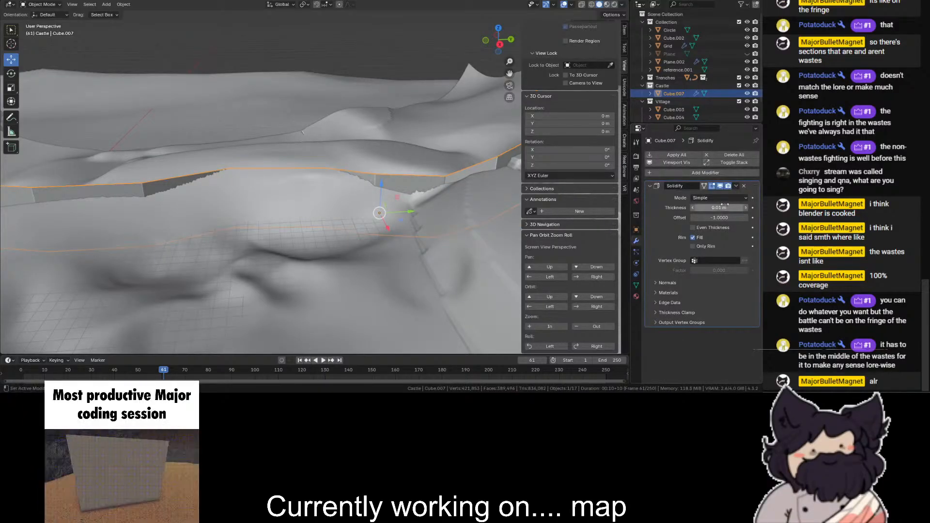
left_click_drag(723, 206, 755, 205)
left_click_drag(490, 46, 401, 96)
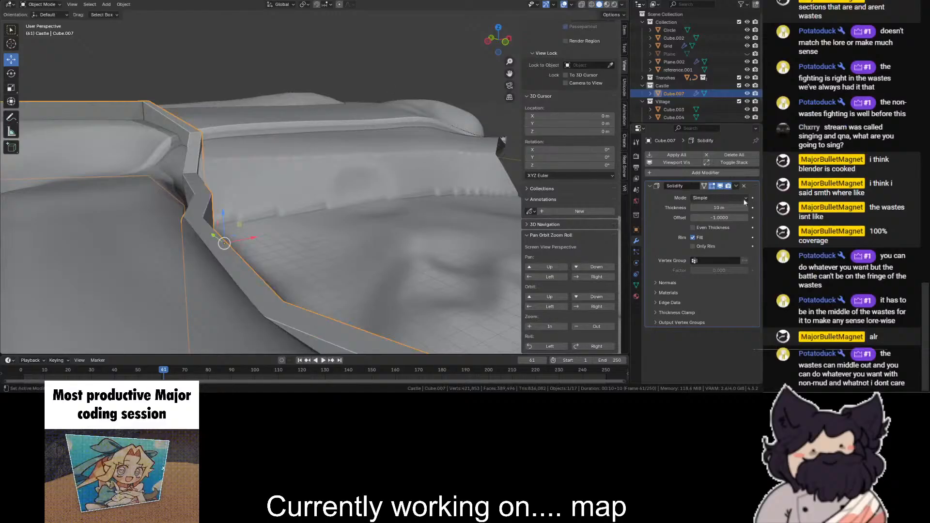
- Try a Mesh Deform modifier on the wall and remove it
left_click(721, 173)
type("mesh")
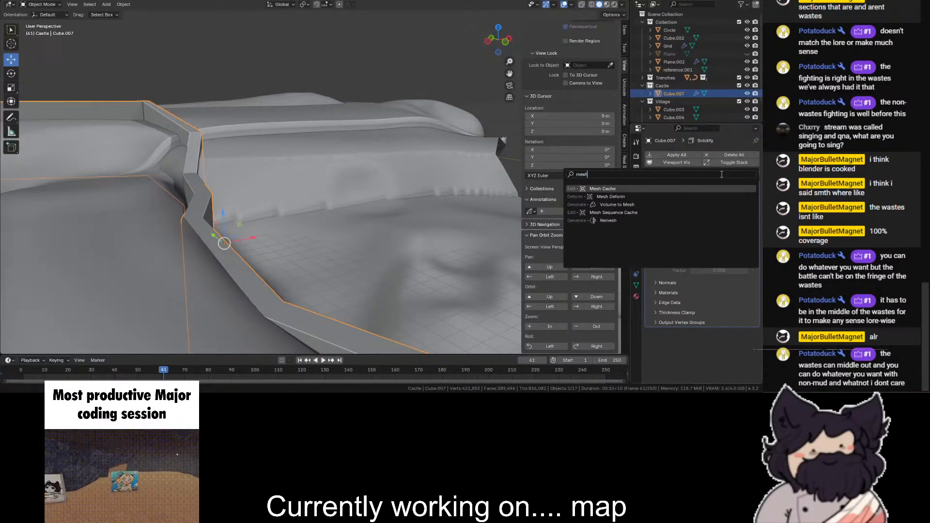
key("Down")
key("Return")
scroll(746, 321, "down", 1)
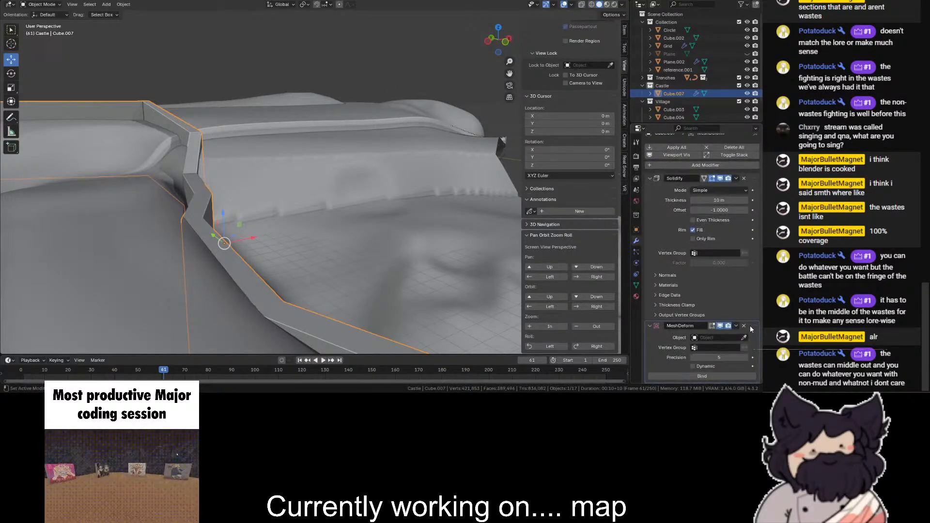
left_click(744, 325)
left_click(719, 174)
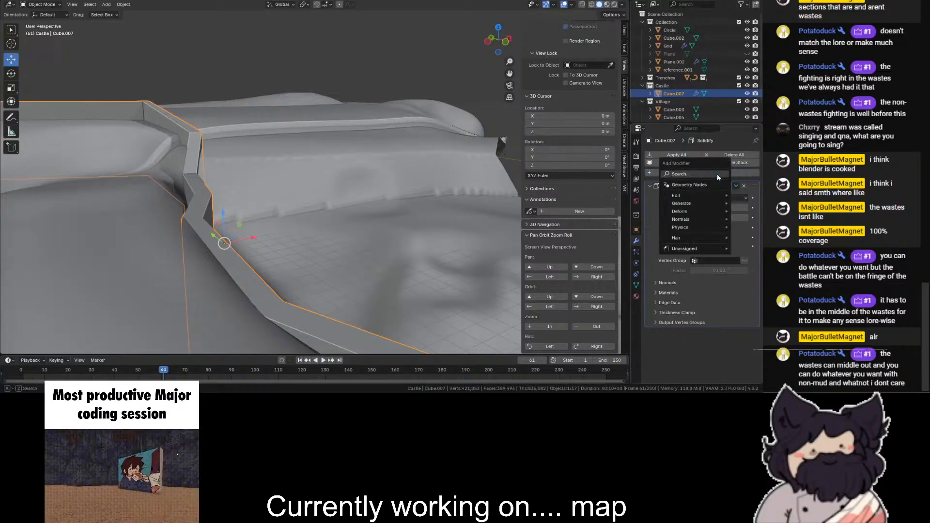
type("of")
key("Escape")
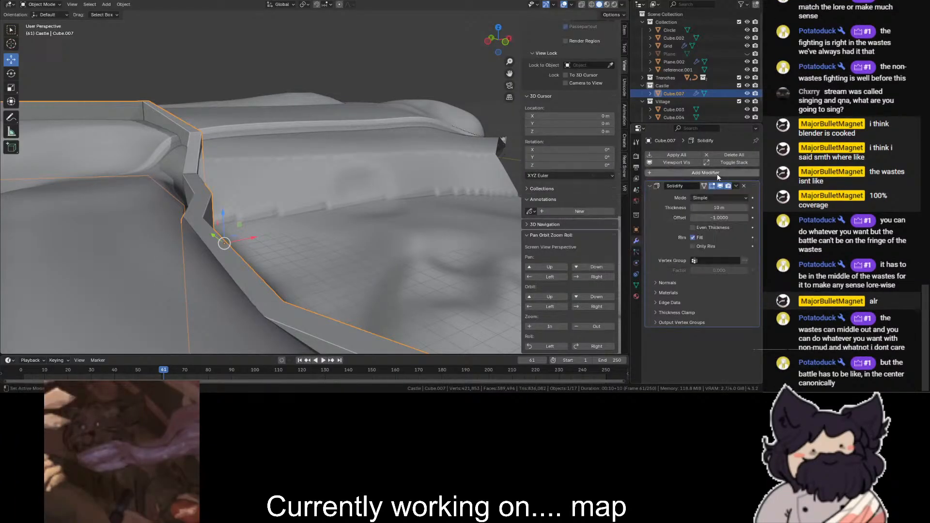
- Add a Displace modifier to the wall, set its strength to 11.7 and check the effect along the hillside
left_click(719, 175)
mouse_move(690, 203)
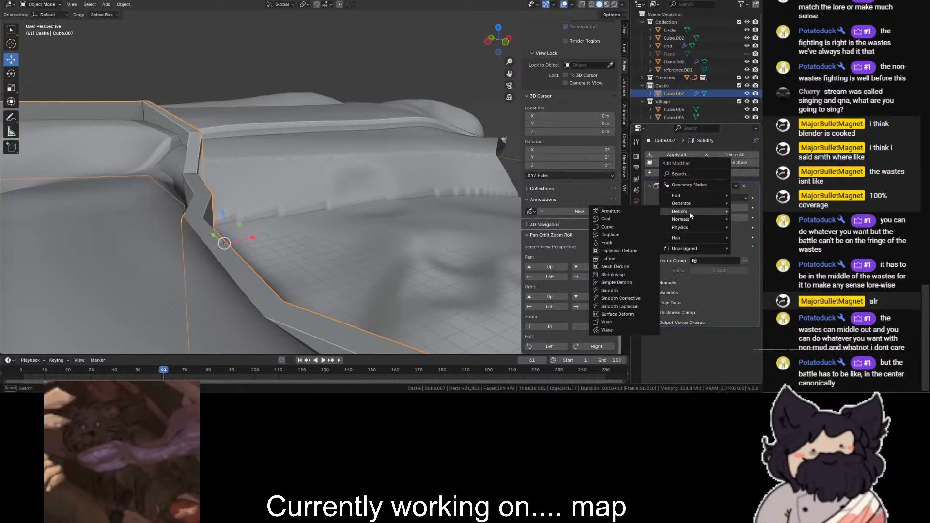
left_click(639, 237)
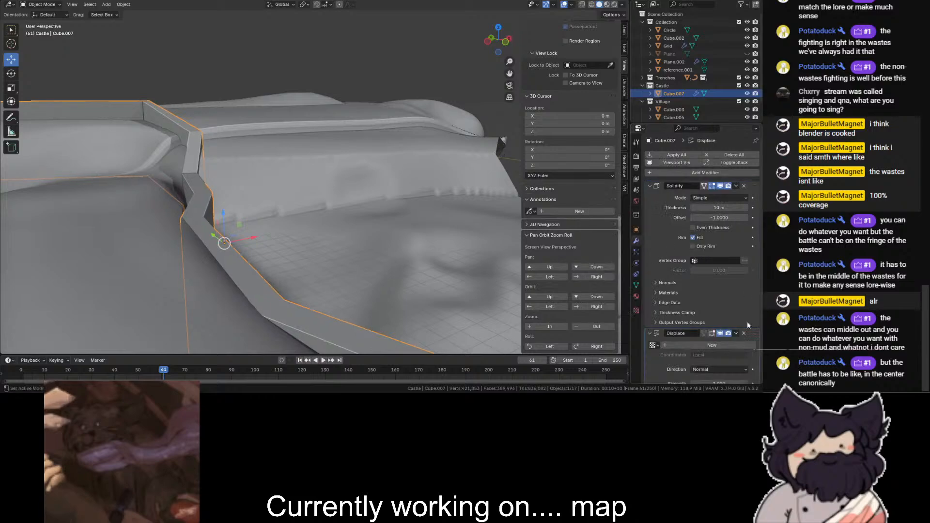
scroll(745, 296, "down", 2)
left_click_drag(720, 358, 795, 359)
scroll(391, 218, "down", 5)
left_click(360, 76)
scroll(369, 77, "down", 3)
left_click_drag(497, 41, 577, 67)
scroll(232, 218, "up", 4)
scroll(226, 225, "down", 1)
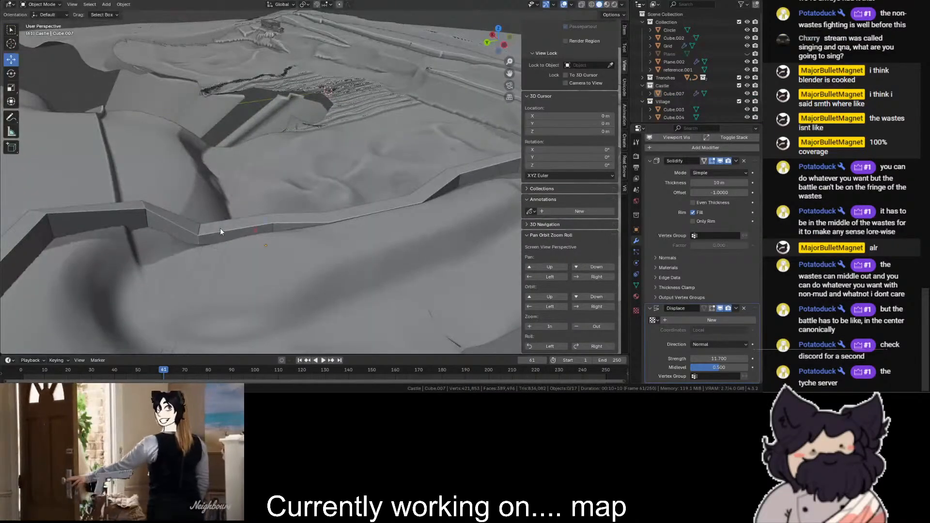
- Open the castle wall for mesh editing and set its Solidify modifier's mode to Complex
left_click(219, 232)
scroll(219, 228, "up", 1)
left_click(41, 5)
left_click(41, 23)
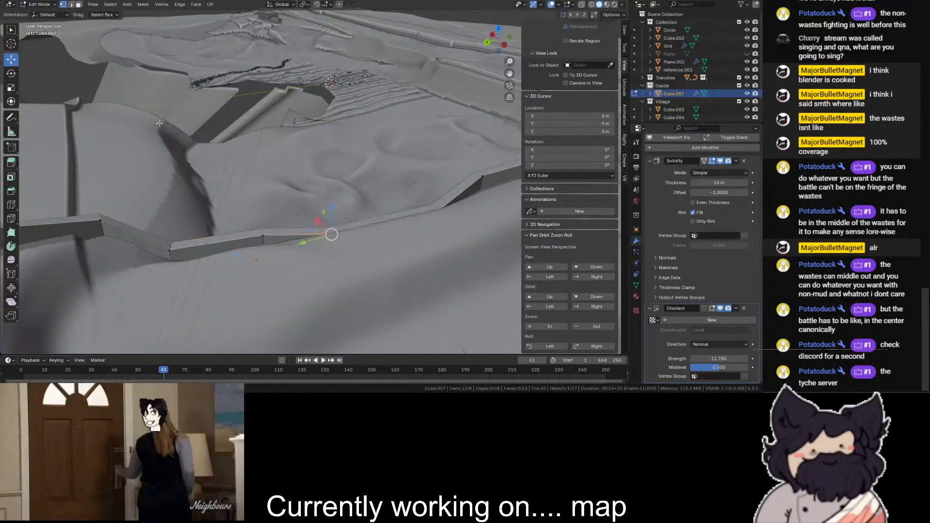
scroll(721, 204, "up", 1)
left_click(721, 189)
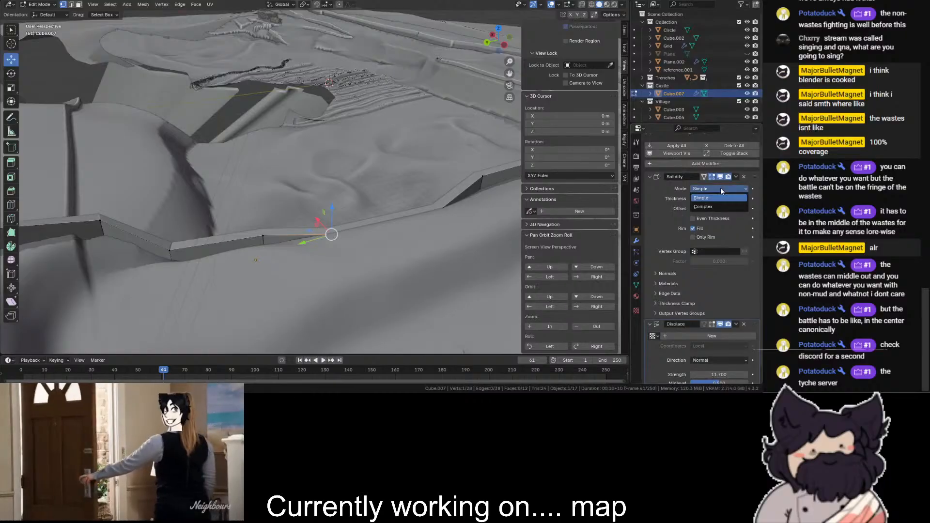
left_click(710, 206)
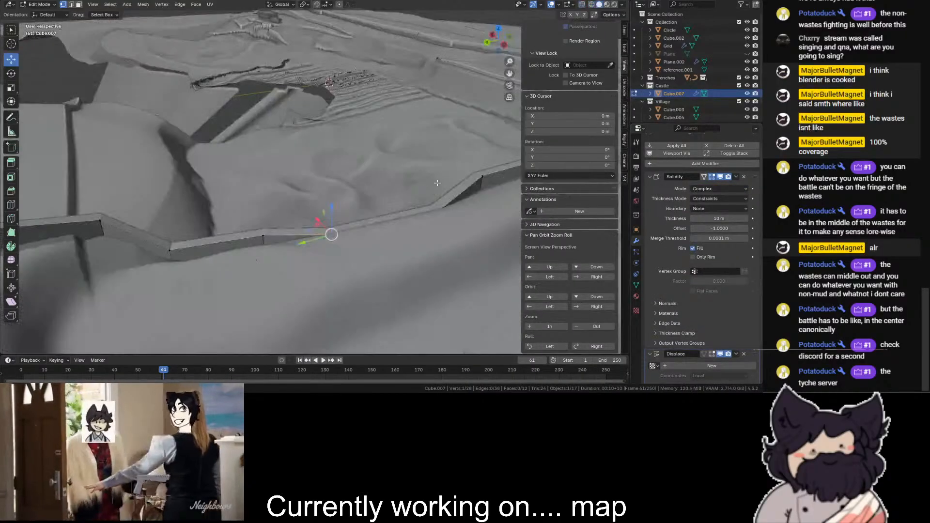
- Select the wall's vertices along its low middle stretch on the hillside and raise them slightly in Z
left_click(440, 208)
key("shift+z")
left_click(332, 233)
left_click(438, 209, "shift")
key("shift+z")
left_click(247, 238, "shift")
middle_click_drag(137, 215, 261, 185)
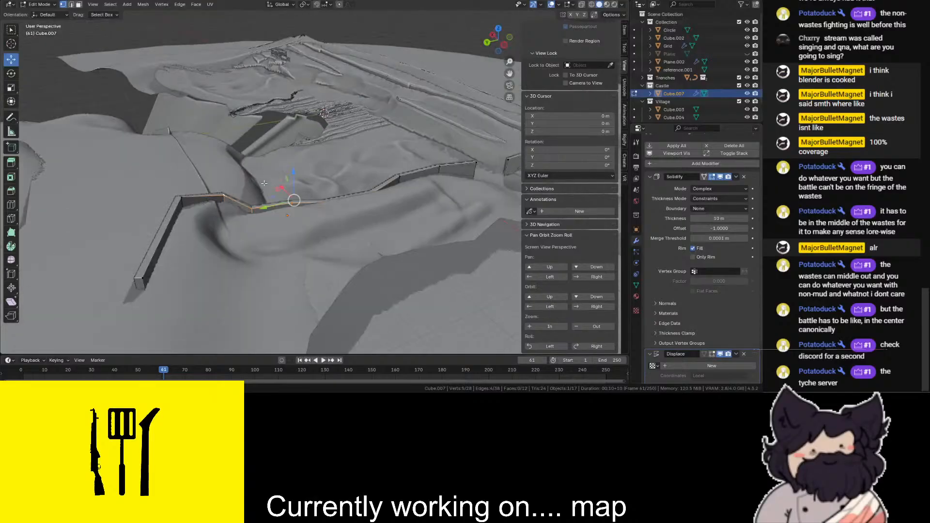
left_click_drag(294, 173, 293, 170)
scroll(311, 164, "up", 3)
left_click(431, 92)
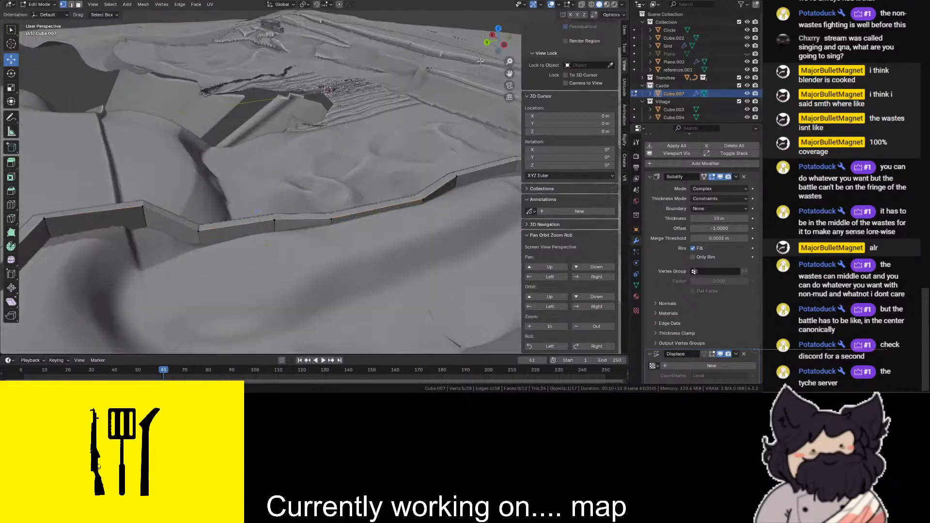
- Select the wall's two end edges that face each other across the gap
scroll(490, 63, "down", 1)
left_click_drag(510, 74, 235, 127)
scroll(235, 127, "up", 3)
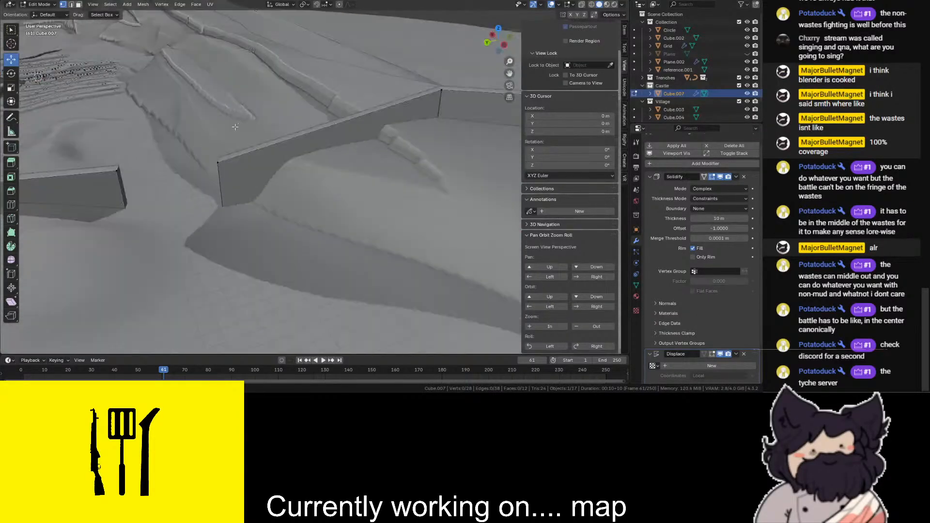
key("alt+z")
left_click_drag(52, 108, 276, 297)
key("alt+z")
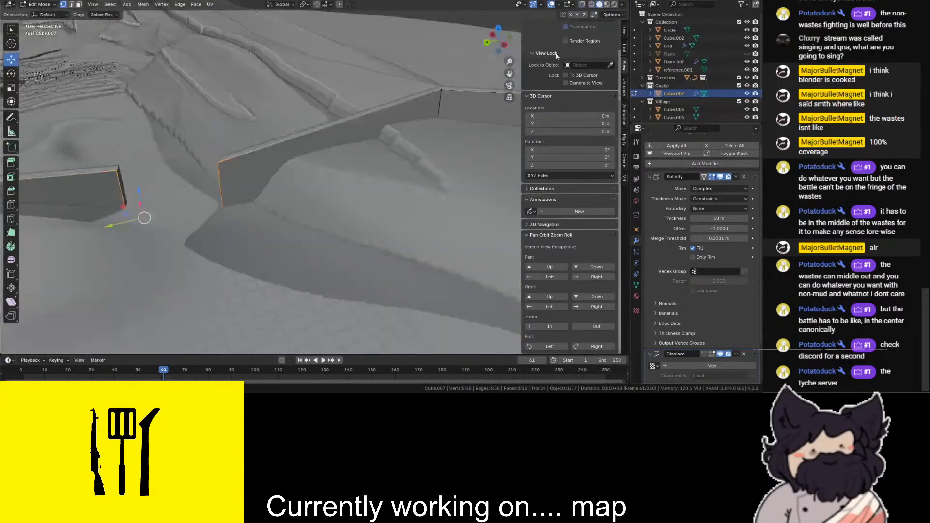
- Try extruding both wall ends at the gap toward positive X in the top view, and undo it
left_click(499, 28)
scroll(399, 114, "down", 3)
left_click_drag(509, 74, 313, 127)
left_click_drag(377, 123, 276, 165)
key("e")
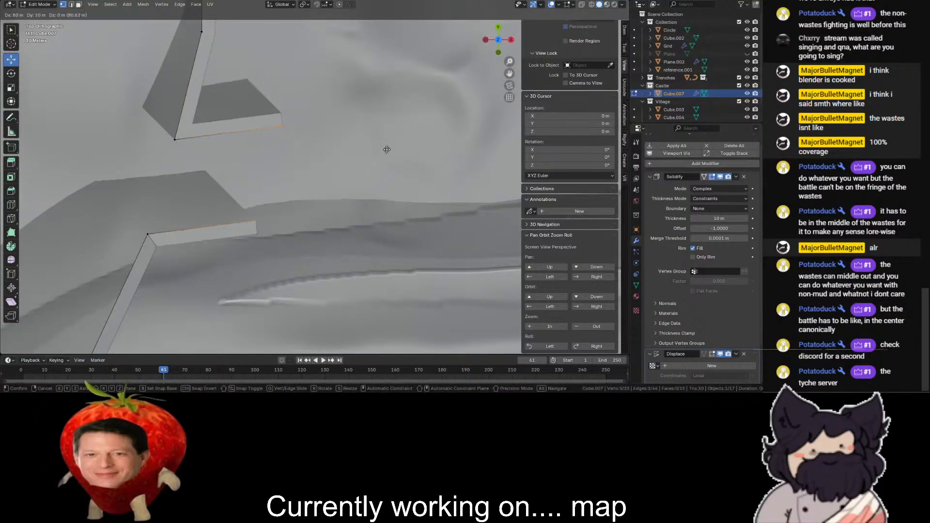
left_click(379, 146)
key("shift+z")
scroll(351, 83, "down", 3)
key("ctrl+z")
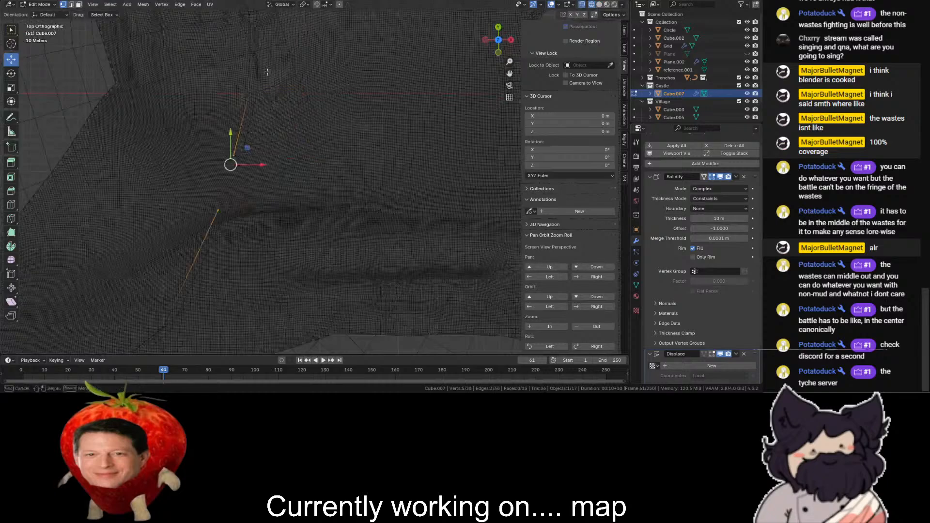
- Extrude both wall ends at the gap -60 m in X and 20 m in Y, and rotate the new ends
scroll(229, 102, "up", 1)
left_click(11, 75)
scroll(281, 129, "down", 1)
key("shift+z")
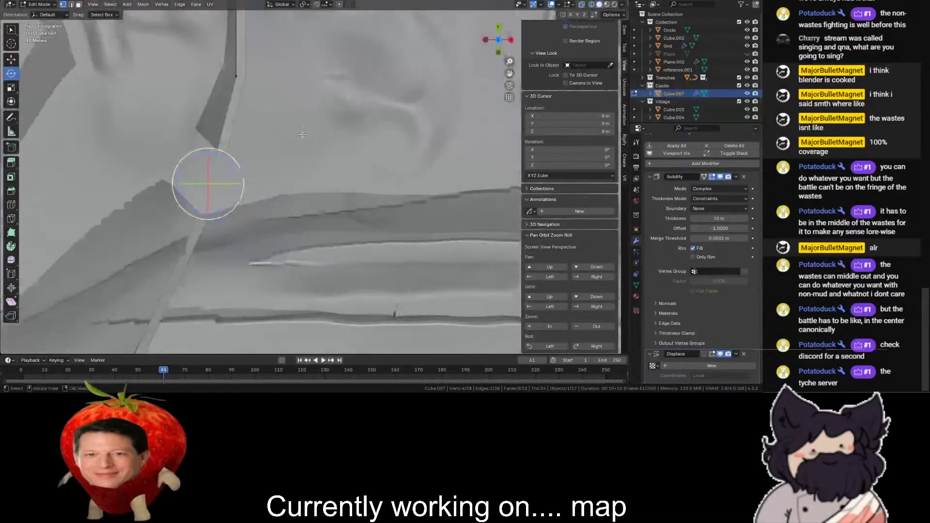
scroll(301, 137, "up", 1)
key("e")
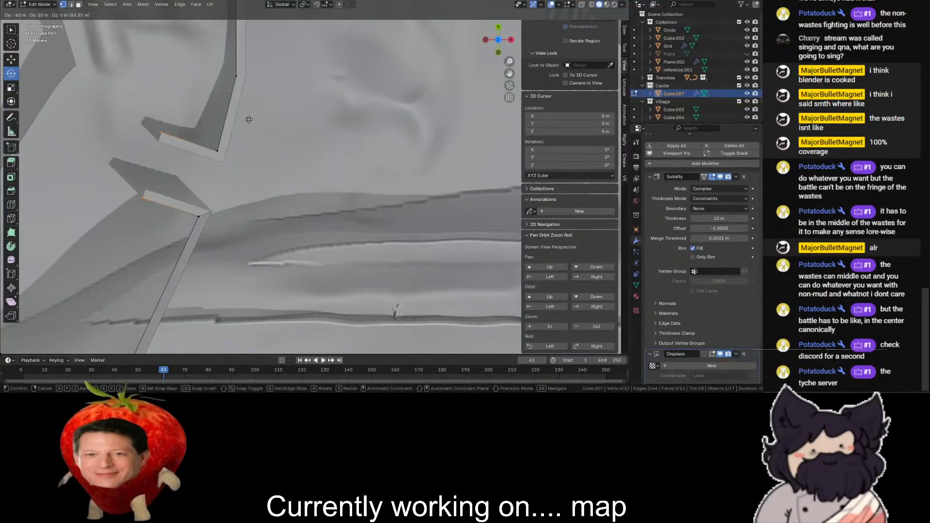
left_click(151, 136)
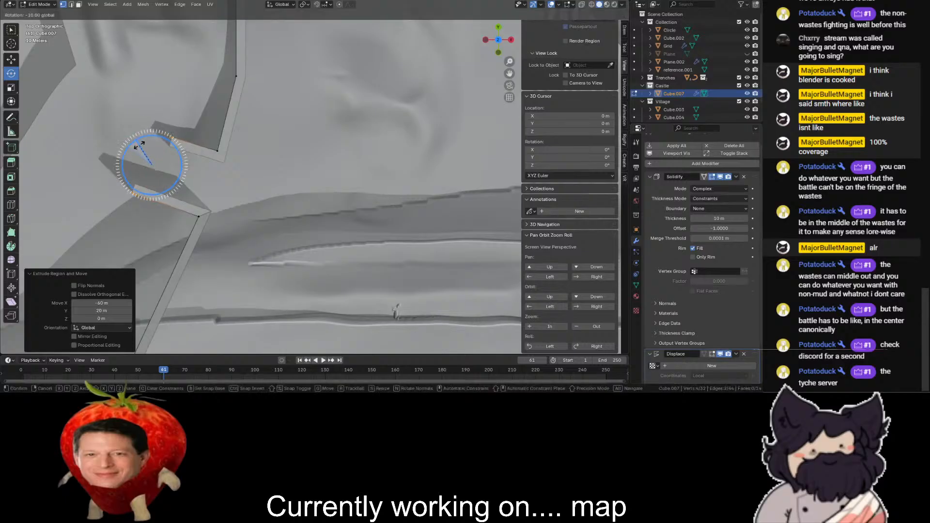
- Extrude both passage walls two more segments toward positive Y so they run parallel behind the main wall
key("e")
left_click(102, 105)
left_click_drag(105, 106, 112, 102)
key("ctrl+z")
key("e")
left_click(105, 16)
scroll(145, 29, "down", 3)
left_click(339, 53)
- Examine the new passage walls against the terrain from several angles and from above
key("shift+z")
left_click_drag(491, 41, 511, 37)
key("shift+z")
left_click_drag(509, 73, 550, 2)
left_click_drag(505, 47, 598, 119)
left_click(502, 50)
left_click(499, 42)
left_click(498, 28)
left_click_drag(509, 73, 545, 19)
scroll(294, 119, "up", 3)
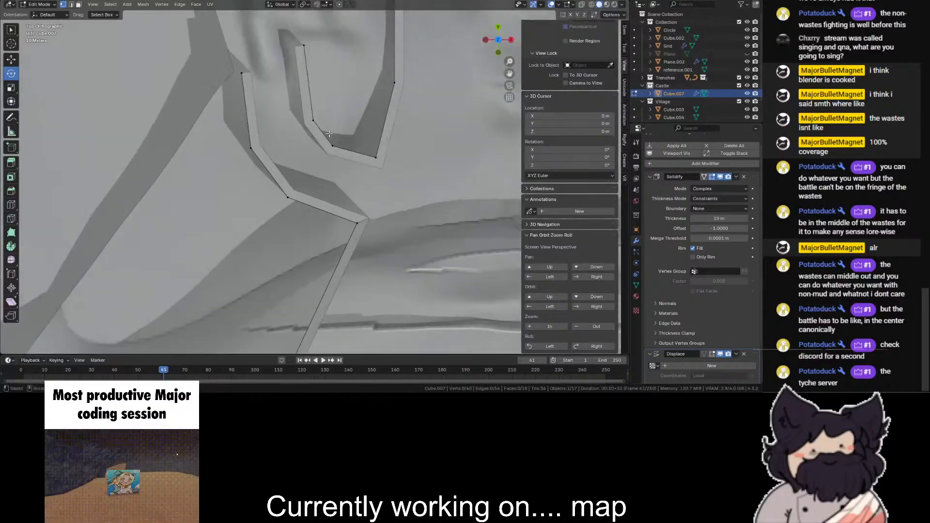
- Delete the face between the two middle corners of the outer passage wall to leave an opening
key("shift+z")
left_click_drag(314, 149, 167, 266)
left_click_drag(266, 130, 232, 176, "shift")
key("shift+z")
key("x")
left_click(246, 157)
key("ctrl+z")
key("x")
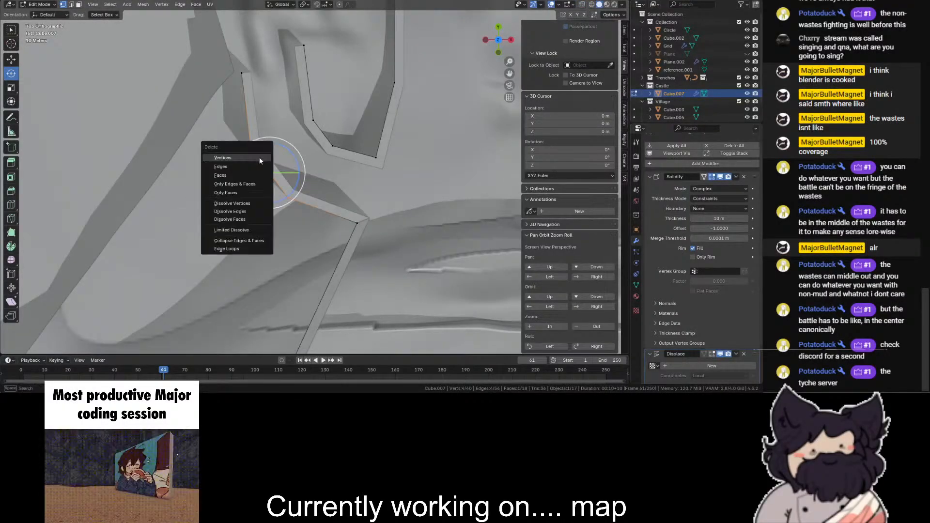
left_click(251, 173)
- Extrude a pair of branch walls from the opening's edges and align their ends by rotating -65° about Z and moving them
key("shift+z")
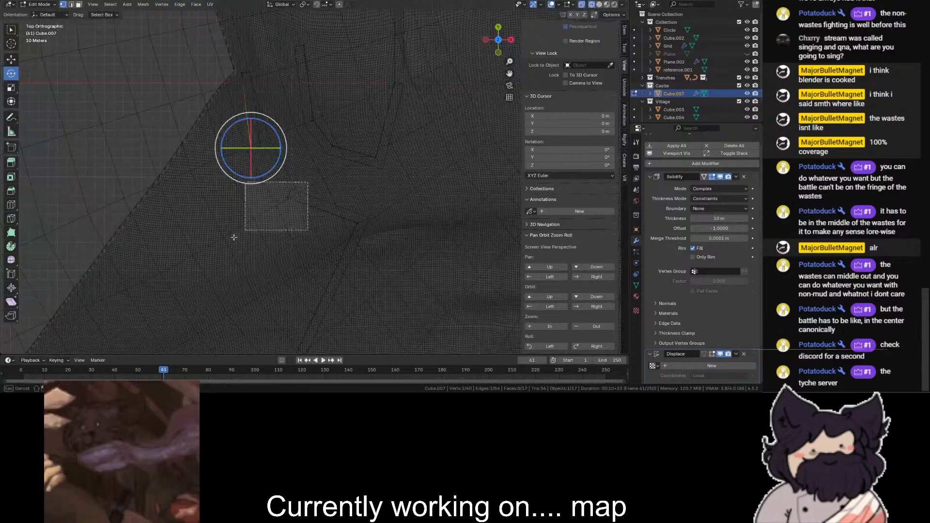
key("shift+z")
key("e")
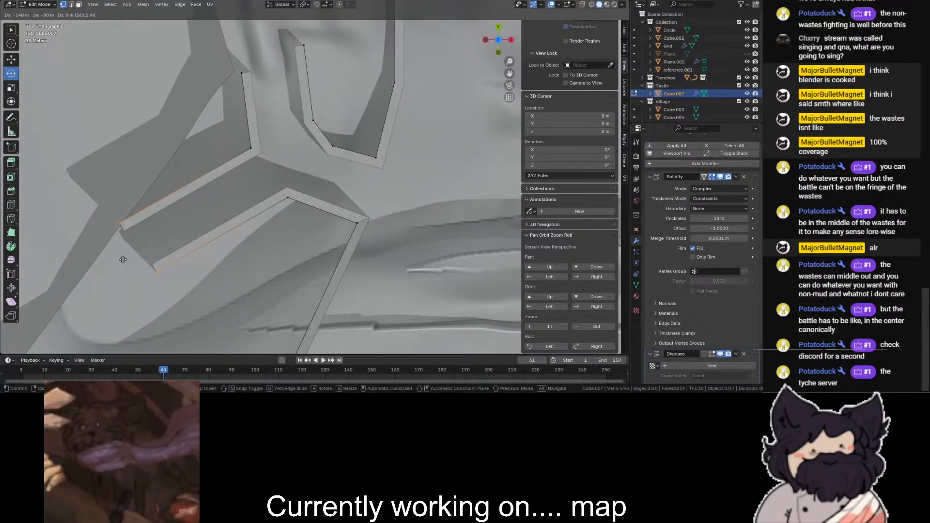
left_click(123, 259)
left_click_drag(115, 231, 128, 203)
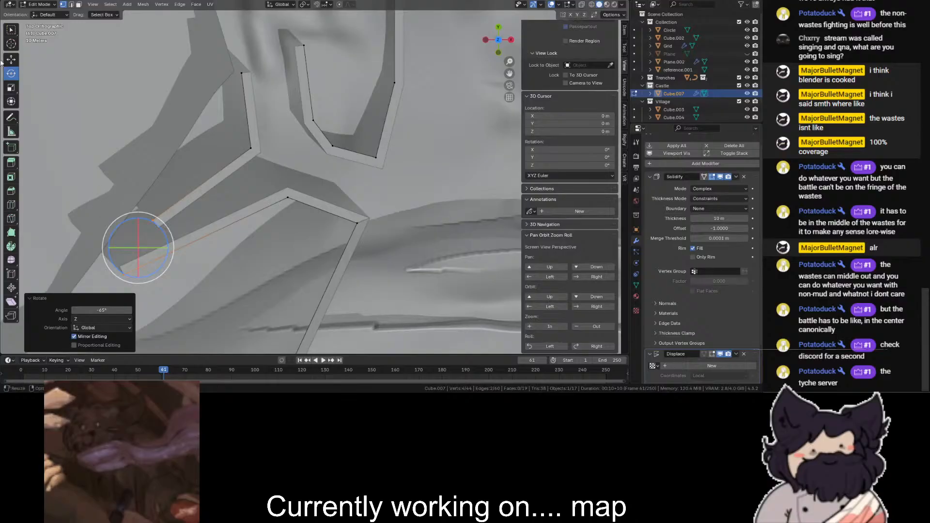
left_click(11, 59)
left_click_drag(136, 246, 135, 205)
- Add a loop cut to each of the two branch walls and shift the new vertices to bend the walls
left_click(11, 204)
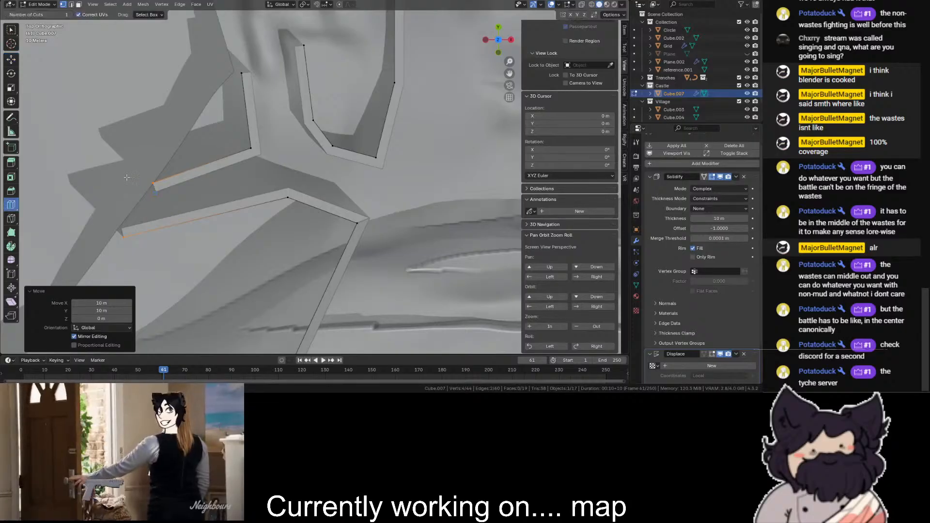
left_click(196, 174)
left_click(213, 223)
left_click(10, 59)
key("shift+z")
left_click_drag(211, 136, 178, 257)
key("shift+z")
- Examine the passage and branch walls on the hillside from several angles
key("shift+z")
key("shift+z")
key("shift+z")
key("shift+z")
left_click_drag(215, 227, 226, 237)
scroll(232, 231, "down", 2)
key("shift+z")
left_click_drag(340, 145, 312, 162)
key("shift+z")
scroll(308, 151, "down", 2)
left_click_drag(497, 41, 320, 10)
scroll(498, 40, "up", 3)
left_click_drag(510, 73, 504, 226)
left_click_drag(484, 45, 419, 112)
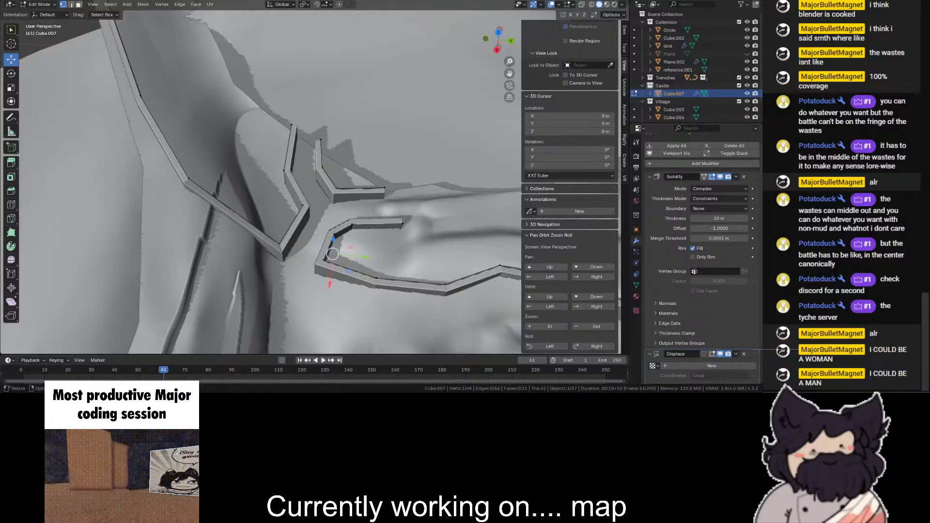
scroll(330, 167, "up", 3)
left_click(328, 162)
left_click_drag(499, 39, 489, 36)
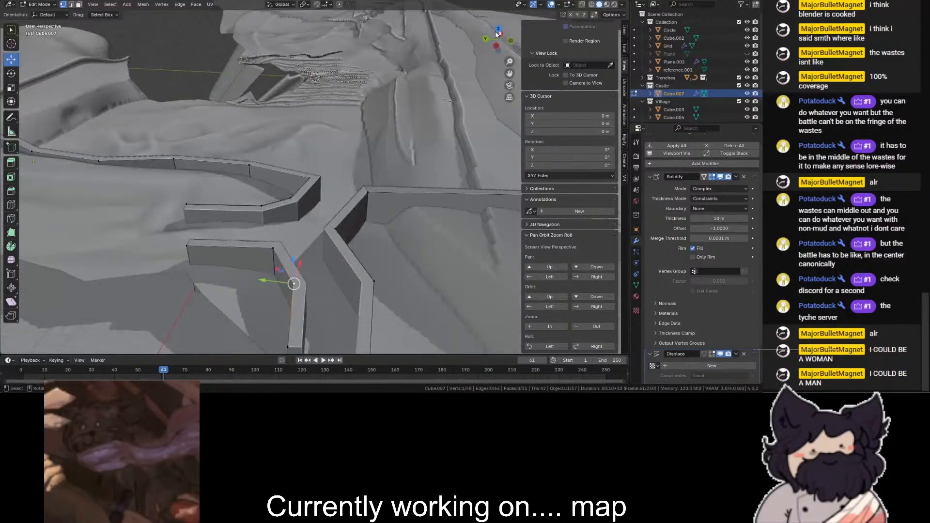
- Extrude the inner passage wall's open end 30 m in X and 160 m in Y in the top view
left_click(498, 30)
scroll(462, 58, "up", 5)
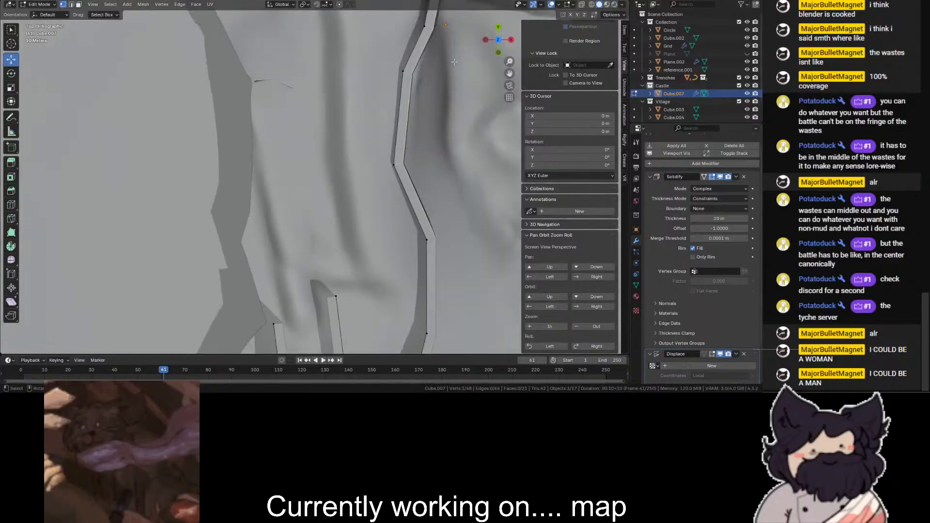
key("shift+z")
left_click_drag(334, 271, 337, 310)
key("shift+z")
key("e")
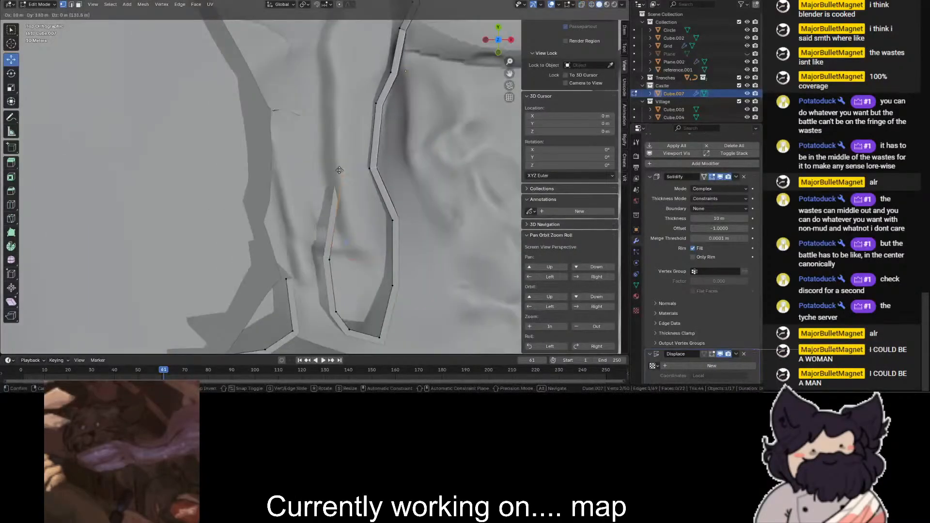
left_click(349, 151)
- Raise the top vertices of the newly extruded inner wall segment 21 m in Z
mouse_move(493, 41)
left_mouse_down()
mouse_move(576, 24)
mouse_move(606, 4)
left_mouse_up()
key("shift+z")
key("shift+z")
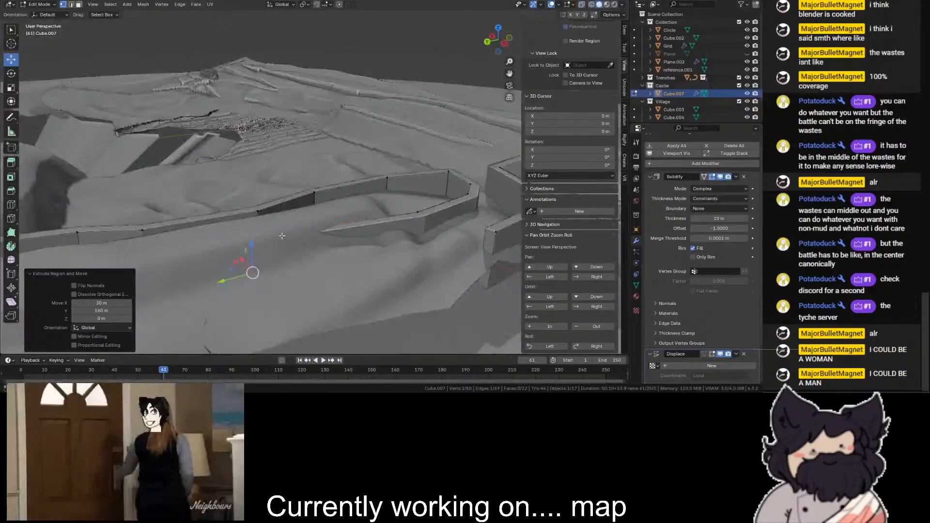
left_click(265, 236)
left_click_drag(255, 210, 259, 185)
key("ctrl+z")
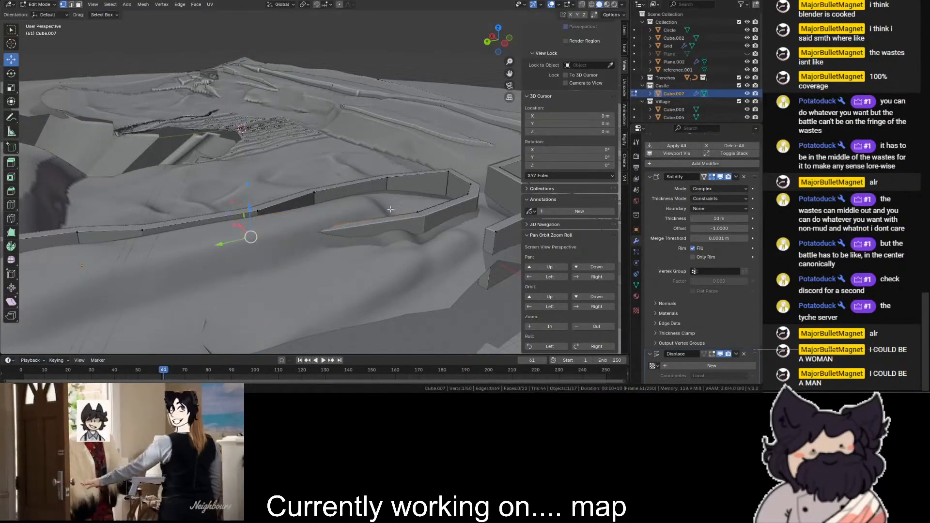
key("shift+z")
left_click(421, 212, "shift")
key("shift+z")
left_click_drag(342, 196, 348, 175)
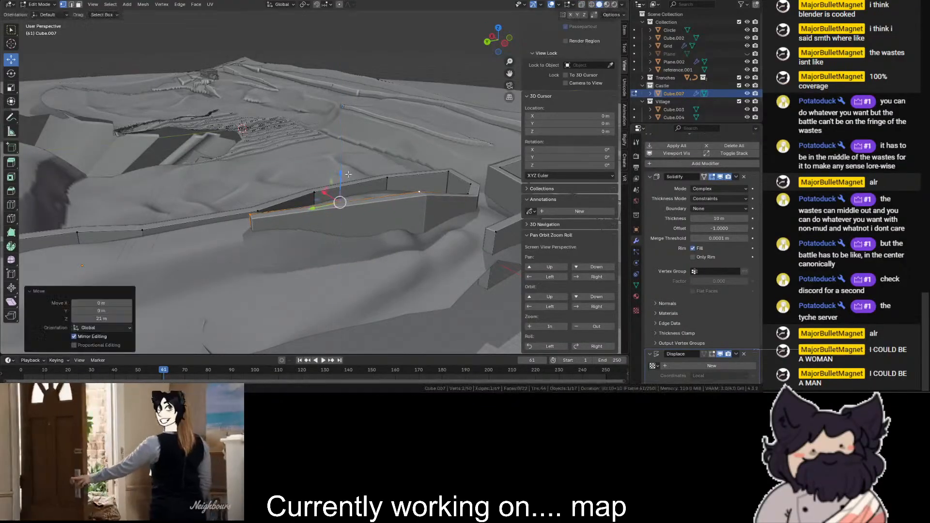
- Select the inner wall's open end from above and move it -20 m in X and -10 m in Y
left_click(499, 29)
key("shift+z")
mouse_move(336, 94)
left_mouse_down()
mouse_move(375, 114)
mouse_move(403, 147)
mouse_move(368, 145)
left_mouse_up()
key("shift+z")
scroll(501, 77, "down", 3)
middle_click_drag(501, 77, 415, 171, "shift")
- Extrude three more segments from the inner wall's end, the last one -210 m in X and -10 m in Y
key("e")
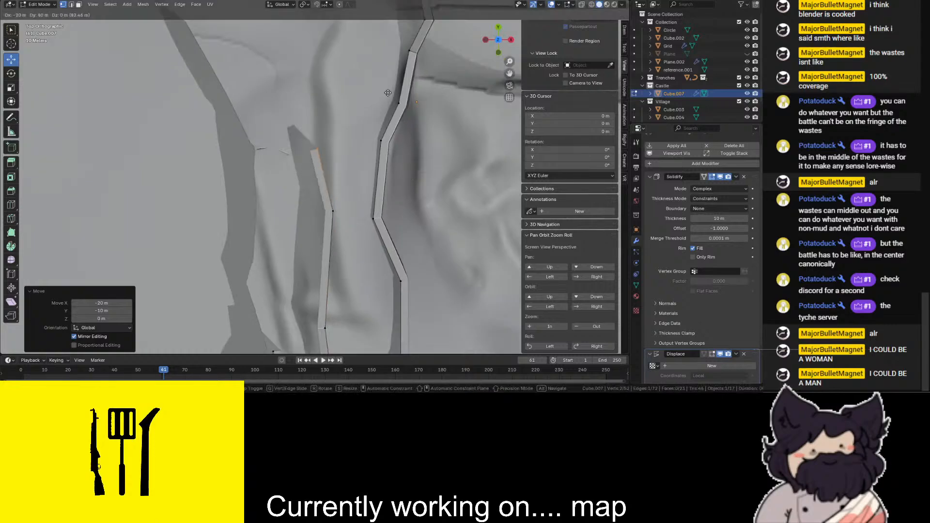
left_click(401, 47, "ctrl")
scroll(380, 65, "down", 2)
key("e")
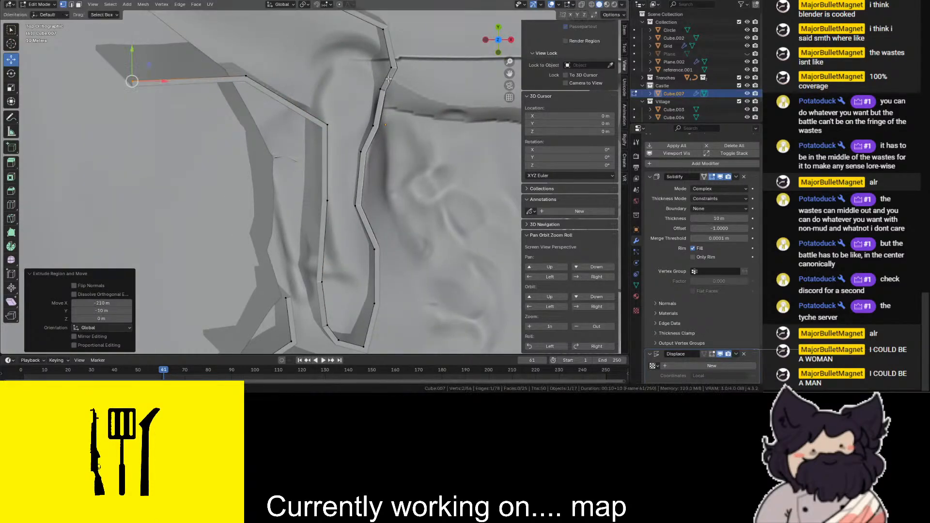
- Raise the low top vertex of the wall 20 m in Z, working in the left orthographic view
left_click_drag(505, 43, 536, 58)
left_click(396, 250)
scroll(412, 193, "up", 1)
left_click(497, 43)
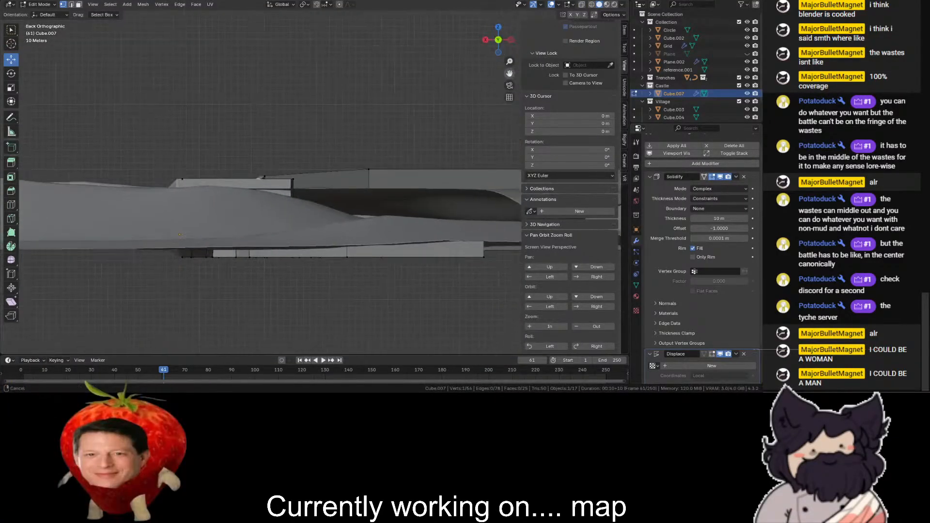
left_click(511, 41)
scroll(457, 138, "up", 2)
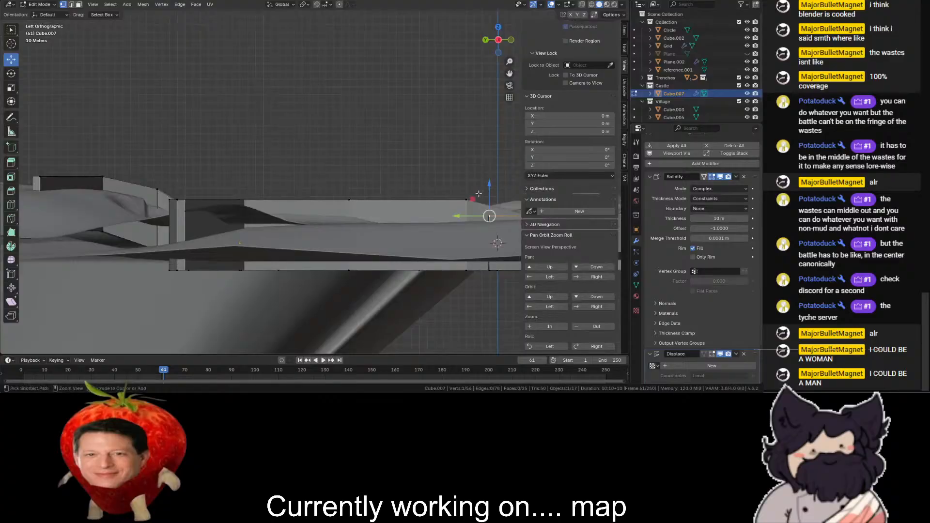
left_click(489, 174)
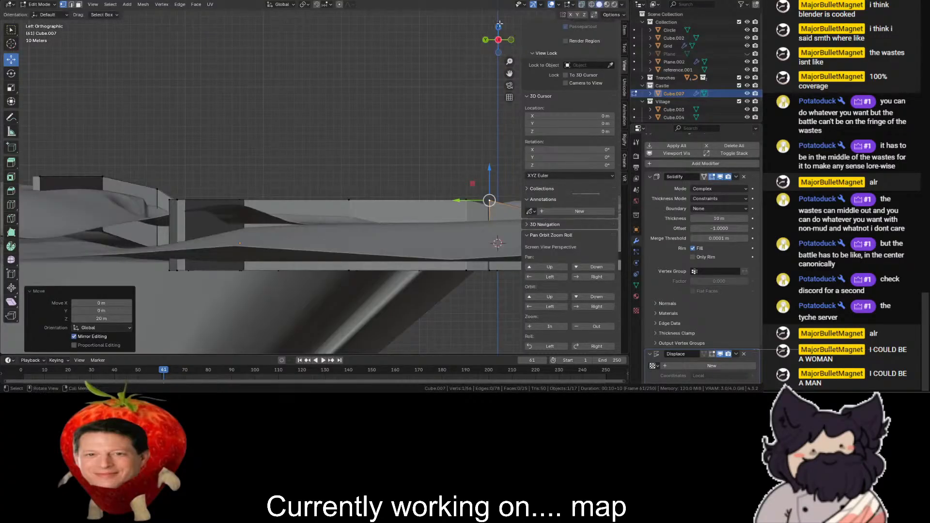
- Try extruding the open end of the outer passage wall -120 m in X and -30 m in Y
left_click_drag(499, 41, 497, 33)
left_click(501, 29)
key("b")
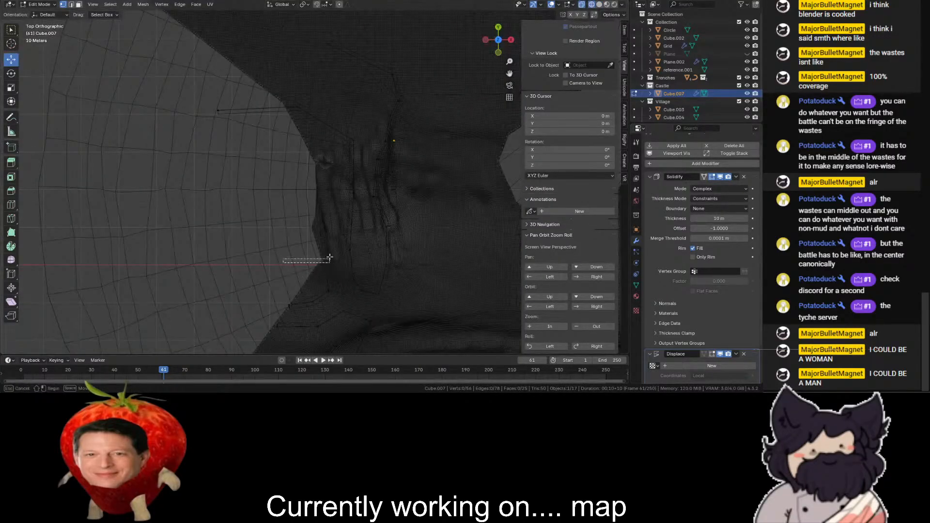
key("e")
left_click(276, 226)
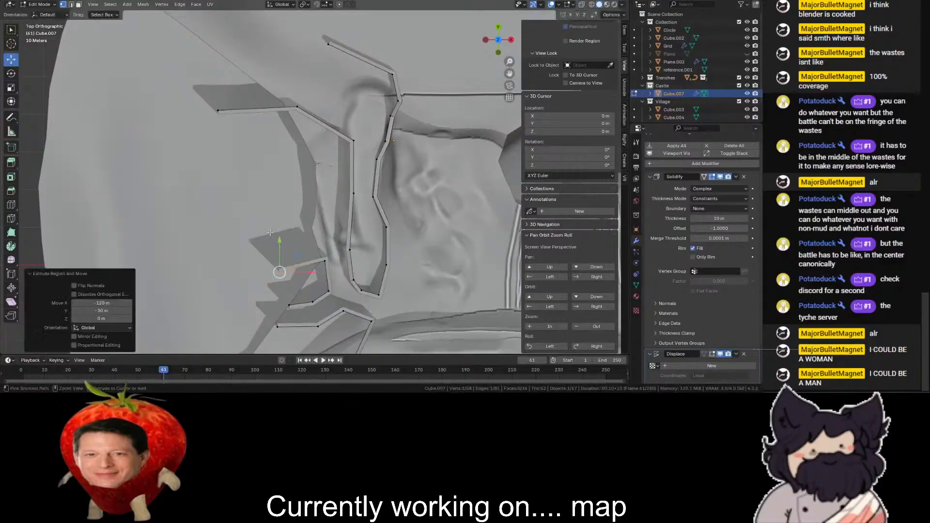
scroll(291, 218, "down", 6)
scroll(378, 160, "up", 4)
scroll(379, 160, "up", 3)
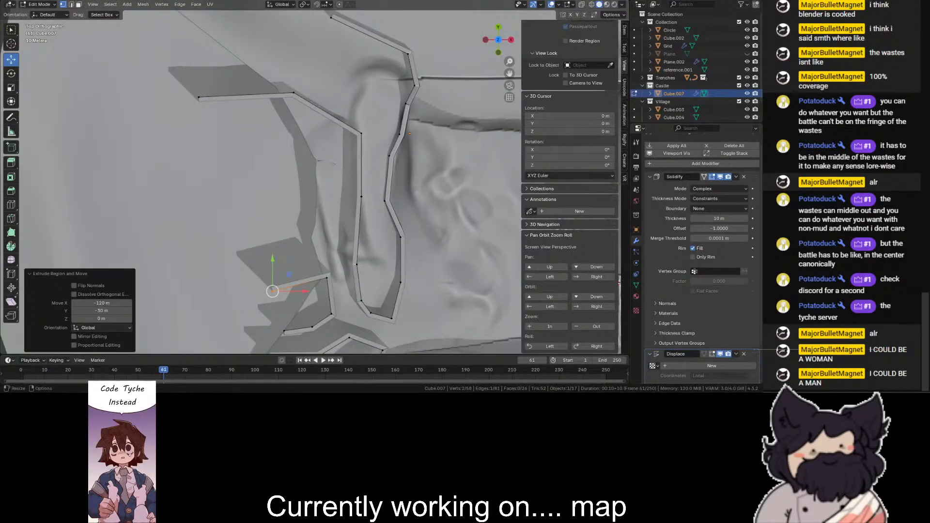
- Try continuing the outer passage wall with two more extruded segments, and undo the extrusions
key("e")
left_click(168, 162)
key("e")
left_click(148, 83)
key("ctrl+z")
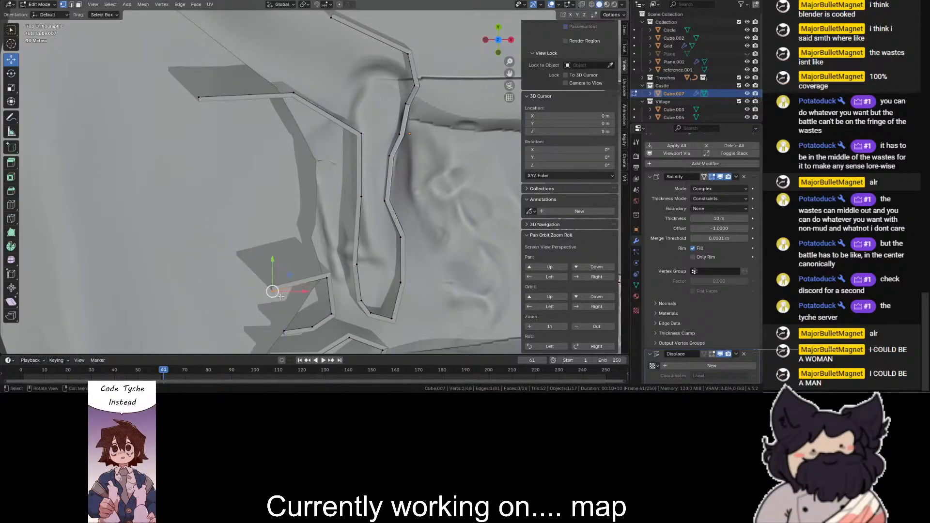
- Extrude further segments from the outer passage wall's open end, looping them around to the upper branch wall's end to outline an enclosure
key("e")
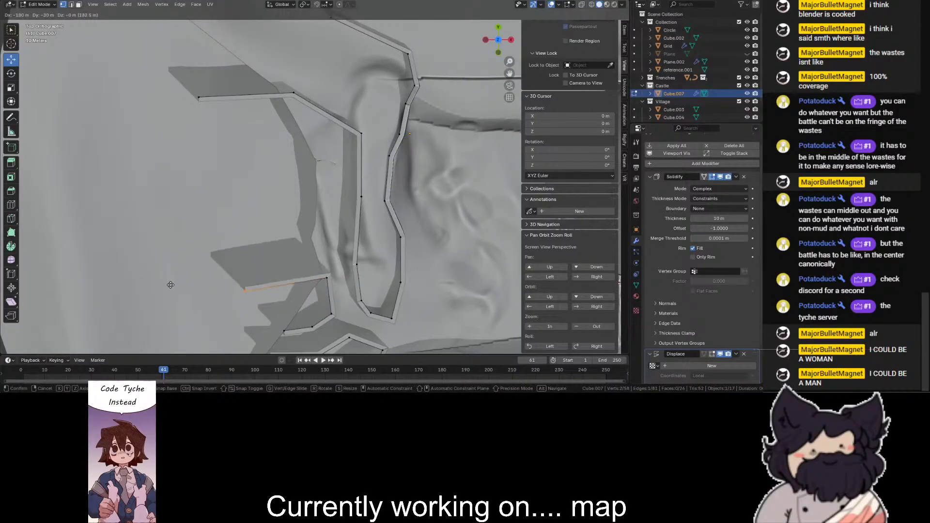
left_click(162, 278)
key("e")
left_click(85, 220)
key("e")
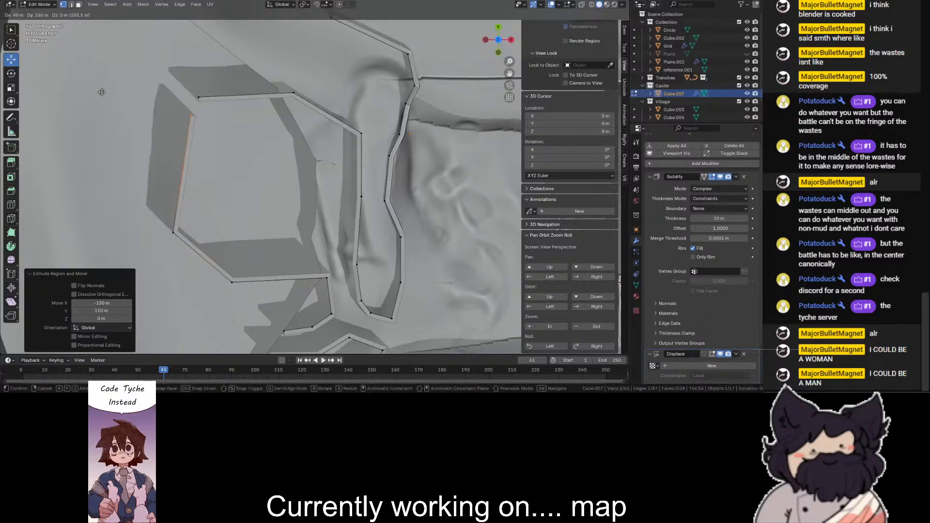
left_click(91, 80)
key("e")
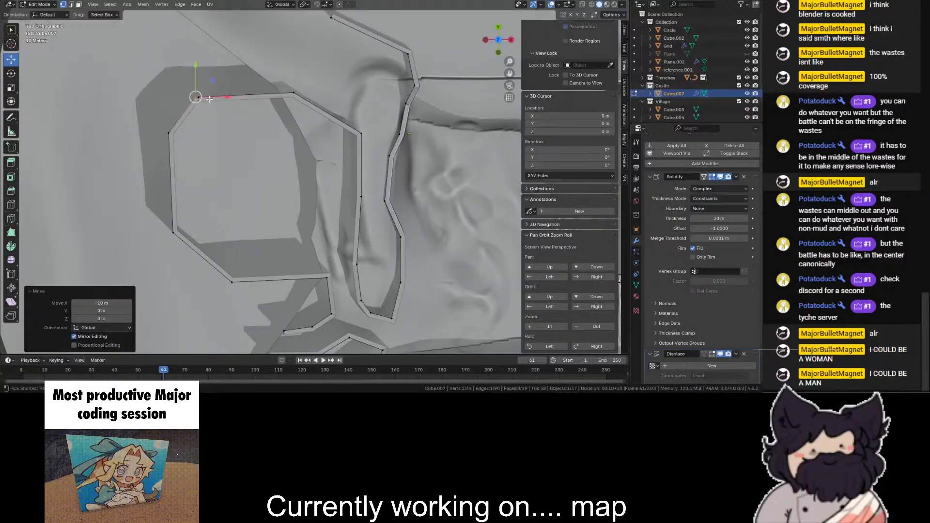
- Move the enclosure's lower outer corner slightly inward in top view
scroll(214, 97, "down", 3)
left_click(253, 218)
mouse_move(499, 39)
left_mouse_down()
mouse_move(499, 58)
mouse_move(436, 6)
mouse_move(417, 46)
mouse_move(368, 39)
mouse_move(421, 10)
mouse_move(470, 10)
mouse_move(506, 46)
mouse_move(504, 36)
left_mouse_up()
scroll(497, 27, "up", 2)
left_click(499, 34)
left_click_drag(510, 72, 508, 3)
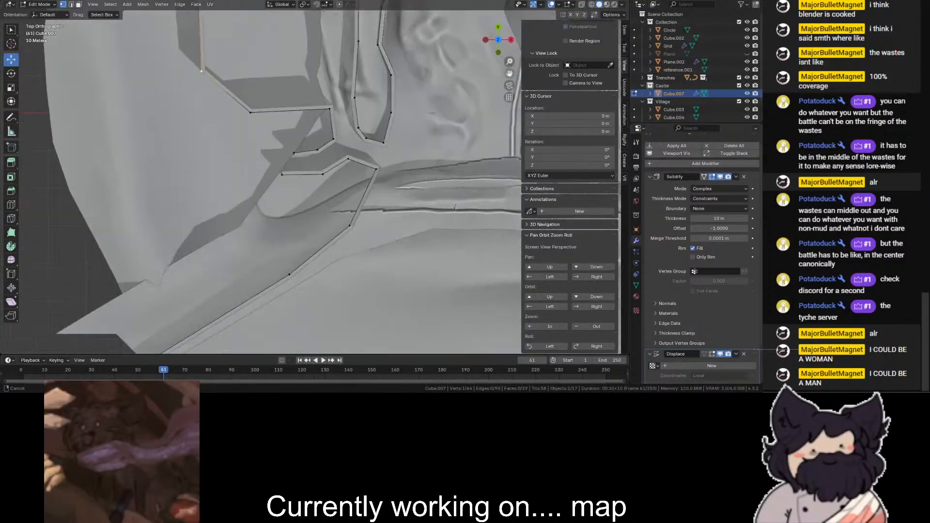
scroll(510, 71, "up", 3)
left_click_drag(509, 72, 543, 194)
scroll(509, 71, "down", 3)
scroll(510, 72, "up", 1)
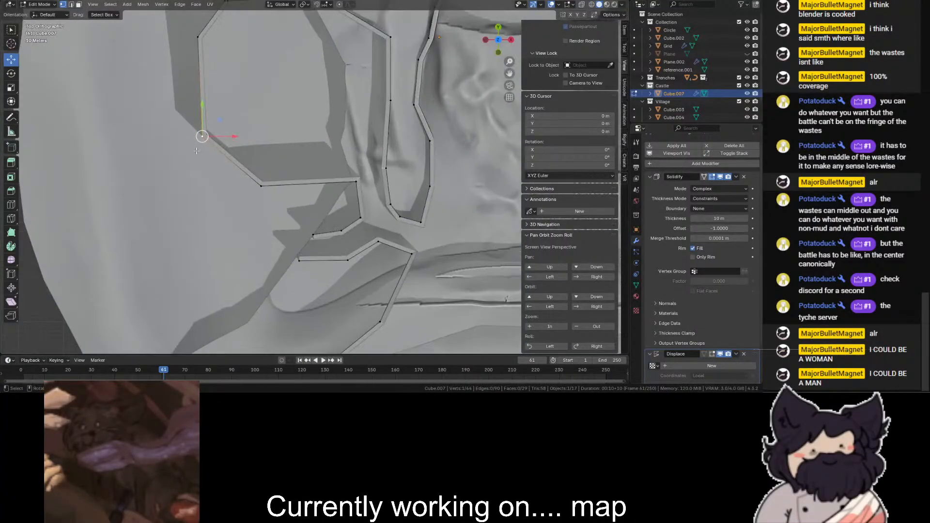
key("g")
left_click(225, 154)
key("shift+z")
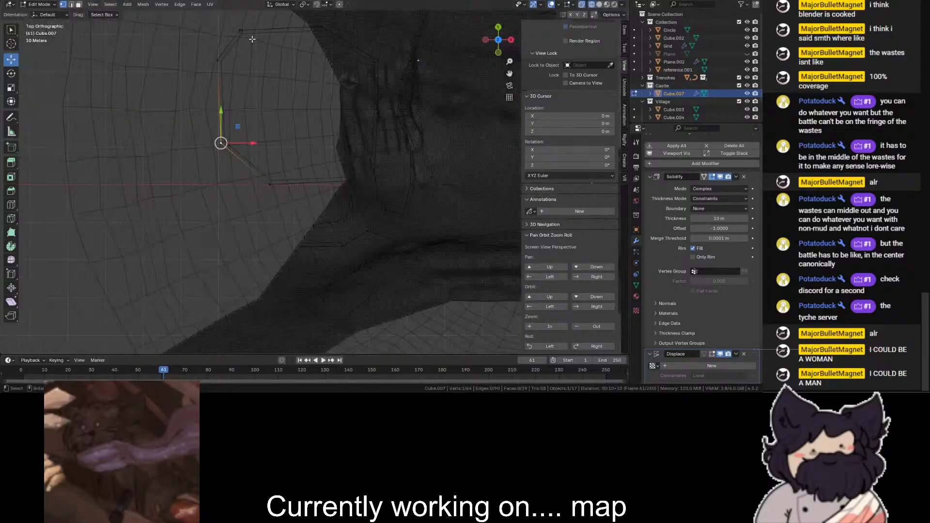
- Pull the enclosure's upper outer corner vertices inward toward the passage walls, selecting them in wireframe
left_click_drag(245, 39, 208, 70)
left_click_drag(217, 60, 294, 119)
mouse_move(275, 128)
left_mouse_down()
mouse_move(211, 153)
mouse_move(282, 154)
left_mouse_up()
mouse_move(281, 173)
left_mouse_down()
mouse_move(259, 199)
mouse_move(303, 178)
left_mouse_up()
key("shift+z")
middle_click_drag(337, 54, 343, 142, "shift")
scroll(343, 142, "up", 1)
- Reshape the rest of the enclosure's outer side into a tighter bend, shifting its middle vertex -10 m in X and 10 m in Y
key("shift+z")
mouse_move(338, 152)
left_mouse_down()
mouse_move(277, 192)
mouse_move(297, 139)
left_mouse_up()
key("shift+z")
key("shift+z")
key("shift+z")
mouse_move(267, 75)
left_mouse_down()
mouse_move(234, 127)
mouse_move(292, 130)
mouse_move(307, 156)
mouse_move(315, 149)
left_mouse_up()
left_click(290, 222)
key("shift+z")
left_click_drag(303, 199, 287, 217)
- Delete selected vertices of the enclosure's outer wall in wireframe to open a gap beside the outer passage wall
key("shift+z")
scroll(463, 95, "down", 4)
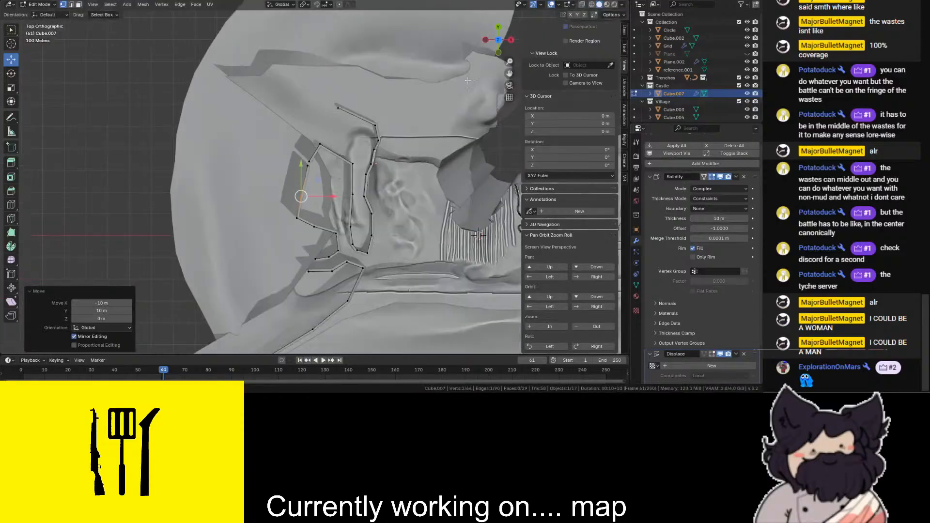
middle_click_drag(503, 68, 477, 8, "shift")
scroll(477, 7, "up", 4)
middle_click_drag(465, 281, 488, 279, "shift")
middle_click_drag(368, 101, 366, 130, "shift")
key("shift+z")
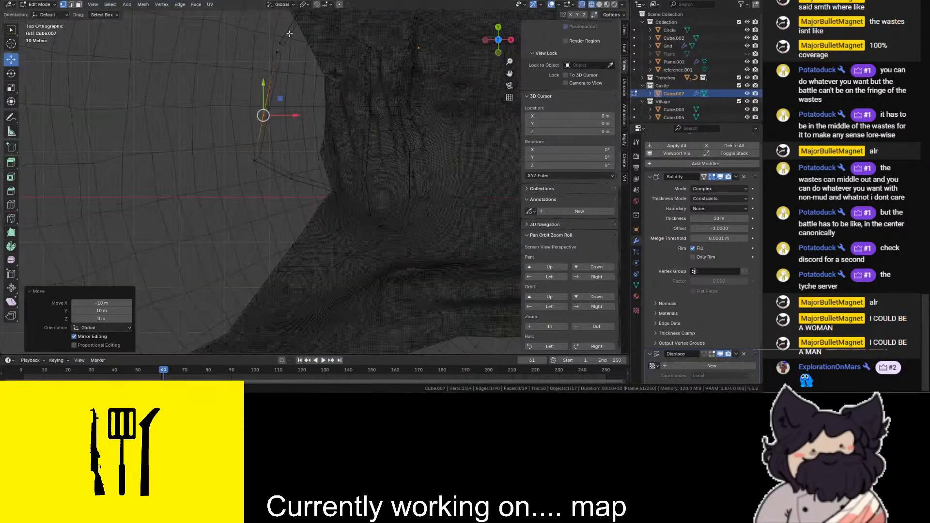
left_click(283, 56, "shift")
scroll(291, 146, "down", 1)
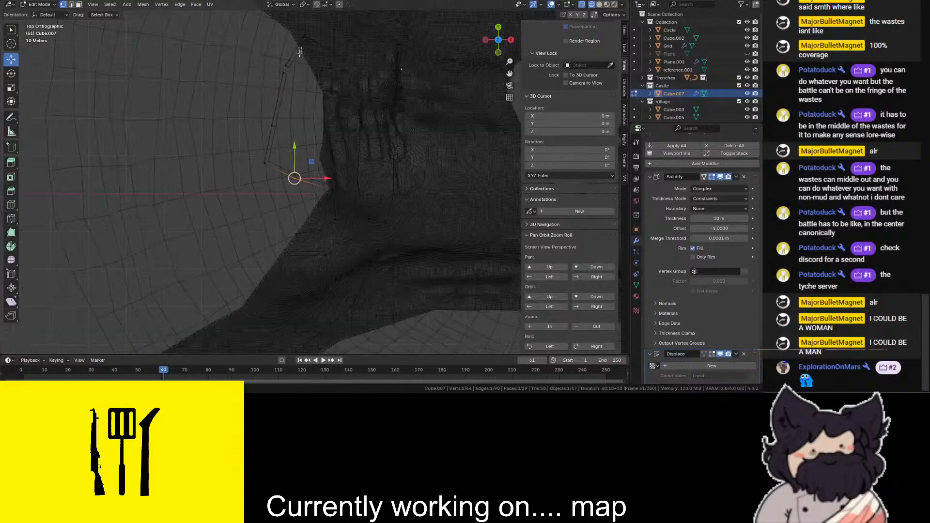
left_click_drag(242, 76, 243, 77)
mouse_move(241, 139)
left_mouse_down("shift")
mouse_move(290, 200)
mouse_move(323, 185)
mouse_move(324, 169)
left_mouse_up("shift")
scroll(264, 120, "up", 2)
key("x")
left_click(255, 97)
- Select the enclosure wall's open end beside the gap and extrude a long segment from it in the negative Y direction
key("shift+z")
key("shift+z")
key("shift+z")
key("shift+z")
key("shift+z")
key("shift+z")
mouse_move(266, 141)
left_mouse_down()
mouse_move(230, 171)
mouse_move(299, 196)
left_mouse_up()
key("shift+z")
scroll(301, 168, "down", 2)
key("shift+z")
mouse_move(303, 55)
left_mouse_down()
mouse_move(291, 90)
mouse_move(265, 107)
left_mouse_up()
key("shift+z")
key("shift+z")
- Move the enclosure wall's middle vertices down close to its open end so that only a short end segment bends
key("shift+z")
key("e")
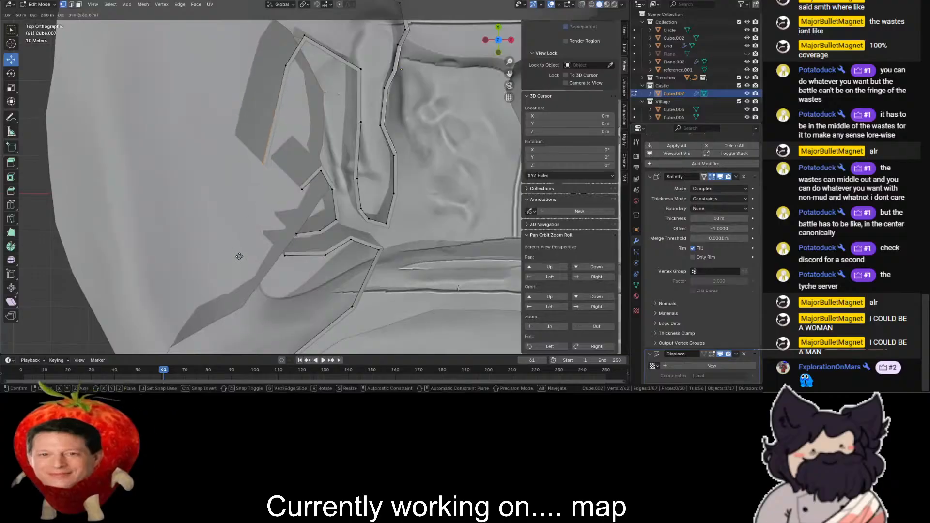
left_click(236, 276, "ctrl")
key("shift+z")
key("shift+z")
mouse_move(302, 53)
left_mouse_down()
mouse_move(273, 89)
mouse_move(251, 164)
left_mouse_up()
- Examine the reshaped enclosure and passage walls in perspective and from the top
left_click_drag(502, 46, 448, 73)
scroll(502, 46, "up", 3)
scroll(509, 74, "up", 4)
left_click_drag(509, 73, 443, 99)
scroll(492, 74, "up", 2)
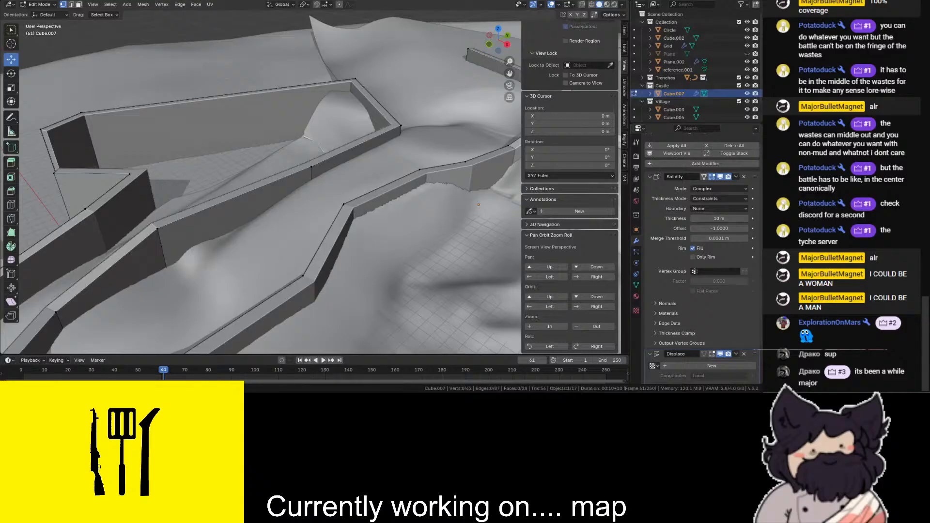
scroll(428, 107, "up", 2)
scroll(427, 107, "down", 5)
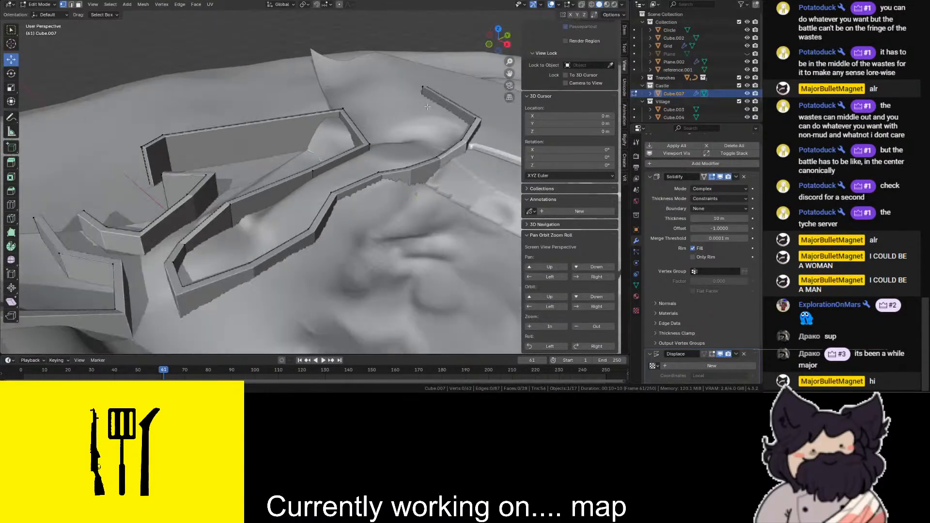
left_click(499, 30)
scroll(378, 223, "up", 5)
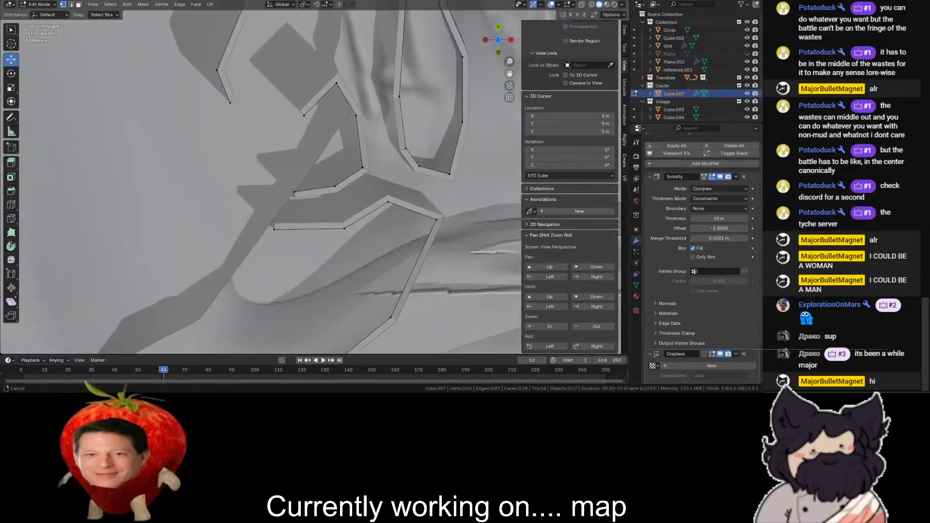
scroll(378, 223, "down", 5)
scroll(338, 222, "up", 4)
scroll(408, 109, "down", 1)
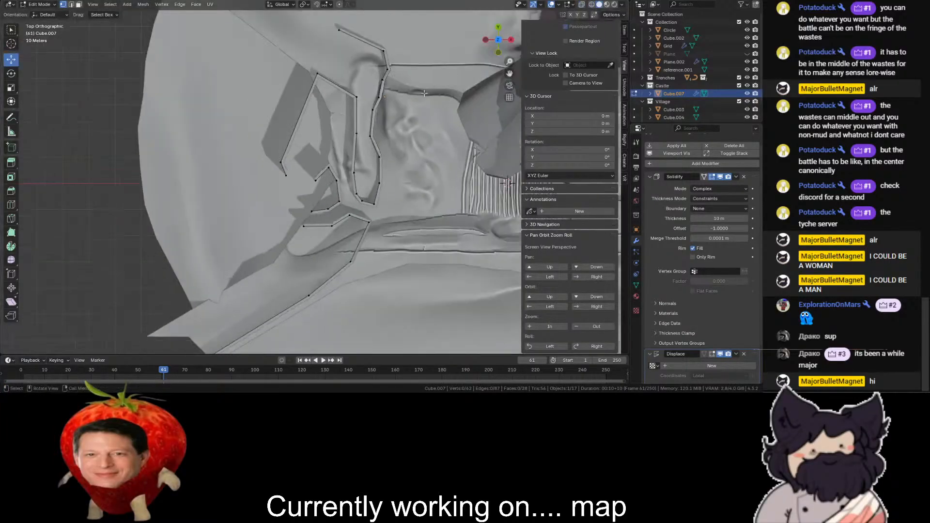
left_click_drag(505, 33, 388, 29)
left_click_drag(510, 73, 634, 106)
left_click_drag(498, 41, 406, 32)
left_click(498, 30)
- Extrude the upper branch wall's open end -580 m in X and 150 m in Y toward the terrain's outer edge
left_click_drag(510, 73, 541, 185)
key("shift+z")
left_click_drag(395, 98, 327, 194)
key("shift+z")
scroll(369, 170, "up", 2)
key("e")
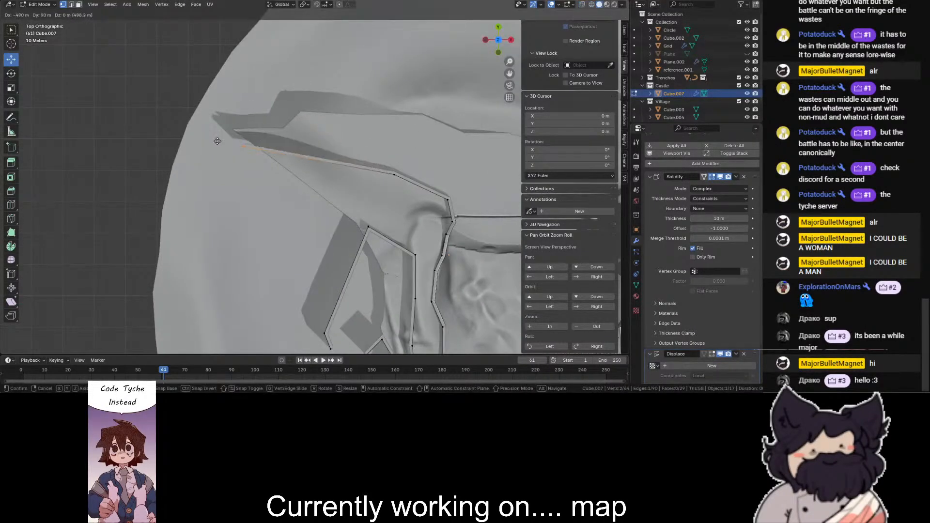
left_click(189, 122)
- Raise the top vertex at the far end of the long branch wall slightly along Z
middle_click_drag(190, 122, 204, 48)
mouse_move(370, 169)
middle_mouse_down()
mouse_move(358, 160)
mouse_move(370, 168)
middle_mouse_up()
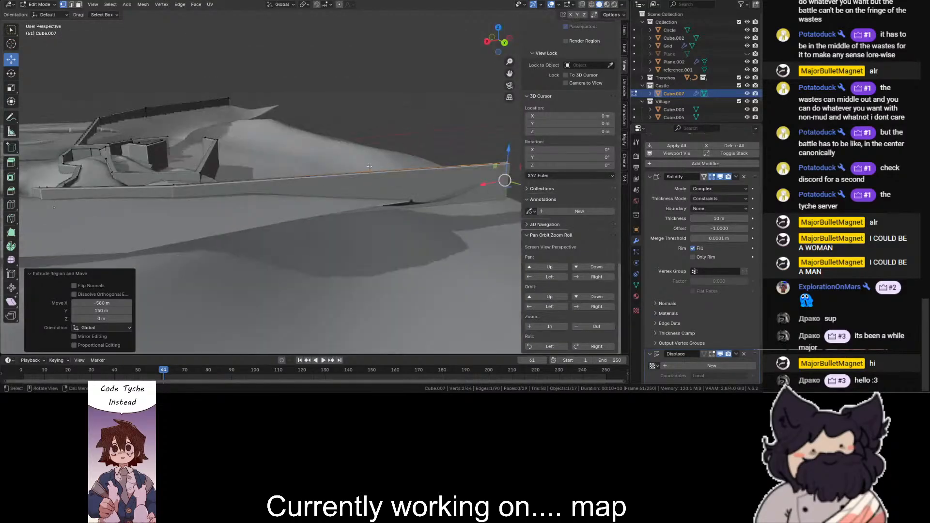
scroll(461, 151, "down", 3)
key("shift+z")
left_click(429, 154)
key("shift+z")
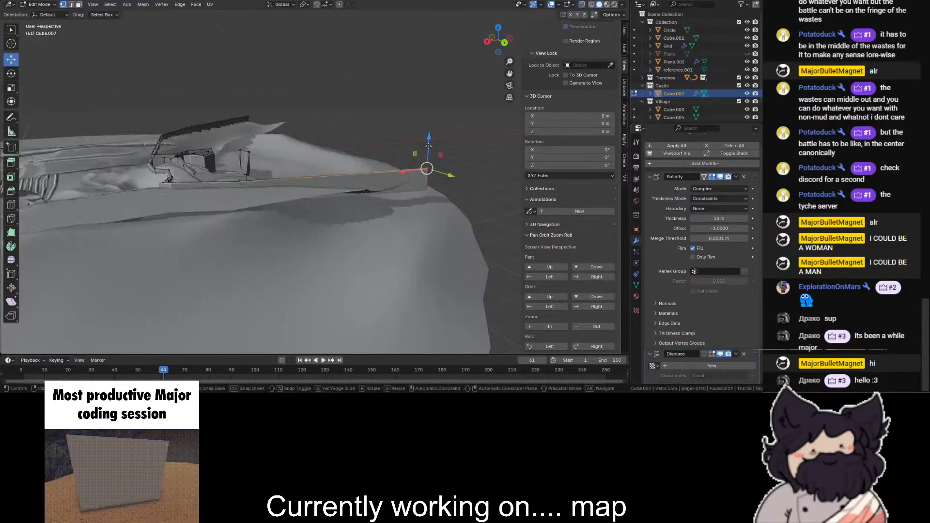
left_click_drag(428, 139, 429, 142)
left_click(403, 98)
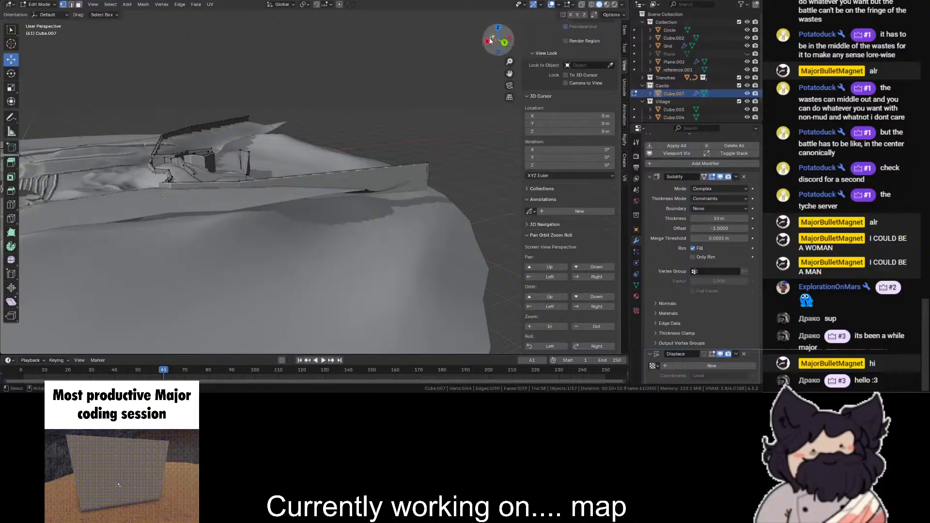
- Examine the castle walls and passages up close in perspective
left_click_drag(487, 42, 478, 37)
middle_click_drag(349, 243, 485, 116, "shift")
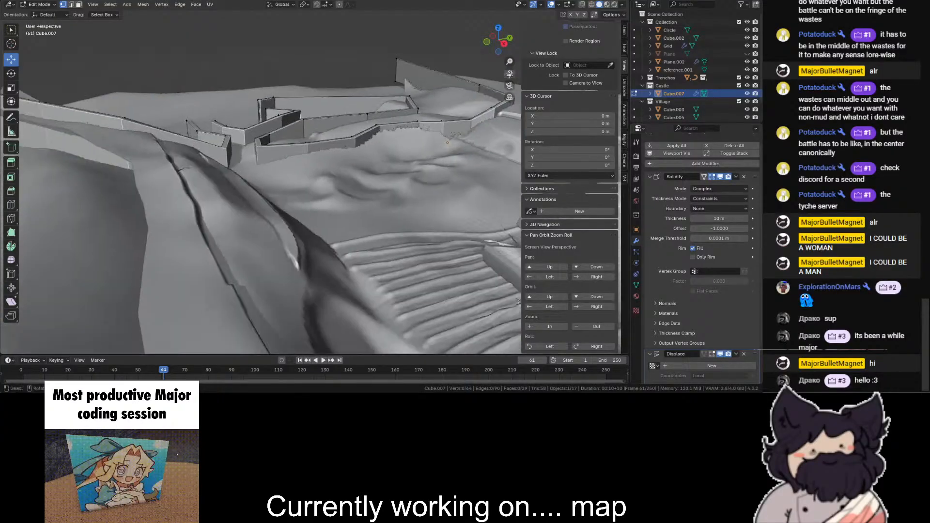
scroll(484, 126, "up", 3)
scroll(557, 155, "up", 1)
middle_click_drag(388, 126, 436, 286, "shift")
scroll(315, 286, "up", 5)
middle_click_drag(315, 286, 312, 121, "shift")
scroll(312, 121, "down", 3)
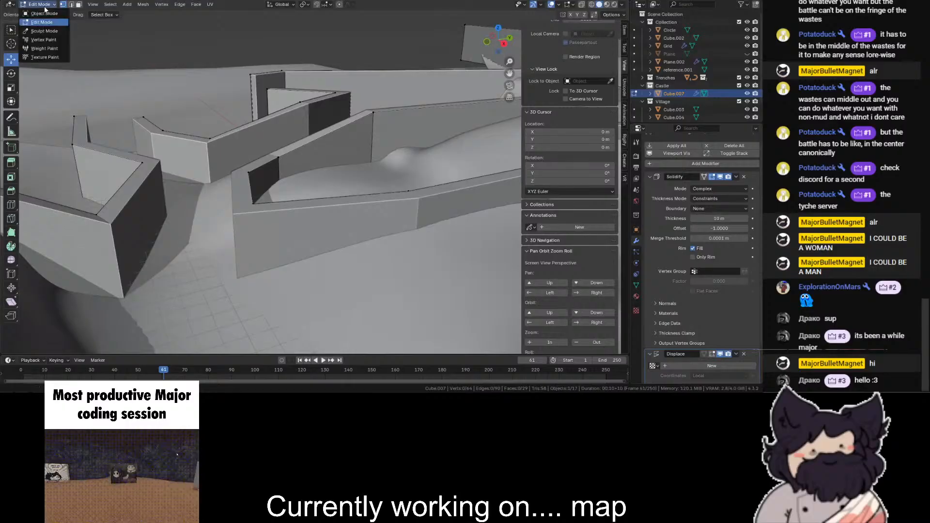
- Switch to Object Mode and remove the wall's Displace modifier
left_click(44, 13)
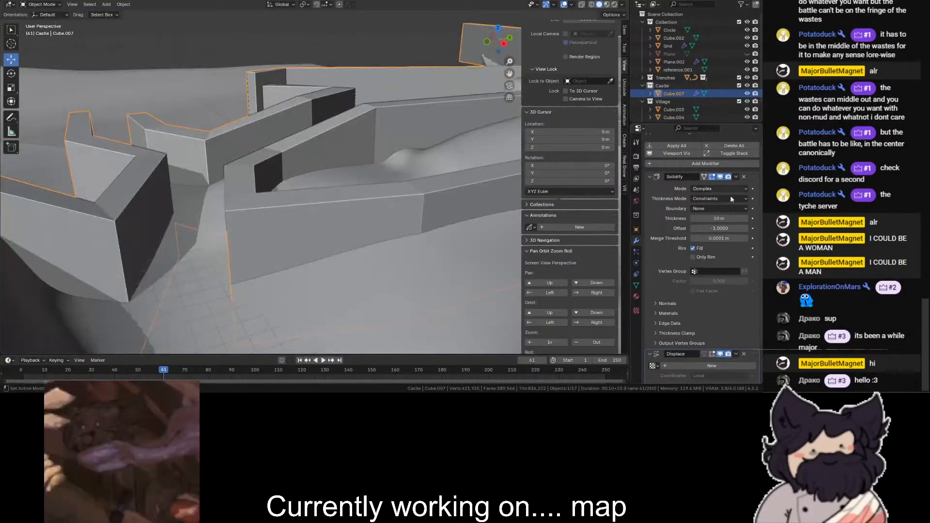
scroll(723, 292, "down", 2)
left_click(744, 308)
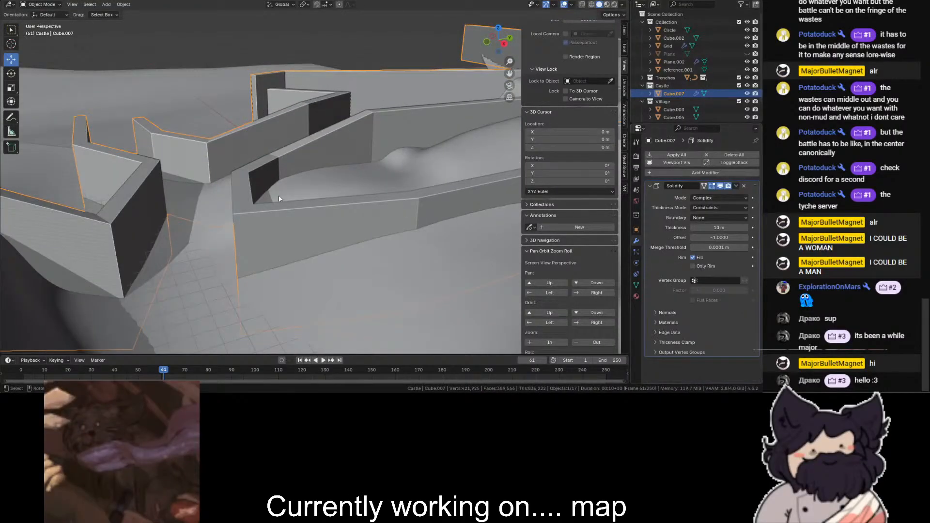
- Return to Edit Mode and, in top view, extrude the two open ends of the lower passage walls together diagonally toward the enclosure
middle_click_drag(278, 199, 304, 184)
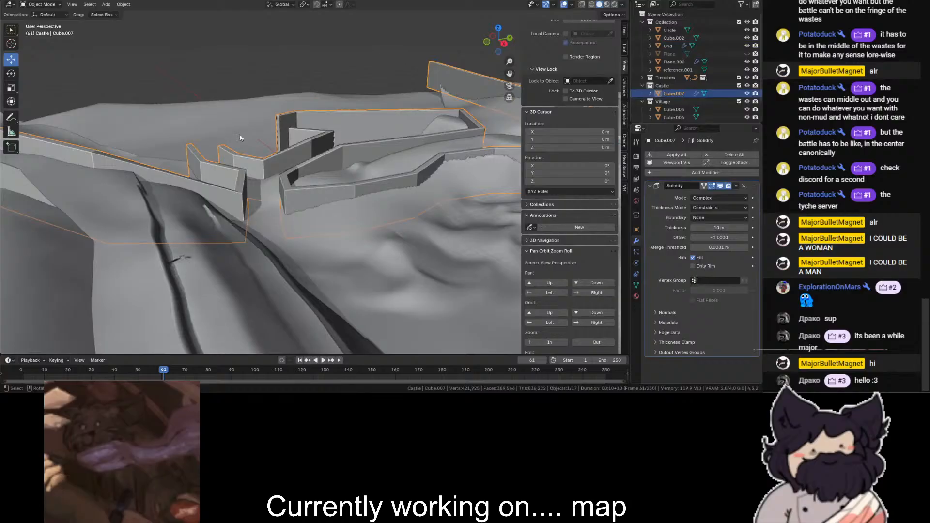
scroll(278, 164, "up", 2)
left_click(39, 22)
scroll(433, 73, "down", 3)
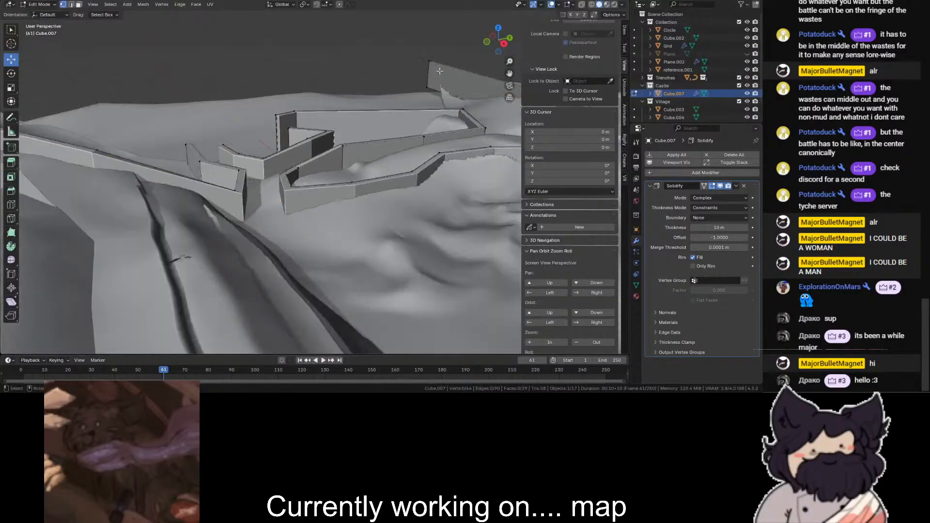
left_click_drag(490, 45, 496, 44)
left_click(489, 35)
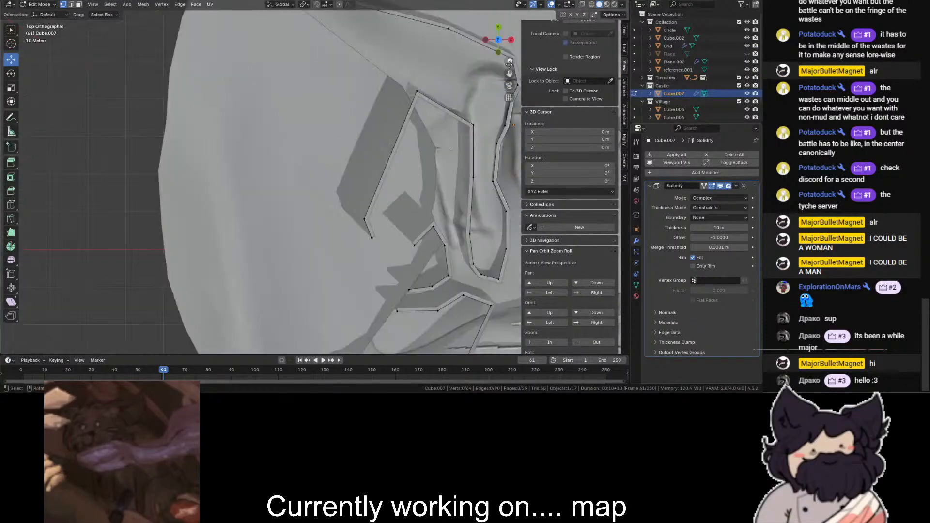
left_click_drag(509, 75, 349, 11)
key("shift+z")
key("shift+z")
scroll(253, 235, "up", 2)
key("e")
left_click(196, 133)
- Try extruding both lower passage wall ends a second time, and undo the extrusion
key("e")
left_click(166, 118)
key("ctrl+z")
- Rotate the two passage wall ends -45° about Z and extrude them twice toward the enclosure, the second time 40 m in Y
left_click(11, 74)
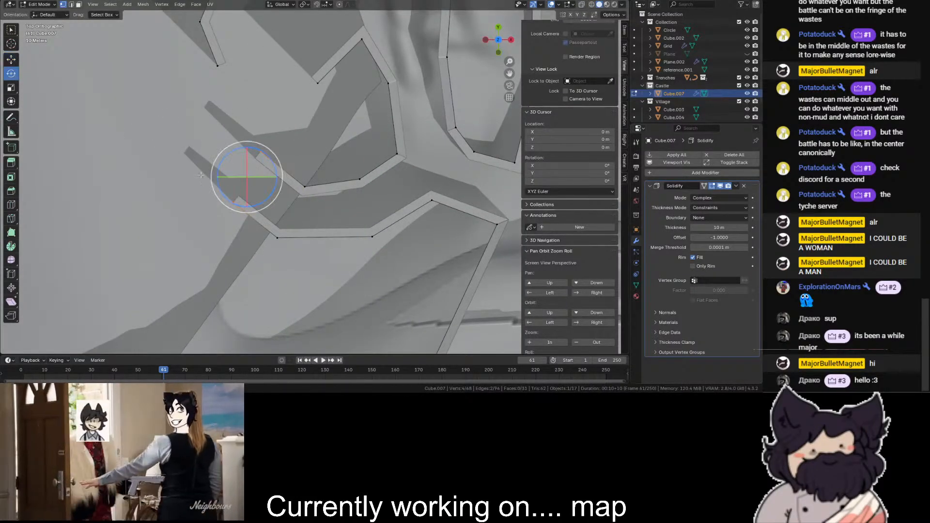
left_click_drag(229, 149, 243, 151)
key("e")
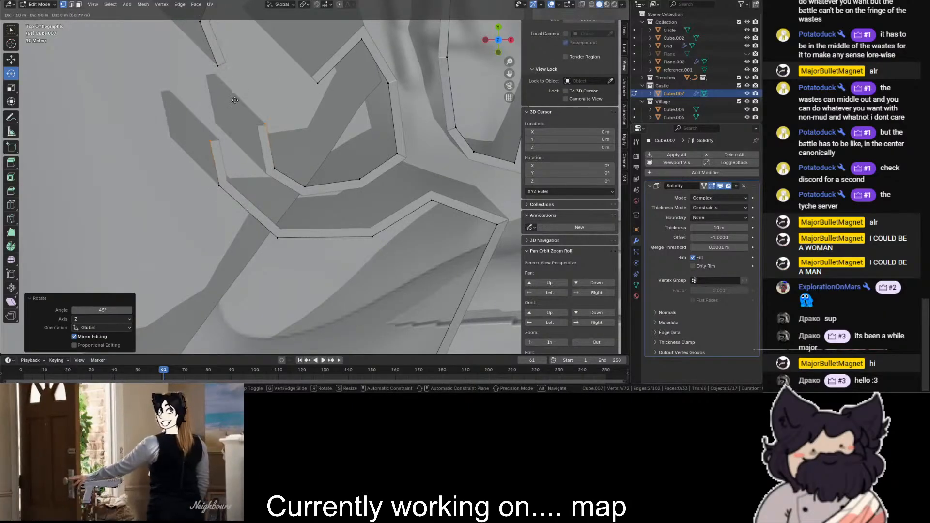
left_click(245, 80)
key("e")
left_click(246, 47)
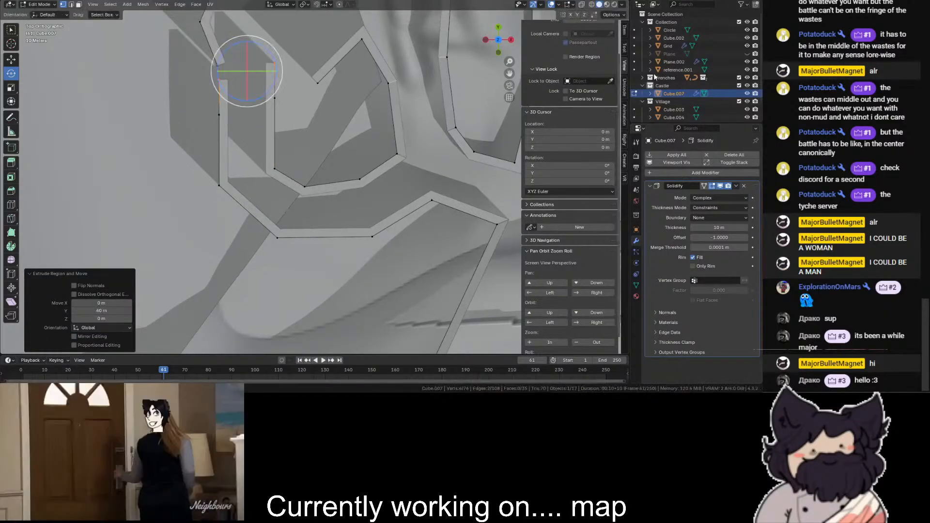
- Merge the top and bottom vertex pairs where the outer extruded wall meets the enclosure wall's open end
left_click_drag(505, 39, 487, 77)
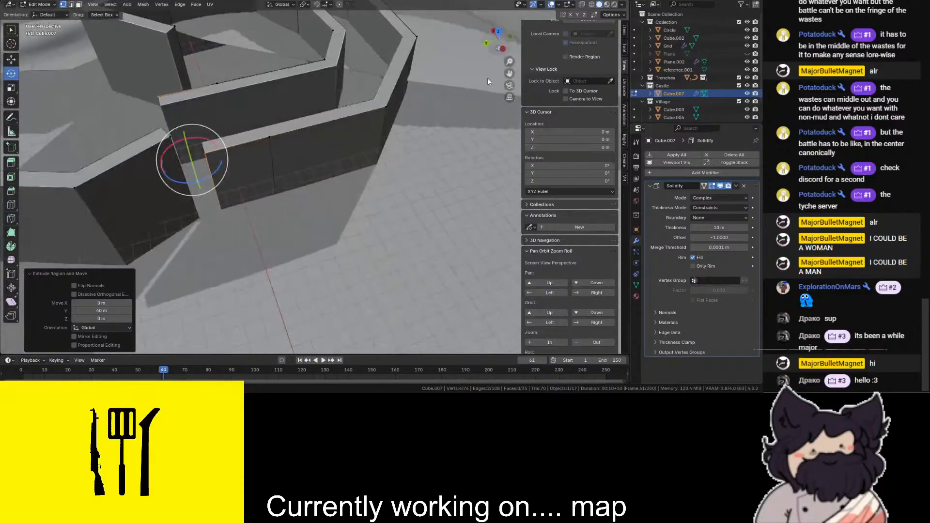
left_click(163, 136)
key("m")
left_click(242, 119)
key("shift+z")
left_click(222, 219)
key("m")
left_click(244, 186)
key("shift+z")
left_click(454, 120)
- Merge the top and bottom vertex pairs where the inner extruded wall meets the outer passage wall's short end
left_click_drag(501, 48, 471, 83)
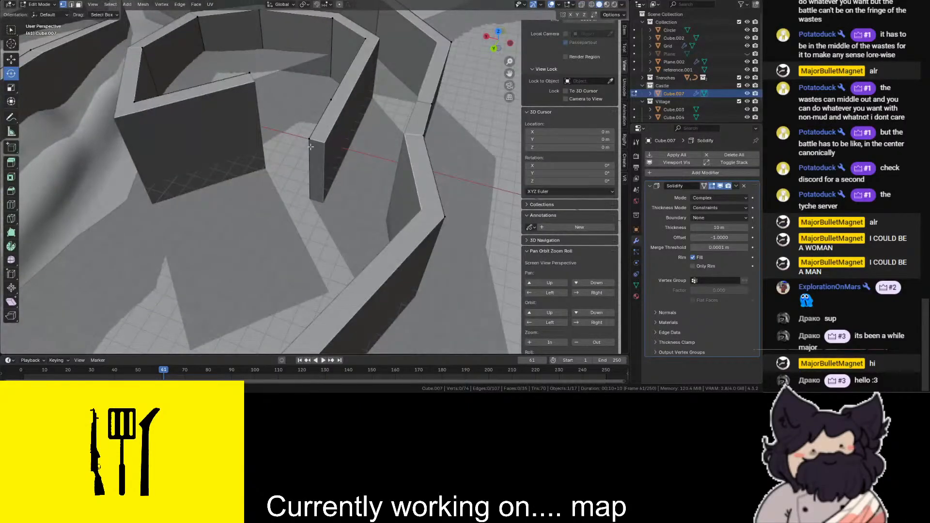
left_click(249, 74, "shift")
key("m")
left_click(273, 185)
key("shift+z")
left_click(310, 207)
left_click(260, 170, "shift")
key("shift+z")
key("m")
left_click(321, 128)
left_click(312, 205)
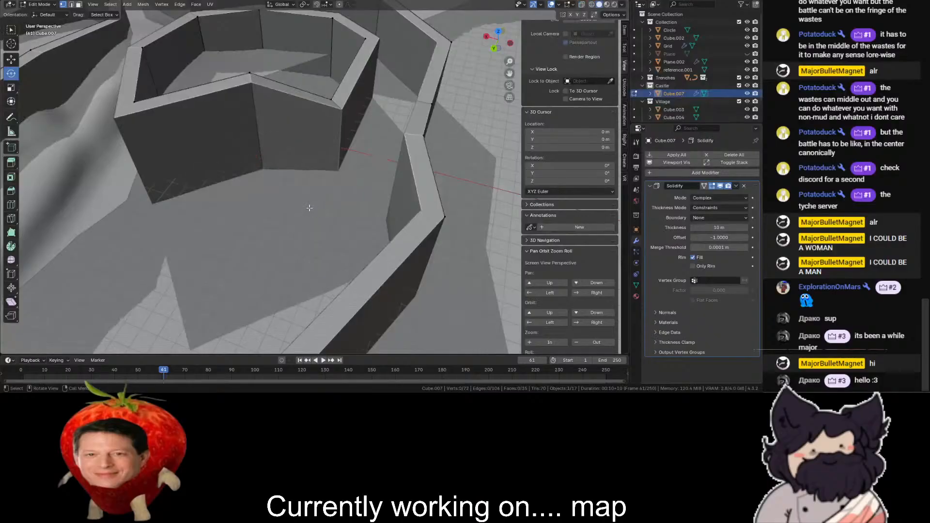
- Check the joined walls in perspective and switch back to Object Mode
scroll(446, 101, "down", 5)
left_click_drag(487, 49, 264, 122)
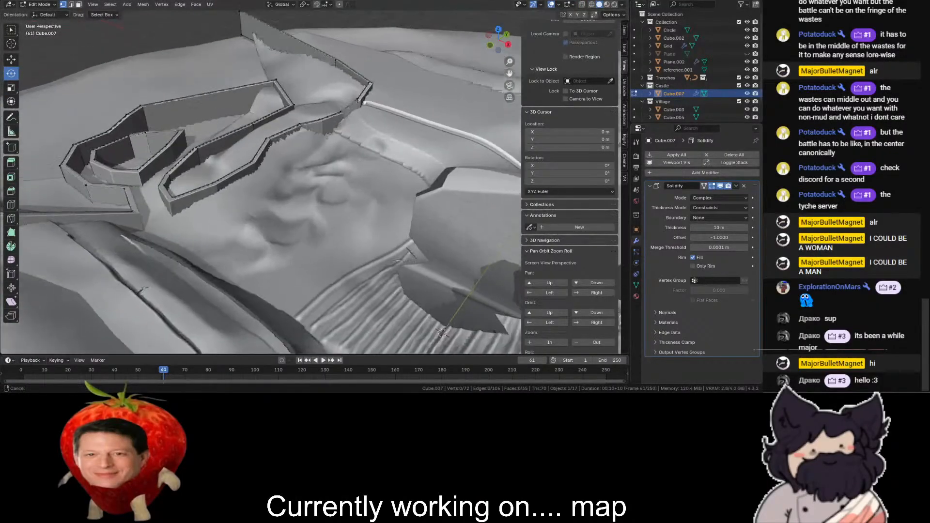
scroll(257, 116, "up", 3)
scroll(68, 31, "up", 2)
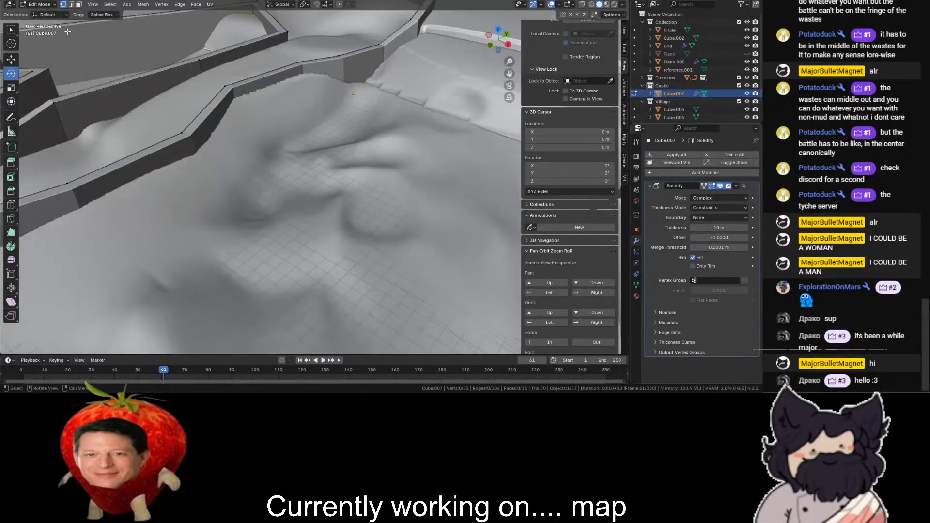
left_click(39, 4)
left_click(41, 15)
scroll(184, 213, "down", 2)
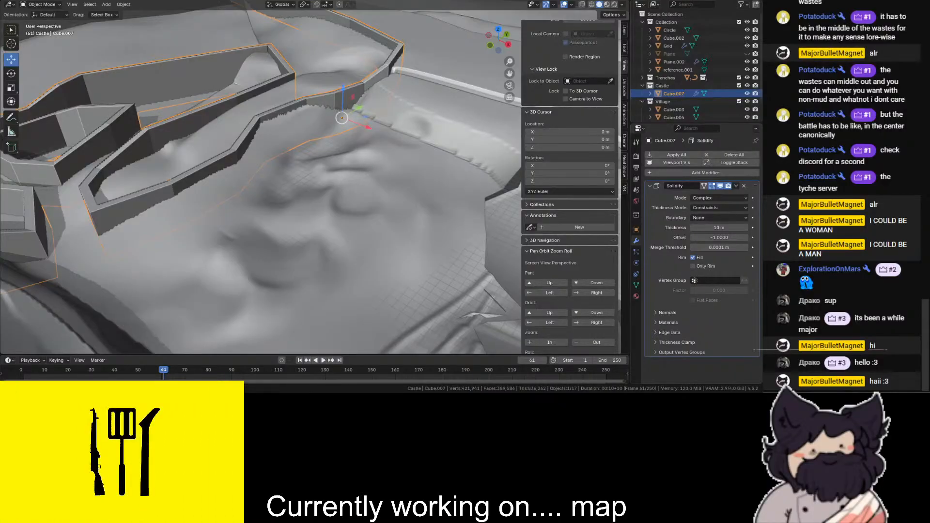
- In Edit Mode, move the bottom vertex at the castle wall's far end down about 40.7 m in Z
scroll(308, 259, "up", 2)
left_click(305, 147)
scroll(311, 146, "down", 6)
scroll(449, 67, "up", 3)
left_click_drag(507, 73, 588, 114)
left_click_drag(499, 39, 611, 44)
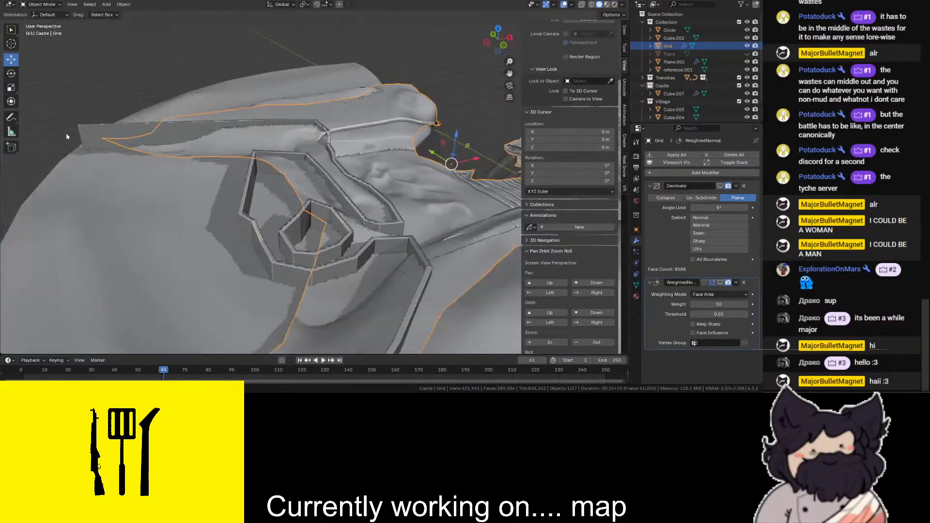
left_click(81, 136)
left_click(41, 4)
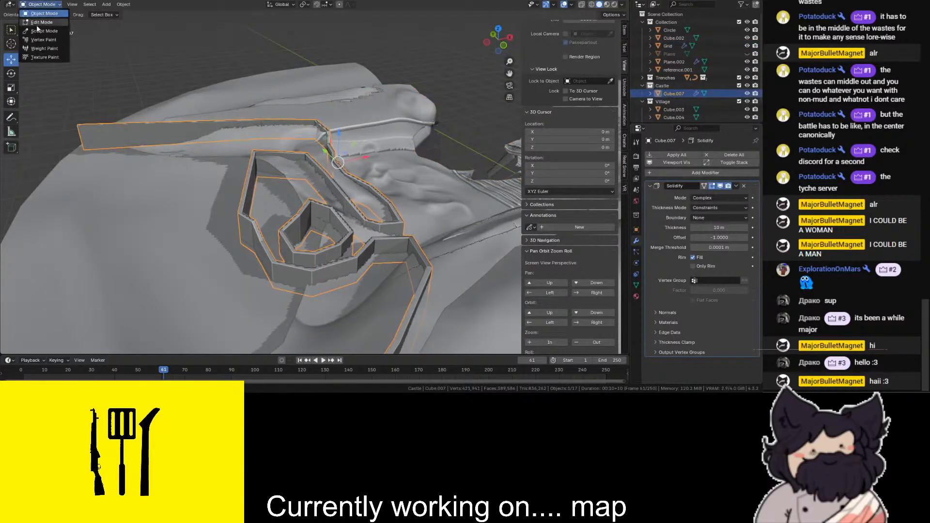
left_click(44, 23)
key("shift+z")
left_click_drag(78, 126, 81, 138)
- From the side view, lower the bottom vertices of the castle wall along Z, deeper into the terrain
left_click(487, 43)
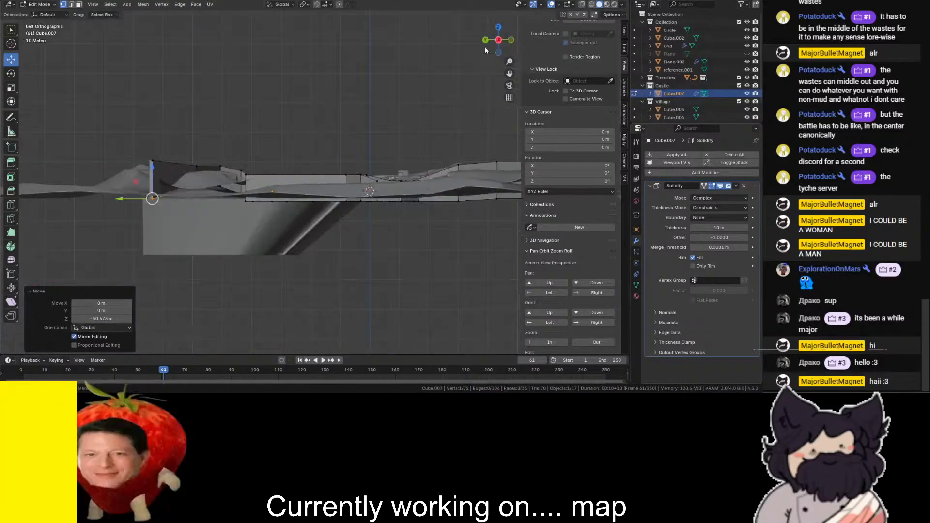
key("shift+z")
left_click_drag(389, 210, 160, 215)
key("shift+z")
key("g")
key("z")
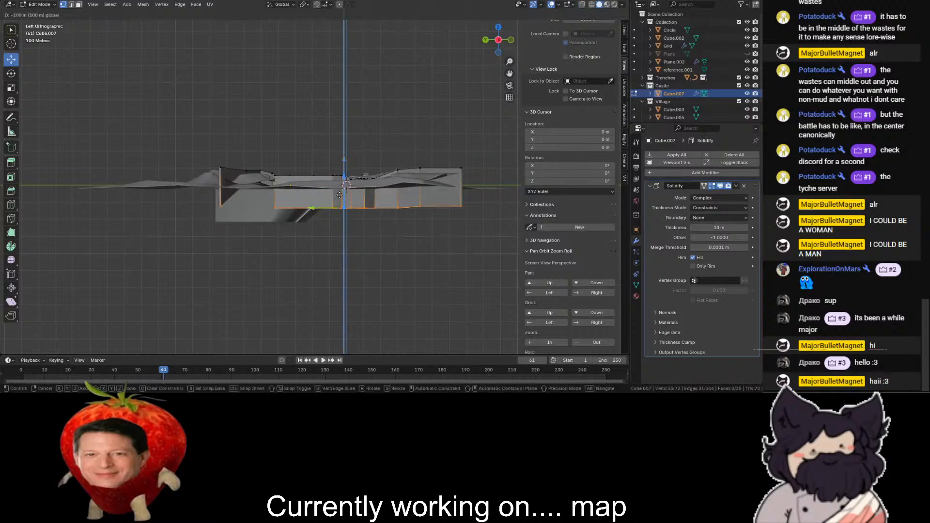
left_click(339, 194)
scroll(137, 201, "up", 5)
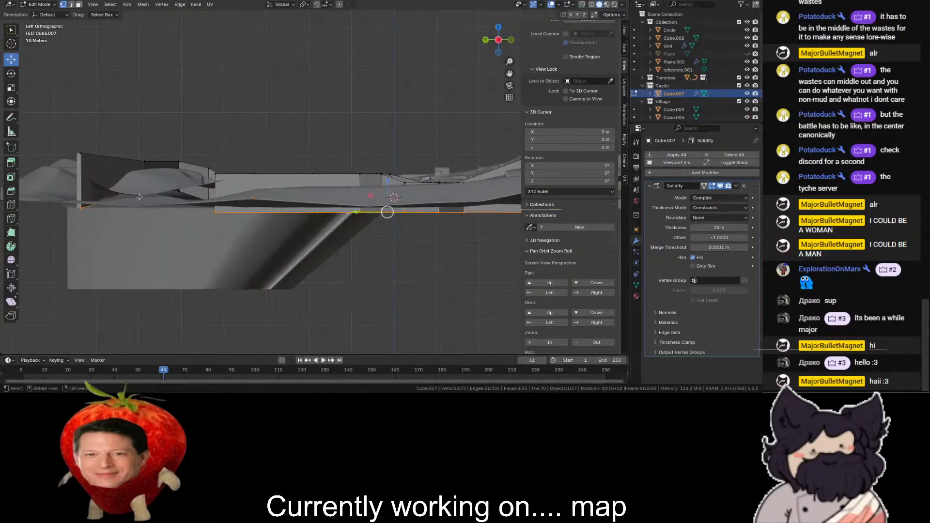
- Lower the remaining bottom vertices at the far end of the castle wall along Z and return to Object Mode
key("shift+z")
left_click_drag(191, 183, 66, 227, "shift")
left_click_drag(249, 204, 42, 246, "shift")
left_click_drag(219, 185, 141, 222, "shift")
key("shift+z")
scroll(261, 201, "down", 3)
left_click_drag(347, 173, 348, 213, "ctrl")
left_click(386, 105)
scroll(387, 100, "down", 2)
left_click_drag(495, 41, 477, 42)
scroll(495, 46, "up", 4)
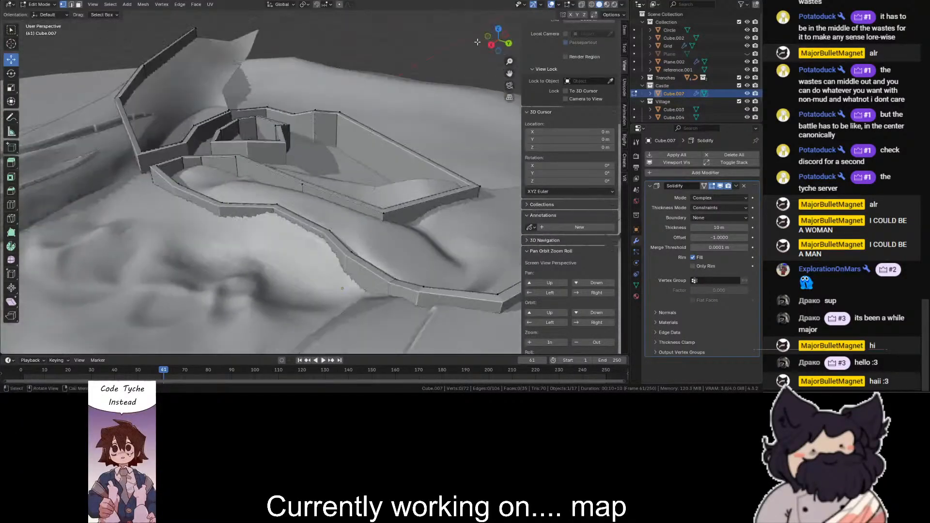
scroll(28, 26, "up", 2)
left_click(37, 5)
left_click(43, 14)
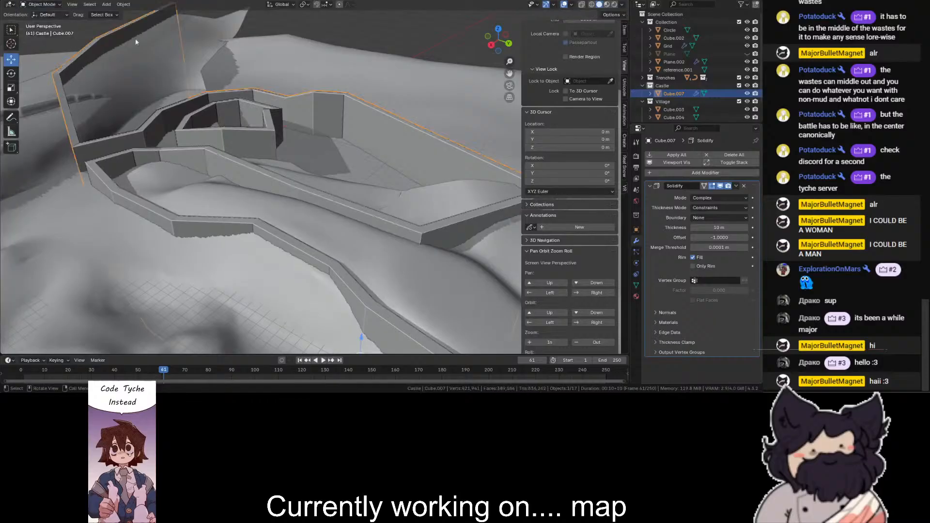
- Put the terrain grid into Sculpt Mode and frame the castle area from the top view
left_click(47, 25)
left_click(41, 6)
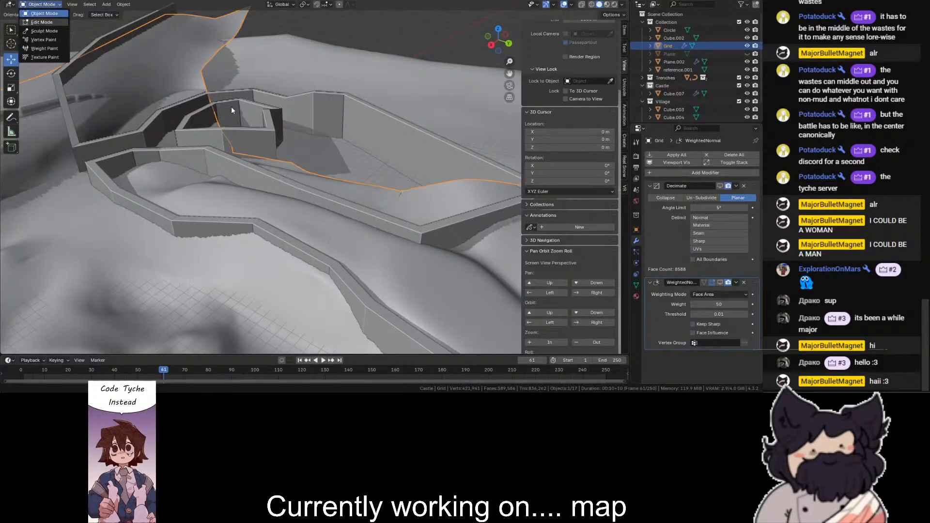
scroll(457, 59, "down", 2)
left_click(498, 29)
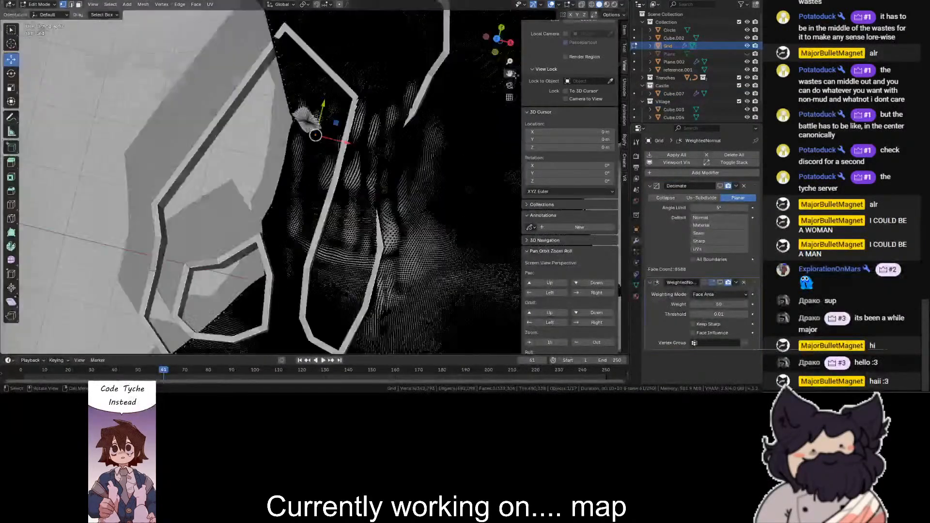
left_click(41, 5)
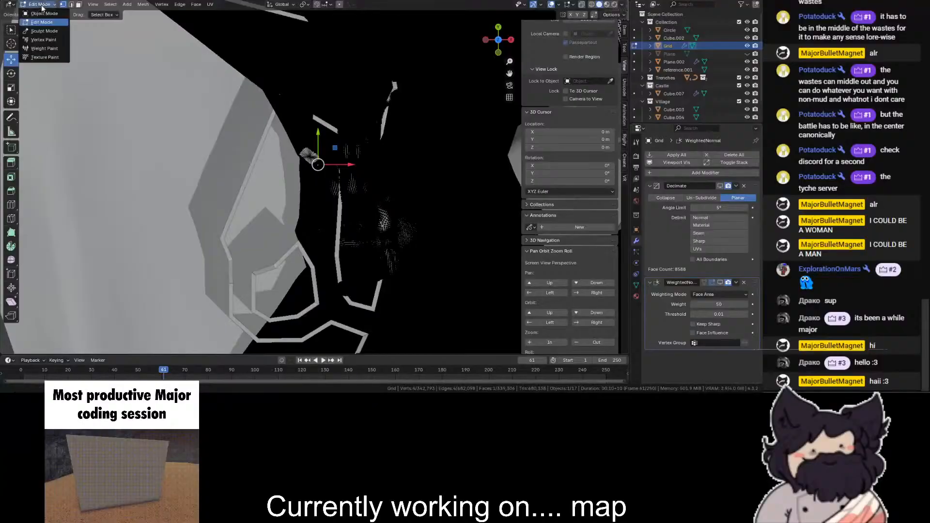
left_click(43, 31)
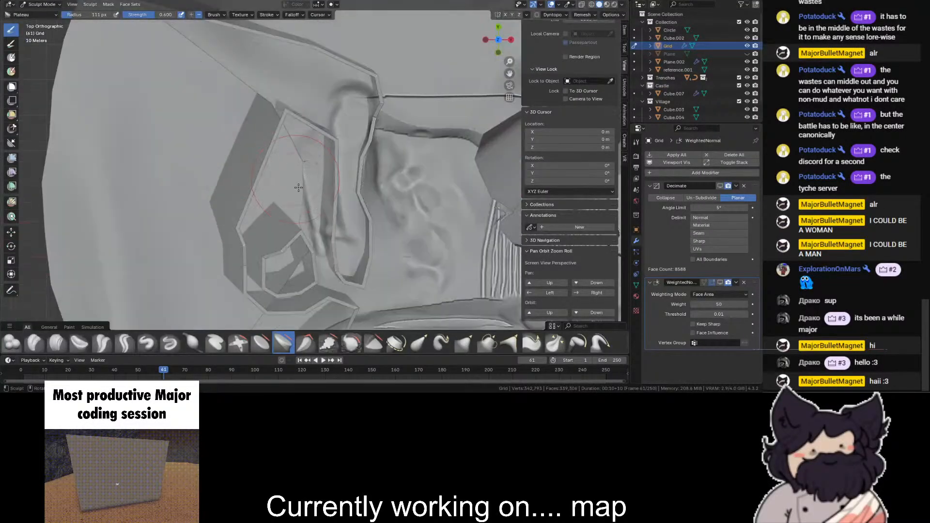
mouse_move(292, 119)
left_mouse_down()
mouse_move(259, 73)
mouse_move(236, 66)
left_mouse_up()
scroll(234, 72, "down", 2)
scroll(218, 51, "up", 1)
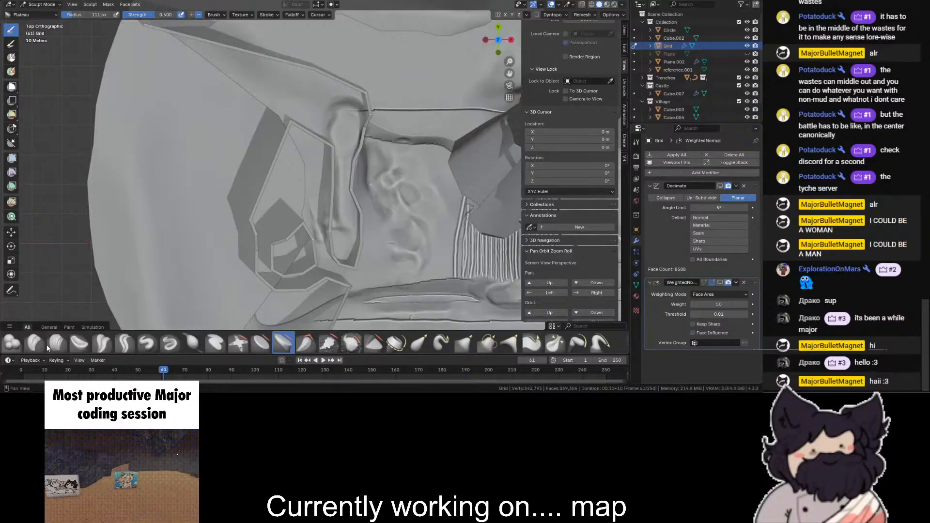
- Sculpt the terrain beside the hillside wall with the Blob brush set to subtract, and return to Object Mode
left_click(13, 343)
left_click(198, 14)
scroll(197, 53, "down", 1)
mouse_move(192, 70)
left_mouse_down()
mouse_move(235, 82)
mouse_move(283, 112)
left_mouse_up()
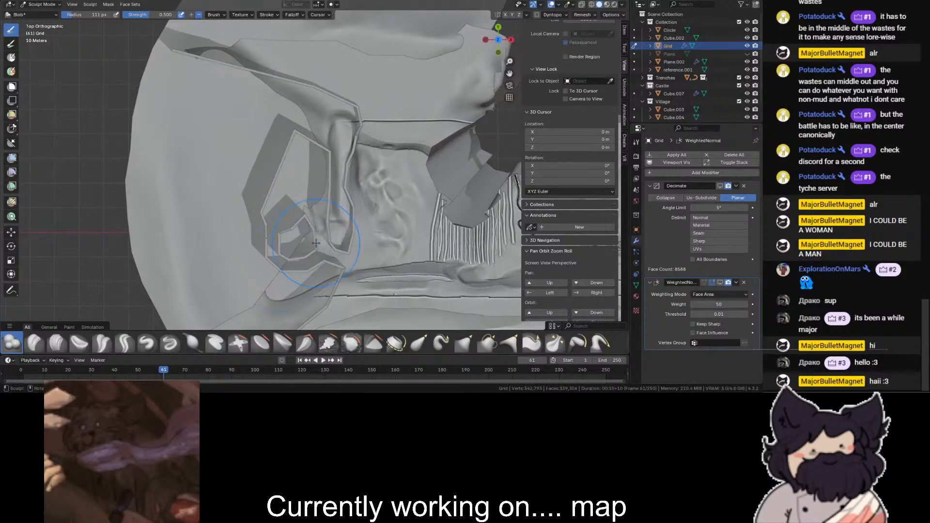
scroll(263, 278, "down", 2)
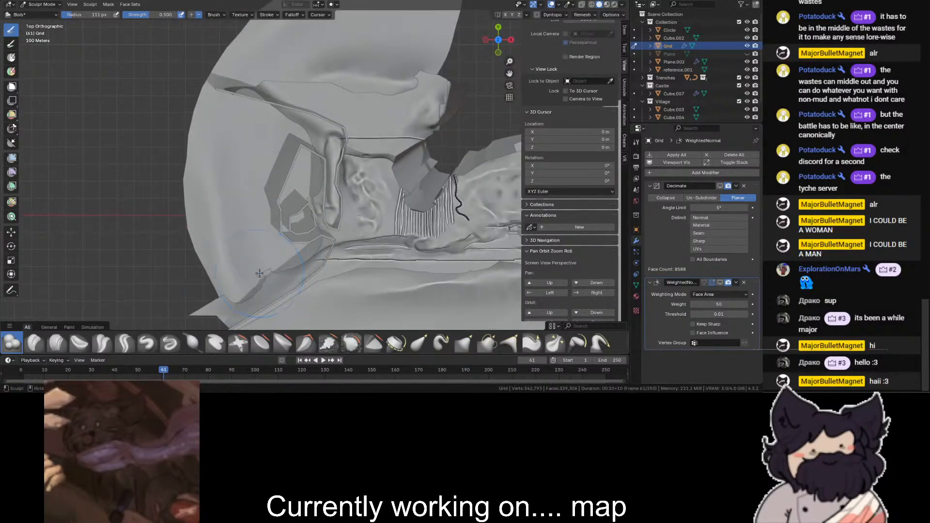
left_click_drag(492, 48, 361, 37)
scroll(252, 97, "up", 4)
left_click(37, 4)
left_click(40, 13)
- Add a Bevel modifier to the castle wall
scroll(194, 130, "down", 3)
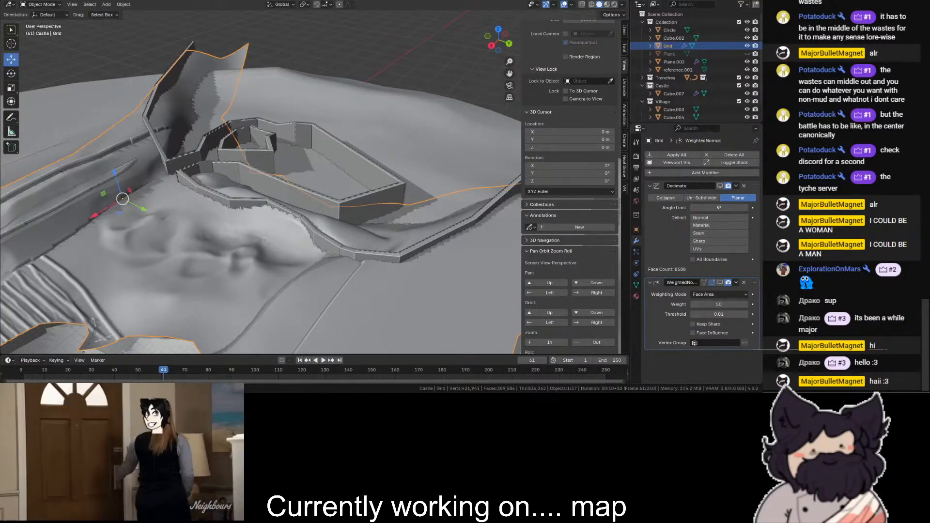
left_click(397, 56)
scroll(398, 56, "up", 5)
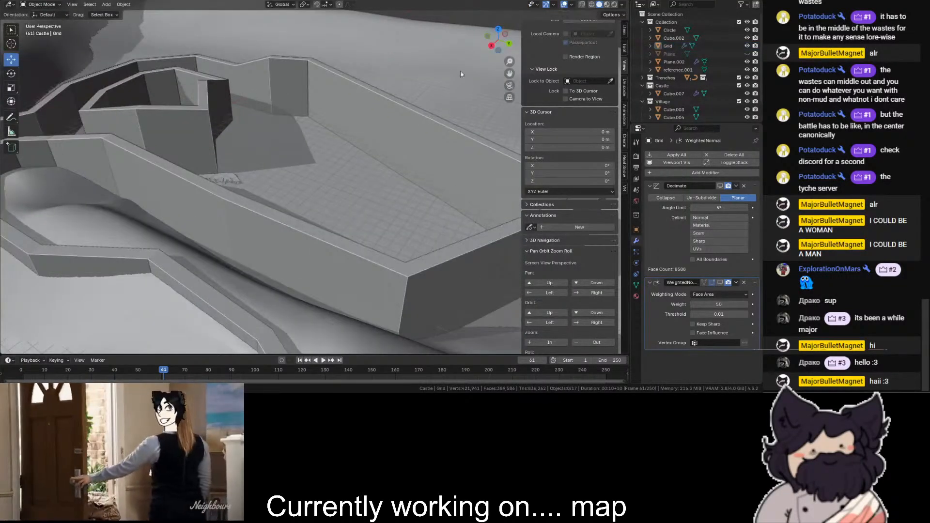
middle_click_drag(390, 272, 598, 237, "shift")
scroll(372, 191, "up", 3)
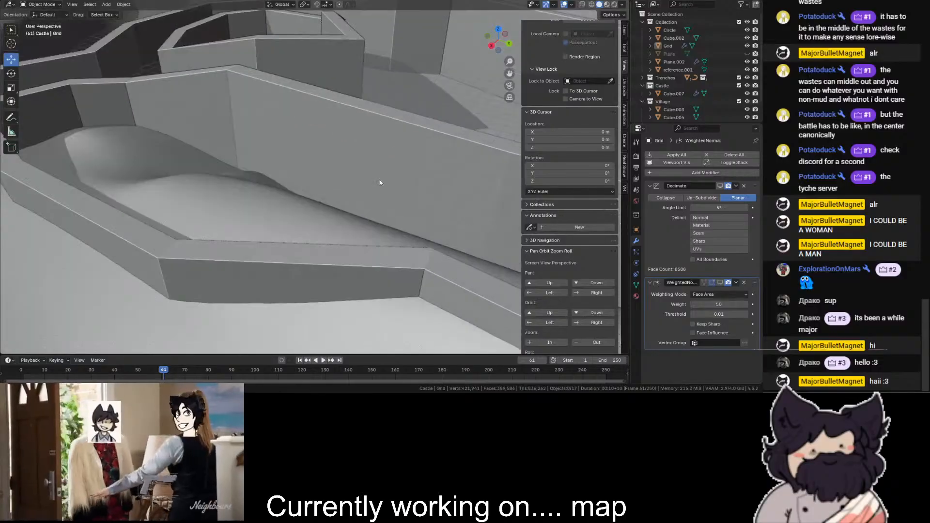
left_click(371, 191)
left_click(707, 173)
type("b")
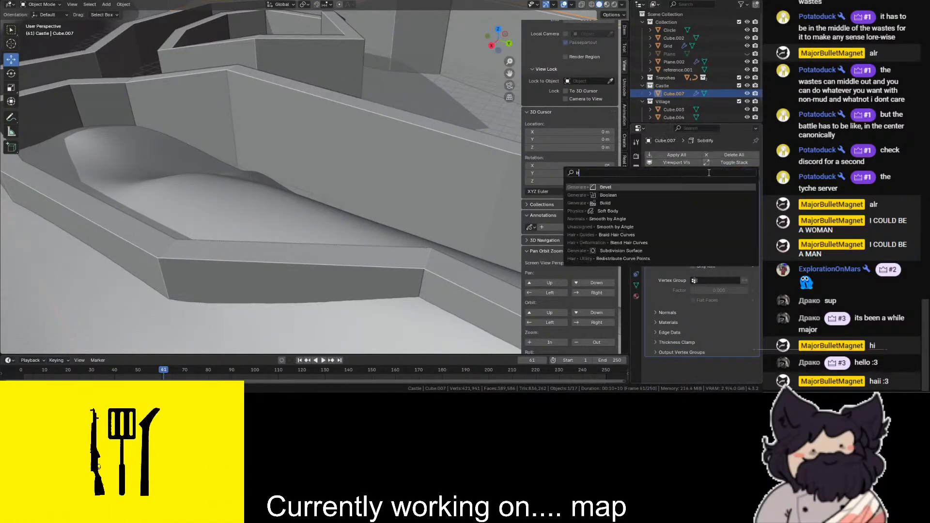
key("Return")
- Shade the castle wall smooth and add a Weighted Normal modifier to it
right_click(279, 170)
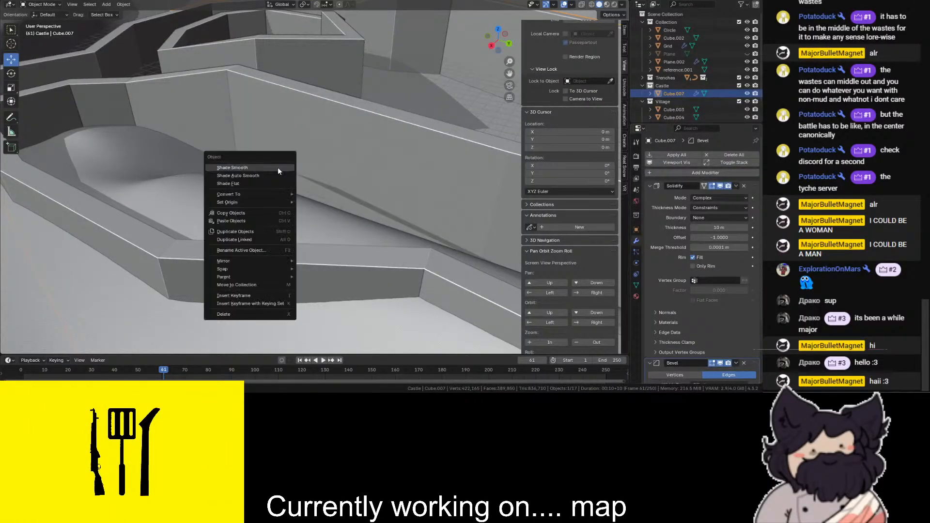
left_click(277, 167)
right_click(326, 164)
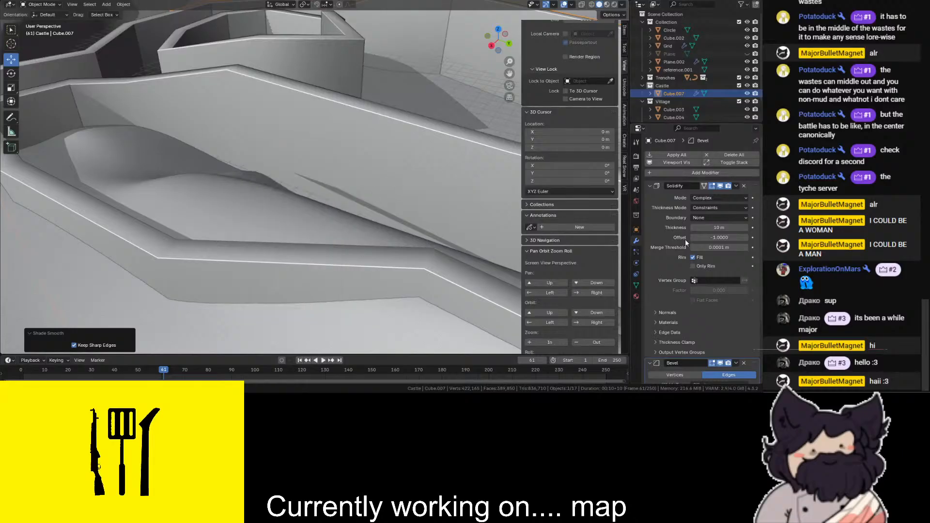
left_click(687, 174)
type("we")
key("Return")
middle_click_drag(484, 146, 469, 286)
scroll(403, 199, "up", 3)
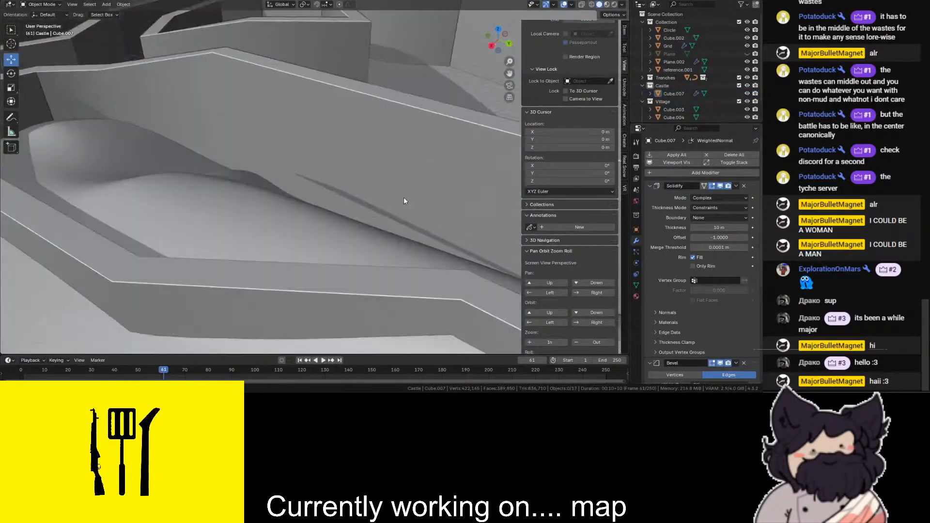
- Increase the castle wall's Bevel amount to about 1 m
middle_click_drag(403, 199, 507, 73, "shift")
scroll(717, 267, "down", 5)
mouse_move(719, 267)
left_mouse_down()
mouse_move(741, 267)
mouse_move(722, 267)
left_mouse_up()
scroll(381, 144, "down", 3)
middle_click_drag(481, 74, 508, 95, "shift")
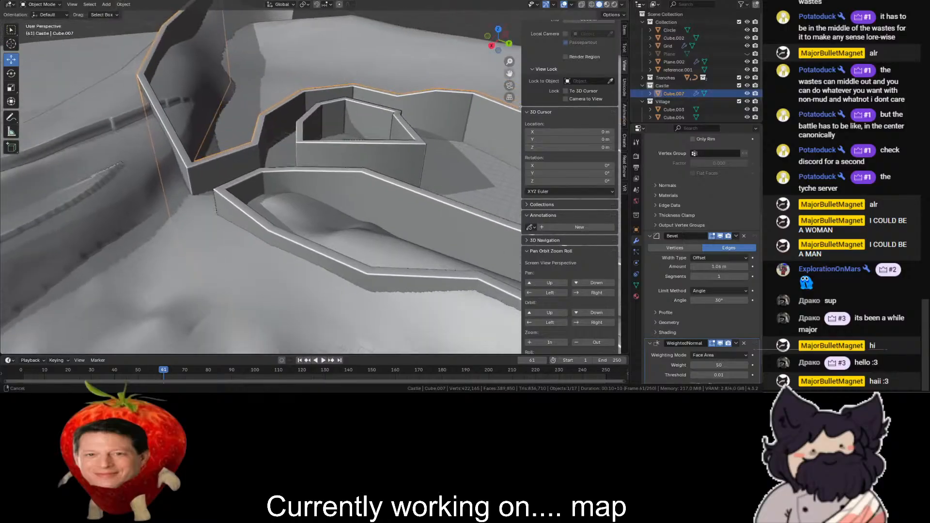
- Try the Flat boundary option in the castle wall's Solidify modifier
scroll(485, 72, "up", 3)
middle_click_drag(466, 69, 514, 73, "shift")
scroll(268, 171, "up", 3)
middle_click_drag(269, 172, 330, 164, "shift")
scroll(329, 163, "down", 6)
scroll(299, 112, "up", 2)
scroll(681, 191, "up", 5)
left_click(716, 202)
left_click(708, 229)
scroll(324, 153, "up", 2)
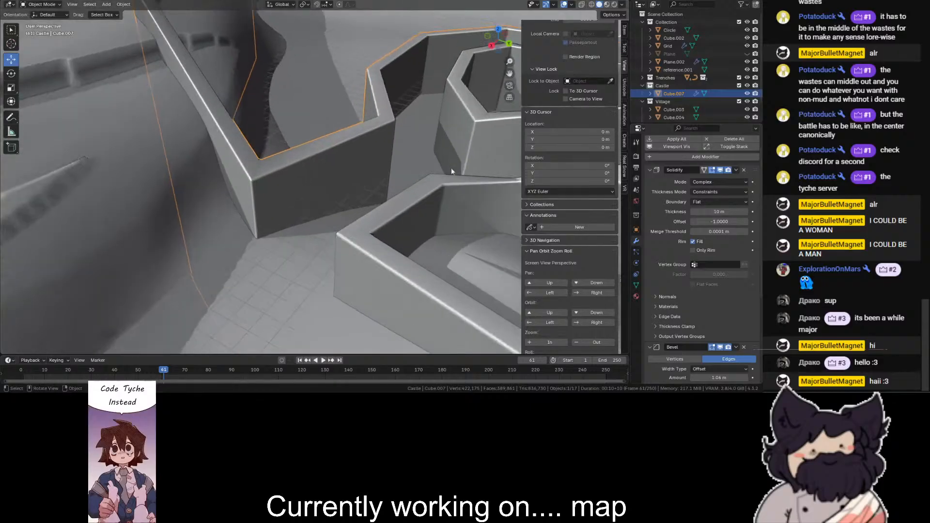
- Compare the Solidify thickness modes on the castle wall and try Even
left_click(723, 193)
left_click(713, 207)
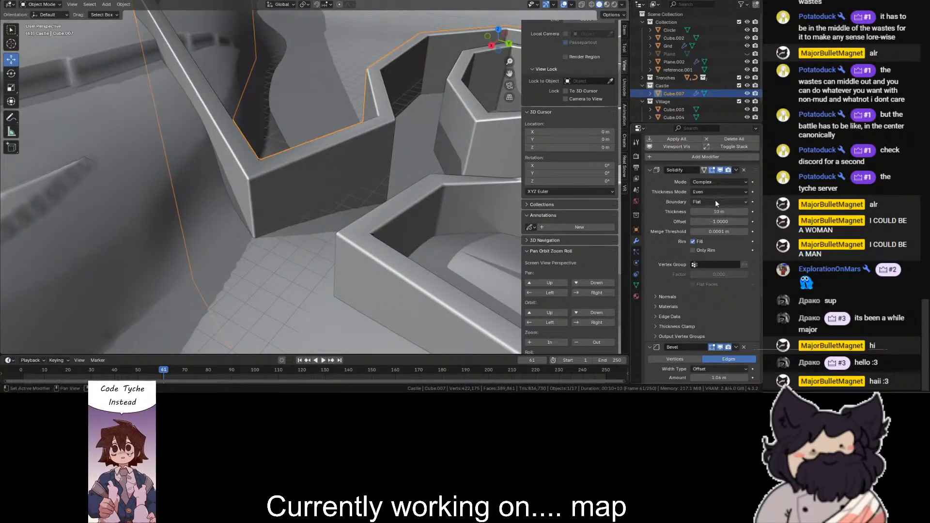
left_click(718, 195)
left_click(714, 202)
left_click(710, 194)
left_click(708, 210)
scroll(174, 60, "down", 6)
- Cut a new vertical edge into the long outer castle wall and raise its top vertex slightly in Z
left_click(169, 54)
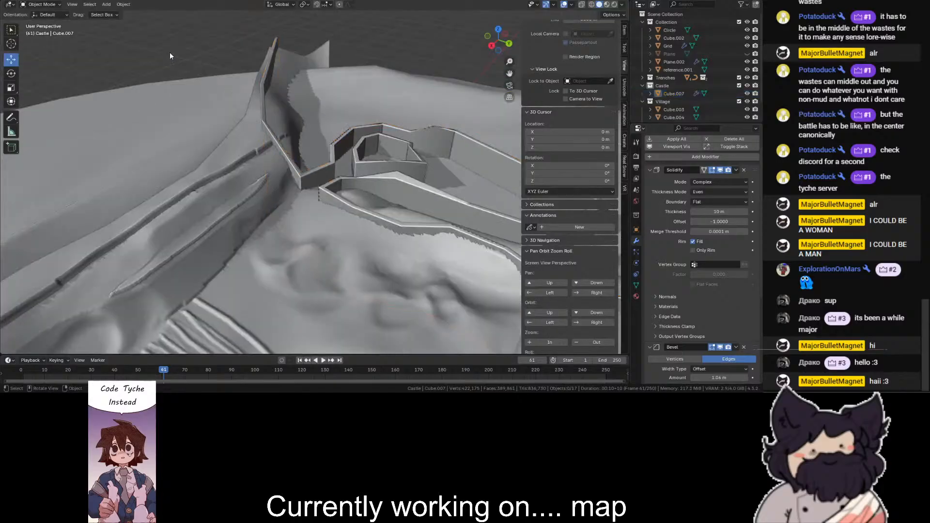
scroll(460, 68, "up", 5)
left_click_drag(499, 43, 146, 174)
left_click(130, 178)
left_click(48, 150)
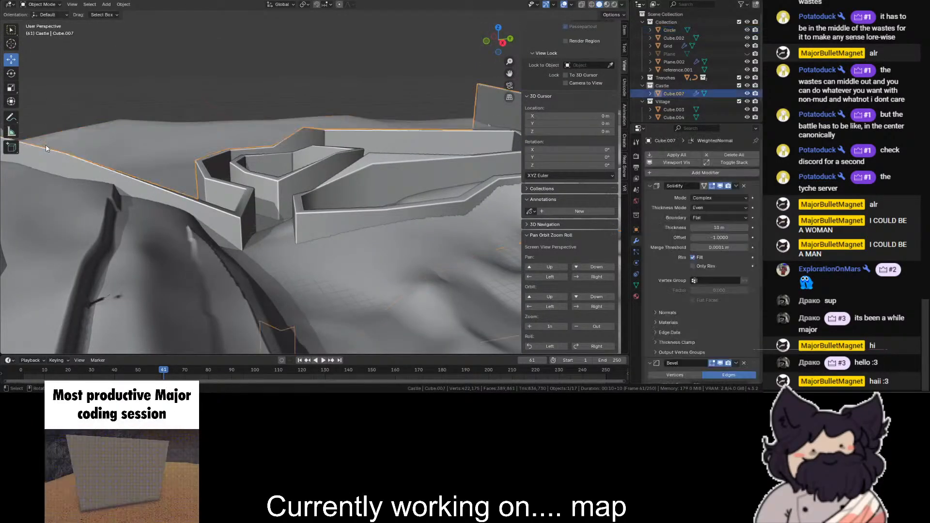
left_click(39, 8)
left_click(34, 24)
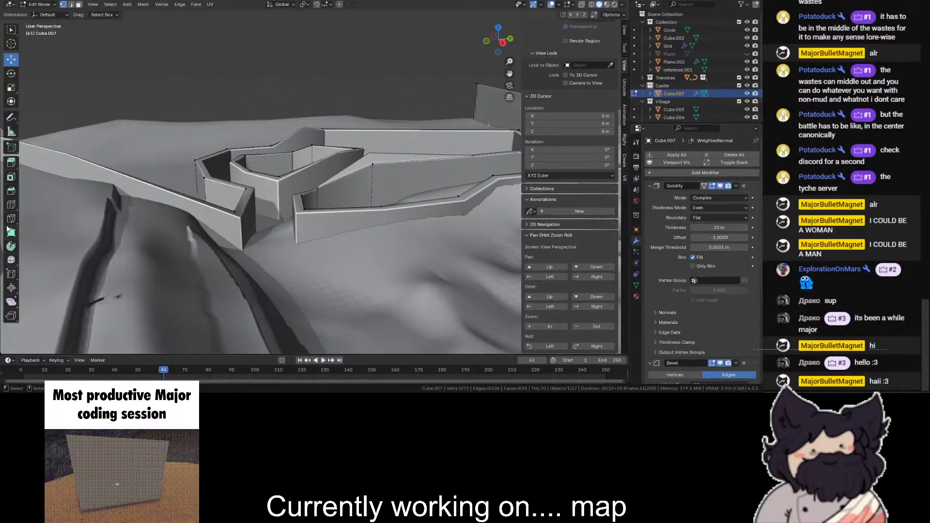
left_click_drag(142, 182, 133, 184)
left_click(11, 59)
left_click(138, 178)
left_click_drag(135, 148, 133, 141)
- Return to Object Mode and set the wall's Solidify thickness mode to Constraints and its boundary to None
left_click(39, 4)
left_click(34, 14)
left_click(719, 208)
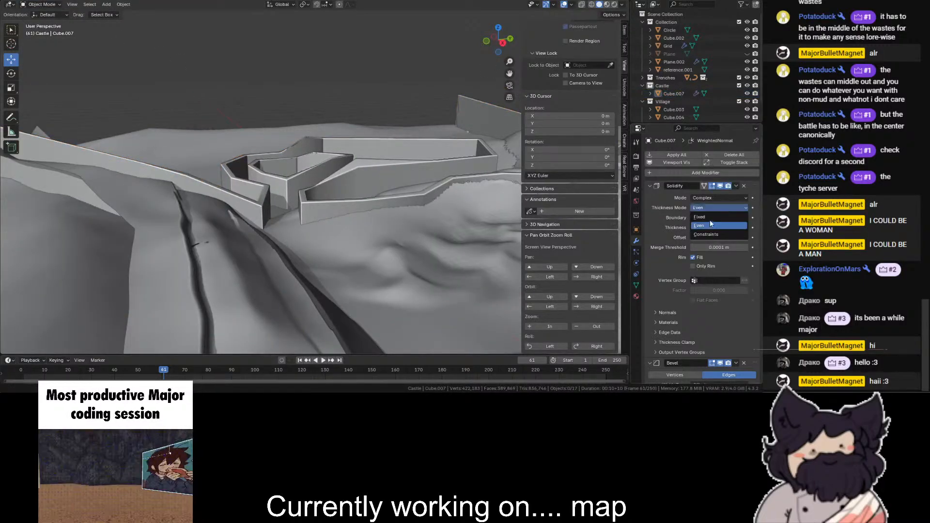
left_click(710, 216)
left_click(713, 207)
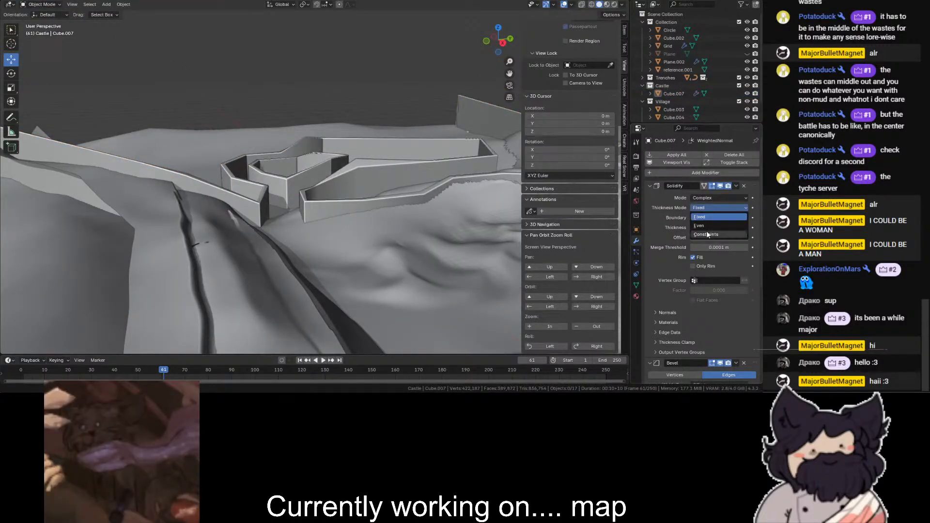
left_click(707, 232)
left_click(711, 218)
left_click(711, 226)
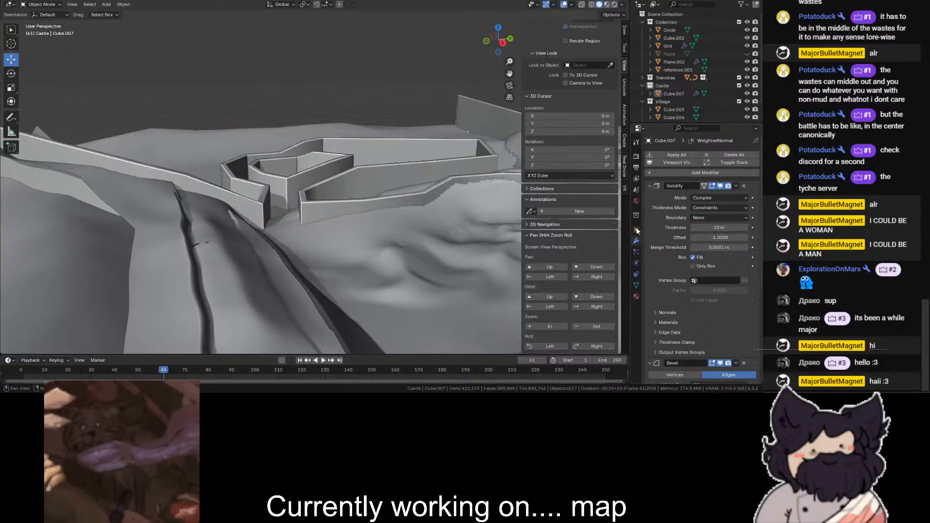
- Inspect the thickened wall joints around the enclosure and the passage from several angles
scroll(264, 271, "up", 5)
scroll(264, 272, "down", 2)
scroll(263, 272, "up", 2)
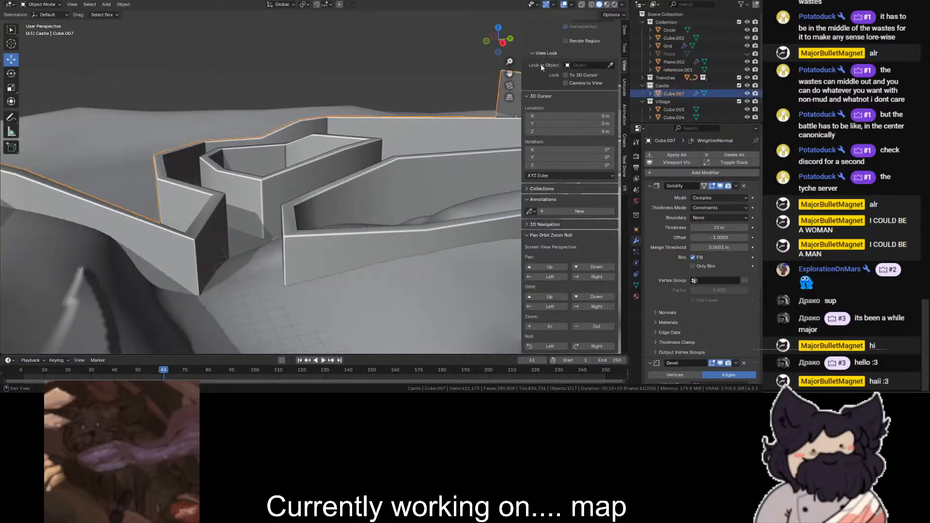
left_click_drag(504, 49, 290, 44)
scroll(93, 309, "down", 3)
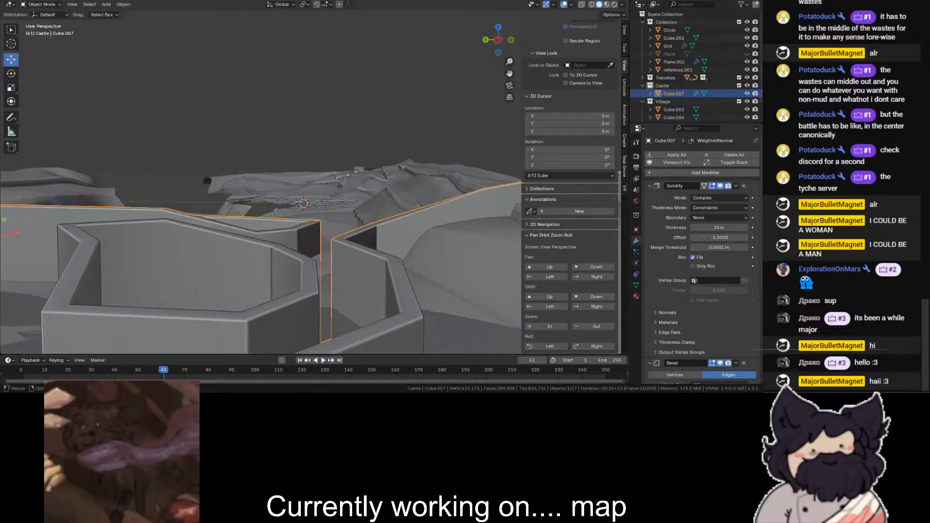
- Deselect the castle wall and add a mesh plane to the Castle collection, working in top view
left_click(498, 27)
left_click_drag(508, 72, 545, 109)
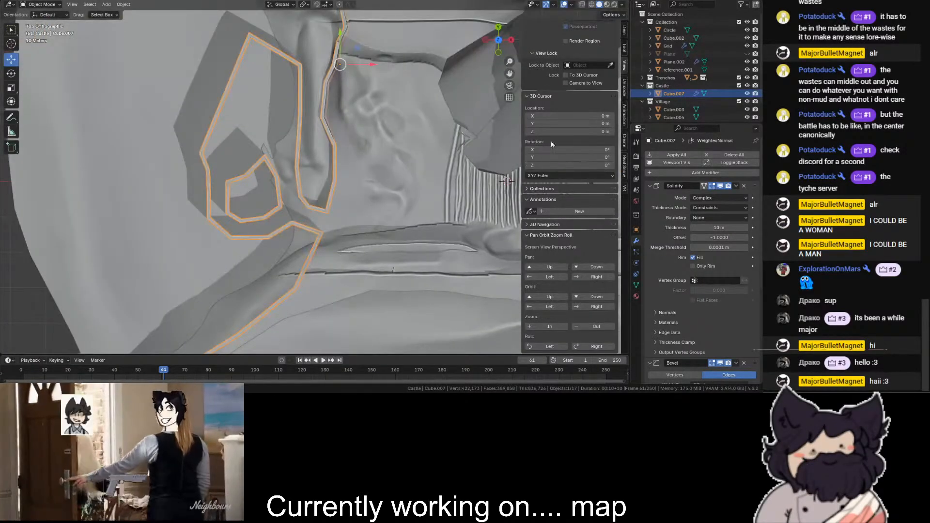
key("alt+a")
scroll(121, 214, "up", 2)
scroll(121, 211, "up", 2)
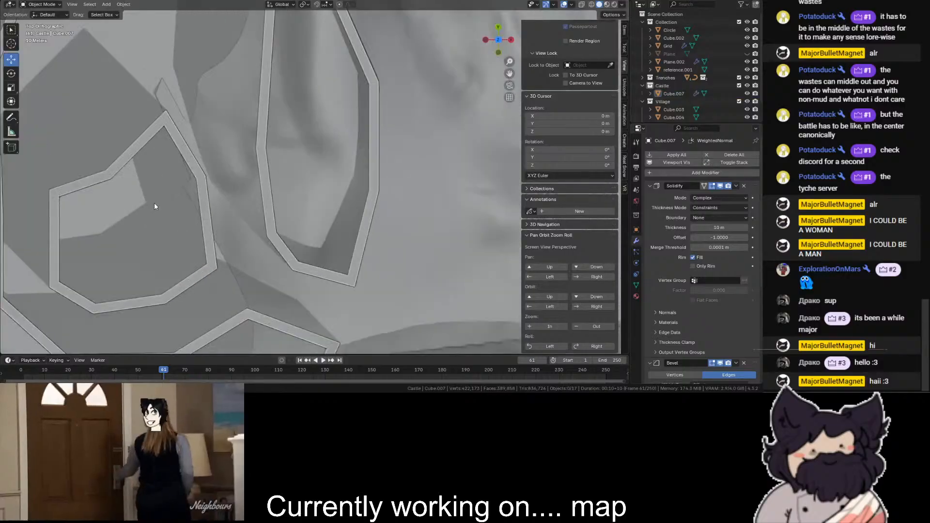
scroll(154, 207, "down", 1)
left_click(106, 4)
mouse_move(121, 13)
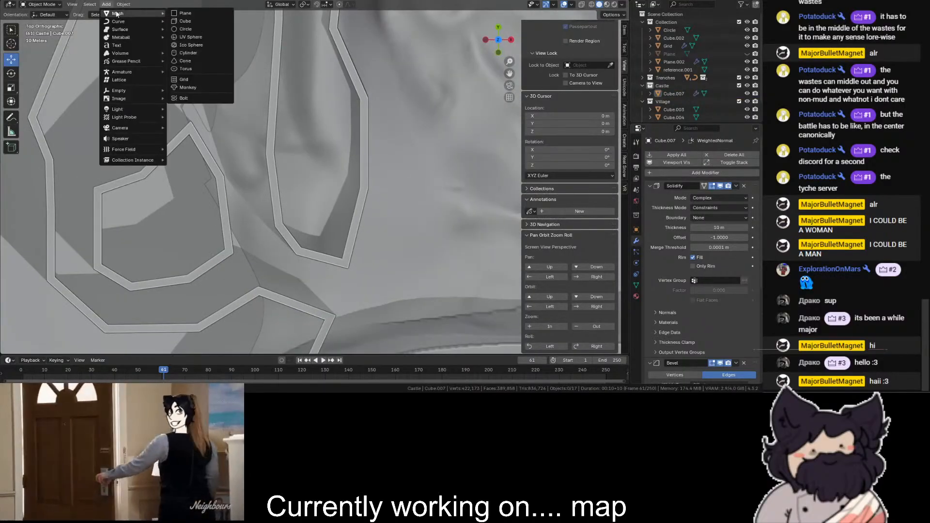
left_click(180, 15)
- Move the new plane horizontally to the opening between the castle walls beside the enclosure
scroll(253, 103, "down", 7)
key("shift+z")
scroll(451, 177, "up", 1)
key("shift+z")
key("g")
left_click(310, 206)
- Inspect the plane's placement among the castle walls from an angled view and undo the last change
scroll(383, 162, "up", 5)
middle_click_drag(477, 71, 462, 97)
scroll(484, 89, "down", 1)
scroll(456, 48, "down", 2)
middle_click_drag(462, 96, 392, 34)
middle_click_drag(594, 31, 502, 54)
left_click(496, 23)
key("ctrl+z")
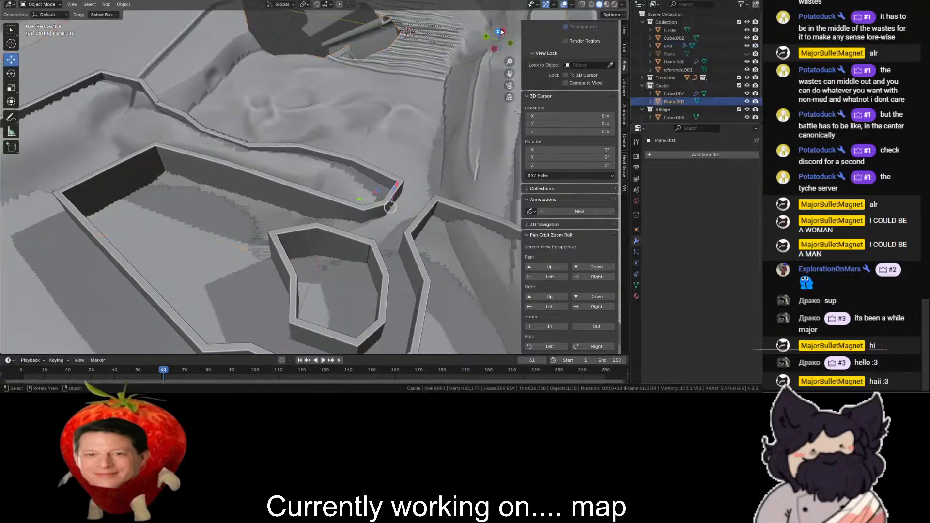
- Return to top view, show the scene as wireframe around the passage entrance and switch the plane to Edit Mode
left_click(498, 31)
left_click_drag(509, 74, 464, 10)
scroll(310, 183, "up", 3)
key("shift+z")
left_click_drag(291, 183, 279, 216, "ctrl")
left_click(41, 5)
left_click(39, 24)
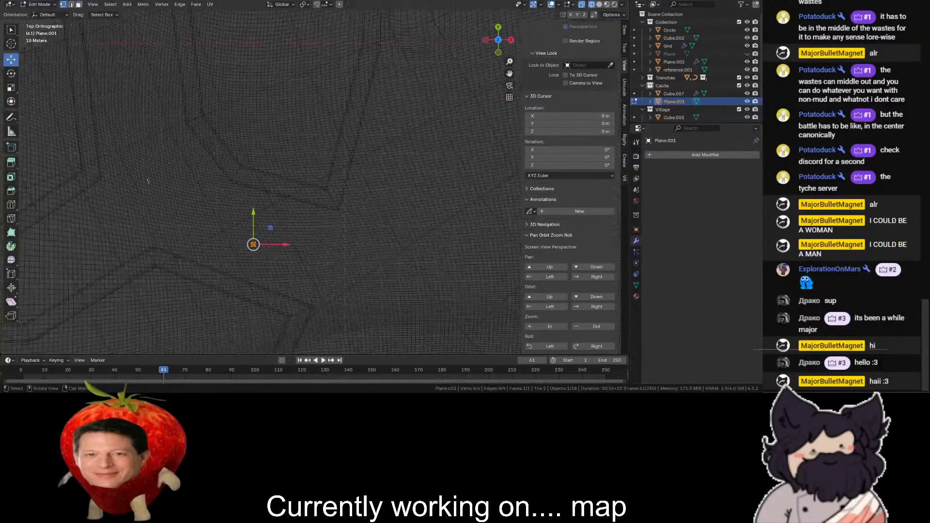
- Move the plane's corner vertices onto the wall corners at the passage entrance
left_click_drag(258, 226, 29, 74)
left_click_drag(366, 200, 252, 289)
mouse_move(286, 245)
left_mouse_down()
mouse_move(322, 280)
mouse_move(308, 280)
left_mouse_up()
key("shift+z")
mouse_move(330, 230)
left_mouse_down()
mouse_move(285, 259)
mouse_move(335, 197)
left_mouse_up()
key("shift+z")
left_click_drag(279, 196, 241, 173)
key("shift+z")
key("shift+z")
left_click_drag(234, 246, 203, 282)
- Extrude the plane's inner edge into the passage between the outer wall and the enclosure
key("shift+z")
left_click_drag(222, 271, 144, 251)
middle_click_drag(301, 131, 404, 160, "shift")
key("shift+z")
left_click_drag(405, 161, 315, 230, "shift")
key("shift+z")
key("e")
left_click(231, 152)
key("shift+z")
left_click_drag(257, 192, 253, 184)
- Move the extruded edge's vertices onto the facing wall bends on both sides of the passage
left_click_drag(219, 177, 192, 206)
left_click_drag(239, 244, 286, 295, "shift")
middle_click_drag(286, 290, 297, 280, "shift")
key("g")
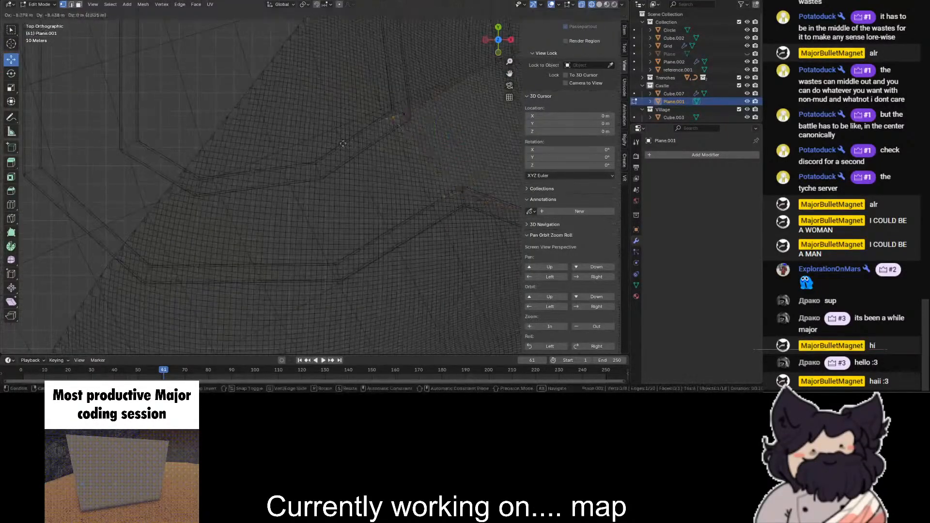
left_click(278, 196)
left_click(374, 249)
key("shift+z")
key("g")
left_click(323, 270)
- Extrude the floor strip's end edge further along the passage, below the enclosure, up to the next wall bend
key("shift+z")
left_click(316, 172, "shift")
key("shift+z")
key("e")
left_click(80, 175)
key("shift+z")
key("g")
left_click(213, 237)
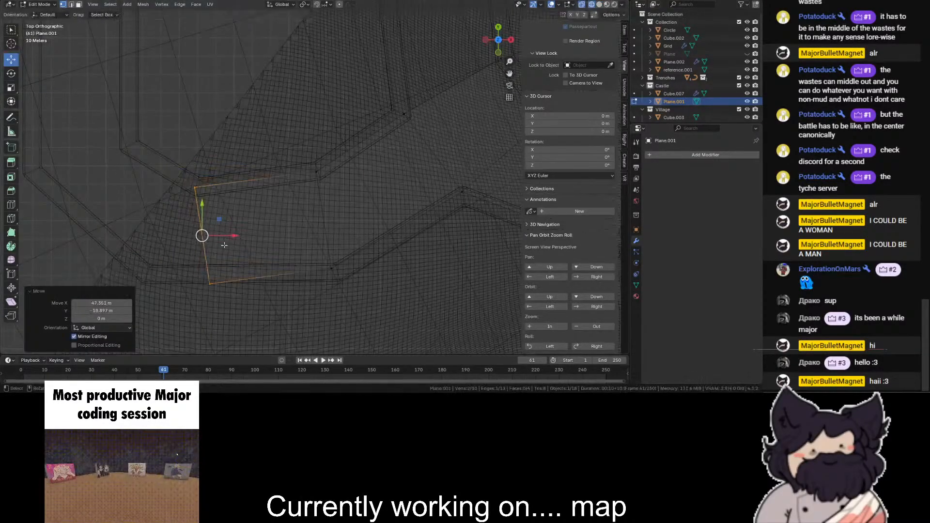
- Align the newly extruded edge with the wall bend by moving its outer vertex onto the outer wall's corner
left_click(206, 288)
key("g")
left_click(143, 278)
left_click(195, 189, "shift")
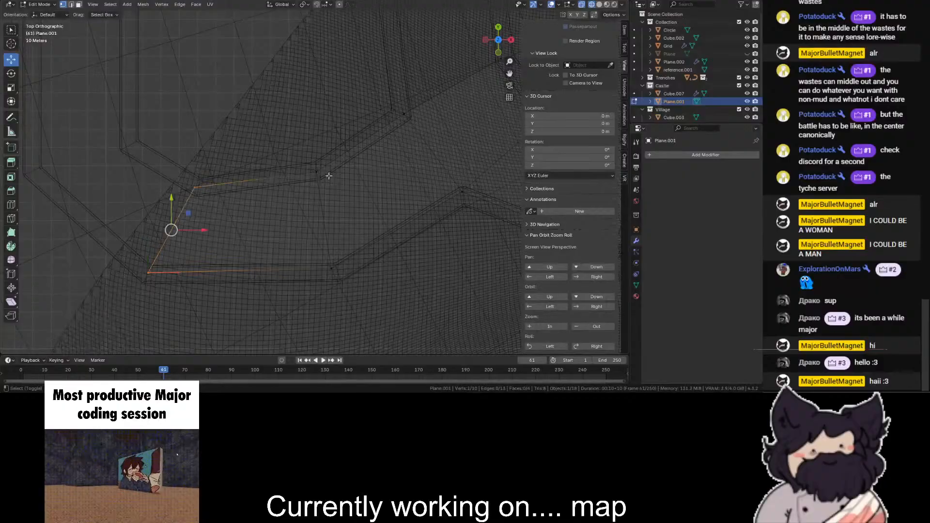
- Extend the floor strip around the enclosure's lower corner and fit its end vertices to the inner and outer walls
middle_click_drag(189, 194, 313, 239, "shift")
key("g")
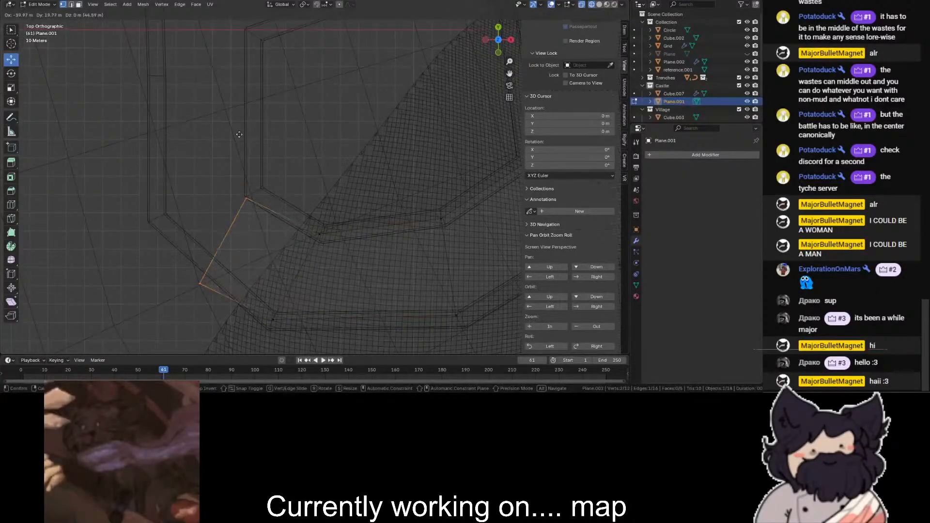
left_click(244, 123)
left_click_drag(220, 172, 188, 281)
left_click_drag(201, 272, 156, 215)
left_click(261, 186, "shift")
- Extrude the floor strip up the enclosure's side passage and move its inner vertex onto the enclosure wall's upper corner
left_click_drag(510, 74, 556, 238)
key("e")
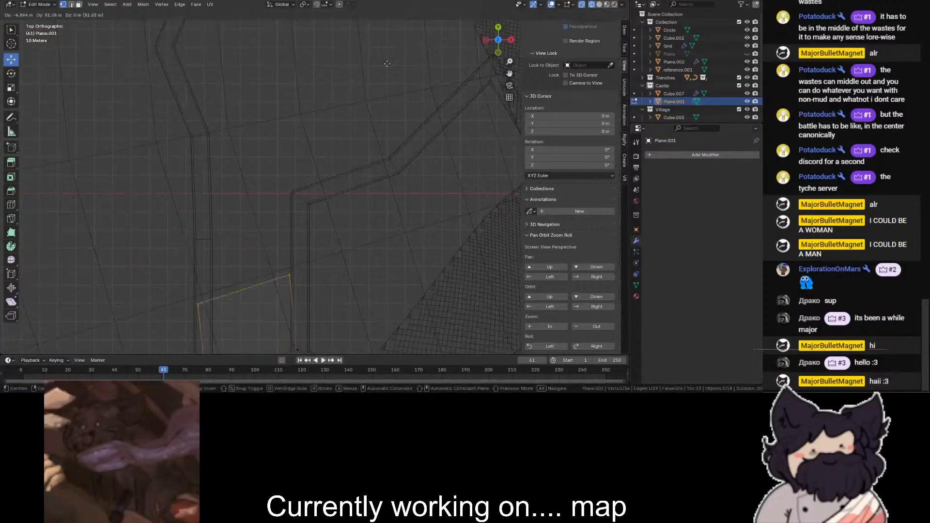
left_click(396, 7)
left_click_drag(342, 62, 295, 190)
key("shift+z")
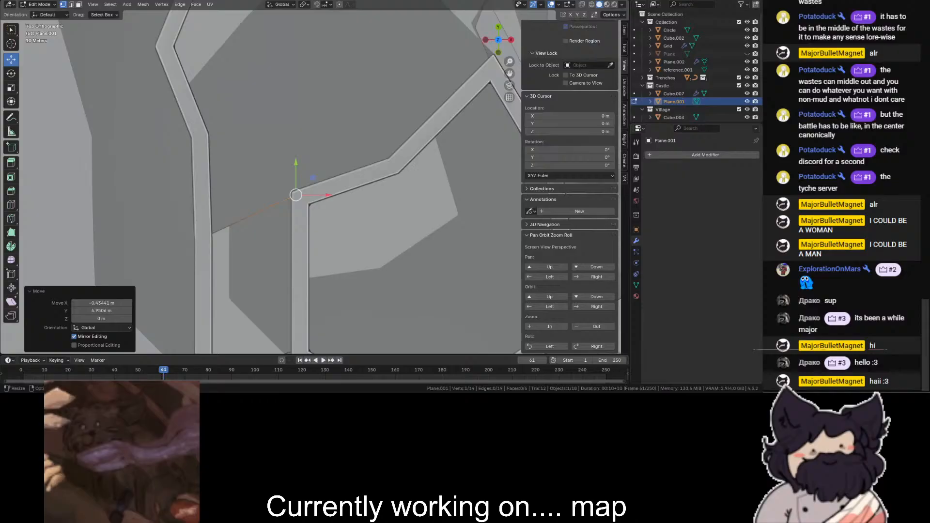
- Extrude the floor strip's end edge further up the side passage so its outer vertex reaches the outer wall's bend
scroll(288, 128, "up", 2)
scroll(297, 156, "down", 4)
key("shift+z")
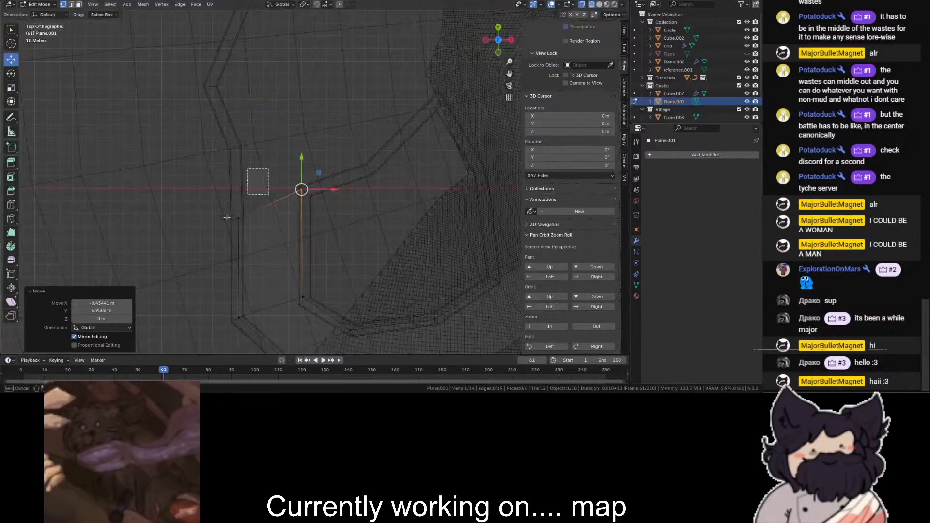
left_click_drag(226, 230, 302, 174)
key("e")
left_click(270, 128)
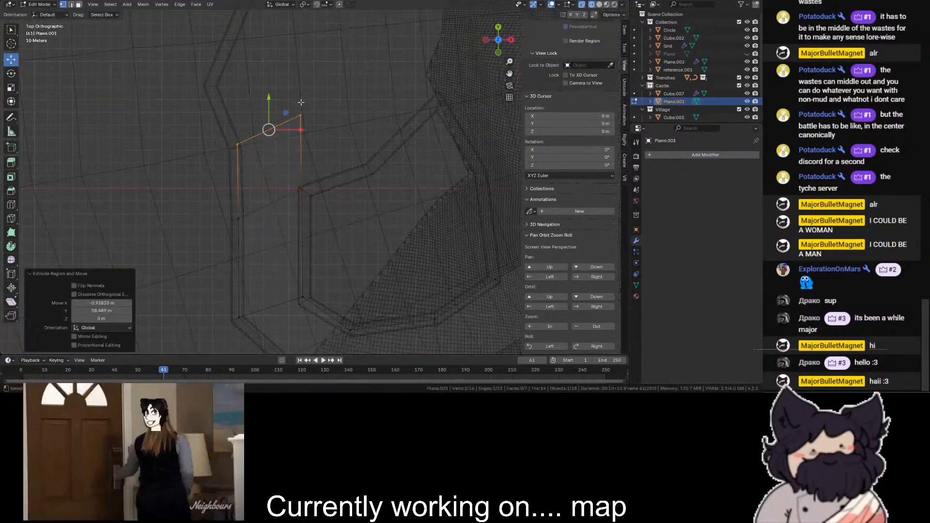
key("g")
left_click(271, 132)
- Extrude the new section's inner side edge twice along the enclosure's upper wall, up to the enclosure's peak
left_click_drag(284, 104, 317, 200)
key("e")
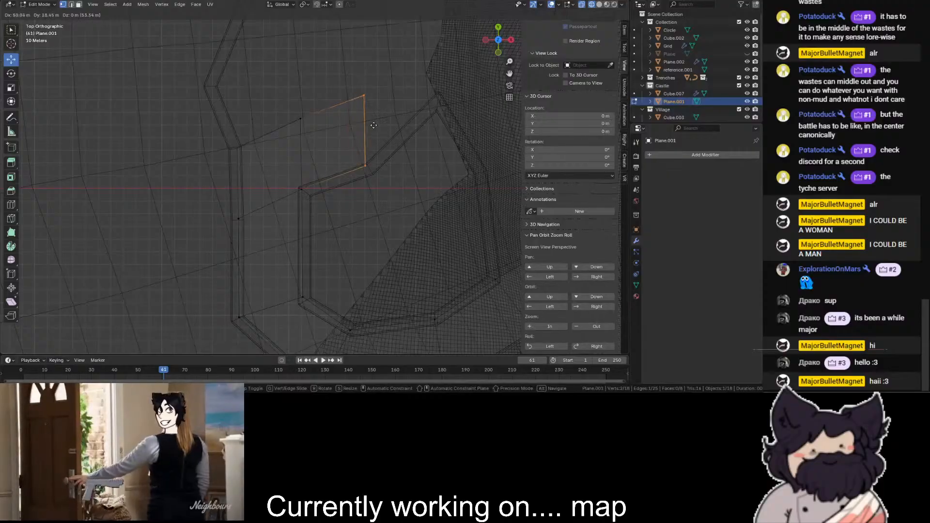
left_click(384, 115)
key("e")
left_click(423, 67)
- Adjust the vertices of the newly extruded sections so the floor follows the enclosure wall up to its peak
key("shift+z")
scroll(495, 71, "up", 3)
key("shift+z")
left_click_drag(273, 153, 404, 242)
left_click_drag(253, 234, 139, 319, "shift")
left_click_drag(273, 231, 127, 317)
key("ctrl+z")
left_click_drag(307, 221, 209, 289, "shift")
- Extrude the floor's upper row of edges about 50 m upward to the next bend of the outer wall
left_click_drag(189, 256, 65, 347, "shift")
key("e")
left_click(133, 176)
scroll(141, 178, "down", 2)
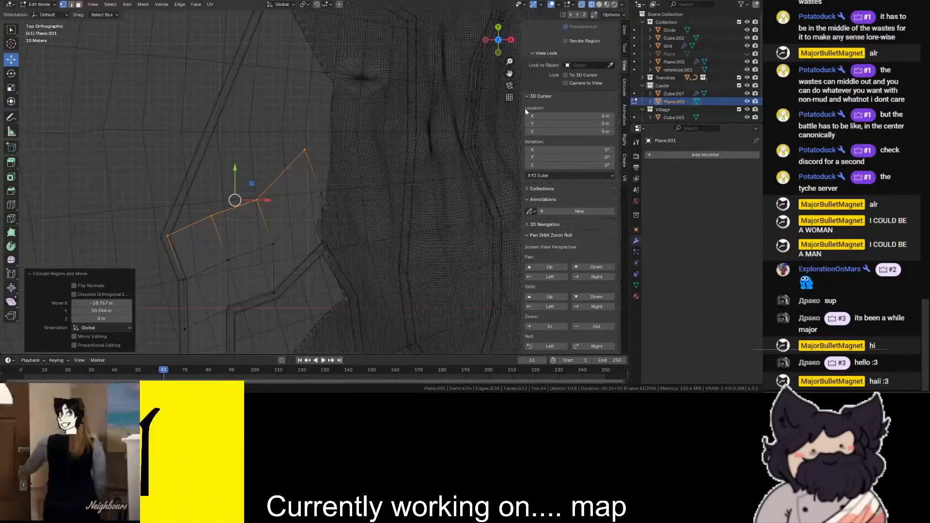
- Extrude the upper row further along the slanted outer wall and lower its inner end vertex to level the row
left_click_drag(510, 74, 466, 198)
key("e")
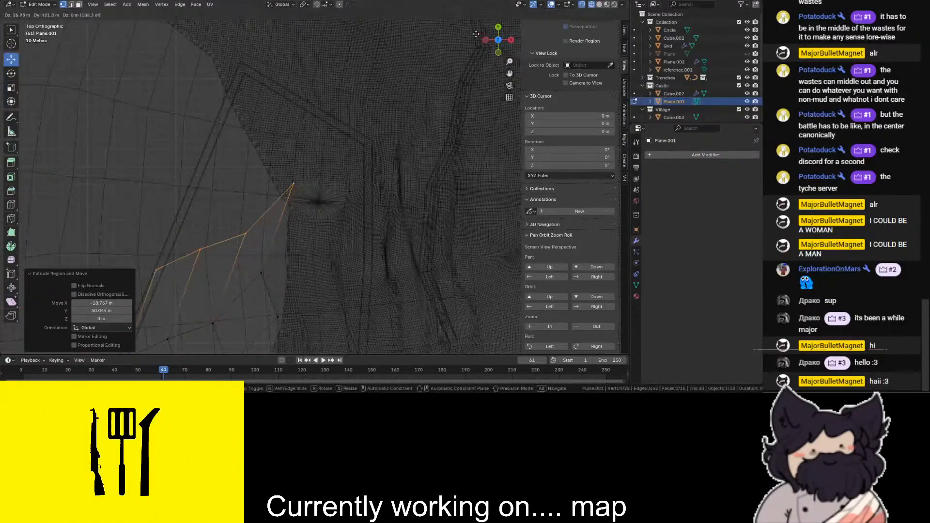
left_click(442, 8)
key("ctrl+z")
left_click(289, 184)
left_click_drag(260, 274, 282, 288)
left_click(300, 184)
left_click_drag(292, 188, 289, 237)
- Extrude another row of floor along the slanted outer wall and move its outer end vertex onto the wall
left_click_drag(347, 192, 117, 287)
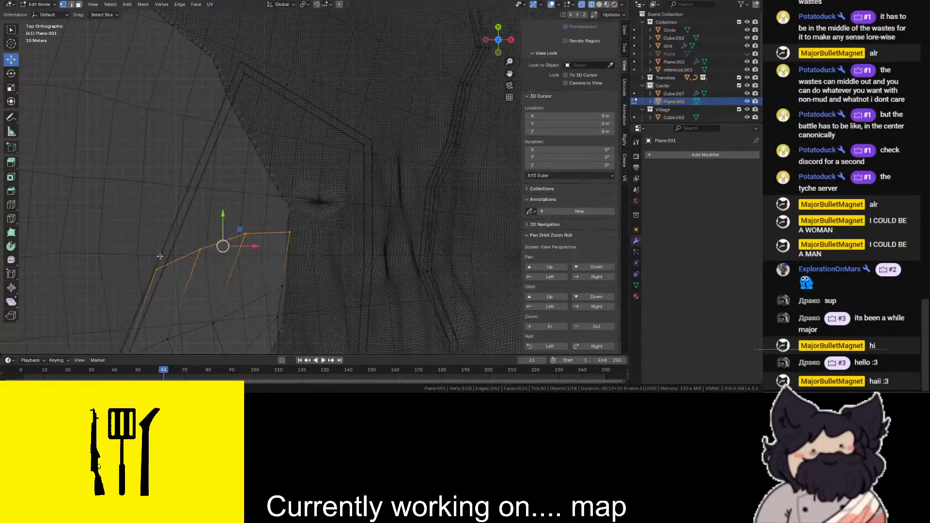
key("shift+z")
key("e")
left_click(219, 163)
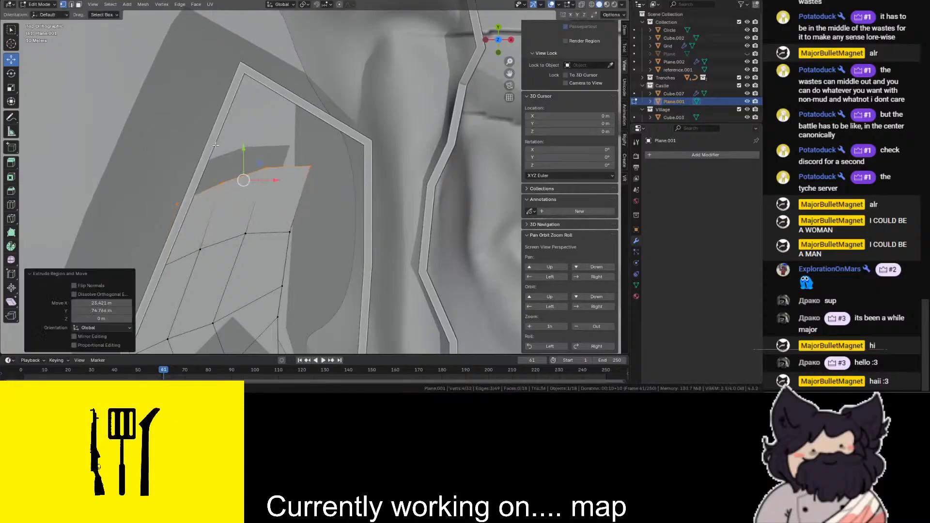
key("g")
key("shift+z")
left_click_drag(248, 181, 179, 232)
key("ctrl+z")
left_click_drag(281, 149, 191, 213)
key("b")
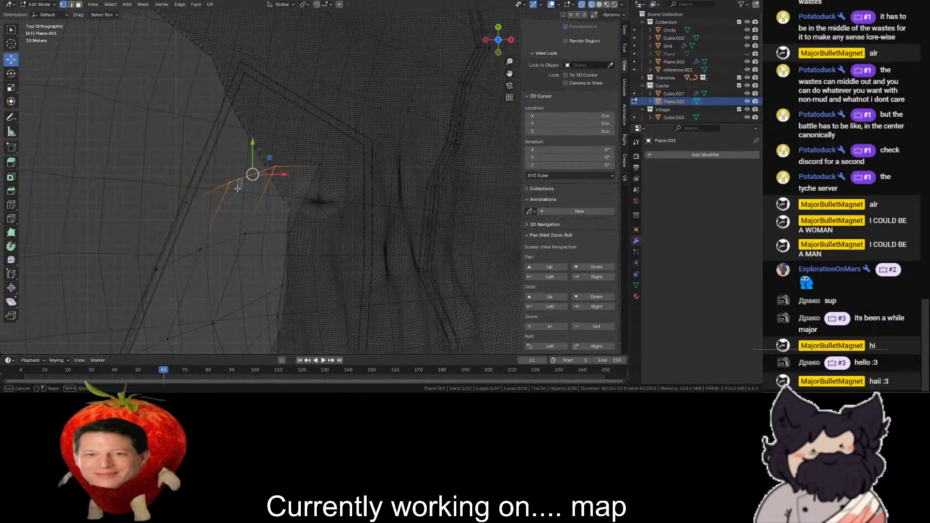
key("ctrl+z")
- Even out the remaining vertices of the new row and fit the row below it to the slanted outer wall
left_click_drag(246, 176, 241, 194)
left_click_drag(348, 143, 232, 214)
left_click_drag(297, 175, 296, 184)
left_click_drag(370, 153, 293, 195)
left_click_drag(318, 175, 265, 260)
left_click_drag(233, 231, 198, 257)
scroll(260, 278, "down", 4)
scroll(259, 278, "up", 5)
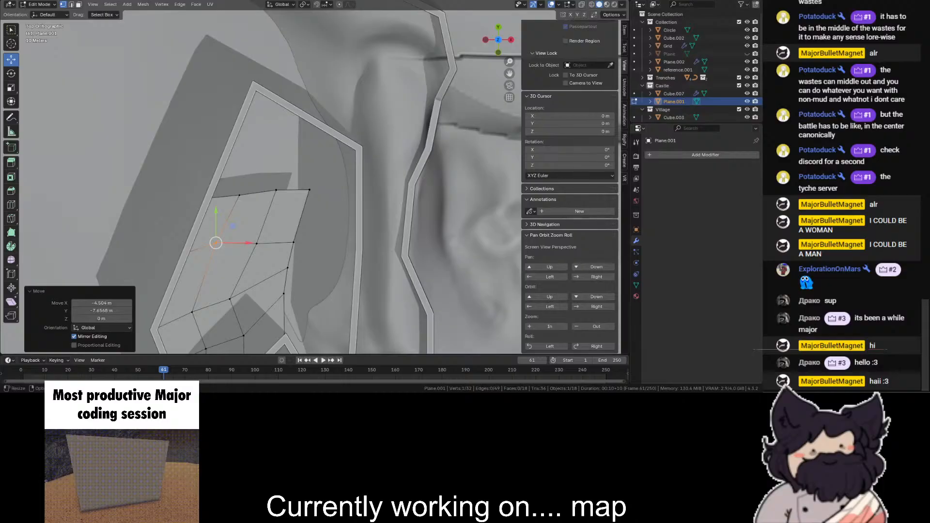
- Extrude the leading row twice toward the outer wall's upper corner and shift a vertex of the newest row inward
scroll(301, 121, "up", 1)
key("shift+z")
left_click_drag(333, 146, 107, 232)
key("e")
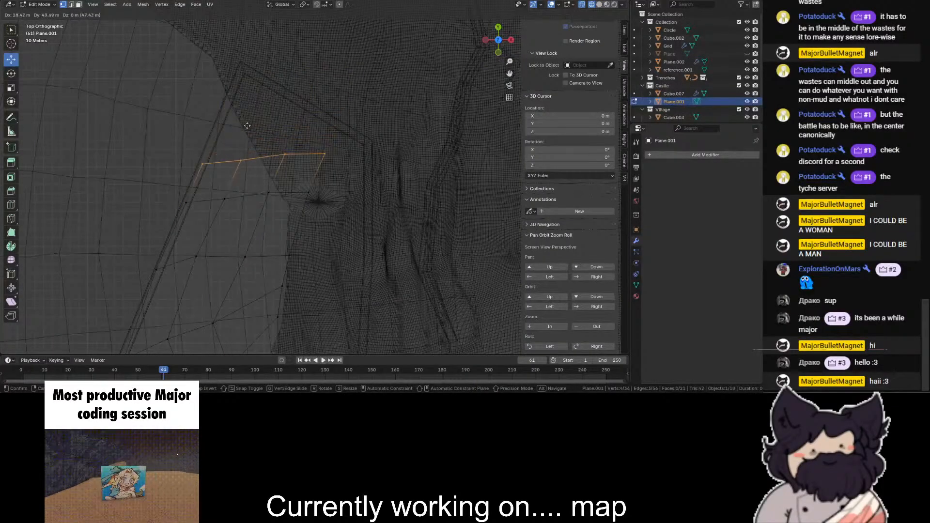
left_click(264, 155)
key("e")
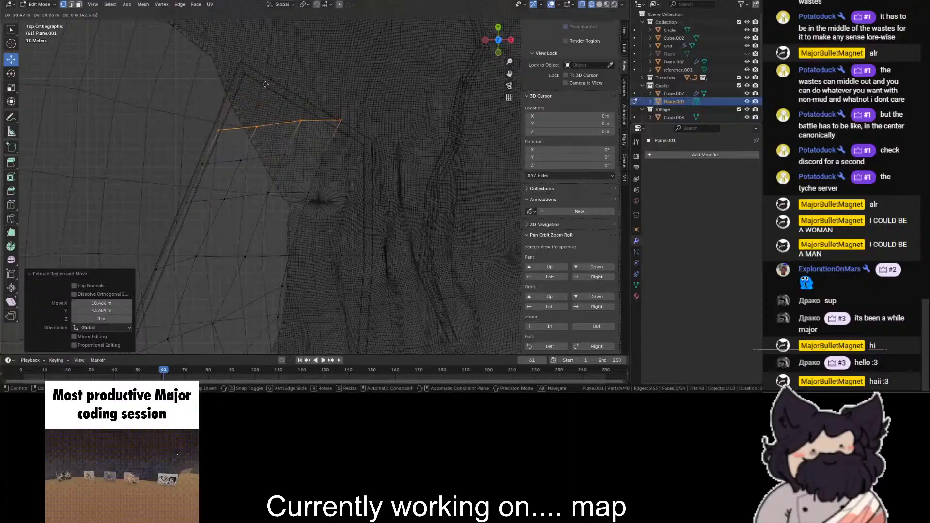
left_click(264, 87)
scroll(265, 89, "up", 2)
left_click(291, 94)
key("g")
left_click(251, 92)
- Extrude three vertices of the leading row toward the upper corner and pull the overshooting end vertex back to the wall
left_click_drag(244, 89, 168, 121)
key("e")
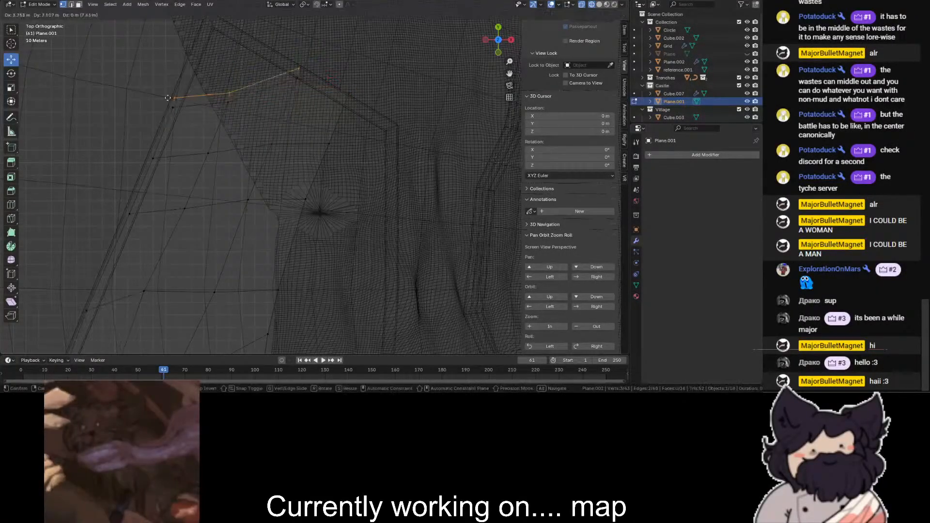
left_click(196, 31)
scroll(199, 32, "down", 1)
left_click(321, 31)
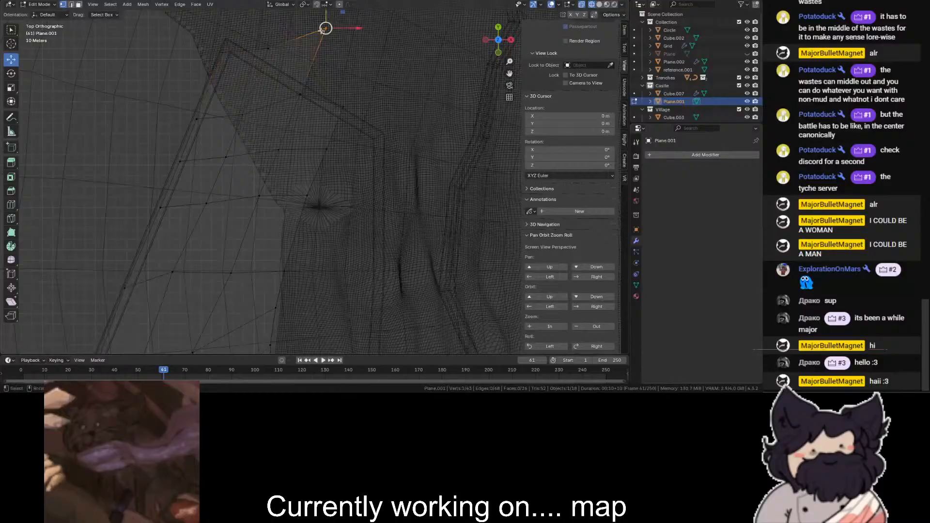
left_click_drag(274, 81, 275, 81)
key("g")
left_click(262, 65)
- Move the other new vertices along the slanted outer wall and into its upper corner
key("g")
left_click(223, 55)
key("g")
left_click(222, 65)
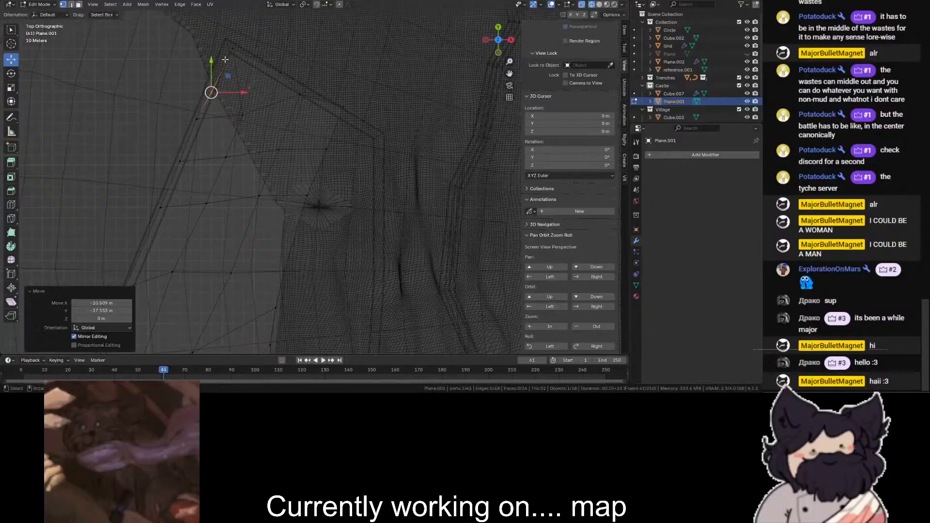
left_click_drag(221, 61, 221, 62)
key("shift+z")
key("g")
left_click(219, 57)
- Adjust the floor's inner side vertices below the upper corner to follow the descending wall
key("shift+z")
left_click_drag(354, 71, 331, 125)
key("shift+z")
key("g")
left_click(347, 113)
key("shift+z")
left_click(327, 149, "shift")
left_click(308, 195, "shift")
scroll(392, 171, "down", 1)
- Extrude the floor's open inner side toward the opposite wall, about 32 m in X and -21 m in Y
scroll(391, 171, "down", 1)
middle_click_drag(391, 171, 364, 90, "shift")
left_click_drag(335, 105, 245, 247)
key("g")
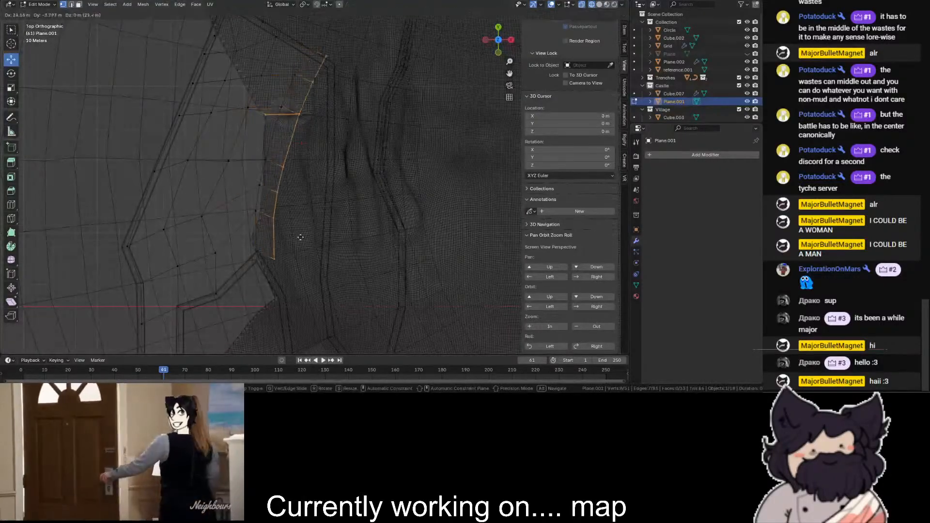
right_click(227, 90)
key("shift+z")
key("g")
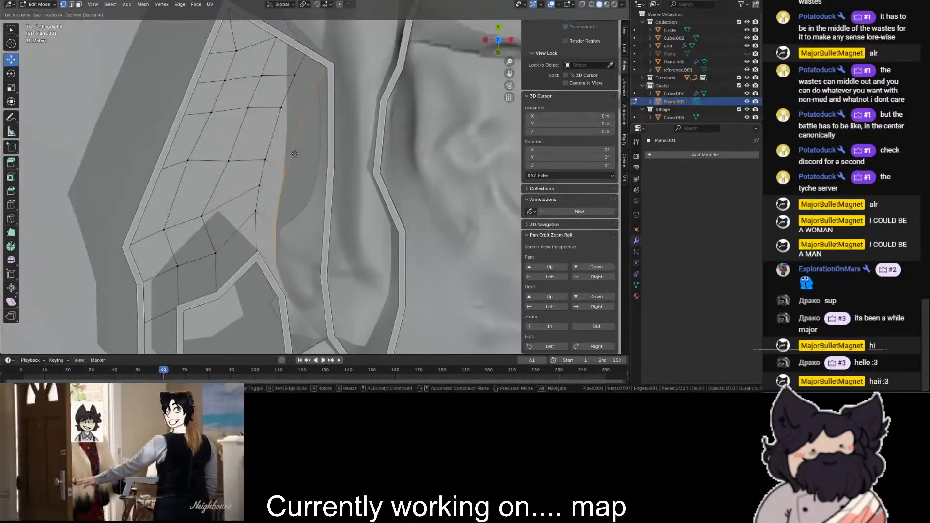
left_click(299, 155)
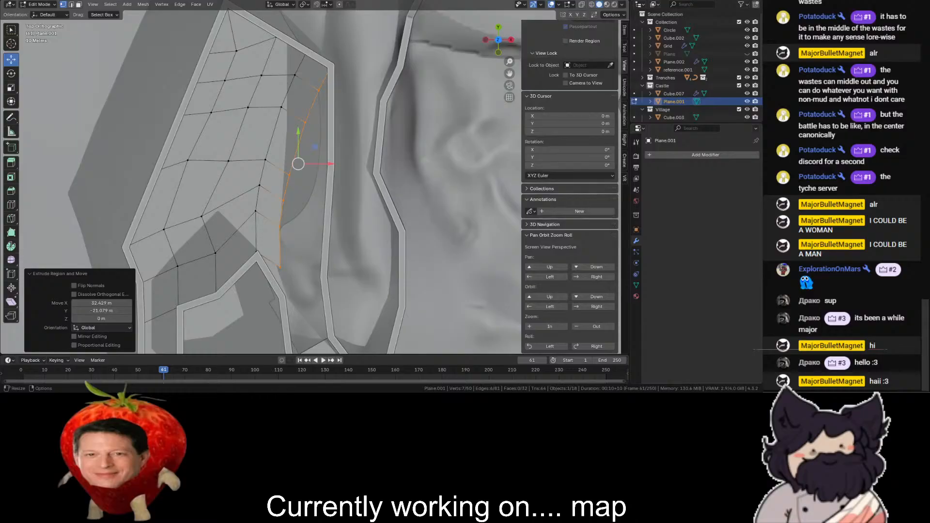
- Move the upper vertices of the newly extruded side onto the opposite passage wall
key("shift+z")
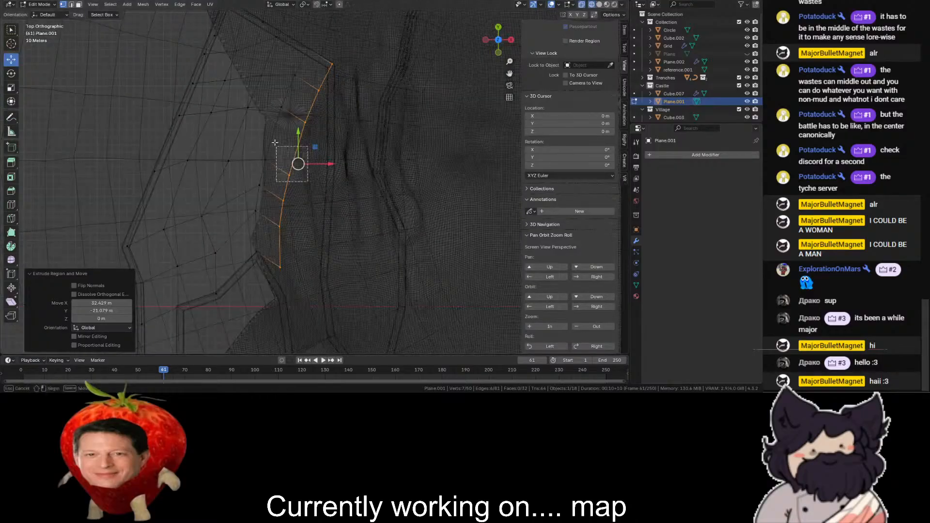
left_click_drag(277, 147, 277, 146)
mouse_move(320, 89)
left_mouse_down()
mouse_move(311, 106)
mouse_move(330, 99)
left_mouse_up()
left_click_drag(330, 99, 333, 189)
key("ctrl+z")
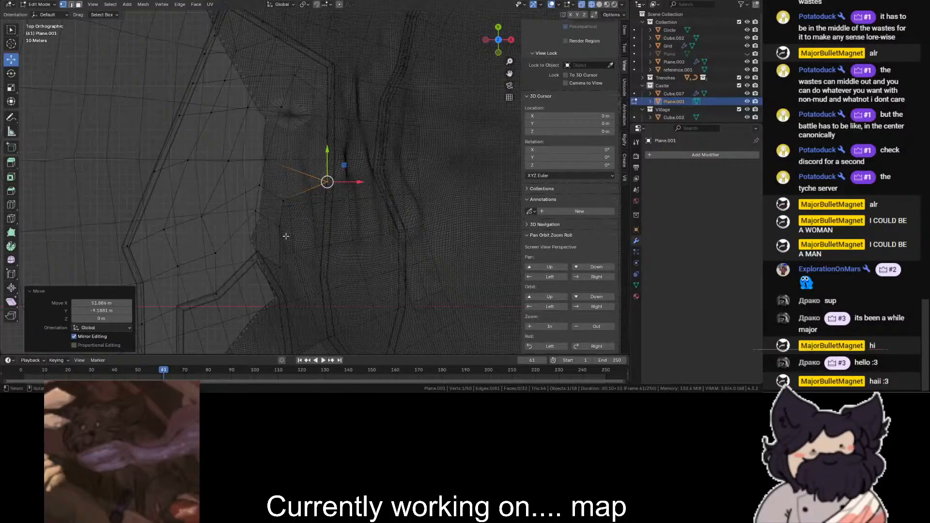
- Move the next two vertices down the extruded side onto the opposite passage wall
left_click(288, 198)
key("g")
left_click(332, 208)
left_click(274, 234)
key("alt+z")
key("g")
left_click(327, 234)
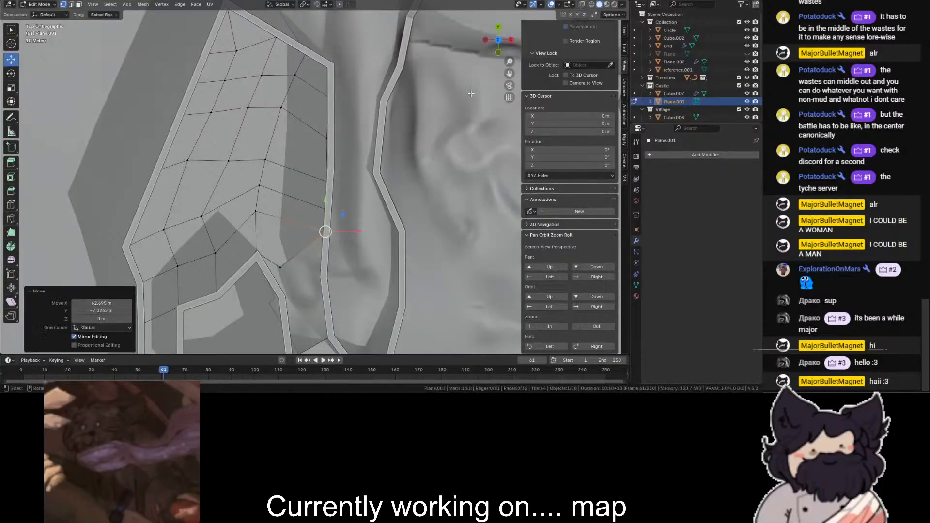
- Move the extruded side's lowest vertex onto the bend of the enclosure wall below its peak
left_click_drag(509, 77, 509, 4)
scroll(370, 81, "up", 1)
key("shift+z")
scroll(370, 81, "up", 1)
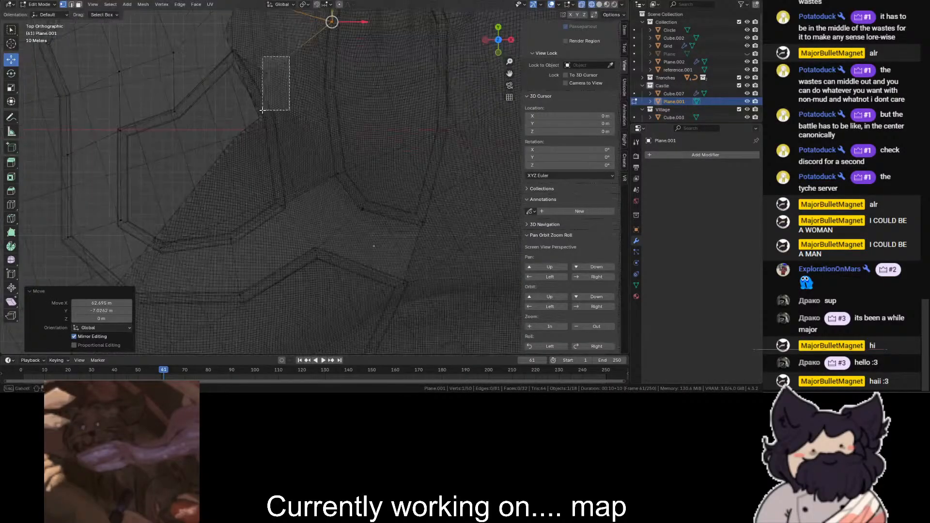
left_click(263, 77)
key("g")
left_click(262, 115)
scroll(264, 116, "down", 1)
left_click(328, 49, "shift")
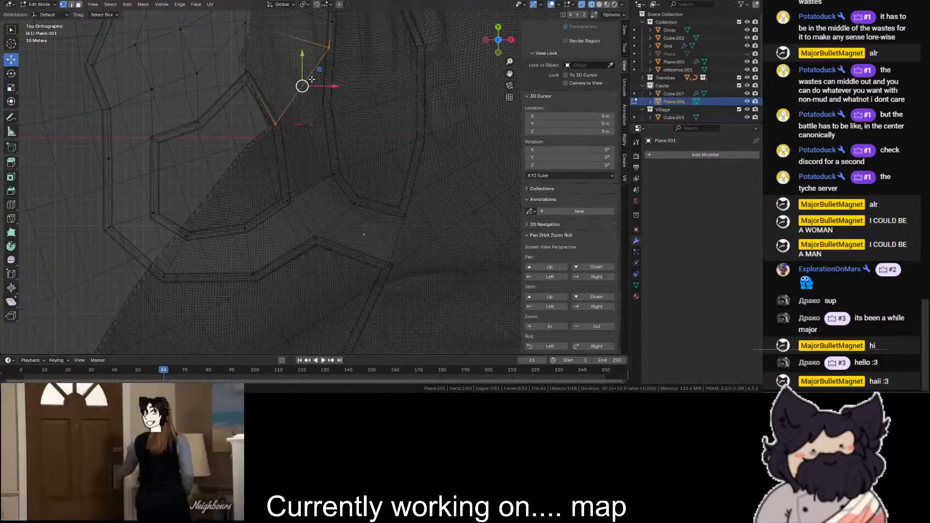
left_click(271, 123)
key("g")
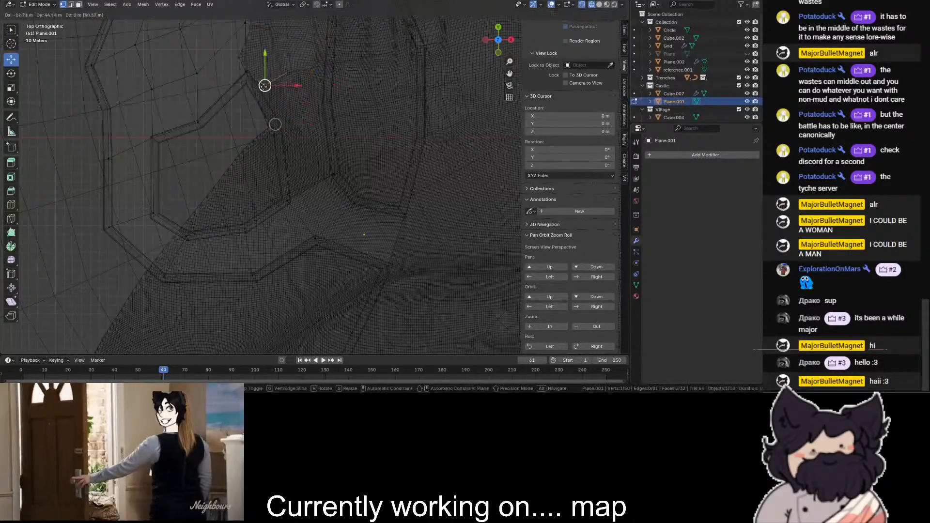
left_click(276, 126)
- Extrude the floor's lower end edge down the passage and move its enclosure-side vertex to the passage wall's lower corner
left_click(328, 49, "shift")
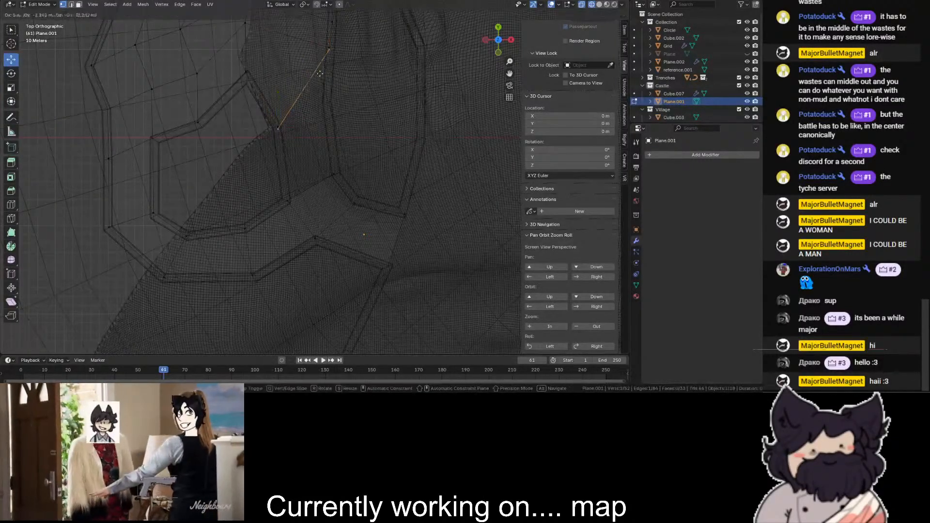
key("e")
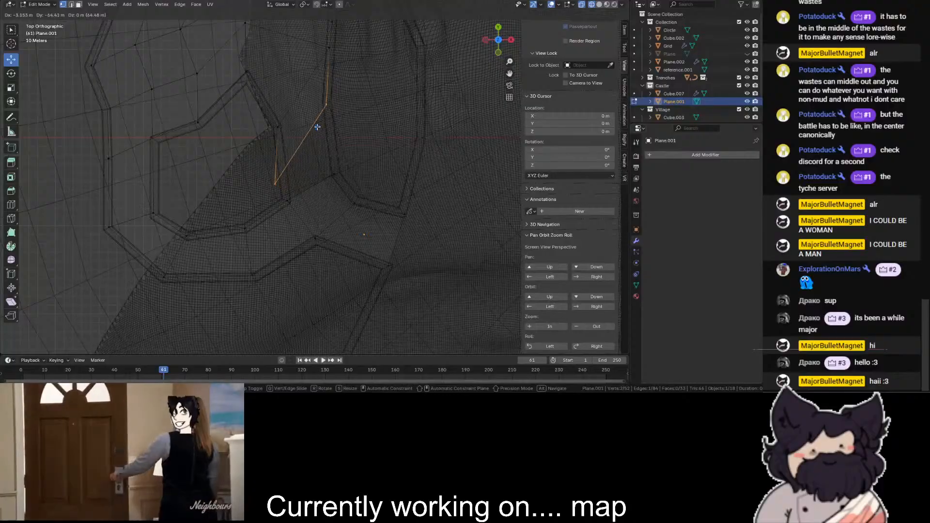
left_click(317, 127)
scroll(310, 134, "up", 2)
key("shift+z")
key("shift+z")
- Align the moved vertex with the existing floor vertex at the passage wall's lower corner and merge them
key("shift+z")
left_click(258, 186)
key("g")
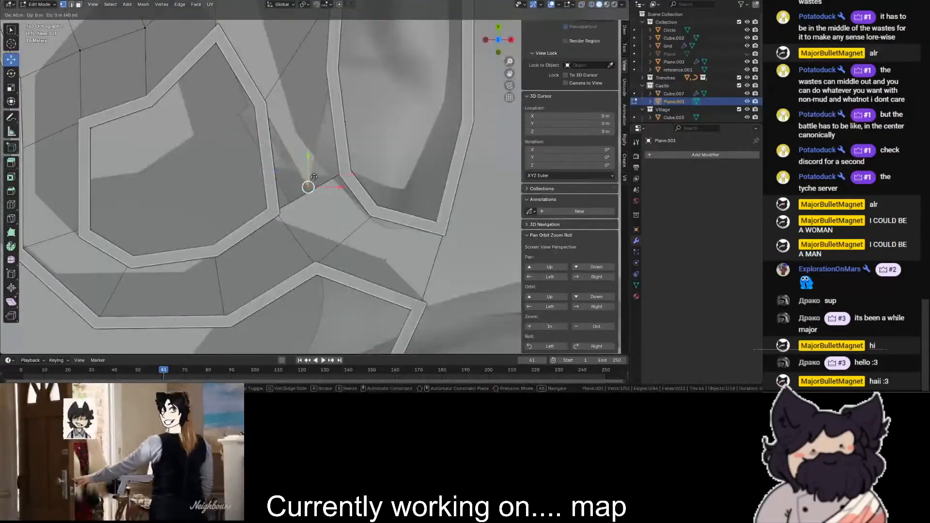
left_click(349, 169)
key("shift+z")
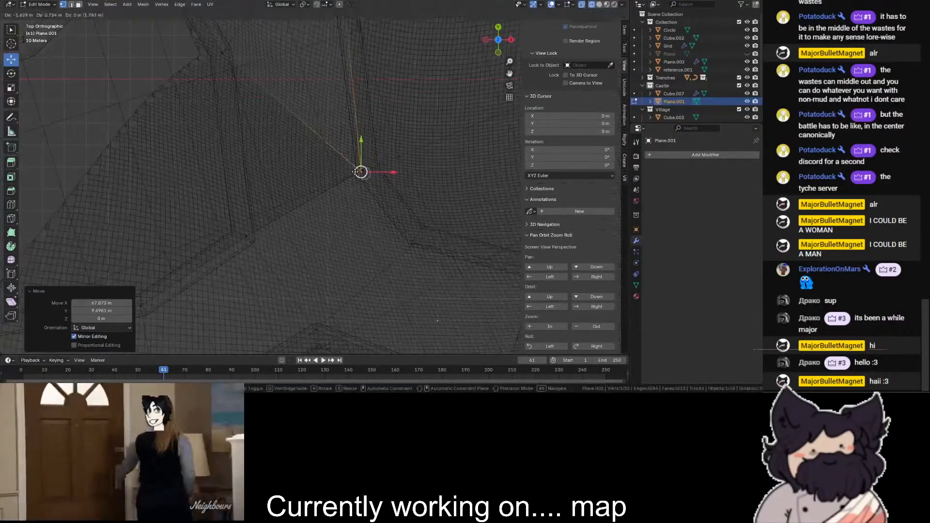
scroll(418, 174, "up", 2)
- Close the remaining gap in the floor between the enclosure wall and the passage wall's lower corner
key("shift+z")
key("shift+z")
left_click(403, 172)
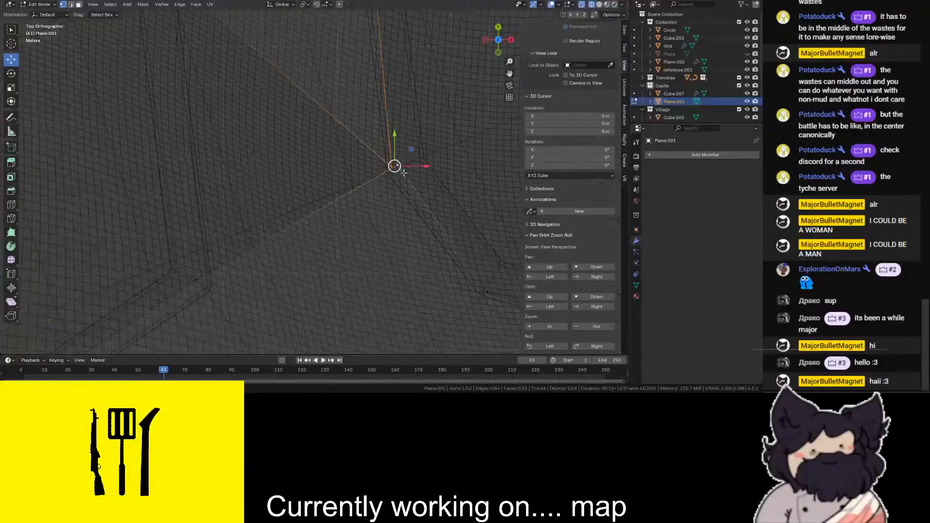
key("m")
left_click(436, 147)
scroll(226, 66, "down", 3)
left_click_drag(203, 85, 204, 86)
key("e")
left_click(166, 113)
left_click(248, 232, "shift")
key("m")
left_click(323, 178)
key("shift+z")
left_click(437, 117)
scroll(437, 116, "down", 7)
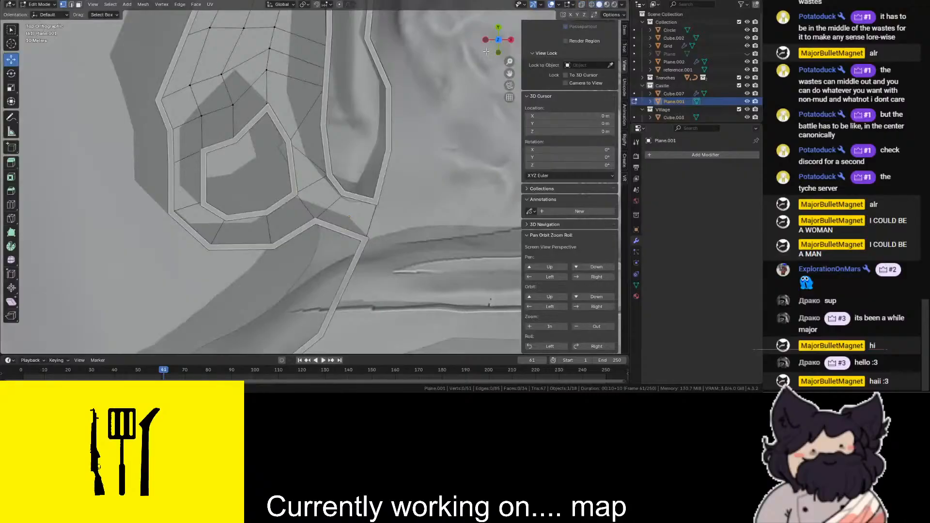
- Try to cut a new edge across the floor beside the enclosure with the Knife tool
left_click_drag(511, 43, 19, 199)
left_click(11, 219)
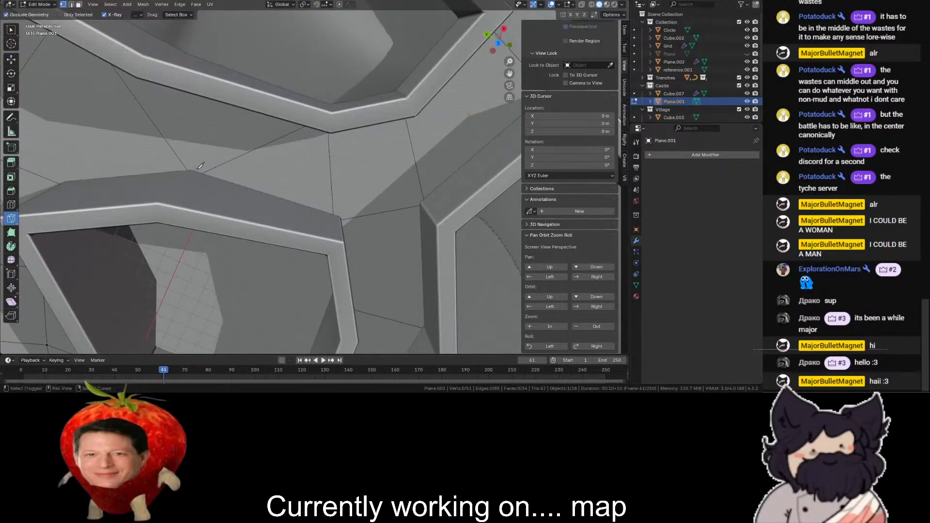
key("shift+z")
left_click(208, 92)
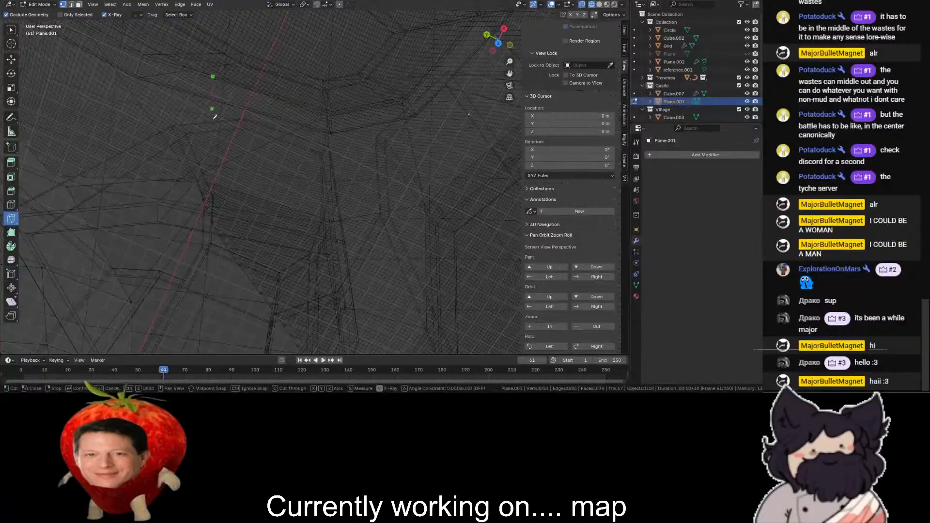
left_click(193, 177)
key("Return")
key("shift+z")
- Cut a new edge across the floor with the Knife tool, from the long curved wall to the nearby corner of the enclosure
key("shift+z")
key("ctrl+z")
key("shift+z")
left_click_drag(489, 39, 498, 38)
key("shift+z")
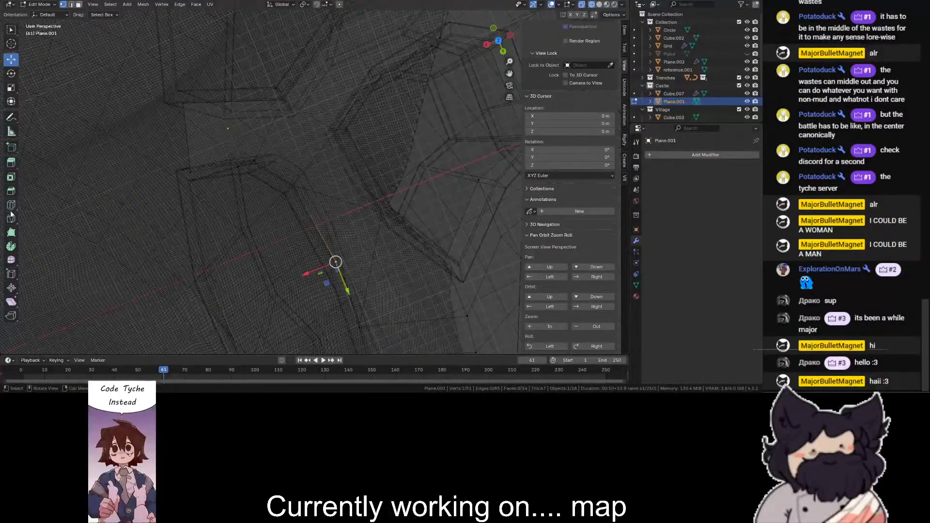
left_click(337, 260)
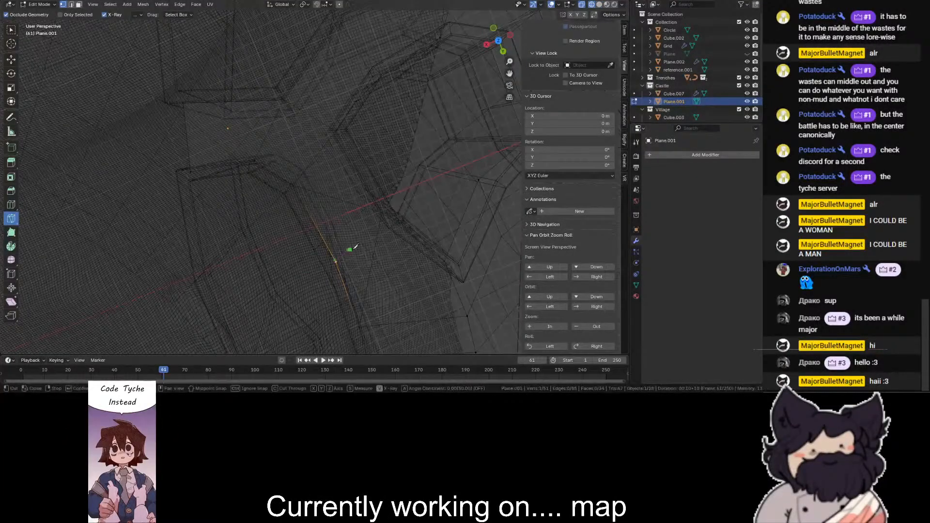
scroll(345, 264, "up", 2)
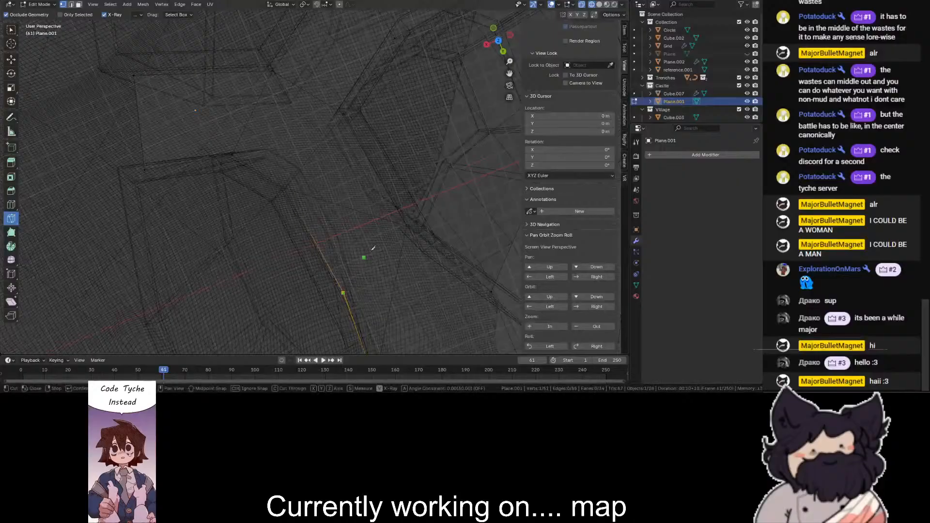
left_click(407, 225)
key("Return")
key("shift+z")
scroll(402, 159, "down", 4)
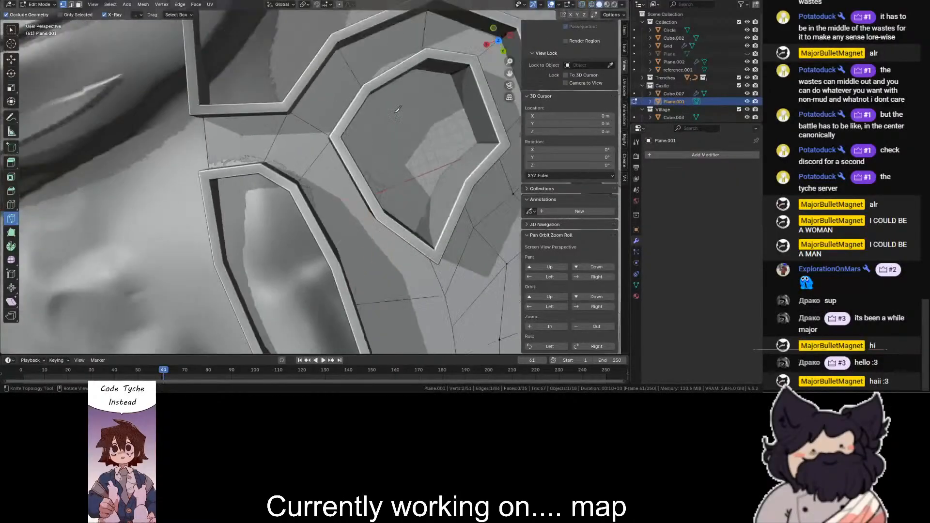
- Try to move the floor's outer end edge at the mouth of the passage with the Move tool, and undo it
mouse_move(499, 41)
left_mouse_down()
mouse_move(572, 14)
mouse_move(661, 2)
left_mouse_up()
scroll(114, 332, "up", 3)
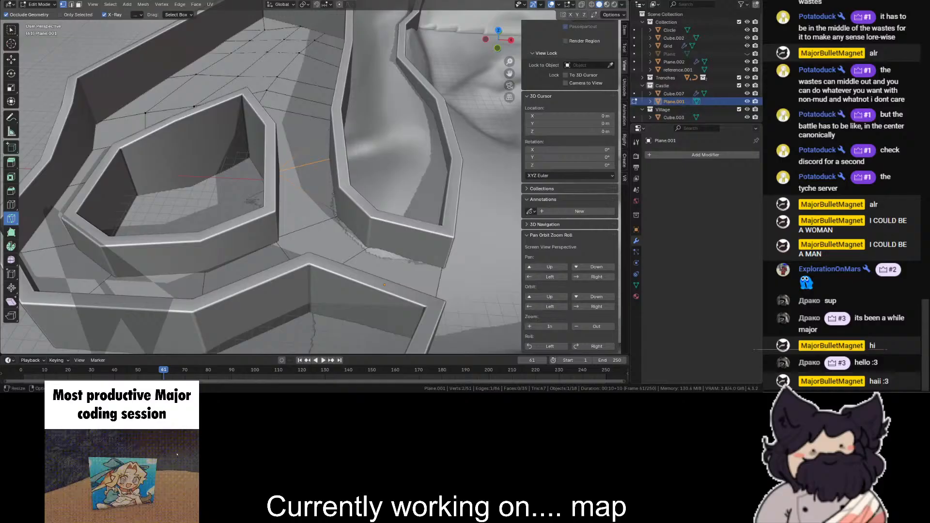
left_click(11, 59)
scroll(378, 228, "down", 1)
key("shift+z")
scroll(388, 233, "up", 3)
key("shift+z")
key("shift+z")
key("shift+z")
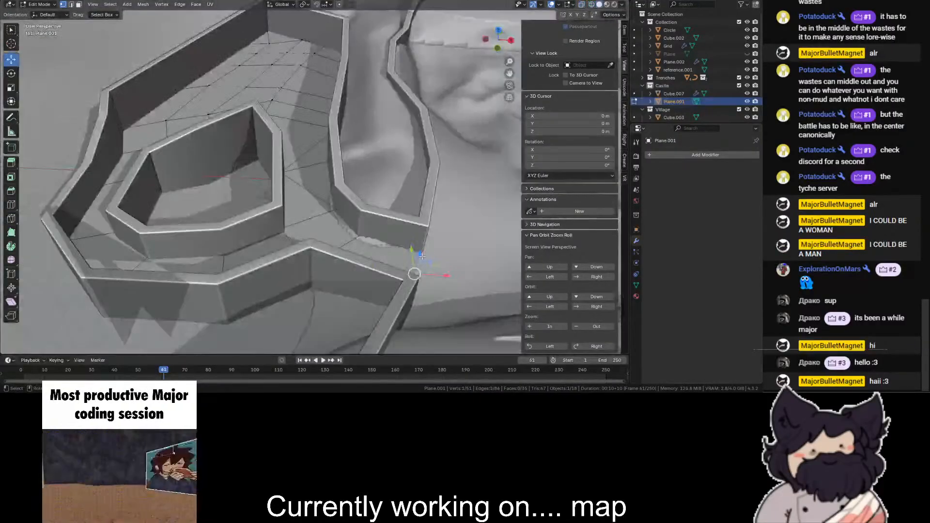
left_click(422, 257, "shift")
middle_click_drag(422, 257, 289, 167, "shift")
scroll(289, 167, "up", 3)
left_click_drag(303, 204, 333, 209)
key("ctrl+z")
- Select the whole floor except its outer end vertices at the passage mouth and raise it along Z
scroll(315, 198, "down", 3)
key("shift+z")
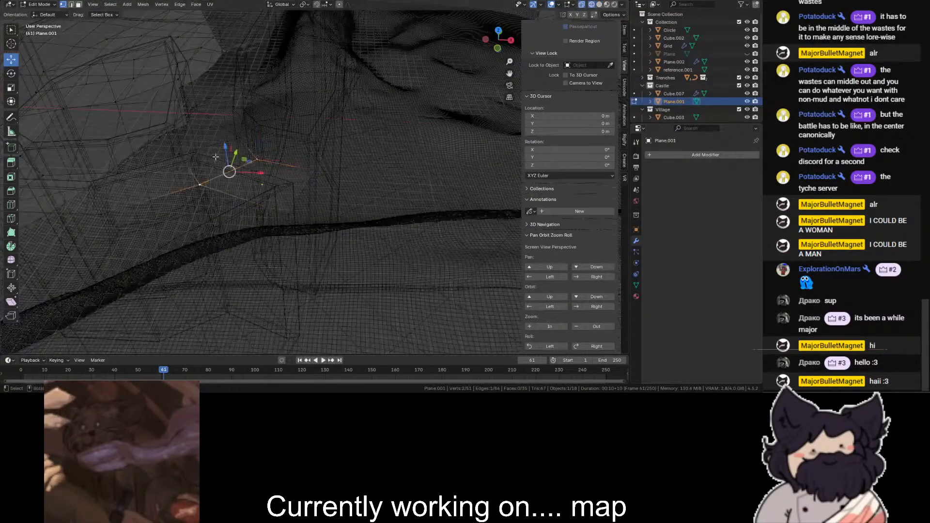
middle_click_drag(214, 161, 449, 44)
left_click(500, 35)
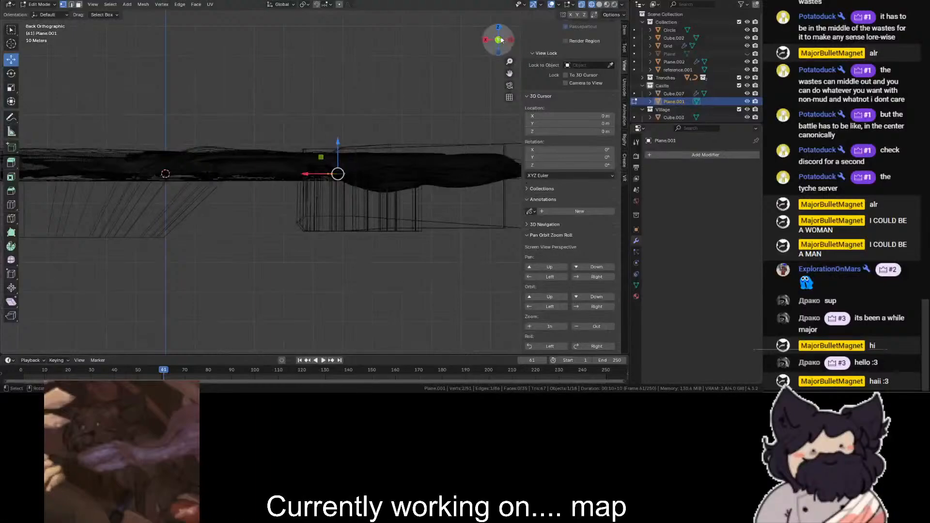
left_click(499, 27)
scroll(199, 51, "up", 2)
left_click_drag(200, 51, 318, 141)
scroll(160, 155, "up", 5)
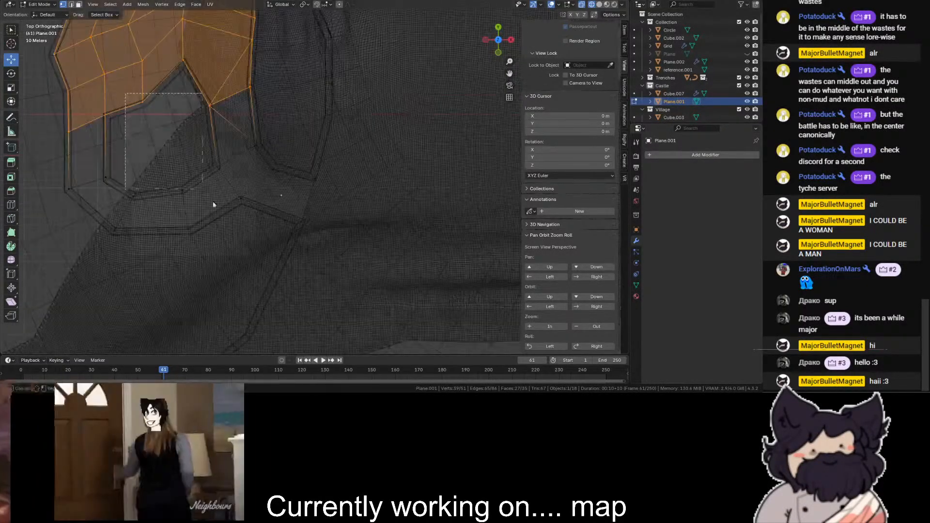
left_click_drag(273, 237, 62, 99, "shift")
key("shift+z")
mouse_move(271, 194)
middle_mouse_down()
mouse_move(164, 141)
mouse_move(483, 51)
middle_mouse_up()
key("g")
key("z")
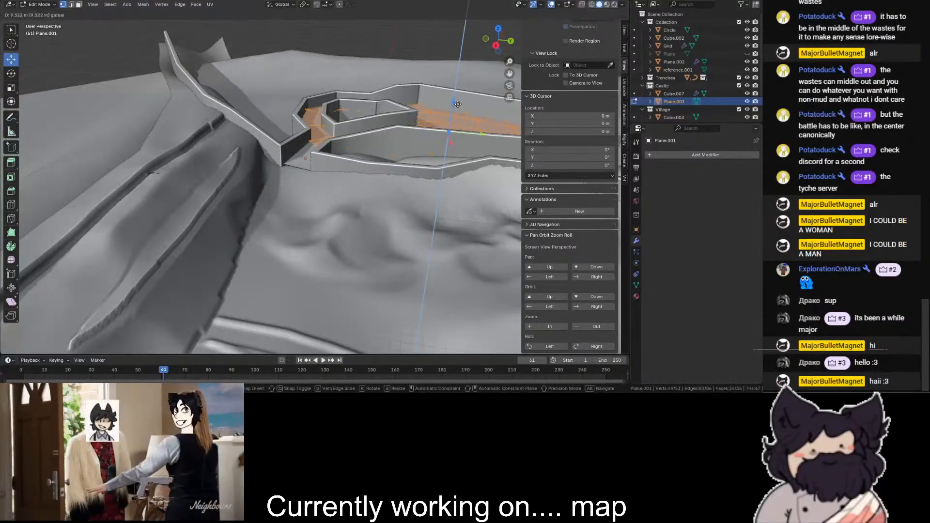
left_click_drag(459, 104, 458, 103)
- Extrude the floor's outer end edge down onto the terrain outside the passage and widen the new edge along Y
scroll(315, 145, "up", 5)
key("shift+z")
left_click(244, 147)
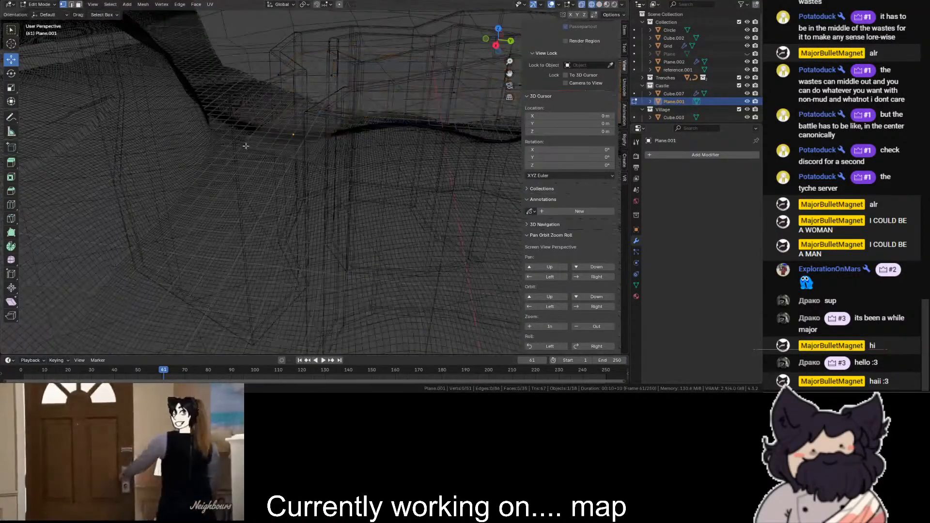
key("shift+z")
key("shift+z")
left_click(306, 162, "shift")
key("e")
left_click(302, 184)
key("shift+z")
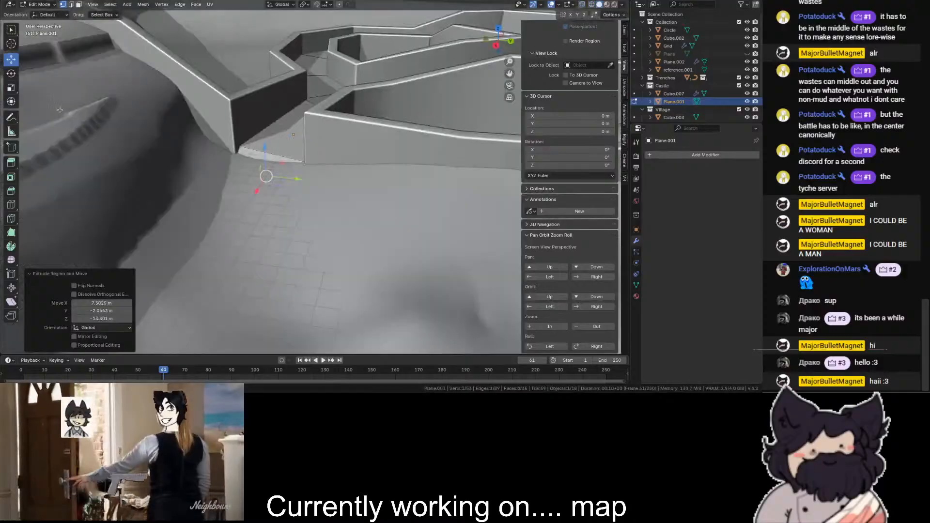
left_click(11, 87)
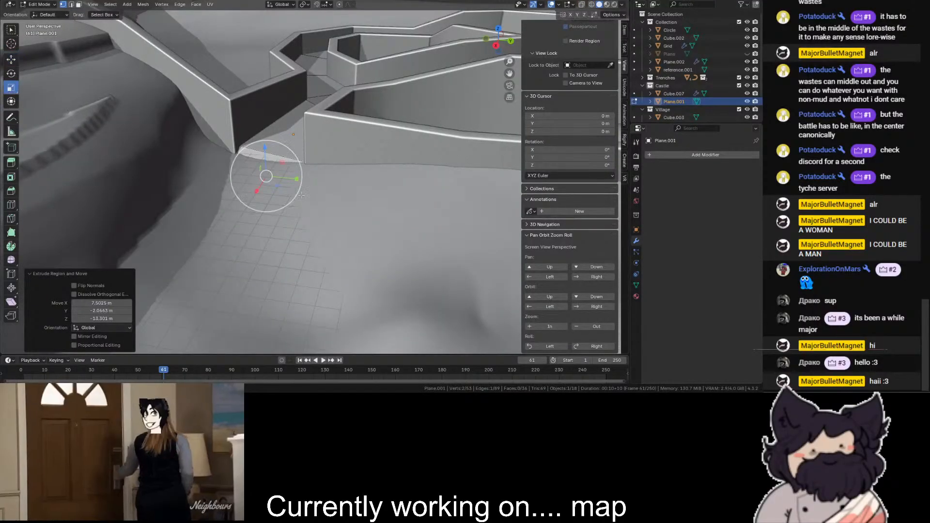
left_click_drag(287, 178, 310, 181)
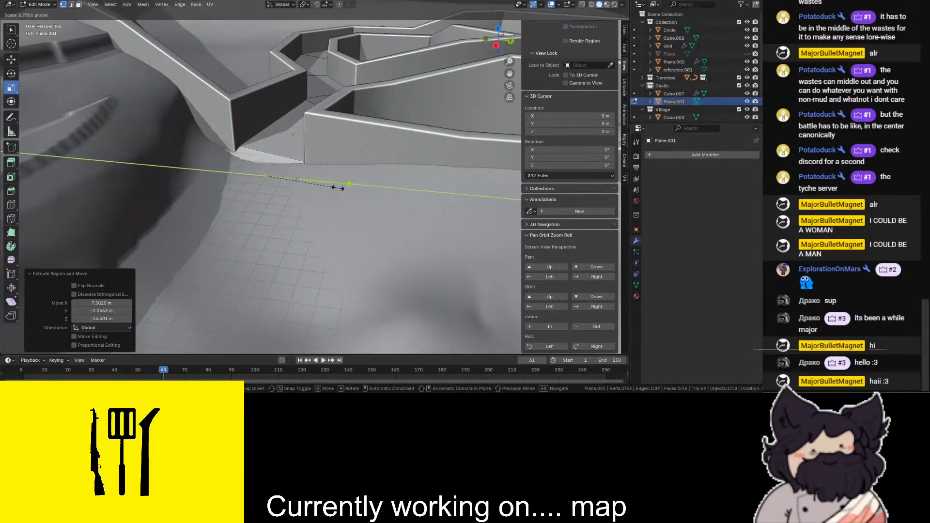
left_click_drag(363, 194, 364, 194)
- Try to extrude the side edge of the new ramp outside the passage mouth, and undo it
left_click(172, 137)
key("shift+z")
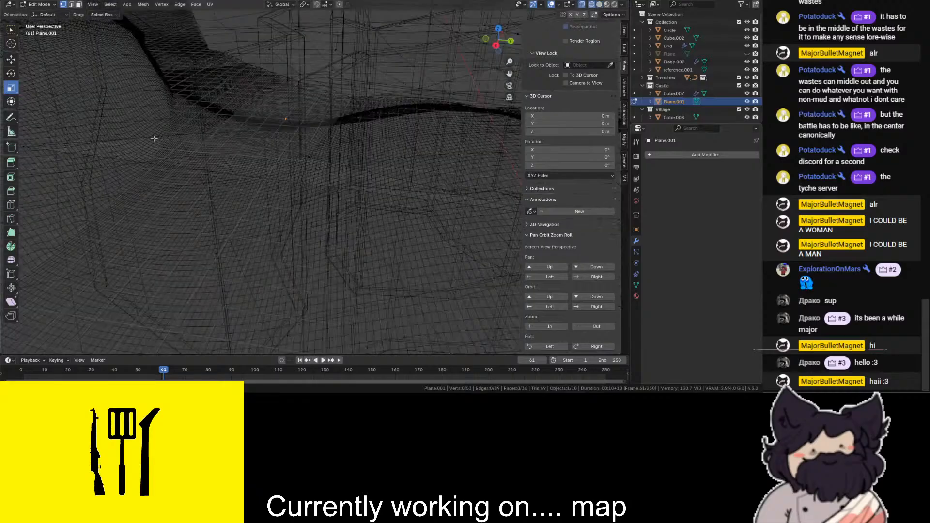
key("shift+z")
left_click(106, 151)
key("shift+z")
left_click(241, 138, "shift")
key("shift+z")
key("e")
left_click(222, 113)
key("ctrl+z")
- From the top view, extrude the ramp's side edges beneath the outer wall beside the passage mouth
left_click(499, 33)
left_click(499, 27)
key("shift+z")
left_click(239, 198, "shift")
key("e")
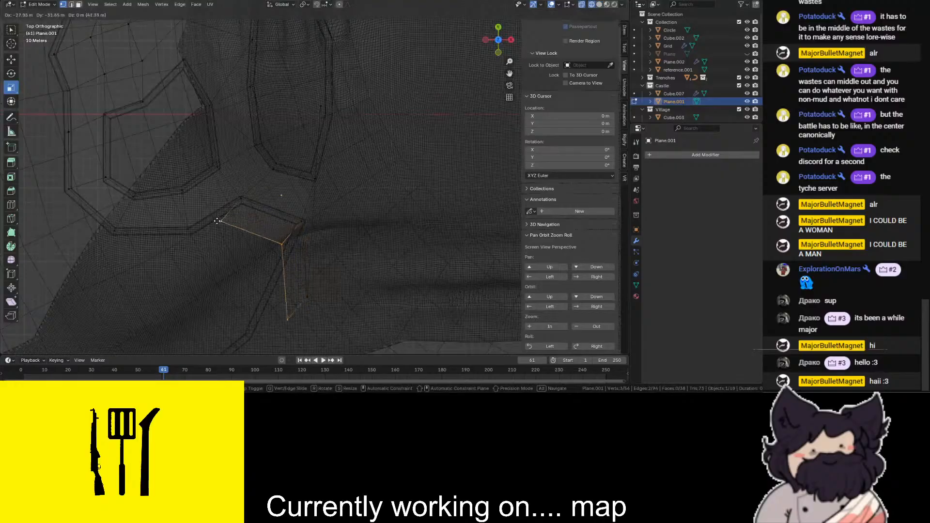
left_click(218, 227)
- Move the ramp's far corner vertices individually so the ramp fans out from the passage mouth around the wall corner
key("shift+z")
key("shift+z")
left_click(305, 296)
key("shift+z")
key("shift+z")
left_click(286, 326)
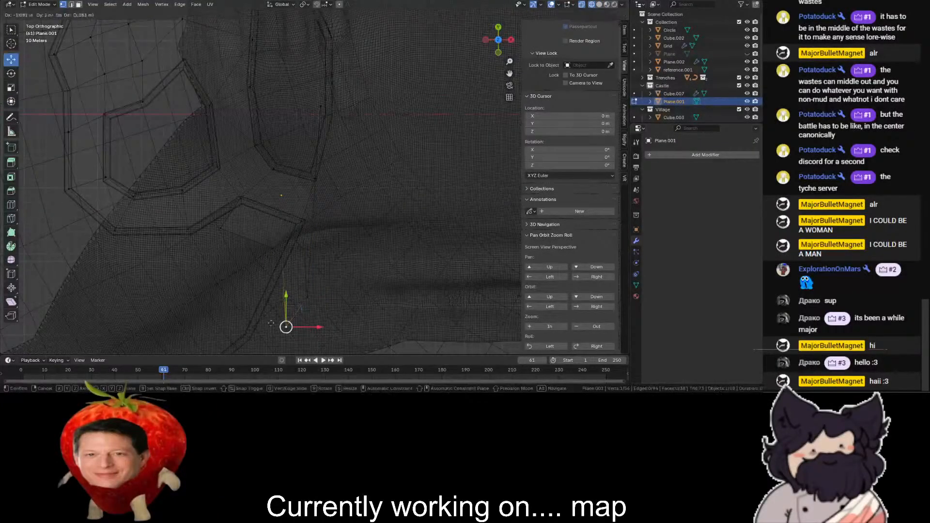
key("g")
left_click(252, 276)
key("shift+z")
key("shift+z")
key("g")
key("shift+z")
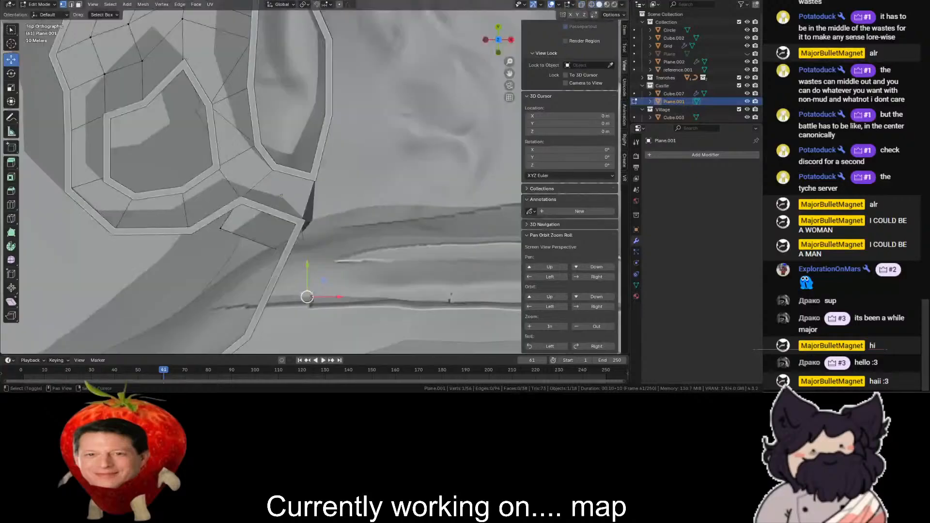
left_click(386, 286)
left_click(492, 56)
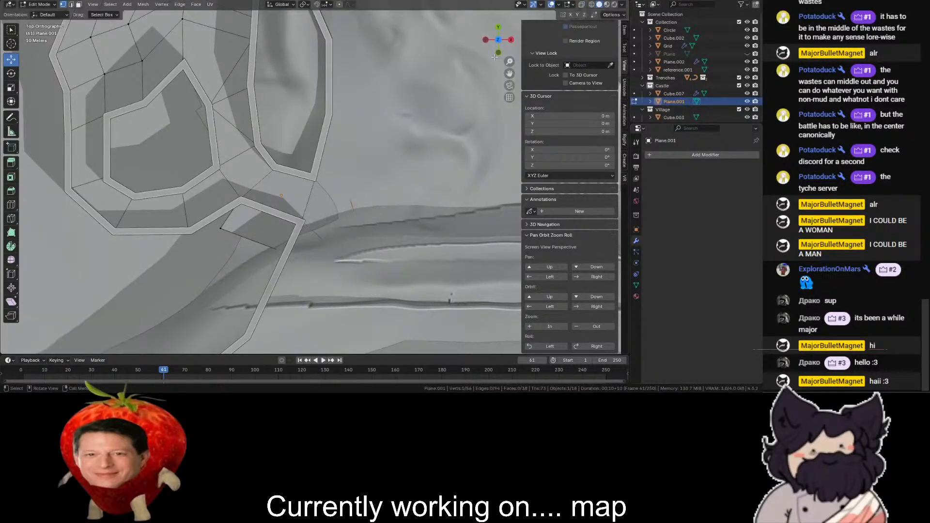
left_click_drag(483, 37, 482, 38)
left_click_drag(490, 46, 427, 20)
scroll(478, 54, "up", 5)
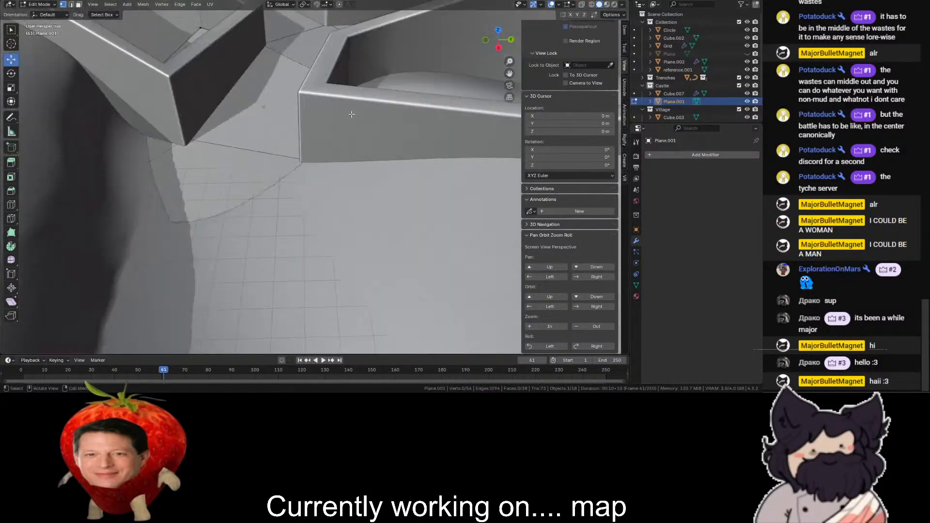
scroll(248, 202, "down", 4)
left_click_drag(512, 71, 329, 210)
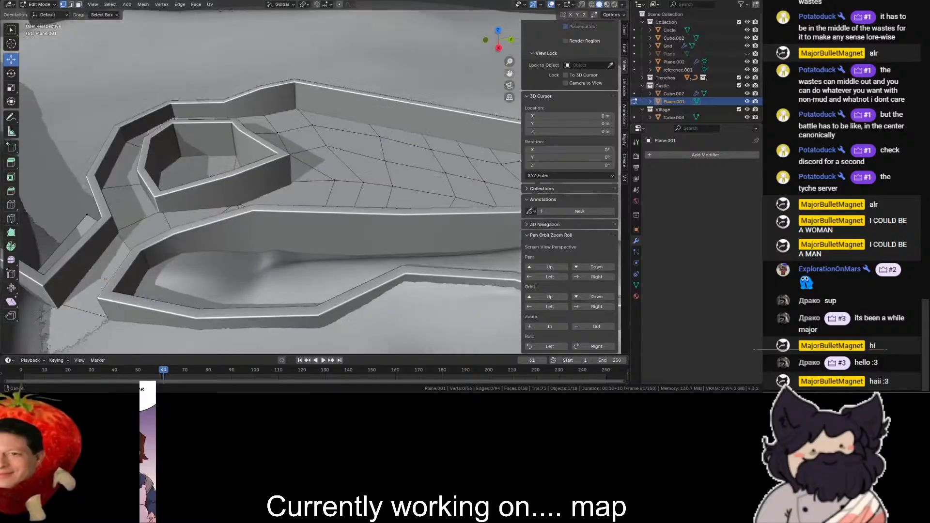
- Select the floor around the enclosure and across the wide courtyard, leaving out the passage end, and raise it along Z
left_click(498, 28)
key("alt+z")
left_click_drag(155, 194, 276, 323)
key("shift+z")
left_click_drag(502, 45, 459, 58)
scroll(458, 58, "up", 4)
key("shift+z")
left_click_drag(434, 93, 170, 260, "shift")
key("shift+z")
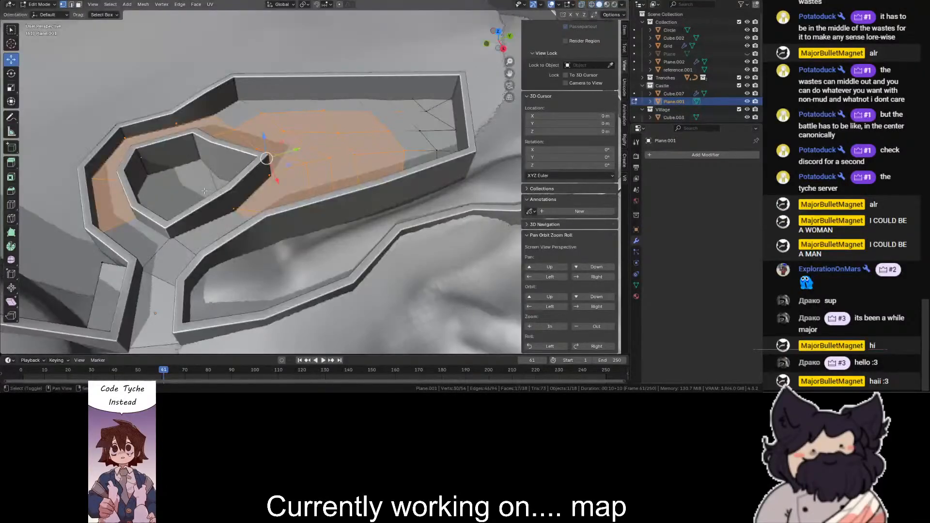
key("shift+z")
key("shift+z")
key("shift+z")
scroll(453, 131, "down", 1)
left_click_drag(485, 62, 297, 206, "shift")
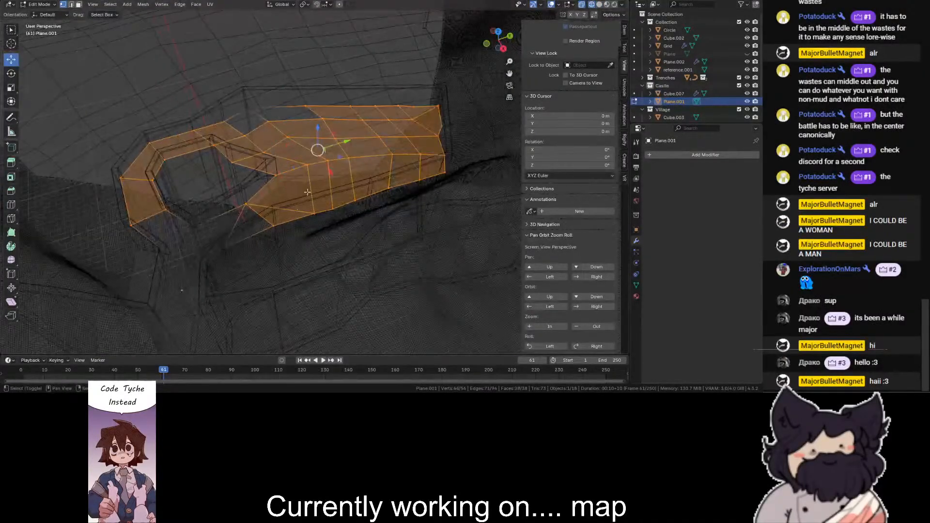
key("shift+z")
key("g")
key("z")
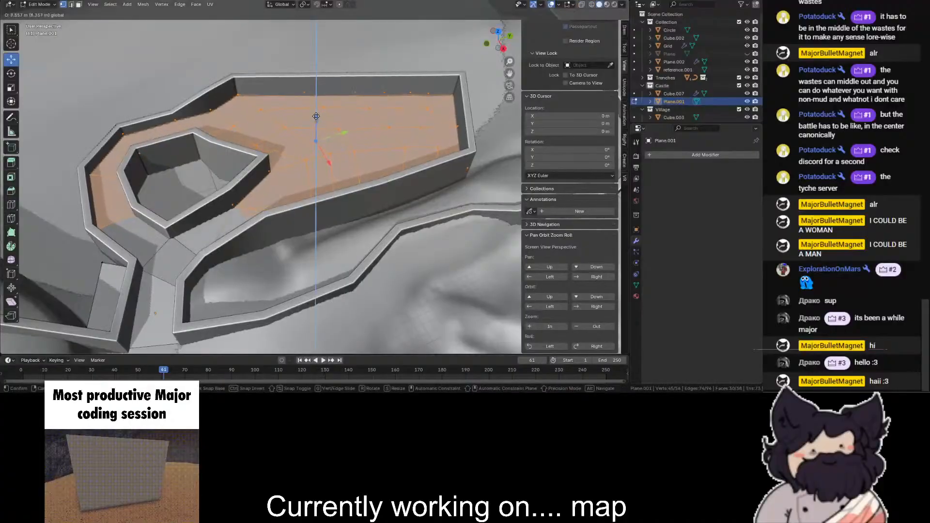
left_click(317, 115)
- Undo the last floor raise and lift the same selected floor area again along Z
key("shift+z")
left_click_drag(150, 180, 130, 190)
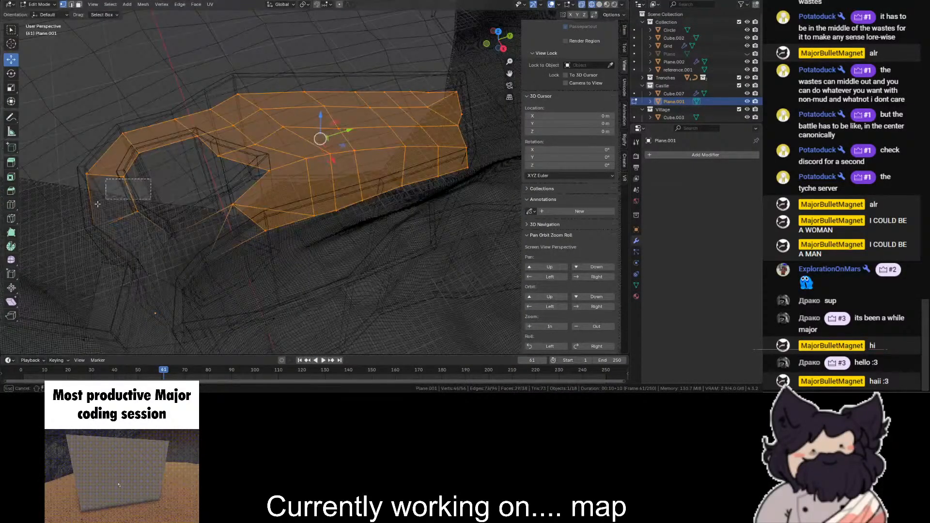
key("ctrl+z")
key("ctrl+z")
left_click_drag(315, 124, 316, 118)
- Deselect the floor vertices on both passage sides of the enclosure and raise the remaining floor about 7.43 m along Z
key("shift+z")
key("shift+z")
left_click_drag(155, 184, 44, 271, "ctrl")
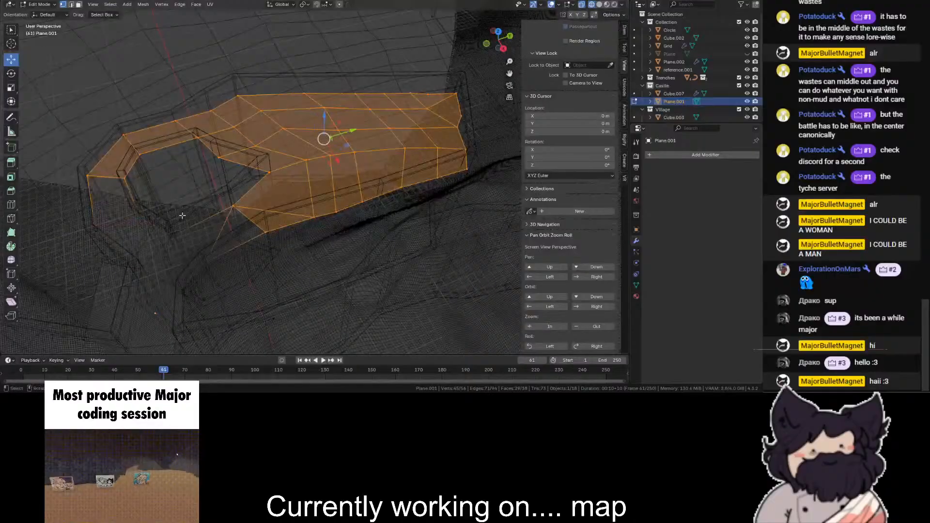
mouse_move(218, 190)
left_mouse_down("ctrl")
mouse_move(293, 240)
mouse_move(276, 249)
left_mouse_up("ctrl")
scroll(299, 181, "up", 2)
key("shift+z")
key("shift+z")
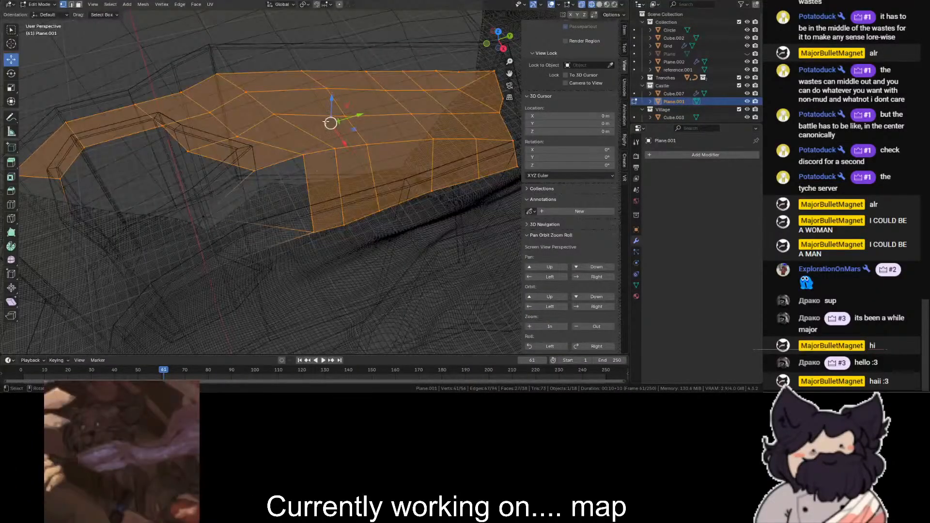
key("shift+z")
left_click_drag(332, 101, 334, 95)
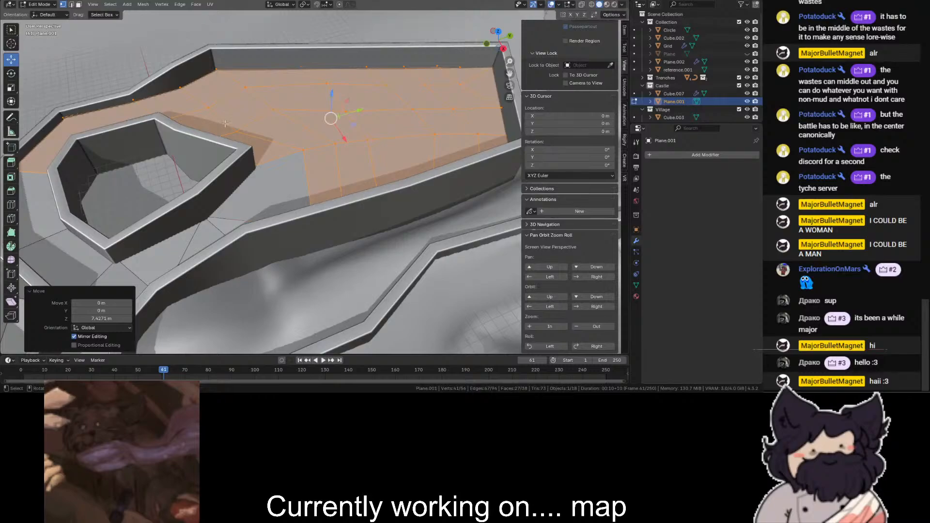
- Deselect the floor vertices bordering the enclosure and raise only the wide courtyard floor further along Z
key("shift+z")
left_click_drag(103, 157, 2, 215, "ctrl")
left_click_drag(37, 181, 70, 149, "ctrl")
key("shift+z")
key("shift+z")
key("shift+z")
key("shift+z")
left_click_drag(209, 129, 132, 180, "ctrl")
- Raise the floor vertices along the enclosure's courtyard-side wall and the facing outer-wall vertex to smooth the slope
key("shift+z")
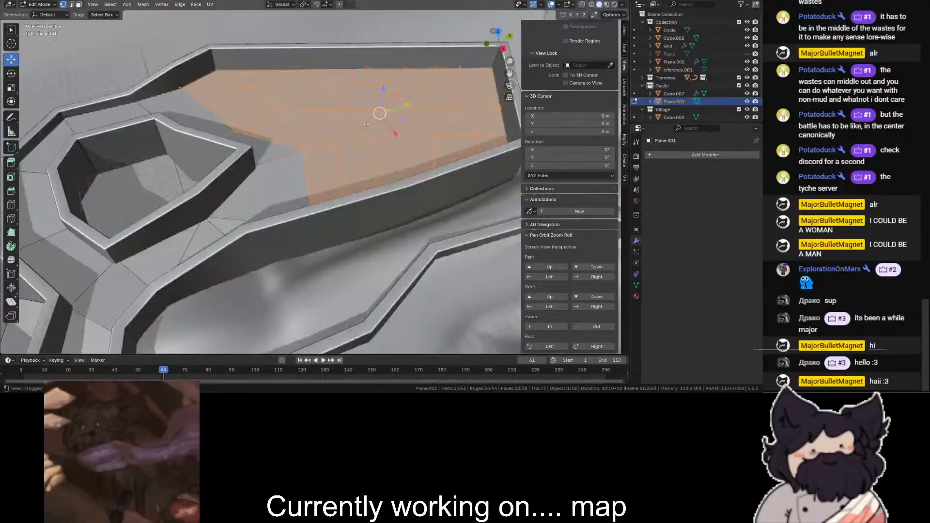
key("g")
key("z")
left_click_drag(384, 78, 384, 77)
key("shift+z")
left_click(252, 164)
key("shift+z")
left_click_drag(251, 149, 250, 148)
key("shift+z")
left_click(187, 146, "shift")
left_click(161, 120, "shift")
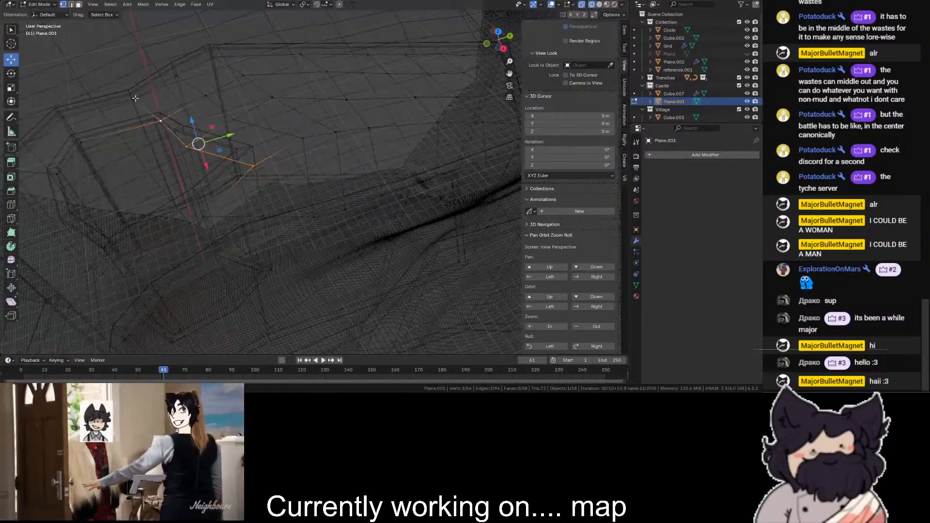
left_click(132, 99, "shift")
key("shift+z")
left_click_drag(177, 109, 180, 101)
- Lower the single floor vertex at the outer wall opposite the enclosure slightly along Z
key("shift+z")
left_click(130, 95)
key("shift+z")
left_click_drag(125, 79, 127, 86)
left_click(339, 36)
scroll(412, 41, "down", 2)
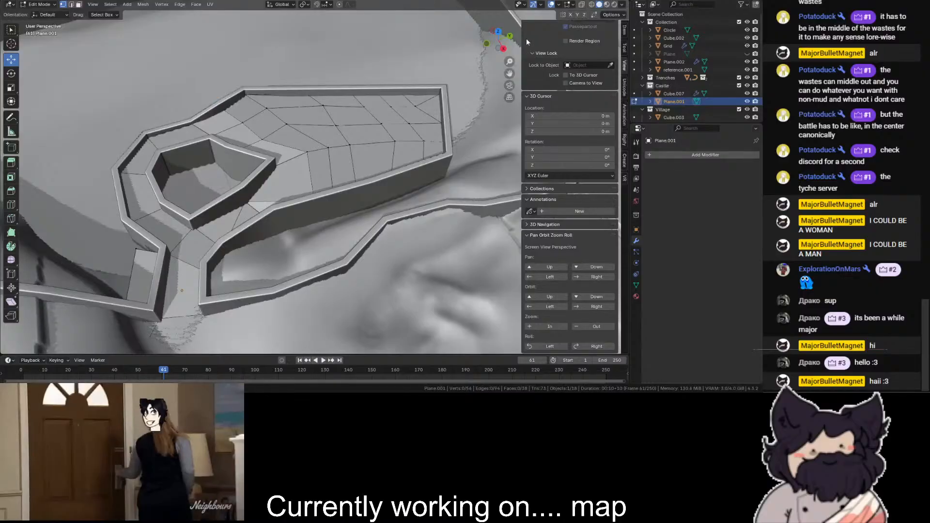
- Raise the floor edge spanning the gap between the enclosure's corner and the neighbouring long curved wall
left_click_drag(500, 38, 364, 25)
scroll(432, 210, "up", 4)
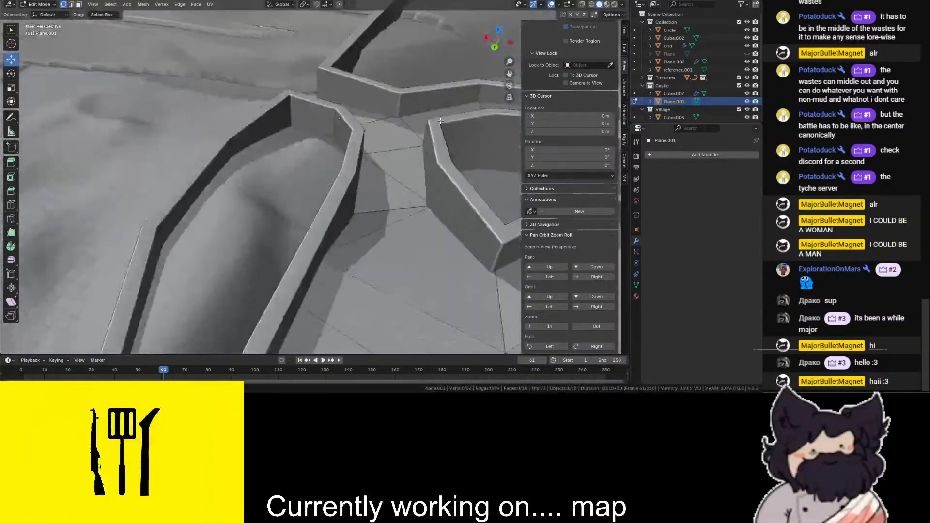
key("shift+z")
left_click(434, 210)
key("shift+z")
left_click_drag(398, 196, 405, 173)
scroll(397, 169, "down", 3)
left_click(363, 141)
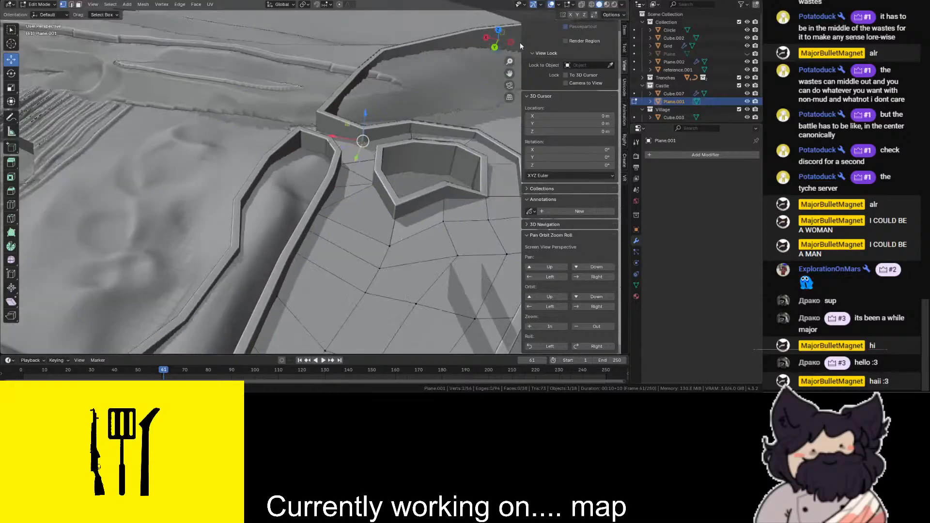
- Leave mesh editing, deselect the floor, and examine how the sloped surface meets the castle walls and enclosure
left_click_drag(507, 36, 497, 39)
left_click_drag(498, 39, 410, 96)
left_click(23, 5)
left_click(38, 14)
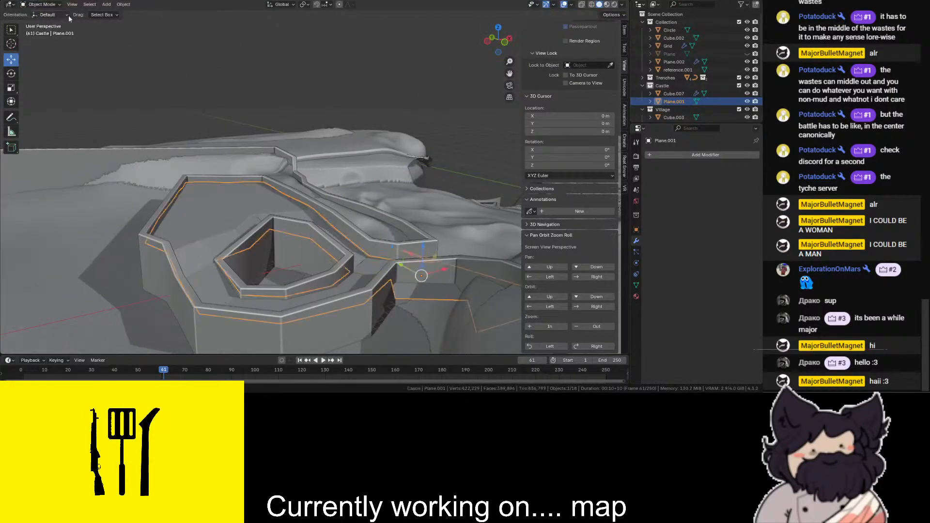
left_click(164, 283)
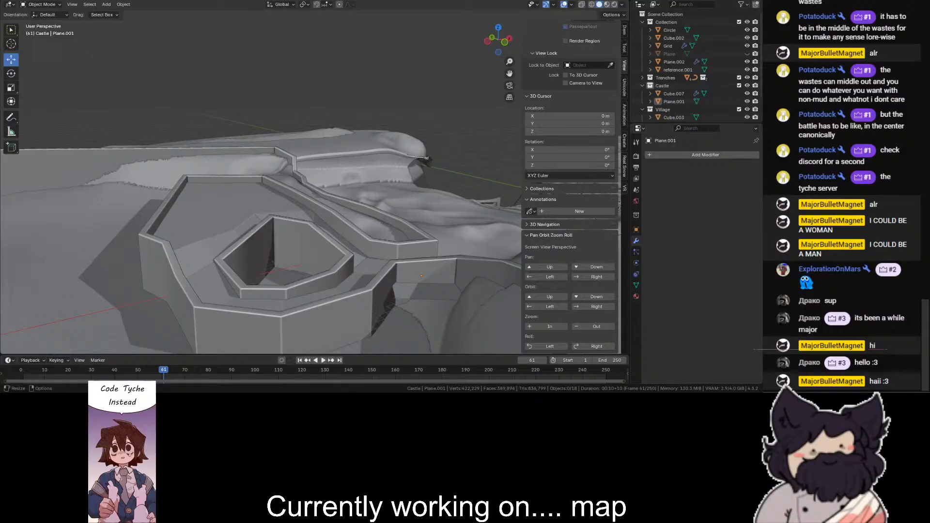
scroll(434, 129, "up", 3)
left_click_drag(486, 43, 494, 42)
scroll(182, 260, "down", 3)
left_click(182, 260)
scroll(427, 134, "up", 3)
scroll(424, 132, "down", 3)
left_click_drag(497, 61, 487, 38)
- Shade the castle floor smooth with sharp edges kept and add a Weighted Normal modifier
scroll(216, 170, "up", 3)
left_click(93, 147)
right_click(93, 146)
left_click(109, 147)
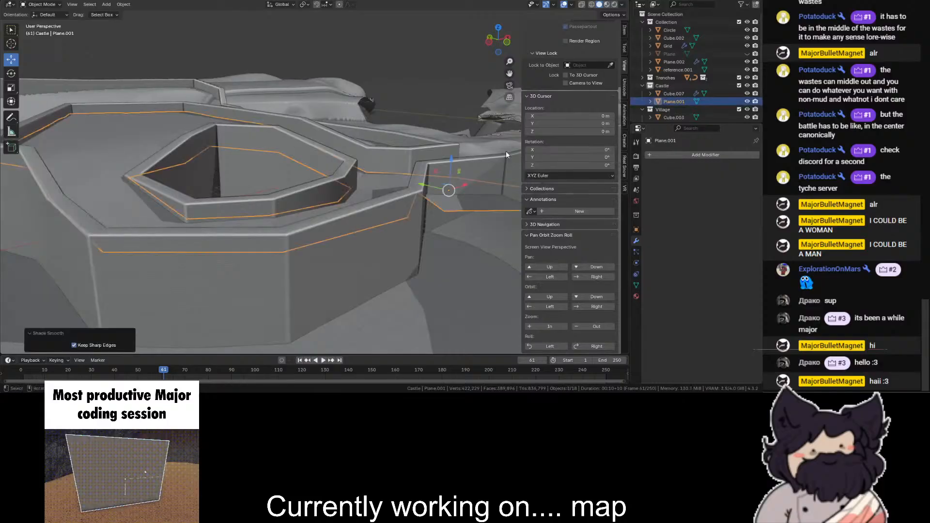
left_click(704, 157)
type("wei")
key("Return")
left_click_drag(498, 39, 477, 63)
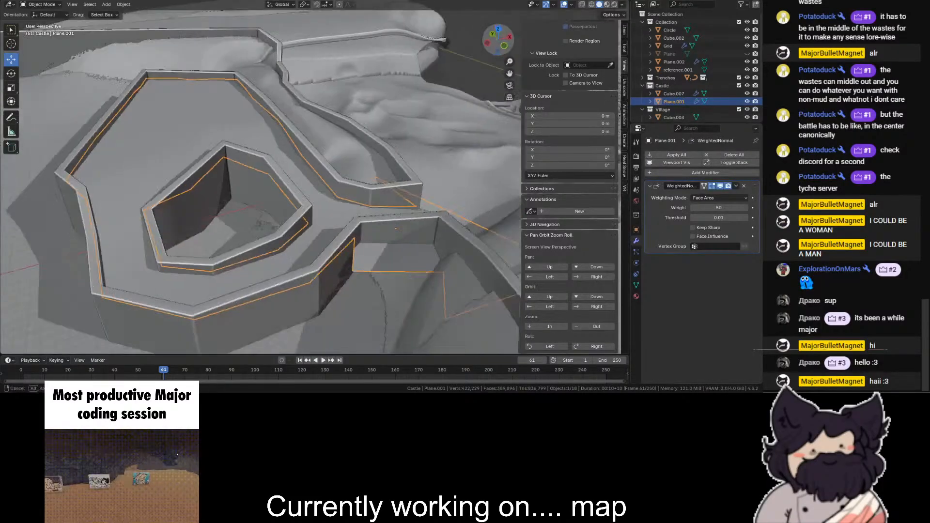
- Subdivide the castle's entire floor mesh twice with one cut each time
left_click(679, 173)
type("sub")
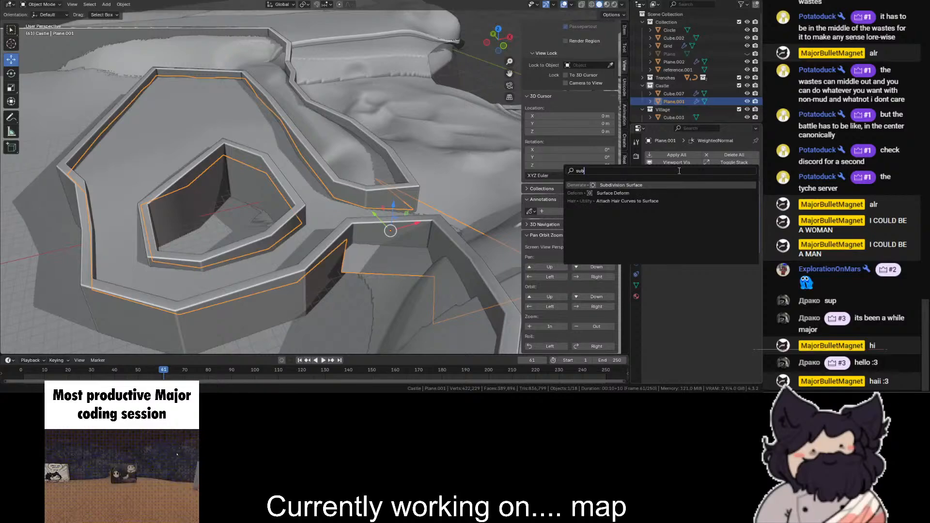
left_click(55, 5)
left_click(35, 22)
key("a")
key("shift+z")
right_click(176, 109)
left_click(176, 109)
key("shift+z")
right_click(182, 123)
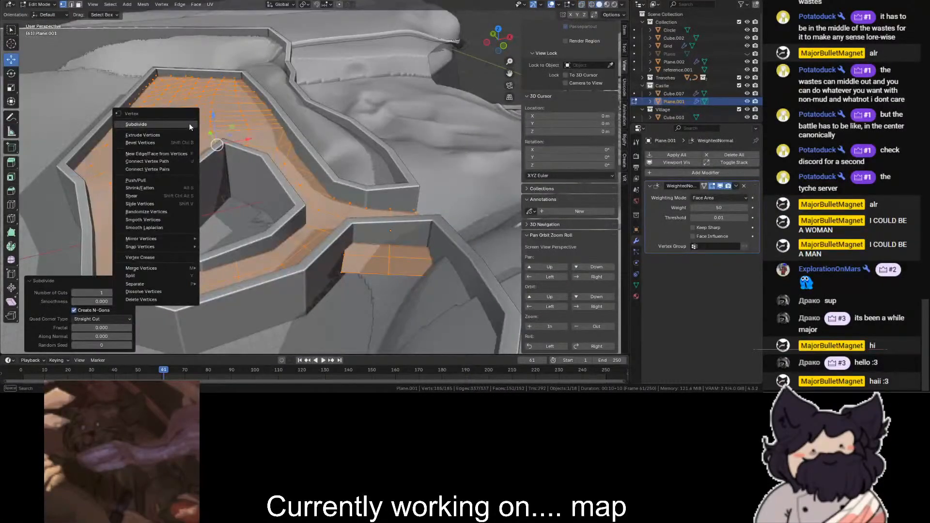
left_click(190, 125)
- Switch the subdivided floor to sculpting and set the Blob brush strength to 0.176 in the adding direction
scroll(241, 125, "up", 2)
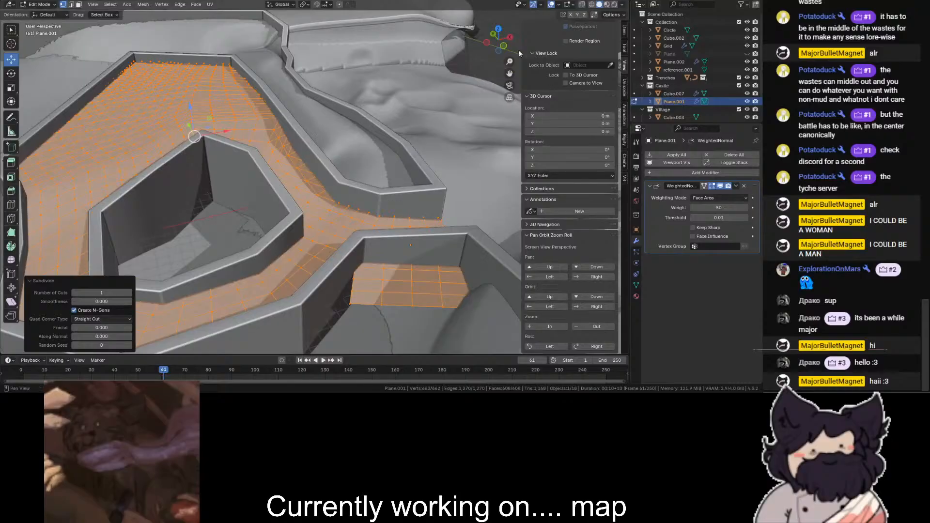
scroll(504, 53, "down", 2)
left_click_drag(499, 43, 500, 54)
scroll(339, 97, "up", 2)
left_click(32, 4)
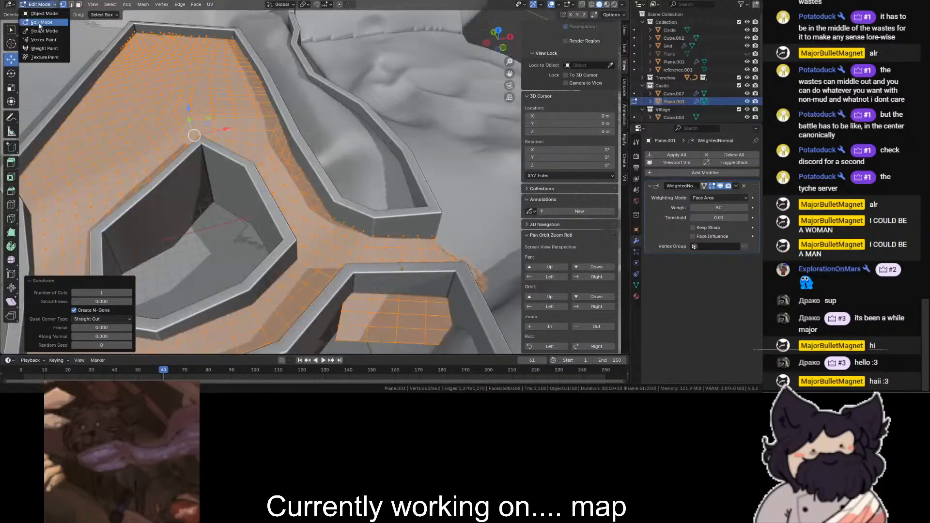
left_click(44, 31)
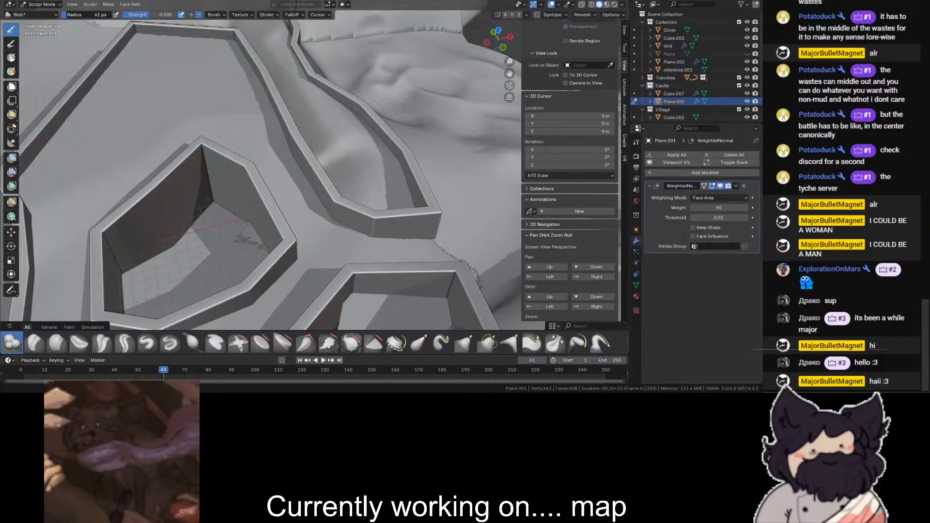
left_click_drag(151, 14, 133, 14)
left_click(191, 15)
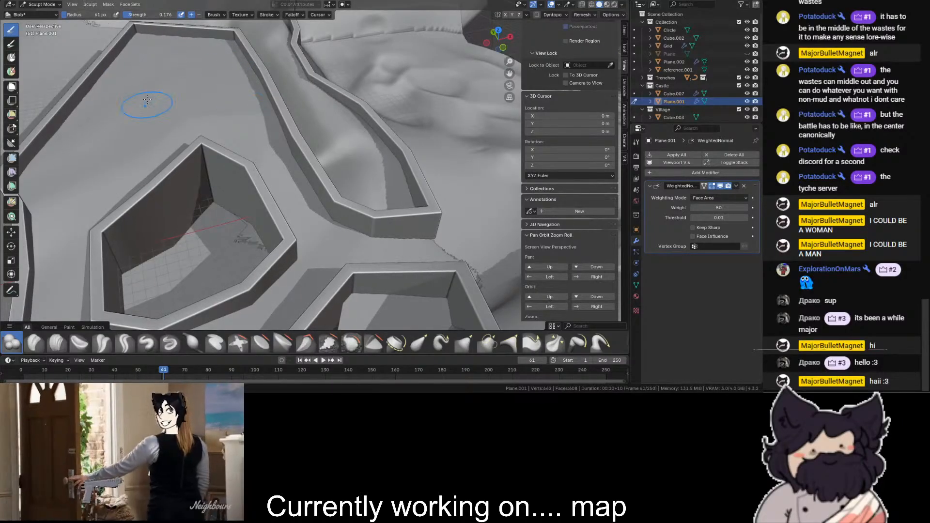
scroll(156, 68, "down", 2)
scroll(388, 242, "up", 1)
scroll(392, 241, "up", 1)
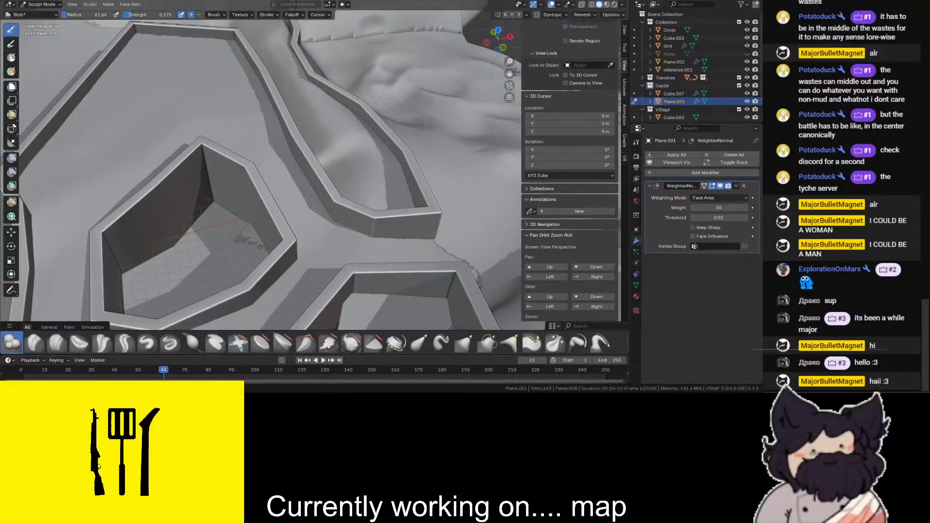
- Return the floor to object mode and apply Shade Auto Smooth at 30°
middle_click_drag(506, 71, 454, 82)
scroll(213, 158, "up", 2)
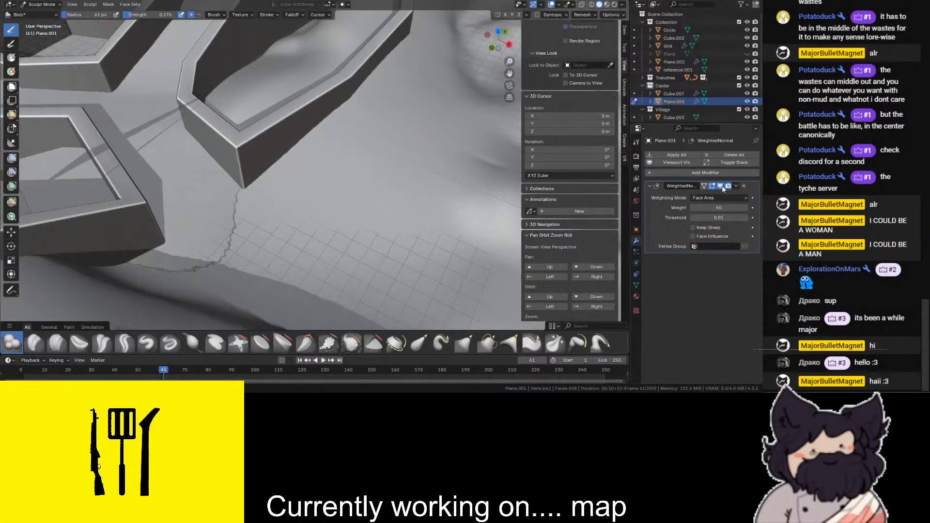
left_click(35, 5)
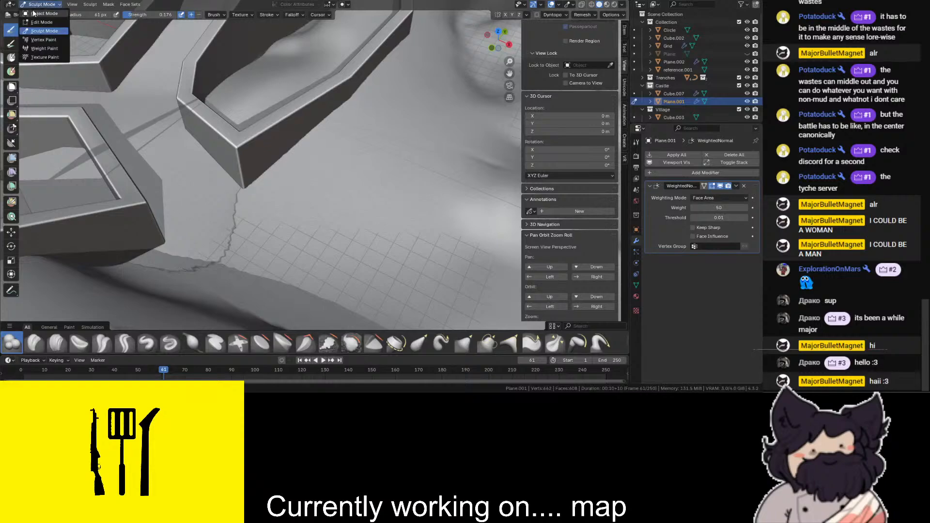
left_click(38, 14)
right_click(168, 152)
left_click(165, 161)
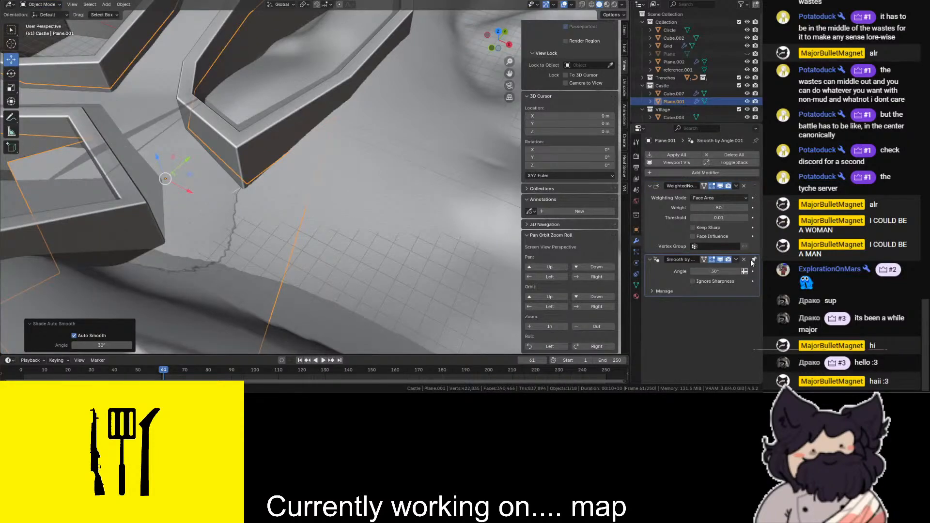
- Move the floor's Smooth by Angle modifier above Weighted Normal and enable Keep Sharp on the latter
left_click_drag(754, 260, 726, 207)
left_click(706, 270)
scroll(387, 179, "up", 3)
key("shift+z")
key("shift+z")
- Set the floor's Smooth by Angle modifier to 10° while viewing the courtyard shading near the enclosure
middle_click_drag(464, 94, 451, 262, "shift")
middle_click_drag(150, 63, 126, 66, "shift")
scroll(126, 66, "up", 2)
left_click(723, 199)
type("10")
key("Return")
scroll(331, 79, "down", 1)
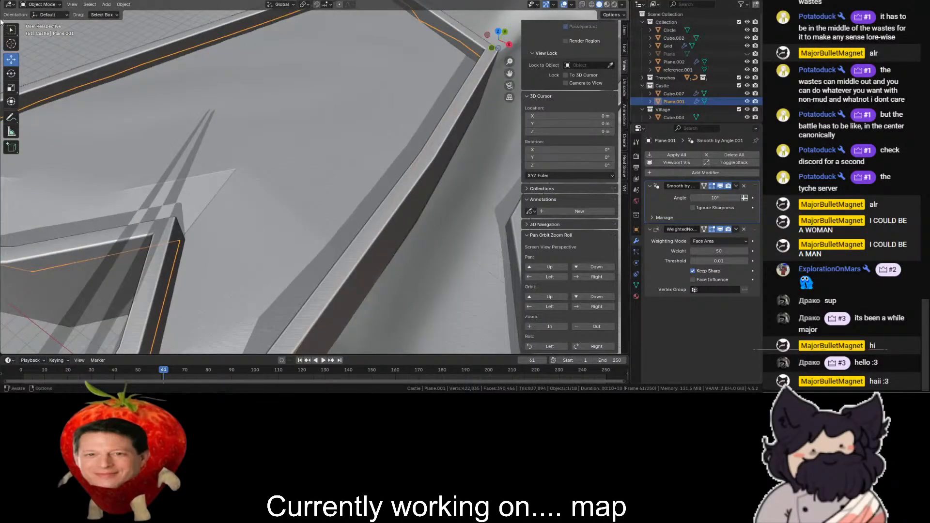
- Enter sculpting on the floor again and set its Smooth by Angle modifier to 15°
left_click(41, 5)
left_click(43, 31)
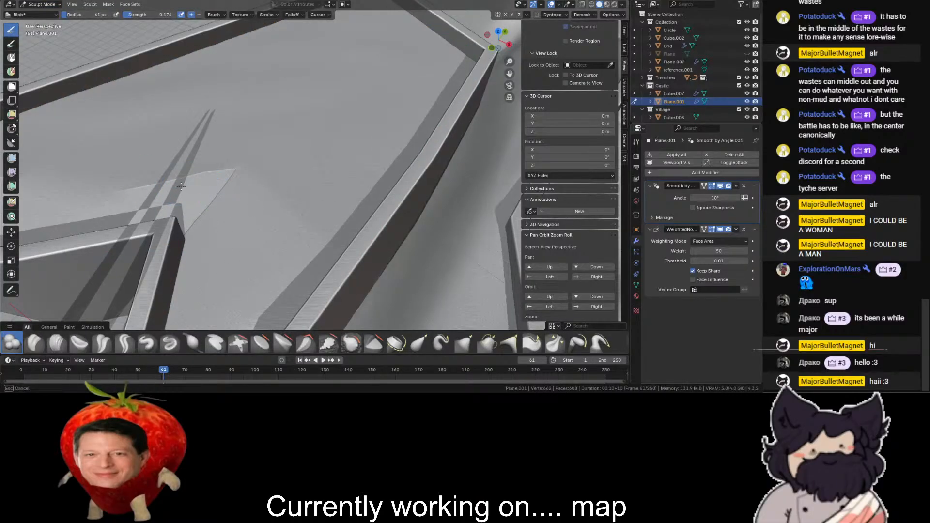
left_click(719, 198)
type("15")
key("Return")
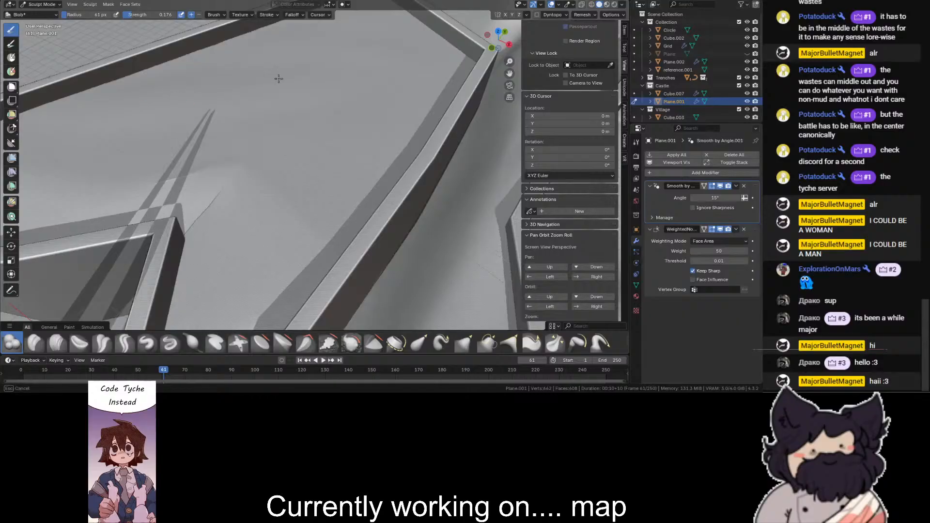
- Raise the Blob brush strength to 0.421 and sculpt uneven bumps across the wide courtyard floor beside the enclosure
left_click(250, 264)
left_click_drag(133, 18, 145, 18)
mouse_move(359, 106)
left_mouse_down()
mouse_move(311, 171)
mouse_move(317, 111)
left_mouse_up()
key("shift+z")
key("shift+z")
left_click_drag(302, 65, 181, 89)
key("shift+z")
key("shift+z")
key("shift+z")
left_click_drag(101, 114, 87, 141)
key("shift+z")
left_click_drag(156, 145, 128, 163)
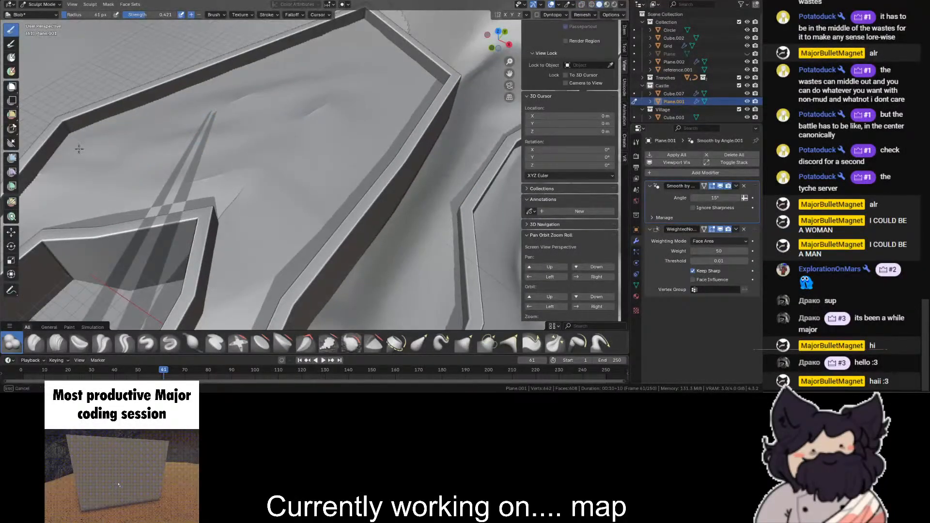
scroll(129, 177, "down", 5)
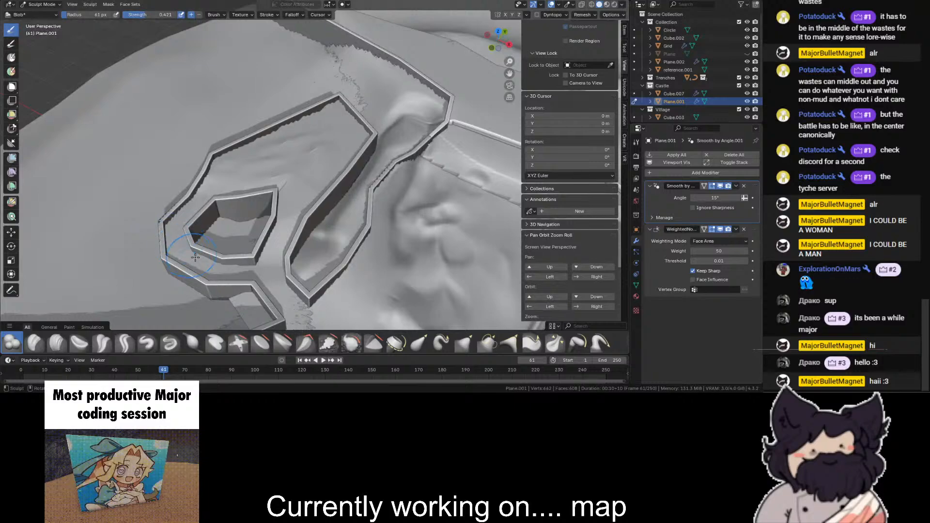
- Sculpt more unevenness into the floor beside the enclosure and along the far courtyard wall, then leave sculpting and deselect the floor
left_click_drag(245, 269, 267, 268)
scroll(267, 268, "down", 4)
mouse_move(498, 41)
left_mouse_down()
mouse_move(612, 10)
mouse_move(572, 6)
mouse_move(504, 60)
mouse_move(451, 56)
left_mouse_up()
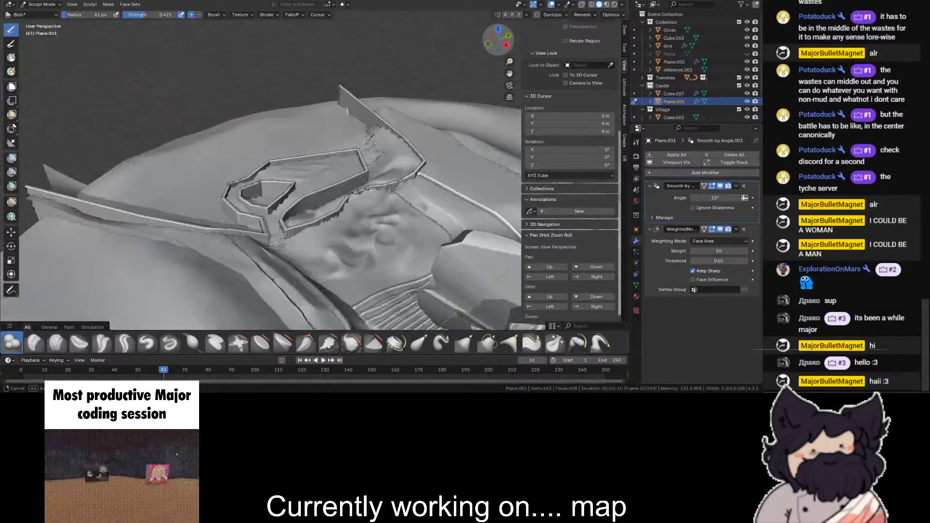
scroll(286, 197, "up", 6)
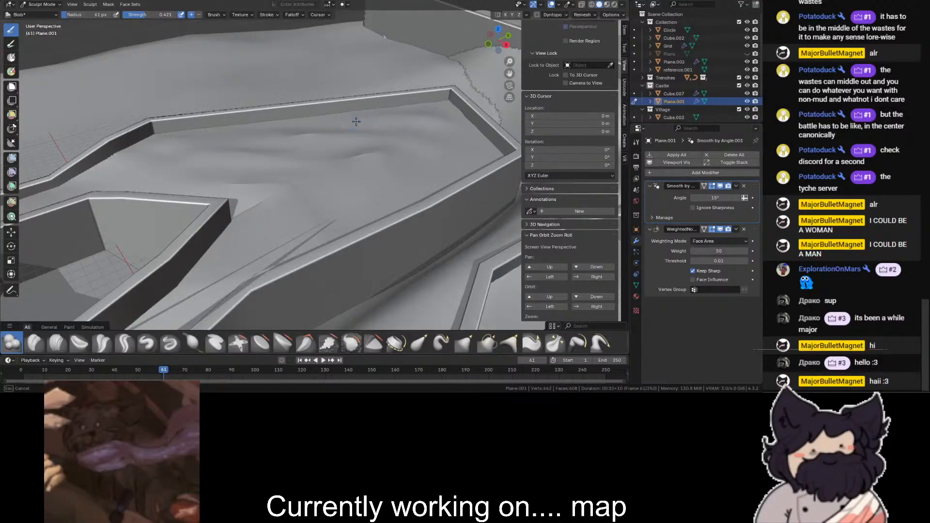
left_click_drag(270, 133, 310, 135)
scroll(310, 135, "down", 8)
scroll(271, 145, "up", 4)
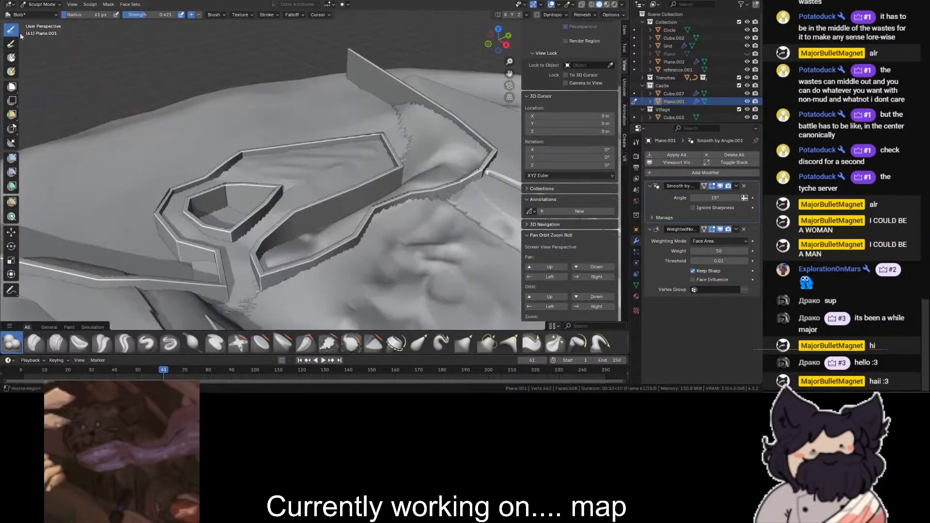
left_click(35, 5)
left_click(37, 13)
scroll(182, 81, "down", 5)
left_click(182, 82)
left_click_drag(499, 43, 508, 37)
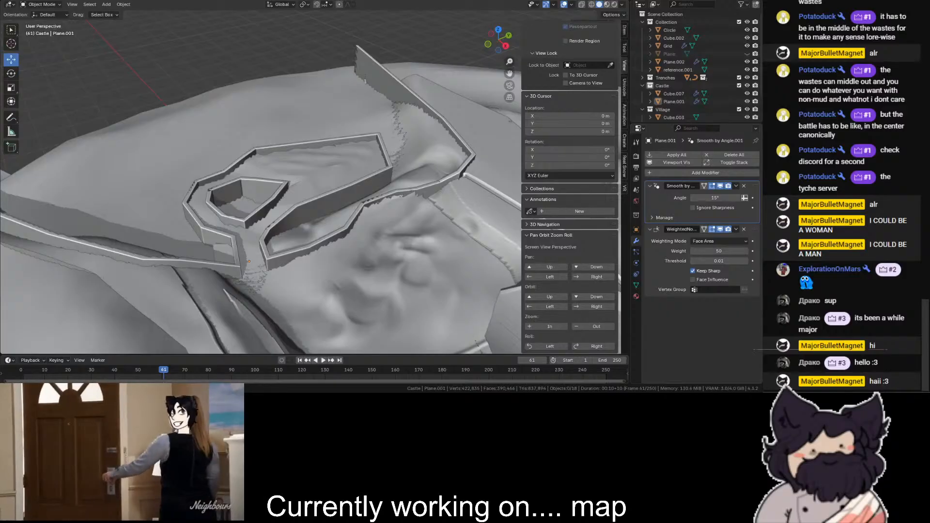
- Delete the large flat plane lying beneath the ridged edge of the terrain
left_click_drag(502, 37, 565, 53)
mouse_move(509, 73)
left_mouse_down()
mouse_move(466, 95)
mouse_move(432, 83)
mouse_move(509, 73)
left_mouse_up()
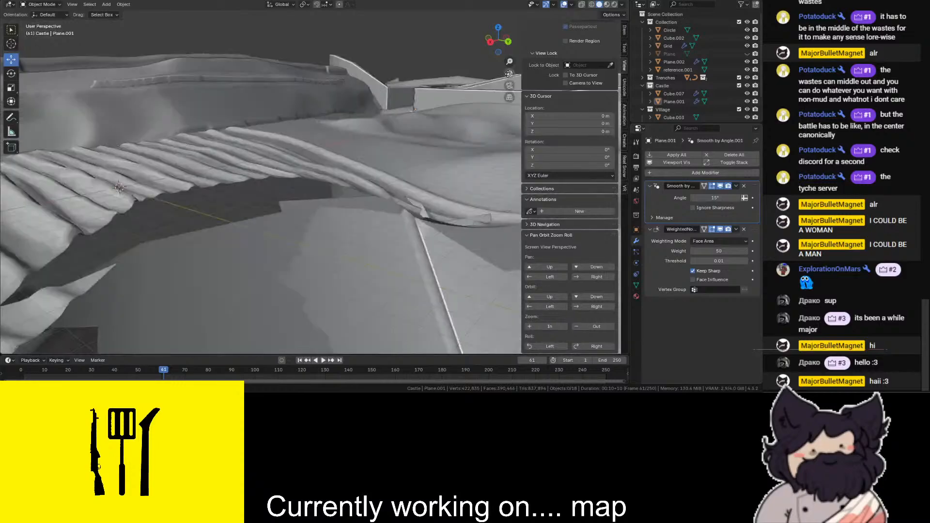
left_click(196, 268)
key("Delete")
- Examine the terrain grid's dense mesh and outer border vertices from above in edit mode
left_click(170, 188)
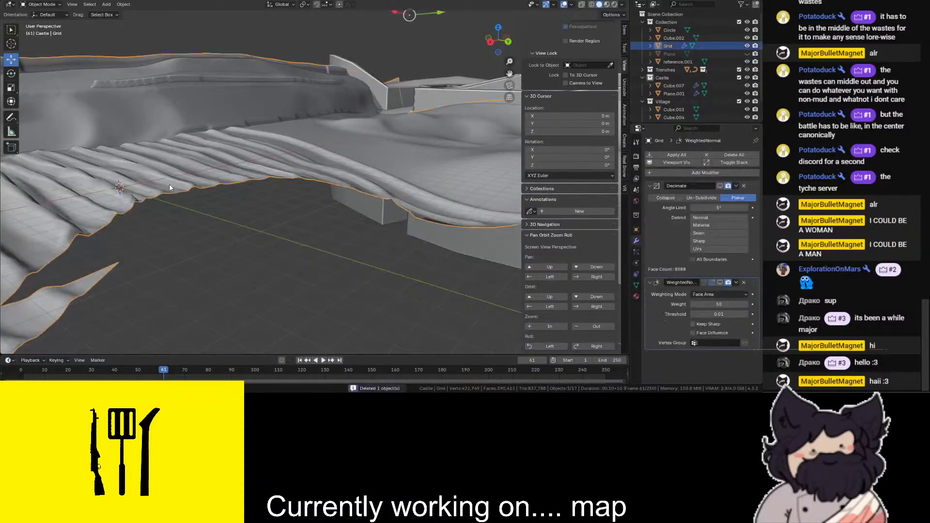
scroll(291, 193, "down", 5)
scroll(198, 229, "up", 5)
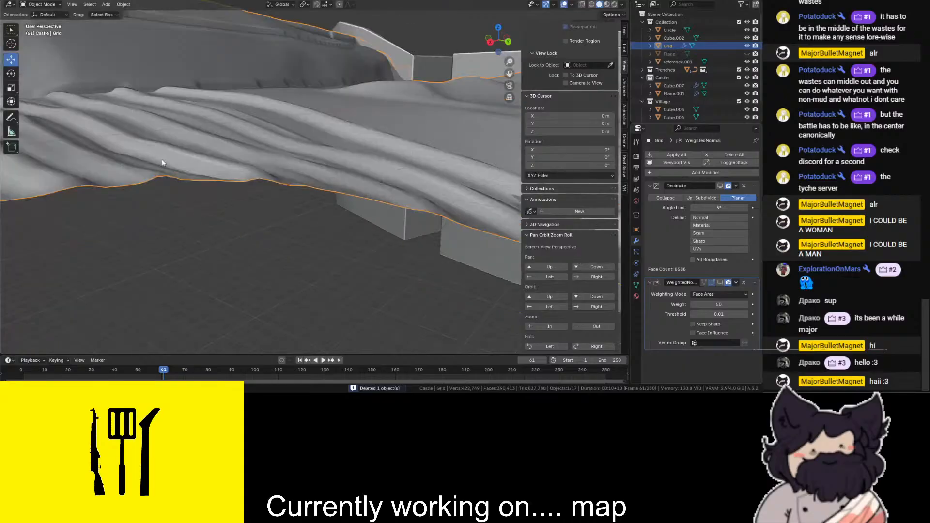
left_click(42, 4)
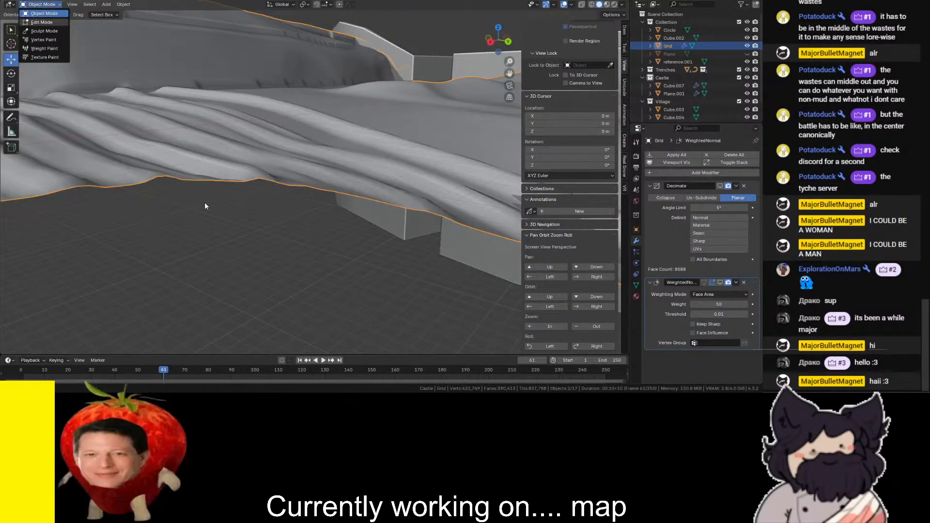
scroll(262, 214, "up", 4)
scroll(394, 154, "down", 4)
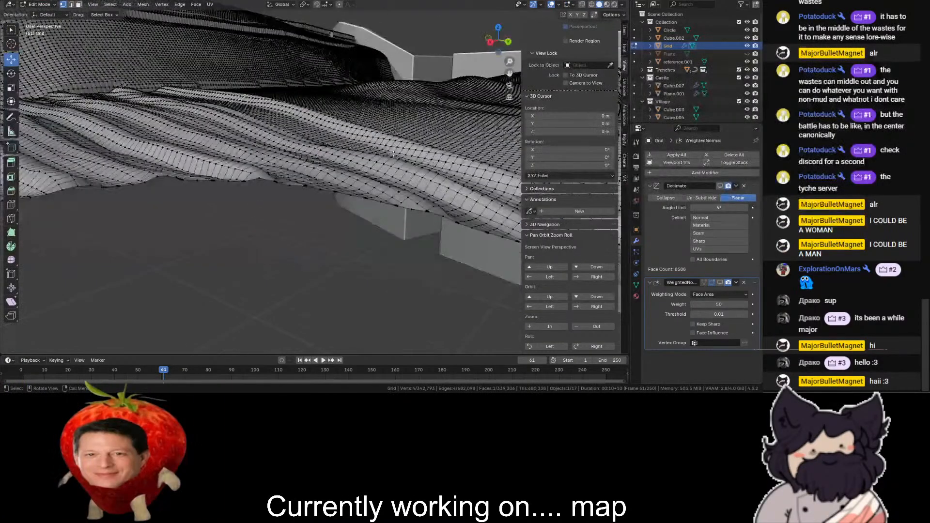
left_click(499, 29)
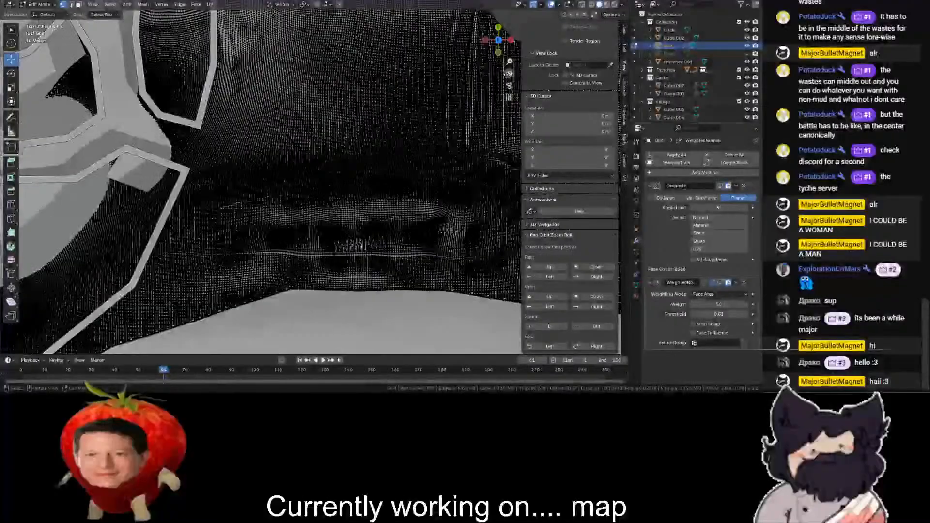
left_click_drag(509, 74, 521, 309)
scroll(235, 190, "up", 6)
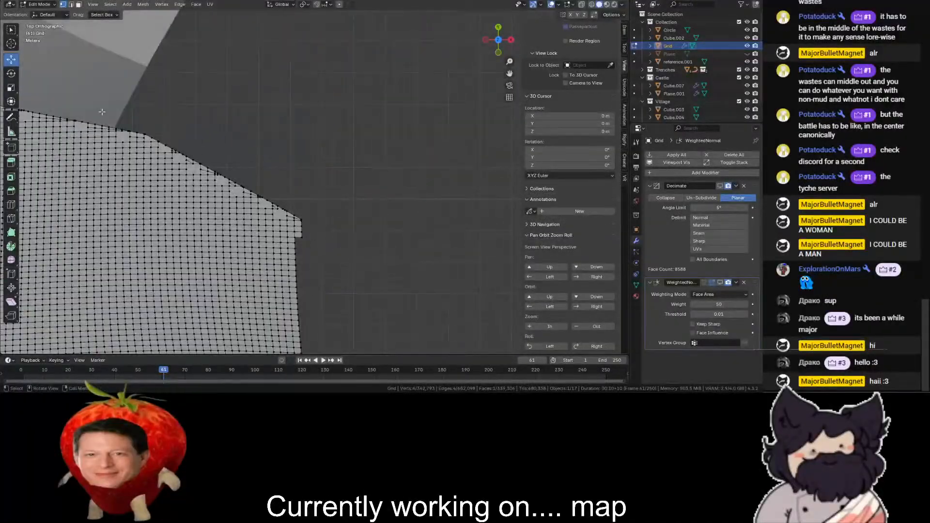
scroll(110, 121, "down", 3)
left_click_drag(510, 74, 487, 73)
scroll(357, 124, "down", 8)
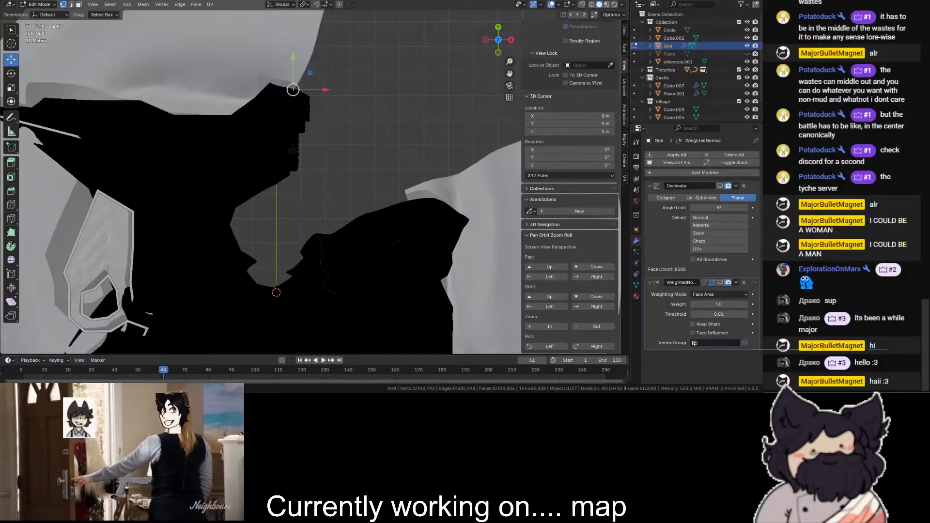
scroll(395, 242, "down", 3)
left_click(38, 4)
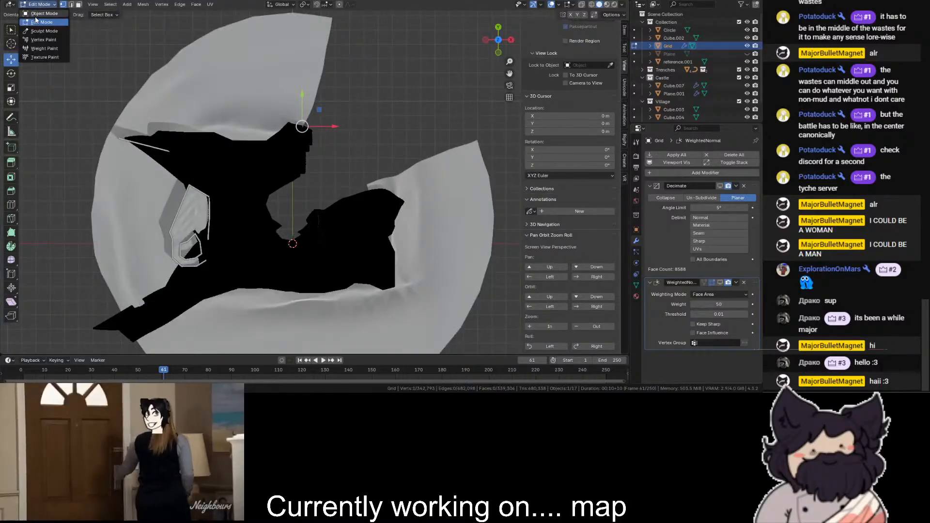
left_click(41, 14)
- Duplicate the terrain grid by copy and paste, and move the copy 200 m up along Z in side view
scroll(310, 119, "up", 3)
left_click_drag(491, 41, 447, 59)
left_click(499, 45)
key("ctrl+c")
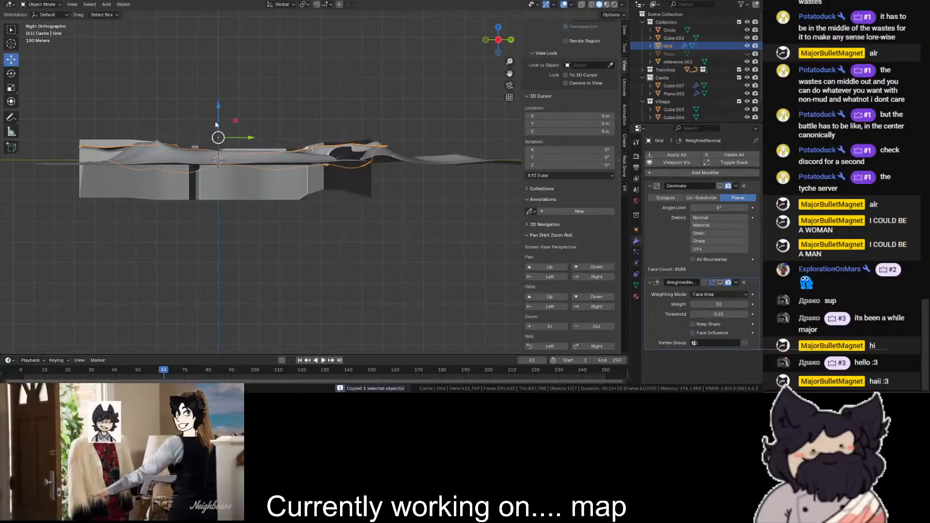
key("ctrl+v")
left_click_drag(219, 113, 219, 74, "ctrl")
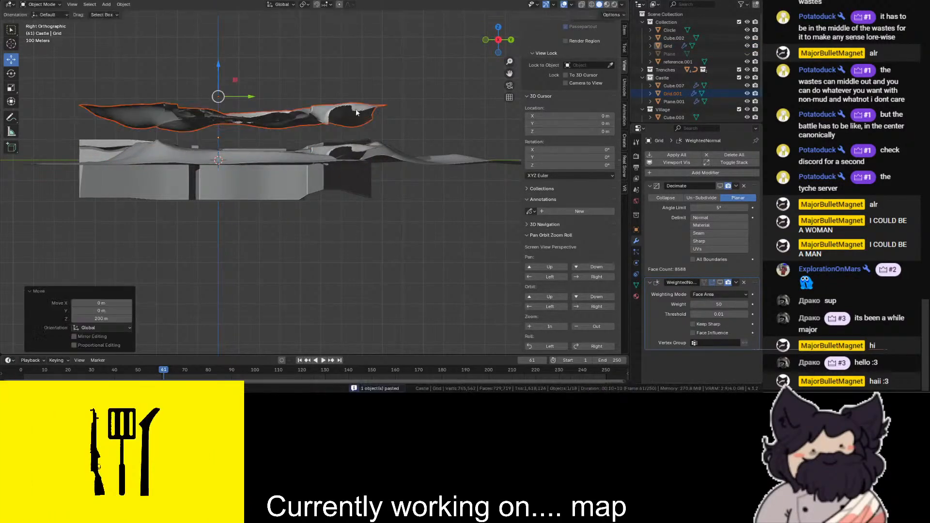
- Select the raised terrain copy and flatten its entire mesh along Z by scaling it in edit mode
left_click(354, 110)
left_click(499, 28)
scroll(466, 64, "down", 3)
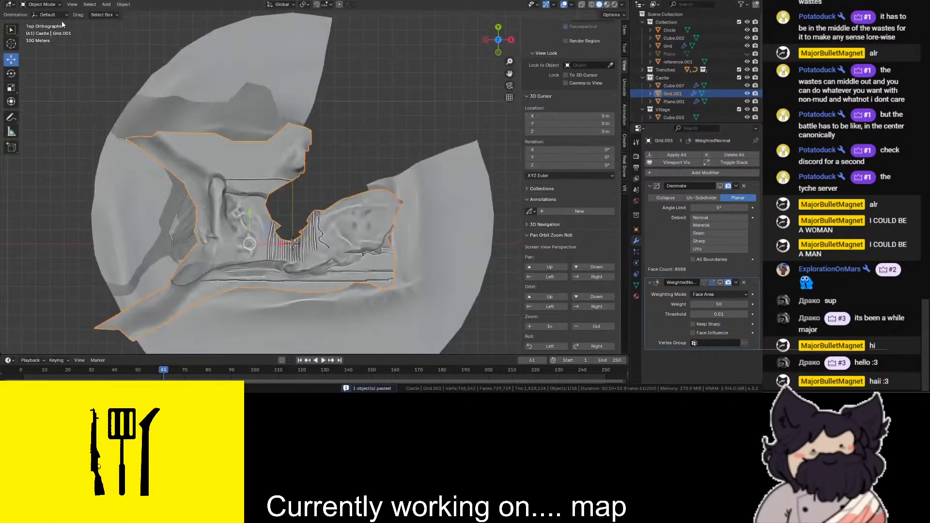
left_click(51, 5)
key("a")
left_click(278, 231)
scroll(283, 236, "up", 2)
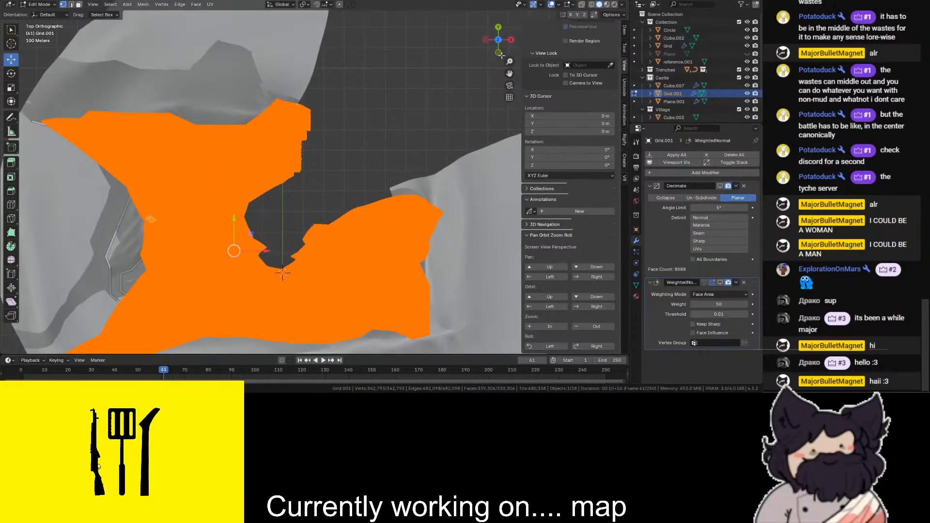
left_click(499, 52)
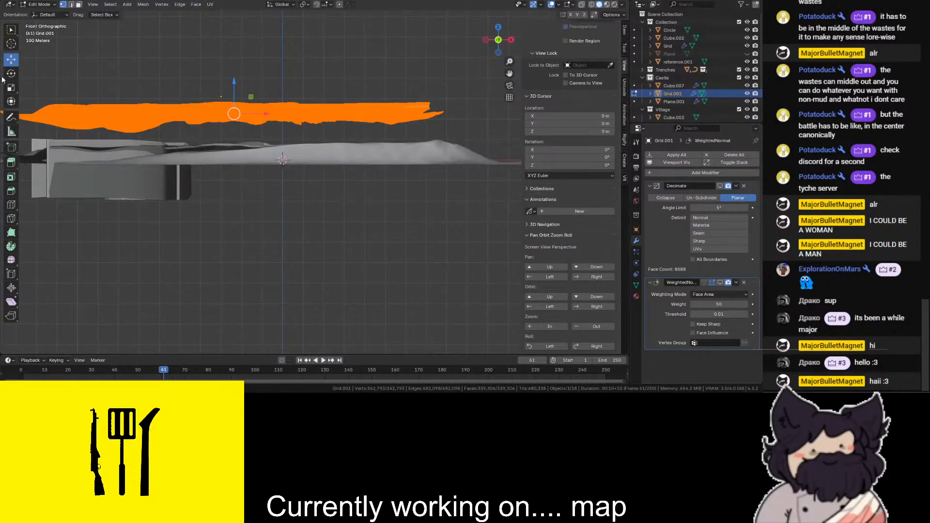
left_click(11, 87)
left_click_drag(235, 83, 186, 222)
left_click(113, 319)
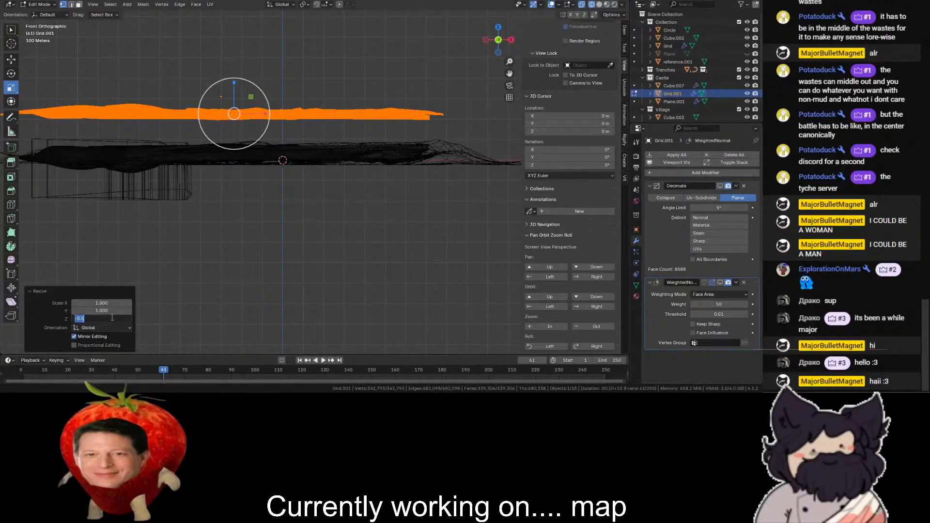
key("shift+z")
- Leave edit mode and try to apply the Decimate modifier on the flattened terrain copy
left_click_drag(493, 40, 457, 89)
left_click(27, 5)
left_click(33, 16)
scroll(310, 97, "up", 1)
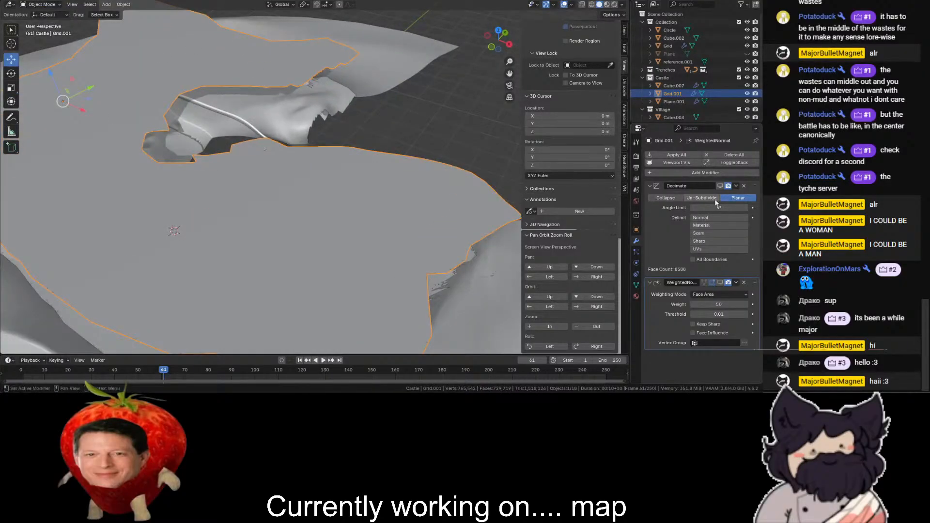
scroll(333, 164, "up", 4)
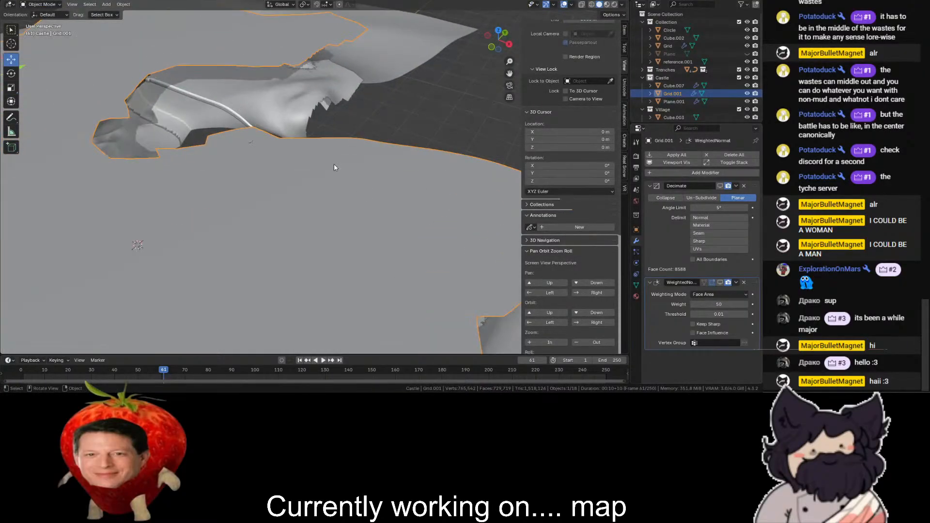
left_click(736, 186)
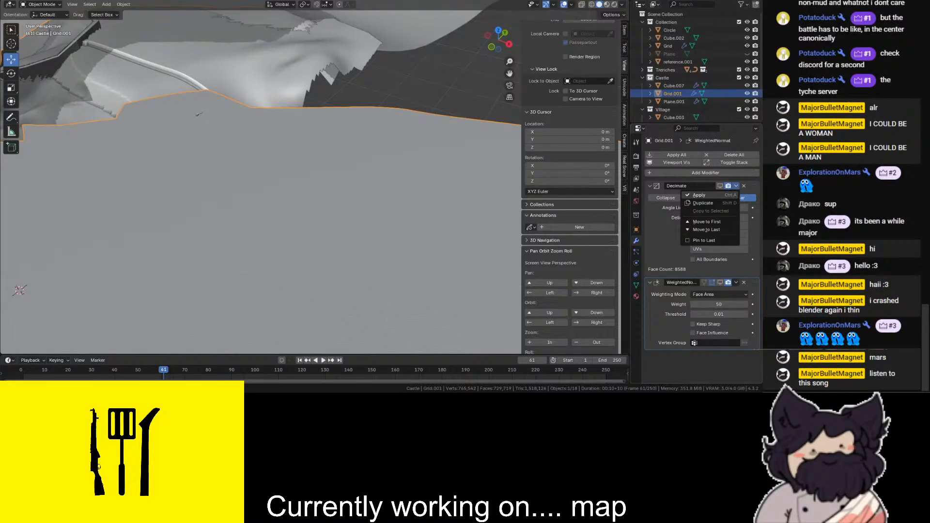
key("alt+Tab")
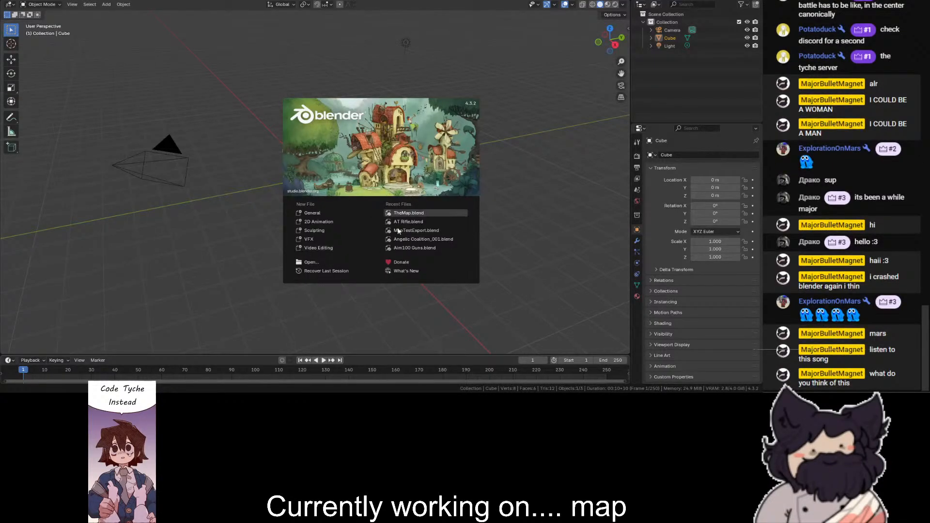
- Dismiss the splash screen, reopen the map scene and select the terrain grid
left_click(25, 1)
left_click(23, 0)
mouse_move(49, 34)
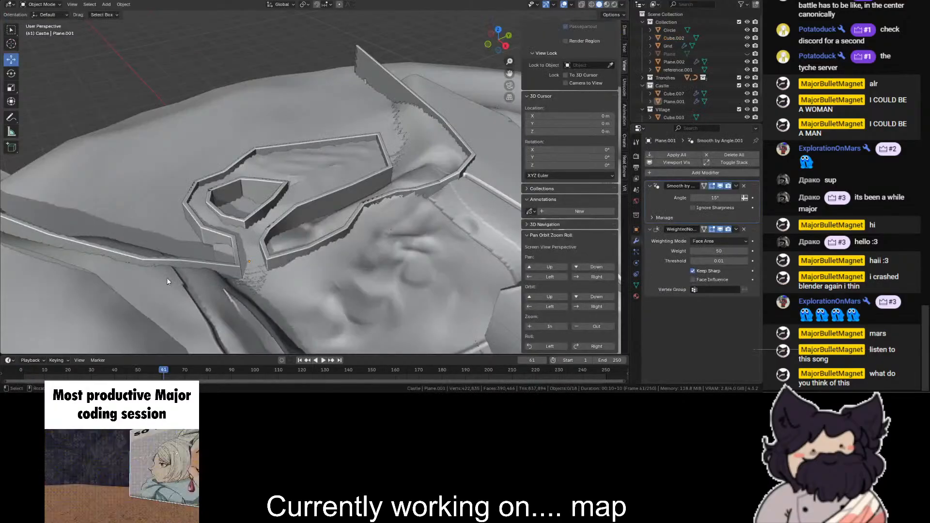
middle_click_drag(166, 277, 386, 142)
left_click(346, 119)
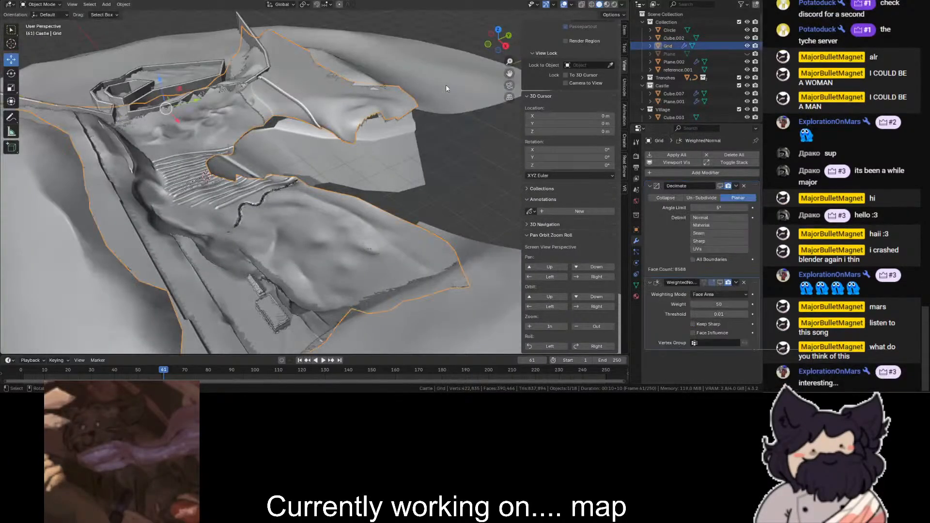
- Duplicate the terrain grid by copy and paste, and raise the copy above the original along Z in front view
scroll(456, 77, "down", 2)
left_click(489, 44)
scroll(388, 82, "down", 2)
key("ctrl+c")
key("ctrl+v")
left_click_drag(280, 102, 279, 72)
- Flatten the whole terrain copy in edit mode by scaling all its vertices to 0 along Z
left_click(44, 5)
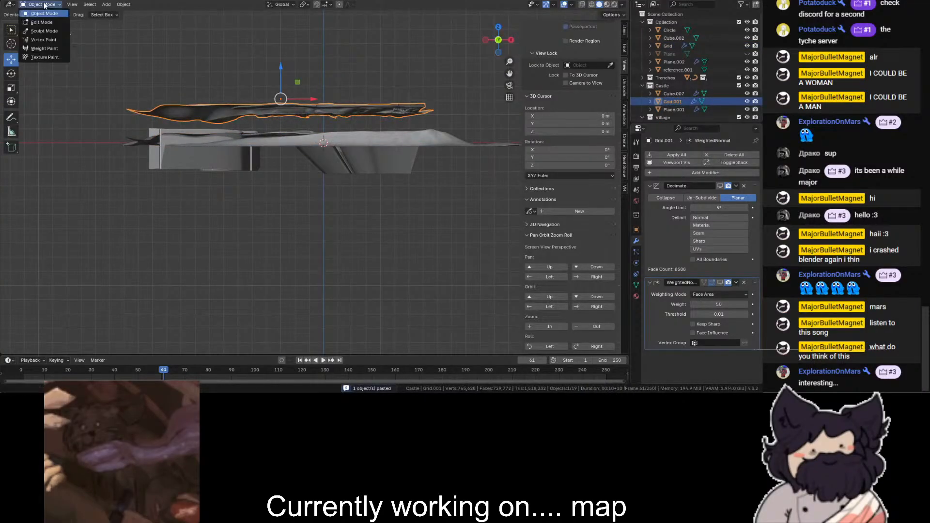
key("Tab")
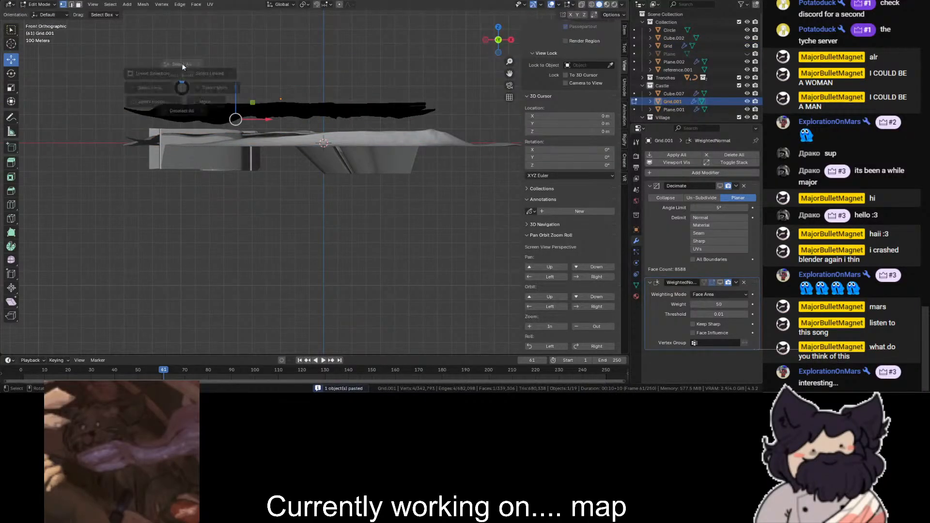
key("a")
left_click(13, 89)
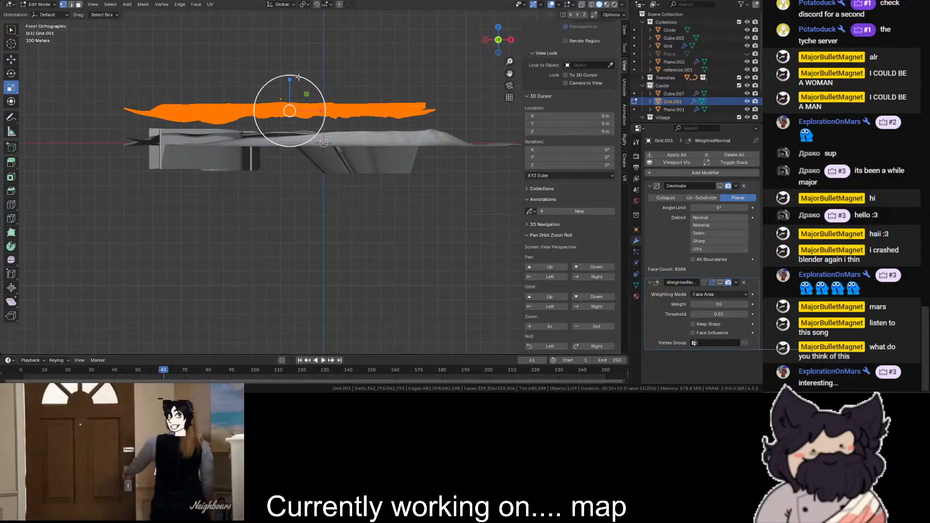
key("shift+z")
left_click_drag(290, 80, 290, 107, "ctrl")
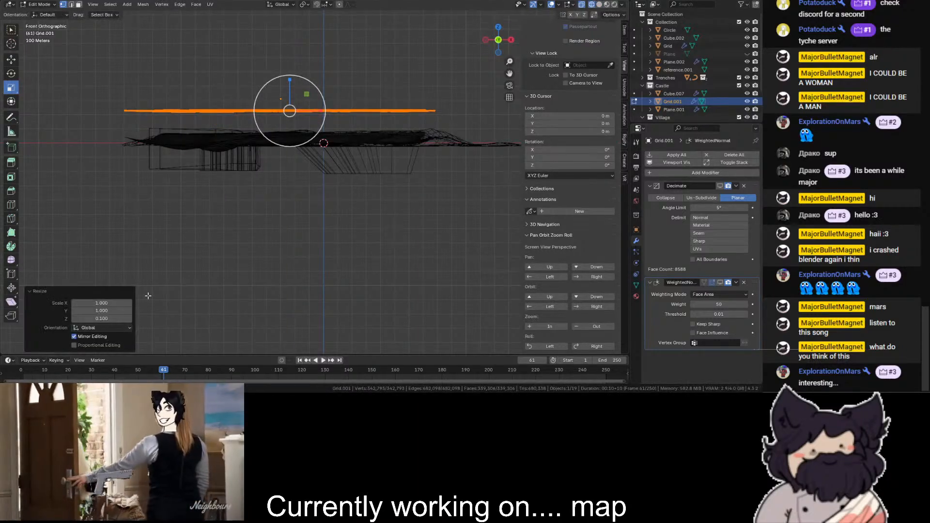
left_click(102, 318)
type("0")
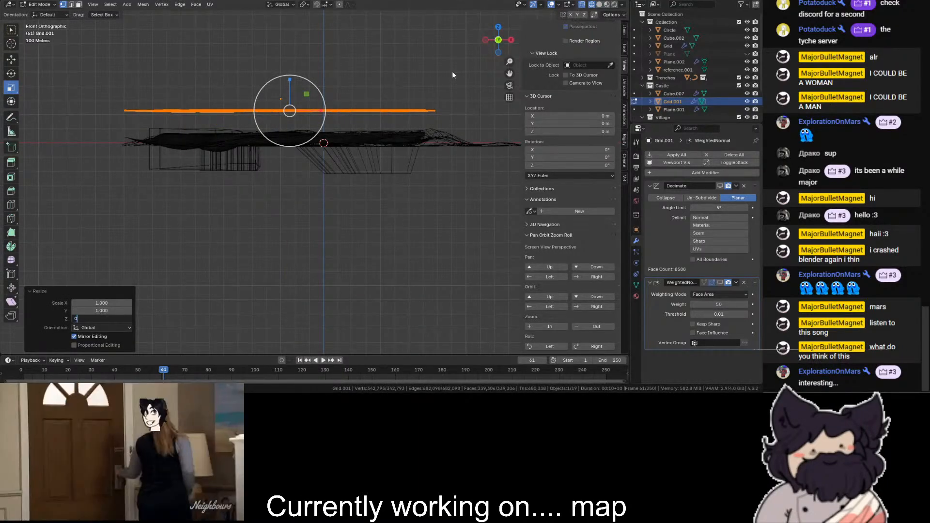
key("Return")
- Try to merge all vertices of the flattened copy at center in top view, and undo the merge
left_click(498, 27)
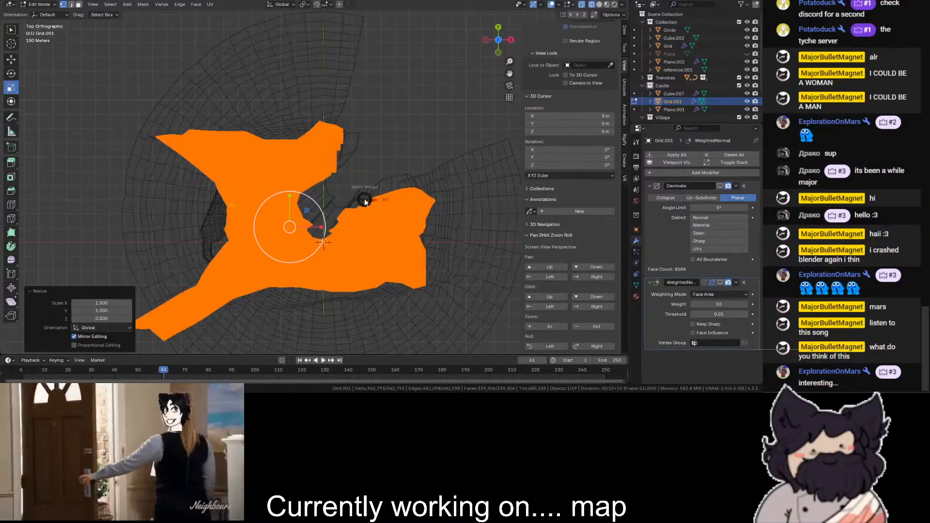
key("m")
left_click(401, 197)
key("m")
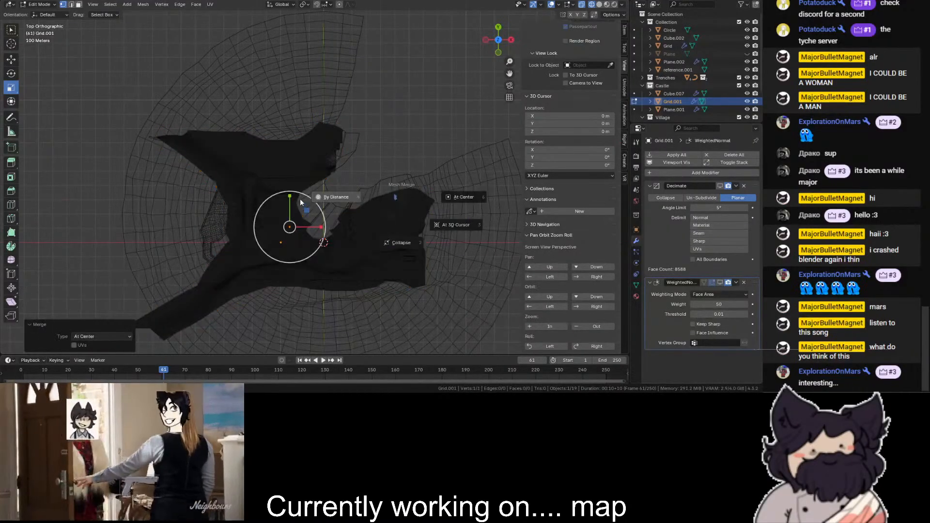
left_click(338, 152)
left_click(372, 170)
key("a")
scroll(352, 200, "up", 5)
left_click(364, 203)
key("a")
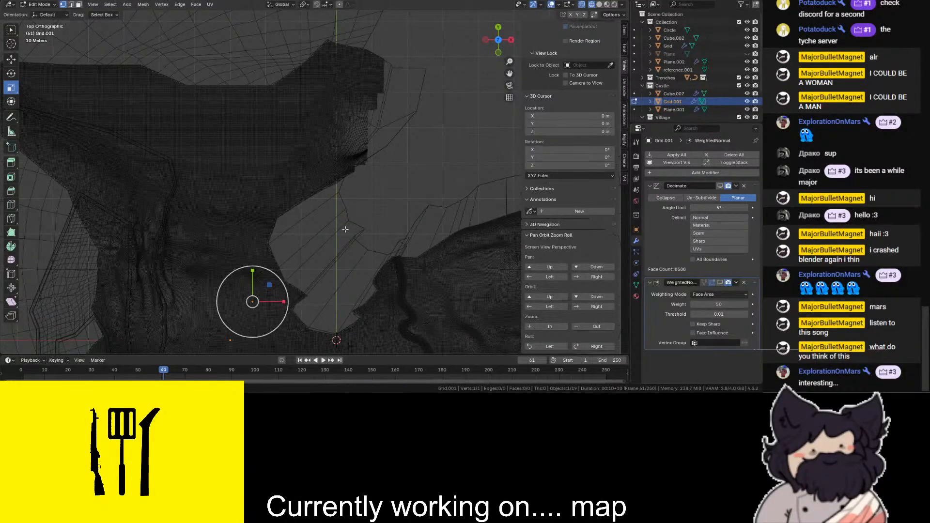
scroll(334, 219, "down", 7)
key("ctrl+z")
left_click(344, 159)
scroll(316, 176, "up", 2)
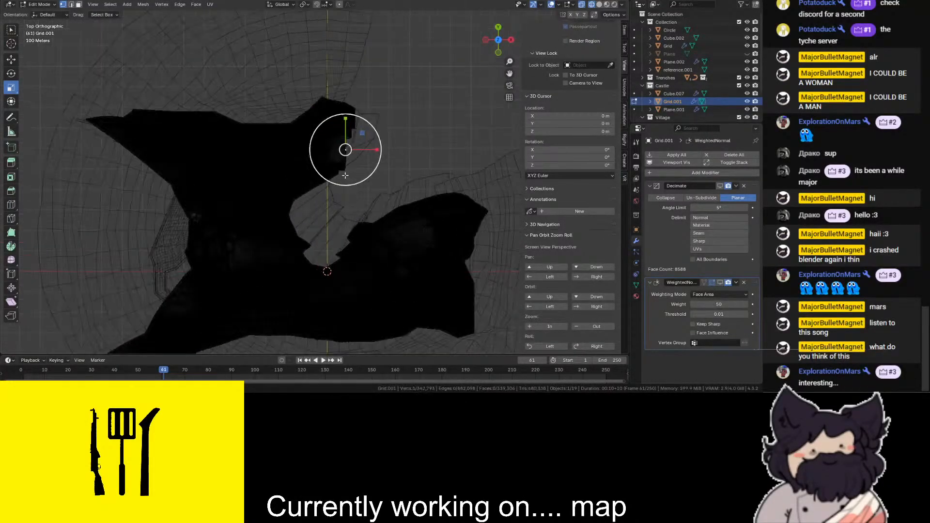
- Select all vertices of the flattened copy and merge them by distance at 0.0001 m
key("a")
key("m")
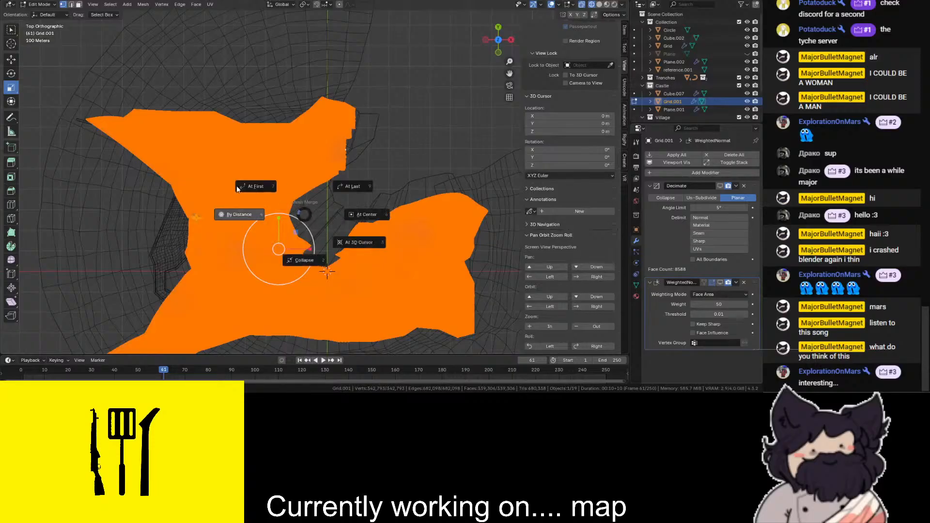
left_click(256, 219)
scroll(428, 129, "up", 2)
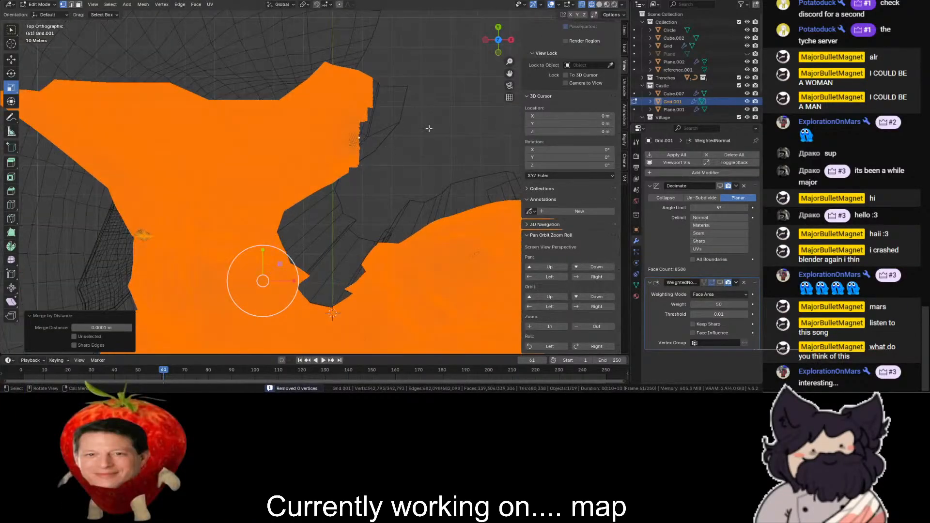
- Box-select the bulk of the flattened mesh in wireframe, leaving out the area around the inner gap, and delete those vertices
mouse_move(510, 73)
left_mouse_down()
mouse_move(507, 1)
mouse_move(480, 24)
left_mouse_up()
scroll(475, 29, "down", 3)
key("shift+z")
key("shift+z")
left_click_drag(267, 48, 22, 354)
scroll(96, 300, "down", 2)
scroll(425, 258, "up", 1)
left_click_drag(450, 244, 187, 341, "shift")
scroll(307, 309, "up", 1)
left_click_drag(479, 217, 398, 275, "shift")
left_click_drag(443, 196, 274, 277, "shift")
key("ctrl+z")
left_click_drag(392, 233, 316, 277, "shift")
left_click_drag(319, 244, 255, 271, "shift")
scroll(227, 221, "up", 3)
left_click_drag(225, 61, 276, 110, "shift")
left_click_drag(231, 33, 279, 83, "shift")
scroll(280, 73, "down", 2)
left_click_drag(280, 44, 323, 111, "shift")
left_click_drag(262, 148, 263, 149, "shift")
scroll(266, 155, "up", 2)
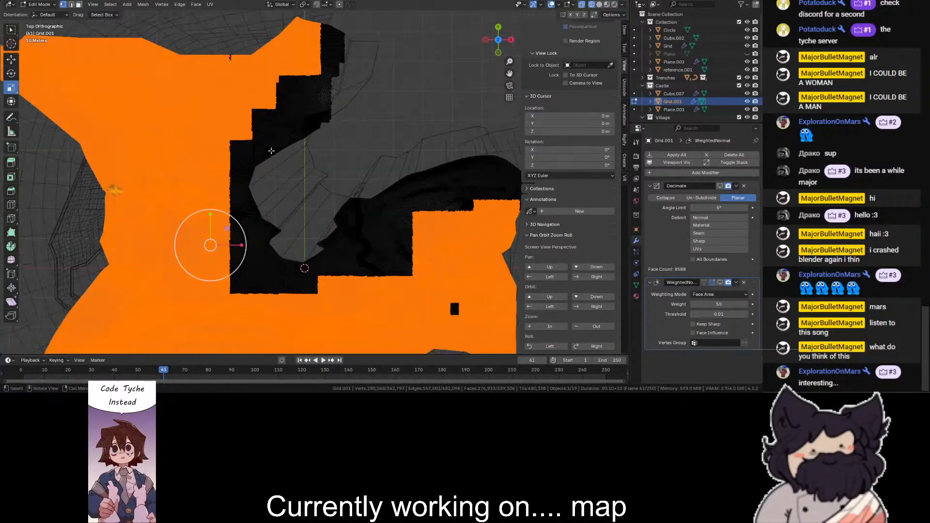
key("x")
left_click(280, 163)
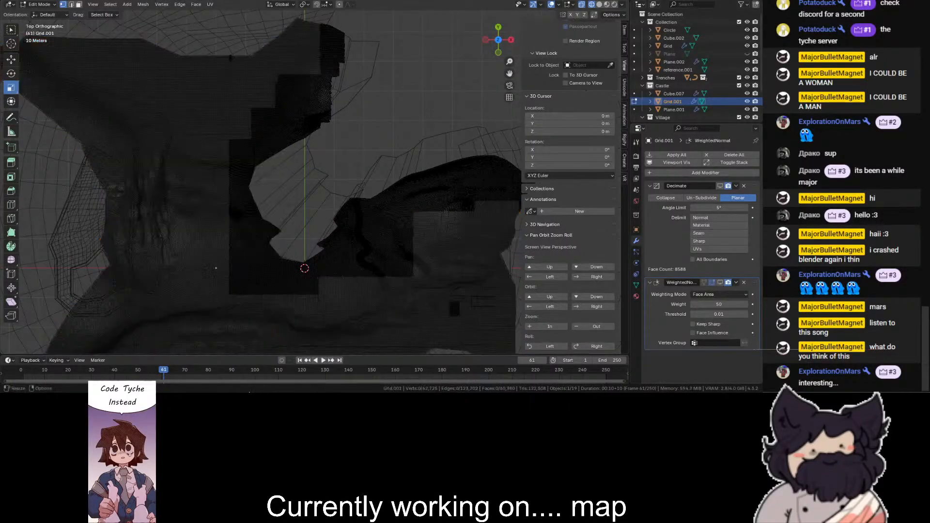
- Box-select the leftover mesh blocks farther from the inner gap's rim and delete their vertices, leaving a narrower strip
left_click_drag(395, 232, 352, 294)
left_click_drag(447, 218, 381, 309, "shift")
left_click_drag(488, 187, 429, 223, "shift")
scroll(493, 190, "down", 1)
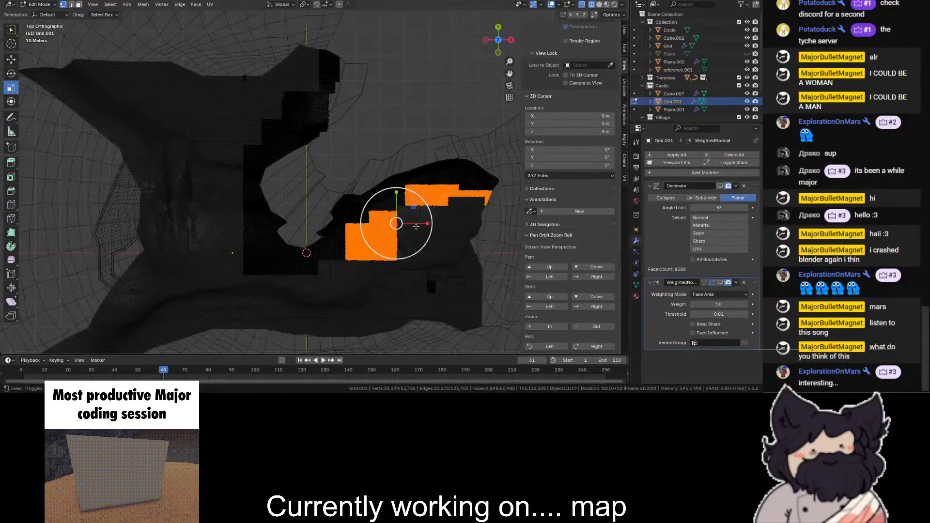
left_click_drag(330, 264, 192, 308, "shift")
left_click_drag(233, 203, 254, 275, "shift")
scroll(200, 103, "up", 4)
left_click_drag(190, 88, 235, 106, "shift")
scroll(285, 38, "down", 1)
left_click_drag(292, 36, 220, 96, "shift")
left_click_drag(262, 25, 318, 73, "shift")
key("ctrl+z")
left_click_drag(235, 27, 302, 63, "shift")
left_click_drag(145, 107, 222, 307, "shift")
left_click_drag(240, 283, 212, 351, "shift")
left_click_drag(270, 314, 239, 341, "shift")
left_click_drag(339, 317, 270, 355, "shift")
left_click_drag(383, 298, 347, 327, "shift")
left_click_drag(430, 214, 370, 260, "shift")
left_click_drag(465, 196, 463, 230, "shift")
scroll(458, 229, "up", 2)
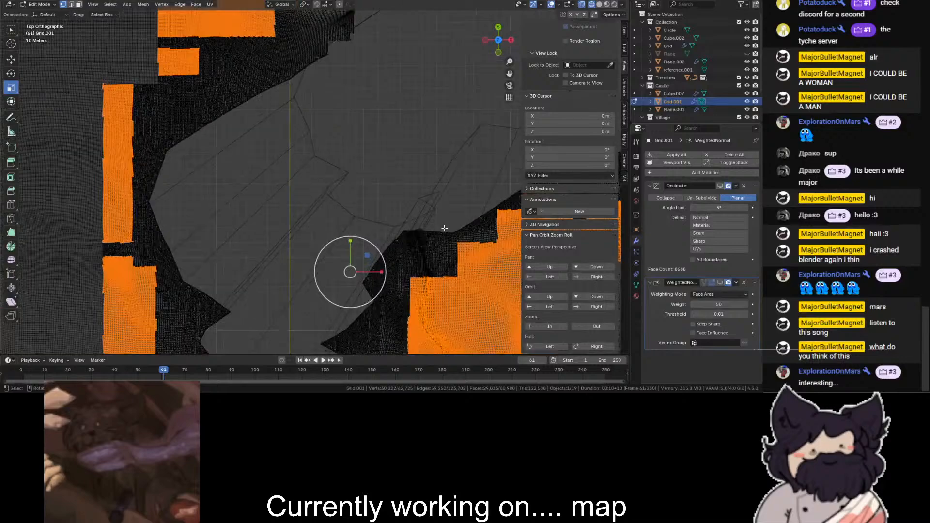
left_click_drag(435, 167, 482, 209, "ctrl")
key("x")
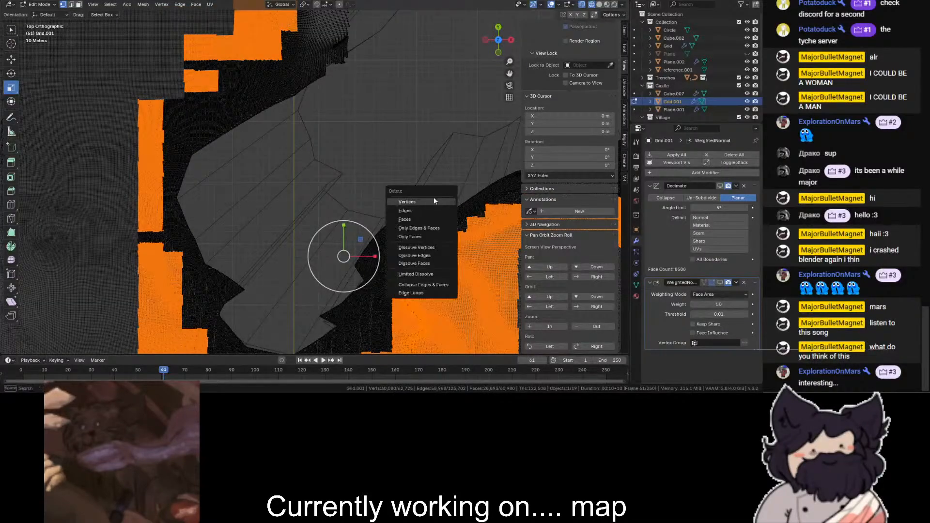
left_click(437, 199)
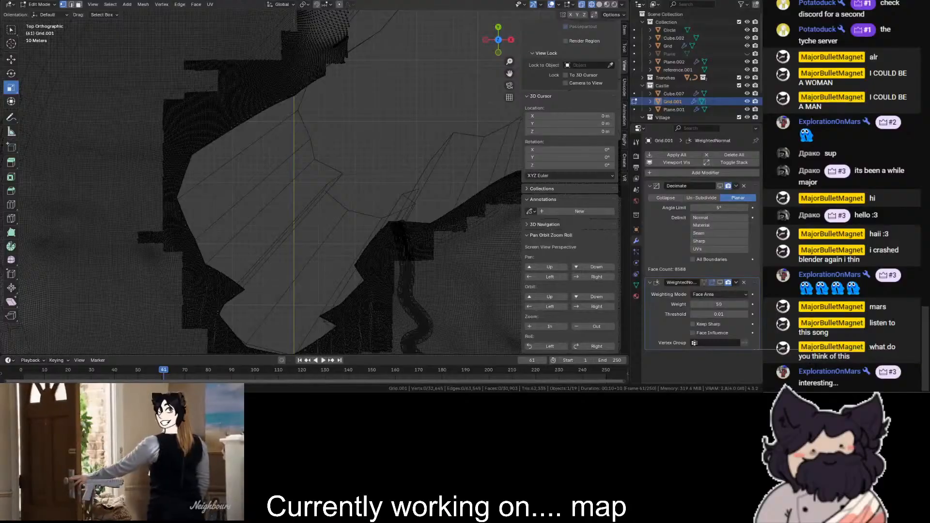
- Return to object mode and apply the planar Decimate modifier on the flat strip
scroll(431, 110, "down", 1)
left_click_drag(499, 39, 490, 38)
scroll(490, 38, "down", 2)
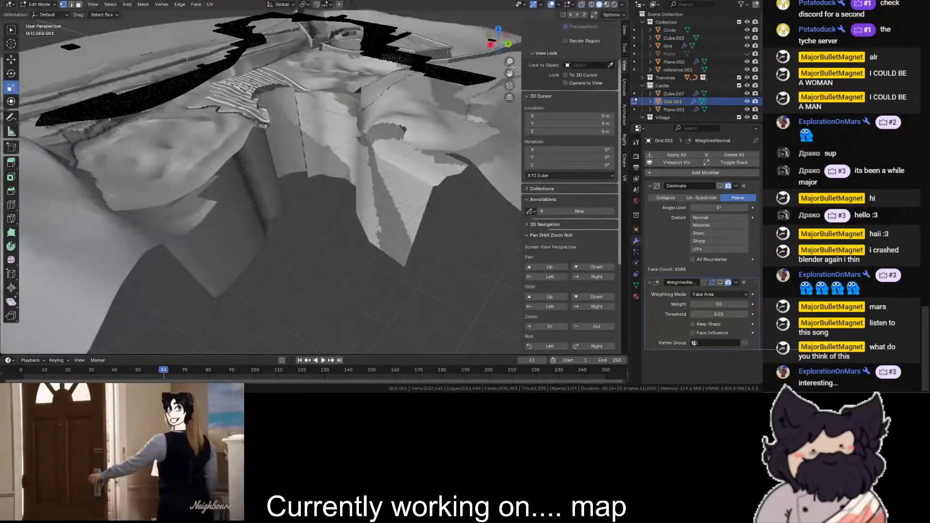
scroll(511, 73, "down", 2)
scroll(511, 74, "up", 4)
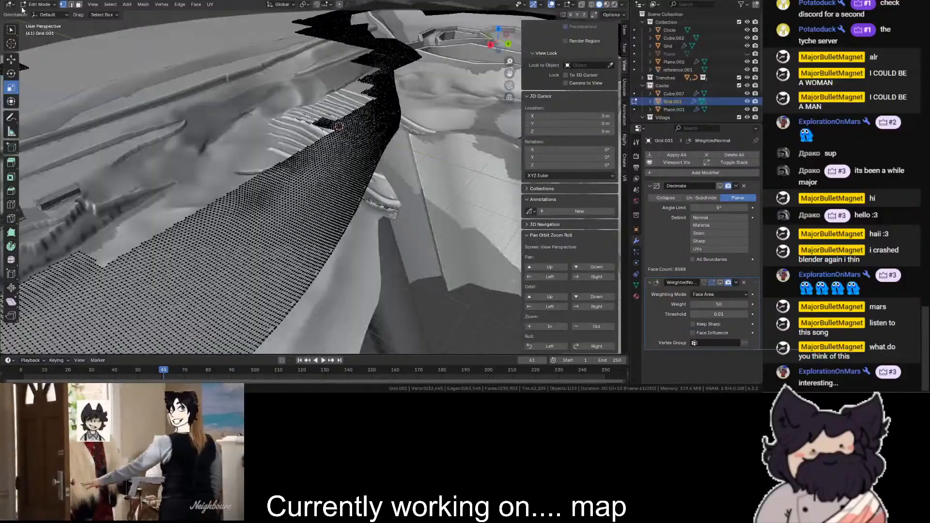
key("Tab")
scroll(225, 104, "down", 3)
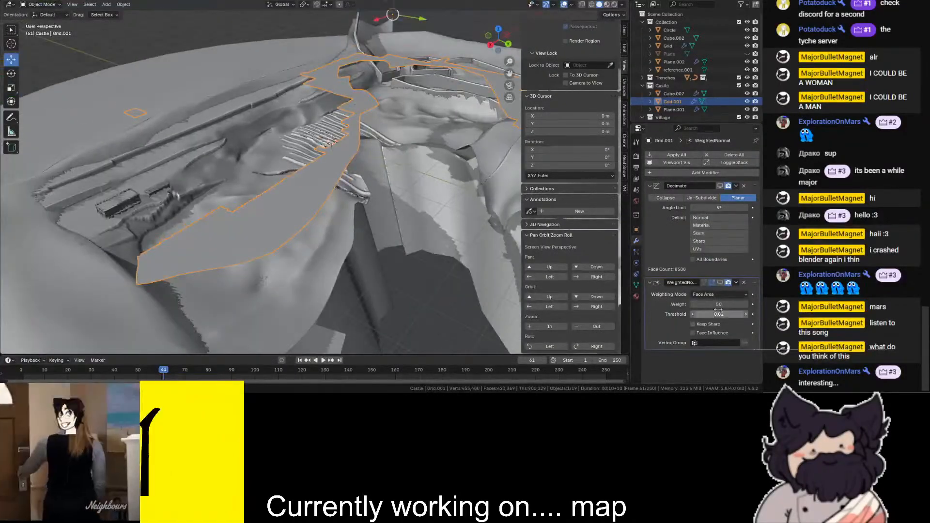
left_click(735, 186)
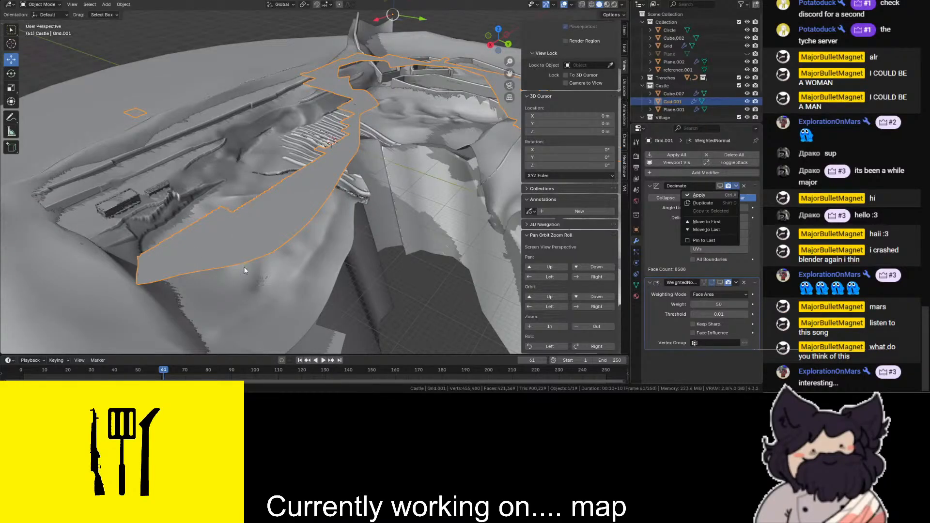
key("ctrl+a")
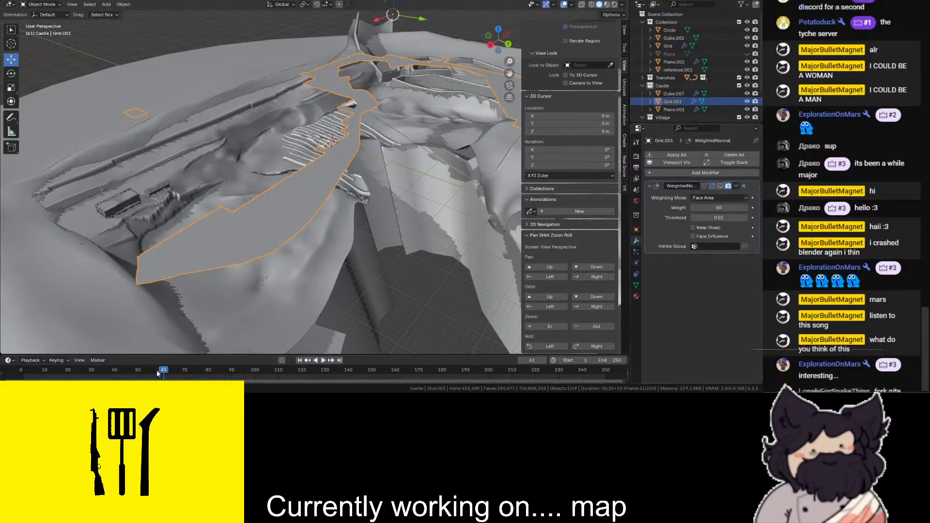
- Enter edit mode on the decimated strip and delete the small stray square lying apart from it
left_click(31, 6)
left_click(41, 22)
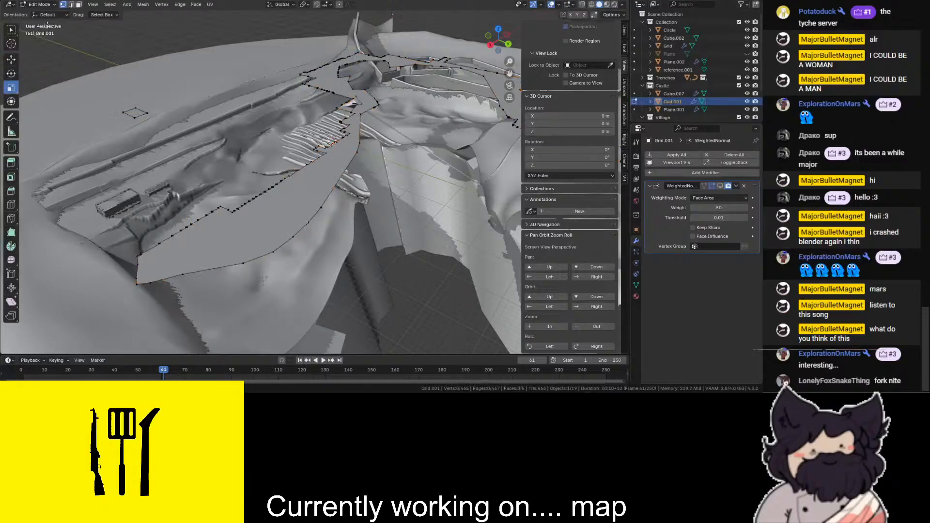
key("x")
left_click(157, 104)
- Select the strip's border vertices along the inner gap's rim from one end to the other with shortest-path picks
left_click(137, 285)
left_click_drag(499, 41, 453, 69)
scroll(455, 147, "up", 3)
left_click(482, 189, "ctrl")
scroll(322, 294, "down", 4)
left_click(297, 325, "ctrl")
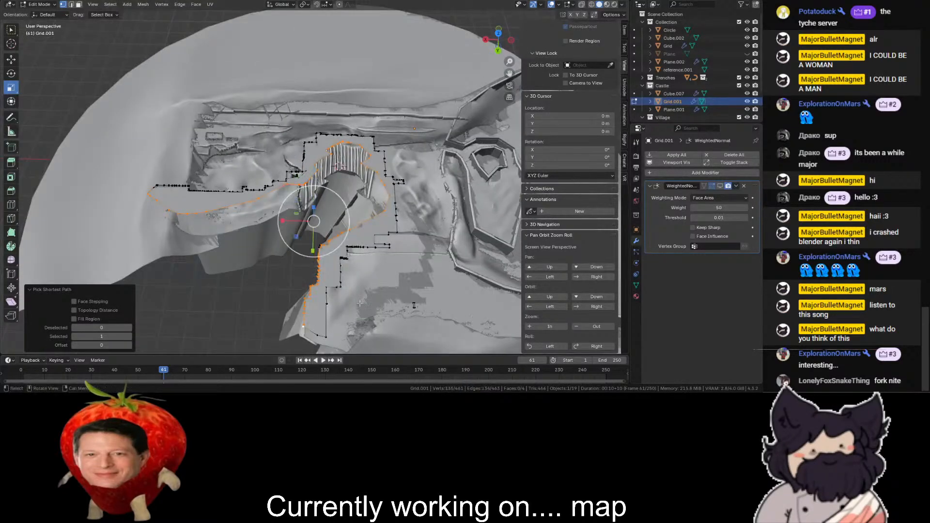
left_click_drag(501, 38, 528, 6)
scroll(451, 97, "up", 4)
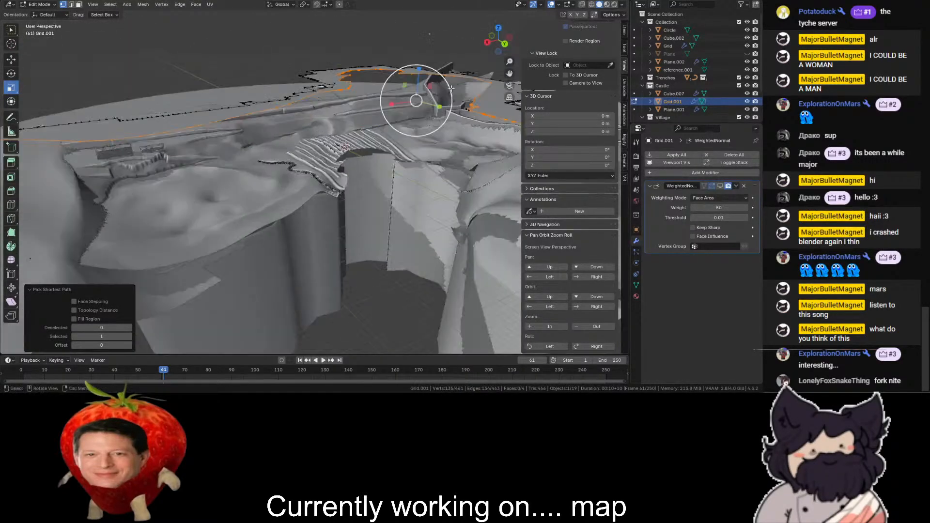
- Extrude the selected rim vertices straight down to form a wall along the inner gap
key("e")
left_click(451, 132)
left_click(487, 44)
- Box-select the new wall's faces in the side view and separate them into their own object
left_click(79, 4)
scroll(450, 161, "down", 3)
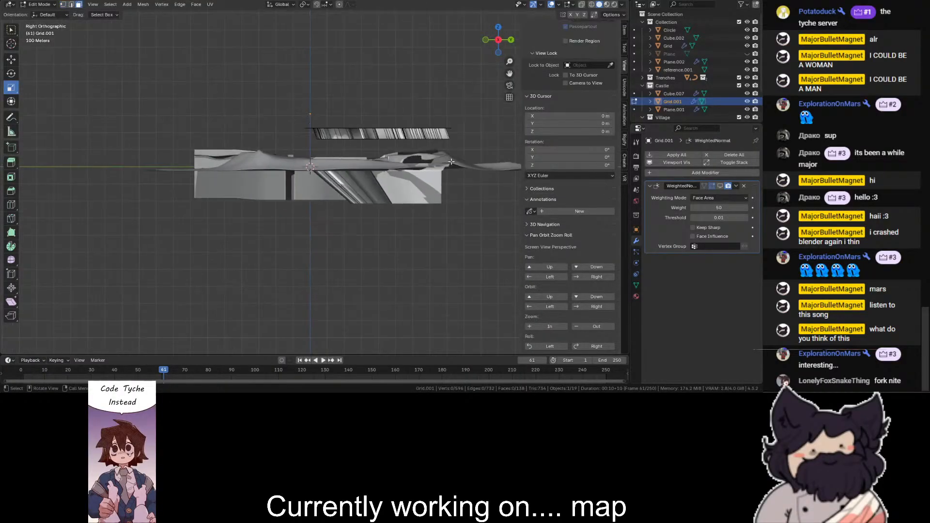
left_click_drag(409, 136, 305, 127)
key("shift+z")
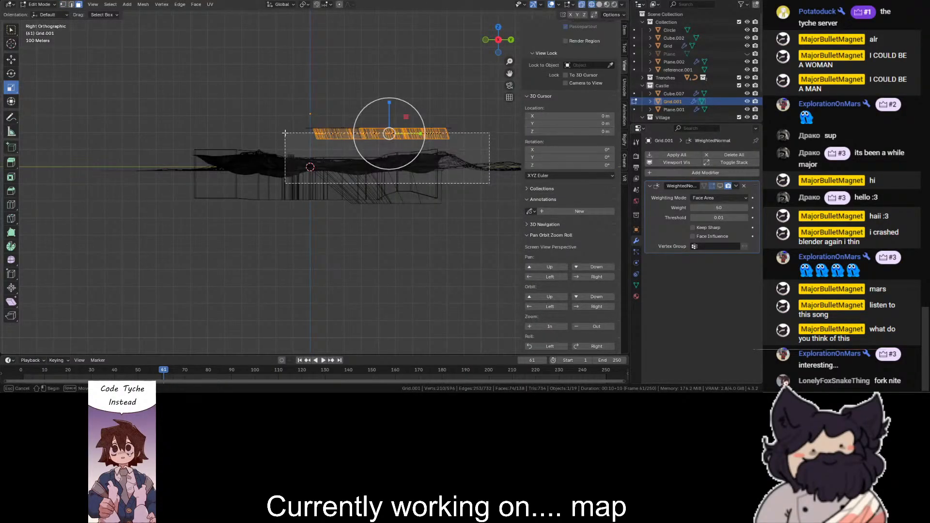
key("shift+z")
key("p")
left_click(384, 156)
- Return to object mode and delete the leftover flat strip object
left_click_drag(501, 41, 484, 56)
scroll(484, 57, "up", 3)
left_click(39, 4)
left_click(39, 13)
key("Delete")
- Lower the separated wall by 180 m along Z and move it from the Castle collection into the main Collection
left_click(259, 188)
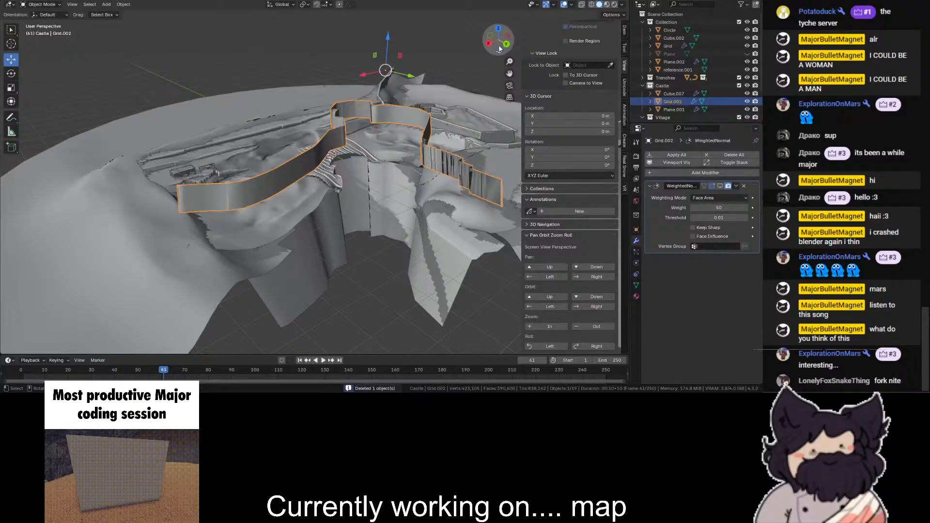
left_click(489, 43)
key("shift+z")
left_click_drag(325, 71, 325, 114, "ctrl")
key("shift+z")
mouse_move(498, 38)
left_mouse_down()
mouse_move(452, 68)
mouse_move(430, 63)
left_mouse_up()
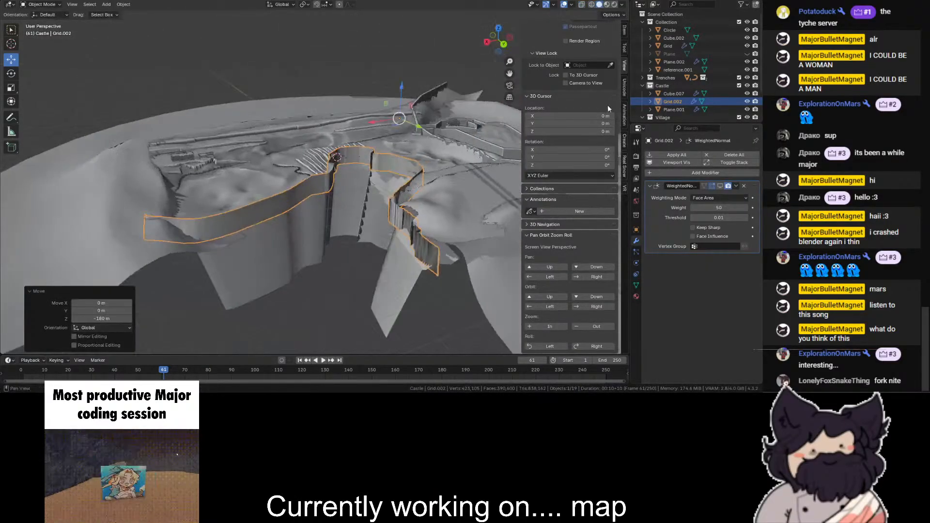
left_click_drag(660, 102, 664, 27)
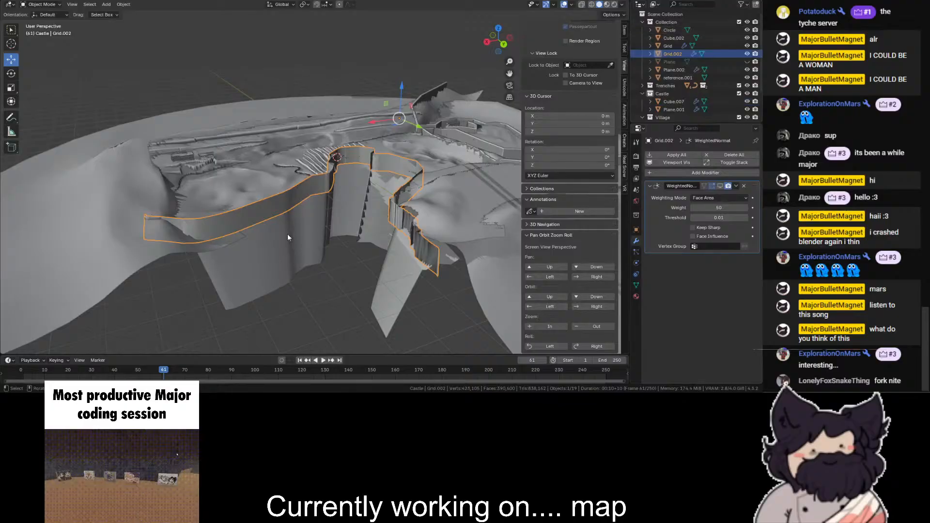
- Delete the old cliff wall object surrounding the inner gap
left_click(288, 234)
scroll(329, 204, "up", 2)
key("Delete")
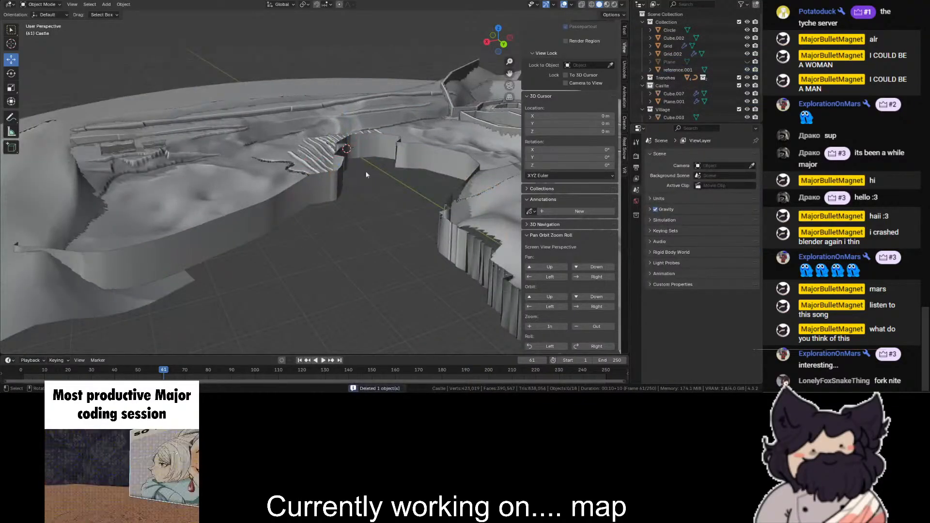
- Lower the new wall by another 56 m along Z
left_click(342, 184)
mouse_move(436, 70)
left_mouse_down()
mouse_move(434, 97)
mouse_move(434, 89)
left_mouse_up()
scroll(34, 39, "down", 1)
- Enter edit mode on the new wall and delete its lower row of vertices, leaving only the upper rim line
left_click(36, 5)
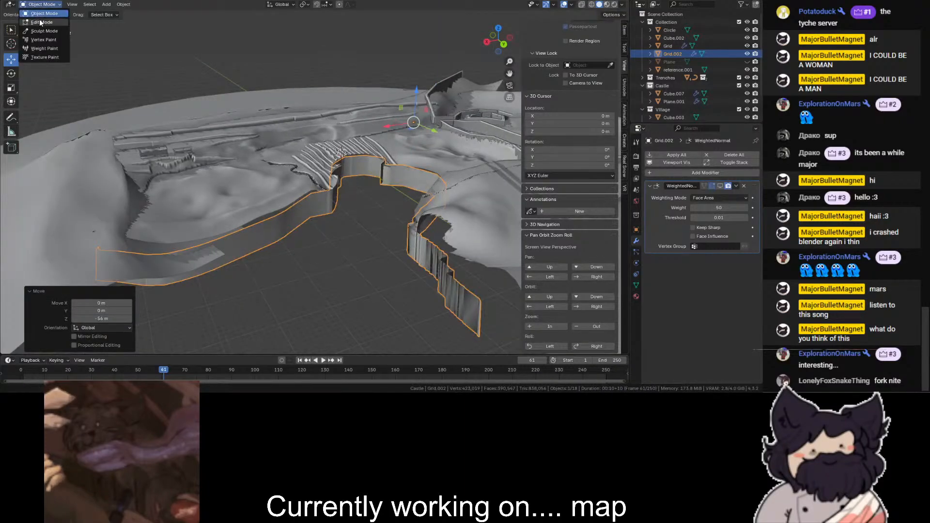
left_click(41, 22)
left_click(486, 42)
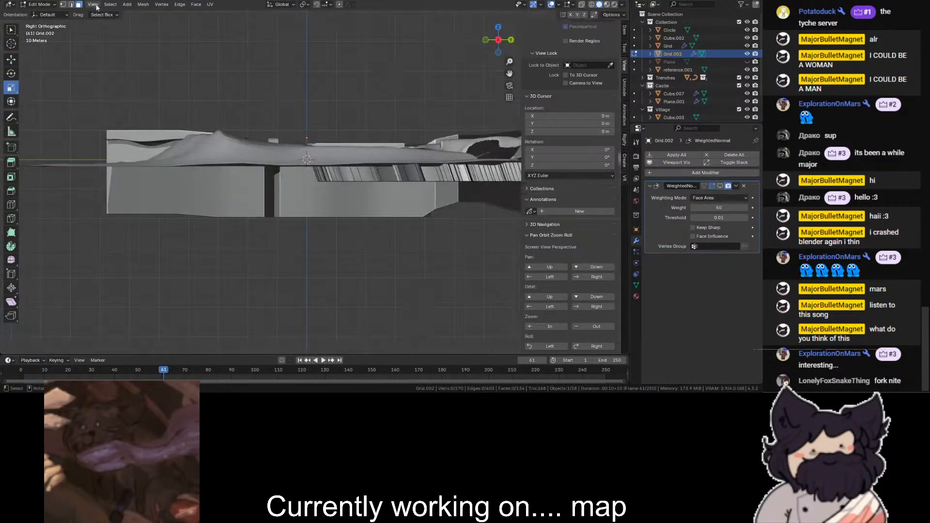
left_click(63, 6)
key("shift+z")
left_click_drag(495, 175, 151, 226)
key("shift+z")
key("x")
left_click(343, 127)
- Return to object mode and raise the rim line above the terrain, with a final move of 105 m along Z
middle_click_drag(464, 99, 359, 137, "shift")
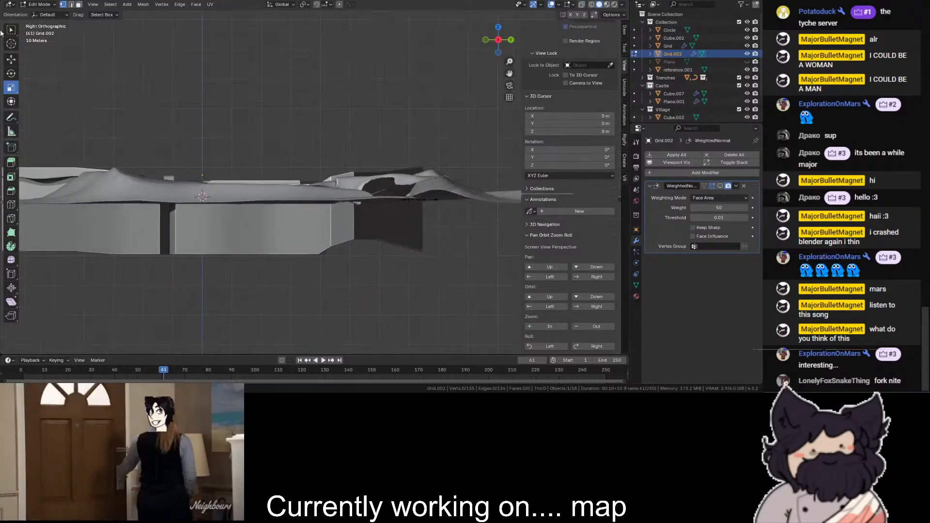
left_click(37, 5)
left_click(41, 15)
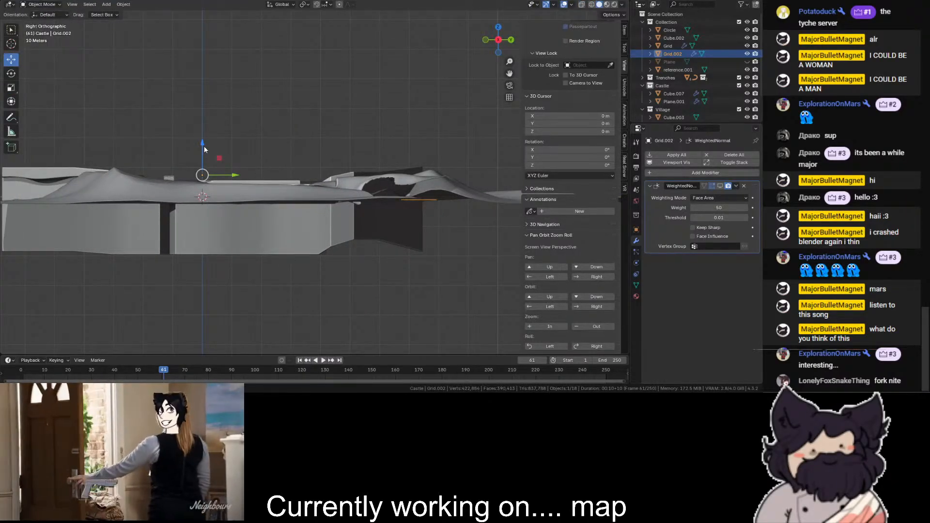
left_click_drag(203, 145, 202, 133, "ctrl")
middle_click_drag(203, 136, 402, 208)
scroll(402, 208, "down", 2)
left_click_drag(358, 56, 359, 30, "ctrl")
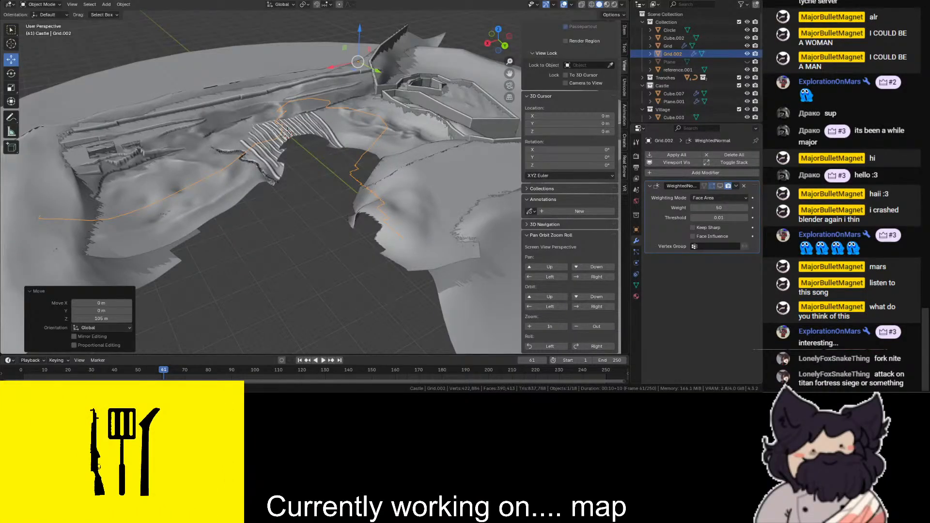
- Replace the rim line's Weighted Normal modifier with a Shrinkwrap modifier targeting the terrain Grid
scroll(325, 182, "up", 3)
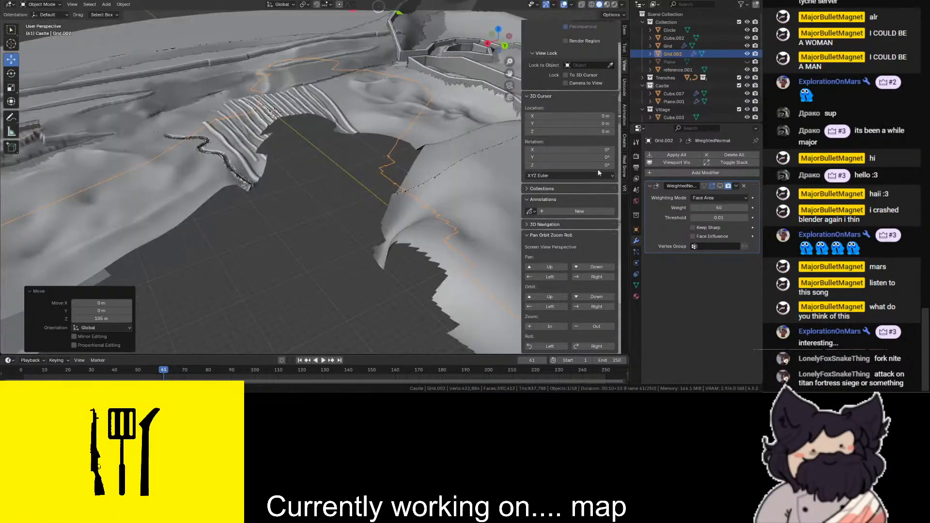
left_click(744, 188)
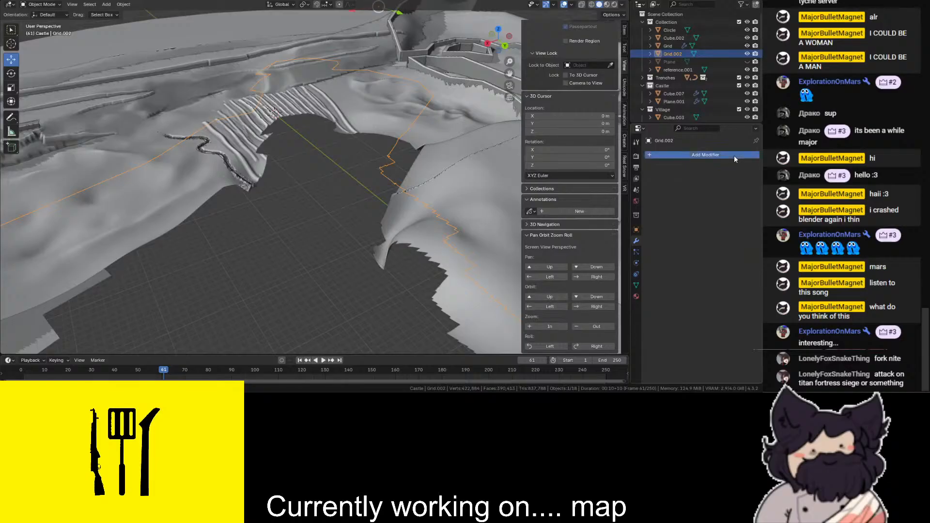
left_click(734, 155)
type("sr")
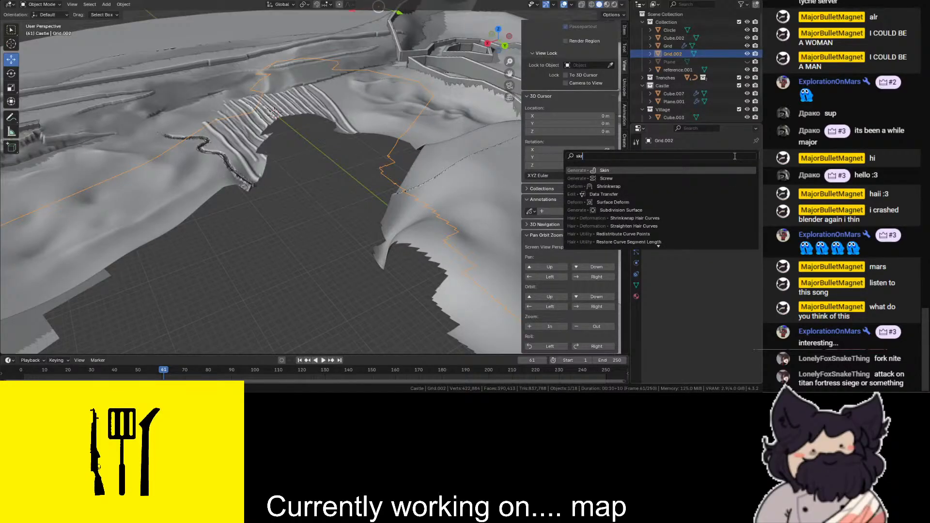
key("Return")
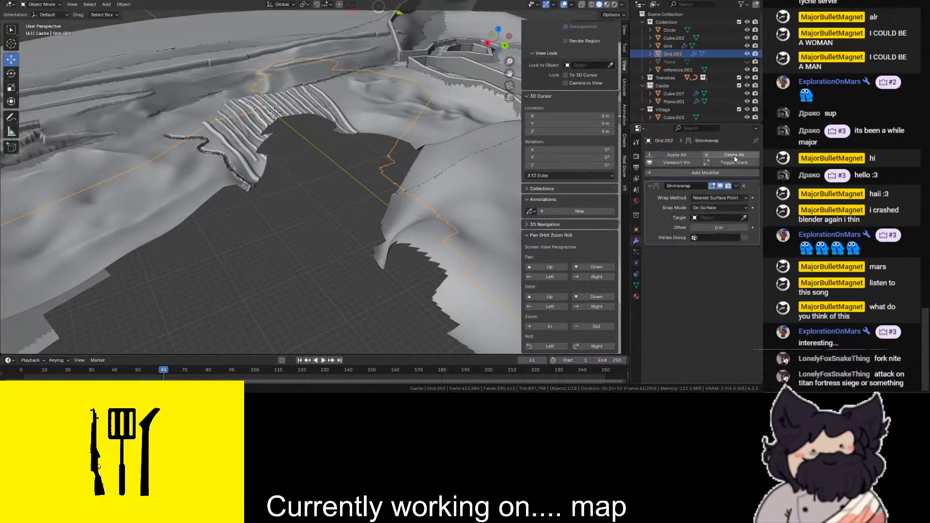
left_click(745, 216)
left_click(495, 194)
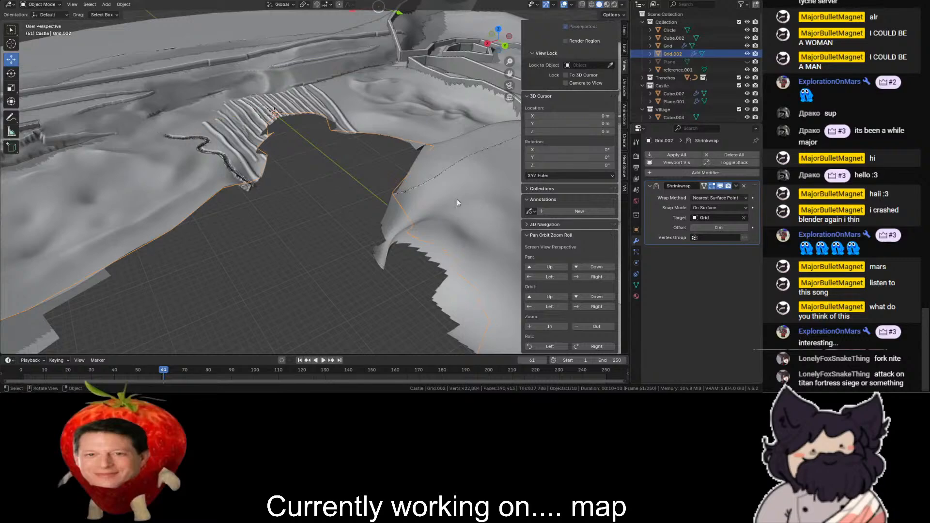
- Try the Project wrap method on the Shrinkwrap modifier, and switch it to Nearest Vertex
left_click_drag(497, 37, 611, 45)
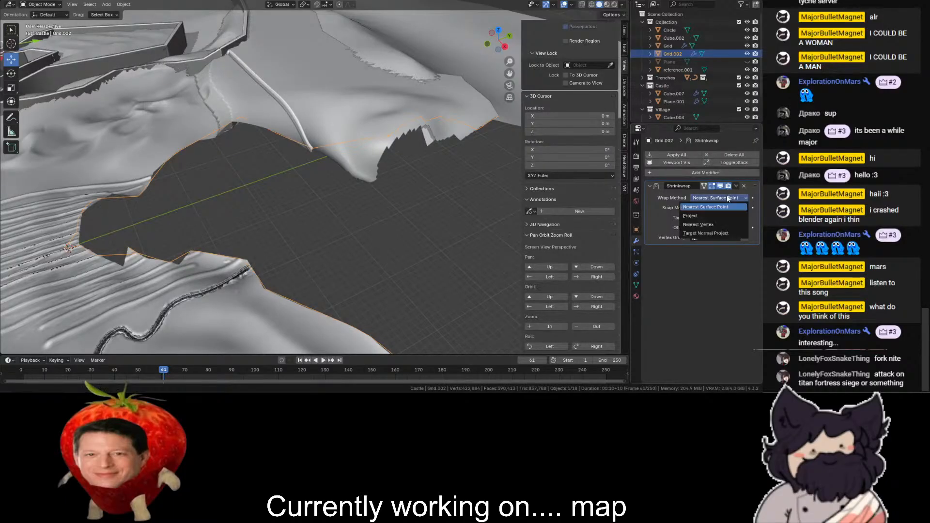
left_click(697, 216)
left_click(698, 199)
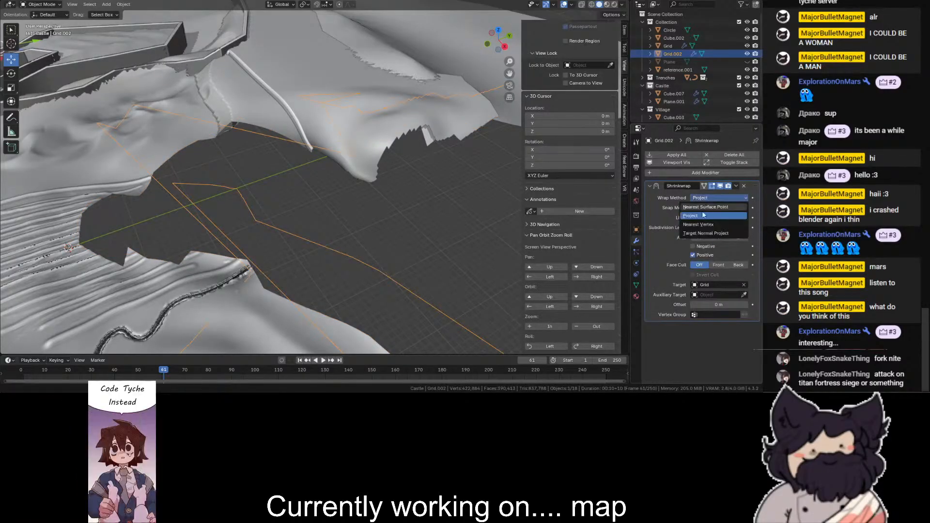
left_click(700, 224)
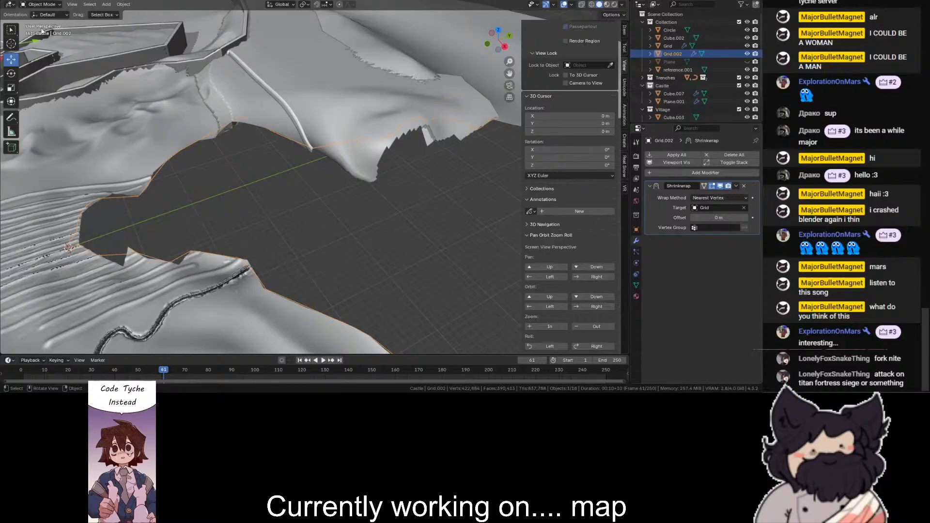
- Examine from above, in edit mode and wireframe, how the rim line's vertices follow the terrain's edge
left_click(495, 29)
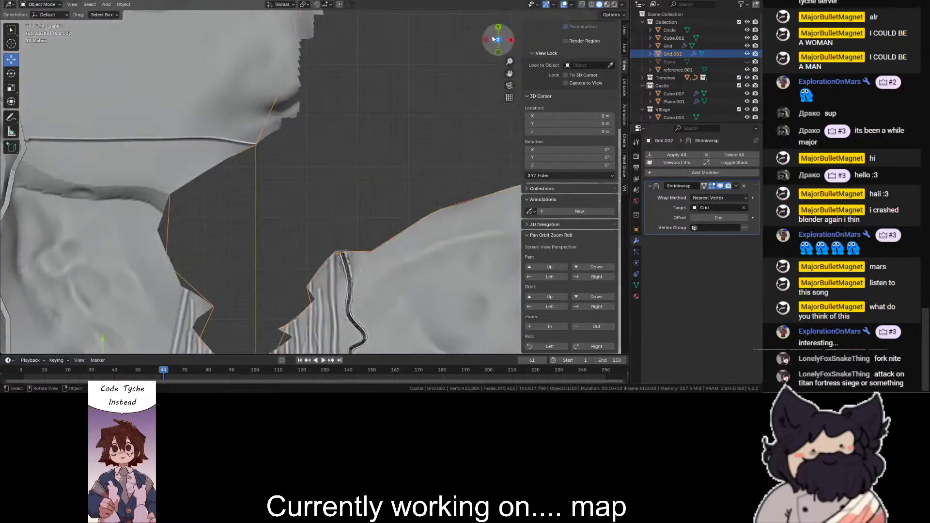
middle_click_drag(88, 140, 107, 36, "shift")
key("shift+z")
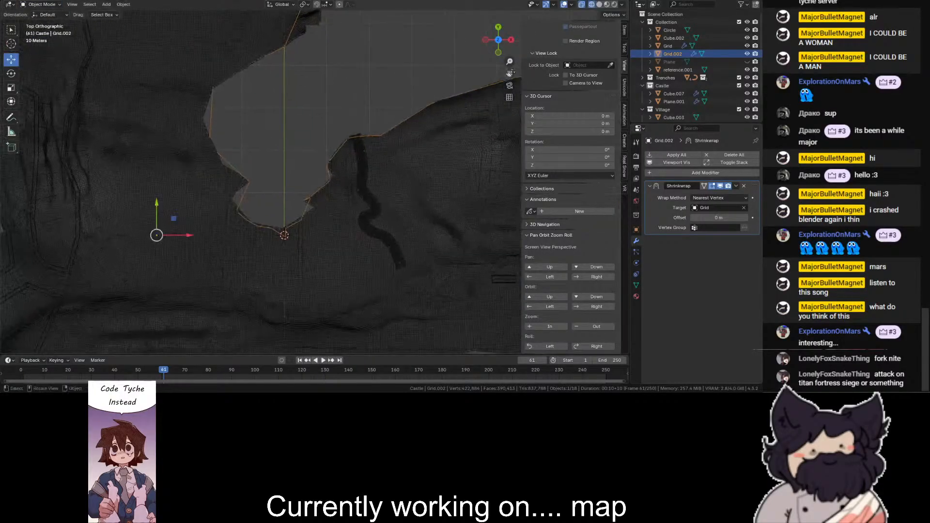
scroll(107, 36, "up", 3)
left_click(52, 6)
left_click(45, 22)
key("a")
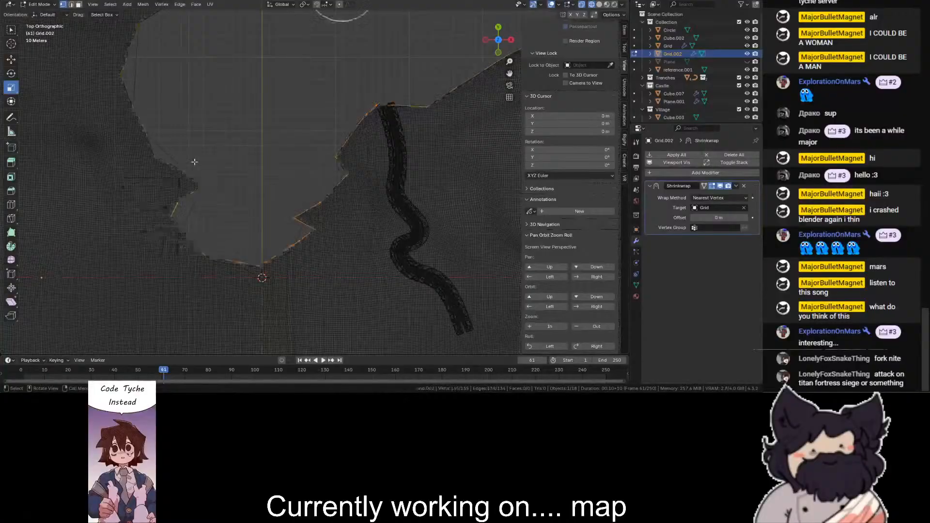
left_click(195, 169)
scroll(205, 221, "up", 2)
left_click(199, 190)
- Set the Shrinkwrap wrap method to Project while viewing the rim line in solid shading
key("shift+z")
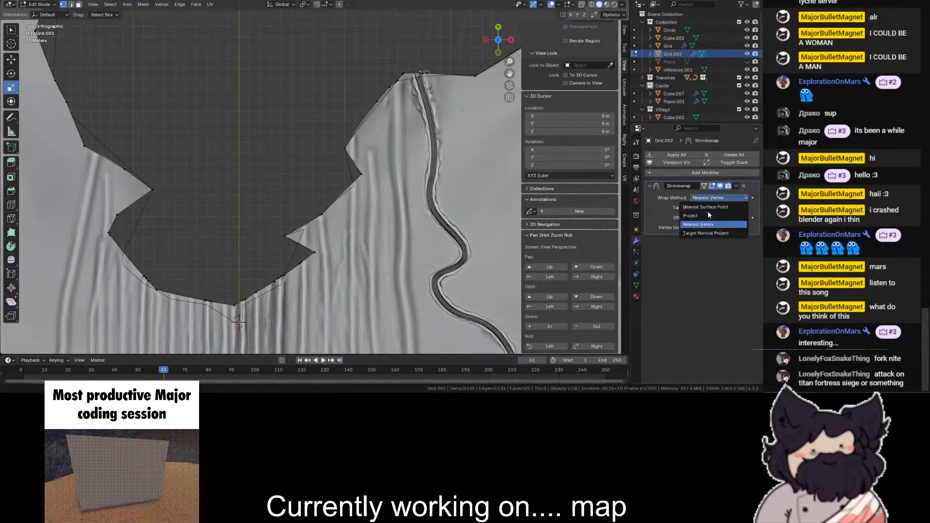
left_click(708, 214)
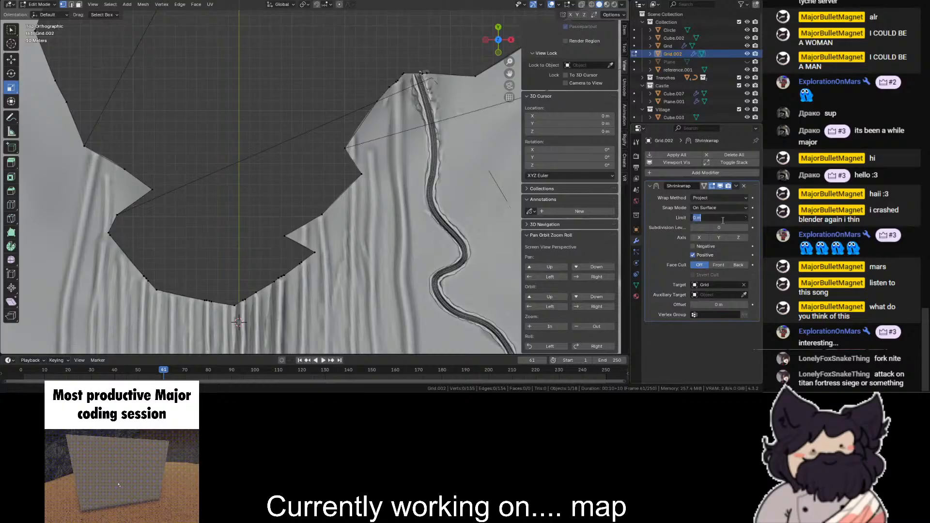
left_click(291, 215)
- Select the whole rim line and apply Solidify Faces with a thickness of 0.01 m
key("a")
scroll(312, 176, "down", 4)
key("ctrl+f")
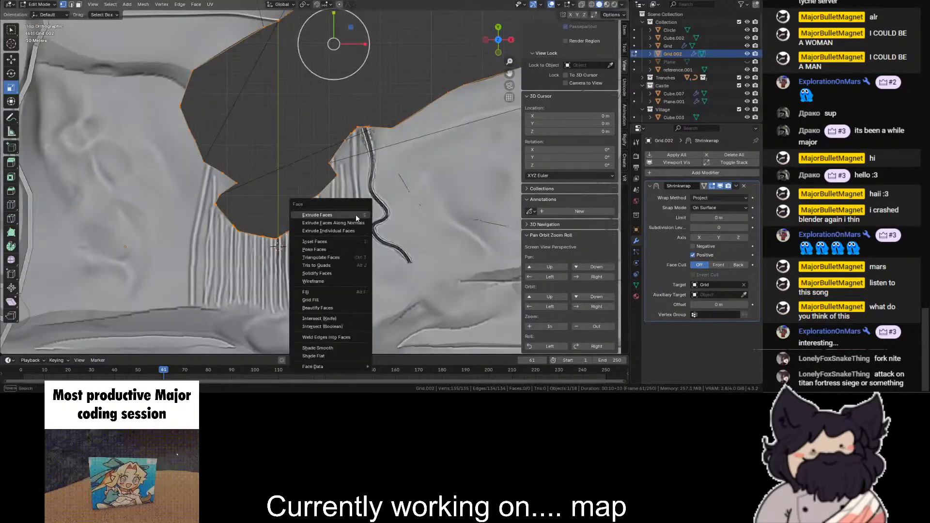
left_click(337, 265)
- Extrude the rim line in the top view and scale the new edge outward by 1.3
key("shift+z")
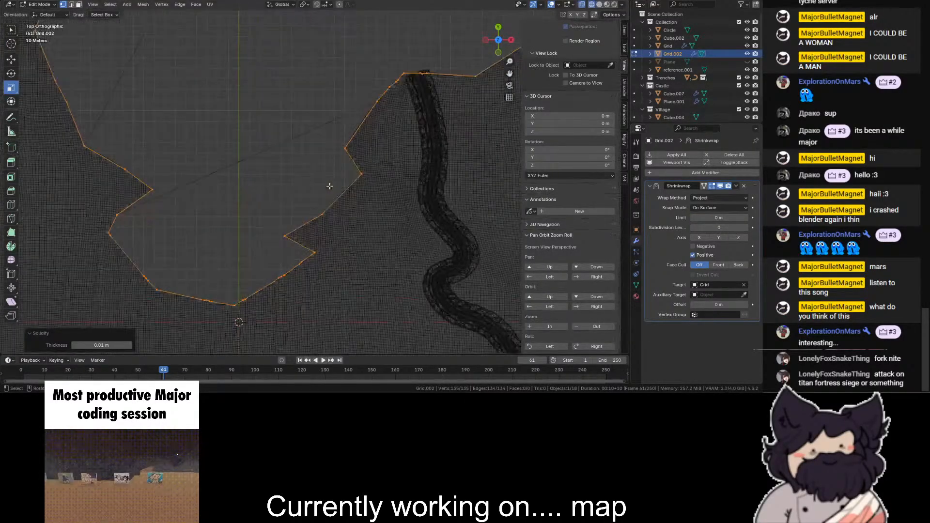
scroll(330, 190, "down", 1)
key("e")
right_click(349, 125)
scroll(349, 119, "down", 2)
key("g")
right_click(349, 115)
scroll(348, 109, "down", 2)
key("s")
right_click(354, 90)
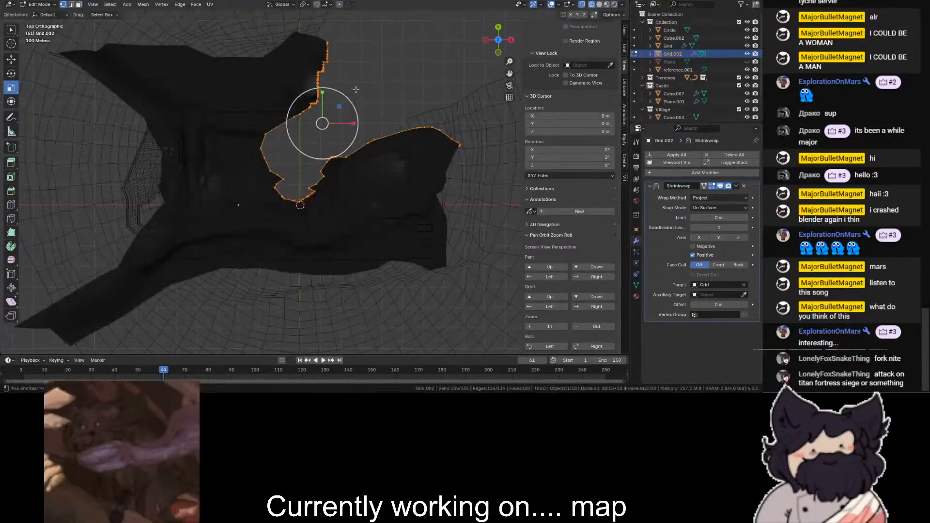
key("s")
left_click(357, 90)
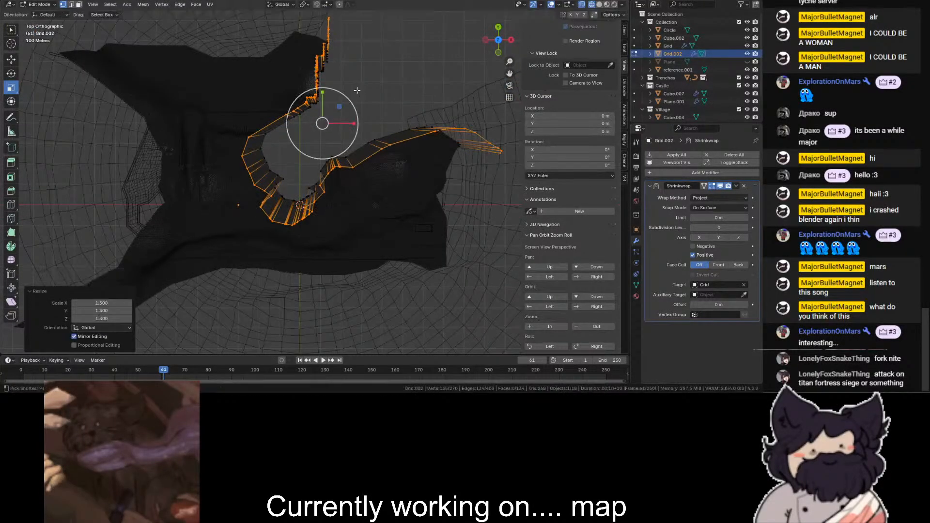
- Try shifting the scaled outer edge, and undo both the shift and the scaling
mouse_move(319, 126)
left_mouse_down()
mouse_move(300, 129)
mouse_move(312, 133)
left_mouse_up()
key("shift+z")
scroll(311, 134, "up", 5)
scroll(250, 98, "up", 1)
key("ctrl+z")
key("ctrl+z")
key("ctrl+z")
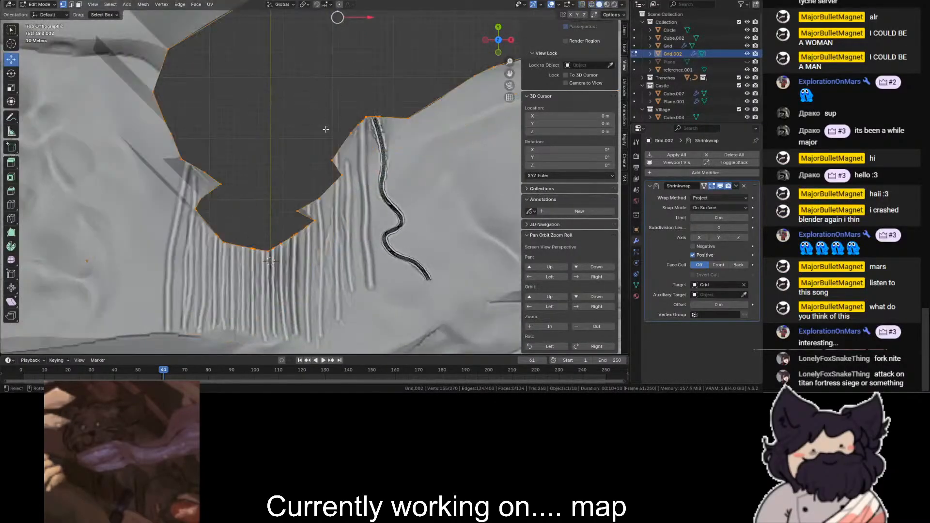
- Undo the rim line's extrusion and all Shrinkwrap changes, back to its Weighted Normal modifier
scroll(326, 123, "down", 4)
scroll(310, 126, "up", 2)
scroll(290, 126, "down", 2)
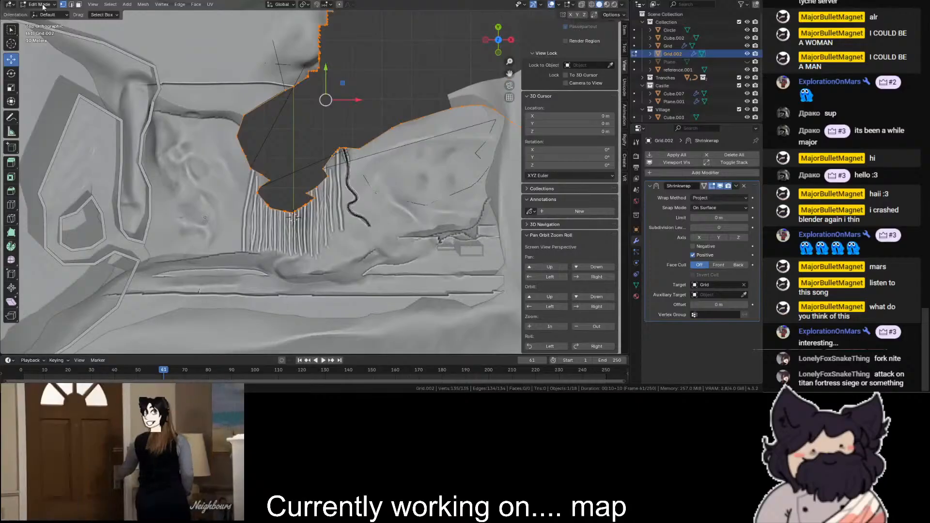
key("alt+a")
key("ctrl+z")
key("ctrl+z")
key("ctrl+z")
key("ctrl+z")
key("ctrl+z")
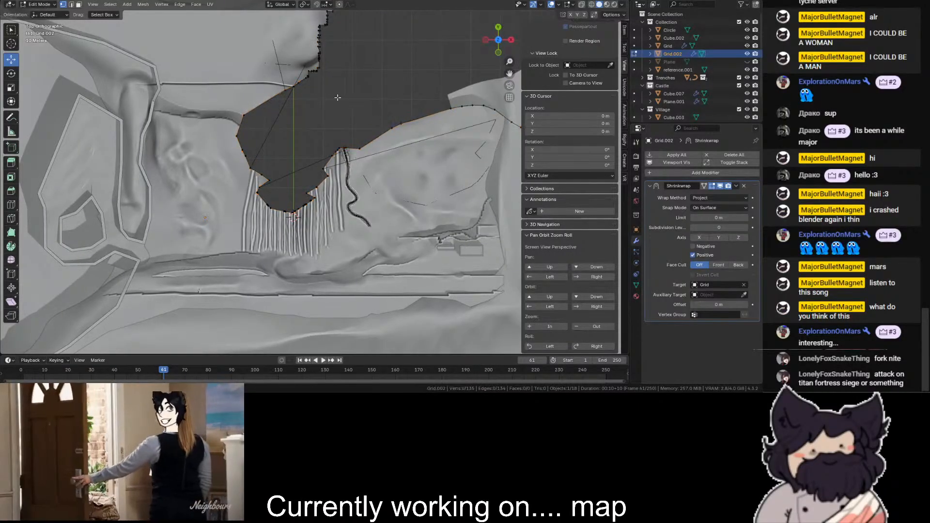
key("ctrl+z")
key("ctrl+z")
key("ctrl+z")
key("ctrl+z")
key("ctrl+z")
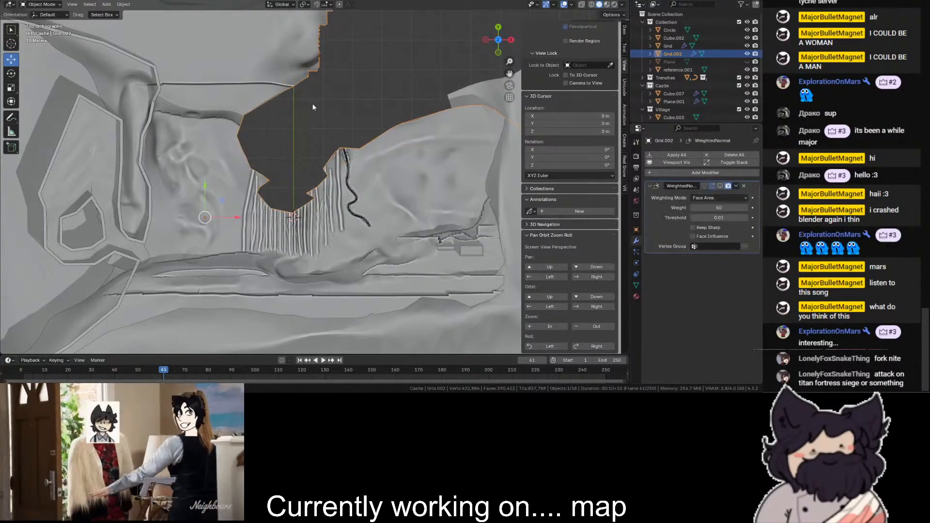
- Undo further, back past the old cliff wall's deletion and the new wall's lowering
key("ctrl+z")
key("ctrl+z")
key("ctrl+z")
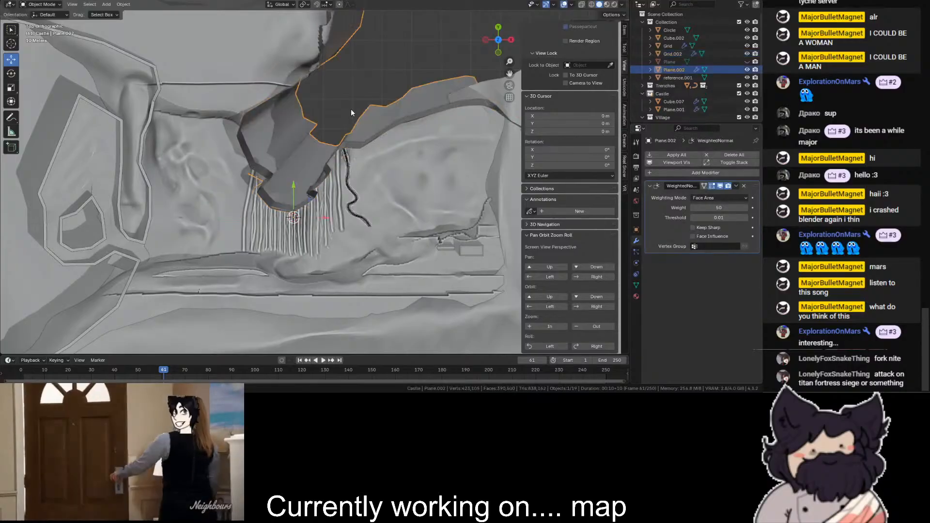
middle_click_drag(402, 79, 385, 114)
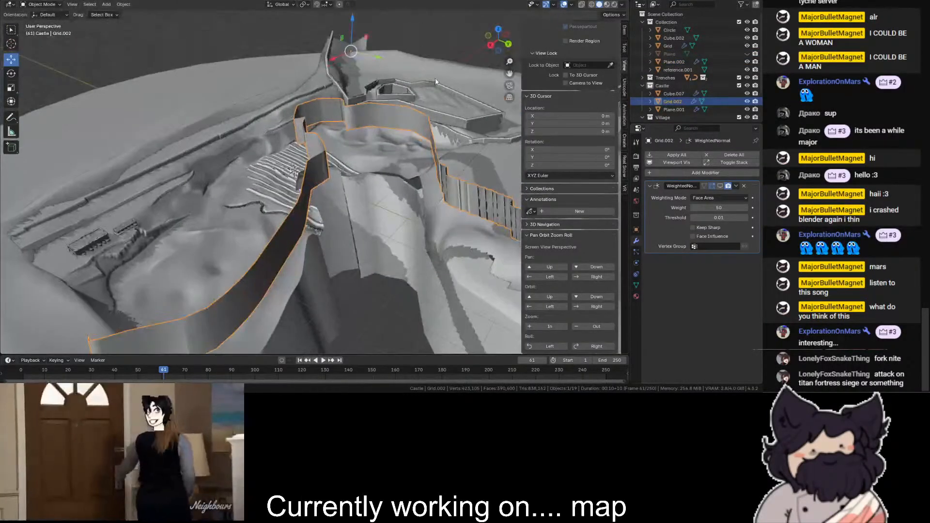
scroll(455, 71, "down", 3)
mouse_move(498, 38)
left_mouse_down()
mouse_move(514, 48)
mouse_move(496, 36)
mouse_move(490, 56)
left_mouse_up()
scroll(277, 78, "up", 1)
- Redo the wall edits up to the deletion of its lower vertices, with the scene in wireframe
key("shift+z")
key("ctrl+z")
key("ctrl+z")
key("ctrl+z")
key("ctrl+z")
key("ctrl+z")
key("ctrl+z")
key("ctrl+z")
key("ctrl+z")
key("ctrl+z")
key("ctrl+z")
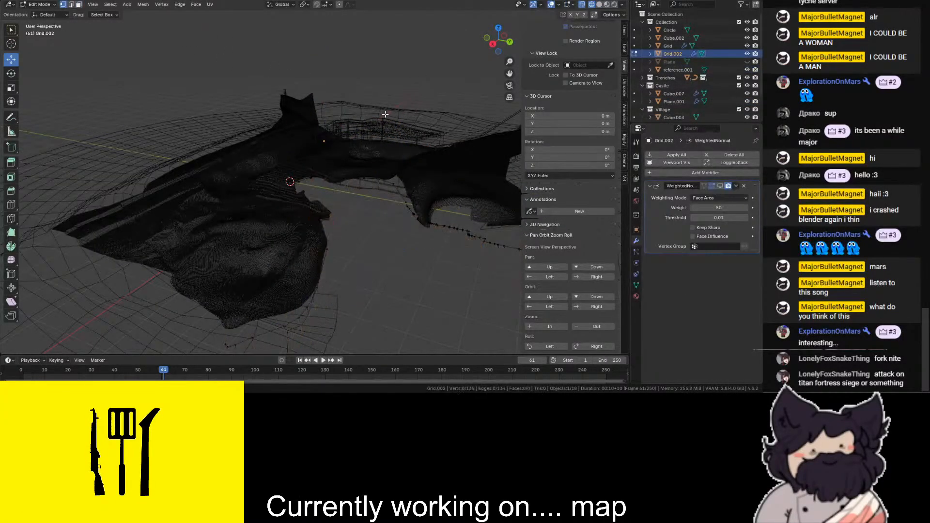
- Undo further, back to the selected rim line with its Shrinkwrap modifier, and view it in solid shading from above
key("ctrl+z")
key("ctrl+z")
key("shift+z")
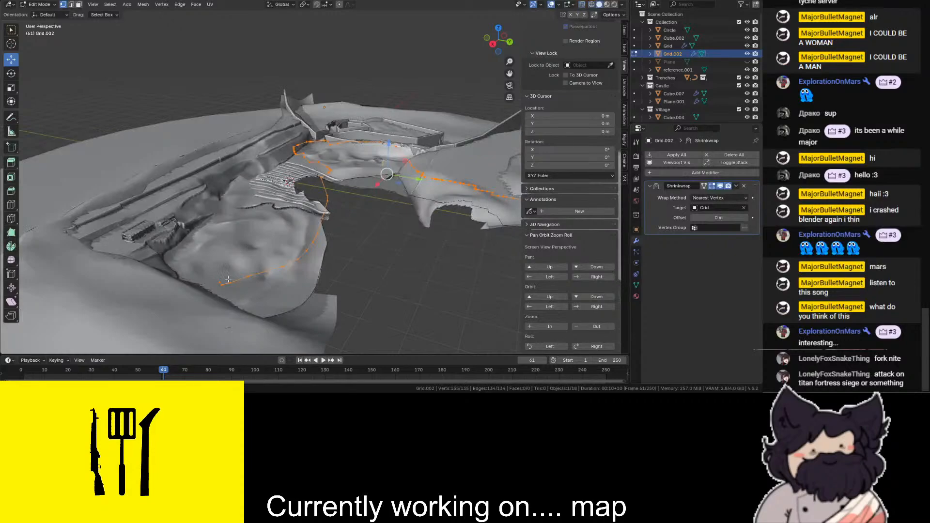
scroll(412, 133, "up", 2)
scroll(433, 148, "down", 1)
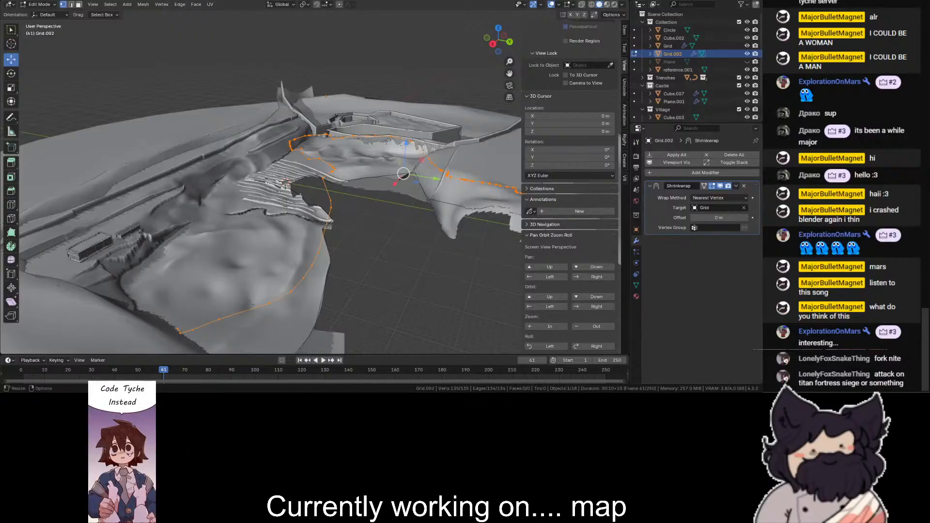
left_click(497, 29)
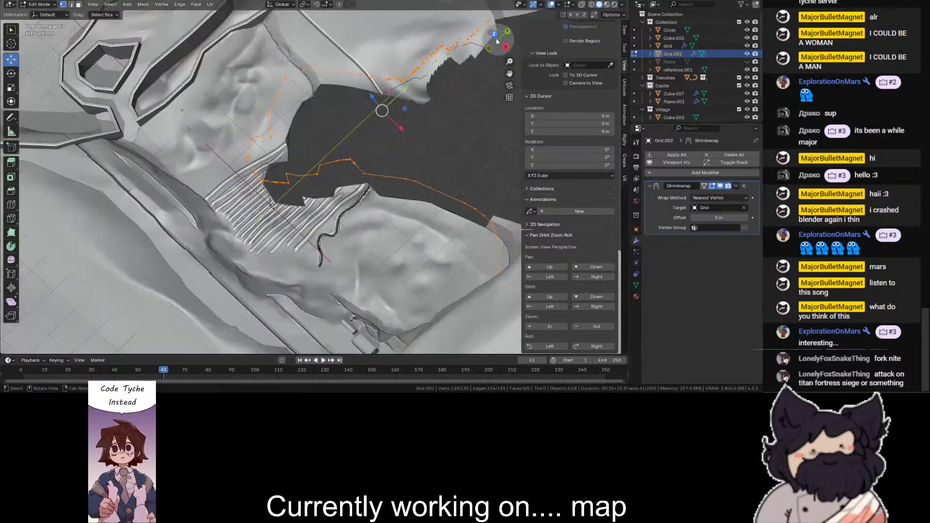
key("alt+z")
key("alt+z")
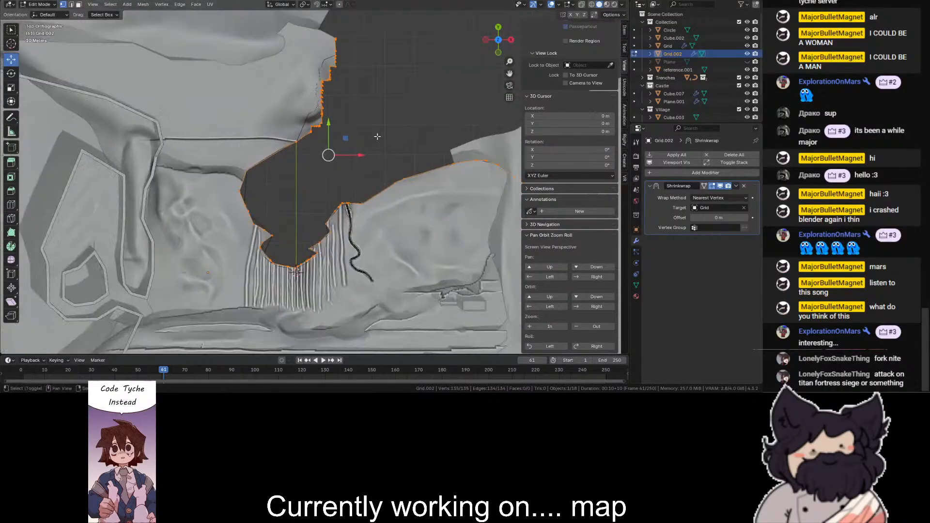
- Extrude the rim line's positive-X stretch by 90 m in X and -200 m in Y, with its inner notch left out
key("shift+z")
scroll(474, 117, "down", 2)
left_click_drag(502, 152, 306, 302)
scroll(326, 254, "up", 1)
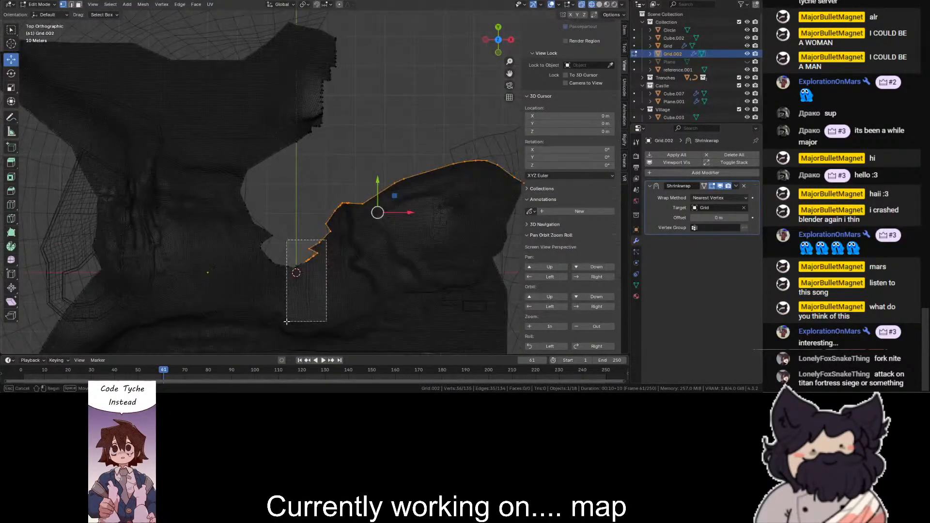
key("e")
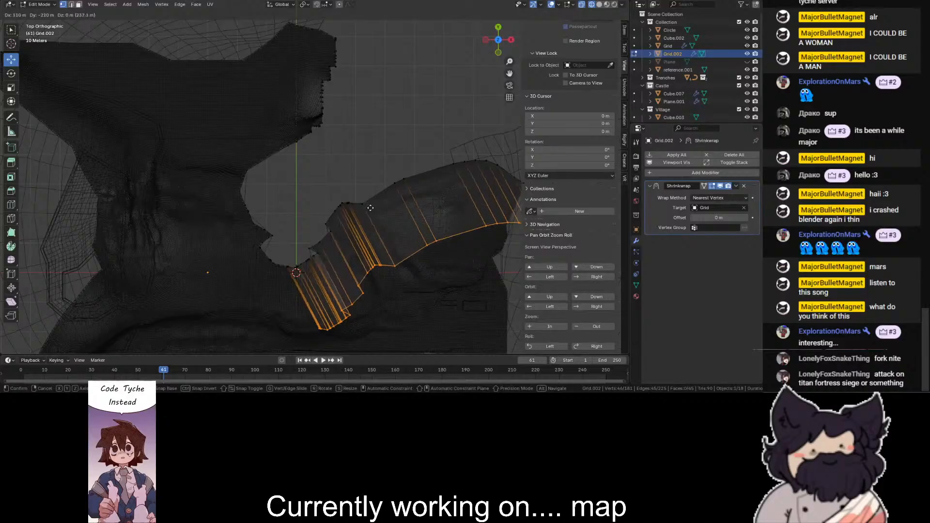
left_click(368, 211)
key("shift+z")
- Try moving the extruded edge further across the terrain, and undo both the move and the extrusion
key("g")
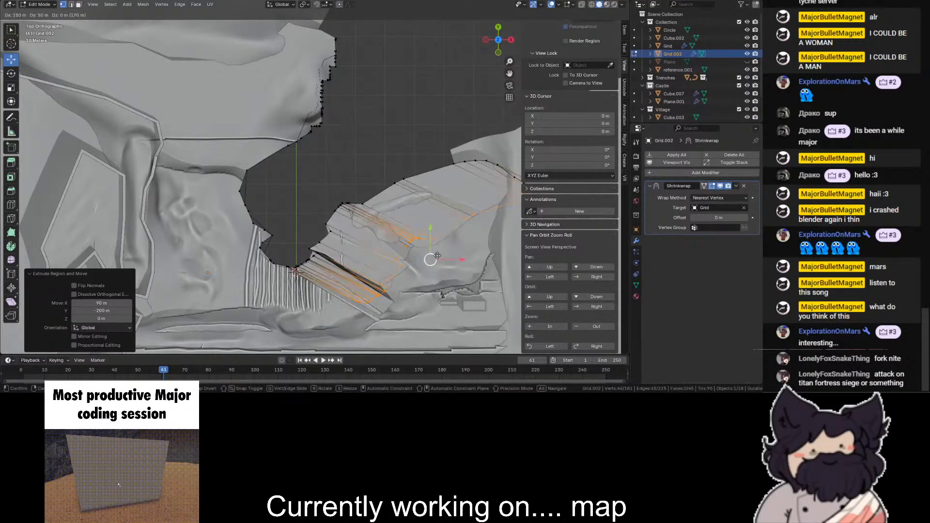
left_click(436, 260)
scroll(470, 105, "up", 3)
left_click_drag(509, 73, 497, 11)
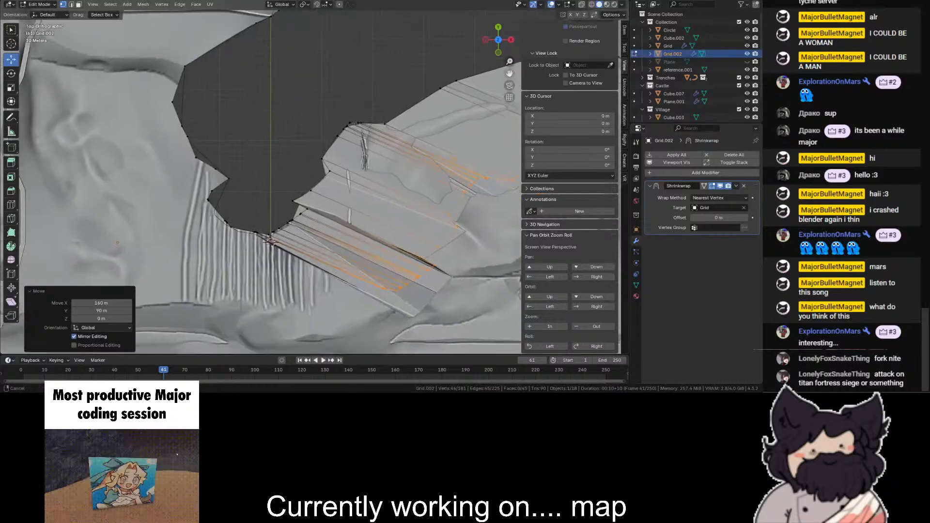
scroll(363, 242, "up", 2)
key("ctrl+z")
key("ctrl+z")
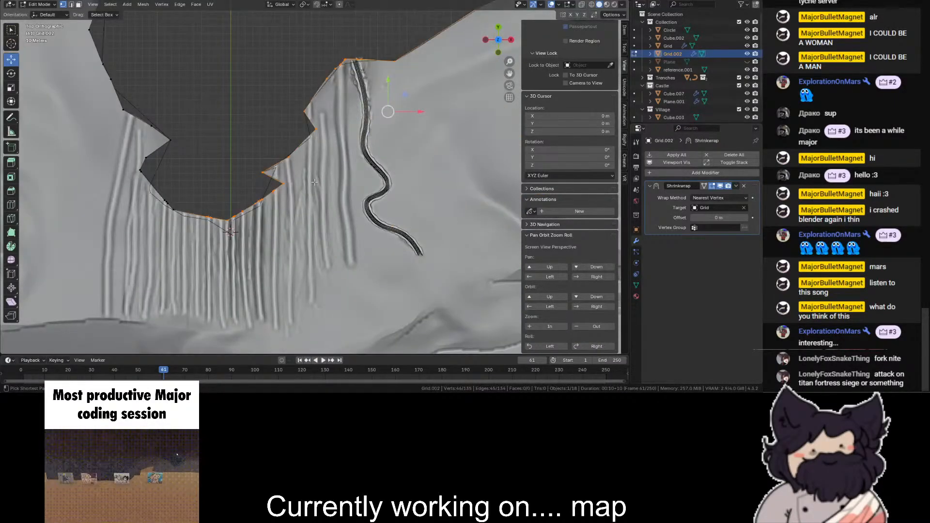
- Drop the innermost notch vertices from the selection, try extruding the remaining rim stretch, undo the extrusion and clear the selection
scroll(314, 182, "up", 2)
key("shift+z")
left_click_drag(276, 180, 120, 272, "ctrl")
scroll(270, 203, "down", 4)
key("e")
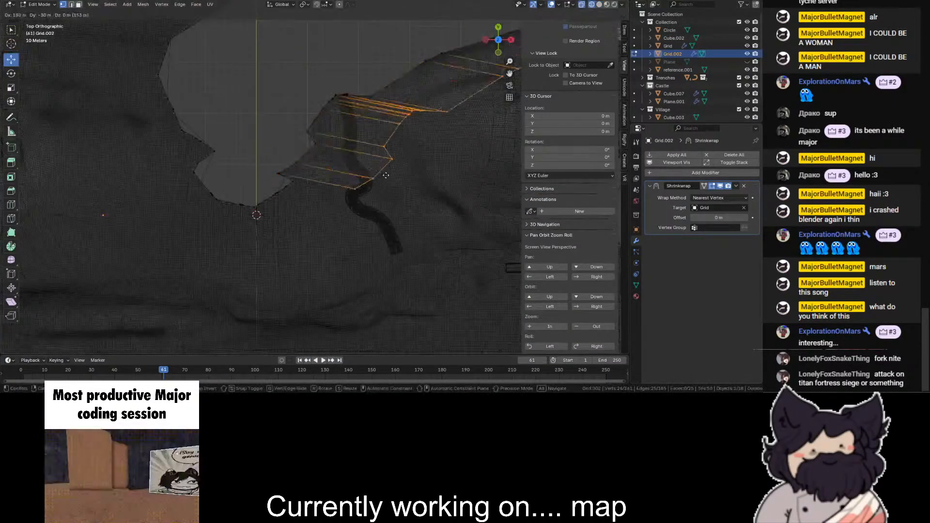
left_click(393, 202)
scroll(393, 202, "up", 2)
key("ctrl+z")
key("shift+z")
left_click(288, 154)
scroll(370, 167, "down", 4)
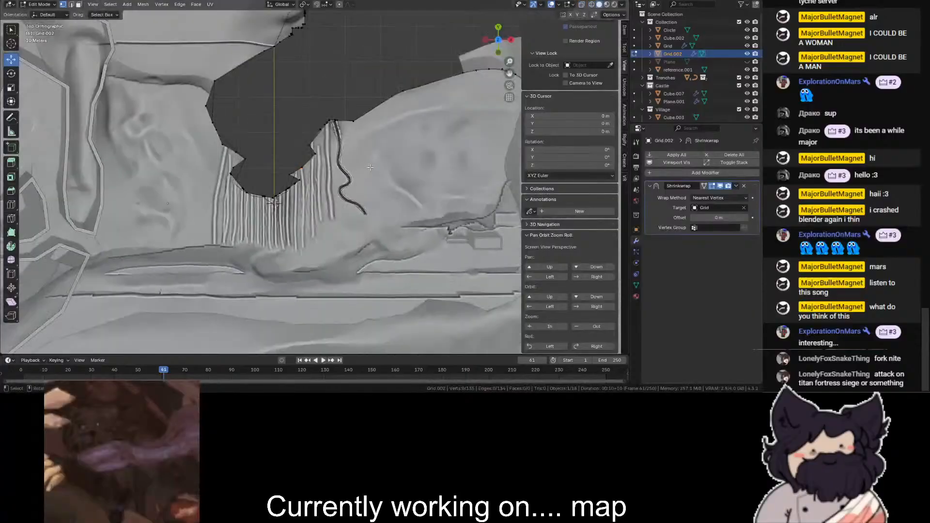
- Return to Object Mode and delete the rim line object
scroll(370, 167, "down", 2)
left_click(27, 5)
left_click(29, 14)
scroll(160, 97, "down", 3)
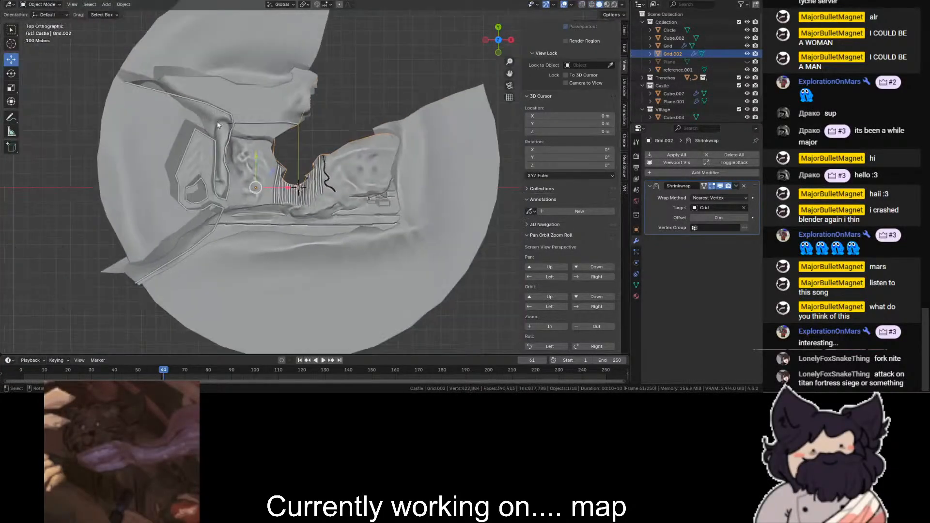
key("Delete")
- Duplicate the main terrain object and raise the copy 300 m above the original
left_click(294, 114)
left_click(512, 41)
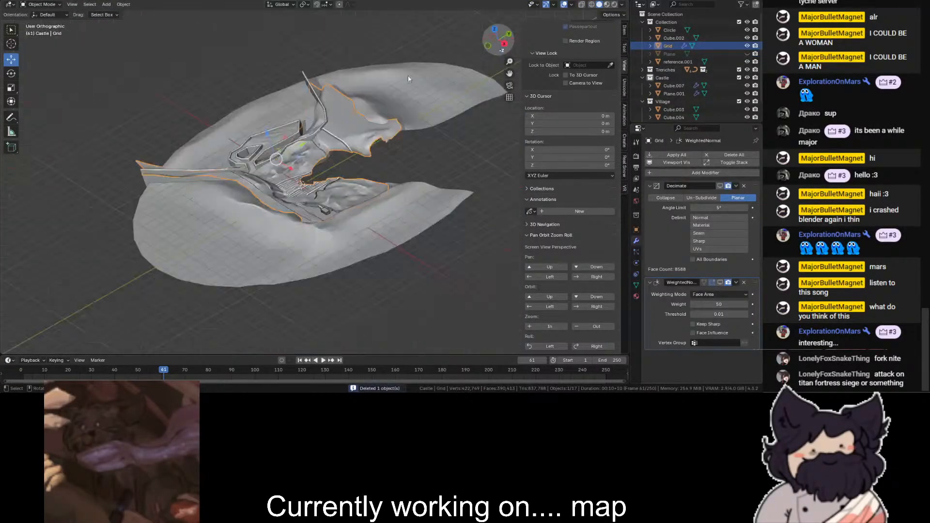
key("ctrl+c")
key("ctrl+v")
left_click_drag(305, 156, 299, 119, "ctrl")
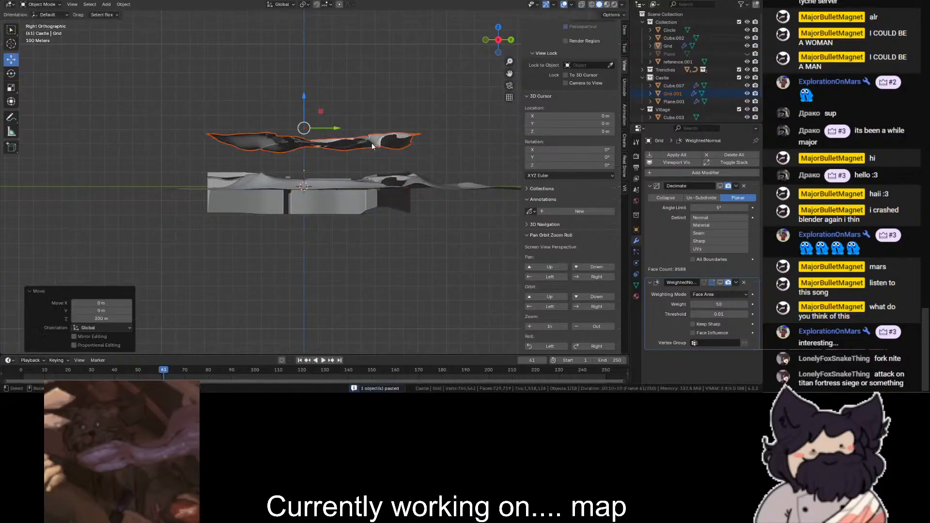
- Flatten the whole terrain copy in Edit Mode by scaling its Z to 0
scroll(54, 22, "up", 4)
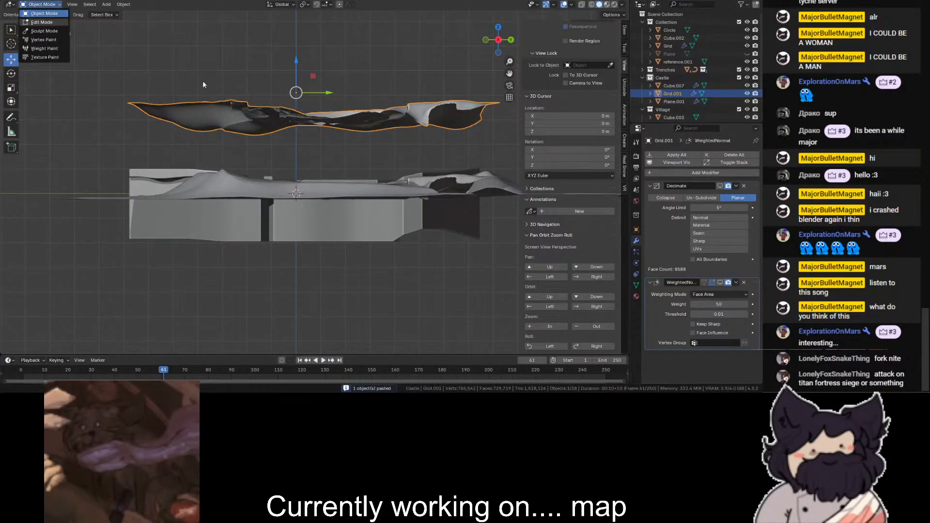
key("a")
left_click(217, 60)
left_click(16, 91)
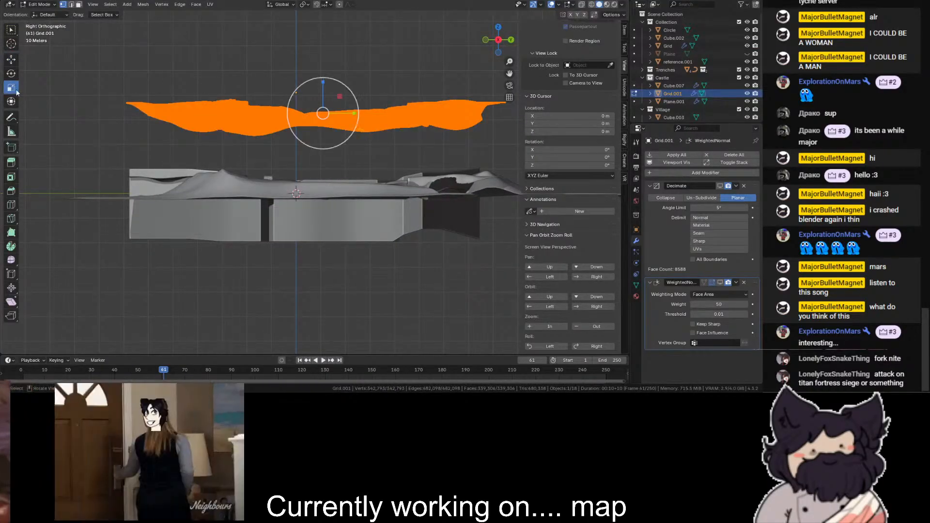
key("shift+z")
left_click_drag(323, 83, 324, 107, "ctrl")
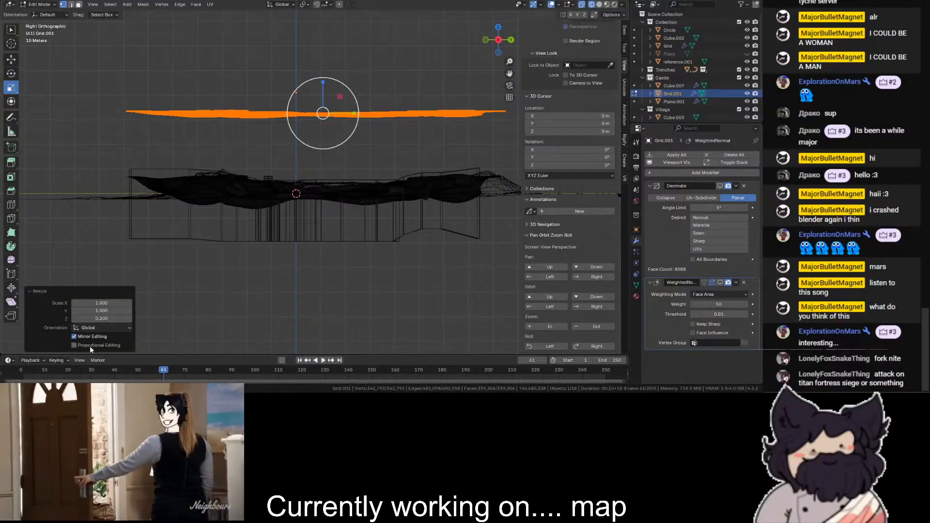
left_click(102, 318)
type("0")
left_click(247, 81)
left_click(347, 52)
- Select the flattened copy's areas away from the inner gap in top view and delete them, leaving a band along the gap's edge
left_click(498, 28)
scroll(434, 161, "down", 3)
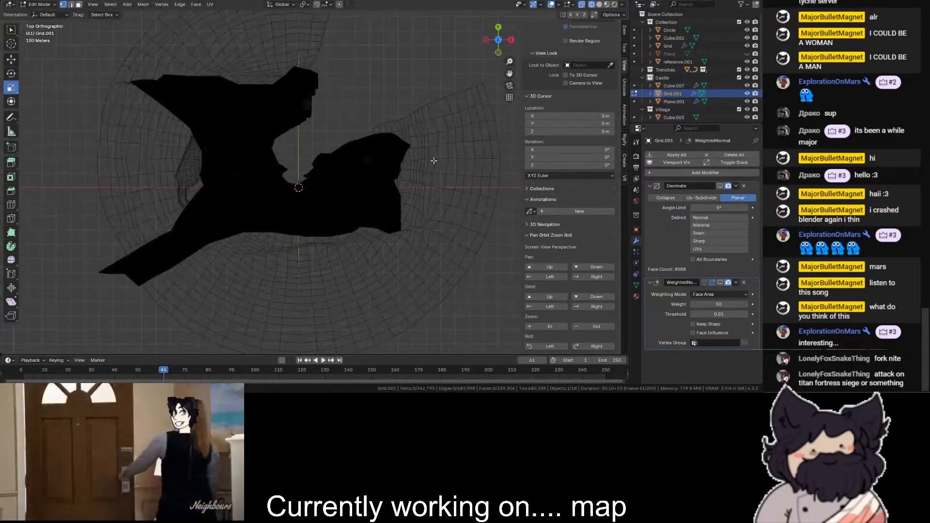
scroll(317, 175, "up", 2)
left_click_drag(448, 141, 342, 265)
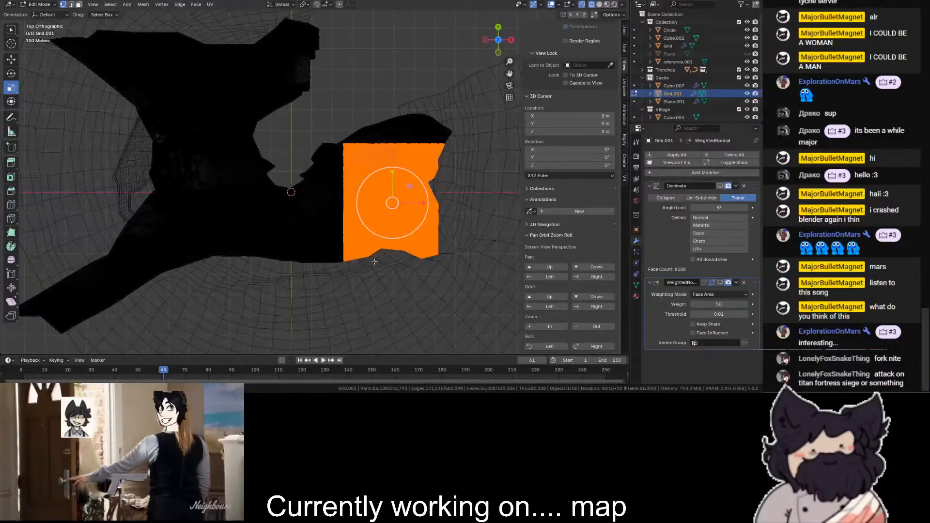
left_click_drag(447, 141, 358, 259)
left_click_drag(360, 190, 306, 321, "shift")
left_click_drag(308, 290, 91, 202, "shift")
left_click_drag(119, 108, 235, 243, "shift")
scroll(218, 194, "down", 2)
key("shift+z")
left_click_drag(213, 186, 4, 338, "shift")
key("shift+z")
scroll(216, 44, "up", 2)
left_click_drag(216, 41, 132, 118, "shift")
left_click_drag(277, 101, 276, 101, "shift")
left_click_drag(265, 40, 297, 62, "shift")
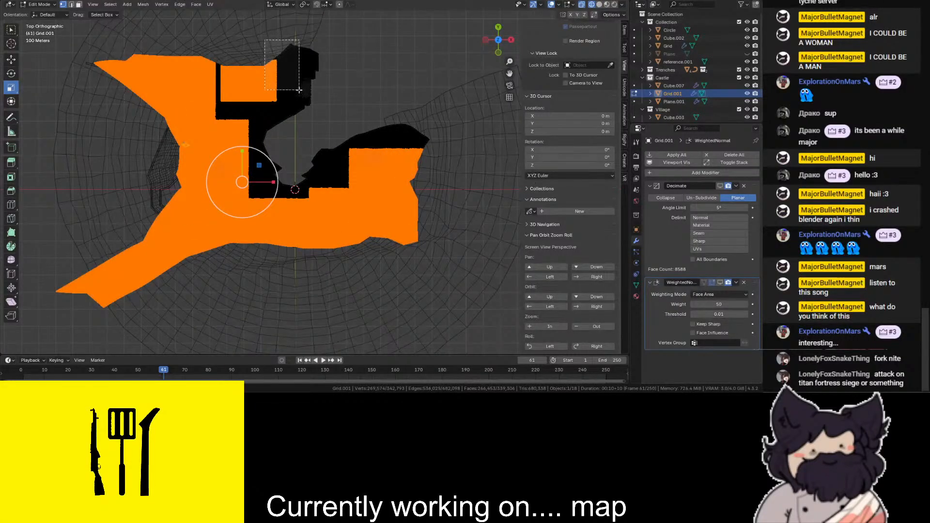
left_click_drag(512, 71, 535, 143)
scroll(314, 107, "up", 3)
left_click_drag(97, 62, 271, 289, "shift")
scroll(155, 266, "down", 2)
key("ctrl+z")
scroll(276, 328, "up", 2)
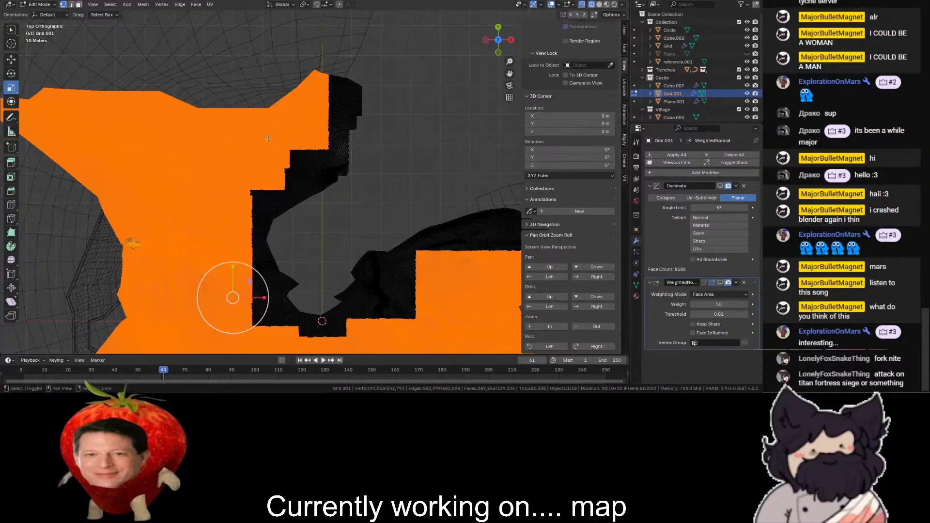
key("x")
left_click(305, 144)
scroll(362, 153, "down", 2)
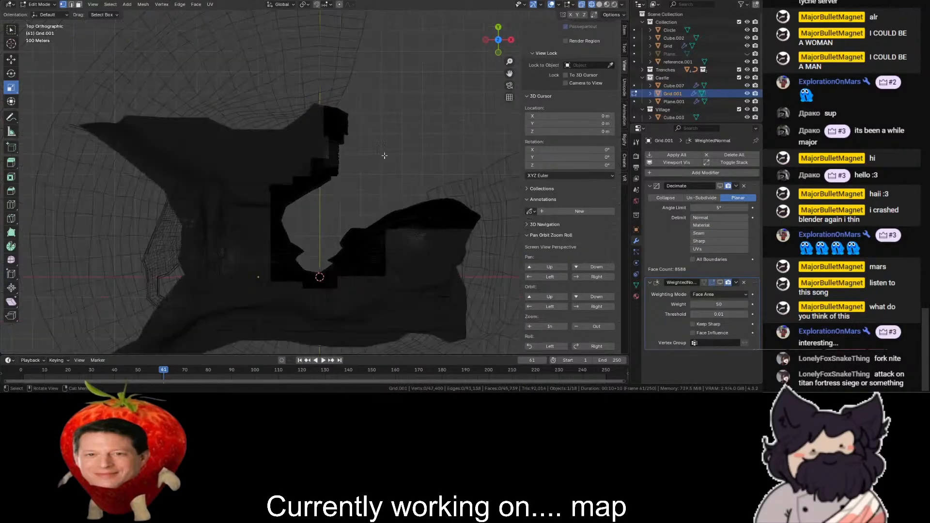
key("shift+z")
scroll(498, 34, "up", 2)
left_click_drag(510, 76, 441, 10)
scroll(208, 84, "up", 1)
scroll(208, 84, "up", 3)
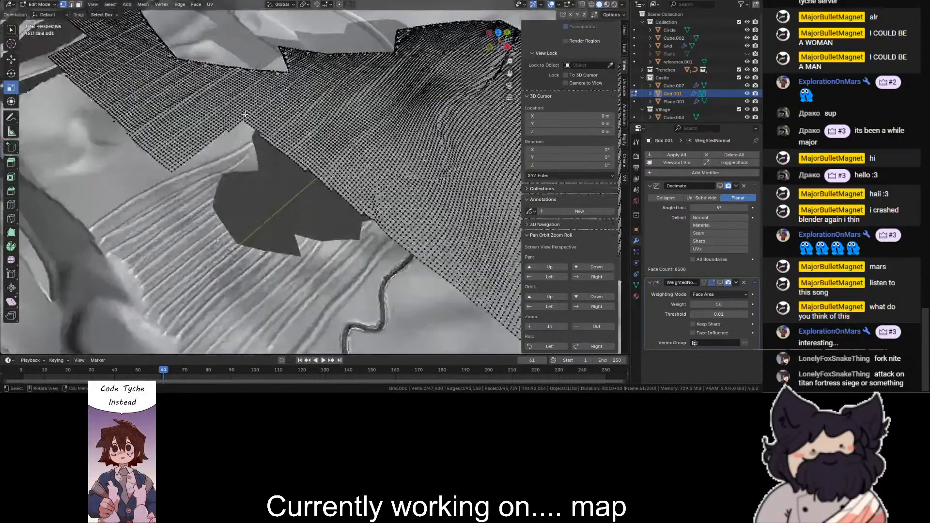
left_click(39, 4)
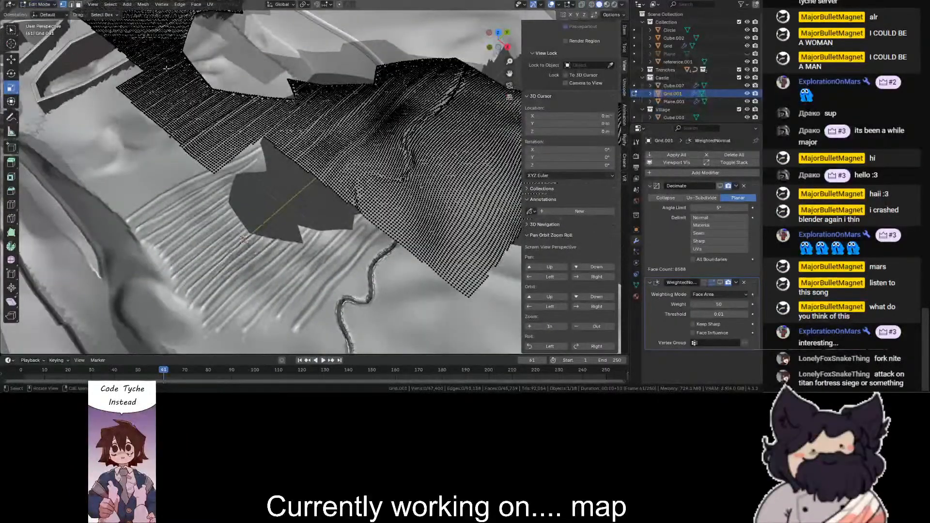
- Select the band's excess mesh farther from the gap along all its sides and delete it, leaving a narrow strip following the rim
scroll(274, 149, "down", 3)
key("shift+z")
left_click_drag(429, 162, 257, 260)
middle_click_drag(469, 173, 483, 207)
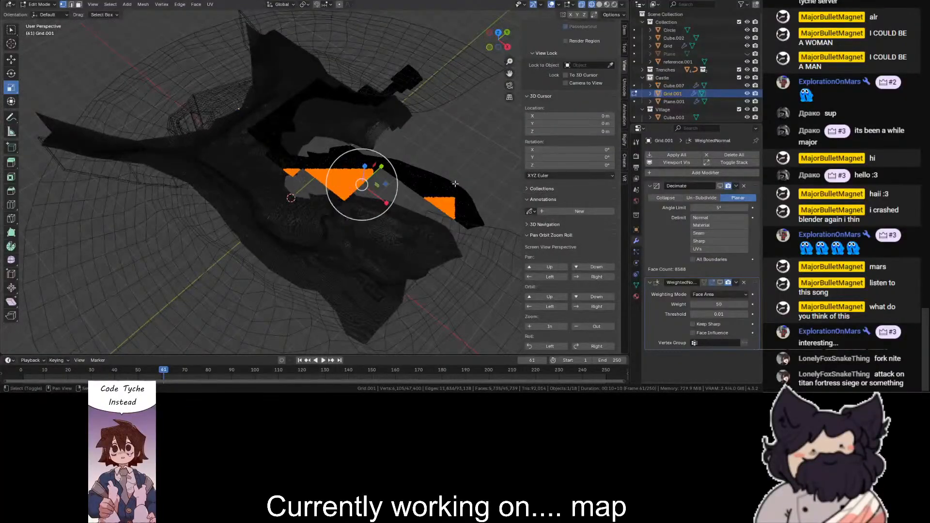
left_click(498, 32)
left_click_drag(510, 73, 383, 124)
scroll(365, 170, "up", 4)
left_click_drag(325, 204, 232, 260, "shift")
left_click_drag(270, 207, 266, 279, "shift")
left_click_drag(154, 275, 110, 309, "shift")
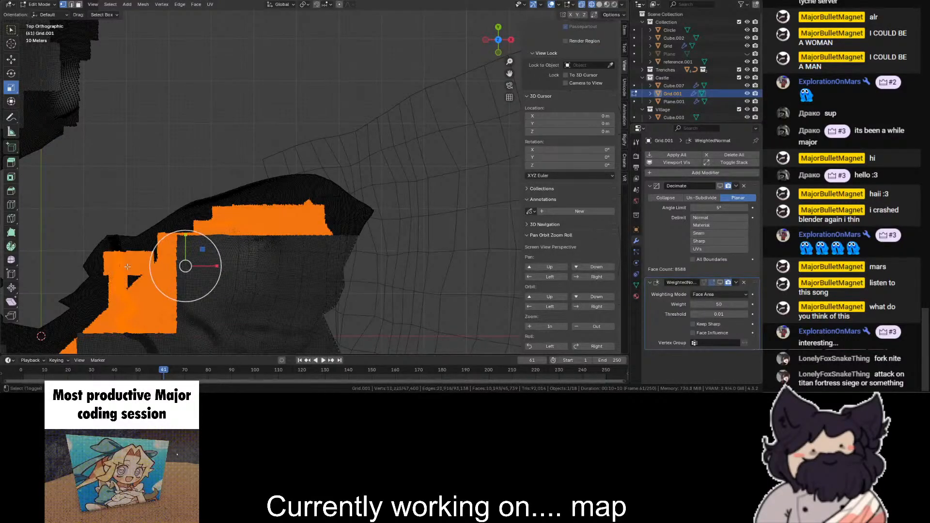
left_click_drag(509, 74, 626, 20)
scroll(339, 202, "up", 4)
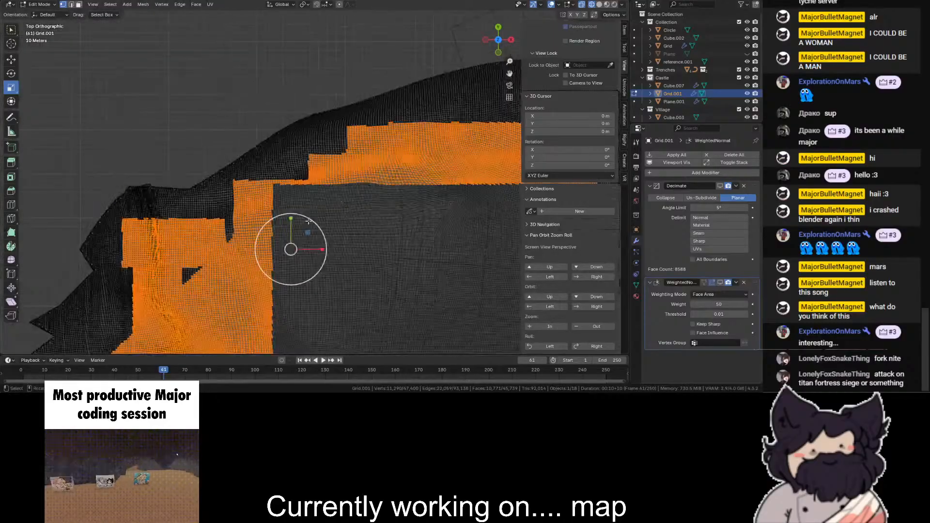
left_click_drag(236, 219, 155, 291, "shift")
scroll(160, 286, "down", 1)
left_click_drag(509, 74, 731, 0)
left_click_drag(336, 203, 73, 259, "shift")
left_click_drag(38, 121, 150, 277, "shift")
scroll(158, 274, "down", 1)
left_click_drag(510, 74, 583, 203)
left_click_drag(156, 208, 227, 291, "shift")
left_click_drag(145, 12, 239, 97, "shift")
left_click_drag(249, 23, 311, 60, "shift")
left_click_drag(509, 74, 469, 172)
left_click_drag(205, 73, 330, 143, "shift")
left_click_drag(509, 74, 470, 182)
left_click_drag(272, 27, 318, 155, "shift")
left_click_drag(262, 140, 290, 211, "shift")
scroll(289, 211, "down", 3)
left_click_drag(184, 229, 219, 327, "shift")
key("x")
left_click(242, 216)
- Return to Object Mode and remove the Decimate and Weighted Normal modifiers from the trimmed strip
left_click_drag(509, 73, 457, 1)
left_click_drag(506, 54, 320, 8)
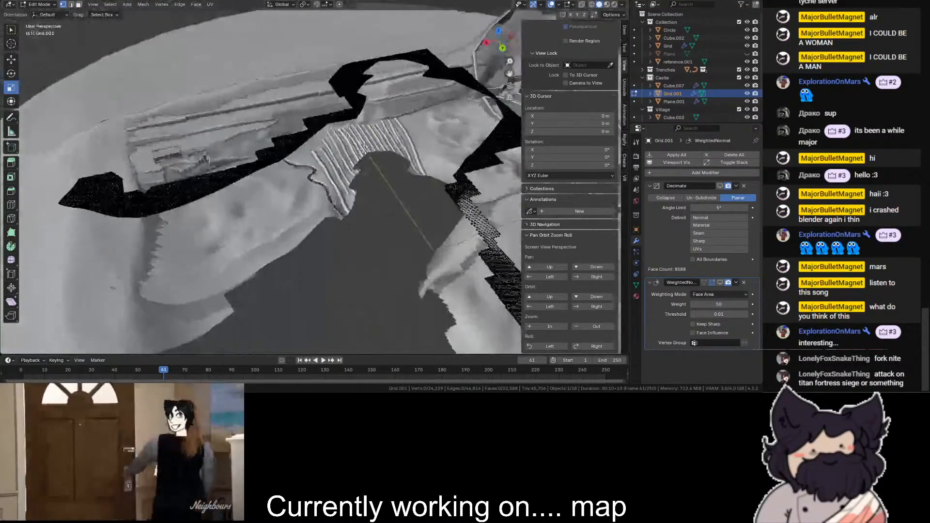
scroll(310, 183, "up", 2)
left_click(41, 5)
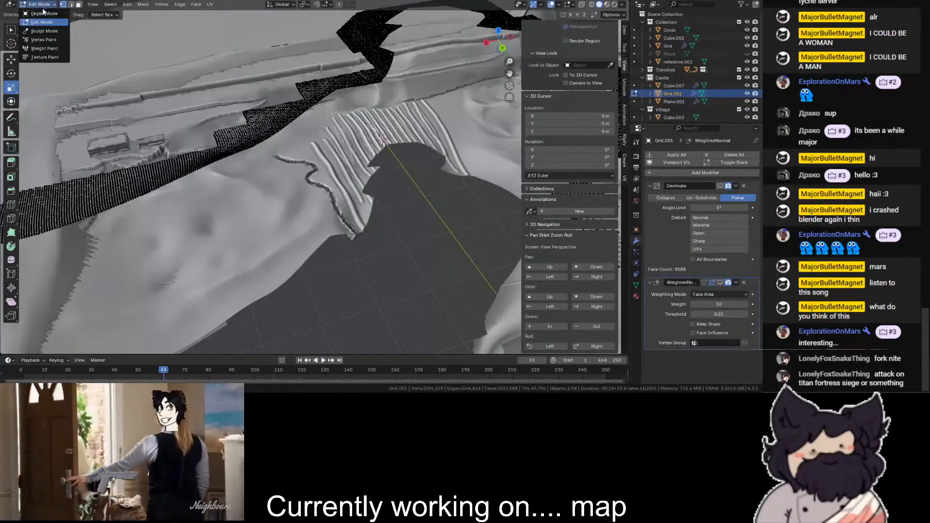
left_click(40, 16)
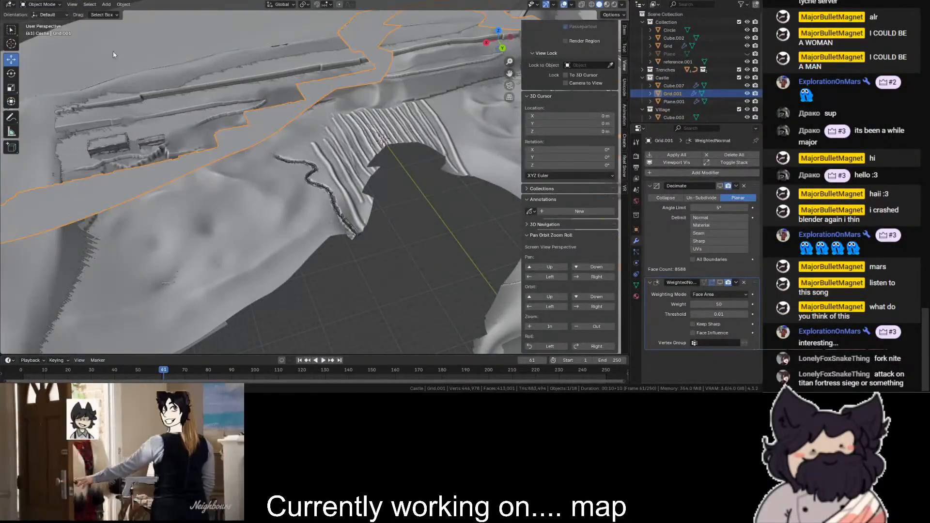
left_click(744, 186)
left_click(743, 186)
- Add a Shrinkwrap modifier to the strip with the terrain Grid as its target
left_click(716, 156)
type("s")
key("Return")
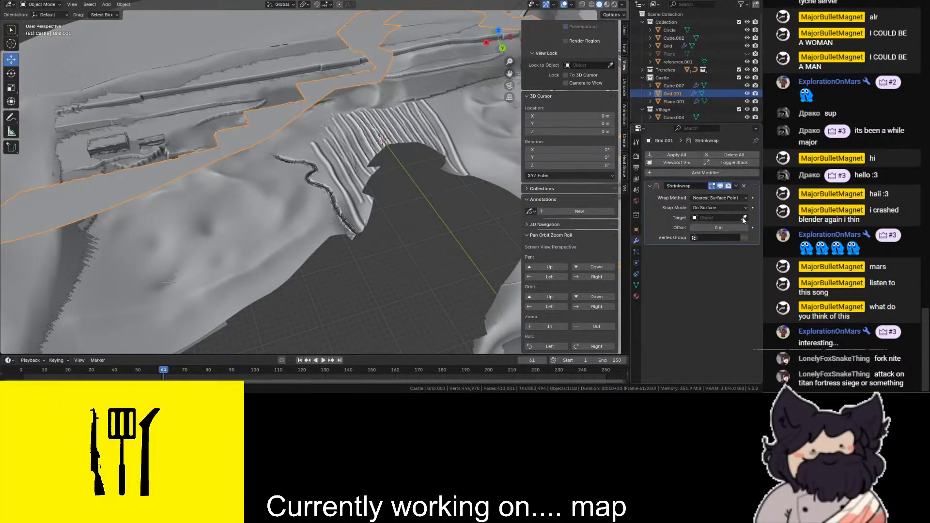
left_click(155, 261)
scroll(297, 283, "up", 4)
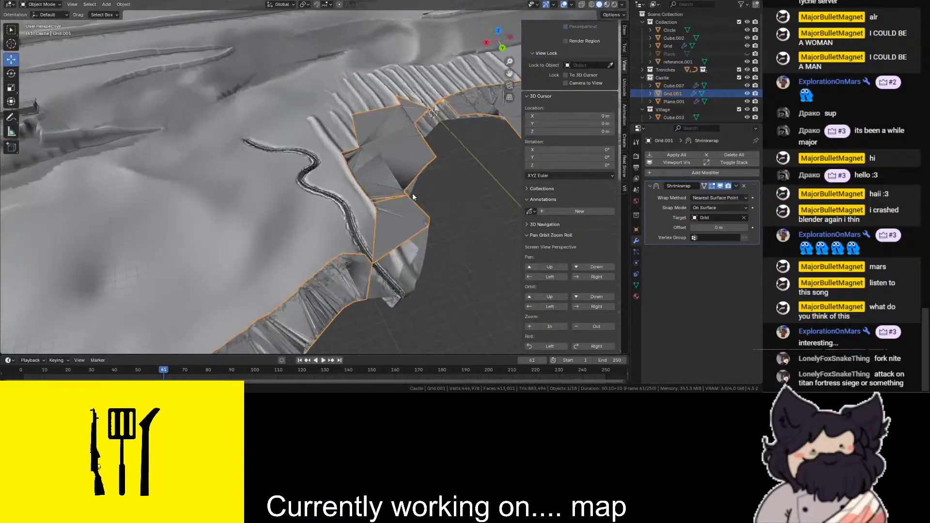
- Change the Shrinkwrap's wrap method to Project, keeping its limit at 0 m
left_click(720, 198)
left_click(714, 216)
scroll(398, 214, "down", 7)
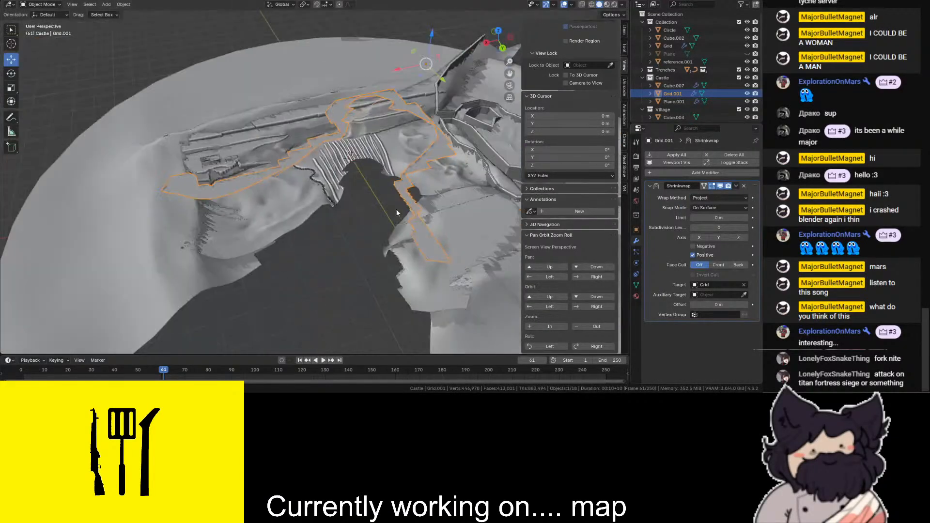
scroll(451, 99, "up", 3)
left_click_drag(719, 217, 724, 218)
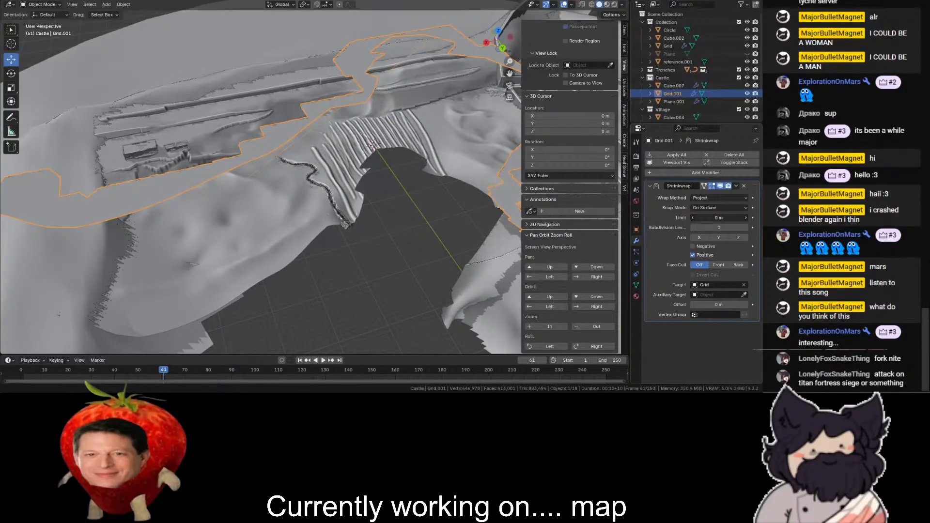
scroll(463, 30, "down", 2)
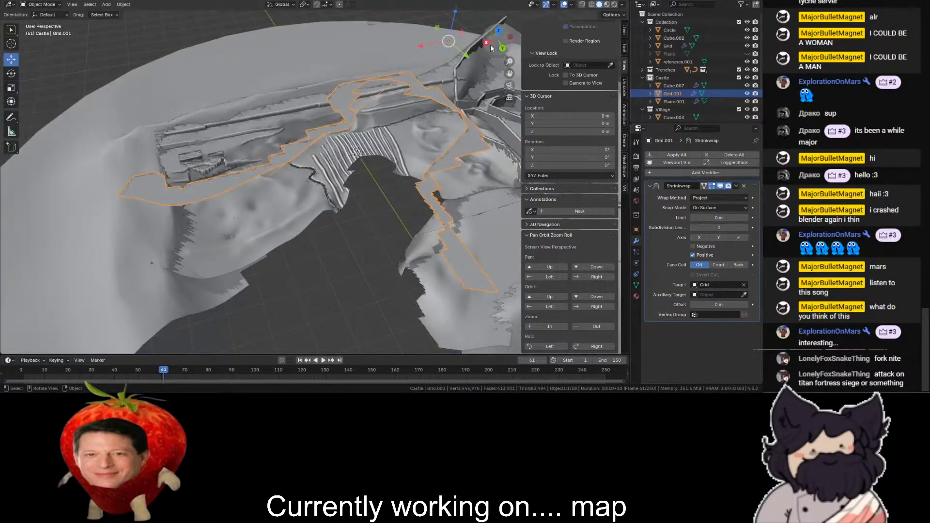
- Keep the strip's Shrinkwrap subdivision levels at 0 and set the terrain Grid as the auxiliary target
left_click(490, 45)
left_click_drag(491, 45, 430, 77)
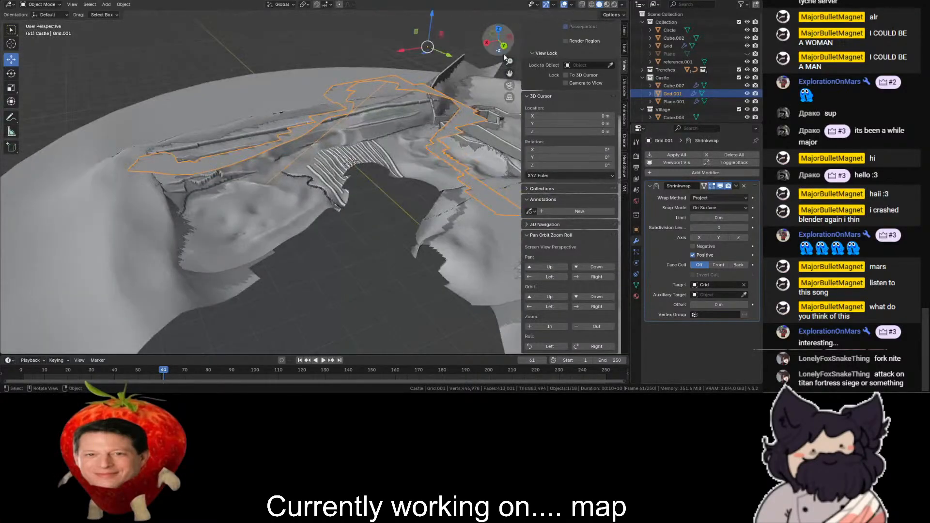
left_click(720, 229)
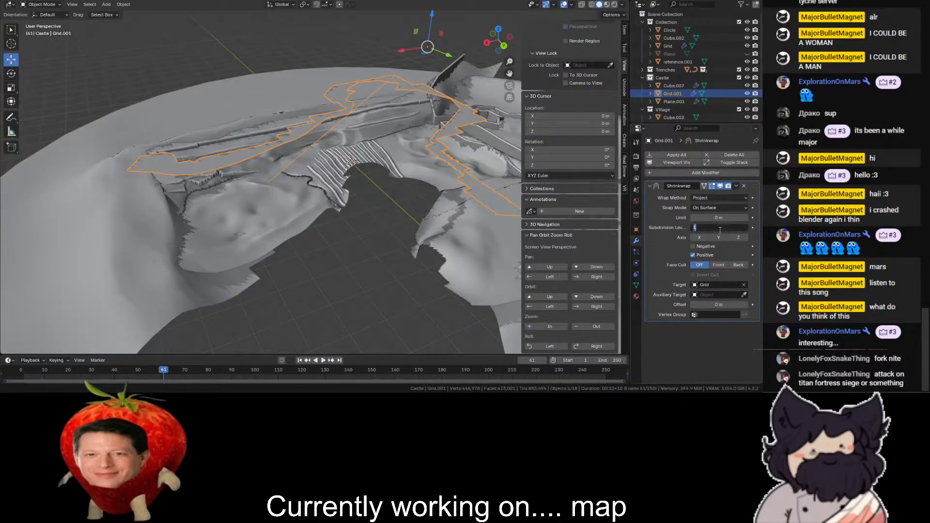
type("0")
key("Return")
left_click(744, 295)
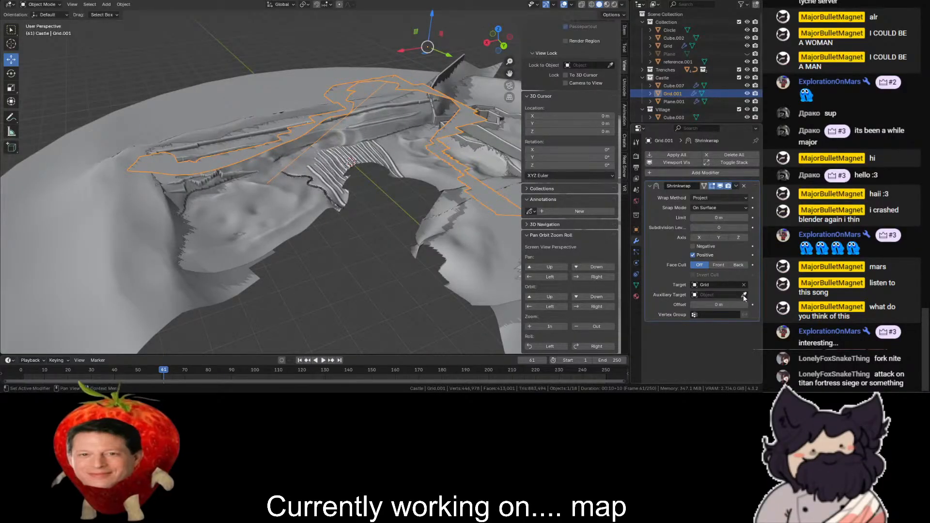
scroll(258, 238, "up", 1)
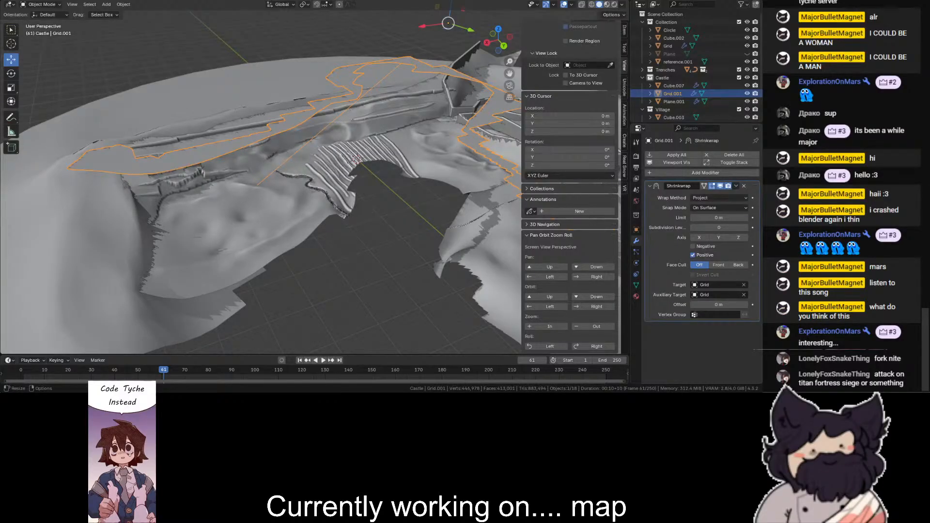
- Change the Shrinkwrap's wrap method to Nearest Vertex and check the strip's fit to the gap's rim in wireframe
left_click(724, 198)
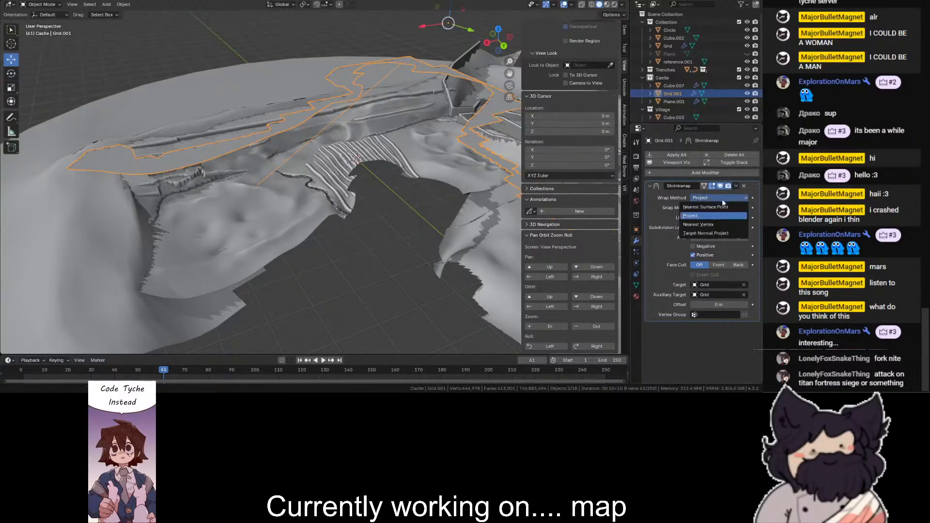
left_click(705, 226)
scroll(322, 248, "up", 4)
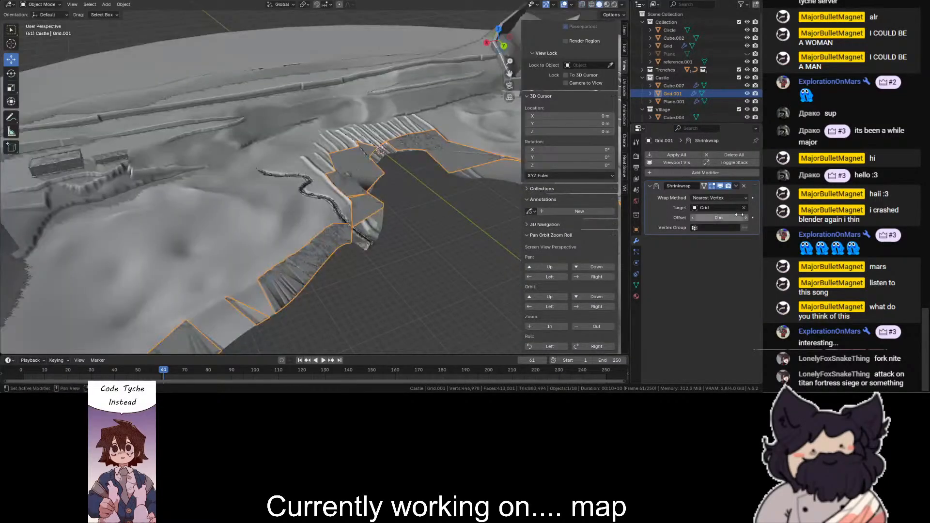
key("shift+z")
scroll(360, 133, "down", 2)
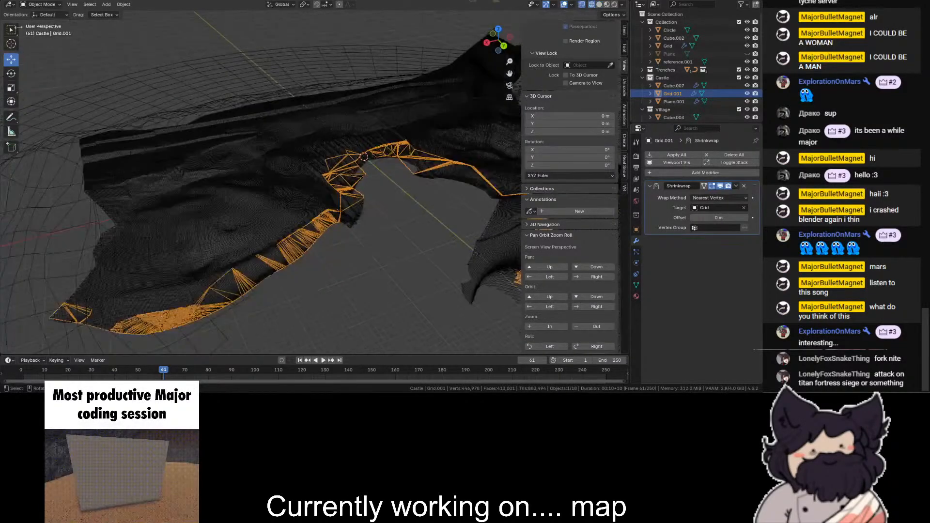
key("shift+z")
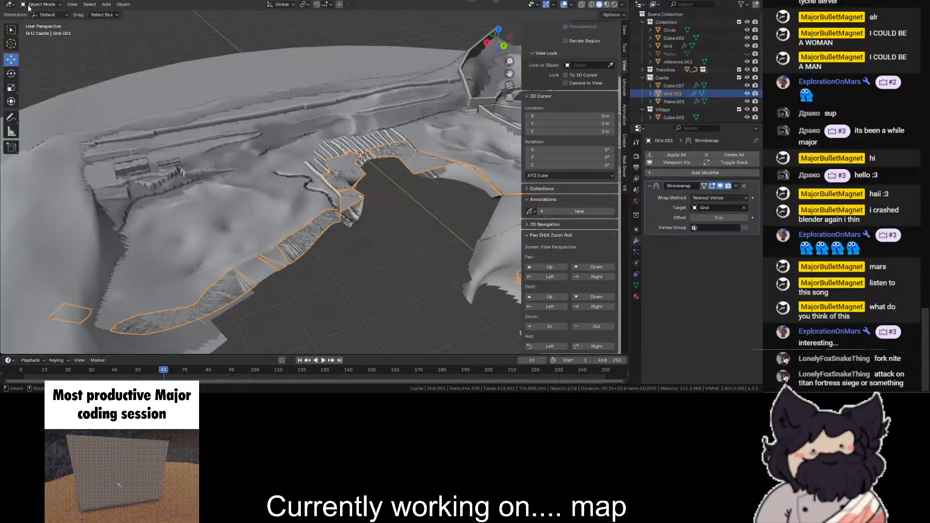
- Inspect the strip's triangles along the rim up close and apply the Shrinkwrap modifier
mouse_move(497, 43)
left_mouse_down()
mouse_move(511, 73)
mouse_move(487, 37)
left_mouse_up()
scroll(391, 202, "up", 2)
key("shift+z")
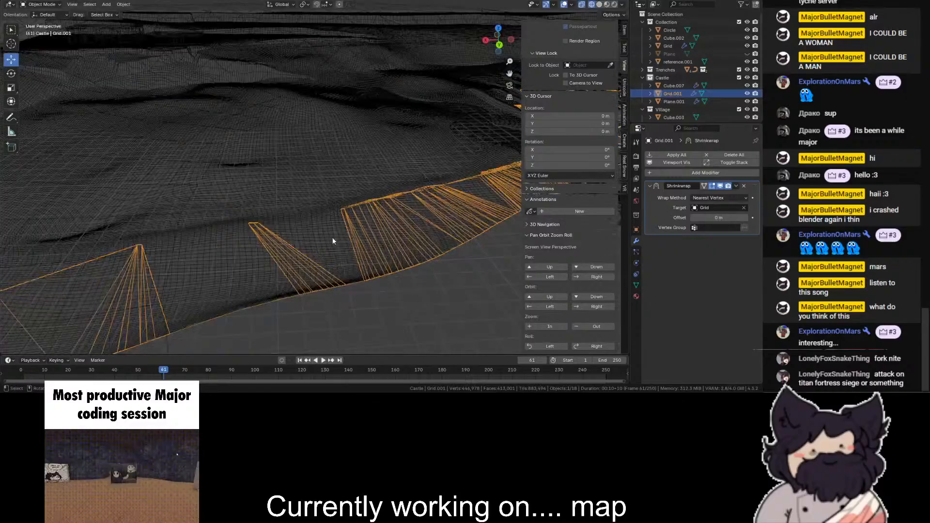
key("shift+z")
left_click(736, 186)
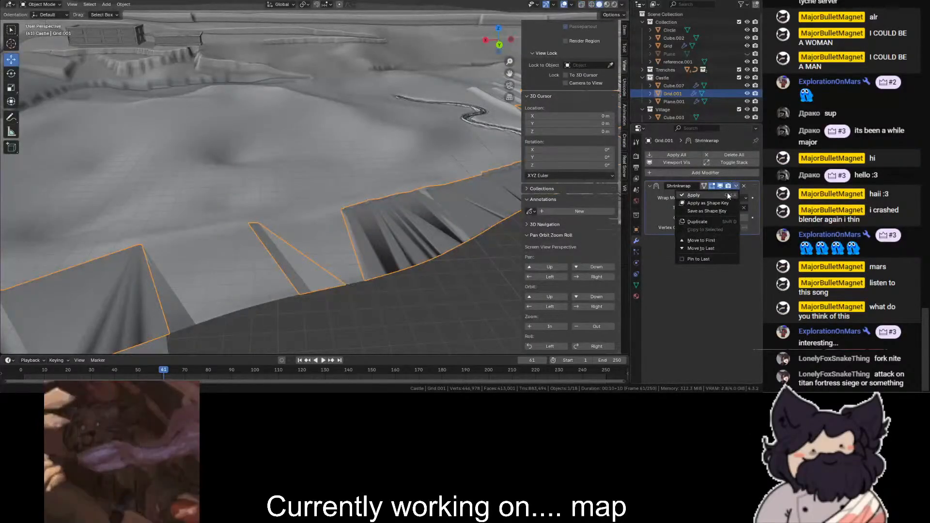
left_click(707, 194)
- Enter Edit Mode on the strip and try picking shortest vertex paths along the gap's rim, undoing the selections
key("shift+z")
left_click(33, 5)
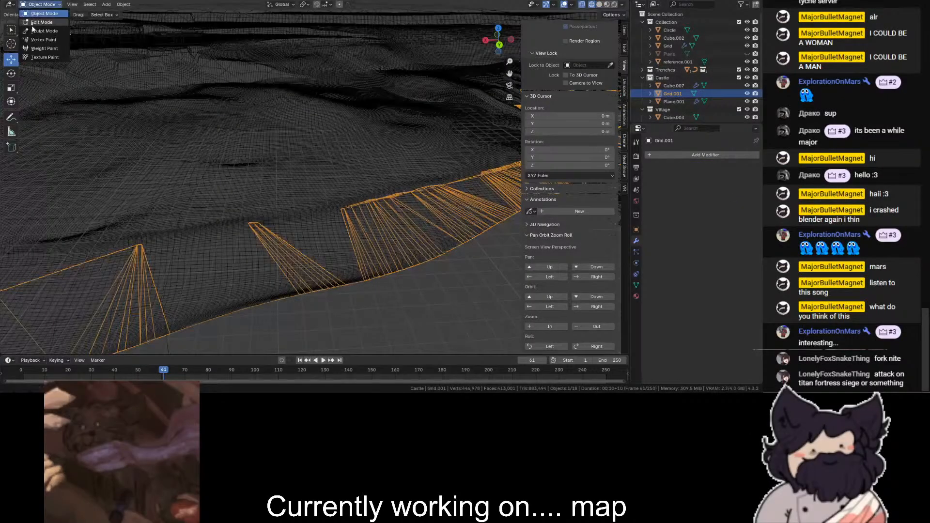
left_click(39, 20)
scroll(116, 233, "down", 6)
key("shift+z")
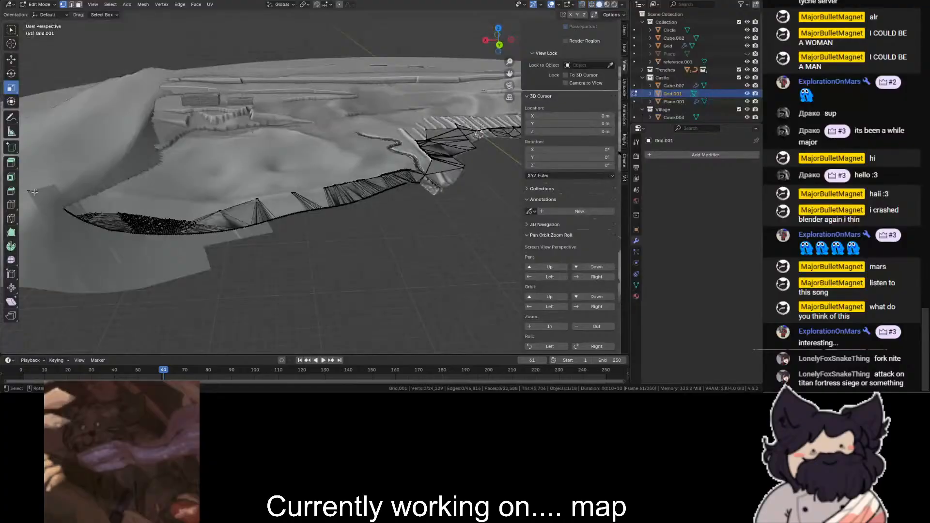
left_click_drag(509, 73, 289, 111)
scroll(302, 219, "up", 4)
key("shift+z")
left_click(289, 231, "ctrl")
scroll(303, 251, "down", 3)
key("ctrl+z")
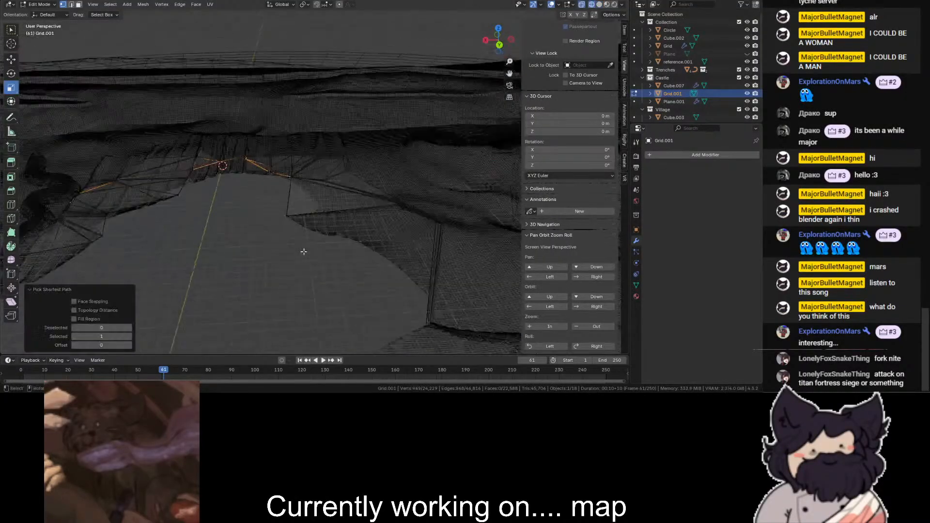
left_click(178, 199, "ctrl")
key("ctrl+z")
left_click(99, 244, "ctrl")
key("ctrl+z")
key("ctrl+z")
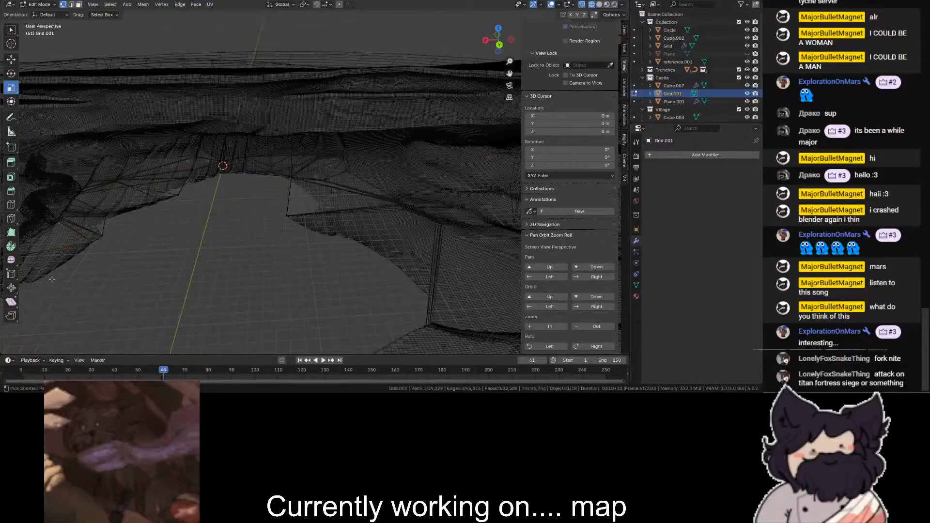
- Select a patch of vertices where the strip's dense mesh meets its long triangles
mouse_move(508, 71)
left_mouse_down()
mouse_move(438, 54)
mouse_move(315, 92)
left_mouse_up()
key("shift+z")
scroll(310, 186, "up", 2)
key("shift+z")
mouse_move(325, 176)
left_mouse_down()
mouse_move(146, 256)
mouse_move(133, 278)
left_mouse_up()
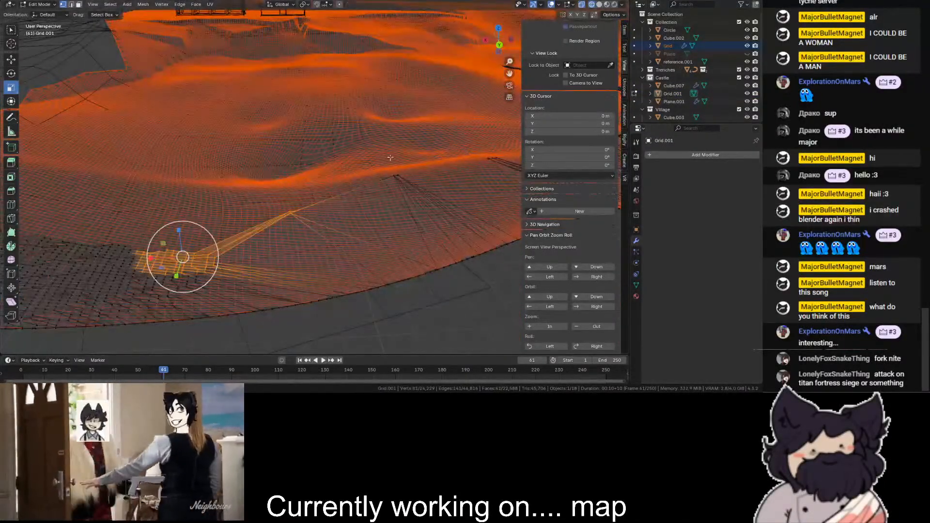
- Add a Decimate modifier to the strip and return to Object Mode with only the strip selected, shown in wireframe
scroll(242, 218, "down", 2)
key("shift+z")
left_click_drag(500, 39, 487, 44)
left_click(706, 154)
left_click(665, 152)
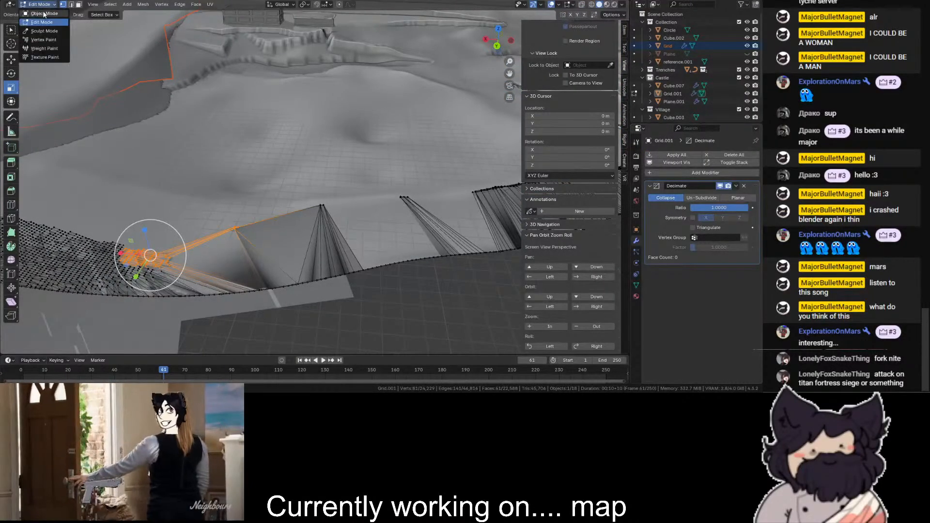
key("Tab")
scroll(363, 229, "down", 3)
left_click(282, 212)
left_click(306, 224)
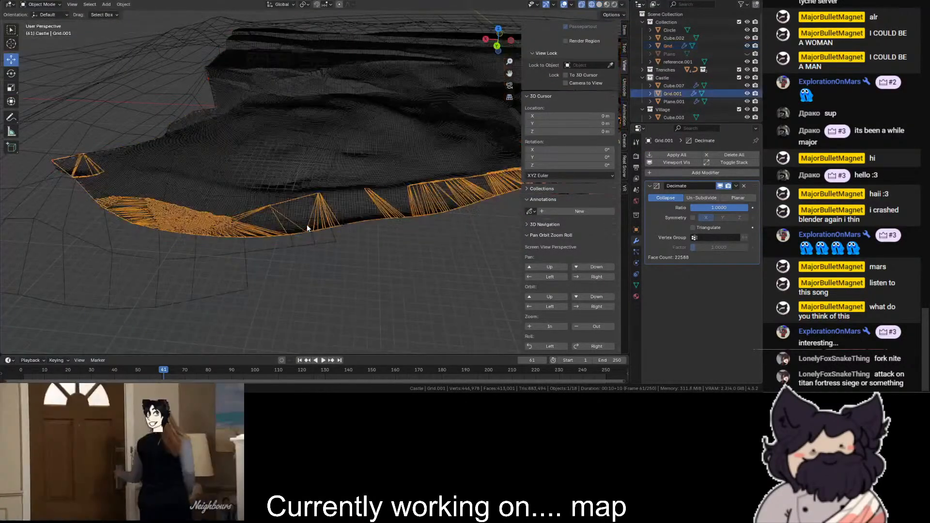
key("shift+z")
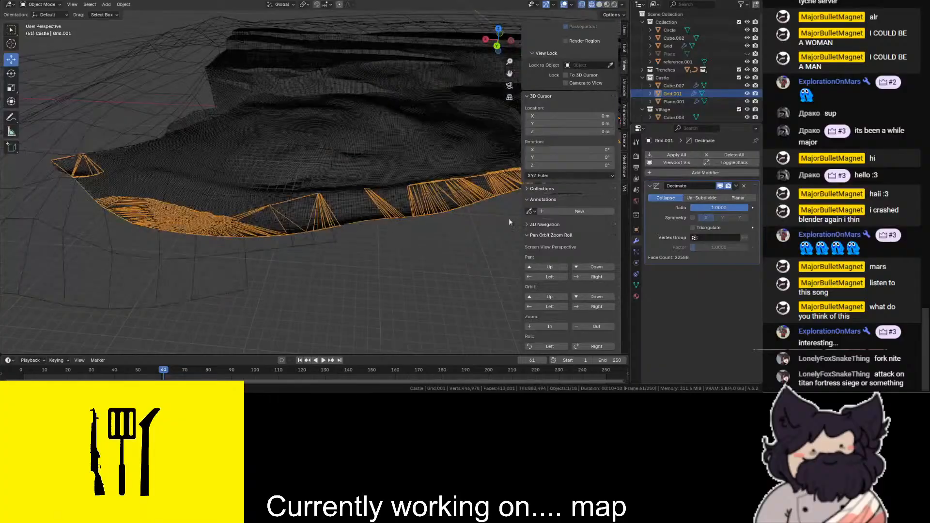
- Switch the strip's Decimate modifier to Planar and raise its angle limit to 95.6°
left_click(738, 197)
left_click(712, 207)
type("10")
key("Return")
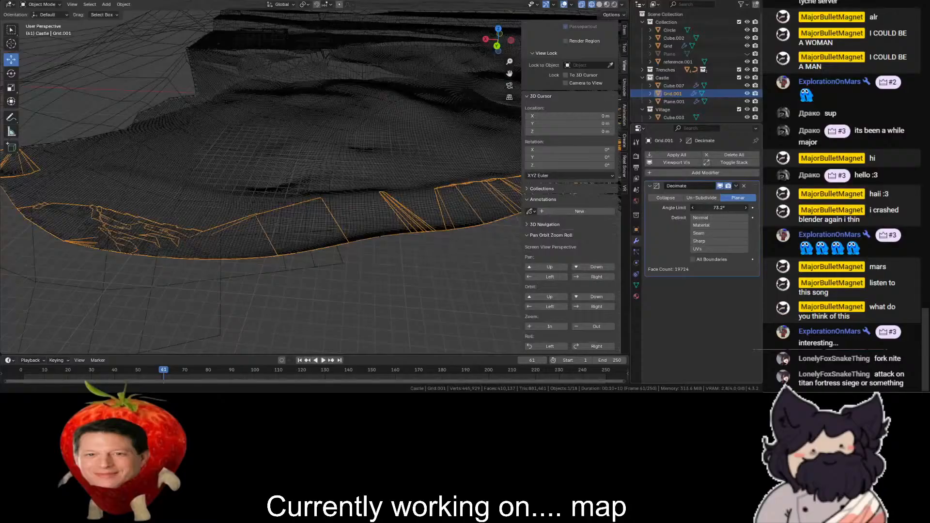
left_click_drag(719, 208, 749, 208)
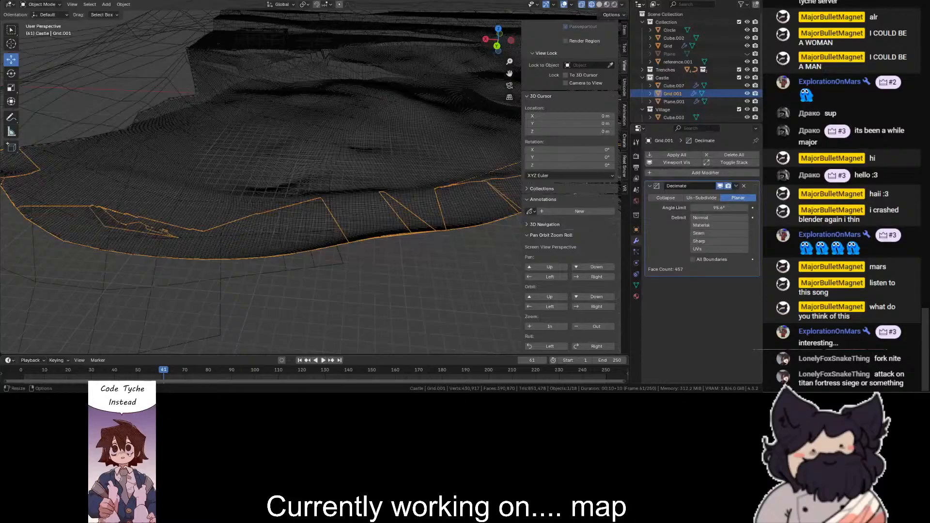
- Check the simplified strip along the rim and apply its Decimate modifier
scroll(293, 234, "down", 5)
scroll(309, 216, "up", 7)
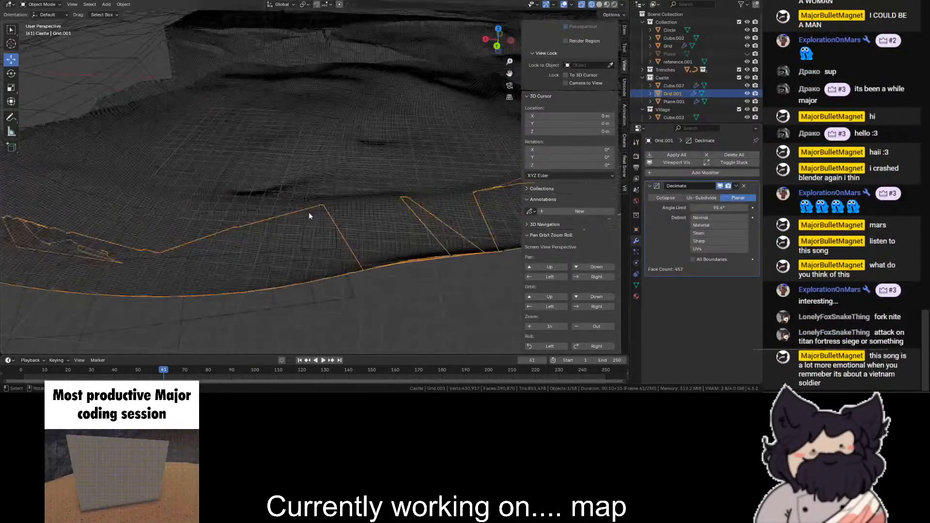
middle_click_drag(309, 216, 459, 194)
left_click(736, 186)
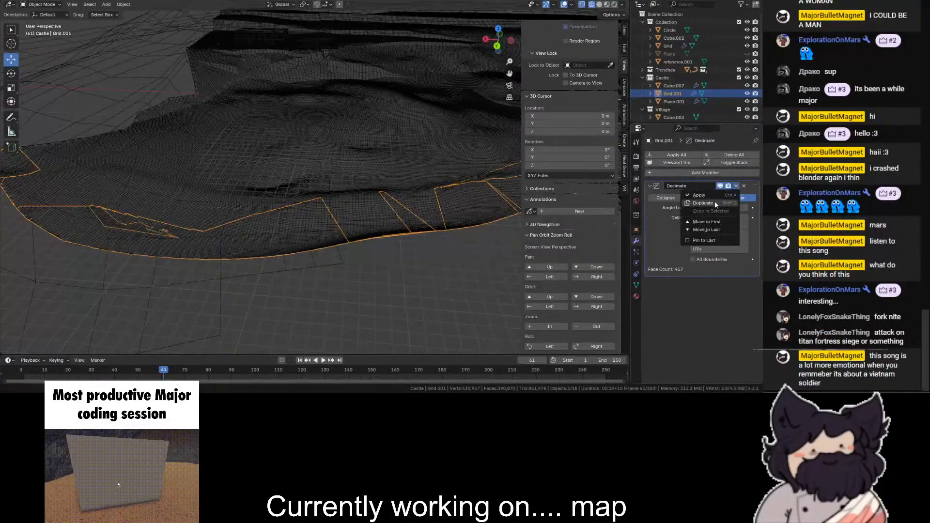
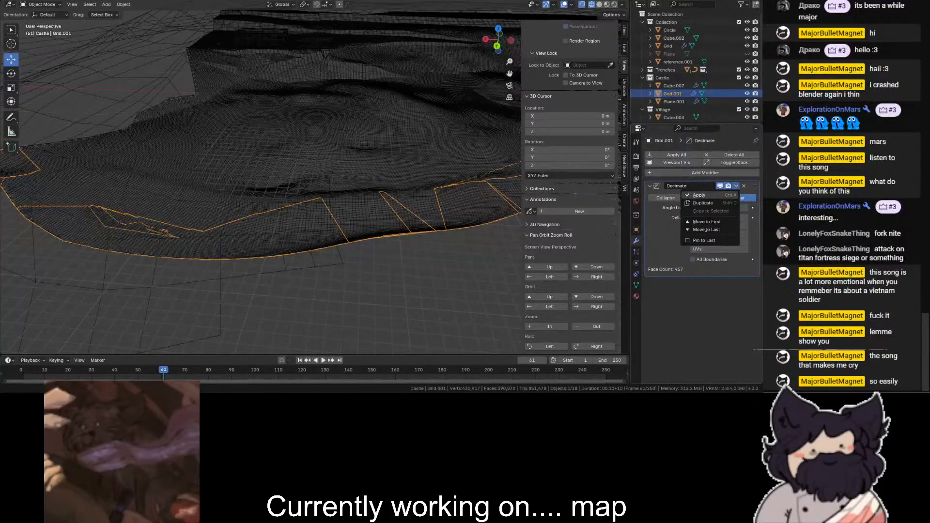
- Apply the terrain strip's Decimate modifier and open the strip in Edit Mode
left_click(700, 195)
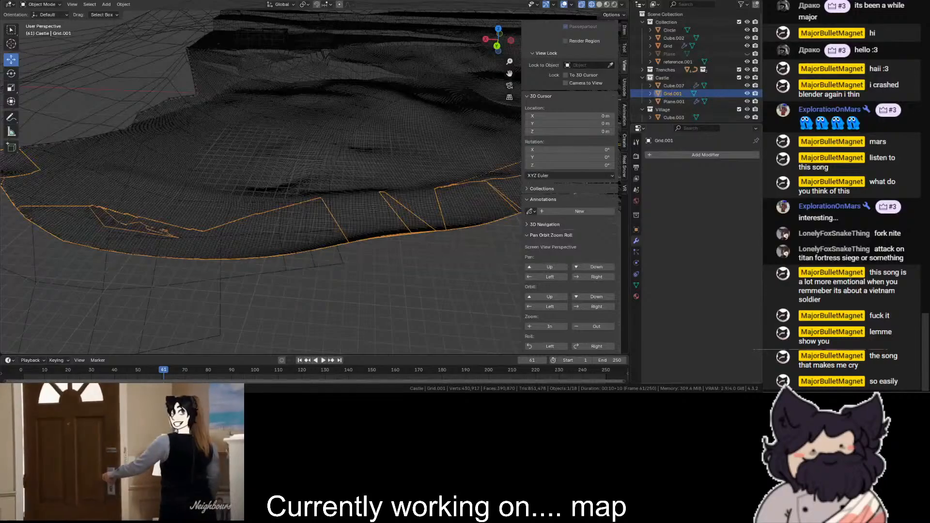
scroll(296, 252, "down", 5)
scroll(298, 240, "up", 6)
scroll(298, 240, "down", 3)
scroll(432, 140, "up", 6)
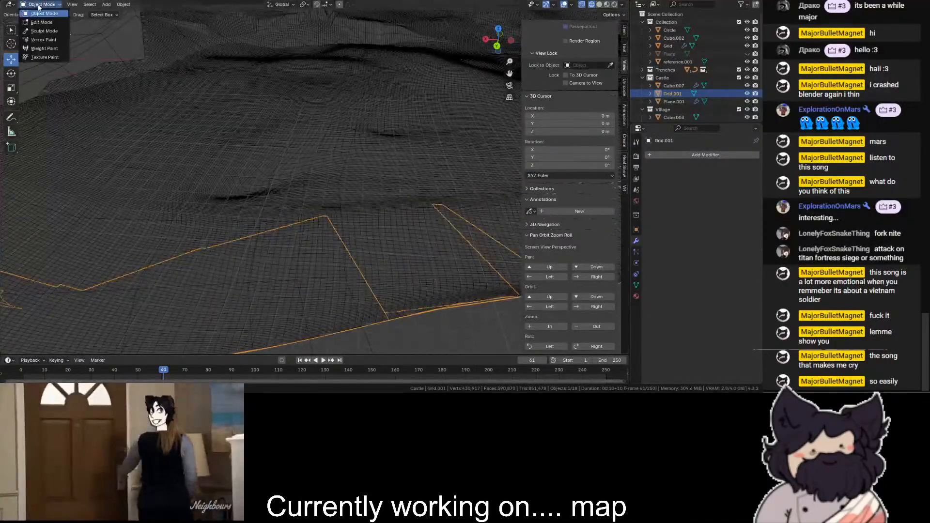
left_click(38, 7)
left_click(41, 23)
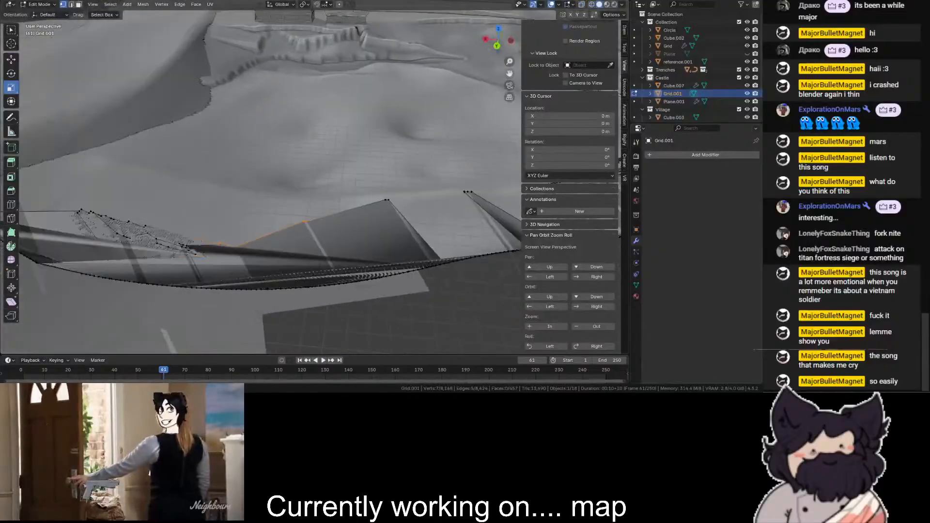
- Try to pick a shortest vertex path along the decimated strip's edge beside the inner gap
middle_click_drag(97, 159, 339, 121, "shift")
scroll(271, 126, "down", 3)
scroll(211, 119, "up", 4)
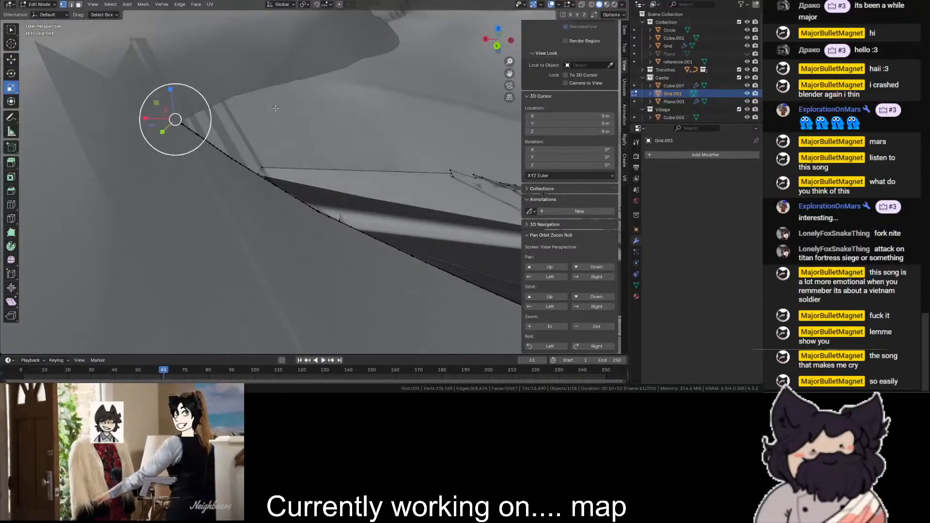
scroll(211, 120, "down", 5)
scroll(211, 119, "down", 4)
middle_click_drag(211, 119, 59, 167, "shift")
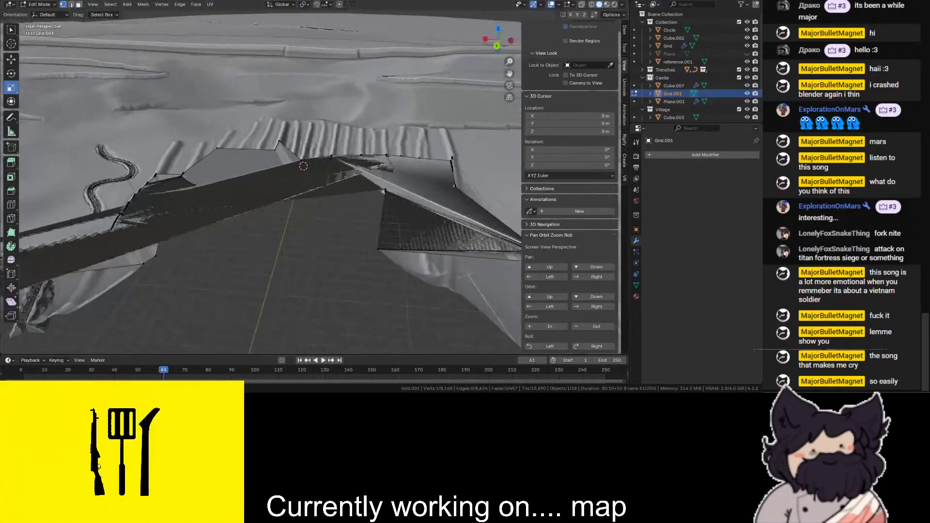
scroll(387, 180, "up", 3)
left_click(203, 225, "ctrl")
key("ctrl+z")
left_click(185, 232, "ctrl")
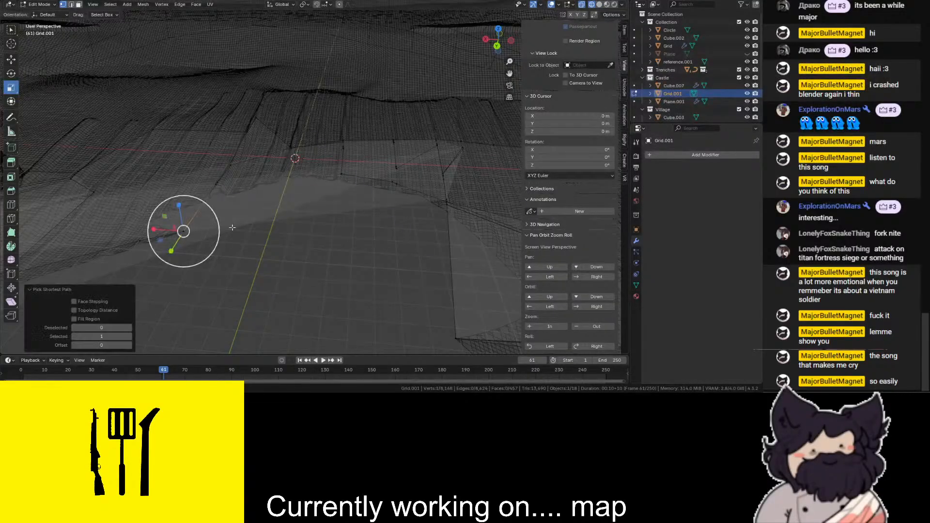
scroll(357, 193, "down", 3)
key("shift+z")
scroll(356, 195, "up", 3)
key("ctrl+z")
- Merge all of the strip's vertices by distance with a merge distance of 0.0001 m
key("a")
key("m")
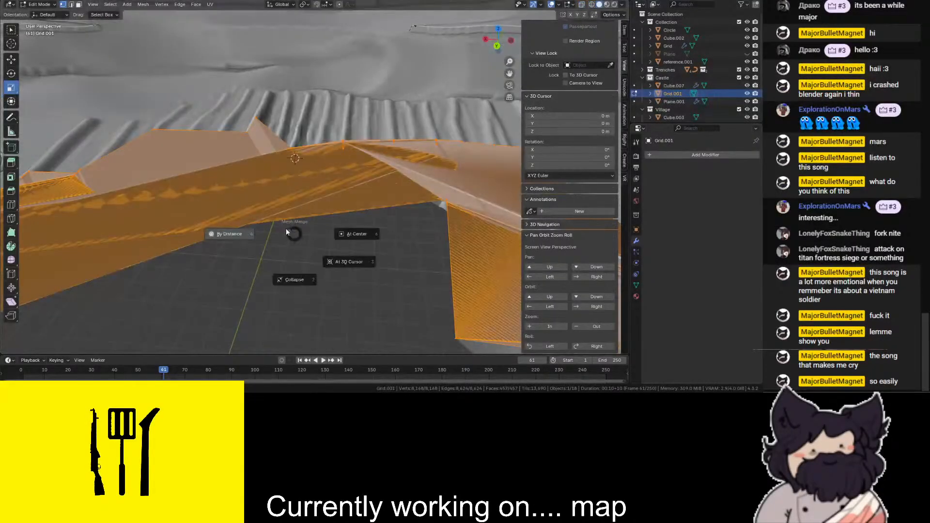
left_click(213, 246)
scroll(298, 239, "down", 3)
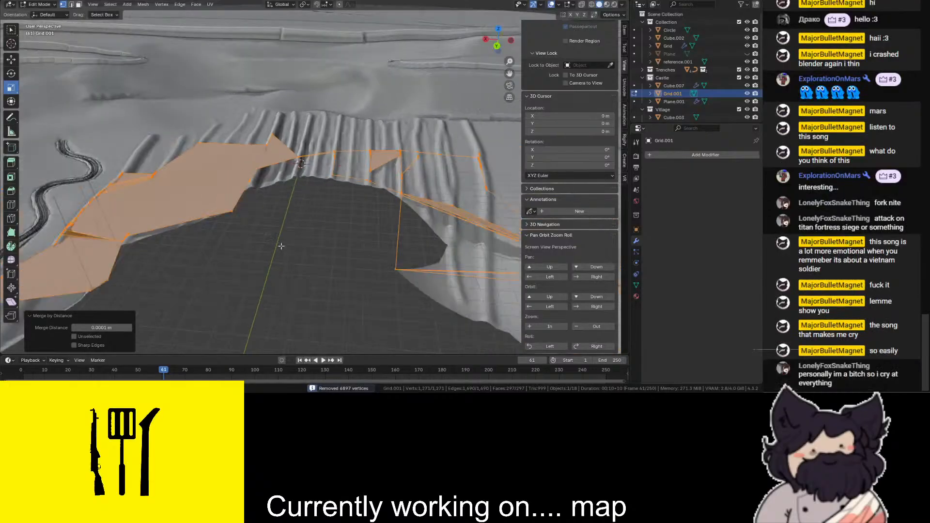
- Examine the merged strip along the gap's rim in solid and wireframe shading
key("shift+z")
scroll(301, 239, "up", 1)
left_click(301, 240)
key("shift+z")
scroll(300, 240, "down", 2)
key("shift+z")
key("shift+z")
scroll(315, 227, "down", 2)
scroll(357, 196, "up", 4)
- Try to extrude a new edge from a vertex on the strip's inner border along the rim
mouse_move(498, 45)
left_mouse_down()
mouse_move(499, 20)
mouse_move(492, 56)
mouse_move(466, 54)
left_mouse_up()
key("shift+z")
left_click(242, 211)
key("shift+z")
key("e")
left_click(32, 143)
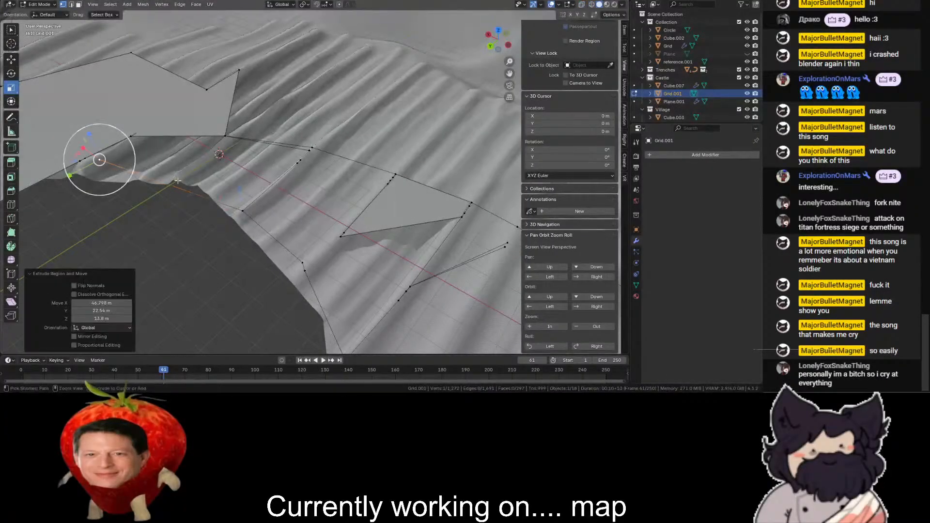
key("ctrl+z")
scroll(29, 135, "down", 4)
key("ctrl+z")
- Return to Object Mode and delete the decimated strip object
key("Tab")
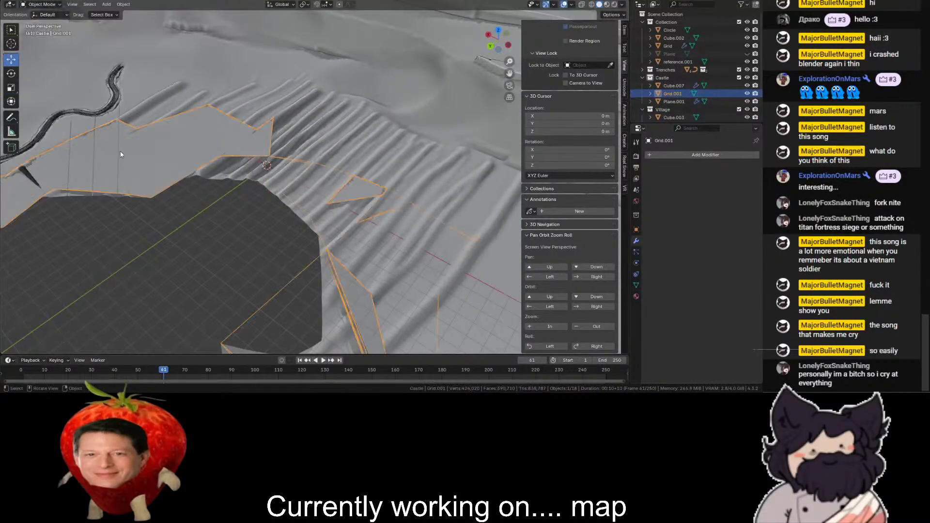
key("Delete")
middle_click_drag(158, 161, 215, 169)
middle_click_drag(276, 97, 454, 98, "shift")
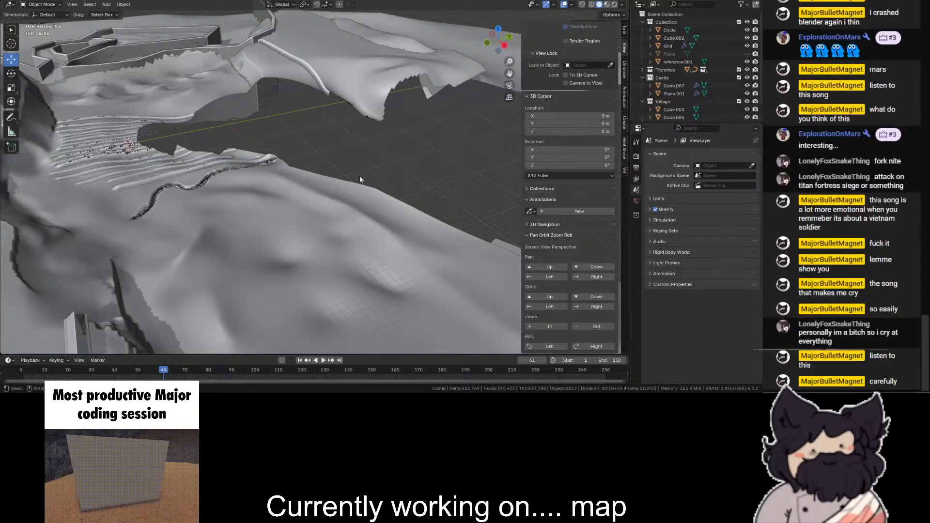
- Temporarily show the hidden Plane object in top view and compare its edge with the terrain rim around the gap
left_click(499, 30)
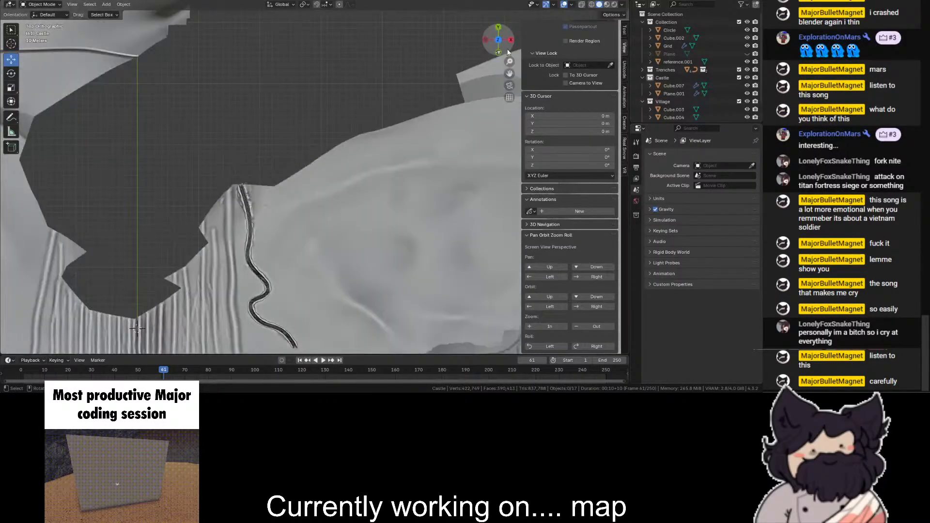
scroll(190, 51, "up", 2)
left_click(747, 54)
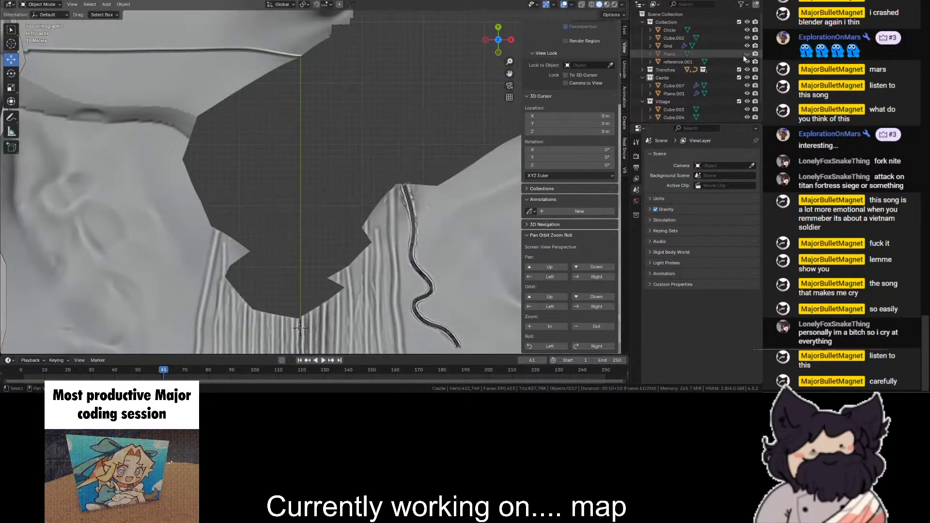
left_click(181, 229)
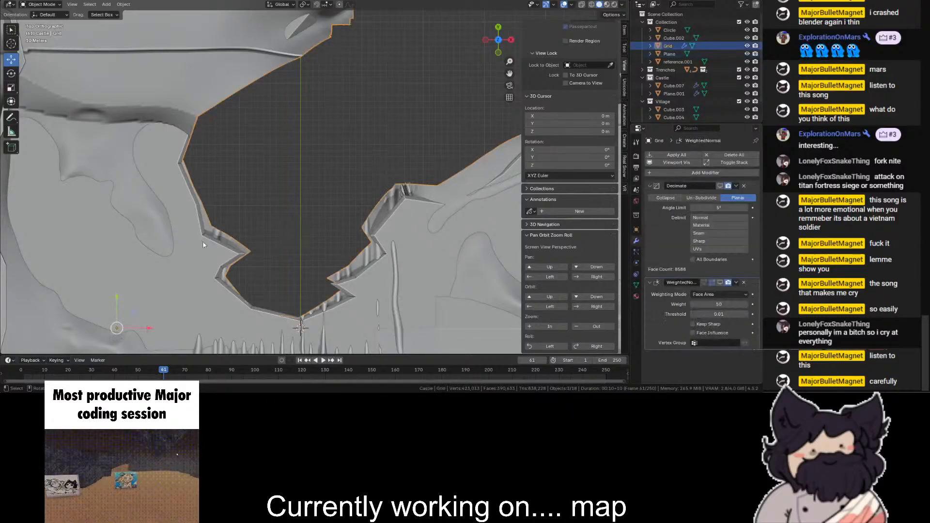
left_click(219, 249)
key("shift+z")
scroll(301, 194, "down", 3)
key("shift+z")
scroll(304, 175, "down", 2)
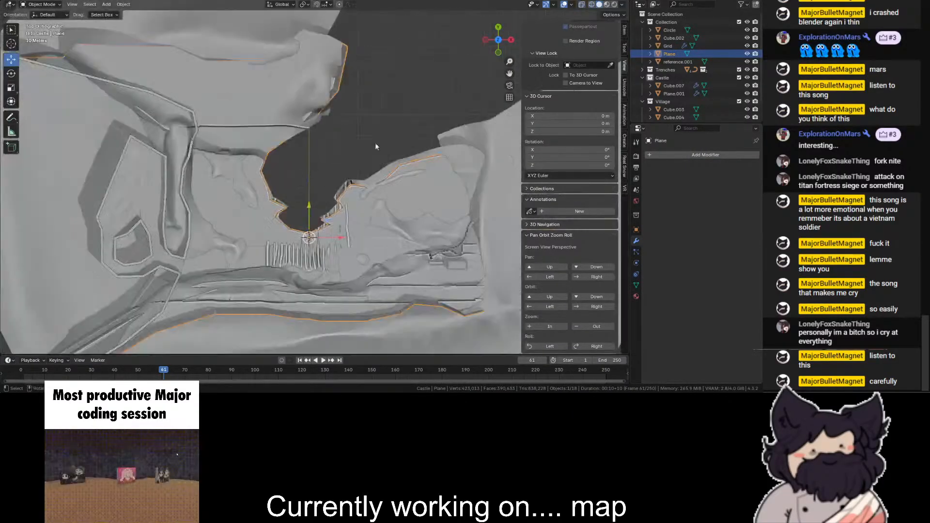
key("ctrl+c")
left_click(748, 54)
- Select the Grid terrain and open it in Edit Mode with wireframe shading
left_click(688, 21)
left_click_drag(499, 38, 271, 116)
left_click(427, 109)
scroll(271, 116, "up", 5)
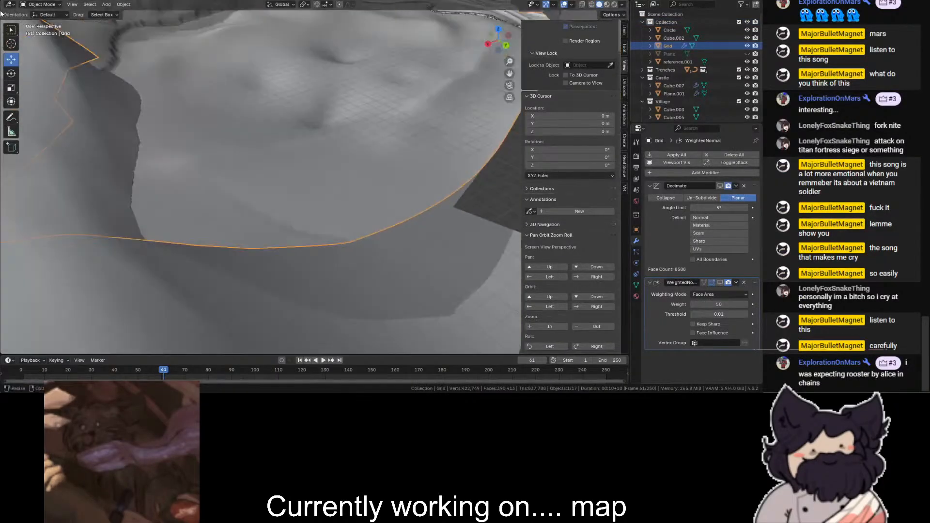
left_click(41, 5)
left_click(41, 23)
mouse_move(507, 74)
left_mouse_down()
mouse_move(596, 37)
mouse_move(601, 48)
left_mouse_up()
left_click(591, 4)
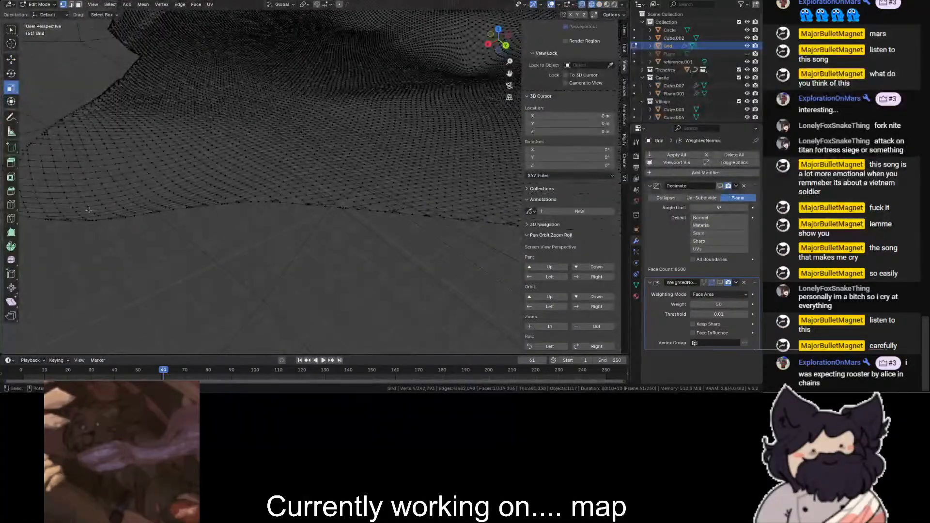
- Try to select vertices along the Grid terrain's outer edge, starting from its corner in perspective view
left_click(166, 186)
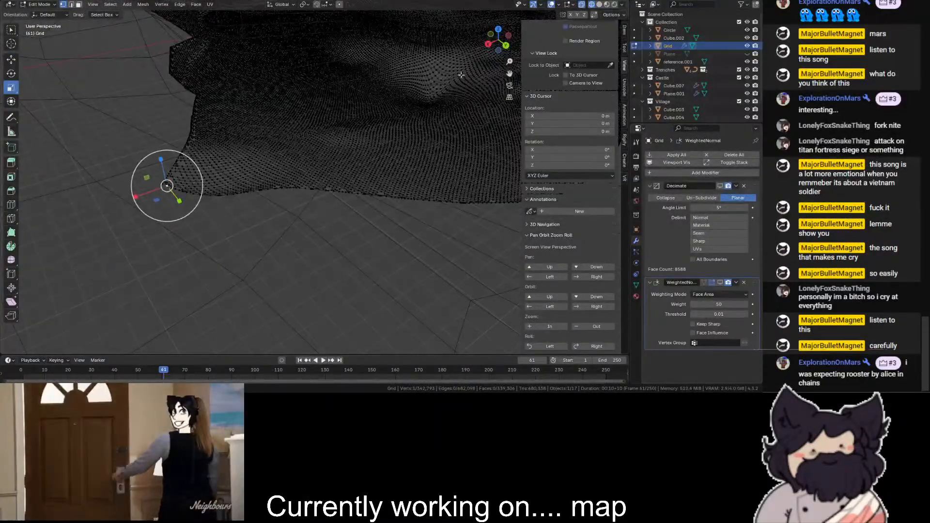
left_click_drag(509, 73, 482, 120)
scroll(257, 189, "up", 2)
left_click(258, 189, "ctrl")
scroll(259, 190, "up", 5)
scroll(258, 190, "down", 5)
key("ctrl+z")
- From the top view, box-select the outermost vertices at the upper corner of the Grid terrain's jagged edge
mouse_move(498, 37)
left_mouse_down()
mouse_move(508, 48)
mouse_move(507, 31)
mouse_move(497, 41)
left_mouse_up()
left_click(507, 46)
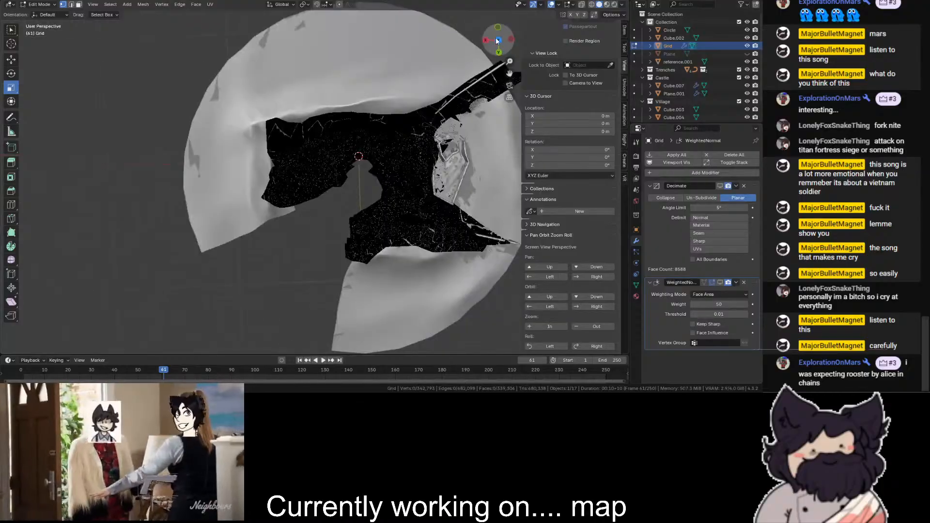
left_click(497, 41)
scroll(233, 242, "up", 6)
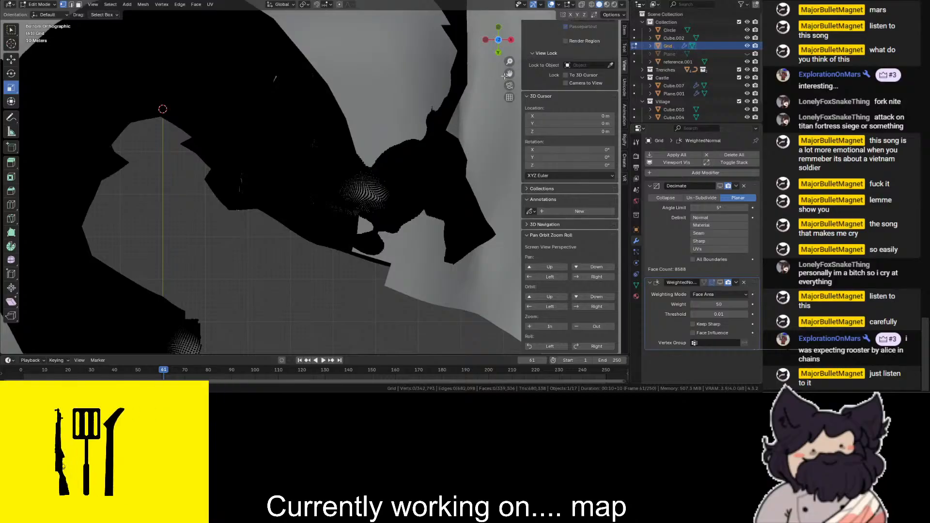
left_click_drag(505, 72, 486, 5)
left_click_drag(499, 40, 565, 157)
scroll(296, 194, "up", 9)
scroll(304, 216, "up", 3)
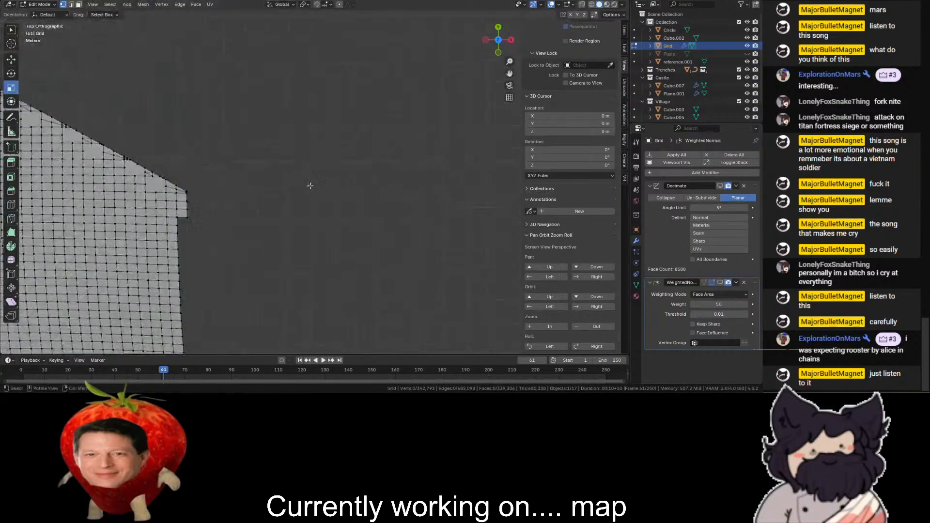
left_click_drag(282, 169, 204, 223)
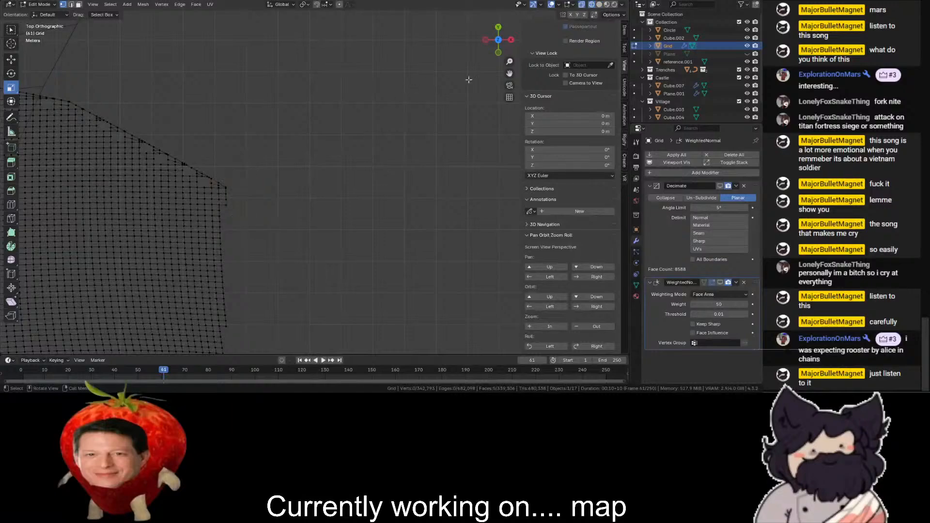
left_click_drag(510, 74, 552, 8)
scroll(415, 123, "up", 2)
left_click_drag(273, 71, 242, 130)
- Extend the selection down the Grid terrain's stepped border with shortest-path picks between its corner vertices
left_click(249, 294, "ctrl")
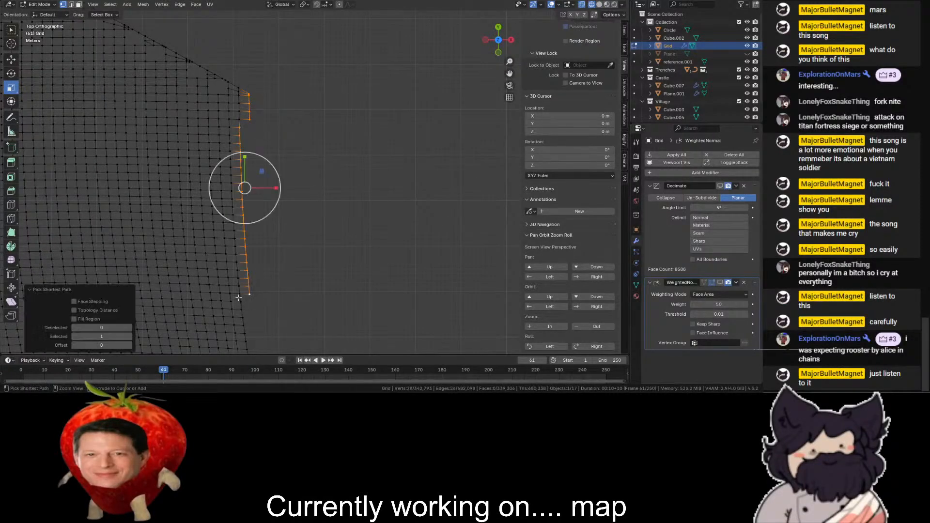
left_click(239, 295, "shift")
left_click_drag(509, 74, 561, 201)
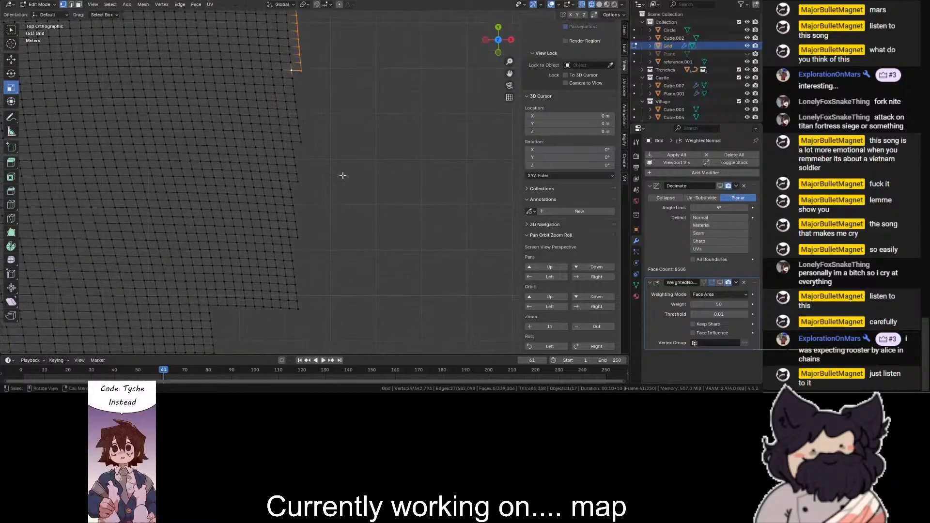
left_click(300, 141, "ctrl")
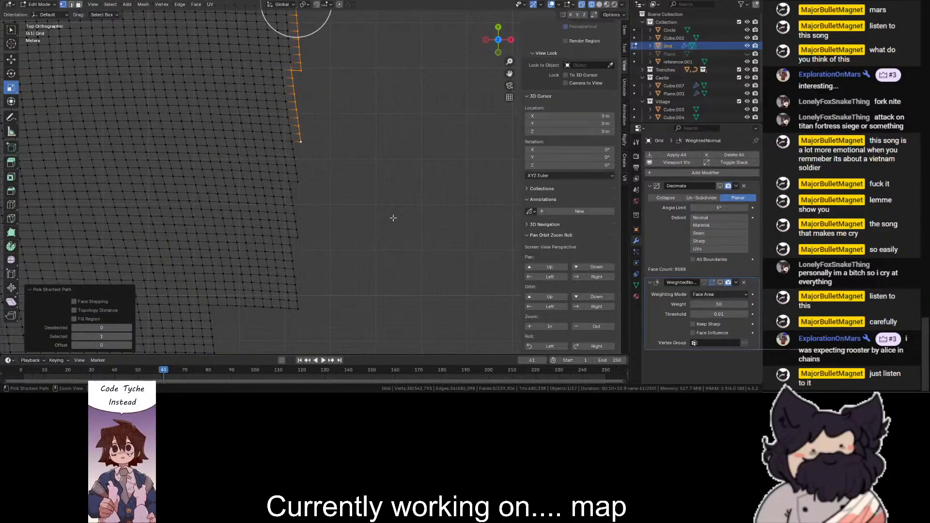
left_click_drag(506, 72, 615, 103)
scroll(314, 186, "down", 2)
left_click(321, 99, "ctrl")
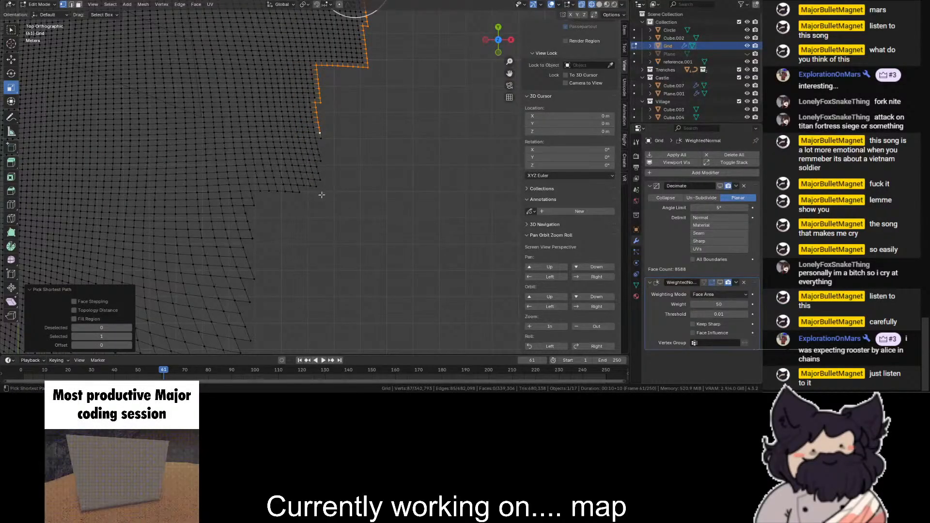
- Undo the last path pick and add the zigzag border's vertices individually down to the next ledge
scroll(315, 193, "up", 3)
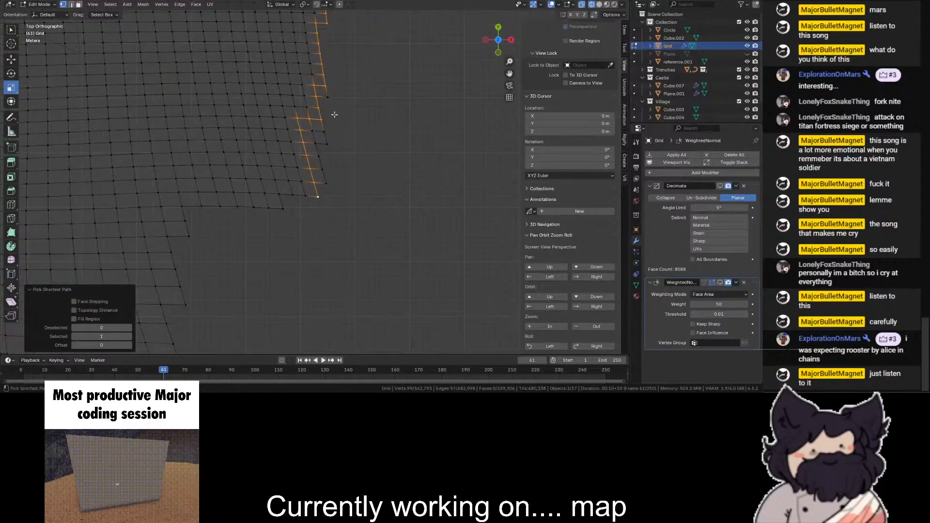
key("ctrl+z")
scroll(333, 94, "down", 1)
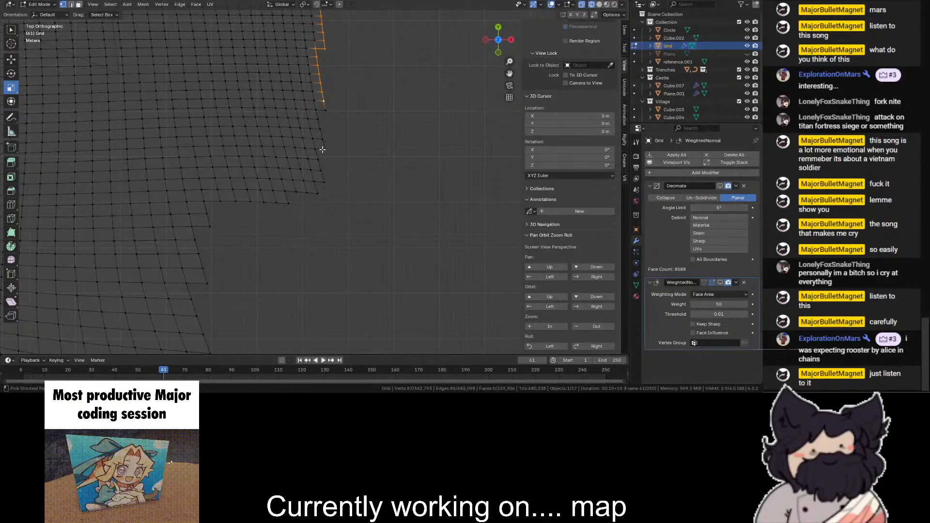
left_click(325, 149, "ctrl")
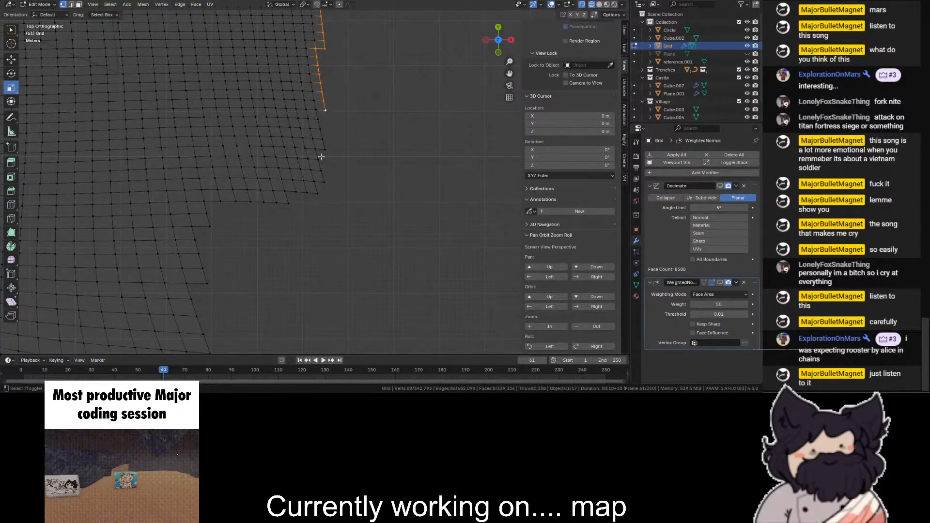
left_click(318, 192, "shift")
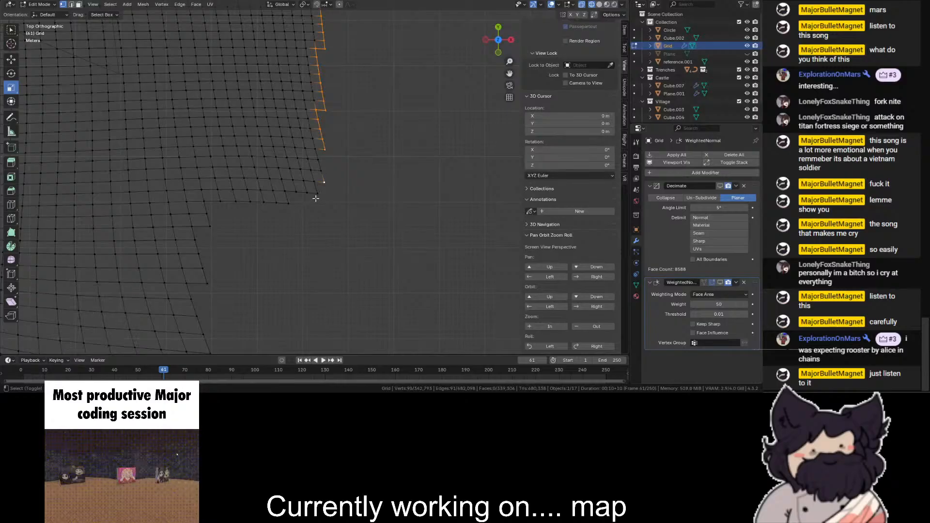
left_click(323, 183, "shift")
left_click(320, 171, "shift")
left_click(317, 159, "shift")
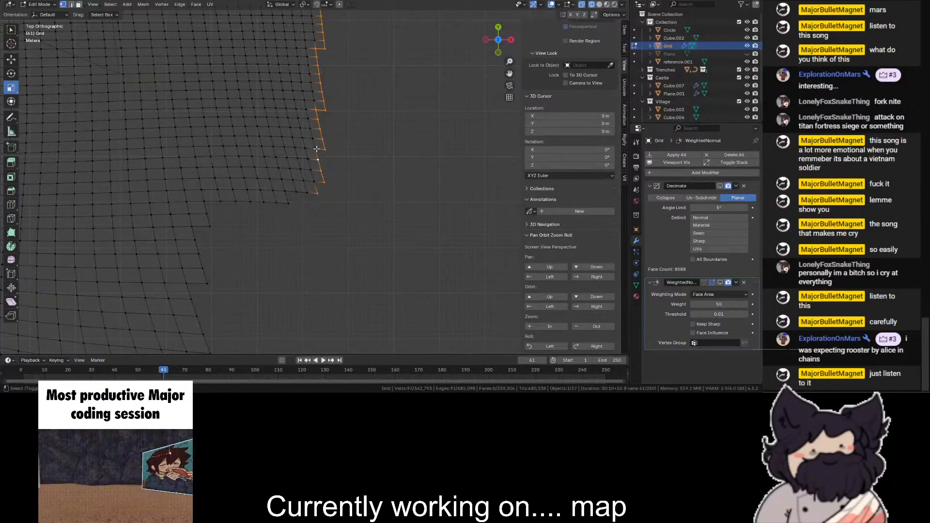
left_click(315, 149, "shift")
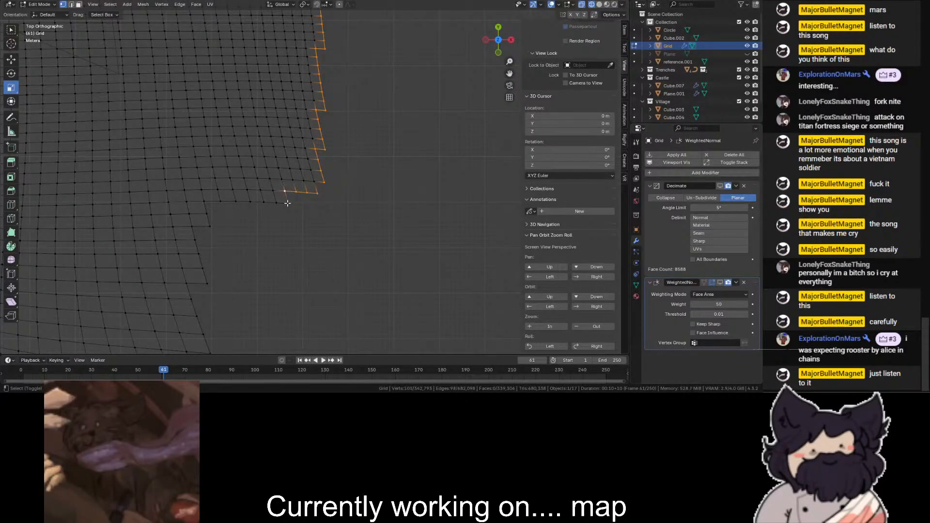
- Extend the border selection with shortest-path picks along the narrow ledge and down the sawtooth edge below it, undoing the stray last pick
left_click(209, 204, "ctrl")
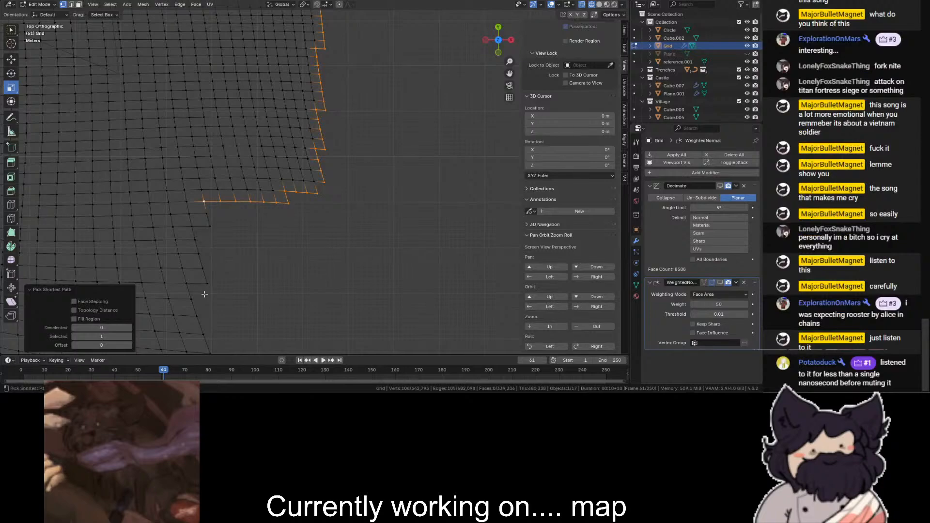
left_click_drag(507, 78, 510, 234)
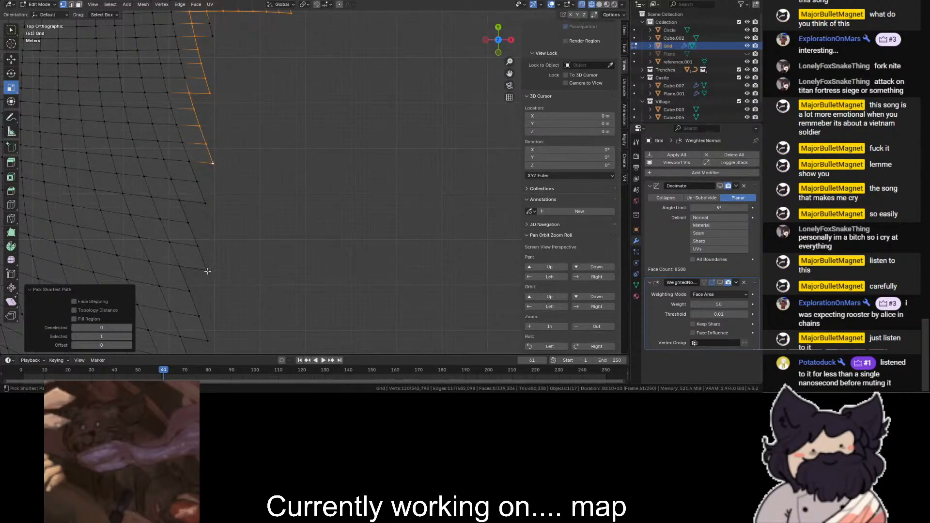
scroll(252, 257, "down", 2)
left_click(235, 193, "ctrl")
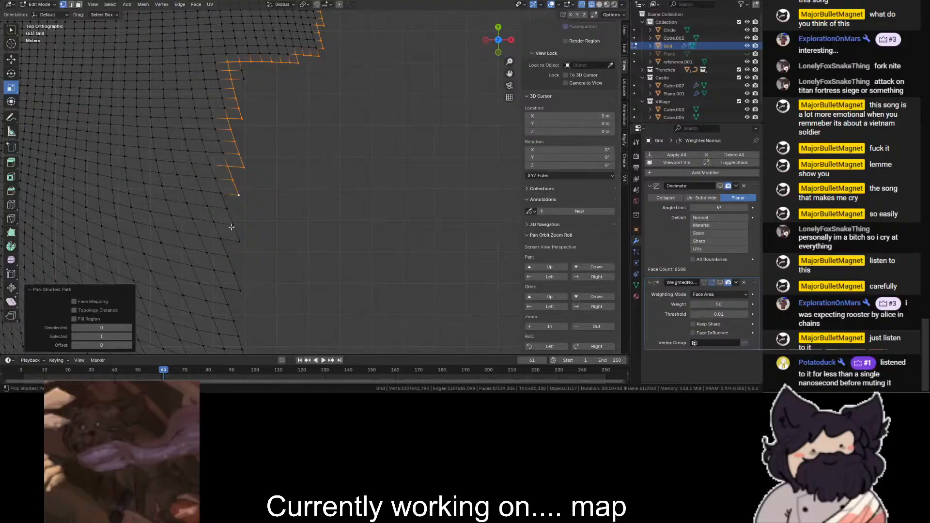
key("ctrl+z")
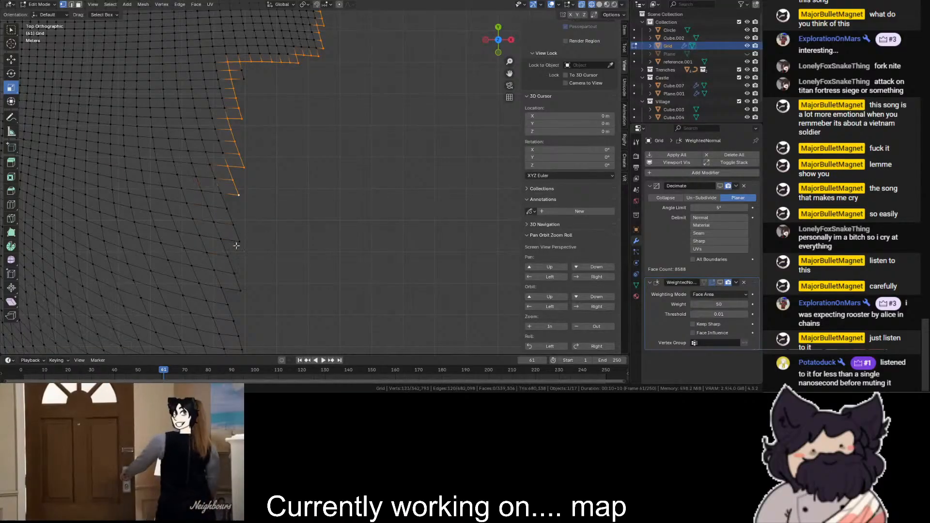
- Continue the shortest-path selection down the rest of the sawtooth edge and around the tip of the pinched fold
middle_click_drag(233, 295, 300, 133, "shift")
left_click(293, 144, "ctrl")
scroll(276, 209, "up", 6)
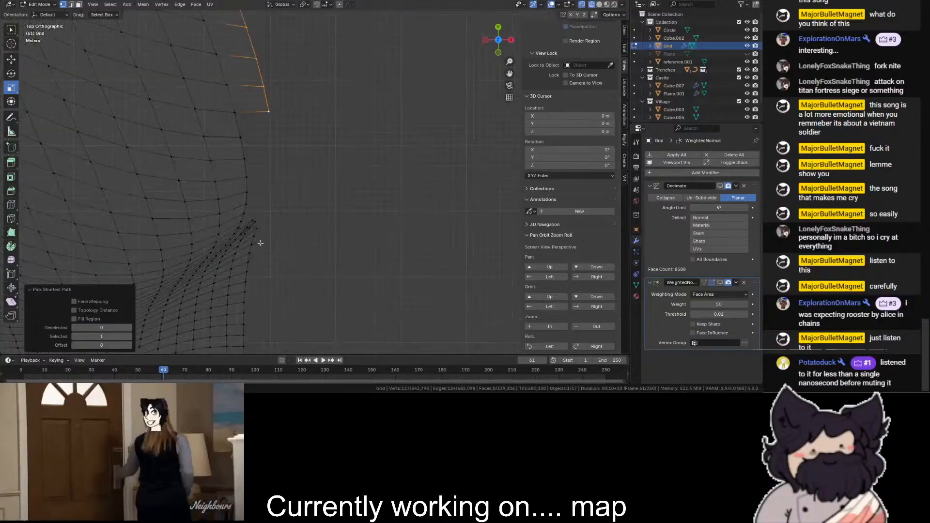
left_click(200, 258, "ctrl")
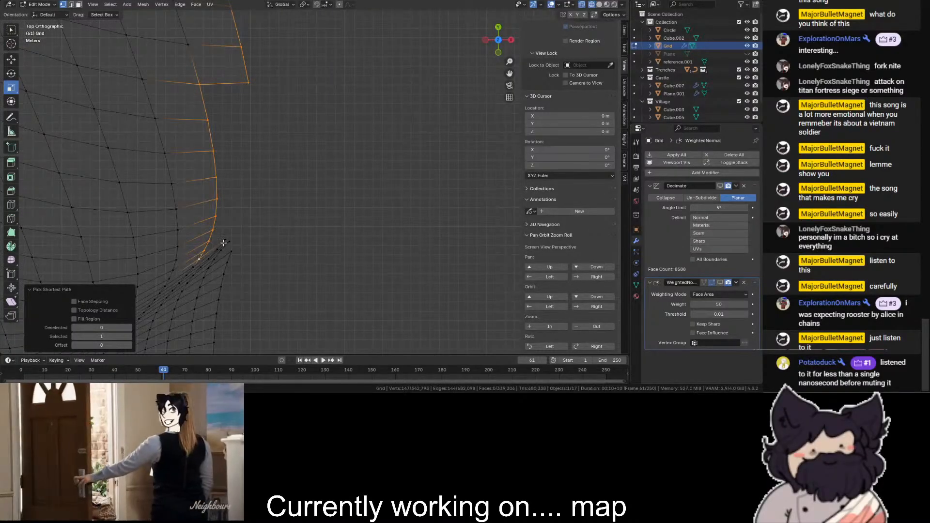
left_click(227, 240, "ctrl")
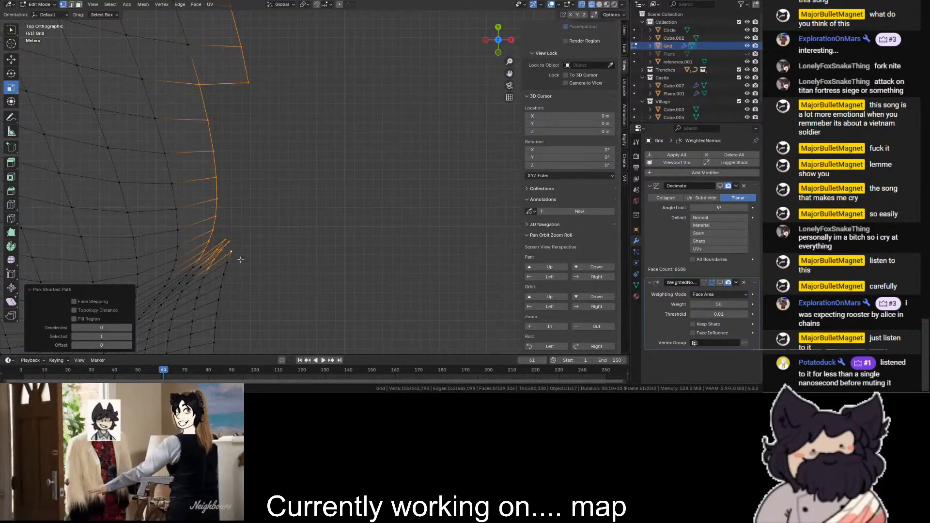
- Extend the path selection from the pinched fold down the straight edge to the small notch below it
left_click_drag(509, 73, 496, 5)
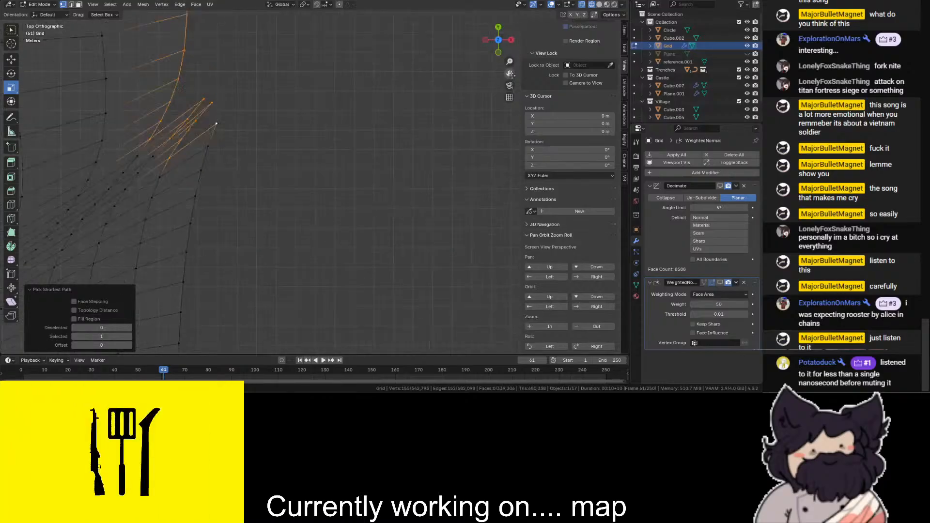
scroll(240, 184, "down", 4)
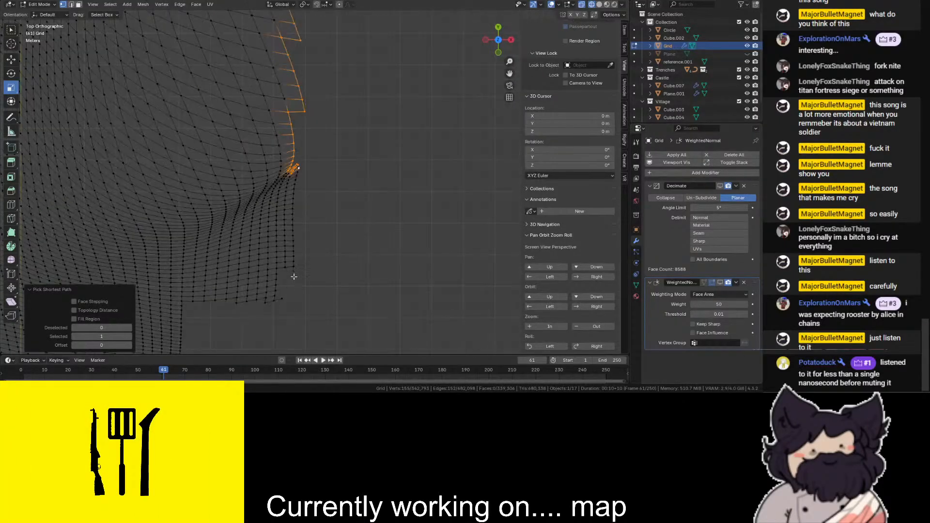
key("ctrl+z")
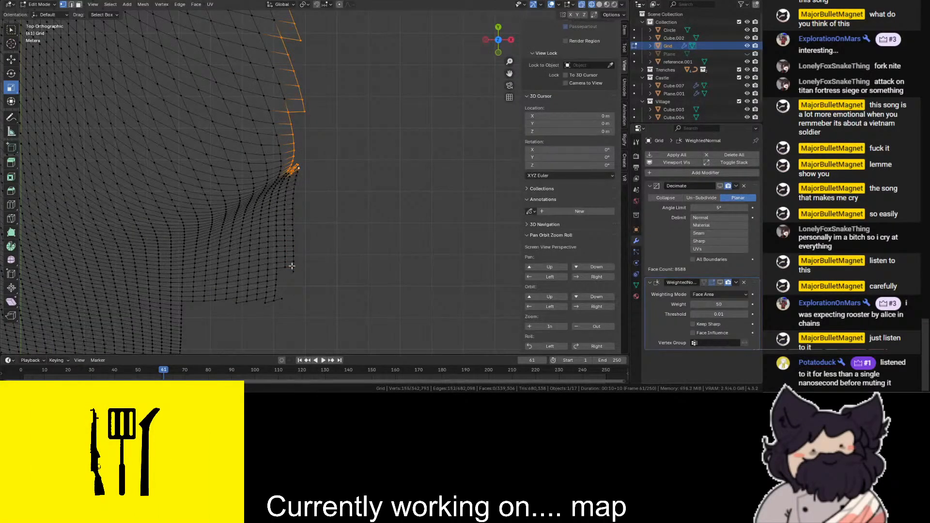
left_click(291, 268, "ctrl")
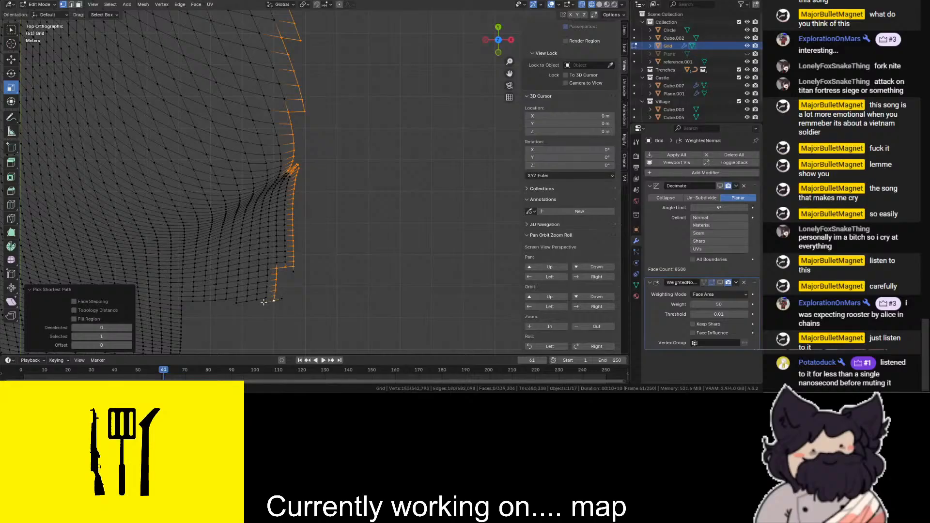
- Redo the path picks around the small notch's lower corner, undoing the ones that stray from the border
key("ctrl+z")
left_click(266, 301, "ctrl")
key("ctrl+z")
left_click(266, 293, "ctrl")
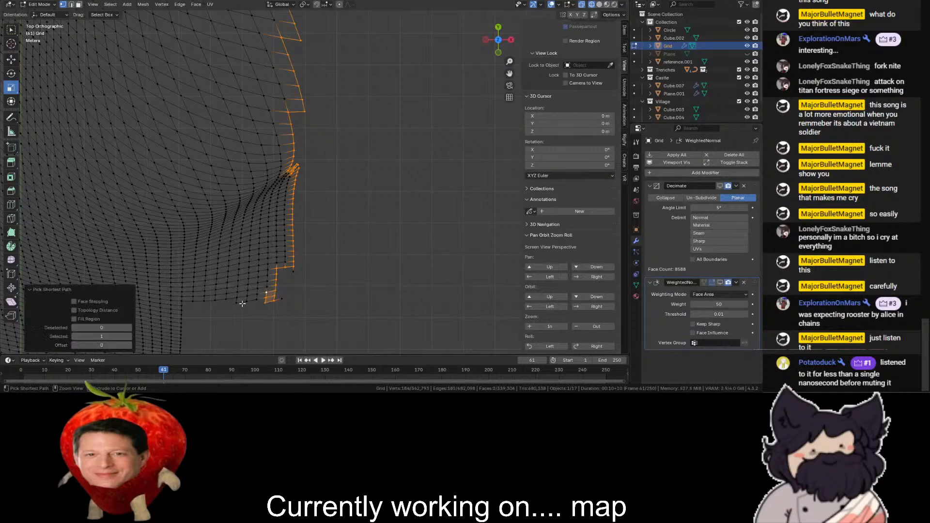
key("ctrl+z")
- Pick the path from the notch along the gently curved ledge to the inner corner and down the adjoining vertical edge
left_click_drag(509, 74, 625, 0)
scroll(471, 102, "up", 4)
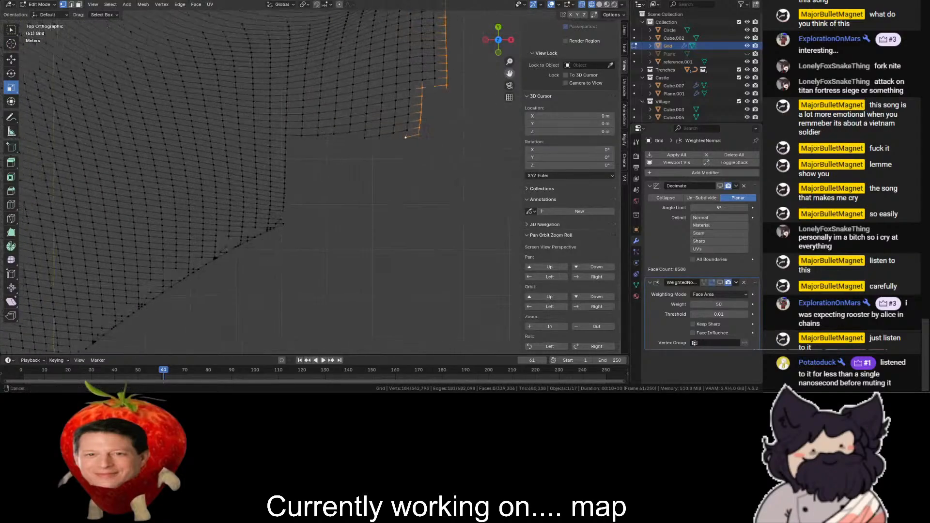
left_click(452, 100, "ctrl")
left_click_drag(477, 105, 426, 138, "ctrl")
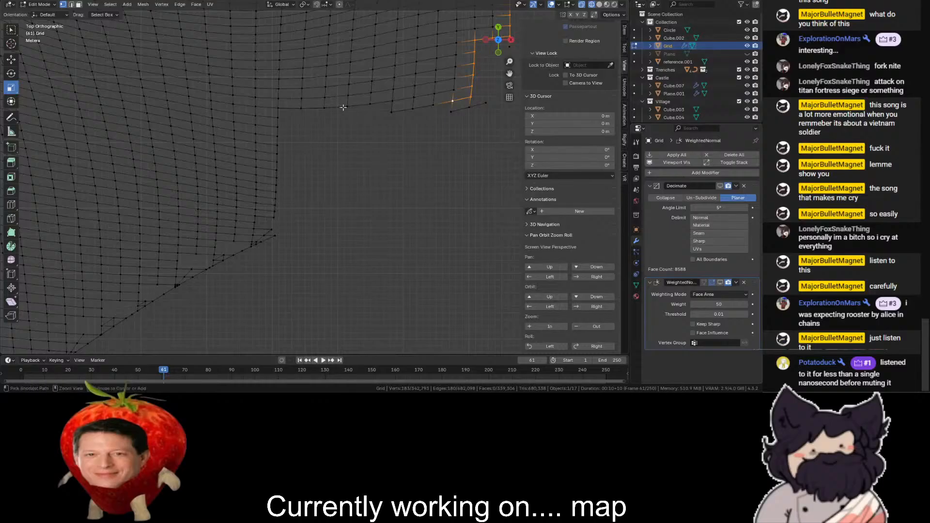
left_click(278, 107, "ctrl")
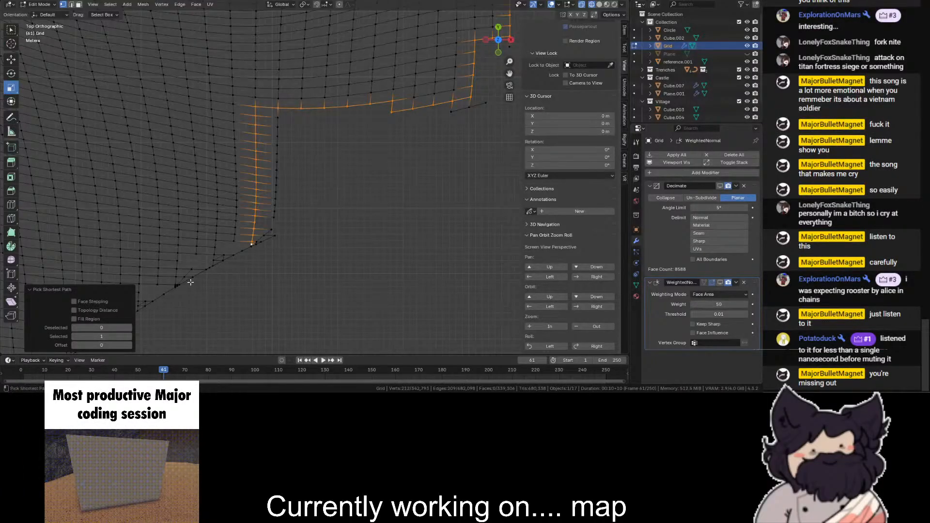
- Extend the path selection down the diagonal border to the Y axis, replacing the last pick with one on the outer edge
middle_click_drag(160, 277, 354, 74, "shift")
scroll(196, 187, "up", 2)
left_click(207, 173, "ctrl")
scroll(209, 173, "down", 2)
middle_click_drag(211, 172, 417, 83, "shift")
scroll(366, 108, "up", 3)
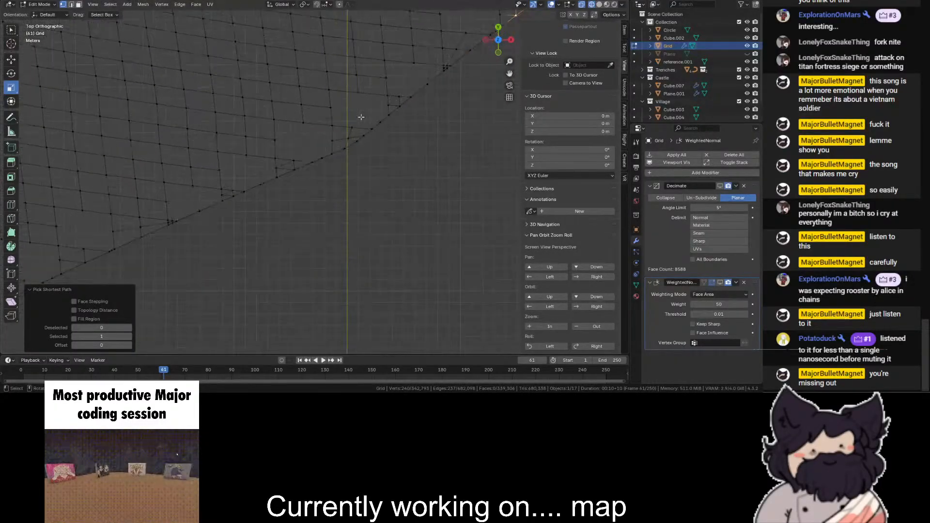
left_click(346, 149, "ctrl")
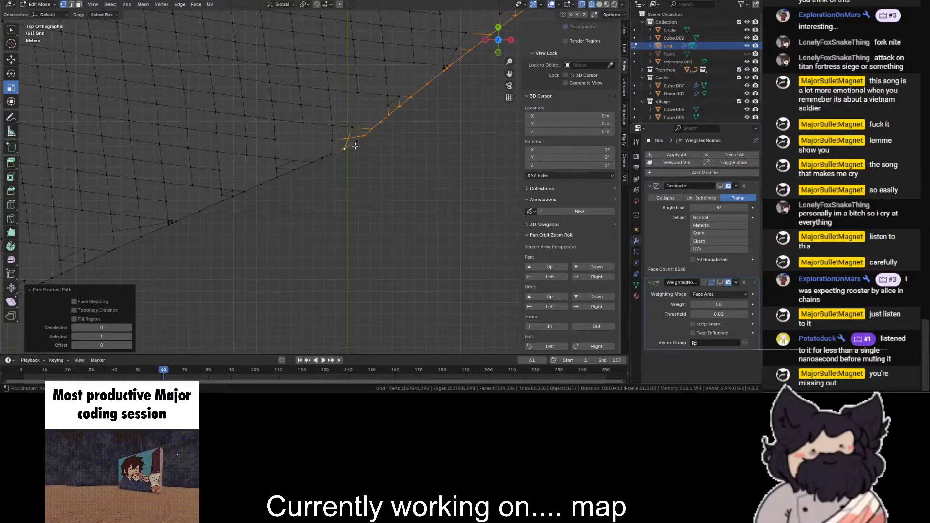
key("ctrl+z")
left_click(359, 142, "ctrl")
- Continue the path selection along the diagonal border beyond the Y axis to the bend where it turns steeply downward
scroll(361, 143, "down", 2)
middle_click_drag(389, 145, 622, 13, "shift")
scroll(226, 225, "up", 3)
left_click(230, 188, "ctrl")
scroll(353, 141, "down", 6)
left_click_drag(509, 73, 746, 3)
scroll(360, 112, "up", 5)
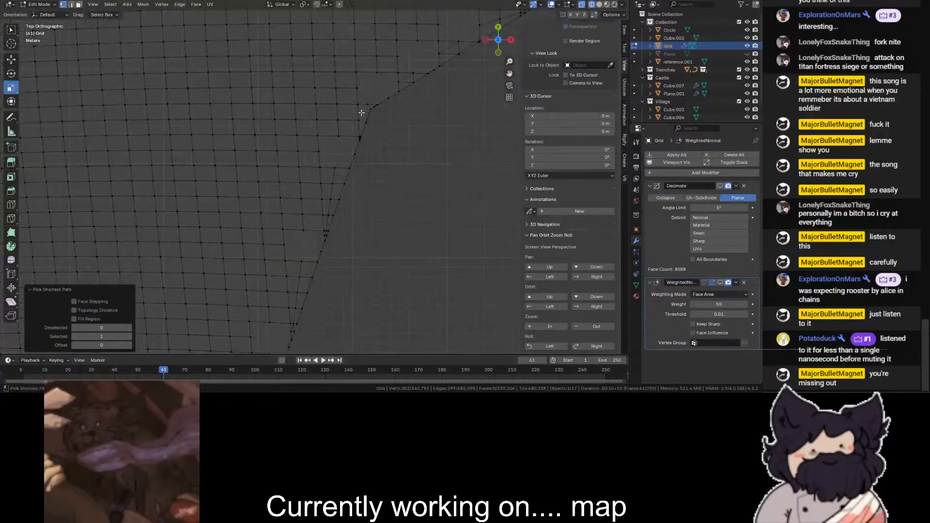
left_click(372, 108, "ctrl")
- Extend the path selection down the steep edge, past its inward bend, and onto the outward-sloping edge
scroll(373, 109, "down", 2)
left_click_drag(509, 73, 543, 2)
scroll(347, 64, "up", 3)
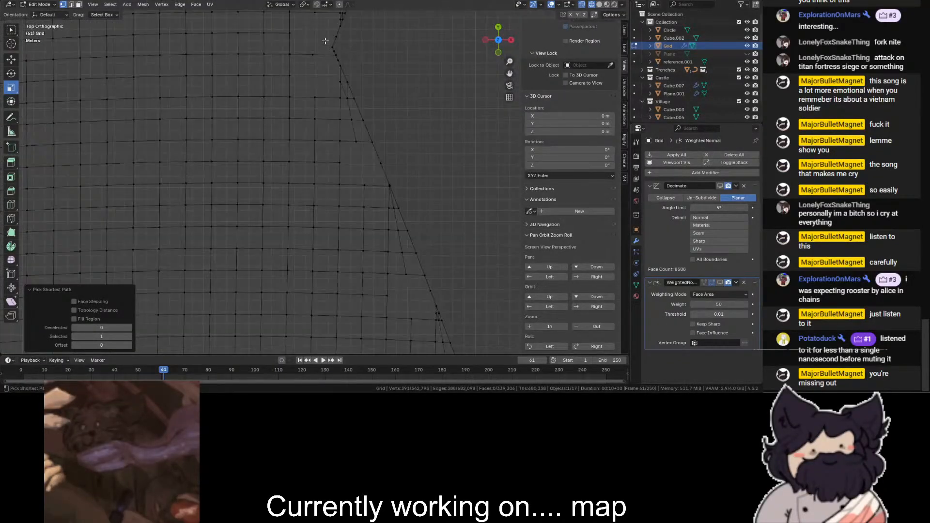
scroll(351, 132, "down", 5)
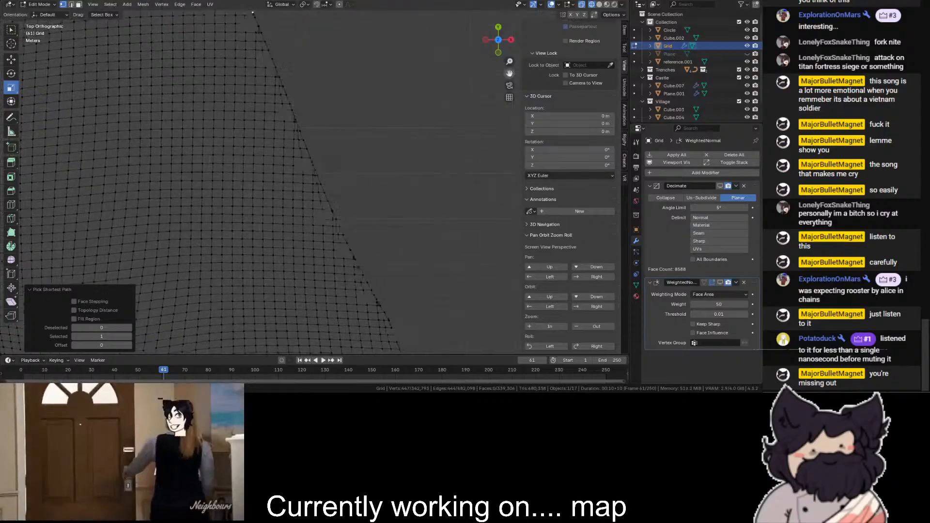
scroll(310, 165, "up", 5)
left_click(296, 199, "ctrl")
- Extend the path selection along the outward-sloping edge to the pointed tip of the terrain border
scroll(305, 187, "down", 4)
middle_click_drag(473, 272, 286, 178, "shift")
scroll(286, 177, "up", 2)
left_click(248, 154, "ctrl")
- Pick the path from the pointed tip back along the diagonal and down the short steep edge to its inward corner
scroll(248, 154, "up", 3)
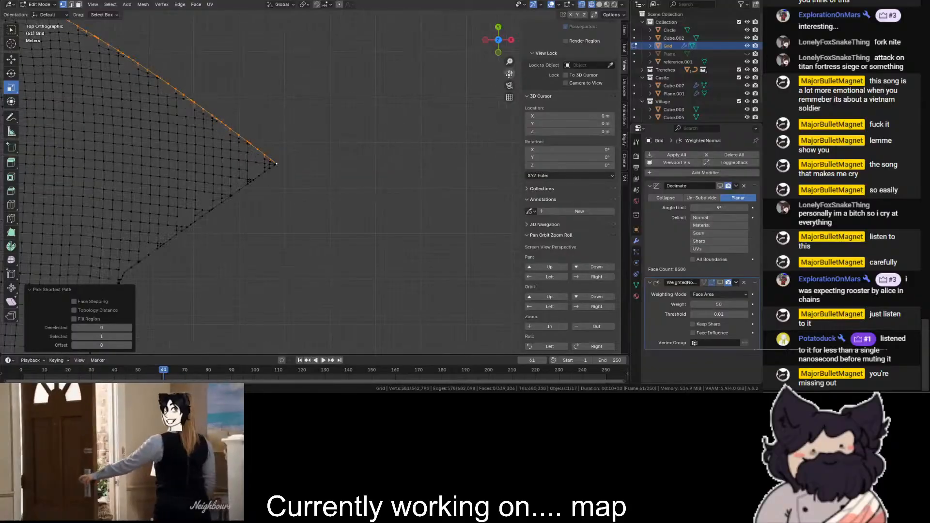
scroll(398, 148, "up", 2)
left_click(318, 191, "ctrl")
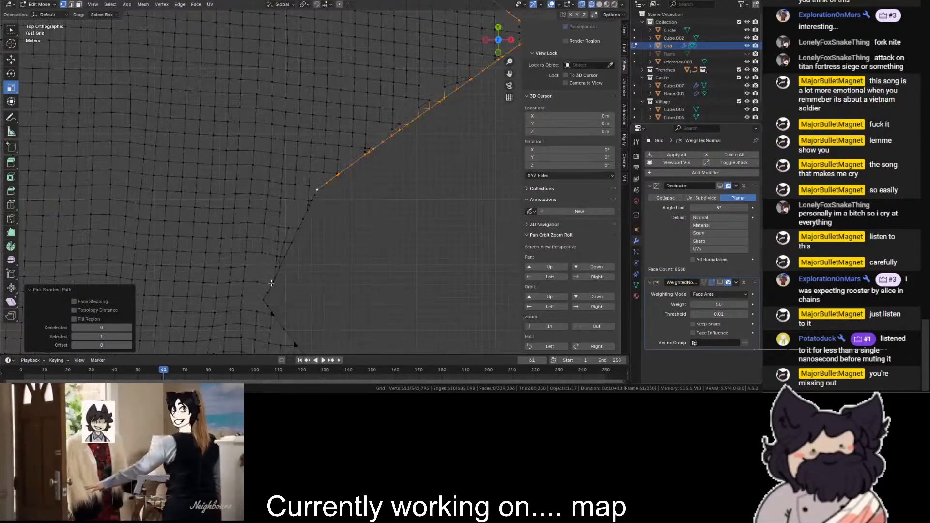
left_click(262, 297, "ctrl")
- Extend the path selection past the shallow bend and along the gentle slope to the dip beside the Y axis
scroll(474, 96, "down", 3)
left_click_drag(509, 74, 339, 10)
scroll(236, 145, "up", 8)
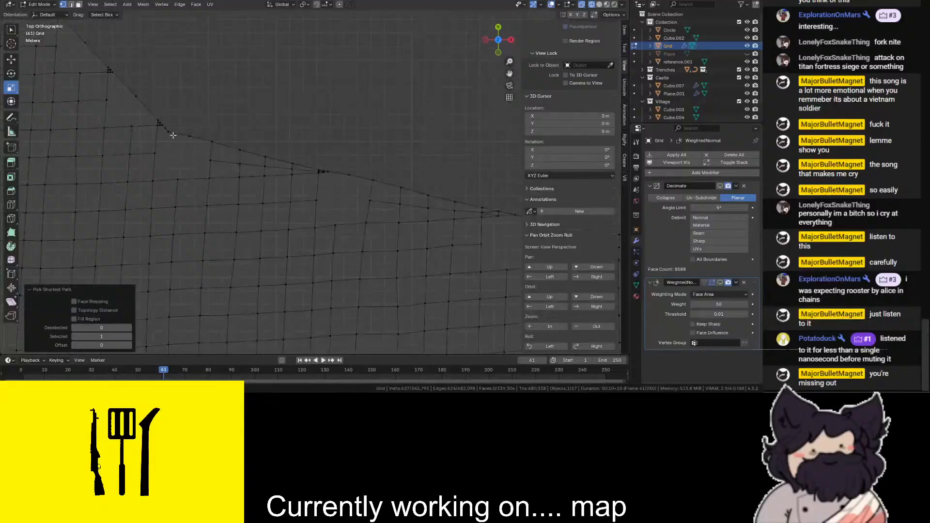
left_click(176, 134, "ctrl")
scroll(472, 95, "down", 3)
left_click_drag(509, 74, 104, 39)
scroll(126, 68, "up", 2)
left_click(268, 246, "ctrl")
- Extend the path selection up from the dip to the zigzag's inward corner and across to its outer point
scroll(383, 169, "down", 1)
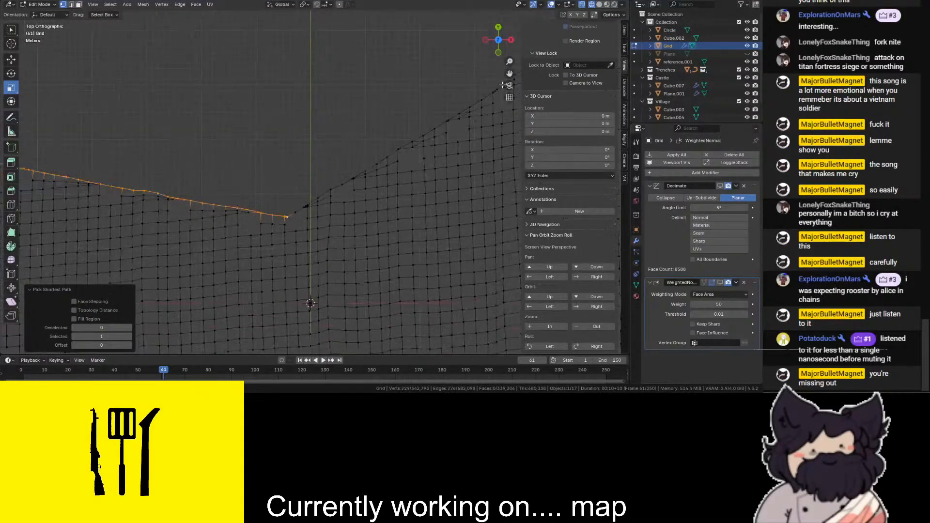
left_click_drag(509, 74, 322, 207)
scroll(322, 206, "up", 5)
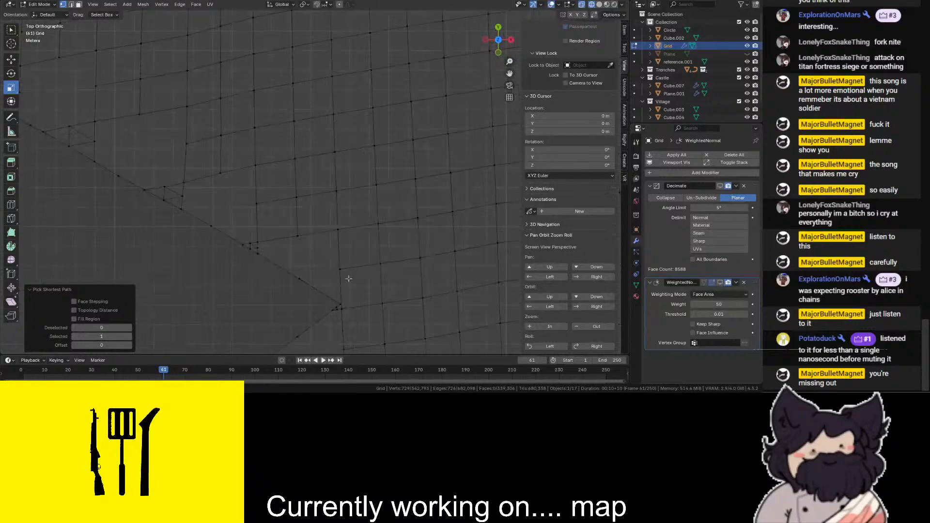
left_click(349, 296, "ctrl")
scroll(456, 137, "down", 4)
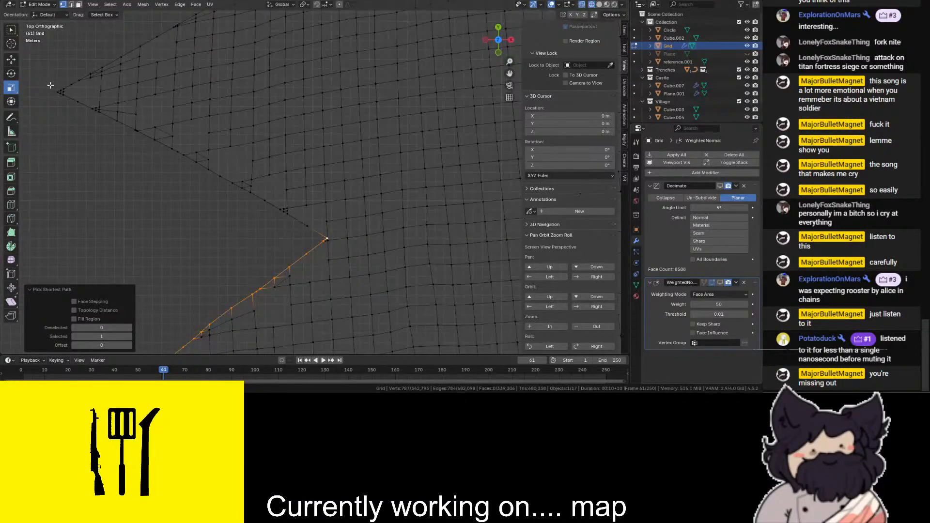
left_click(62, 92, "ctrl")
- Extend the path selection from the zigzag's outer point up the next diagonal edge to its inward corner, undoing a stray pick
scroll(470, 63, "down", 1)
left_click_drag(510, 70, 477, 313)
scroll(316, 283, "up", 5)
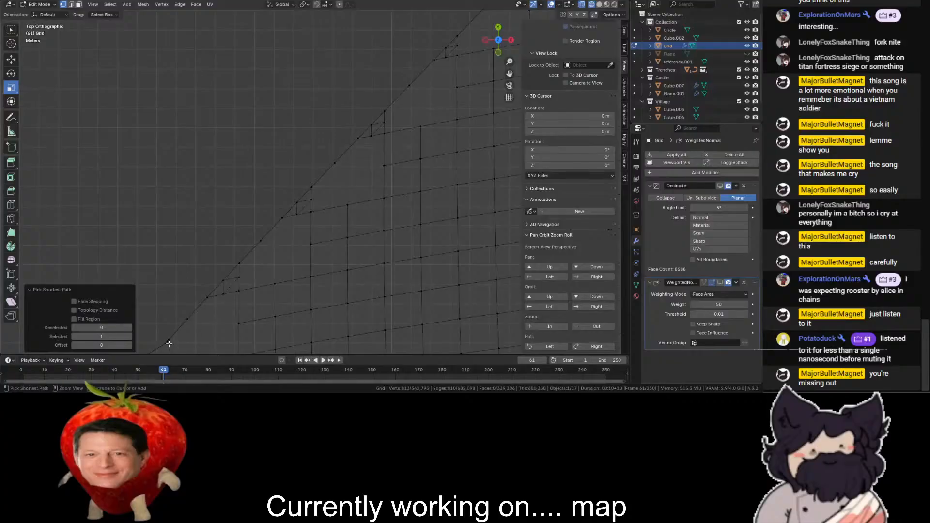
scroll(228, 327, "down", 6)
left_click_drag(507, 77, 447, 131)
key("ctrl+z")
scroll(479, 78, "down", 1)
left_click_drag(506, 73, 414, 230)
scroll(306, 284, "up", 5)
left_click(350, 278, "ctrl")
- Extend the path selection from the inward corner up the opposite slanted edge to the next outer bend
scroll(350, 278, "down", 3)
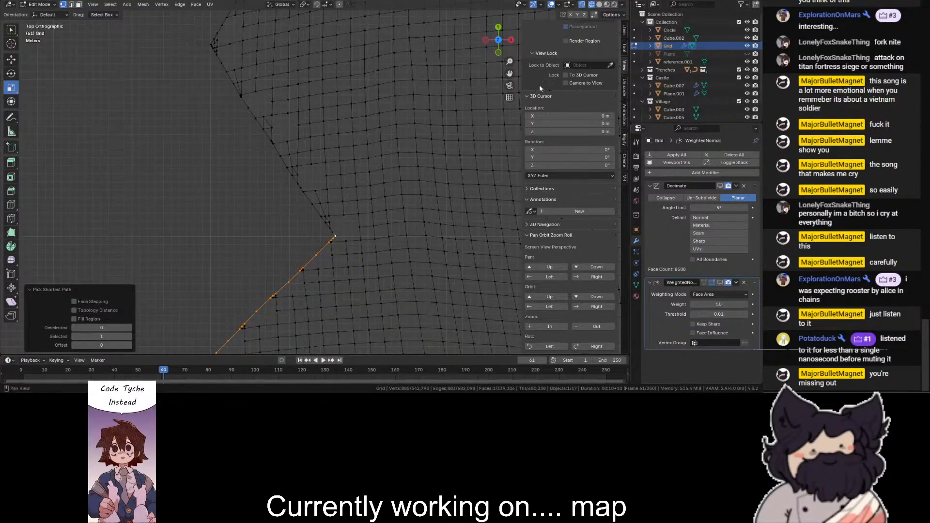
left_click_drag(515, 74, 556, 249)
scroll(271, 259, "up", 4)
left_click(196, 307, "ctrl")
scroll(196, 306, "down", 2)
key("s")
left_click(488, 95)
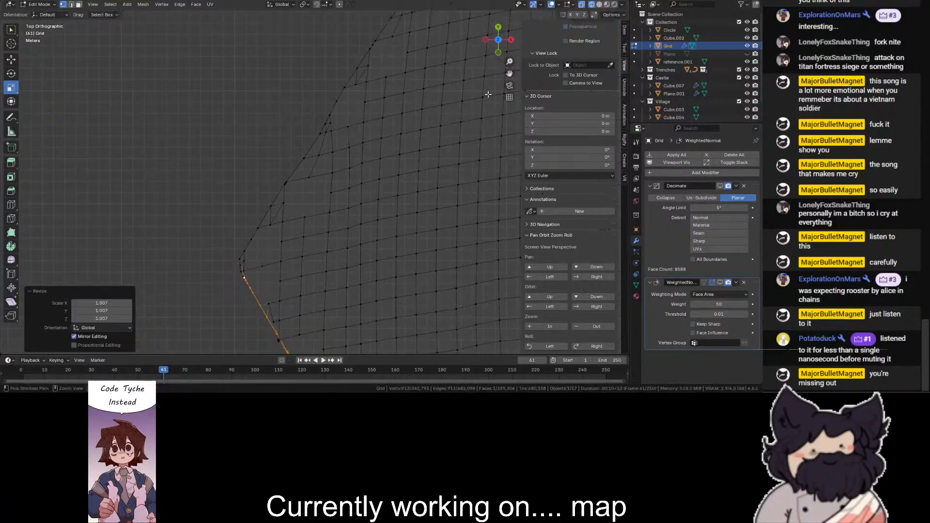
key("ctrl+z")
- Extend the path selection from the outer bend up the long slanted border edge
left_click_drag(509, 74, 443, 275)
scroll(331, 136, "up", 3)
left_click(328, 153, "ctrl")
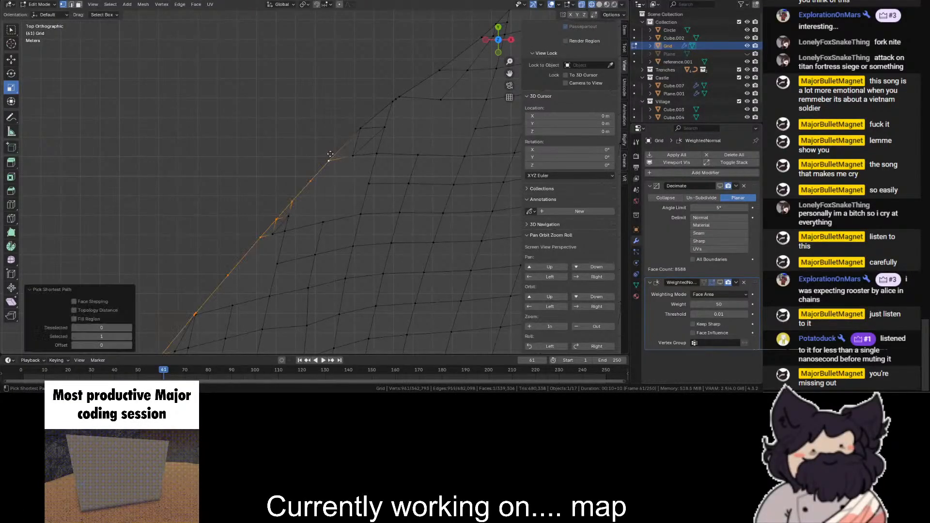
- Add the remaining slanted-edge vertices with close-up path picks up to the corner where the border turns horizontal
scroll(429, 115, "down", 5)
scroll(429, 115, "up", 9)
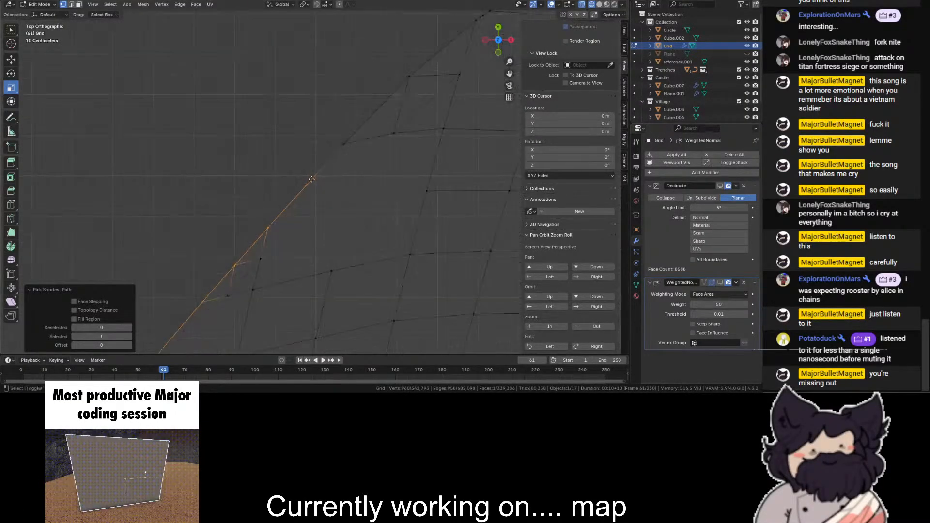
left_click(339, 149, "shift")
middle_click_drag(511, 73, 330, 271, "shift")
left_click(335, 189, "ctrl")
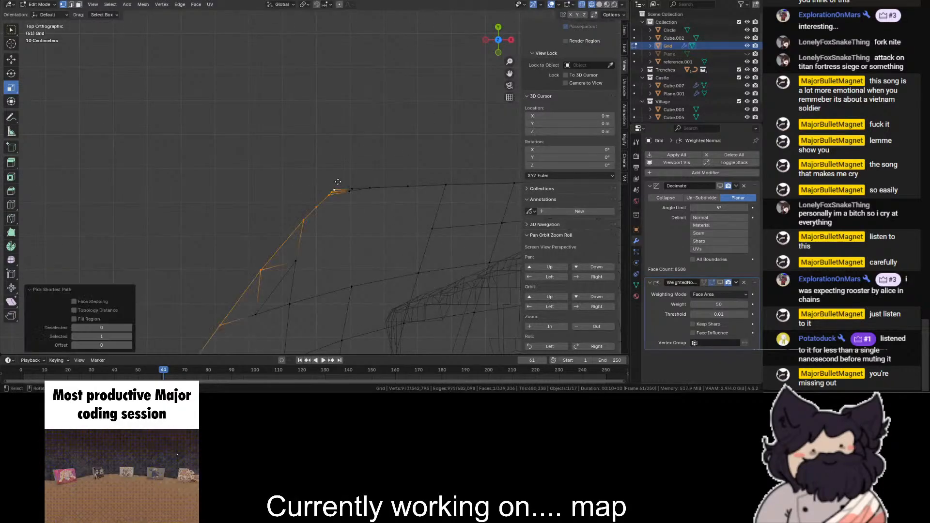
- Extend the path selection along the horizontal border beyond the corner and undo the accidental deselection
scroll(337, 183, "down", 3)
left_click_drag(511, 73, 2, 9)
left_click(424, 164, "ctrl")
scroll(425, 162, "down", 4)
middle_click_drag(433, 160, 293, 199, "shift")
scroll(326, 169, "down", 4)
key("alt+a")
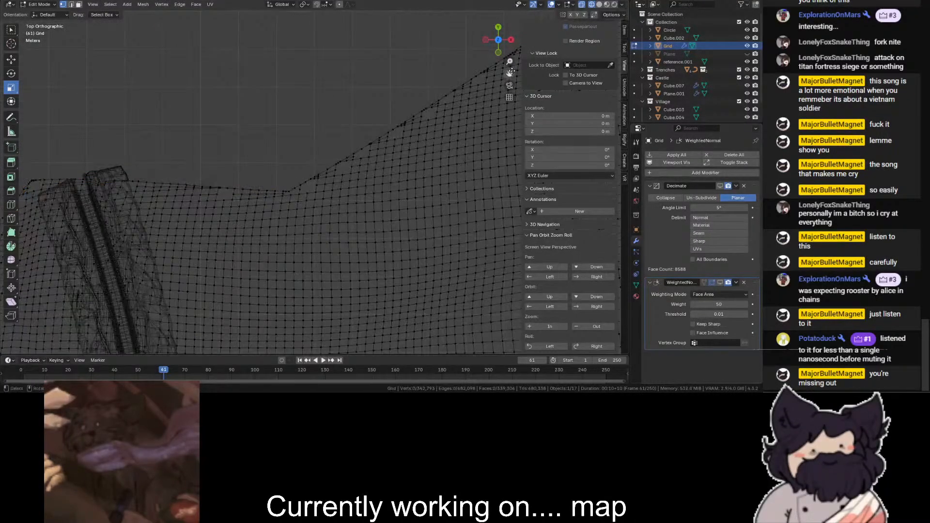
key("ctrl+z")
- Continue the path selection through the shallow dip and onto the rising border edge beyond it
left_click_drag(510, 73, 350, 175)
left_click_drag(509, 73, 412, 163)
scroll(166, 253, "up", 2)
left_click(187, 251, "ctrl")
- Extend the path selection further up the rising border with another shortest-path pick along its outermost vertices
scroll(249, 216, "down", 1)
left_click_drag(510, 73, 228, 144)
scroll(372, 185, "up", 4)
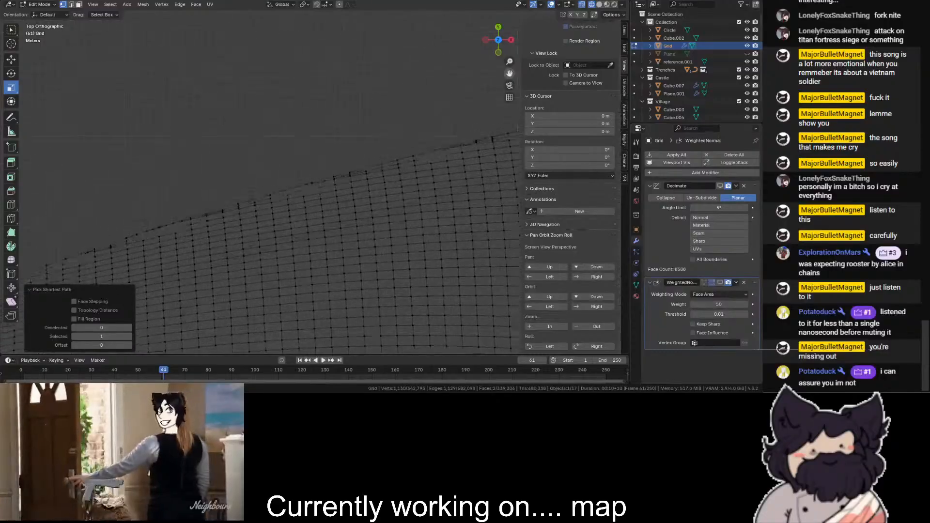
left_click(372, 185, "ctrl")
scroll(372, 185, "down", 3)
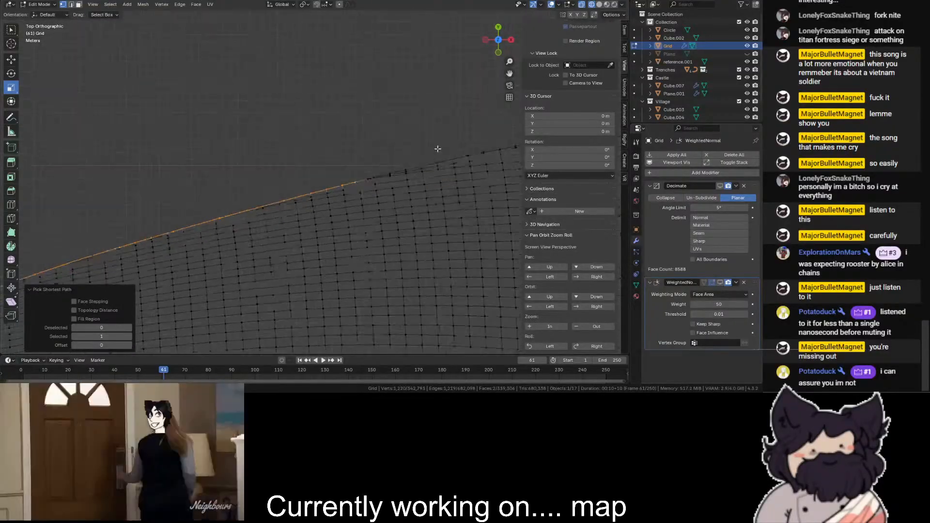
- Extend the shortest-path selection up the rising border to where its outermost vertices level out
scroll(208, 229, "up", 3)
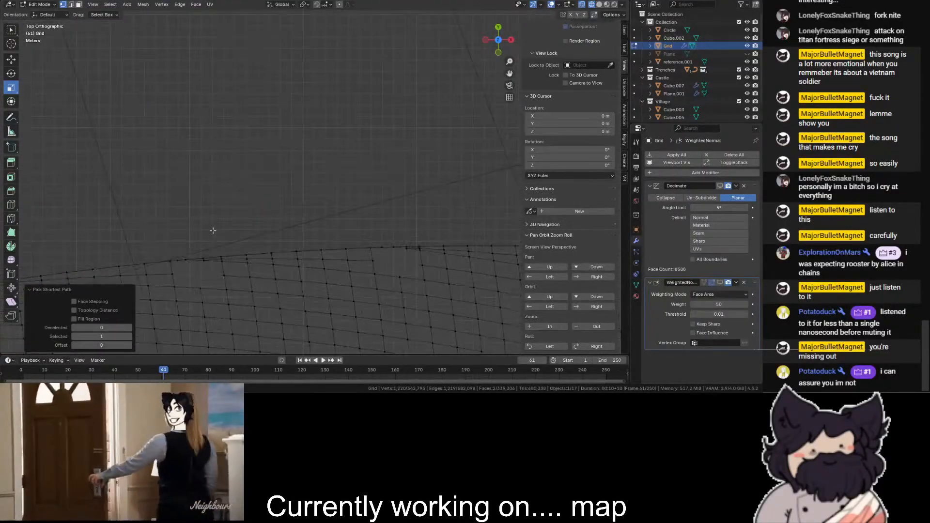
left_click(177, 260, "ctrl")
scroll(321, 208, "down", 2)
middle_click_drag(321, 208, 177, 144, "shift")
scroll(178, 143, "up", 4)
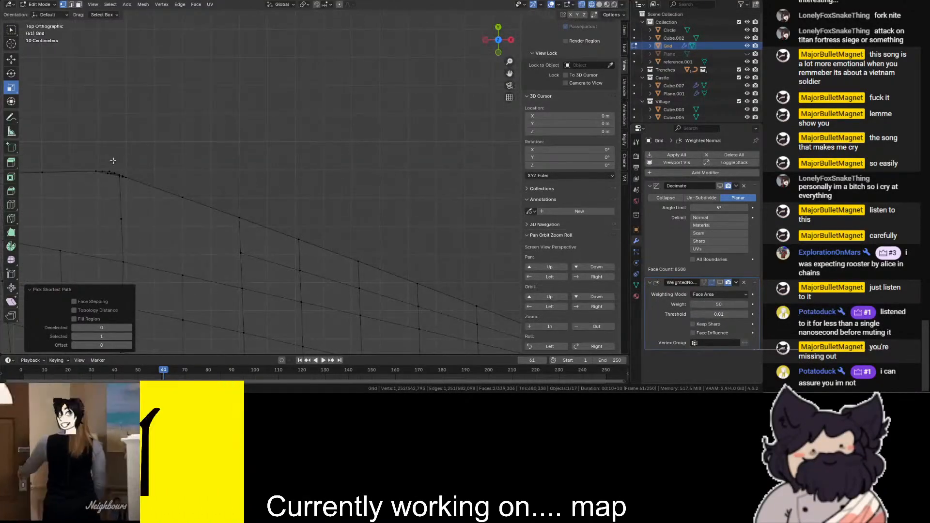
- Continue the path selection along the flat crest and through the tight vertex cluster where the border starts sloping down
left_click(193, 173, "ctrl")
scroll(156, 156, "up", 3)
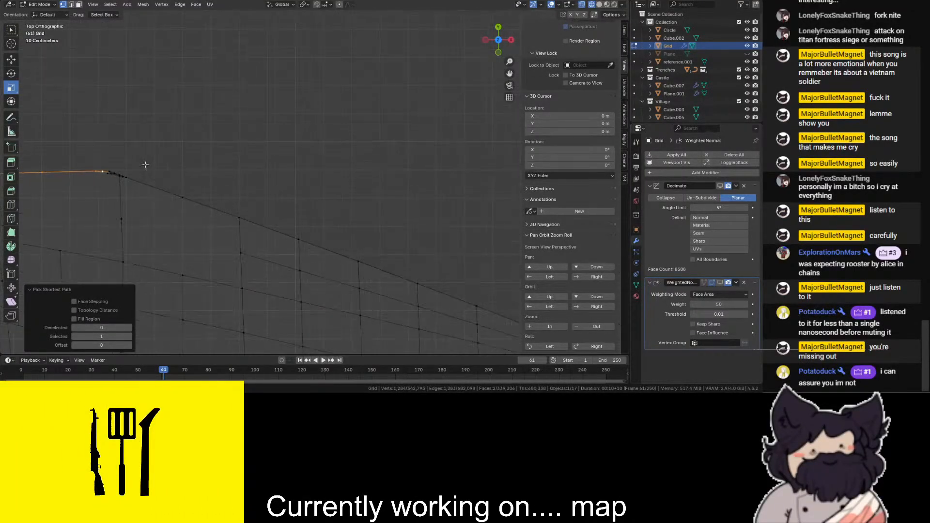
left_click(111, 170, "shift")
scroll(221, 163, "down", 4)
left_click_drag(509, 74, 231, 15)
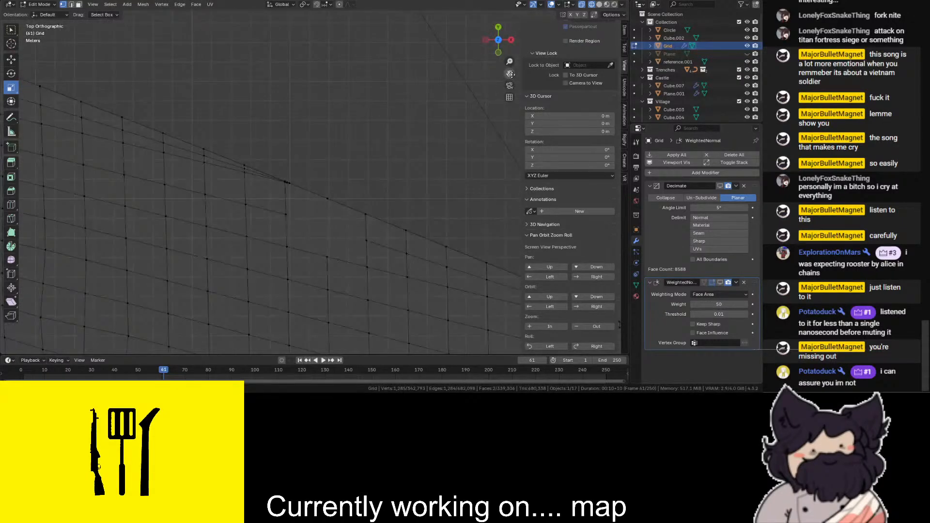
- Extend the path selection down the descending border with close-up picks on its outermost vertices
scroll(302, 144, "up", 3)
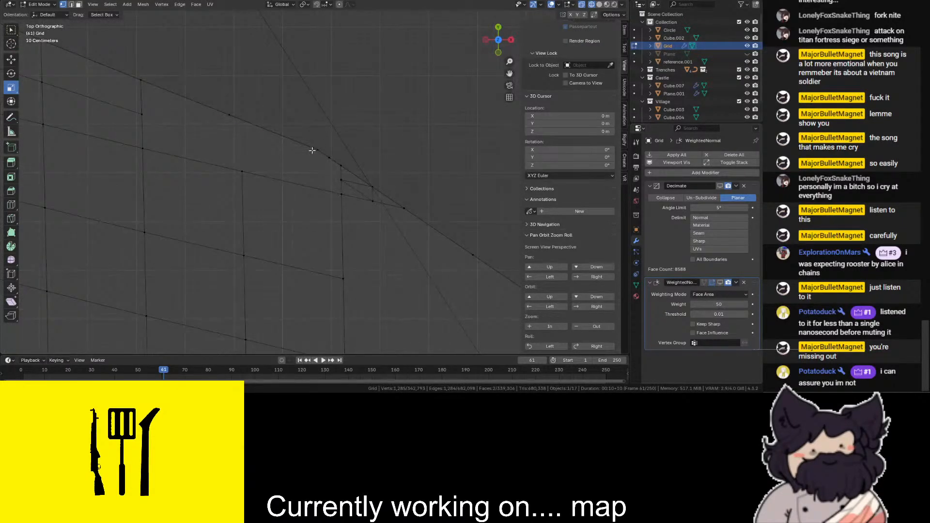
scroll(312, 151, "down", 3)
left_click(317, 175, "ctrl")
scroll(215, 181, "up", 4)
left_click(214, 192, "ctrl")
scroll(214, 193, "down", 4)
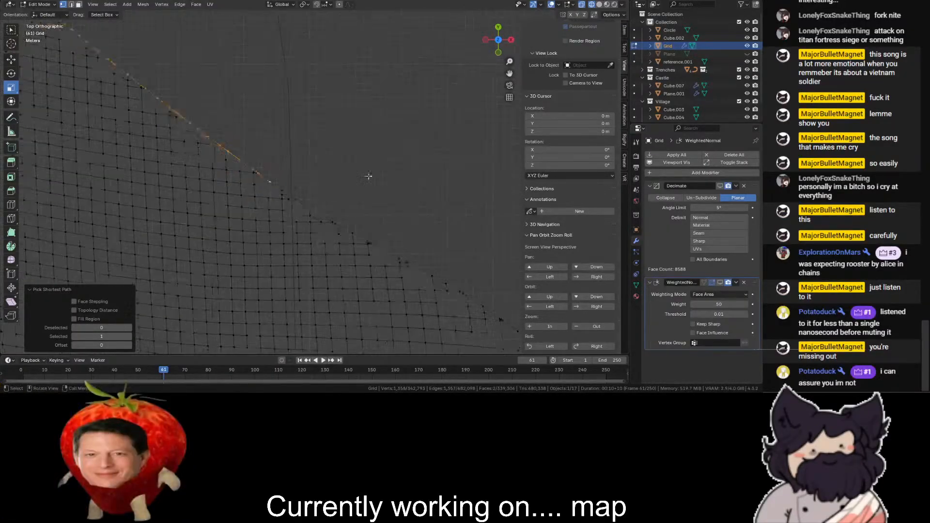
- Finish the path selection at the pointed corner where the terrain border turns back inward
scroll(268, 109, "up", 6)
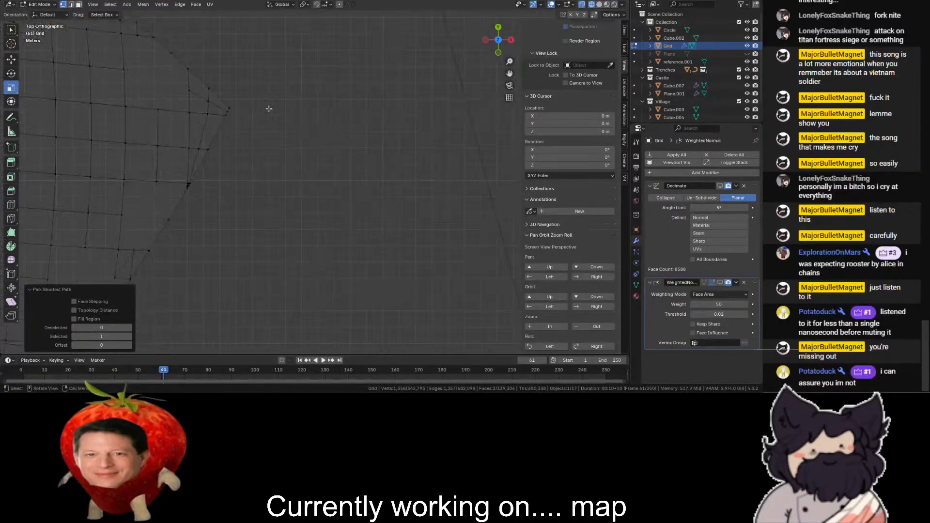
left_click(224, 91, "ctrl")
scroll(224, 90, "down", 5)
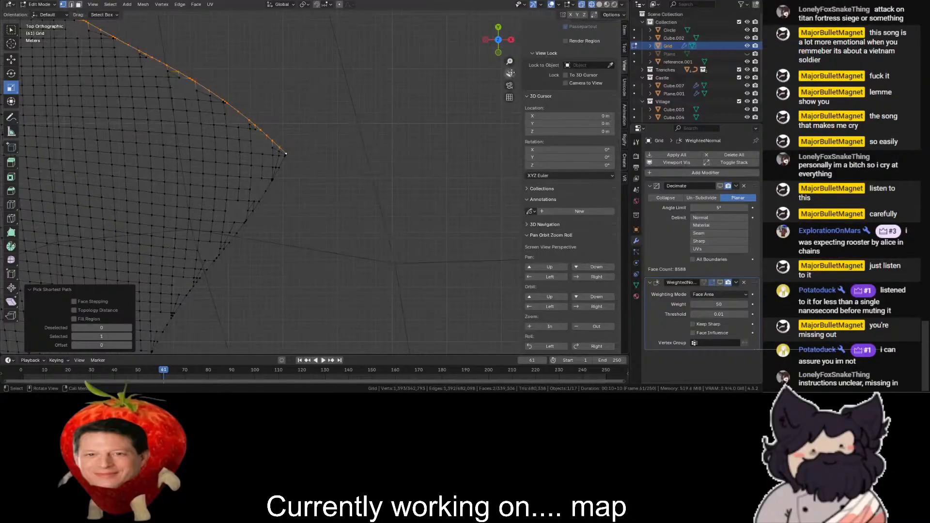
scroll(429, 153, "down", 8)
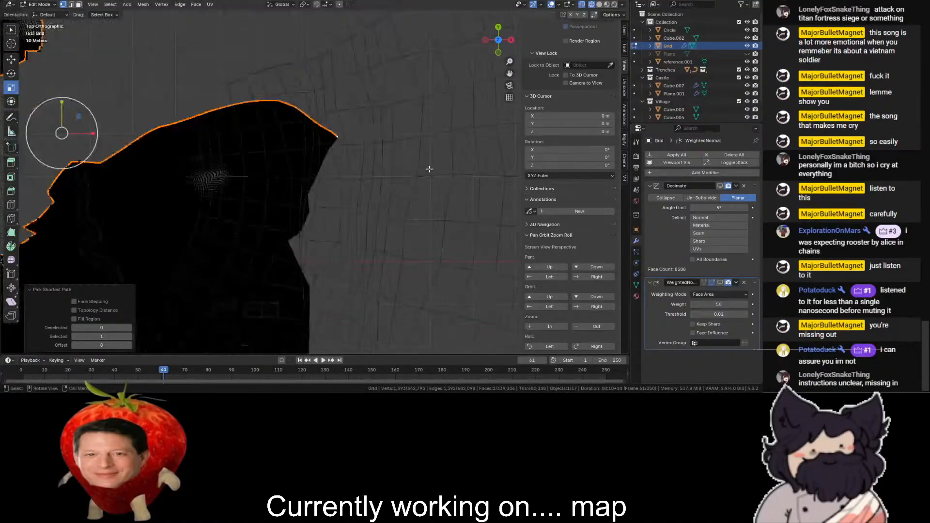
- Try extruding the selected border downward by about 390 m in a solid-shaded side view, and undo it
scroll(429, 153, "up", 2)
left_click(600, 4)
left_click_drag(504, 43, 499, 51)
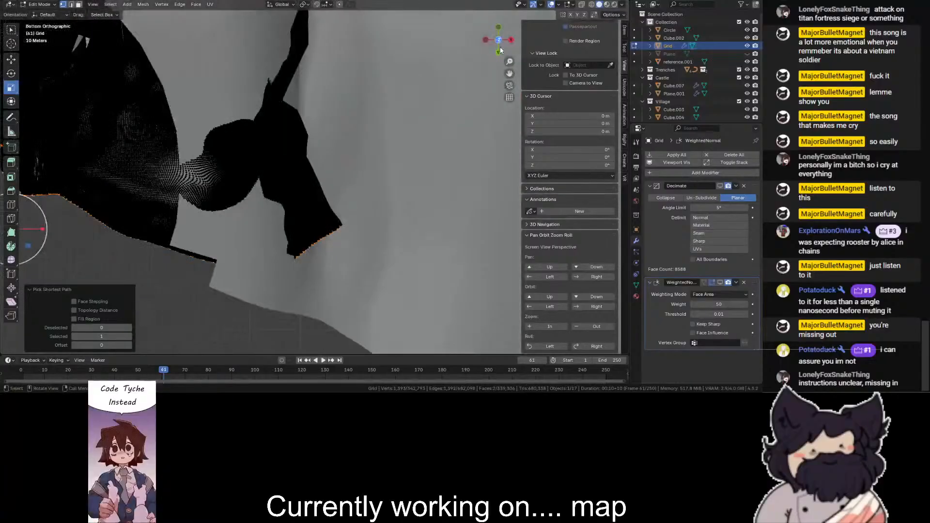
left_click(512, 40)
key("e")
left_click(426, 235)
scroll(426, 235, "down", 1)
key("shift+z")
mouse_move(498, 50)
left_mouse_down()
mouse_move(516, 55)
mouse_move(499, 41)
left_mouse_up()
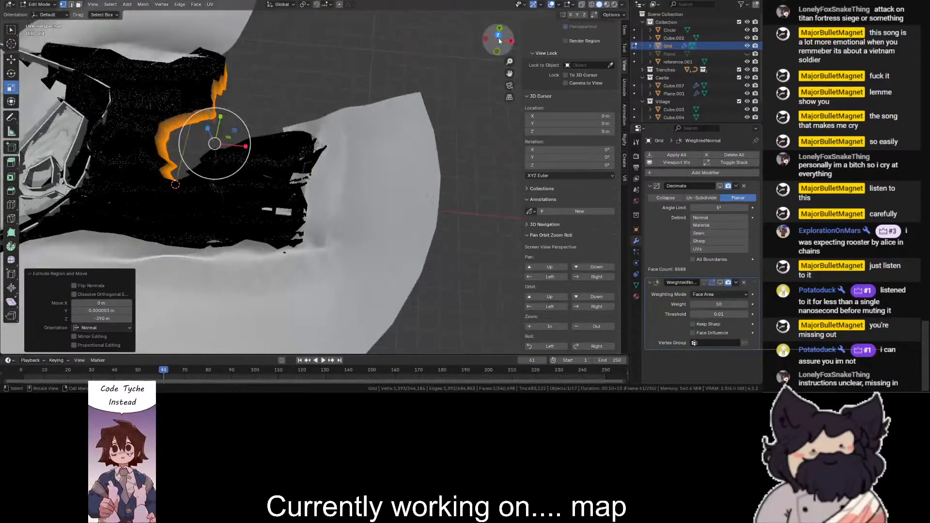
left_click(512, 42)
key("ctrl+z")
- Extrude the selected border again and move the new vertices straight down below the terrain to form a cliff wall
key("e")
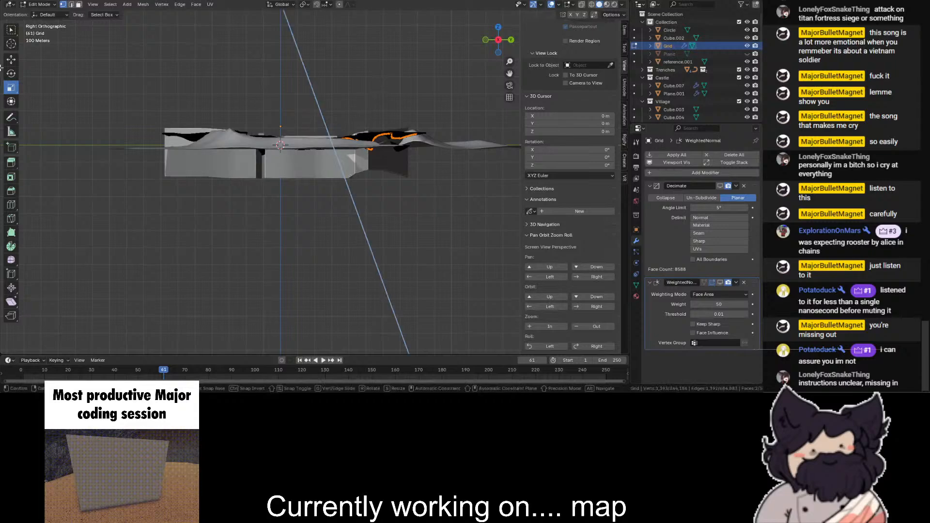
key("Escape")
key("shift+z")
left_click_drag(332, 113, 332, 228)
key("shift+z")
scroll(438, 228, "up", 1)
left_click(390, 280)
- Return the Grid to Object Mode and deselect it
left_click_drag(493, 49, 339, 112)
scroll(248, 116, "up", 5)
scroll(78, 52, "down", 1)
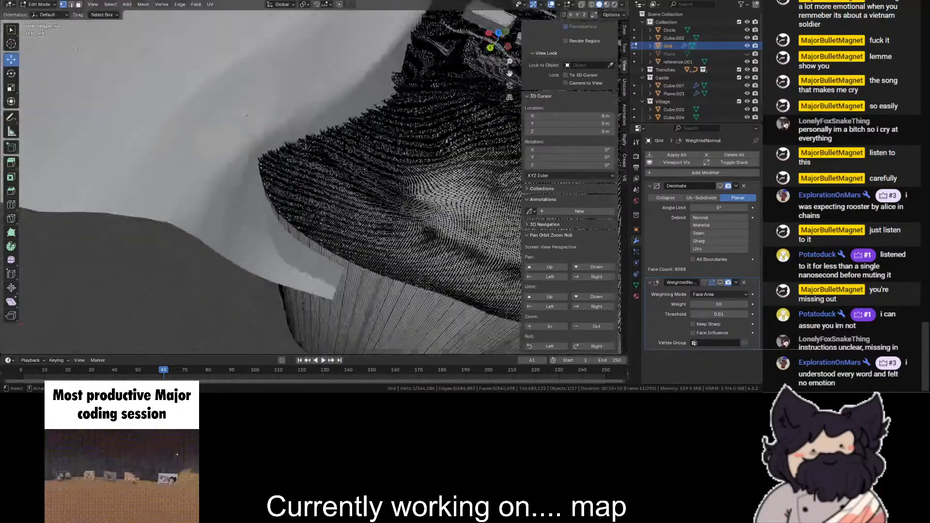
scroll(78, 52, "down", 3)
key("Tab")
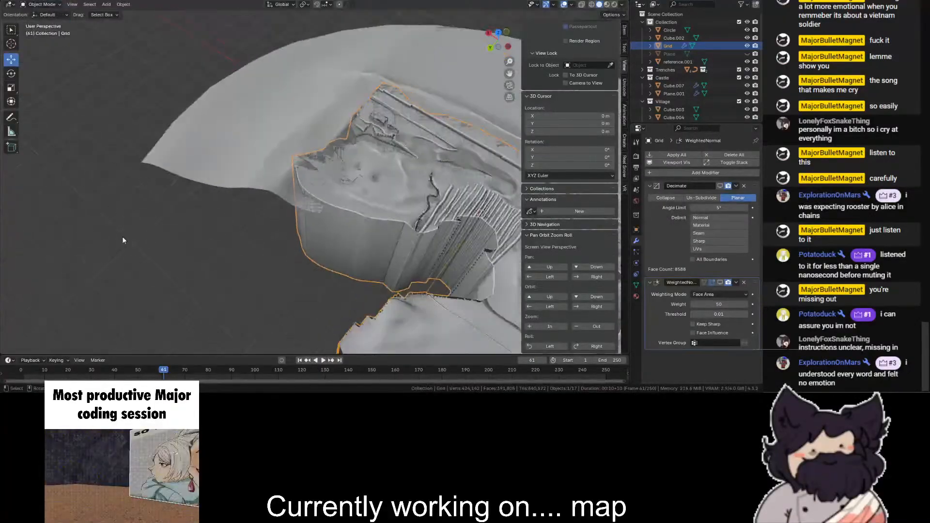
left_click(123, 241)
- Examine the extruded cliff wall and its upper rim around the inner gap, up close and from a distance
scroll(252, 214, "down", 3)
scroll(403, 184, "up", 4)
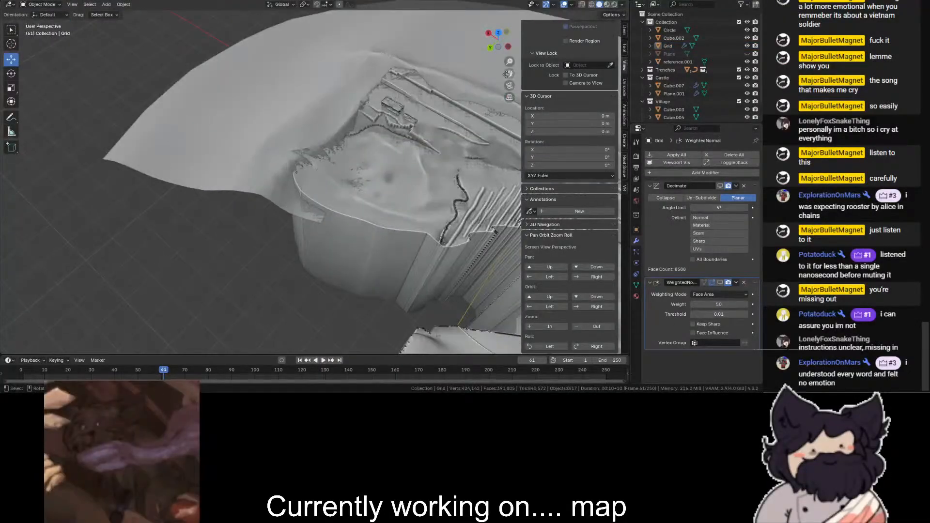
left_click_drag(507, 74, 264, 56)
scroll(505, 80, "up", 5)
left_click_drag(559, 72, 722, 15)
scroll(509, 74, "up", 4)
scroll(181, 291, "down", 2)
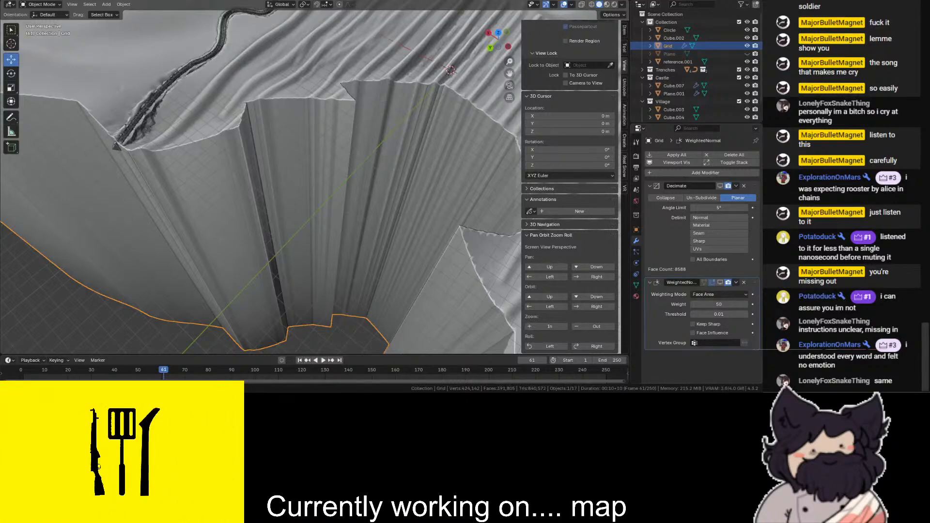
scroll(328, 252, "down", 4)
left_click(165, 241)
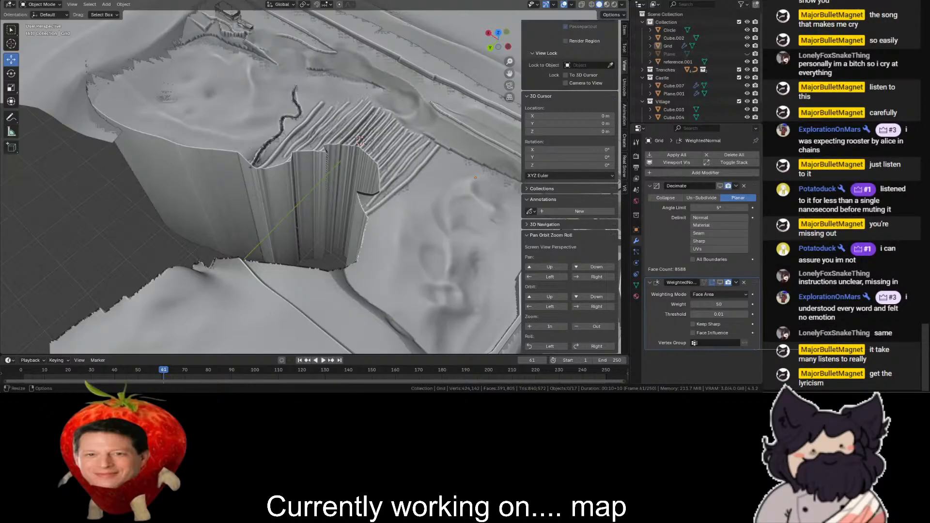
scroll(292, 168, "up", 5)
- Put the Grid in Sculpt Mode and rework the jagged cliff rim beside the grooved ground with the Blob brush
left_click(292, 167)
scroll(307, 217, "up", 1)
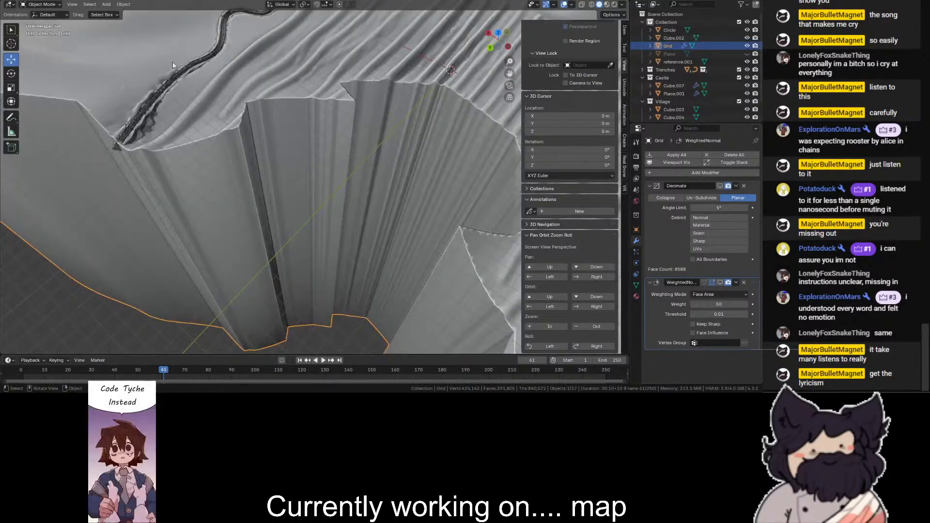
left_click(43, 4)
left_click(44, 31)
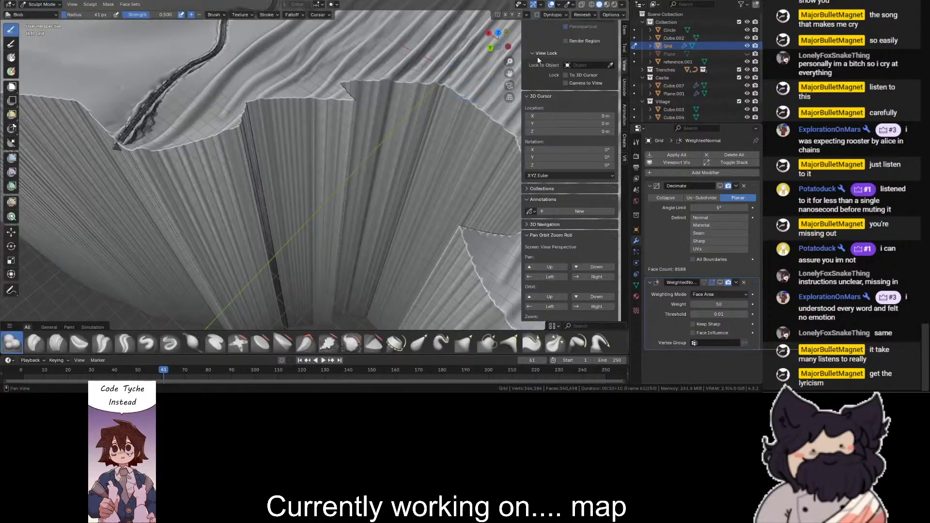
mouse_move(502, 63)
left_mouse_down()
mouse_move(494, 125)
mouse_move(455, 77)
left_mouse_up()
left_click_drag(112, 271, 113, 290)
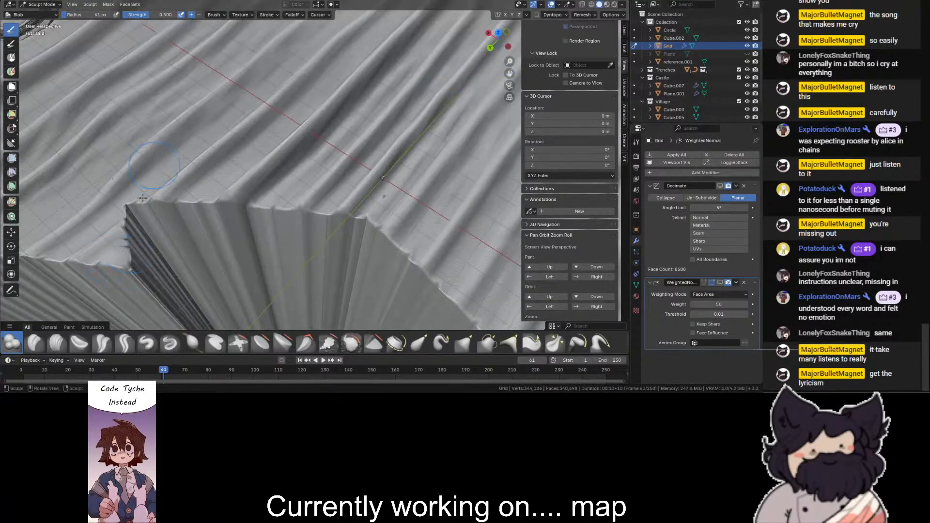
mouse_move(129, 243)
left_mouse_down()
mouse_move(98, 284)
mouse_move(134, 238)
mouse_move(139, 205)
mouse_move(184, 196)
left_mouse_up()
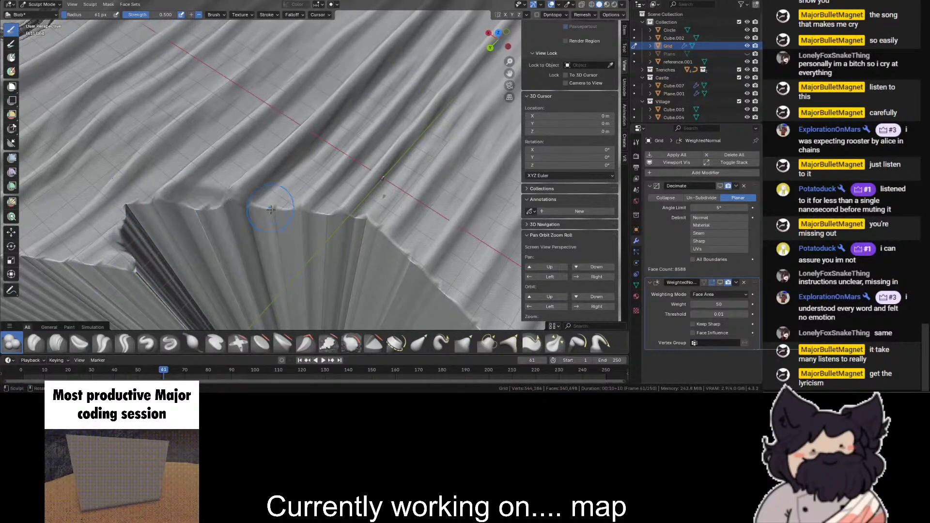
left_click_drag(370, 211, 341, 208)
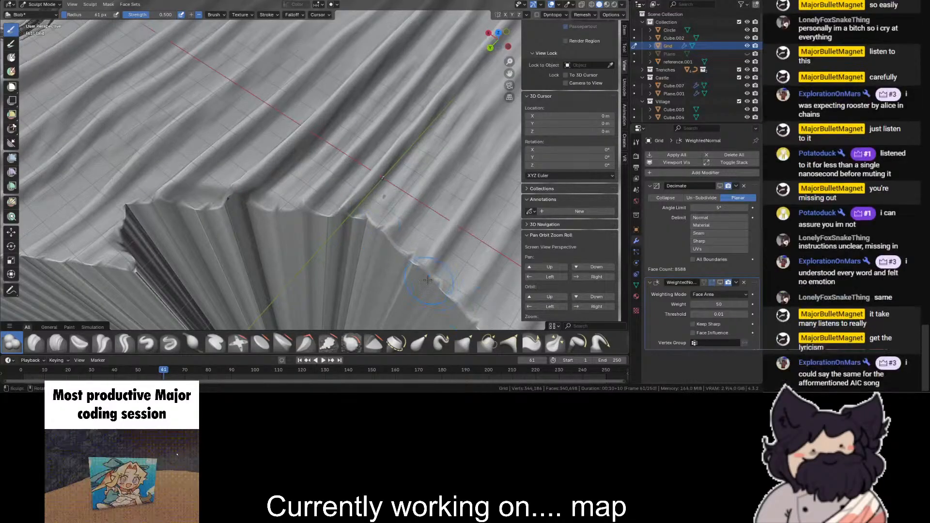
- Sculpt the rim around the protruding notch and along the adjoining edge of the gap
scroll(439, 218, "down", 5)
left_click_drag(507, 75, 508, 214)
mouse_move(407, 131)
left_mouse_down()
mouse_move(354, 154)
mouse_move(342, 185)
mouse_move(356, 253)
mouse_move(341, 196)
mouse_move(352, 141)
mouse_move(326, 149)
left_mouse_up()
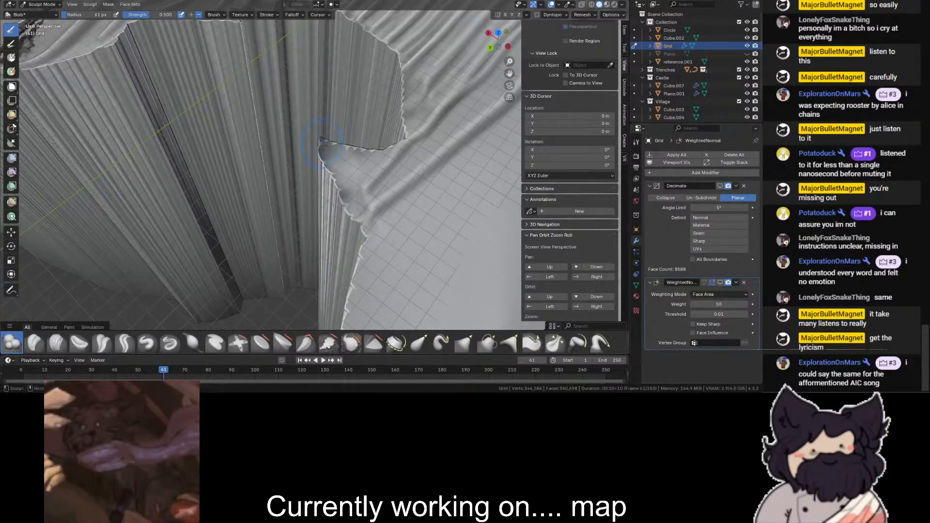
left_click_drag(493, 42, 336, 90)
left_click_drag(285, 108, 306, 242)
- Touch up the cliff's upper edge near the winding trench and return to Object Mode
scroll(303, 211, "down", 5)
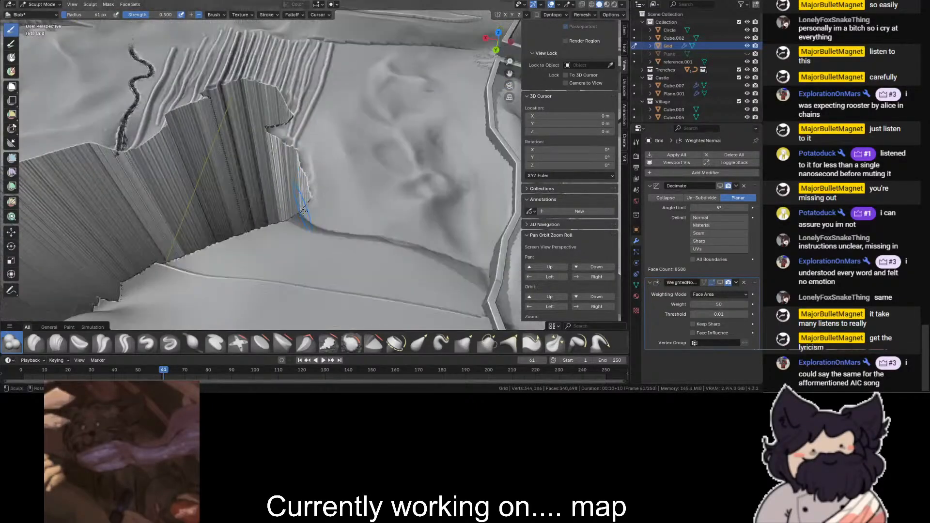
scroll(303, 212, "up", 4)
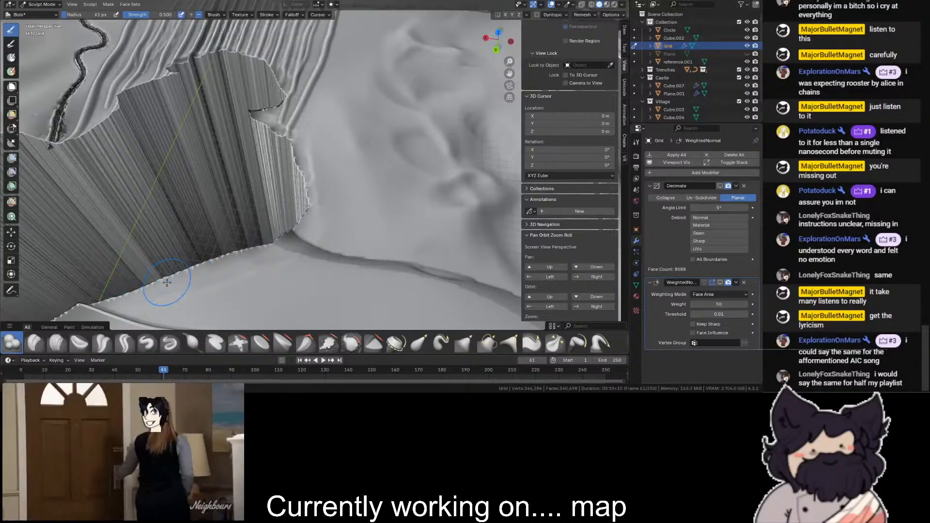
scroll(167, 283, "down", 3)
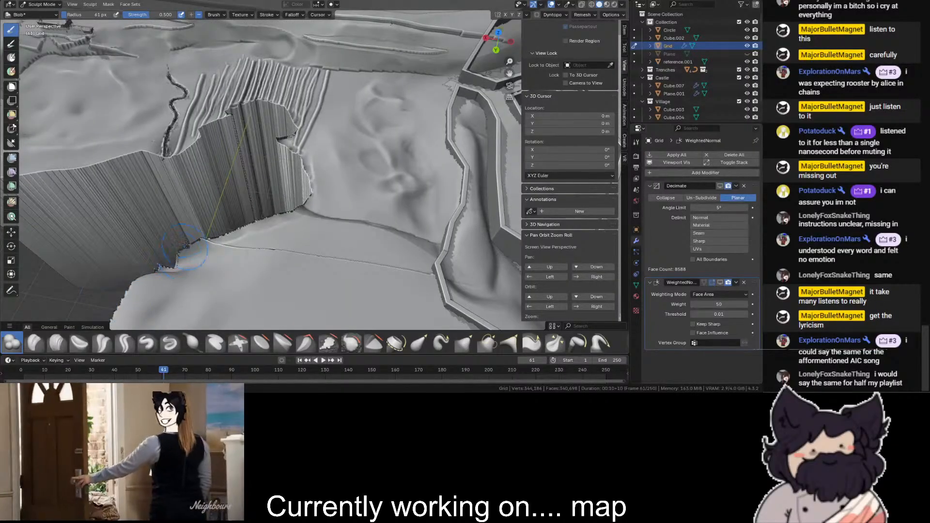
scroll(121, 194, "up", 3)
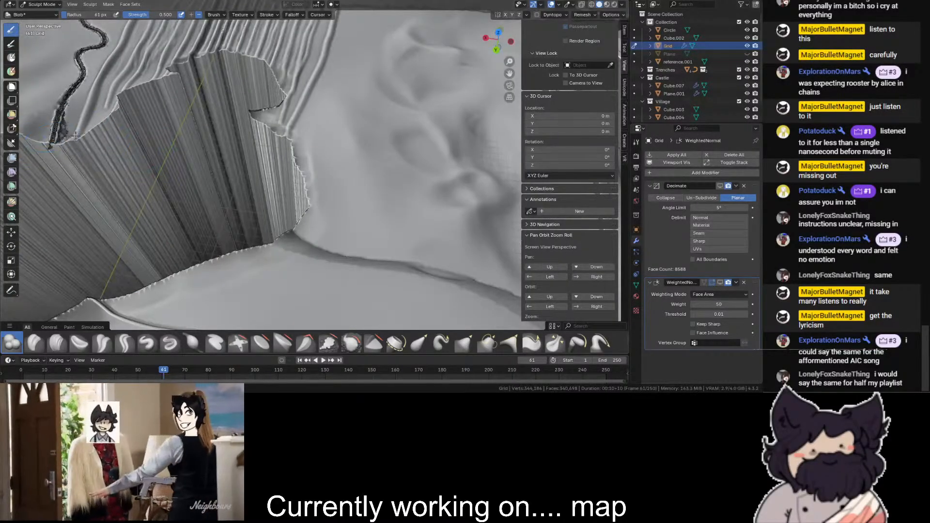
left_click_drag(73, 136, 116, 114)
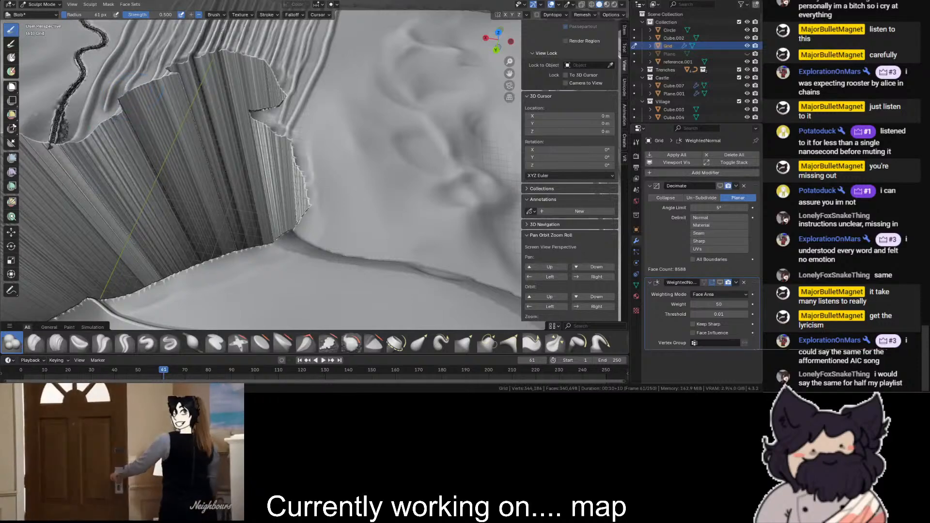
scroll(238, 88, "up", 4)
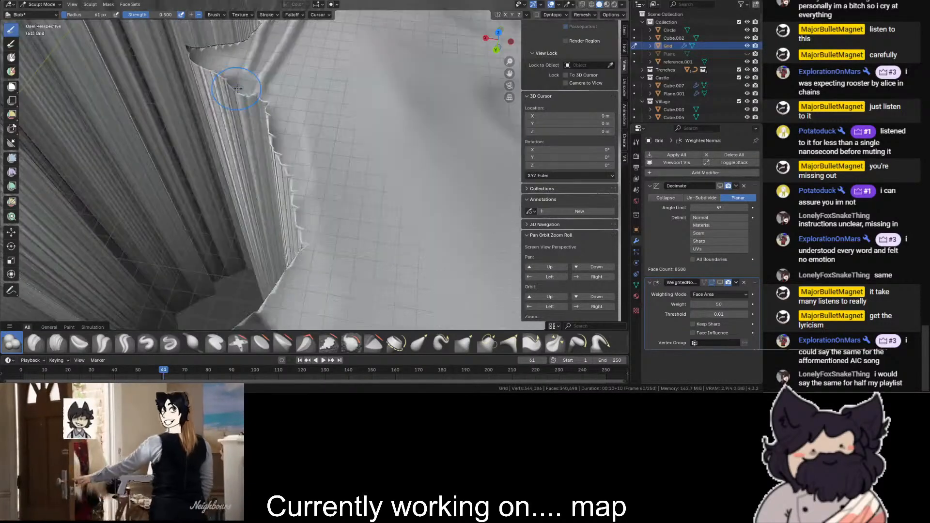
scroll(237, 88, "down", 2)
left_click(41, 4)
left_click(43, 13)
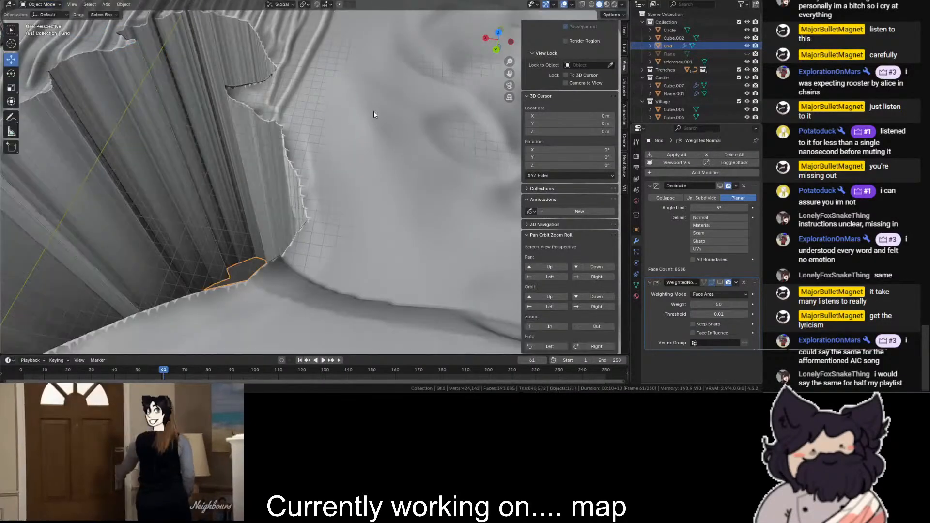
- Examine the sculpted cliff walls from above, from the side and from inside the gap
scroll(373, 111, "down", 10)
left_click(238, 34)
scroll(393, 123, "up", 4)
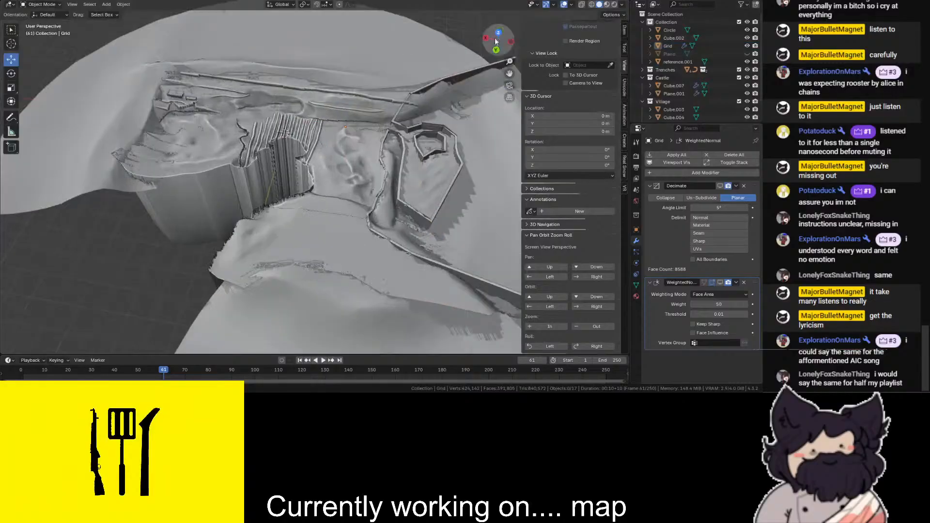
left_click_drag(488, 38, 502, 39)
scroll(502, 40, "up", 5)
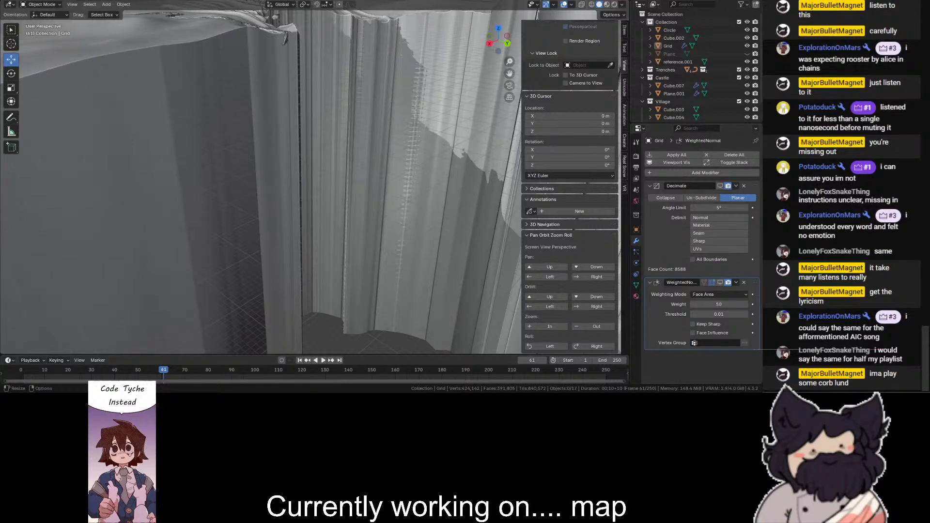
scroll(343, 196, "down", 10)
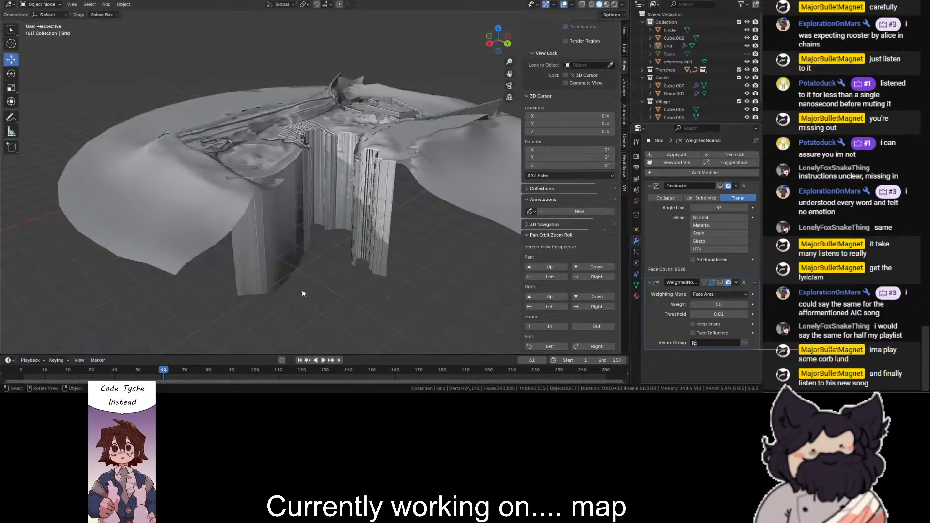
scroll(302, 290, "up", 3)
left_click_drag(497, 40, 497, 79)
scroll(449, 92, "up", 6)
left_click_drag(450, 92, 484, 87)
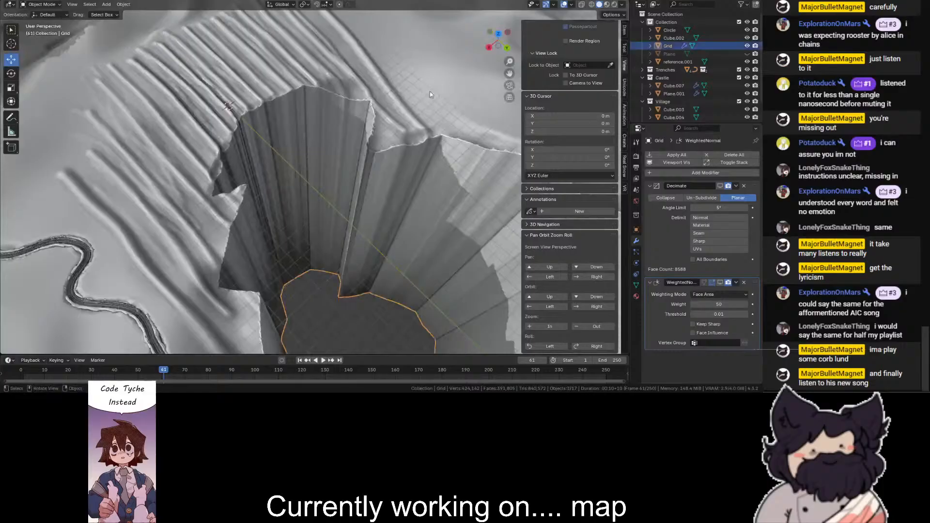
left_click_drag(425, 100, 422, 102)
middle_click_drag(378, 219, 360, 189)
scroll(357, 190, "down", 4)
left_click(330, 272)
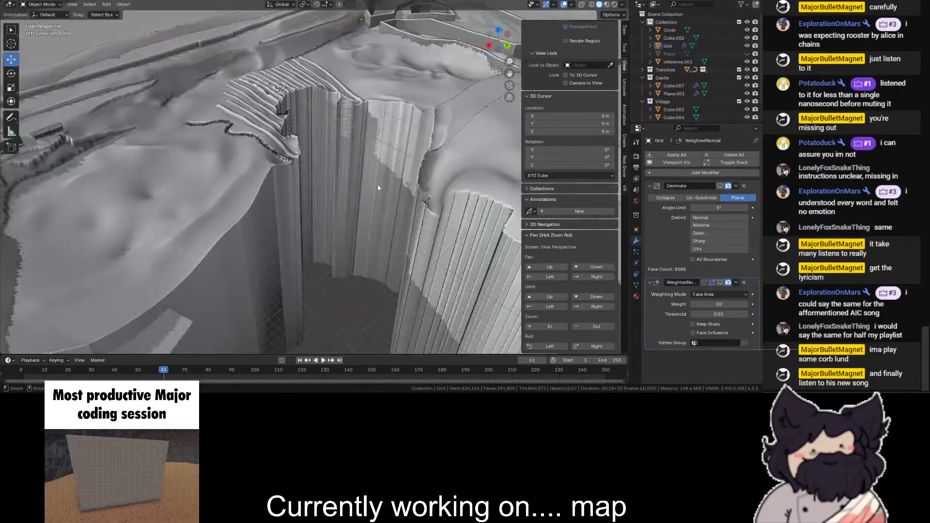
- Select the Grid terrain and put it in Edit Mode
left_click_drag(508, 44, 477, 12)
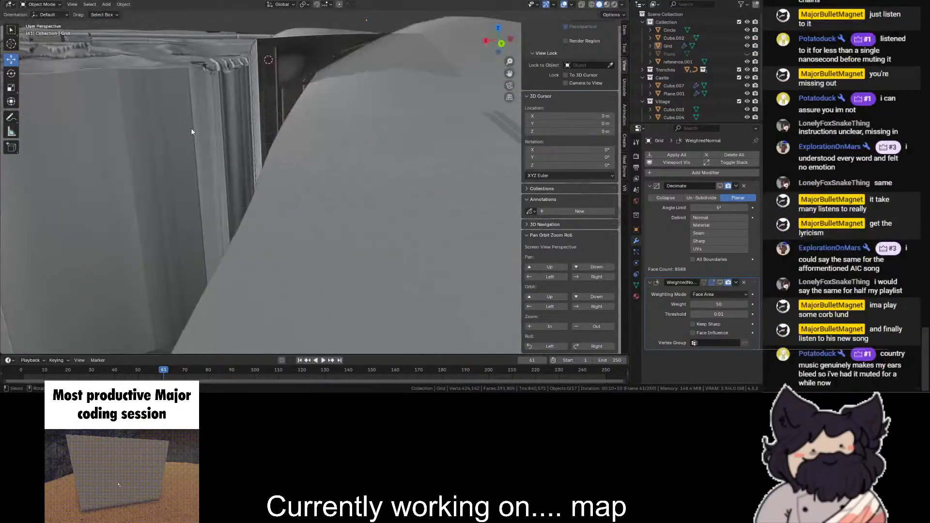
left_click(191, 128)
scroll(191, 128, "down", 4)
left_click(41, 4)
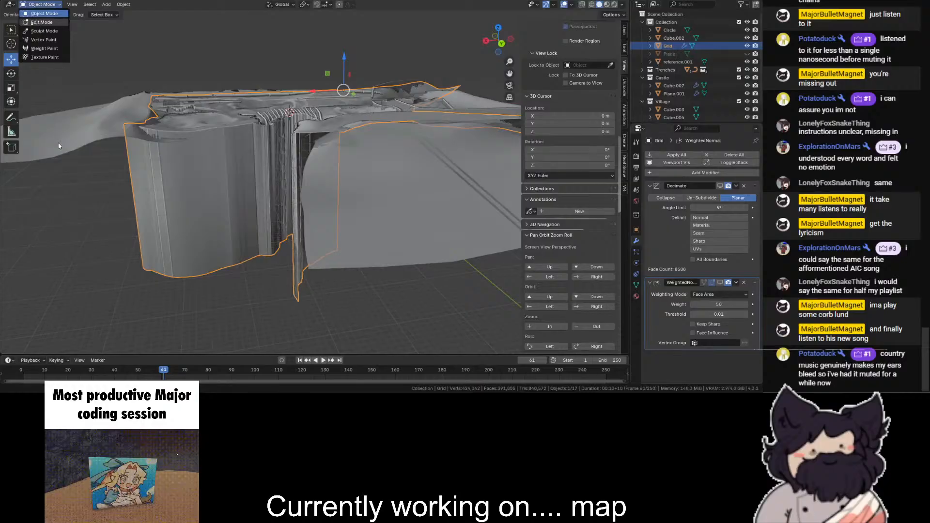
left_click(40, 24)
- Try a single loop cut around the tall outer cliff wall and undo it
left_click(10, 205)
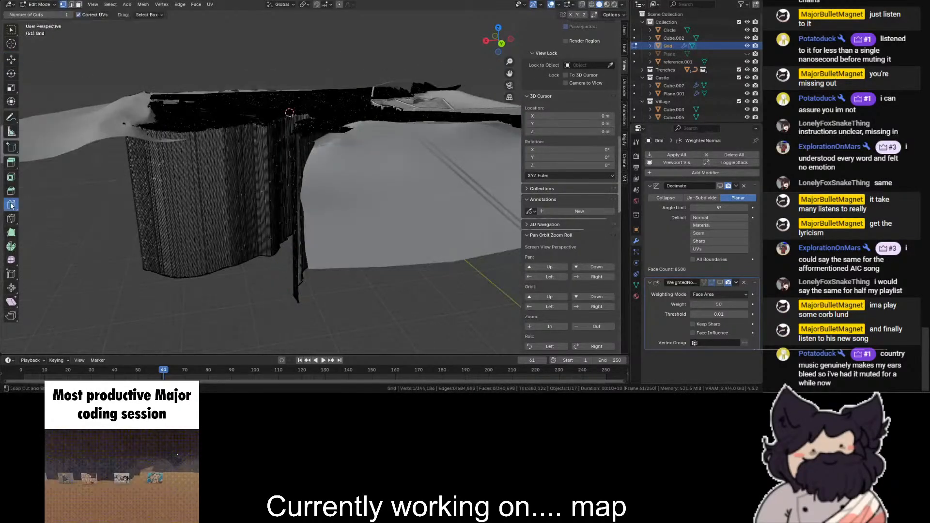
left_click(159, 193)
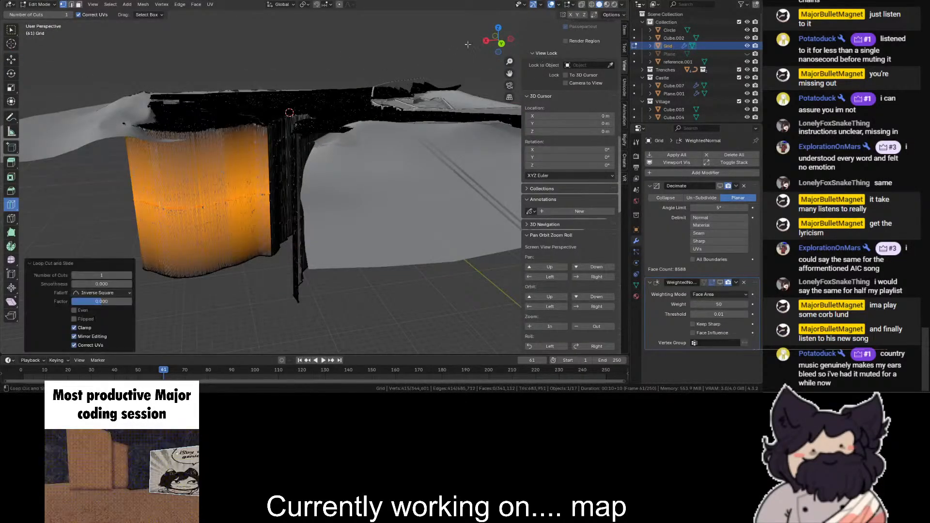
left_click_drag(487, 44, 490, 50)
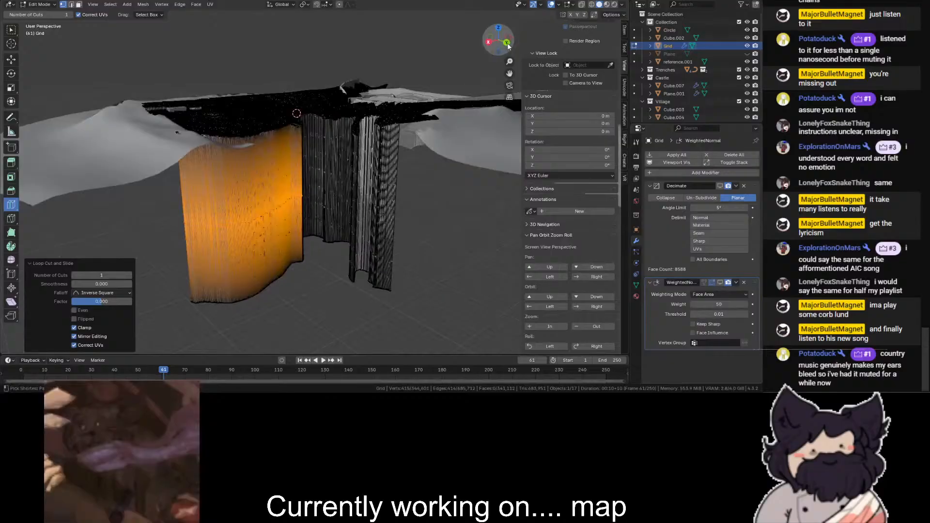
left_click(506, 42)
key("ctrl+z")
- Knife-cut a straight horizontal line through all the cliff walls in the back view, with X-ray display on
left_click(11, 219)
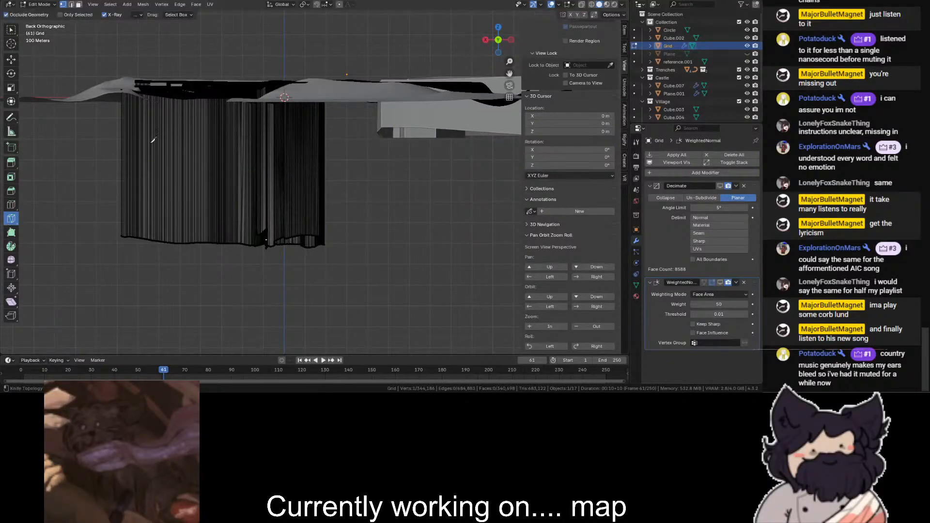
key("alt+z")
left_click(93, 145)
left_click(430, 172)
key("Escape")
left_click(357, 148)
left_click(109, 146)
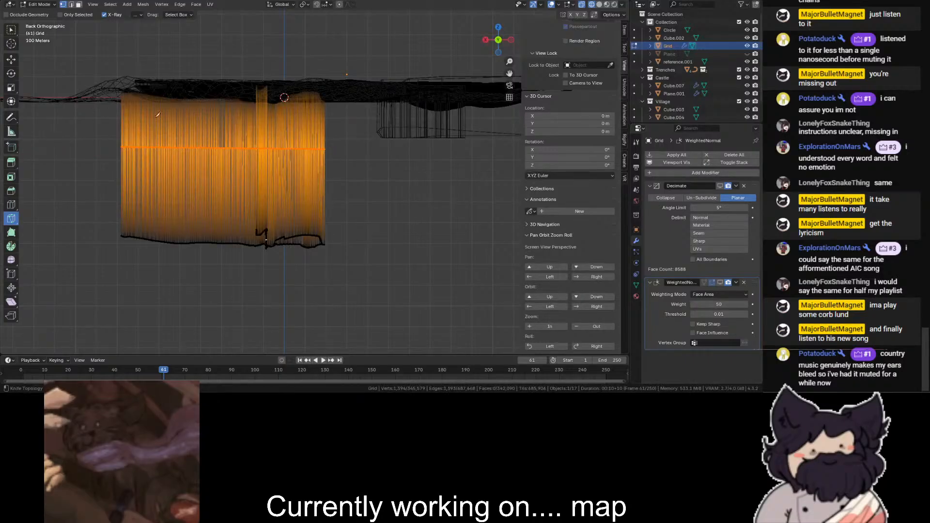
- Knife two more level lines across the cliff walls, one close under the rim and one midway to the first cut
left_click(106, 112)
left_click(385, 116)
key("Return")
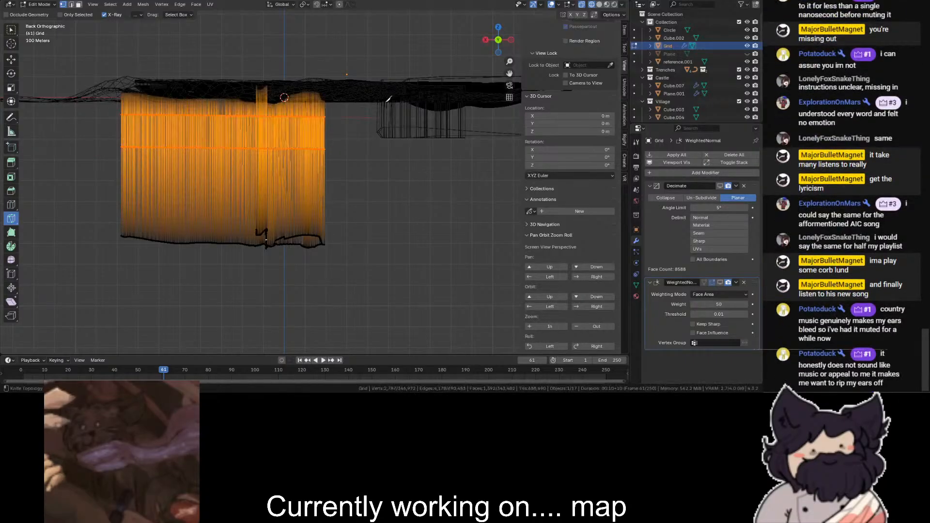
left_click(371, 126)
left_click(63, 133)
key("Return")
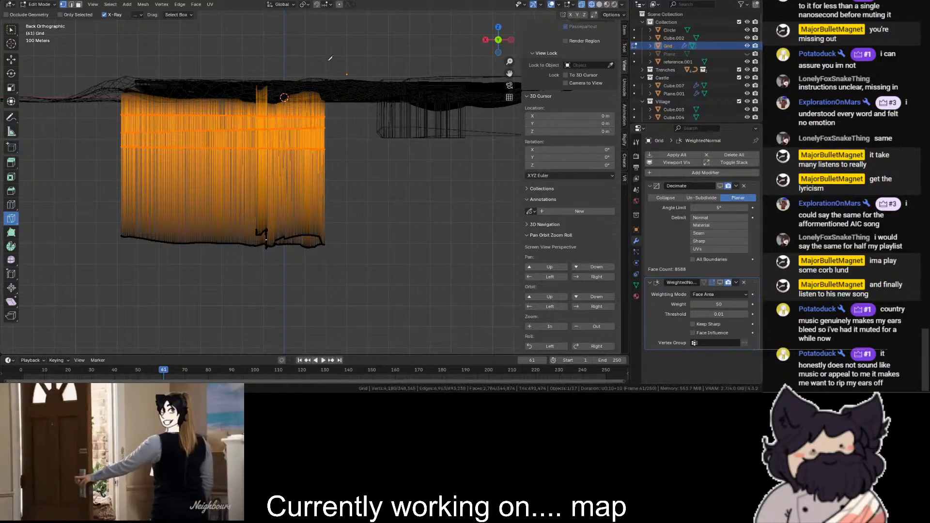
- Restore solid shading, put the Grid in Sculpt Mode and roughen the inner cliff walls with the Blob brush
key("shift+z")
left_click_drag(490, 39, 533, 57)
key("KP_Decimal")
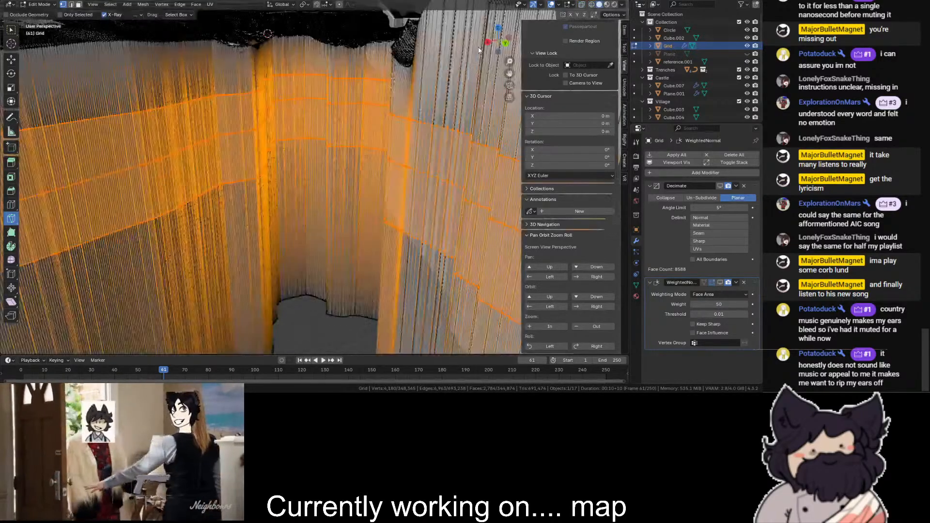
left_click(39, 5)
left_click(36, 31)
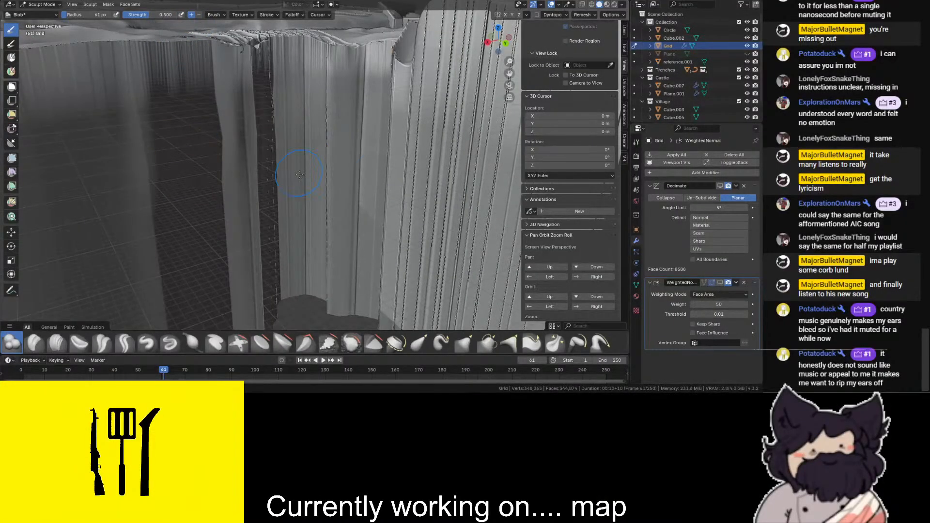
scroll(440, 182, "down", 4)
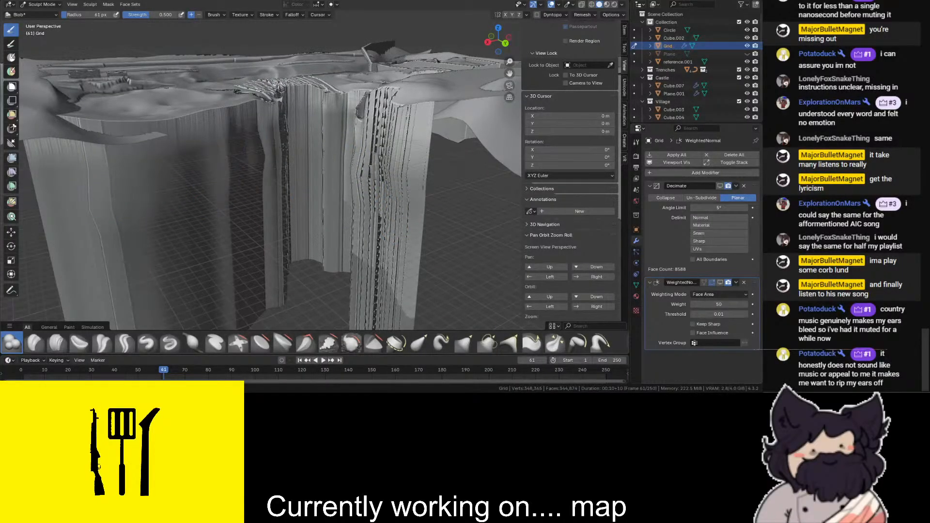
middle_click_drag(305, 140, 461, 46)
mouse_move(301, 159)
left_mouse_down()
mouse_move(346, 170)
mouse_move(392, 139)
mouse_move(373, 162)
mouse_move(386, 163)
left_mouse_up()
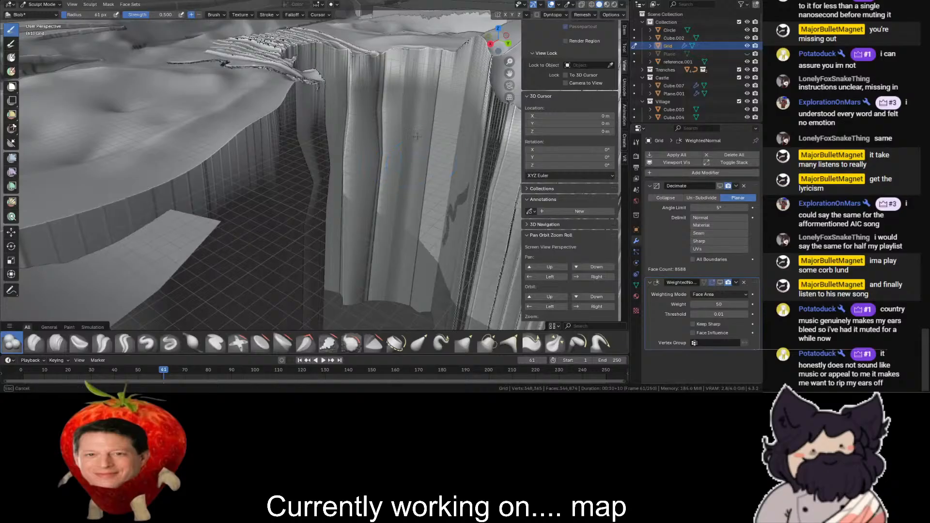
- Return the Grid to Object Mode and clear the selection
scroll(491, 57, "down", 2)
left_click_drag(501, 43, 407, 95)
left_click(37, 5)
left_click(36, 13)
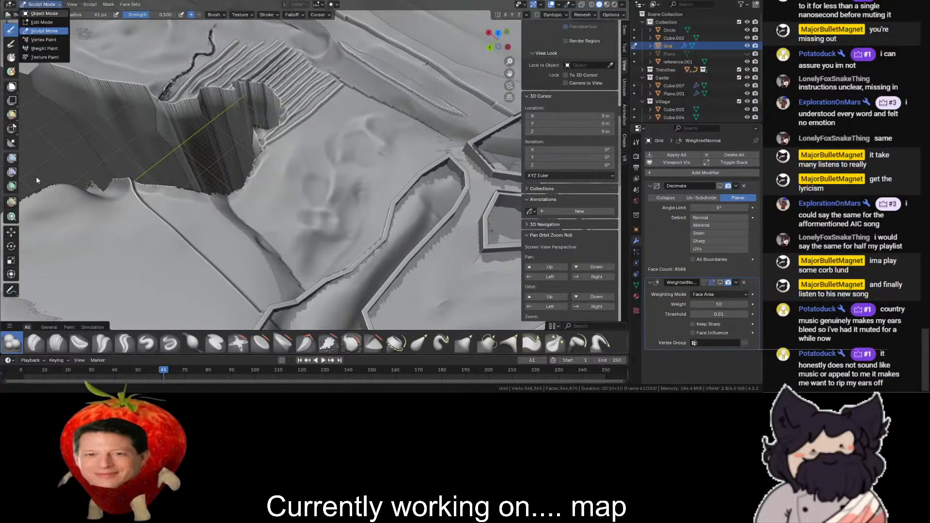
left_click(87, 153)
- Examine the whole terrain from above and the cliff rim beside the grooved ground up close
scroll(157, 167, "down", 5)
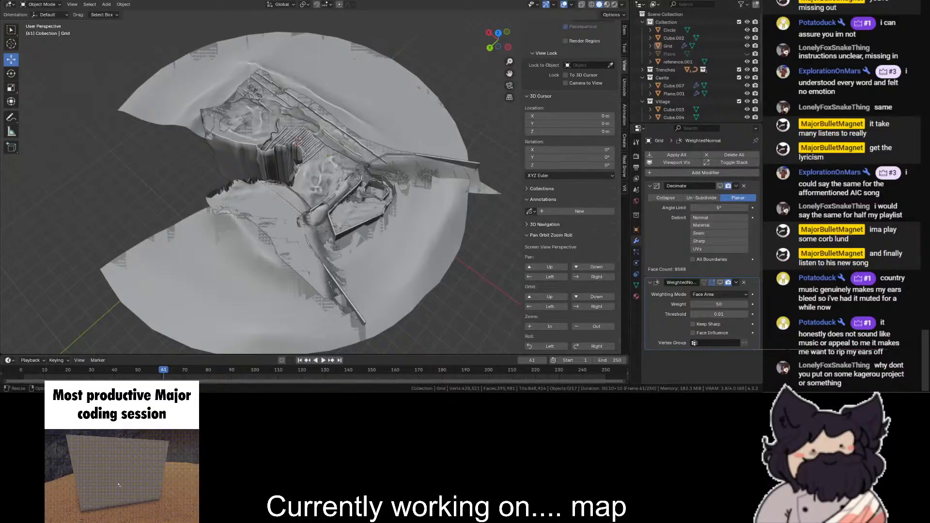
scroll(347, 139, "up", 6)
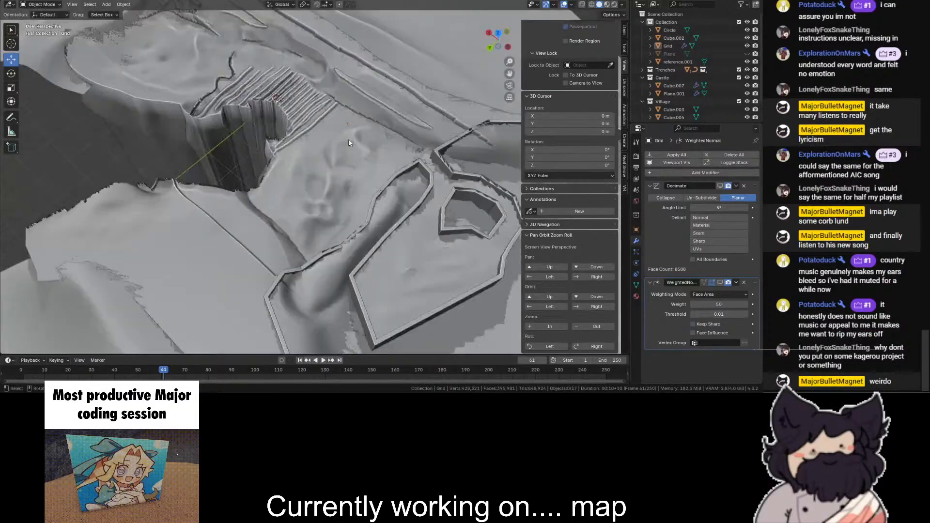
left_click_drag(491, 27, 582, 9)
left_click_drag(509, 62, 509, 41)
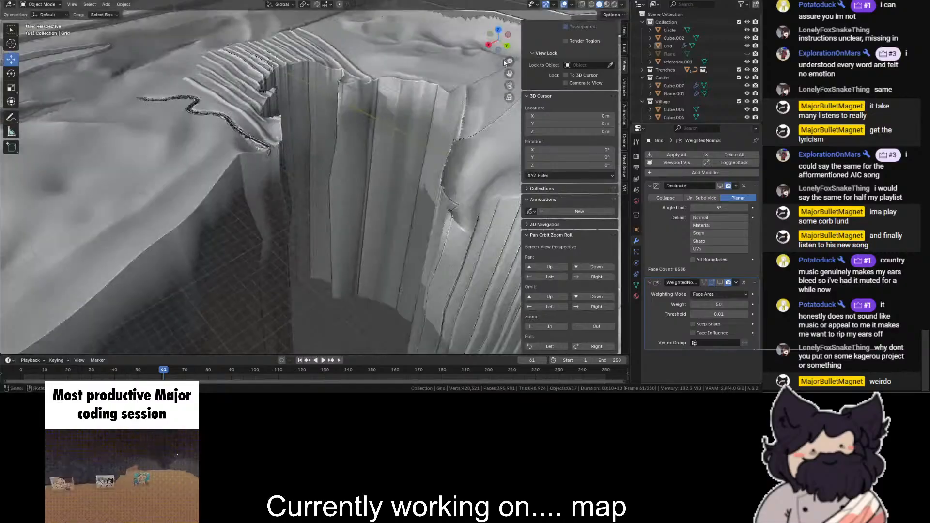
left_click_drag(509, 72, 509, 29)
left_click_drag(509, 73, 484, 126)
middle_click_drag(307, 166, 251, 167, "shift")
scroll(251, 166, "up", 3)
scroll(251, 166, "down", 3)
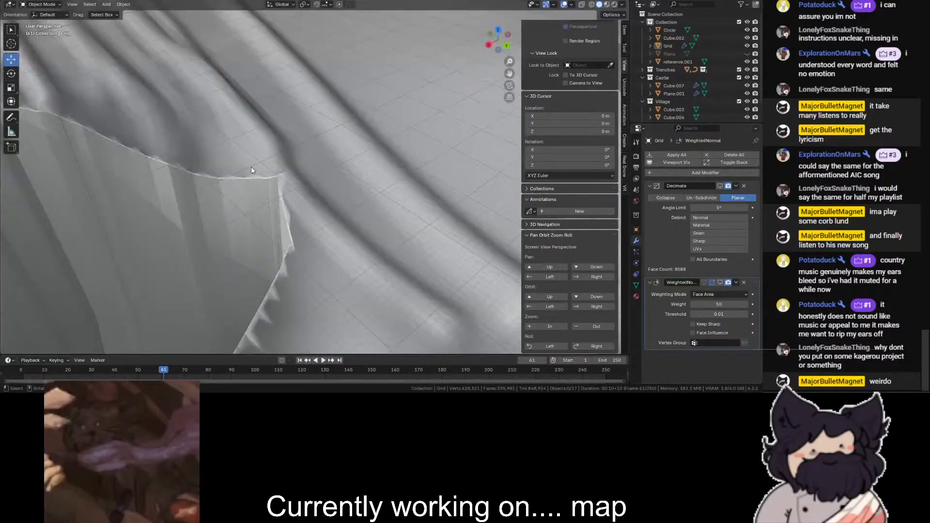
- Select the Grid, show its Decimate modifier in the viewport and check the reduced cliff rim in wireframe
left_click(251, 167)
scroll(358, 186, "down", 5)
scroll(357, 186, "down", 2)
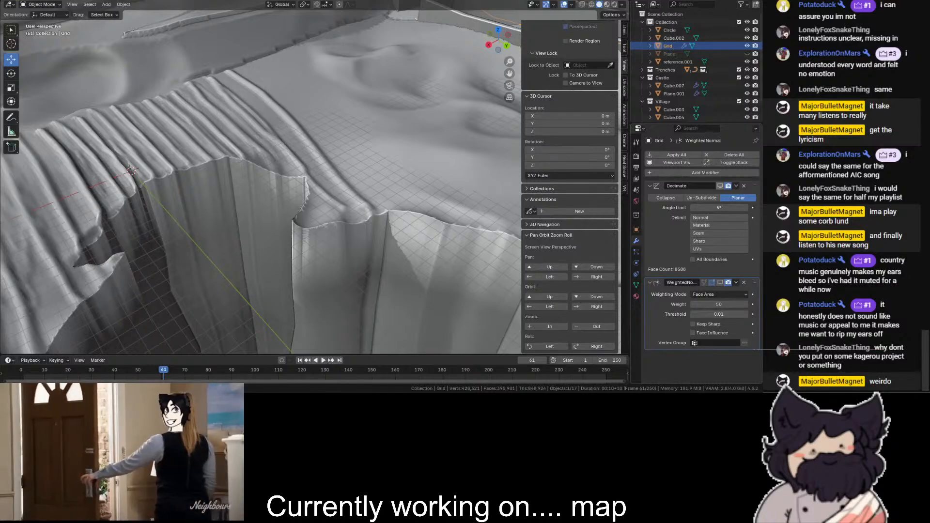
scroll(298, 230, "down", 5)
scroll(296, 229, "up", 10)
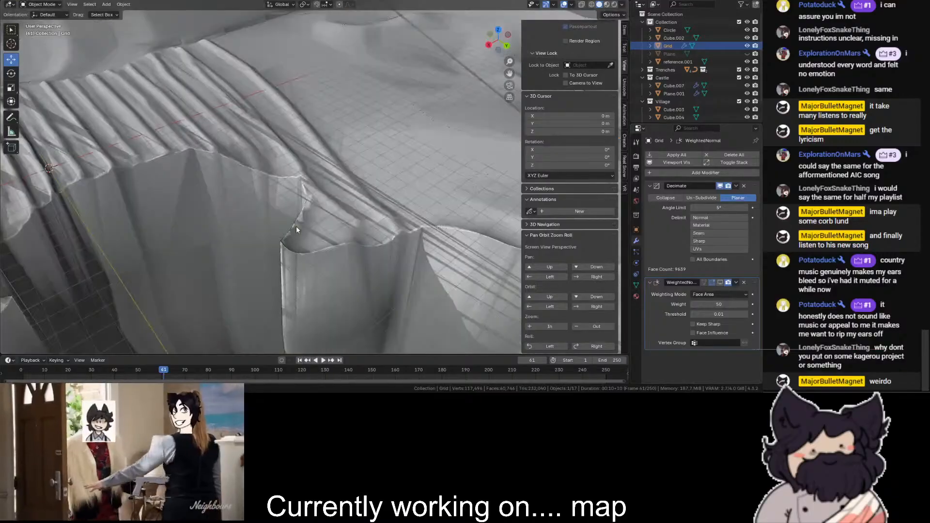
key("shift+z")
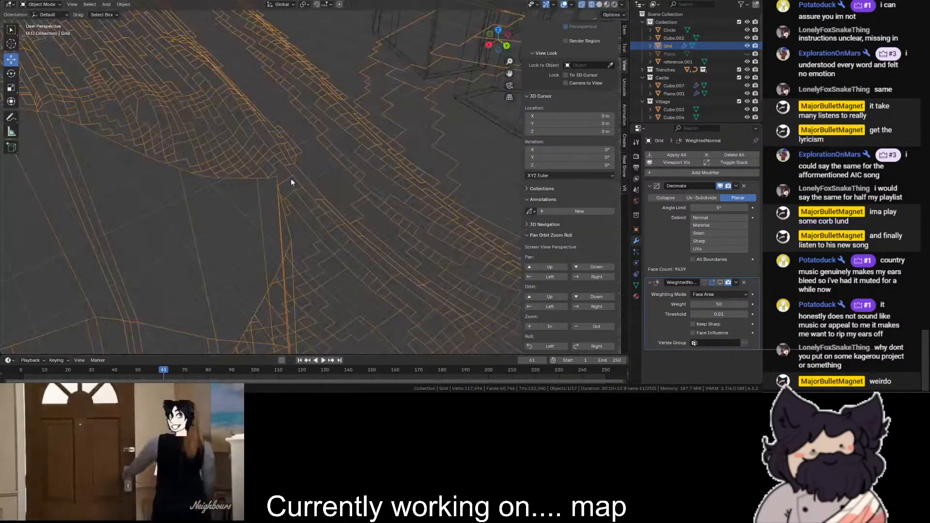
key("shift+z")
scroll(319, 190, "down", 10)
scroll(280, 262, "down", 5)
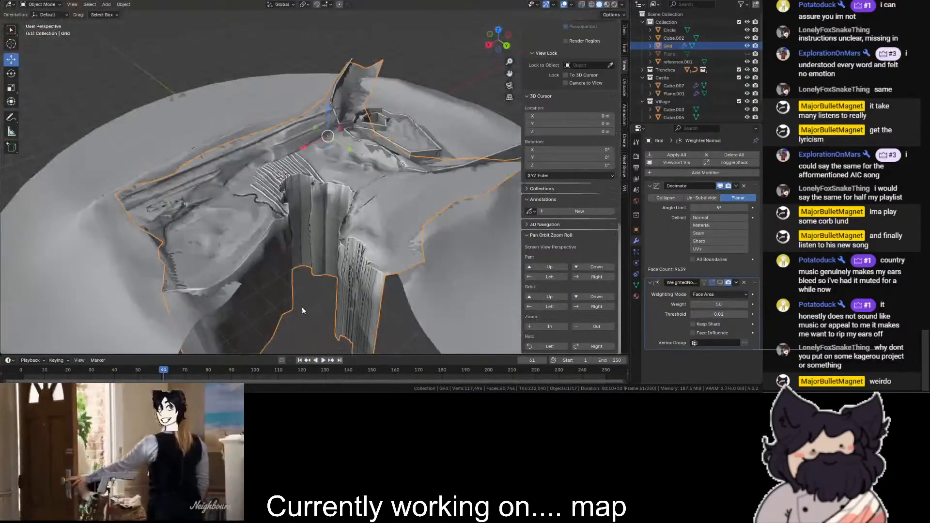
- Examine the decimated cliff walls and grooved rim from several distances and angles
left_click(294, 313)
scroll(306, 306, "up", 12)
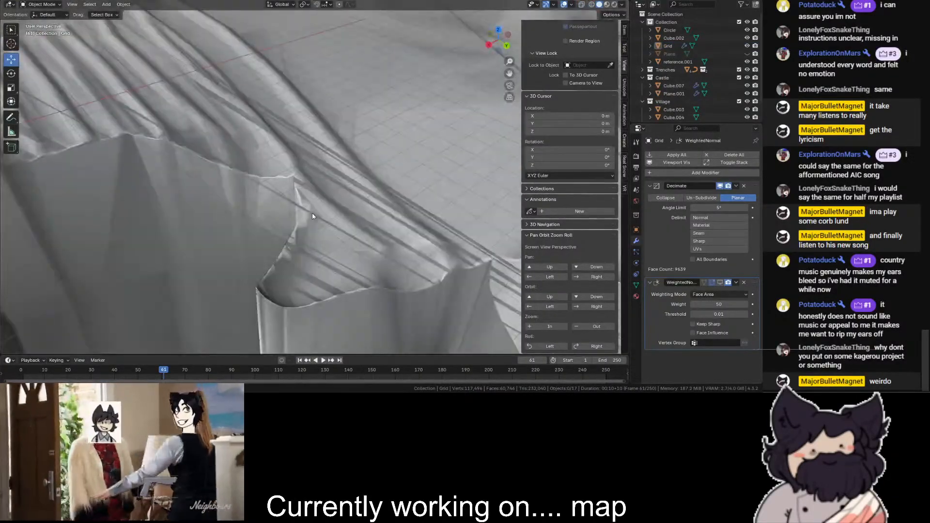
left_click(312, 213)
scroll(312, 213, "down", 8)
scroll(315, 313, "up", 6)
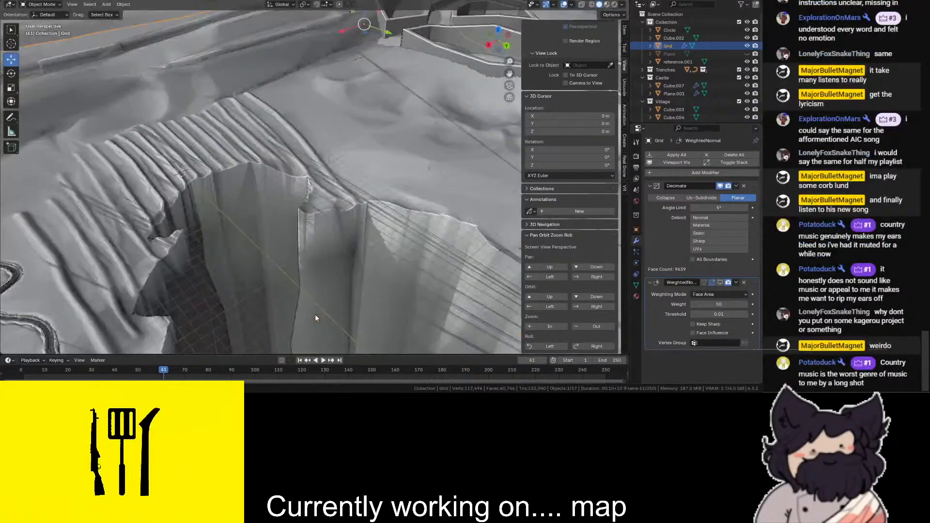
scroll(315, 313, "down", 3)
mouse_move(499, 47)
left_mouse_down()
mouse_move(485, 51)
mouse_move(505, 49)
mouse_move(504, 6)
left_mouse_up()
scroll(275, 310, "down", 5)
left_click(328, 328)
scroll(328, 328, "down", 5)
scroll(452, 84, "up", 6)
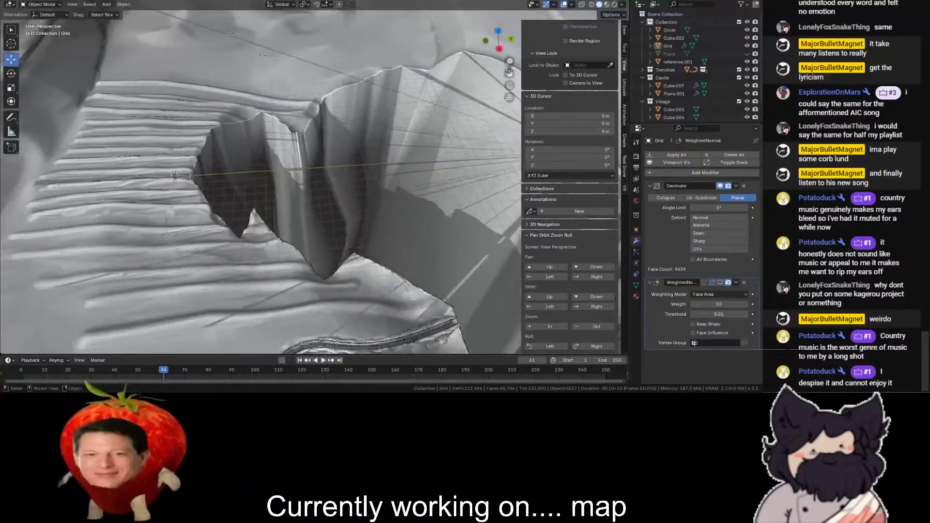
- Turn off shadows in the viewport shading options
scroll(509, 73, "down", 5)
left_click(623, 6)
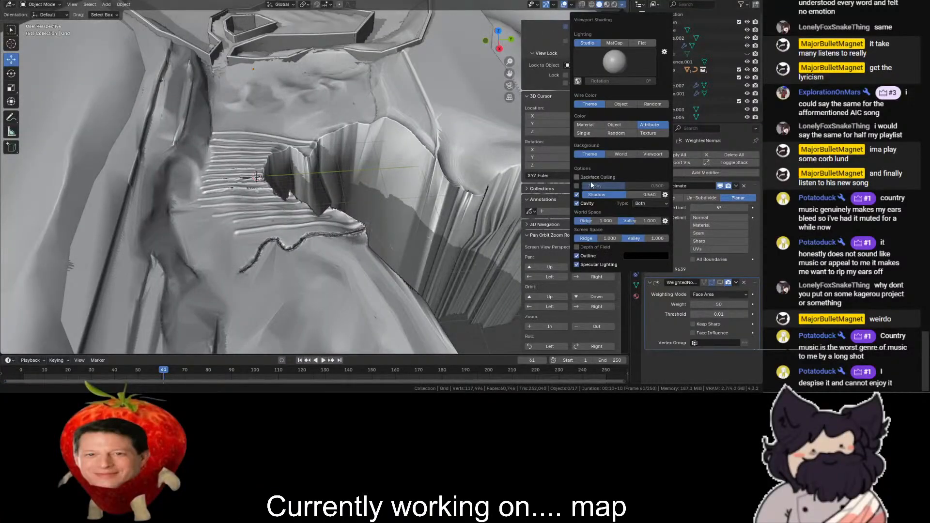
left_click(576, 195)
- Examine the winding trench and the terrain around it up close without shadows
scroll(436, 308, "down", 3)
scroll(482, 103, "up", 3)
middle_click_drag(481, 104, 354, 179)
left_click_drag(498, 38, 368, 10)
scroll(217, 281, "up", 3)
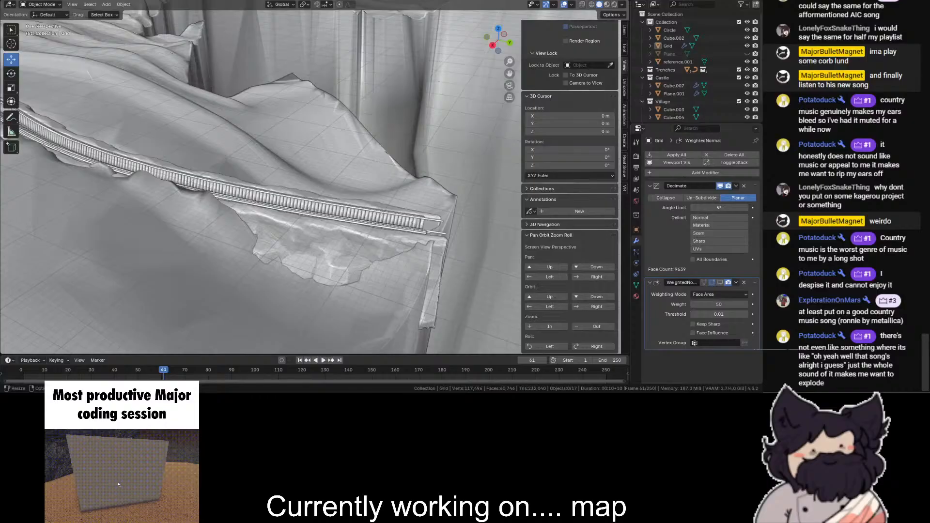
scroll(262, 186, "down", 4)
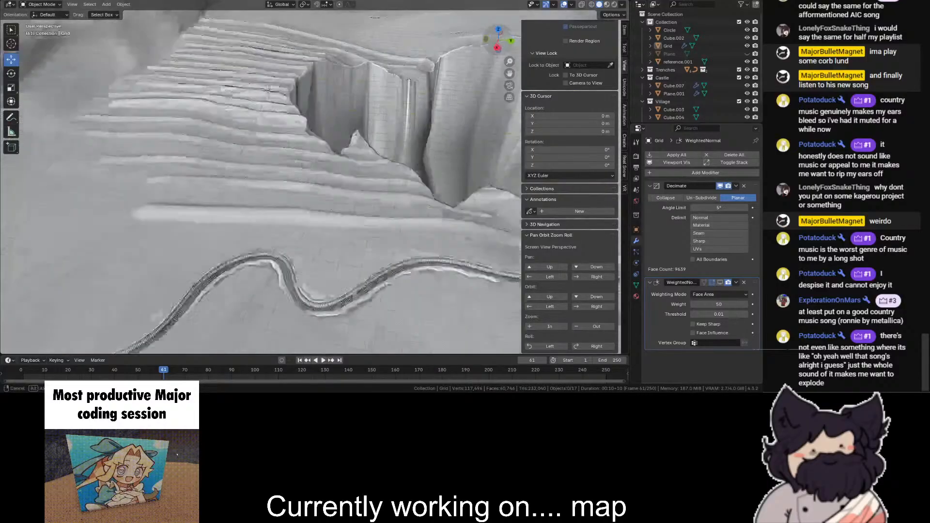
middle_click_drag(261, 186, 310, 196)
middle_click_drag(427, 92, 379, 134)
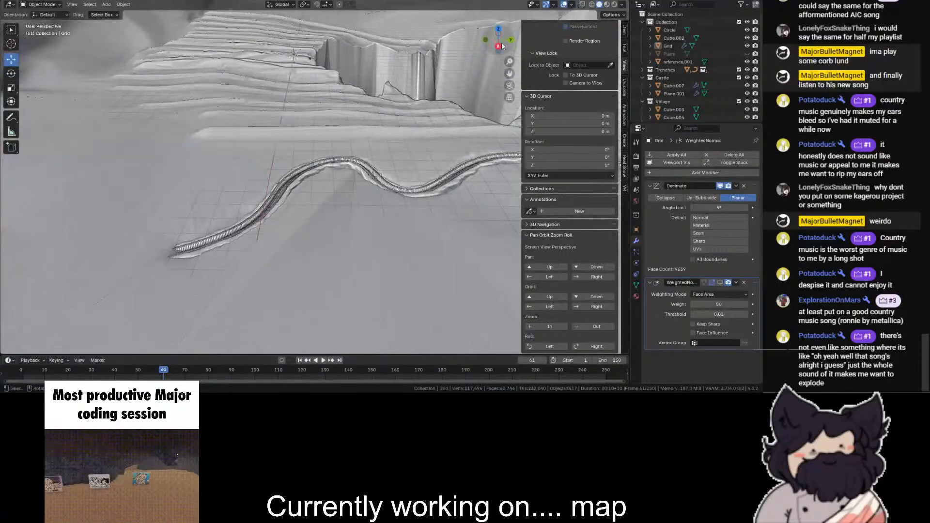
scroll(380, 135, "down", 2)
scroll(380, 136, "down", 5)
- Select the Grid and set its Decimate modifier's angle limit to 4°
left_click(254, 178)
scroll(248, 181, "up", 6)
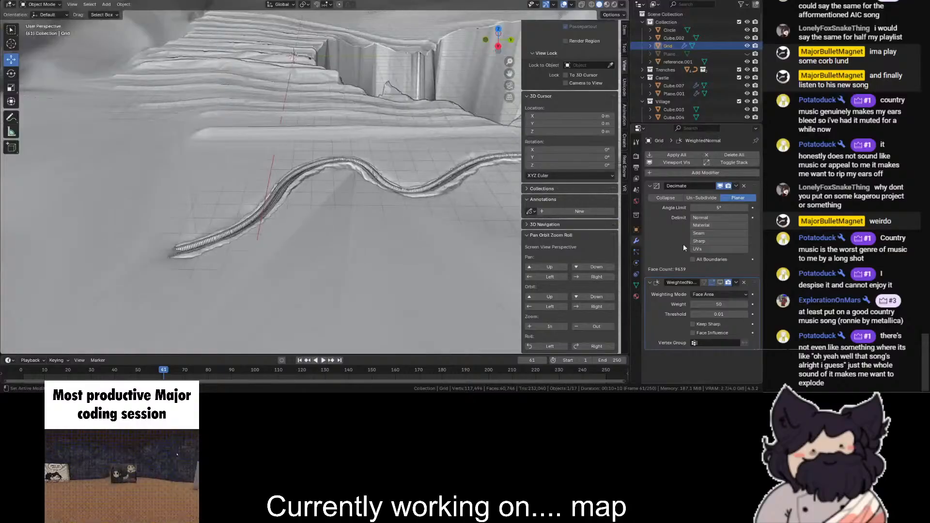
left_click(717, 207)
type("4")
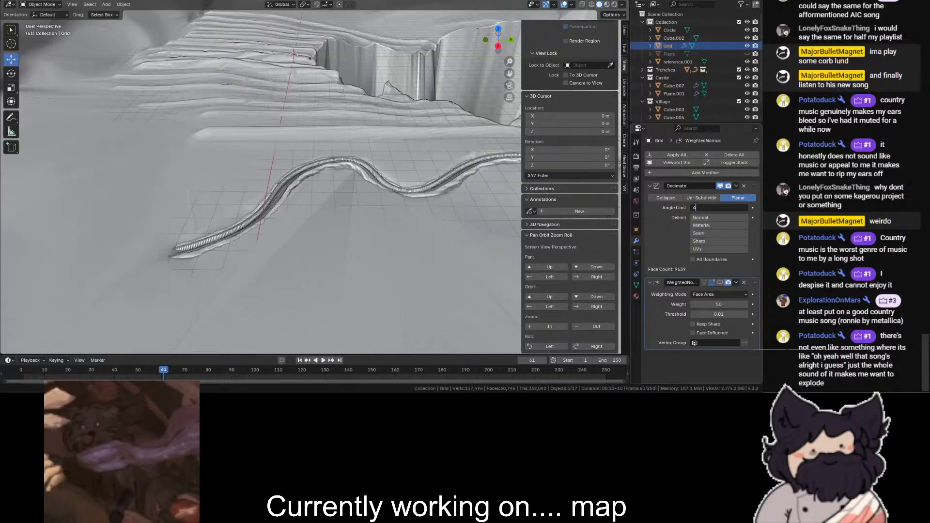
key("Return")
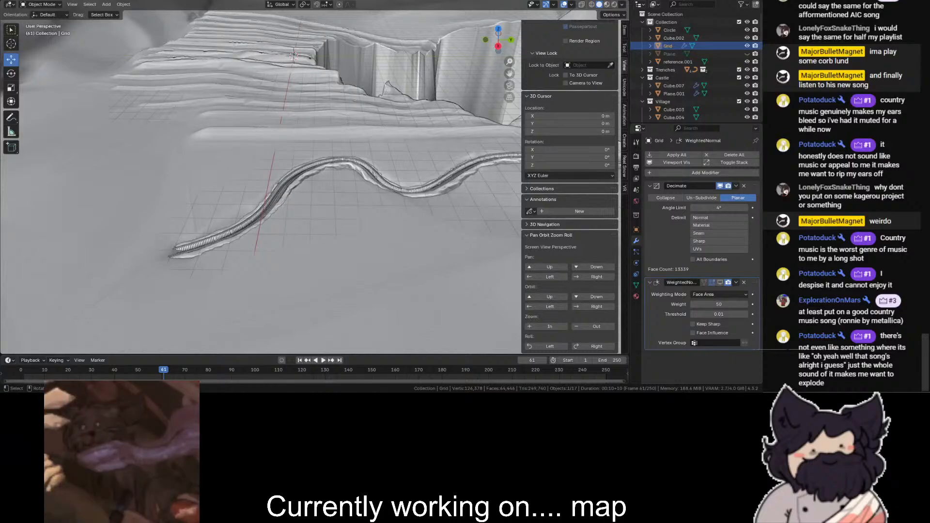
- Hide the Grid's Decimate modifier in the viewport after checking the trench area
scroll(319, 190, "up", 8)
scroll(319, 190, "down", 8)
scroll(339, 222, "up", 3)
scroll(200, 148, "down", 3)
left_click(720, 186)
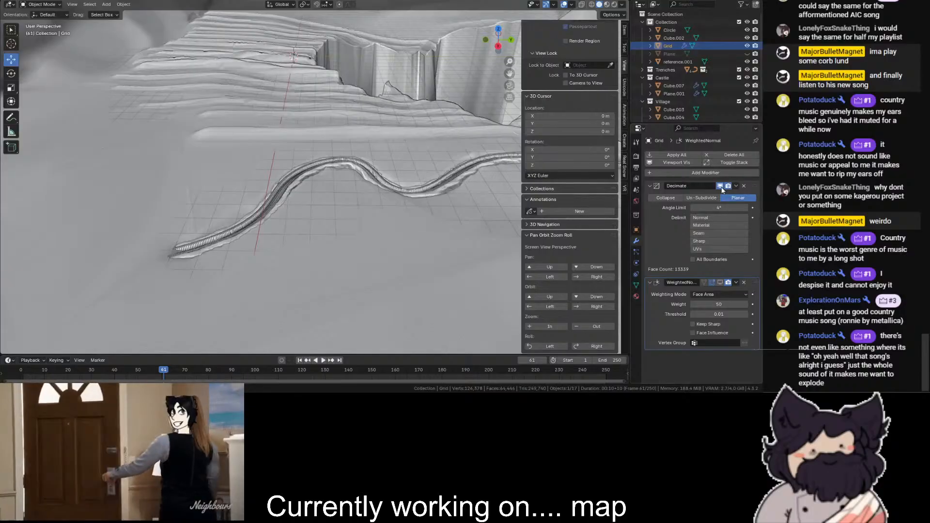
- Put the Grid in Sculpt Mode and shape the smooth ground beside the winding trench with the Blob brush
left_click(42, 4)
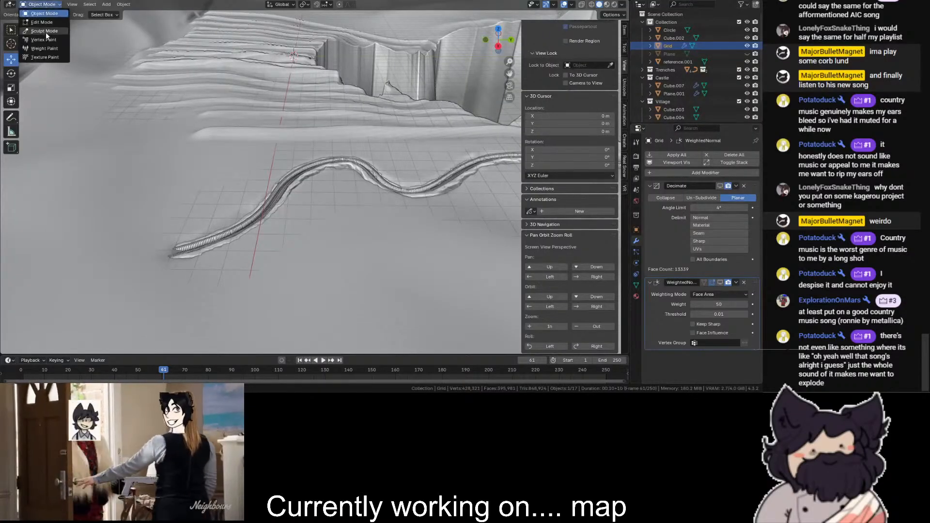
left_click(47, 31)
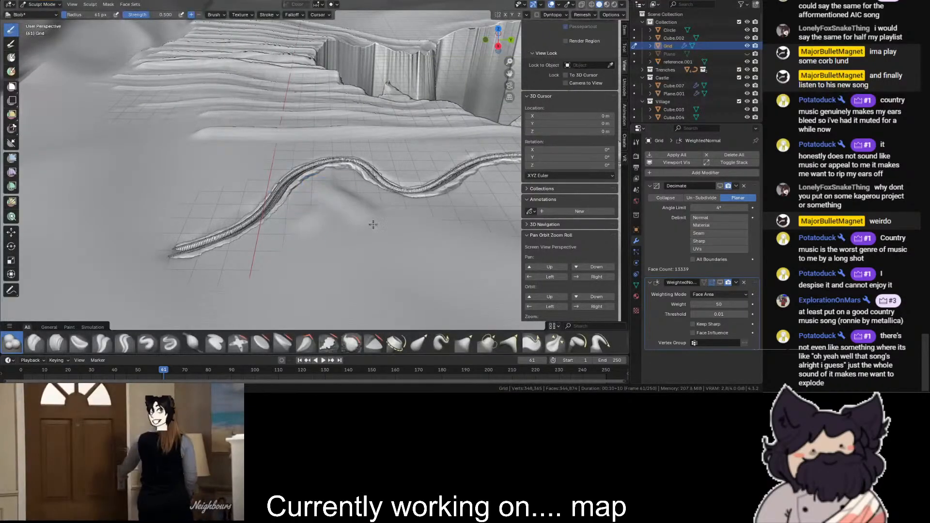
middle_click_drag(270, 315, 253, 270)
scroll(363, 248, "down", 6)
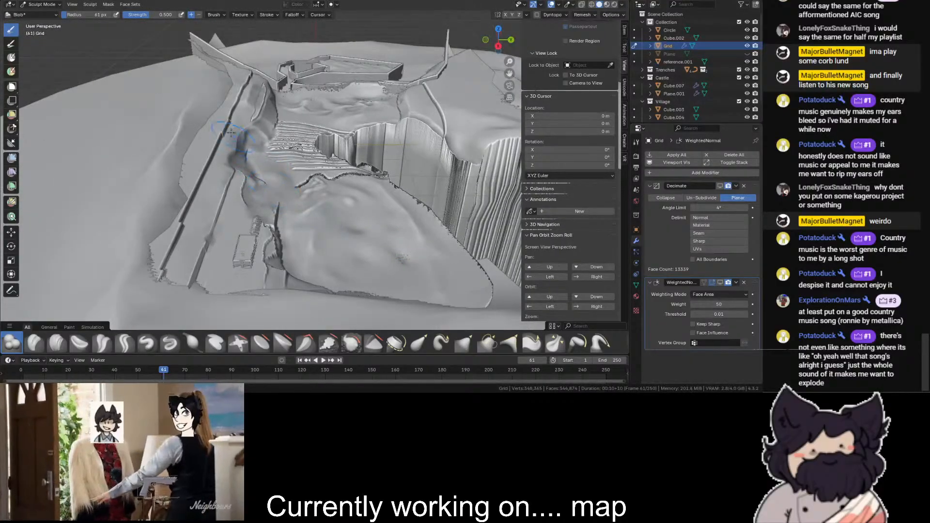
- Set the Blob brush to subtract and carve into the slope at the foot of the castle's outer wall
scroll(243, 147, "up", 2)
scroll(265, 87, "up", 2)
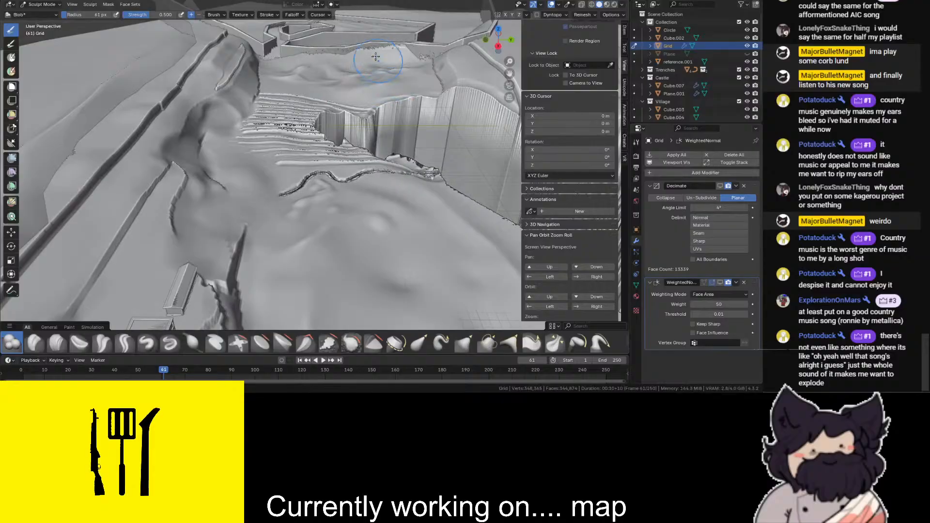
scroll(477, 56, "up", 2)
scroll(499, 75, "down", 6)
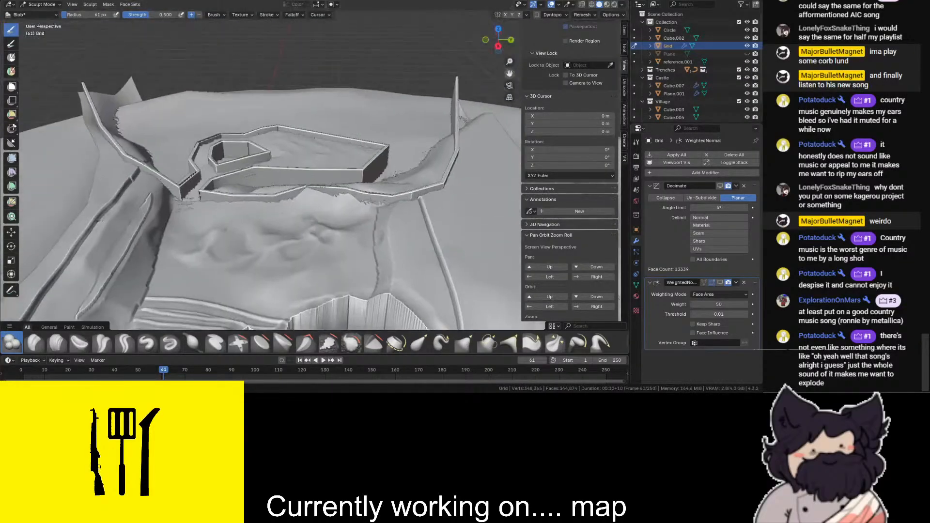
scroll(224, 159, "up", 5)
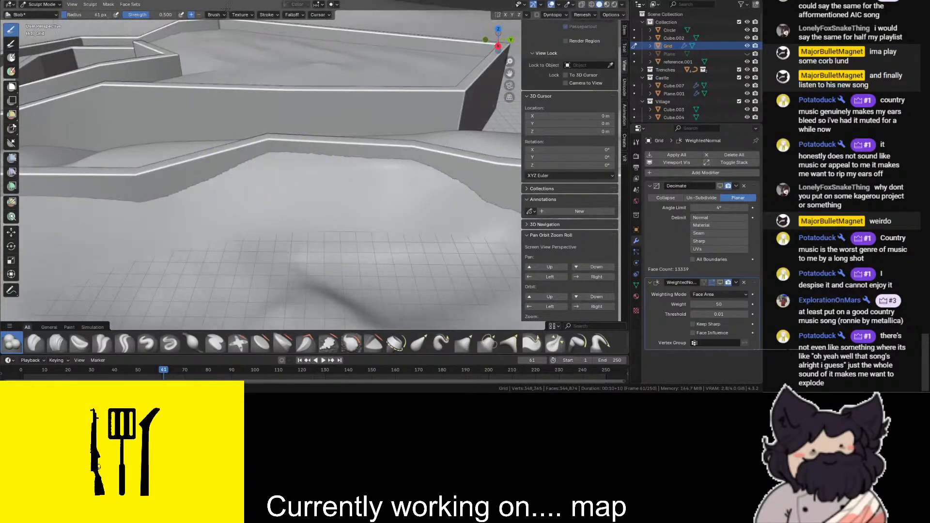
left_click(201, 16)
mouse_move(326, 179)
left_mouse_down()
mouse_move(281, 167)
mouse_move(305, 171)
left_mouse_up()
middle_click_drag(305, 170, 407, 262)
mouse_move(407, 263)
left_mouse_down()
mouse_move(435, 269)
mouse_move(394, 270)
mouse_move(409, 261)
left_mouse_up()
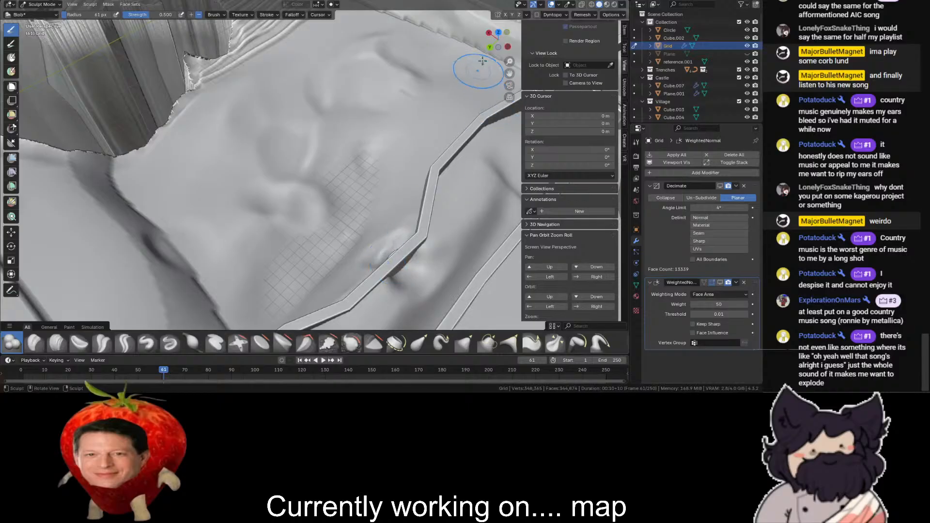
- Deepen the hollow against the castle's outer wall with further subtracting Blob strokes
left_click_drag(495, 45, 510, 61)
middle_click_drag(510, 61, 545, 56)
scroll(442, 104, "up", 4)
mouse_move(440, 103)
left_mouse_down()
mouse_move(412, 104)
mouse_move(437, 99)
mouse_move(457, 122)
left_mouse_up()
left_click_drag(498, 41, 447, 54)
mouse_move(446, 205)
left_mouse_down()
mouse_move(464, 223)
mouse_move(448, 208)
mouse_move(460, 218)
mouse_move(458, 196)
mouse_move(429, 213)
mouse_move(429, 245)
left_mouse_up()
mouse_move(440, 193)
left_mouse_down()
mouse_move(416, 243)
mouse_move(424, 195)
left_mouse_up()
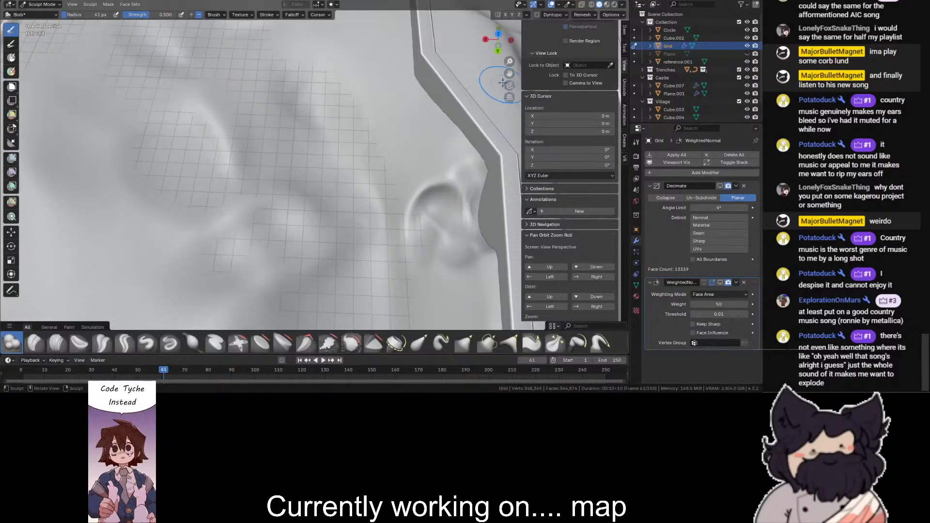
mouse_move(506, 82)
left_mouse_down()
mouse_move(412, 146)
mouse_move(325, 232)
mouse_move(345, 206)
mouse_move(322, 199)
mouse_move(224, 208)
mouse_move(345, 213)
mouse_move(295, 217)
mouse_move(268, 214)
mouse_move(330, 206)
mouse_move(260, 216)
mouse_move(361, 206)
mouse_move(310, 220)
mouse_move(245, 219)
mouse_move(251, 237)
mouse_move(235, 223)
mouse_move(351, 203)
mouse_move(301, 236)
left_mouse_up()
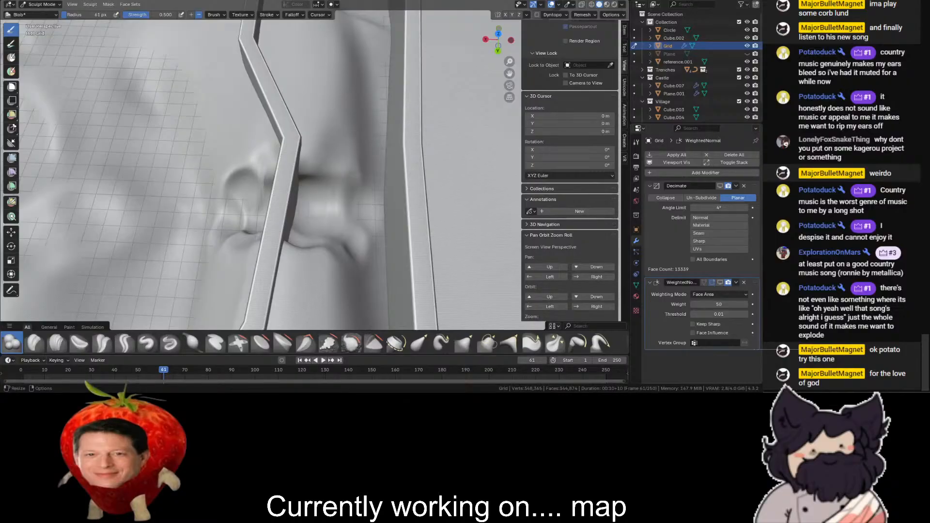
- Carve the hollow onward beneath the outer wall into the ground between the two castle walls
scroll(489, 73, "up", 4)
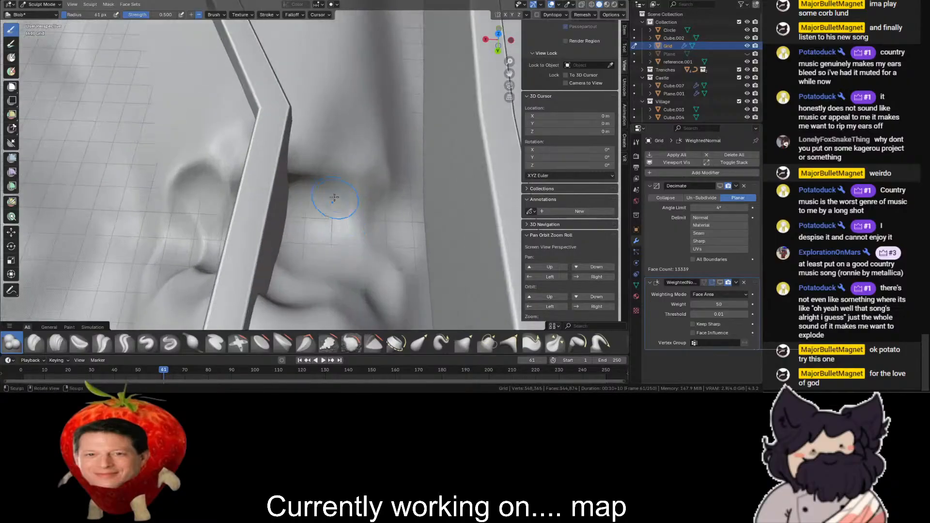
left_click_drag(496, 48, 550, 13)
mouse_move(282, 281)
left_mouse_down()
mouse_move(268, 325)
mouse_move(266, 292)
mouse_move(280, 280)
left_mouse_up()
scroll(279, 280, "down", 4)
left_click_drag(499, 39, 373, 75)
scroll(339, 213, "up", 4)
- Examine the carved hollow's mesh around the castle's outer wall in wireframe and solid display
key("shift+z")
key("shift+z")
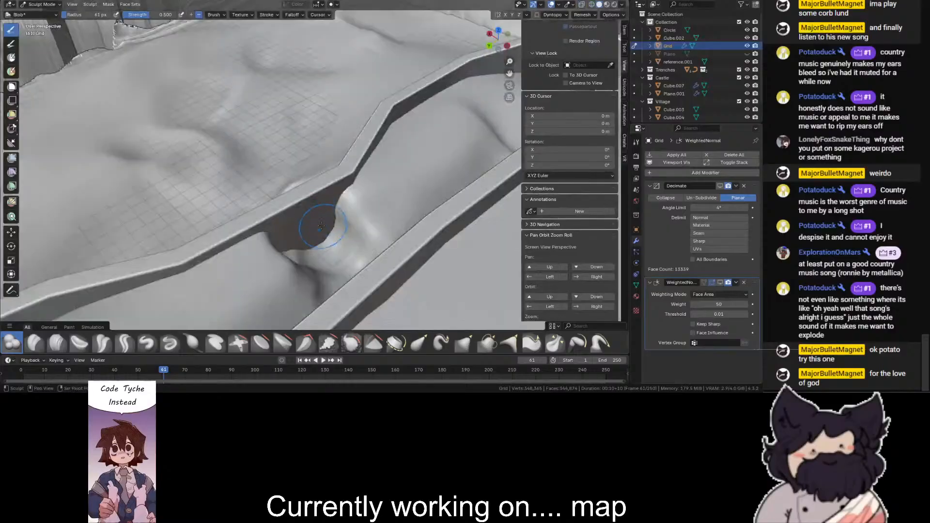
key("shift+z")
key("shift+z")
left_click_drag(498, 39, 581, 58)
key("shift+z")
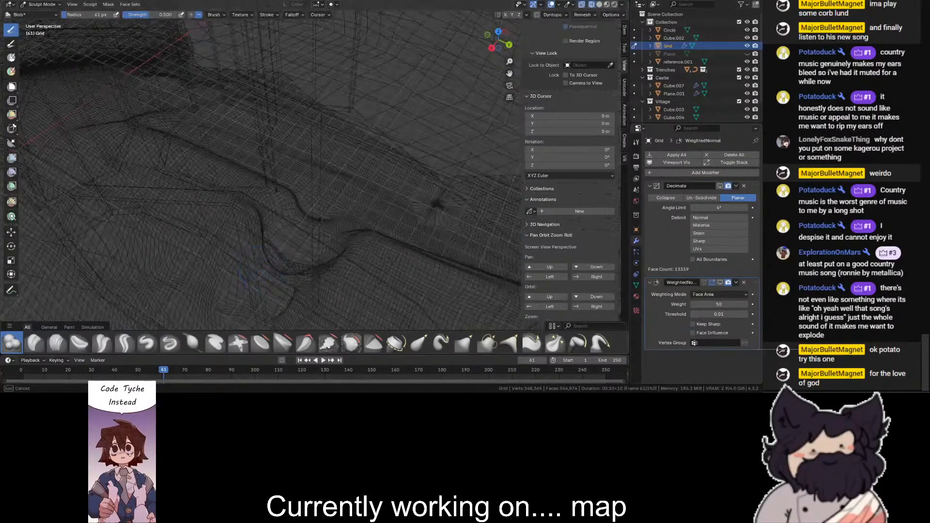
key("shift+z")
middle_click_drag(251, 239, 100, 312)
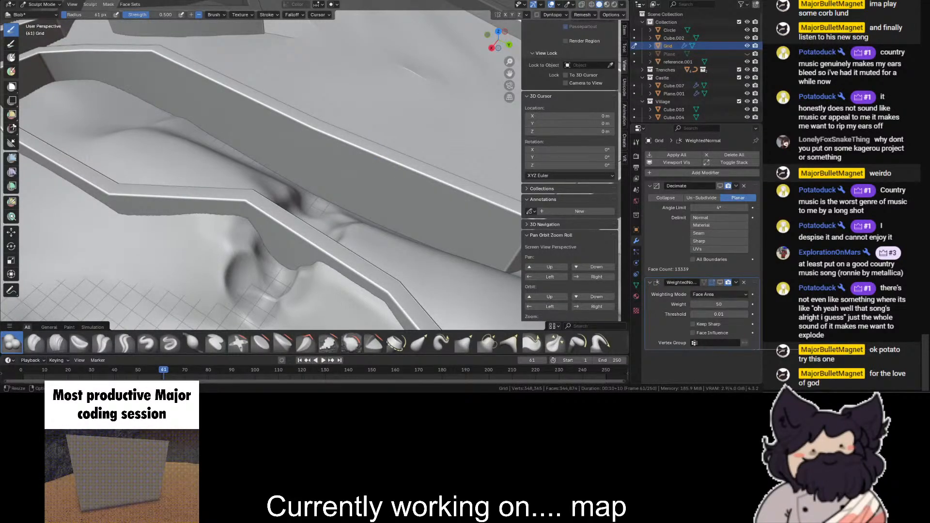
- Switch the Grid from Sculpt Mode to Edit Mode at the carved notch and activate the Move tool
left_click_drag(486, 33, 507, 3)
left_click(42, 5)
left_click(39, 14)
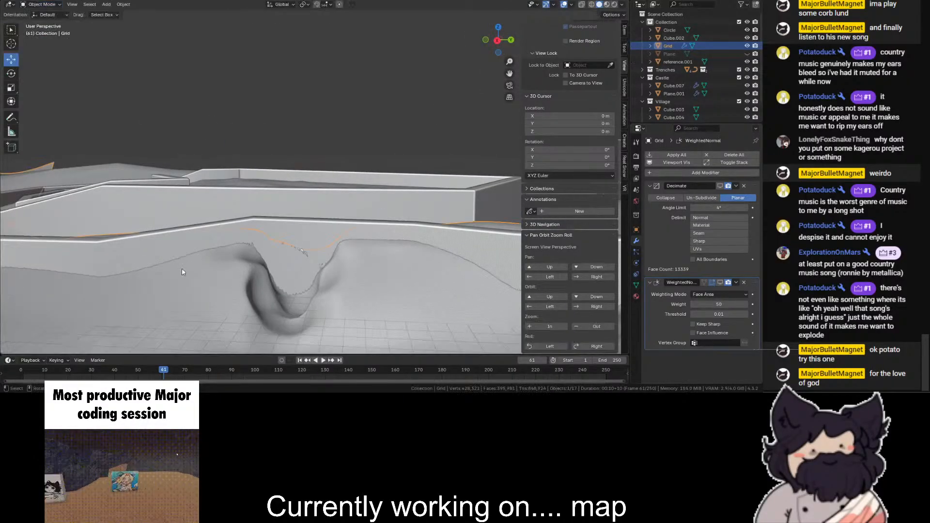
left_click(42, 4)
left_click(38, 21)
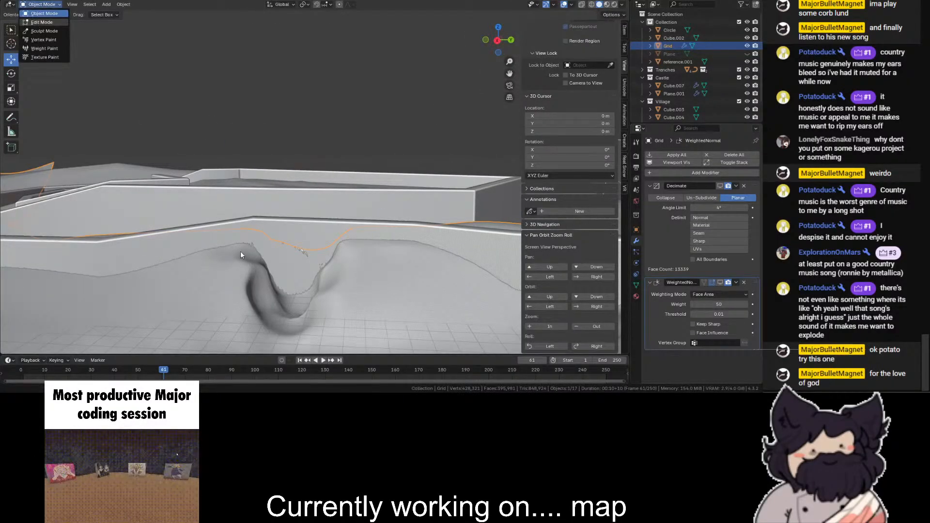
key("shift+z")
scroll(294, 265, "up", 2)
key("KP_3")
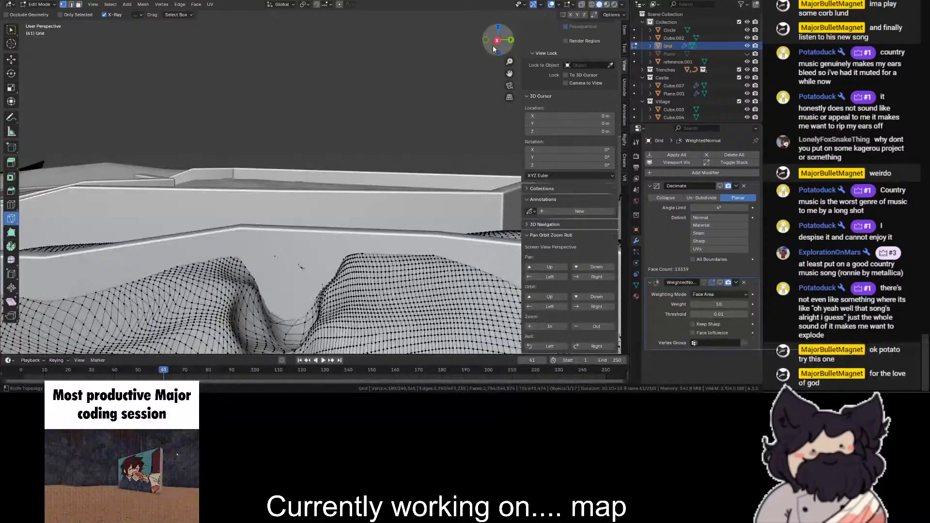
left_click_drag(510, 74, 481, 64)
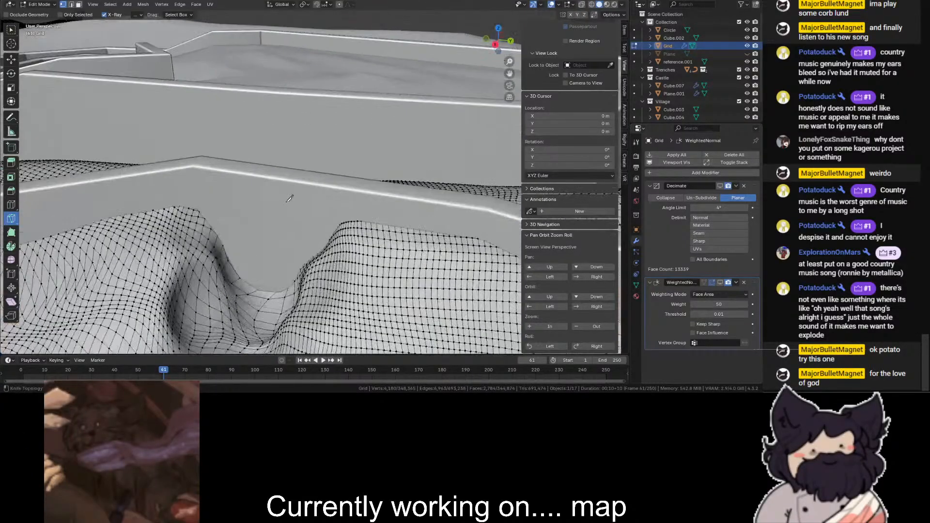
left_click(9, 63)
left_click(271, 231)
key("shift+z")
key("shift+z")
left_click_drag(498, 41, 546, 13)
key("shift+z")
left_click_drag(328, 144, 229, 254)
left_click_drag(271, 144, 173, 248, "shift")
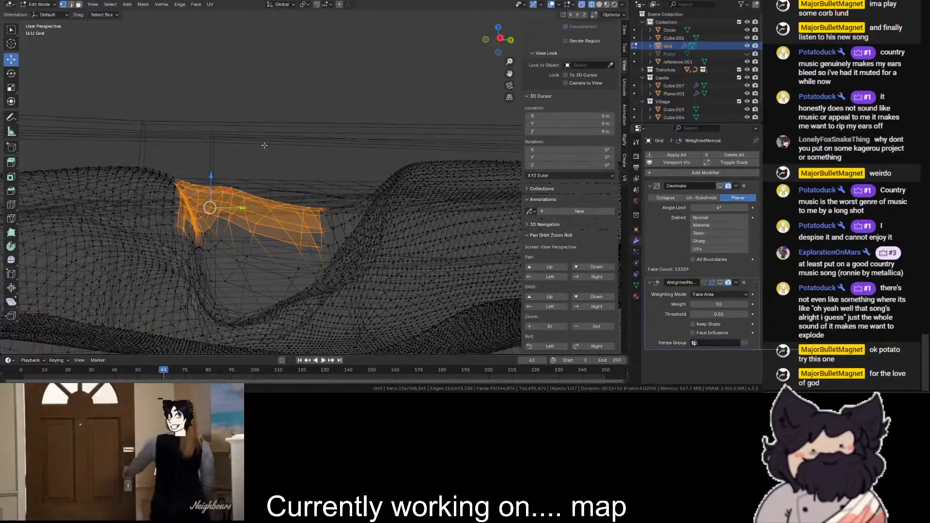
left_click(314, 103)
- Box-select the stretched mesh filling the notch under the outer castle wall in wireframe, delete it, and restore solid shading
scroll(314, 104, "down", 2)
key("shift+z")
key("shift+z")
key("shift+z")
key("shift+z")
left_click_drag(304, 145, 226, 204)
left_click_drag(501, 42, 497, 37)
left_click_drag(245, 129, 343, 208, "shift")
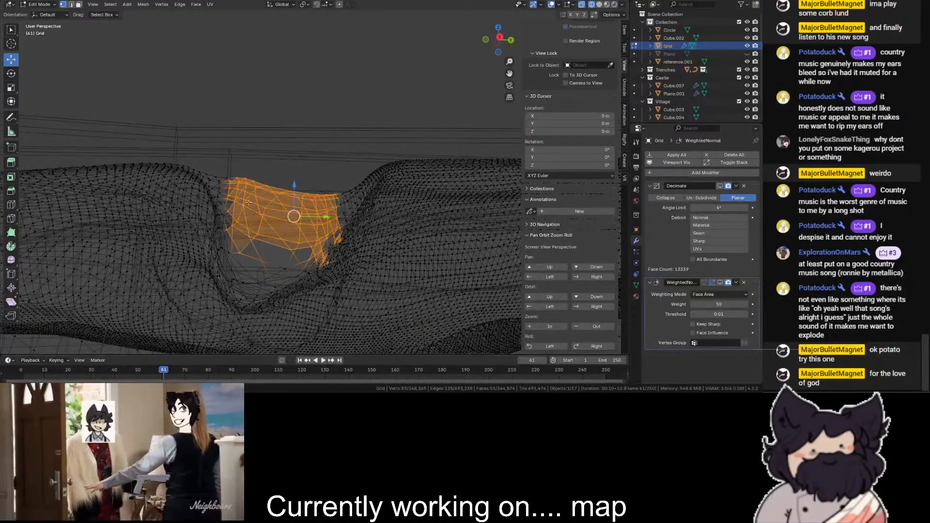
left_click_drag(216, 198, 216, 198, "shift")
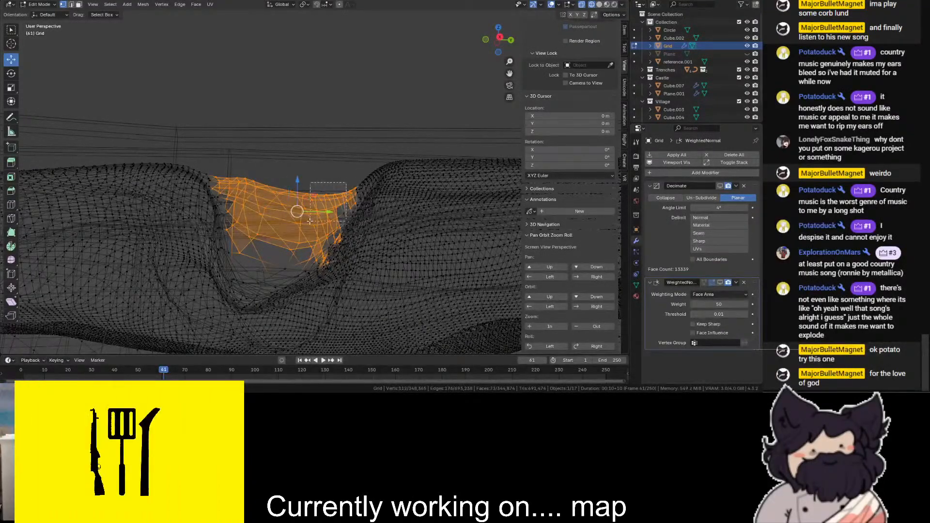
left_click_drag(249, 289, 247, 290, "shift")
left_click_drag(278, 249, 230, 295, "shift")
left_click_drag(278, 266, 239, 298, "shift")
left_click_drag(249, 216, 216, 268, "shift")
left_click_drag(244, 195, 220, 238, "shift")
left_click_drag(280, 232, 301, 289, "shift")
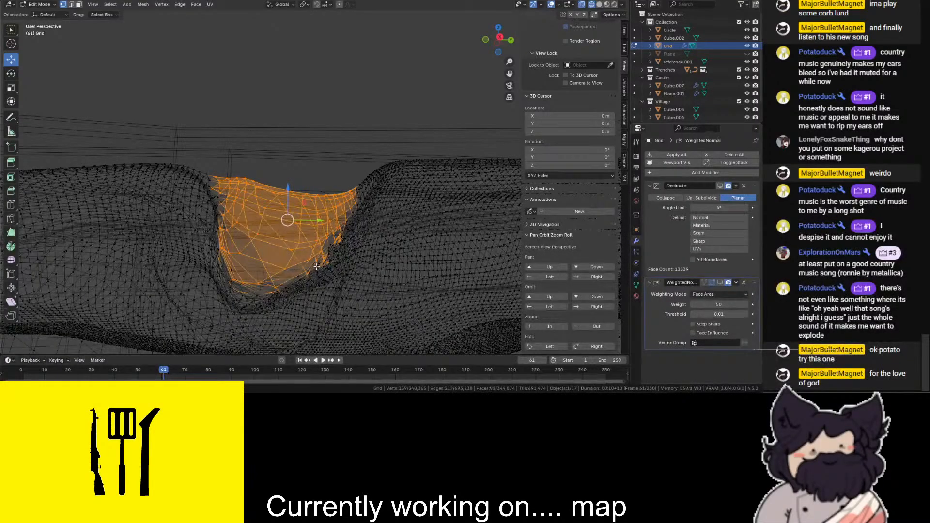
key("alt+z")
key("x")
key("Escape")
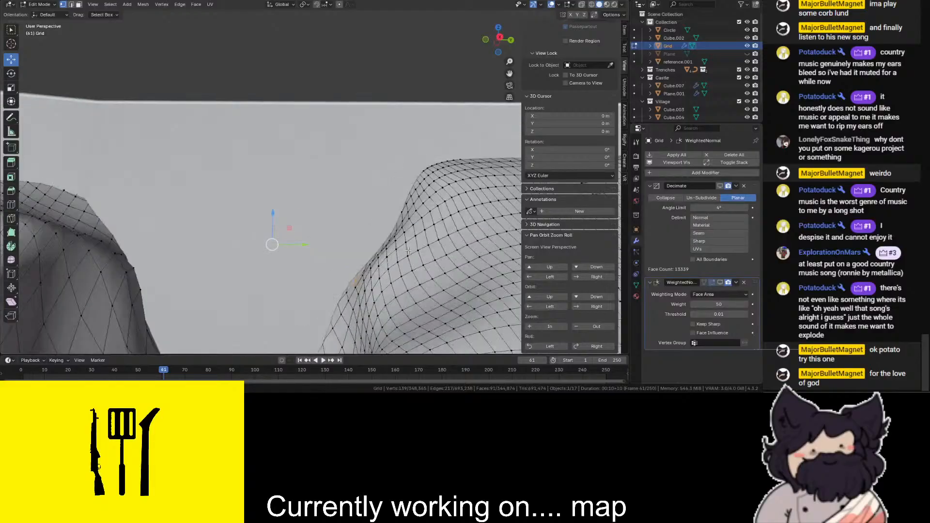
key("alt+z")
scroll(368, 213, "down", 1)
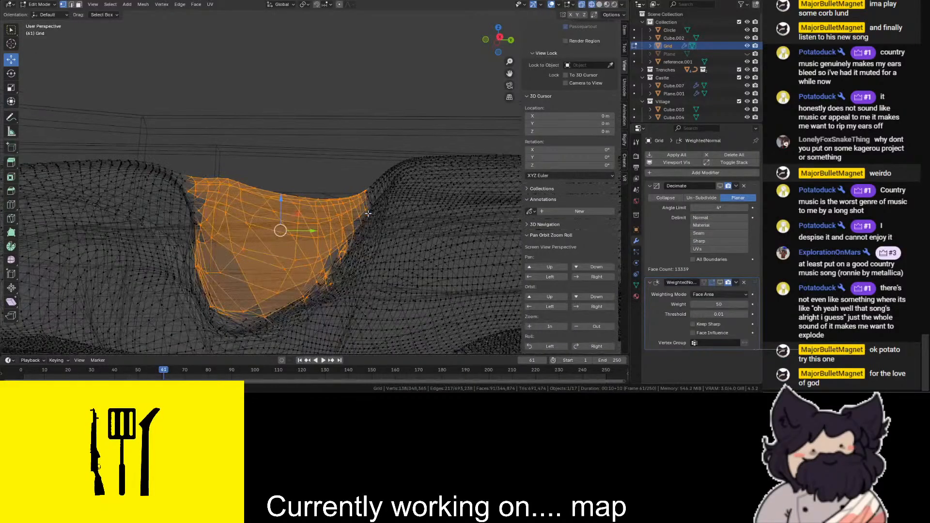
key("x")
left_click(361, 212)
left_click(600, 4)
- Delete the Grid's vertices in the ground strip between the inner and outer castle walls beside the notch
mouse_move(436, 107)
middle_mouse_down()
mouse_move(368, 194)
mouse_move(291, 232)
mouse_move(232, 185)
middle_mouse_up()
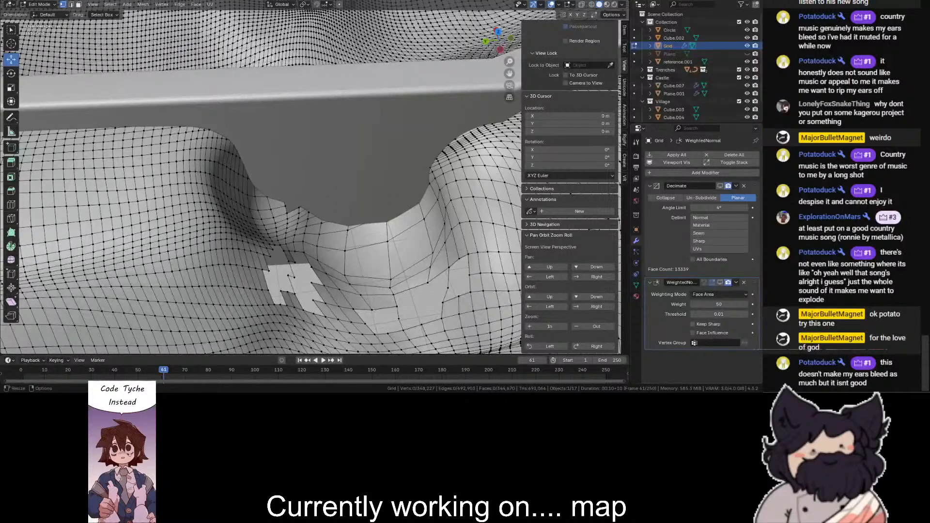
scroll(335, 68, "down", 3)
left_click(499, 35)
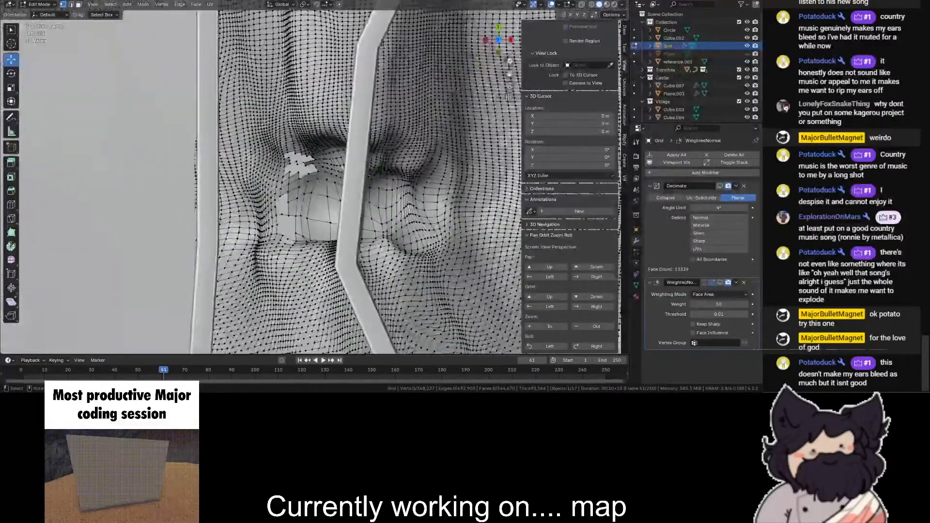
key("alt+z")
left_click_drag(348, 134, 158, 261)
key("alt+z")
key("alt+z")
key("alt+z")
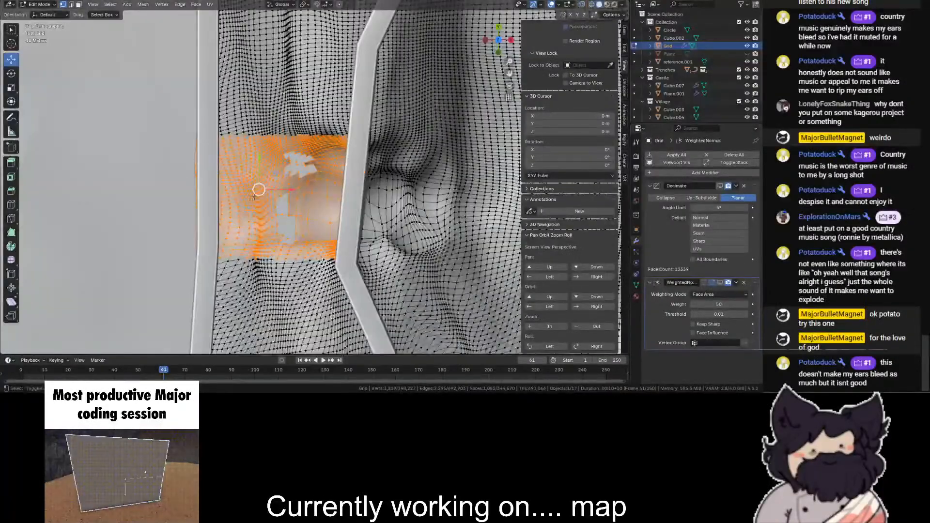
key("x")
mouse_move(499, 41)
left_mouse_down()
mouse_move(520, 24)
mouse_move(524, 1)
mouse_move(504, 40)
left_mouse_up()
key("x")
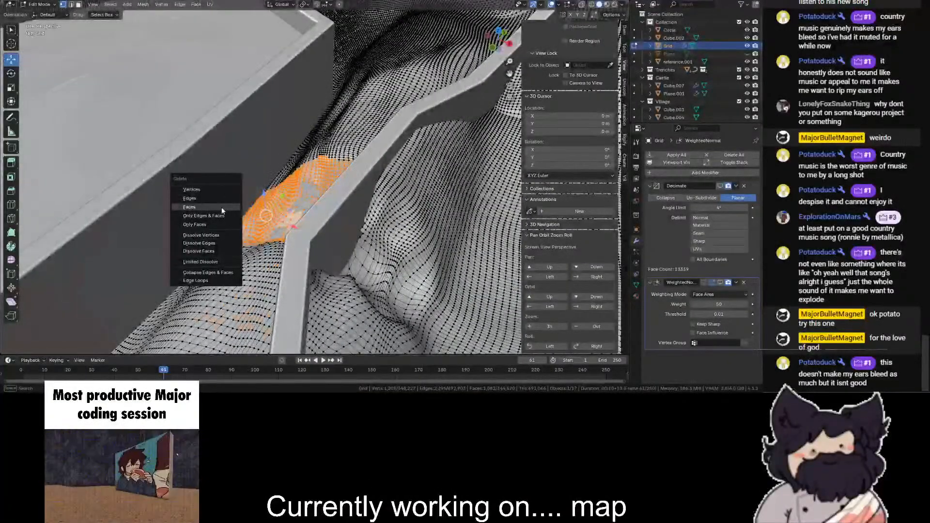
left_click(213, 190)
- Select and delete the stray vertices left over in the gap between the castle walls
left_click_drag(290, 207, 323, 183)
scroll(315, 188, "up", 7)
key("x")
left_click(302, 178)
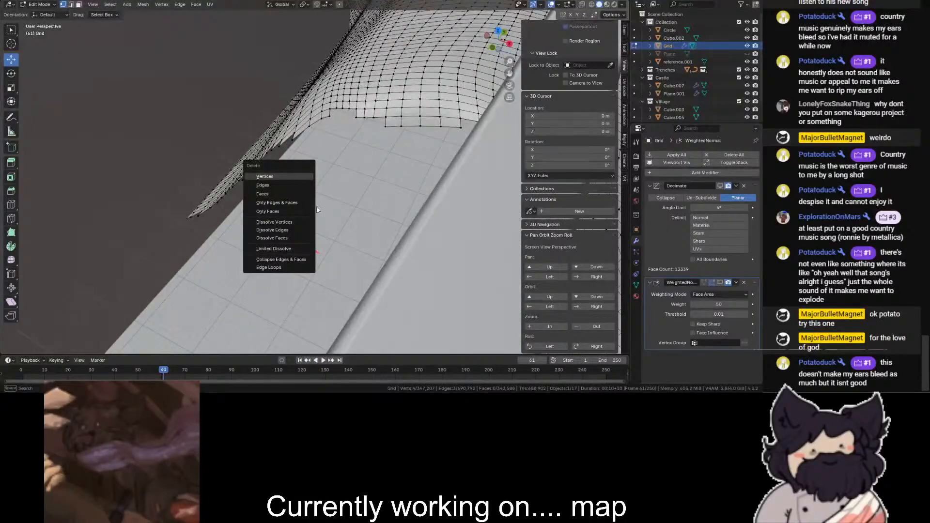
- Return the Grid to Object Mode with nothing selected and collapse the Pan Orbit Zoom Roll section
scroll(312, 194, "down", 6)
mouse_move(490, 36)
left_mouse_down()
mouse_move(507, 40)
mouse_move(497, 28)
left_mouse_up()
left_click(28, 5)
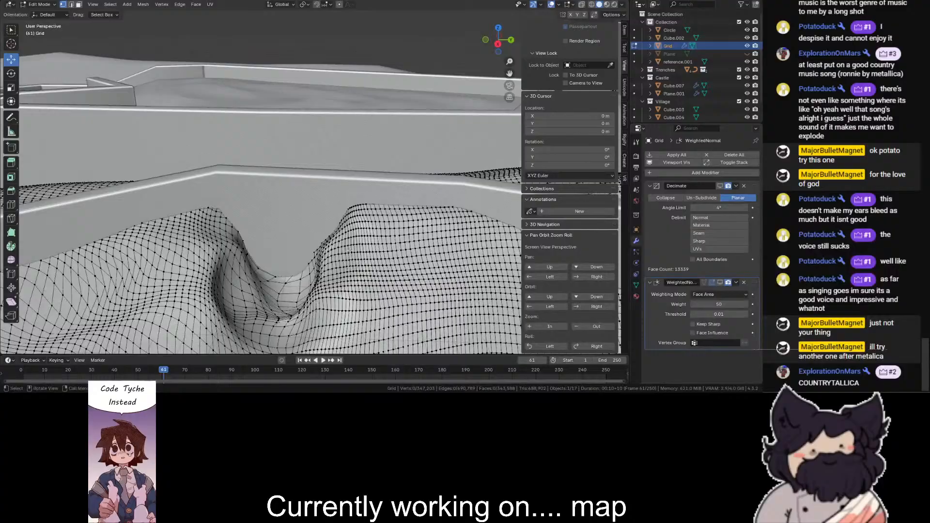
scroll(350, 252, "down", 4)
left_click(47, 5)
left_click(45, 13)
left_click(324, 47)
scroll(342, 63, "down", 2)
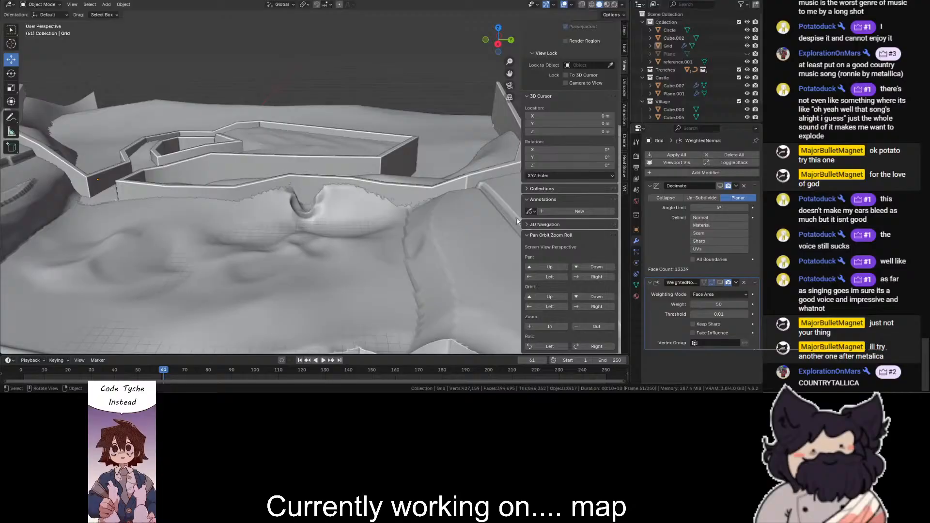
left_click(529, 235)
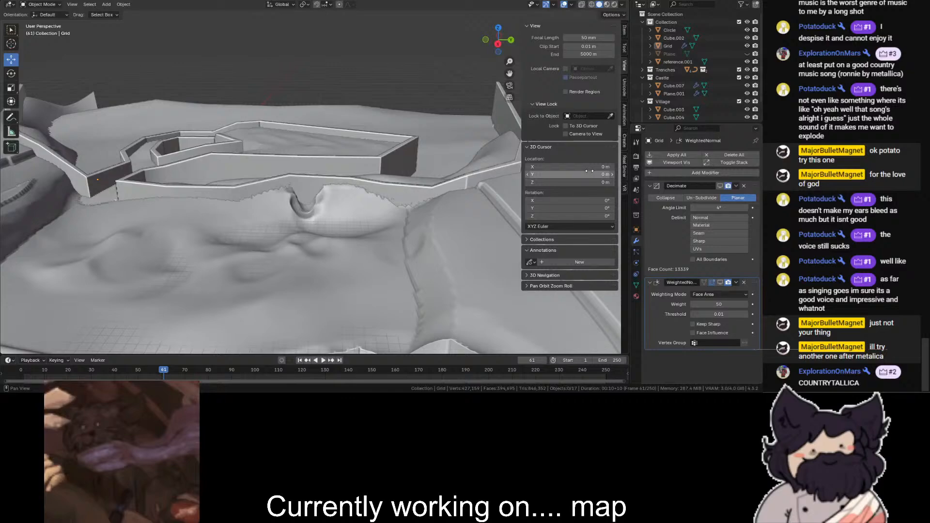
- Put the Grid back in Sculpt Mode and carve the sides of the notch under the outer wall with the Blob brush
scroll(462, 222, "up", 2)
scroll(272, 223, "up", 8)
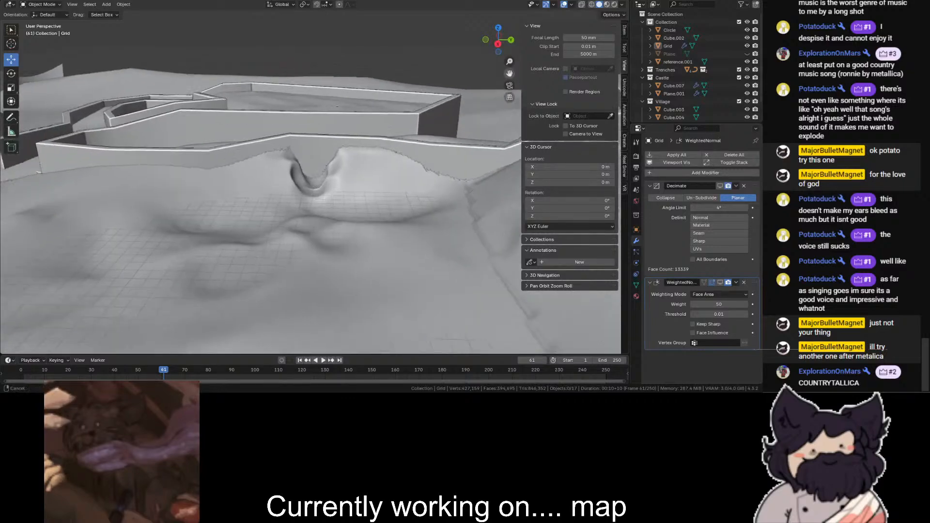
mouse_move(258, 234)
left_mouse_down()
mouse_move(224, 196)
mouse_move(253, 211)
mouse_move(237, 205)
mouse_move(247, 218)
left_mouse_up()
left_click(224, 196)
scroll(33, 53, "down", 1)
left_click(41, 5)
left_click(42, 30)
middle_click_drag(261, 207, 201, 211)
mouse_move(191, 211)
left_mouse_down()
mouse_move(221, 193)
mouse_move(220, 174)
mouse_move(238, 181)
mouse_move(229, 209)
mouse_move(245, 206)
mouse_move(234, 208)
mouse_move(212, 161)
mouse_move(170, 204)
mouse_move(152, 251)
mouse_move(183, 156)
mouse_move(216, 201)
mouse_move(220, 163)
left_mouse_up()
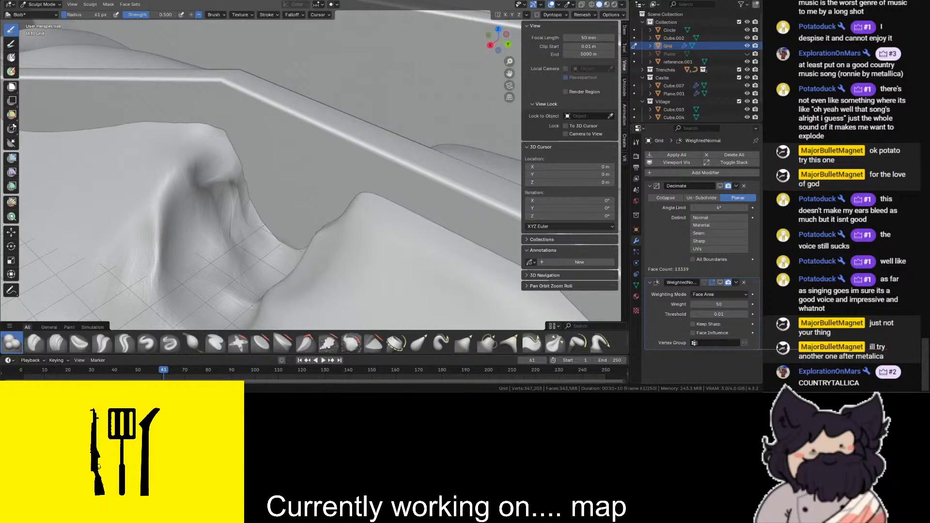
mouse_move(338, 261)
middle_mouse_down()
mouse_move(488, 18)
mouse_move(395, 197)
middle_mouse_up()
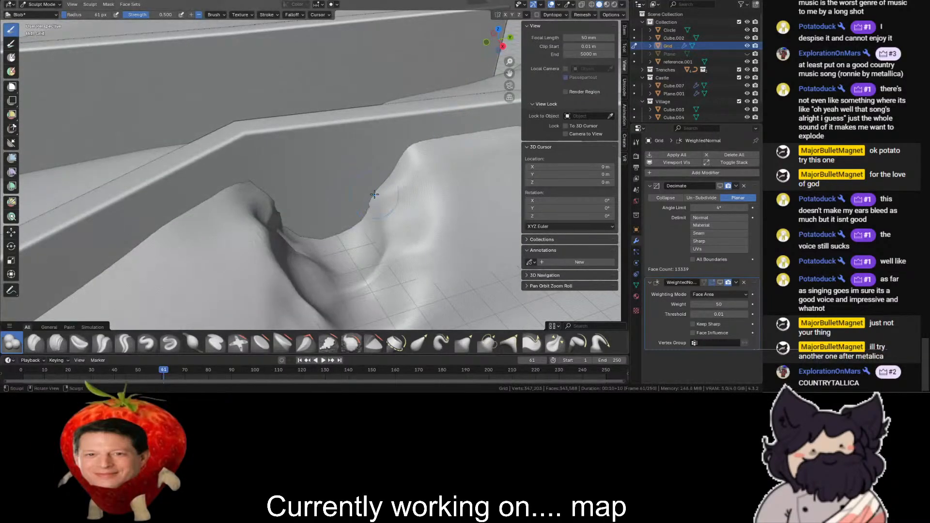
scroll(278, 214, "up", 2)
- Return the Grid to Object Mode and clear the selection
left_click(25, 7)
left_click(30, 14)
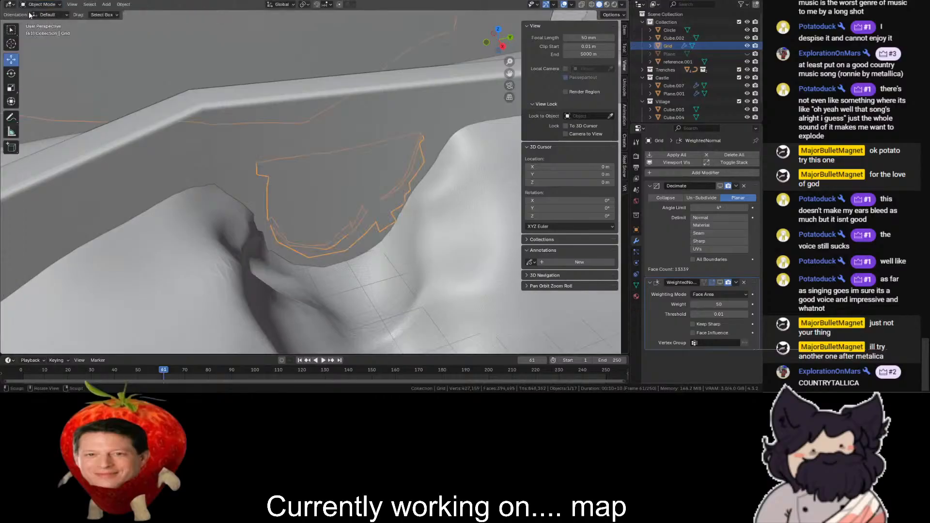
scroll(177, 63, "down", 3)
scroll(436, 112, "up", 2)
scroll(486, 120, "down", 2)
left_click_drag(501, 47, 377, 72)
middle_click_drag(476, 58, 210, 24)
scroll(190, 30, "down", 4)
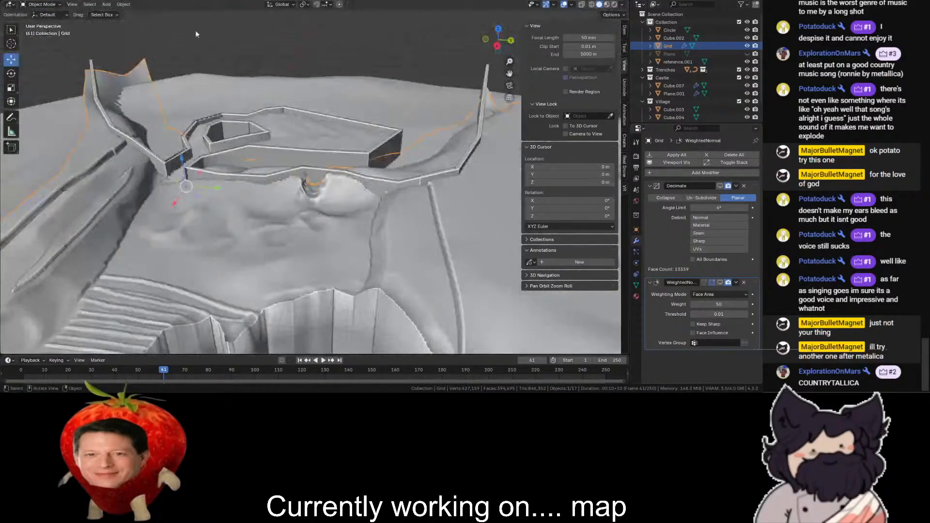
left_click(190, 30)
- Add a 2 m mesh cube at the world origin and view the map from the top
scroll(272, 53, "up", 5)
scroll(356, 80, "down", 5)
scroll(356, 79, "up", 9)
left_click(106, 4)
mouse_move(145, 19)
left_click(193, 26)
scroll(392, 79, "down", 4)
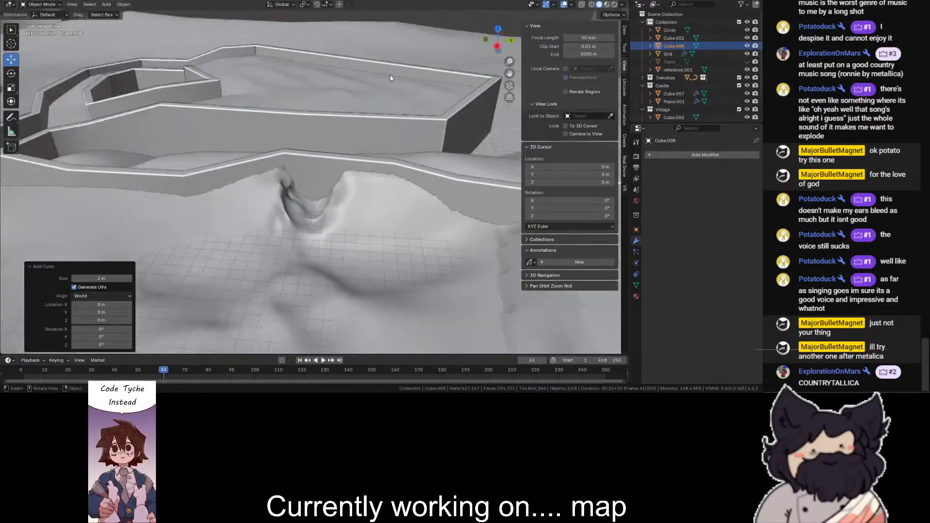
left_click(497, 28)
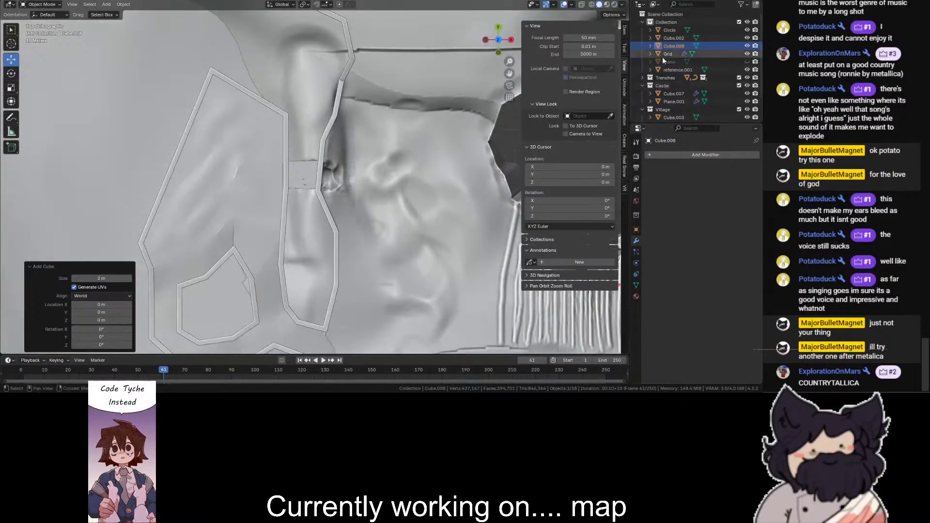
- Move the new cube into the Castle collection and select the Grid around the passage gap between the castle walls
left_click_drag(661, 46, 664, 86)
scroll(357, 142, "down", 5)
mouse_move(422, 197)
left_mouse_down("ctrl")
mouse_move(316, 167)
mouse_move(329, 165)
left_mouse_up("ctrl")
scroll(208, 193, "up", 12)
key("shift+z")
key("shift+z")
left_click(361, 194)
- Delete the leftover Grid vertices inside the gap between the two castle walls and return the Grid to Object Mode
key("shift+z")
scroll(116, 96, "up", 2)
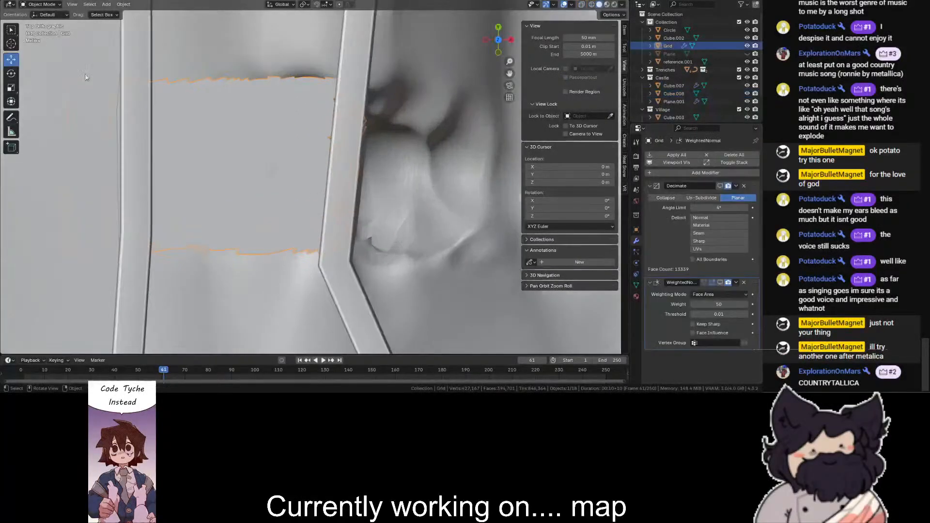
left_click(41, 4)
key("shift+z")
left_click_drag(212, 168, 300, 239)
key("shift+z")
key("x")
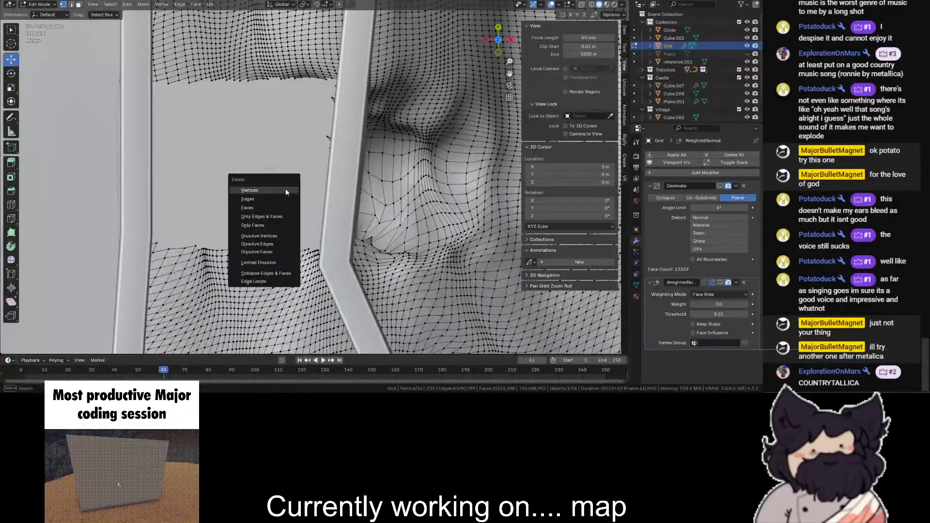
left_click(286, 184)
scroll(441, 90, "down", 2)
scroll(259, 182, "up", 2)
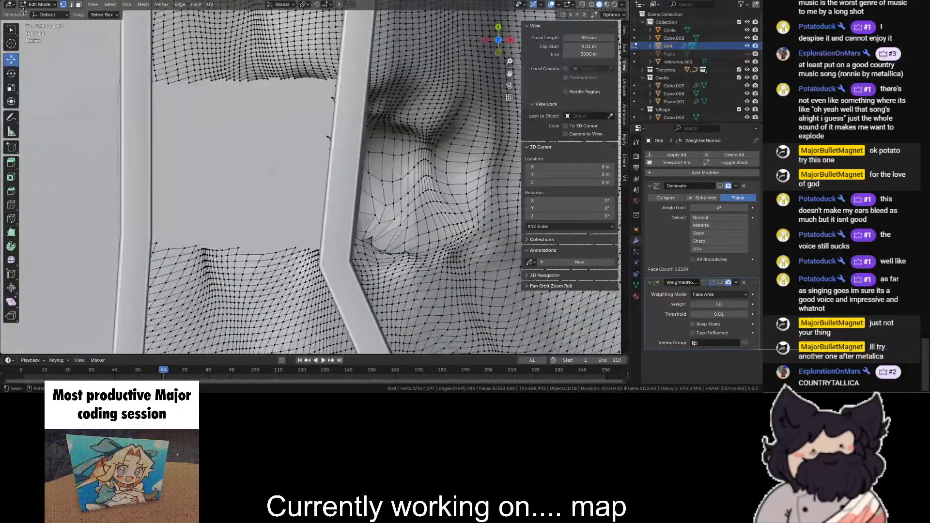
key("Tab")
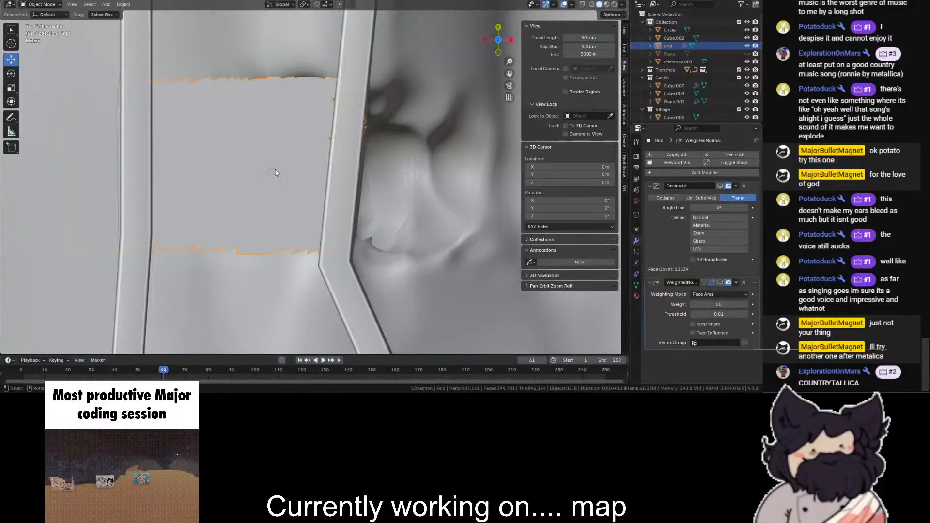
- Open the new cube in Edit Mode and scale it up into a large block within the gap between the walls
left_click(271, 171)
left_click(42, 5)
left_click(41, 23)
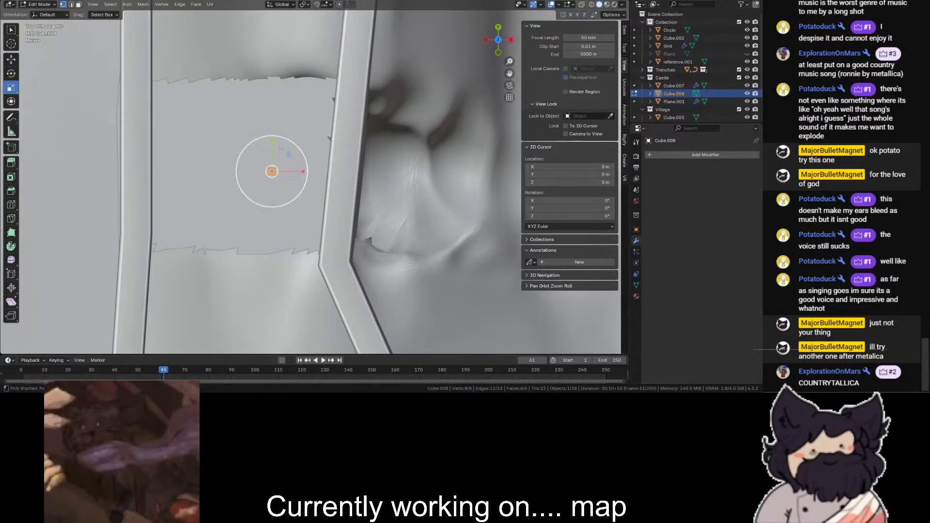
key("s")
left_click_drag(213, 332, 388, 41)
scroll(412, 48, "down", 3)
mouse_move(487, 52)
left_mouse_down()
mouse_move(422, 4)
mouse_move(473, 57)
mouse_move(493, 42)
mouse_move(487, 50)
left_mouse_up()
left_click(492, 36)
left_click(497, 29)
- Move the vertices of the block's inner end along X toward the inner castle wall
key("shift+z")
left_click_drag(189, 87, 257, 259)
key("shift+z")
left_click(10, 59)
left_click_drag(256, 171, 203, 169)
left_click_drag(498, 41, 395, 7)
left_click(373, 162)
scroll(373, 191, "up", 4)
scroll(373, 191, "down", 8)
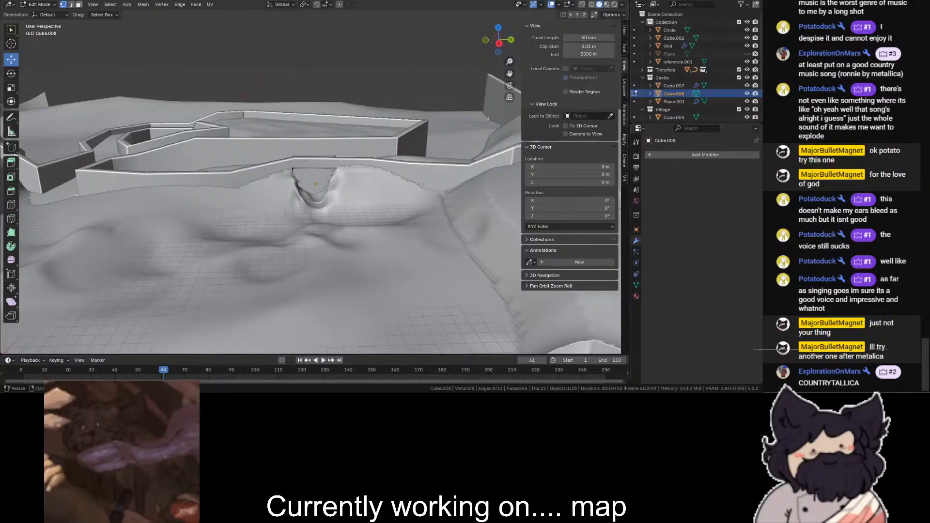
scroll(308, 94, "up", 5)
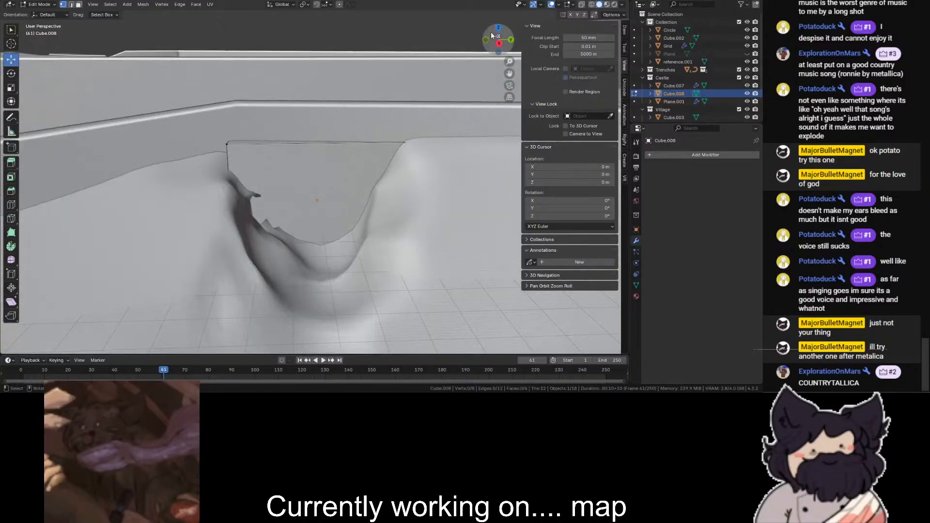
- Switch to edge selection and move the block's outer end along X farther out past the outer wall
left_click_drag(491, 43, 494, 29)
left_click(495, 32)
left_click(185, 87)
left_click_drag(240, 55, 240, 55, "ctrl")
left_click(433, 70)
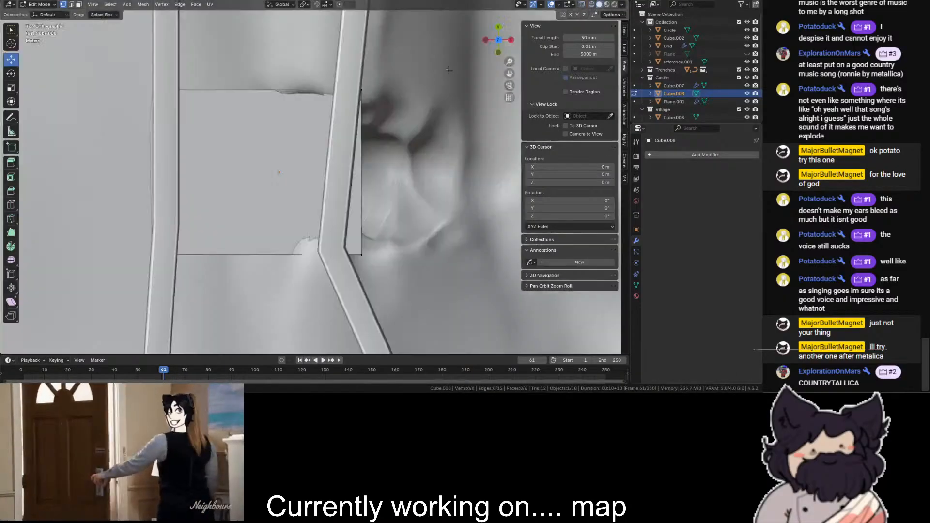
scroll(433, 70, "down", 2)
left_click_drag(494, 42, 19, 9)
scroll(490, 43, "up", 2)
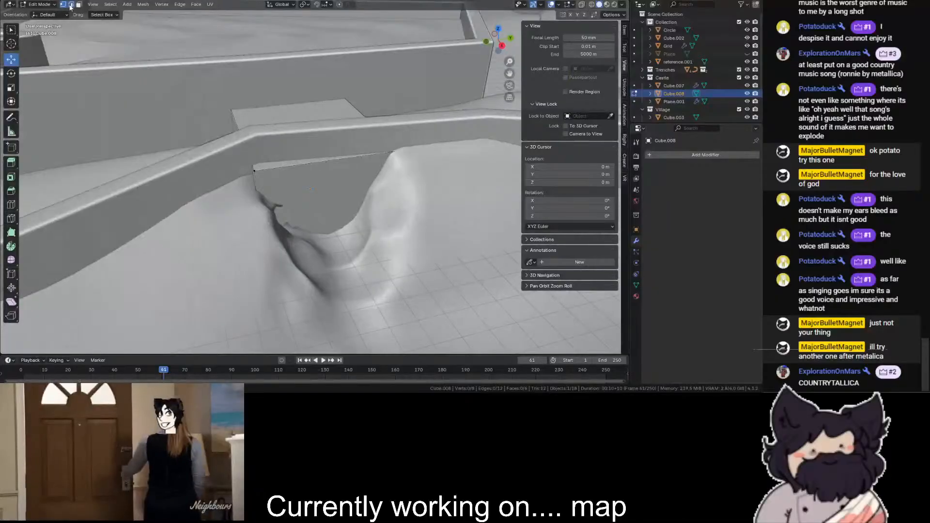
left_click(71, 6)
left_click(243, 138)
key("shift+z")
left_click_drag(414, 131, 119, 324)
key("shift+z")
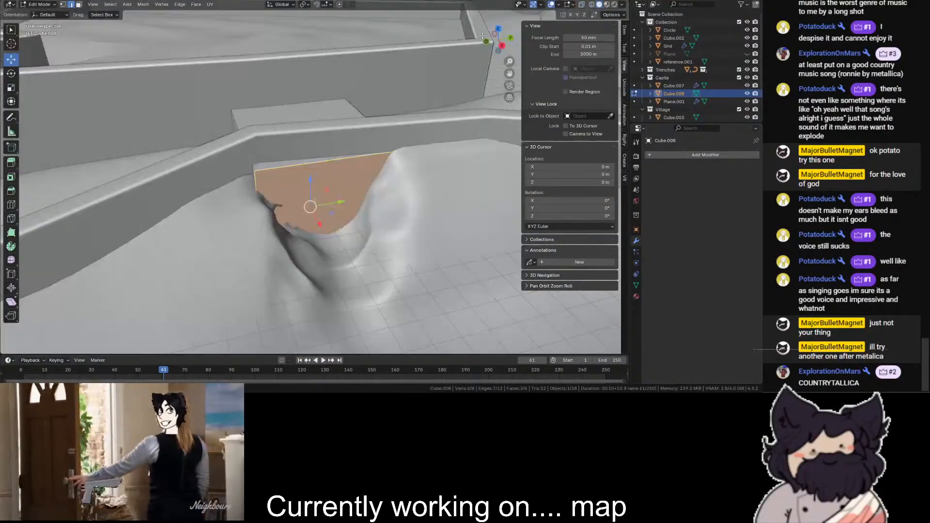
left_click(498, 29)
key("shift+z")
left_click_drag(436, 57, 313, 240)
key("shift+z")
left_click_drag(370, 173, 388, 173, "ctrl")
left_click(432, 111)
- Reselect the edges of the block's outer end and pull them back along X toward the outer wall
mouse_move(499, 42)
left_mouse_down()
mouse_move(453, 7)
mouse_move(474, 53)
mouse_move(484, 126)
mouse_move(349, 193)
mouse_move(330, 189)
left_mouse_up()
key("shift+z")
left_click(262, 190)
key("shift+z")
key("shift+z")
left_click(326, 101, "shift")
key("shift+z")
key("shift+z")
left_click_drag(214, 107, 455, 315, "shift")
key("shift+z")
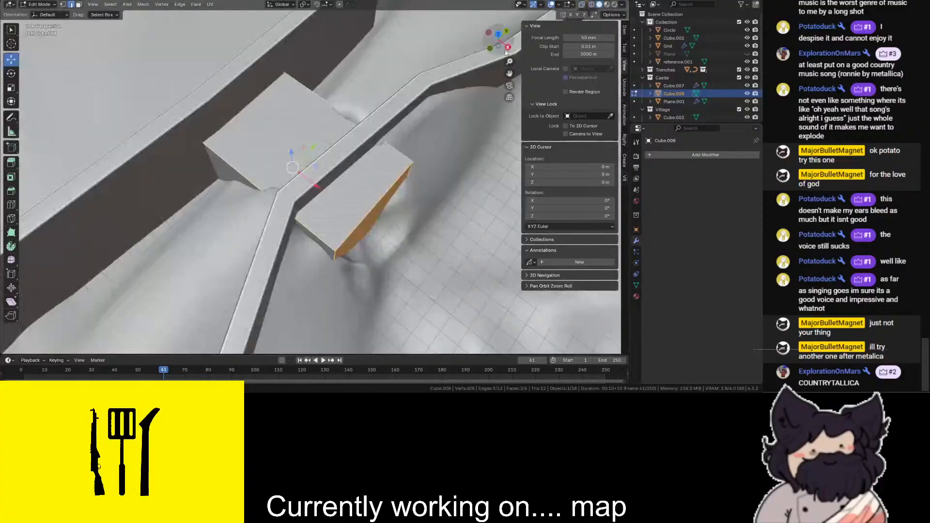
left_click(498, 34)
key("shift+z")
left_click_drag(504, 90, 278, 245)
key("shift+z")
left_click_drag(420, 172, 350, 173)
left_click(427, 194)
- Put the Grid in Sculpt Mode and shape the ground where it meets the block along the outer wall with the Blob brush
middle_click_drag(427, 194, 426, 121)
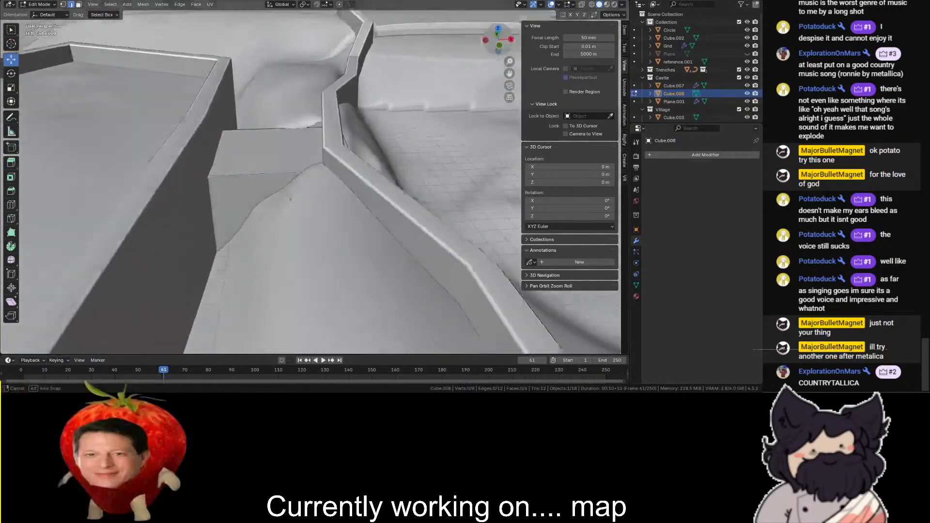
middle_click_drag(222, 217, 239, 205)
scroll(239, 205, "up", 2)
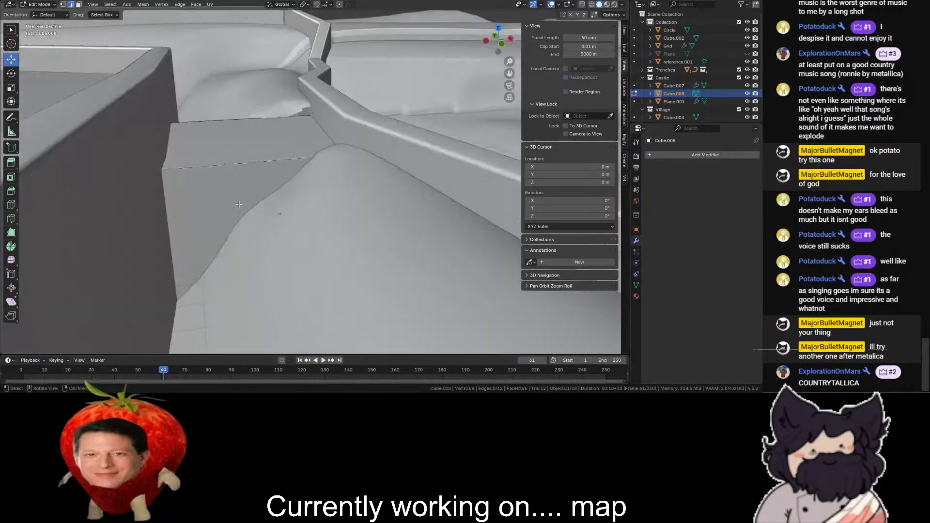
left_click(39, 5)
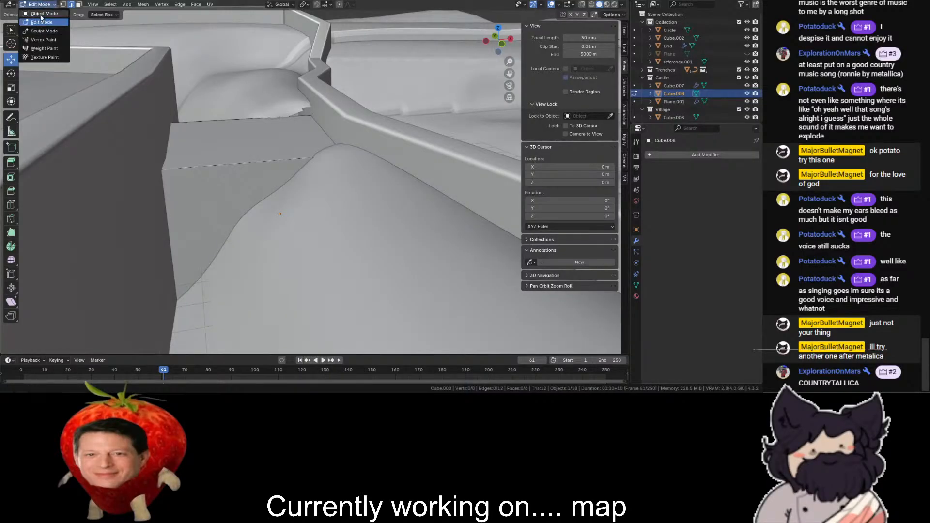
left_click(43, 13)
left_click(286, 234)
left_click(32, 31)
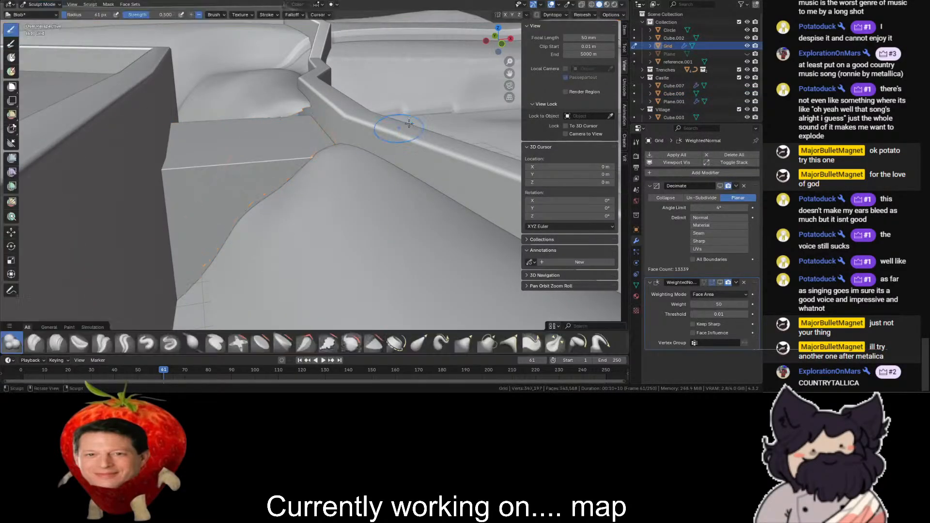
middle_click_drag(364, 165, 364, 212)
left_click_drag(338, 217, 336, 218)
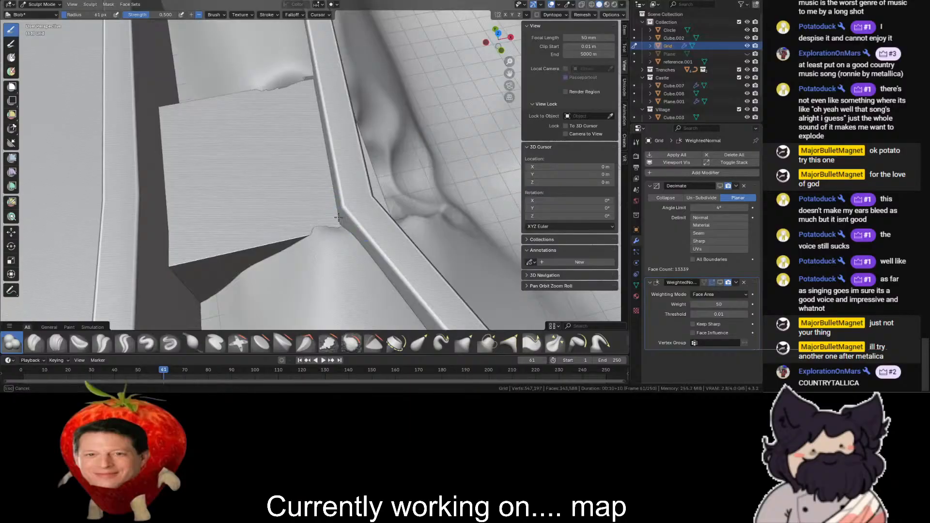
left_click_drag(274, 82, 317, 79)
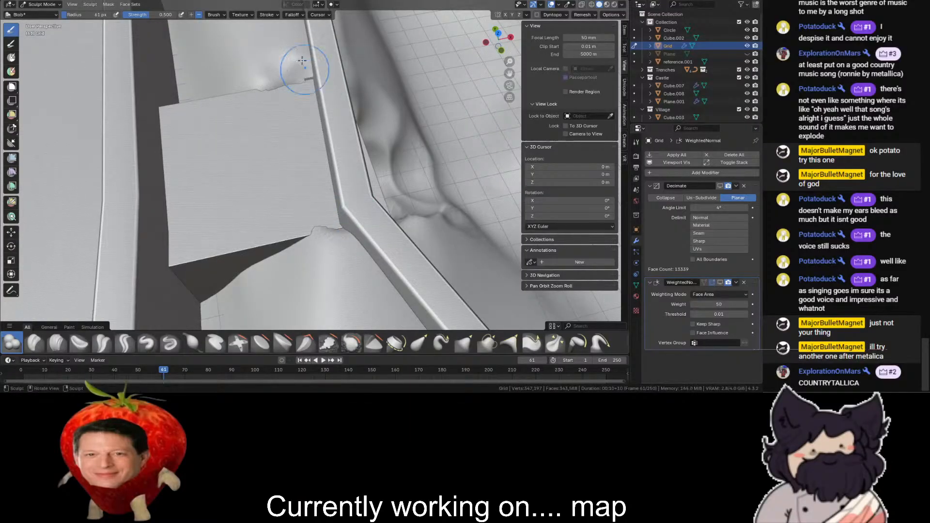
mouse_move(345, 97)
middle_mouse_down()
mouse_move(368, 111)
mouse_move(349, 54)
middle_mouse_up()
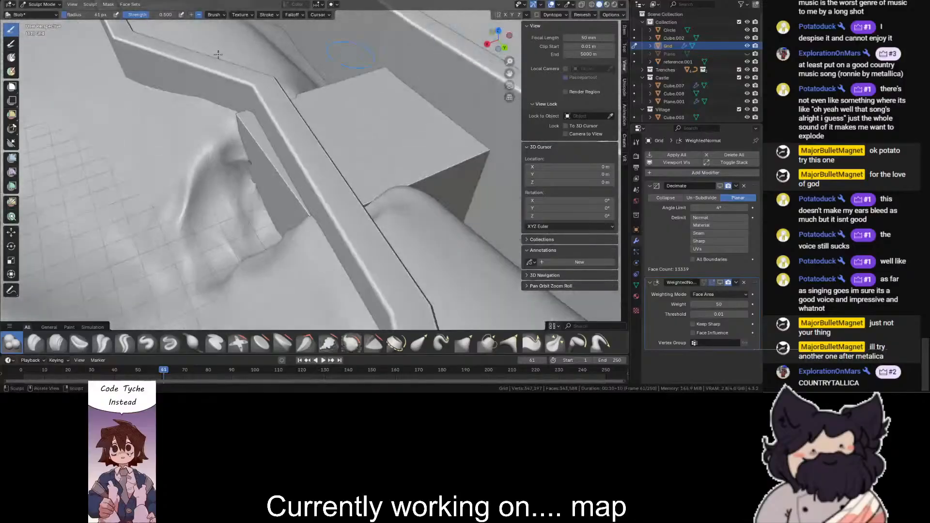
- Return the Grid to Object Mode and select the block under the outer wall
left_click(30, 6)
left_click(28, 13)
left_click(345, 147)
scroll(346, 147, "down", 5)
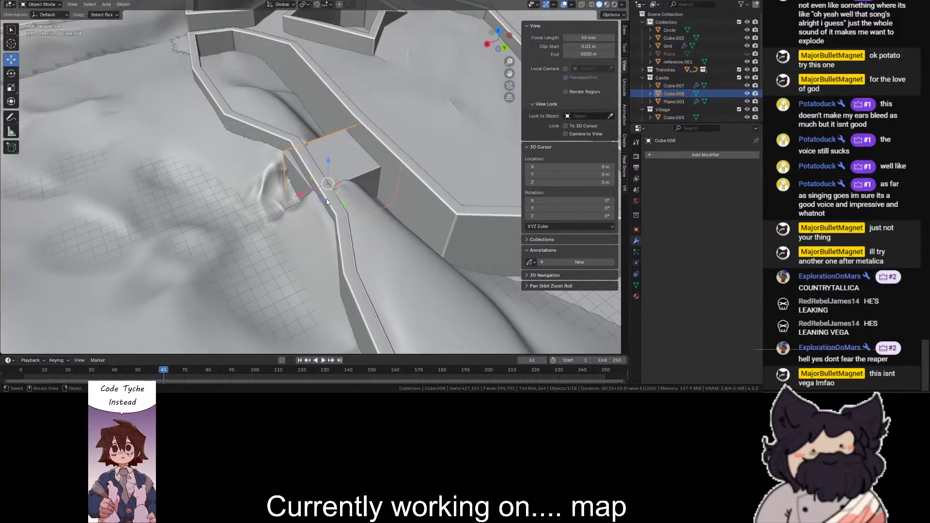
scroll(326, 196, "down", 6)
scroll(333, 127, "up", 12)
scroll(344, 170, "down", 3)
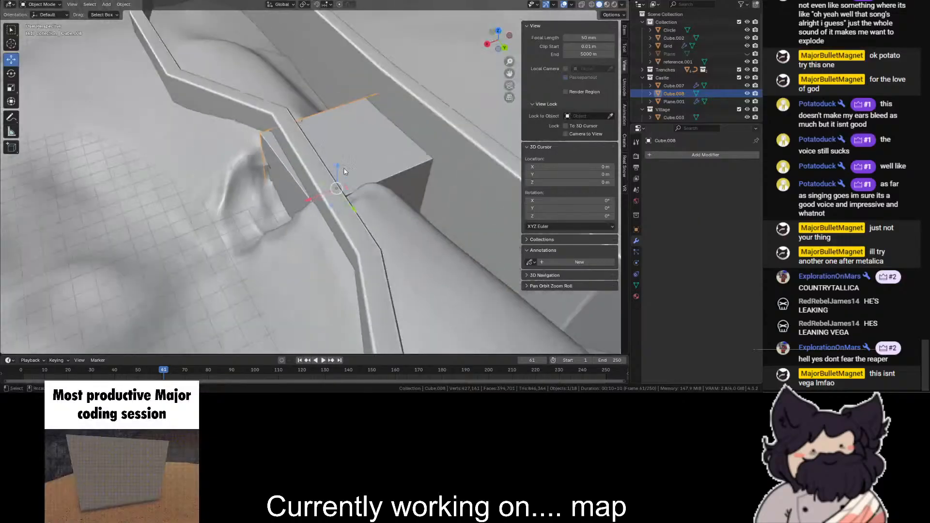
middle_click_drag(344, 171, 345, 168)
key("Tab")
key("ctrl+z")
key("Tab")
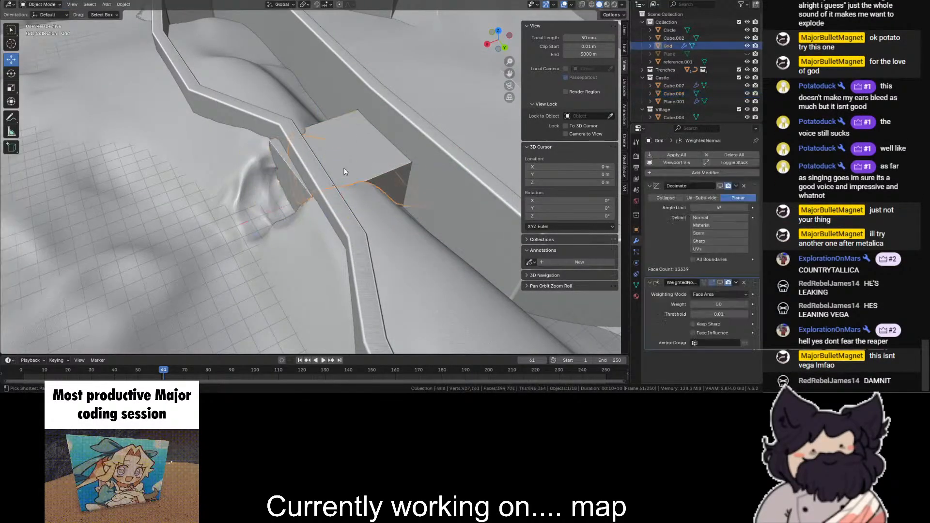
scroll(325, 155, "up", 2)
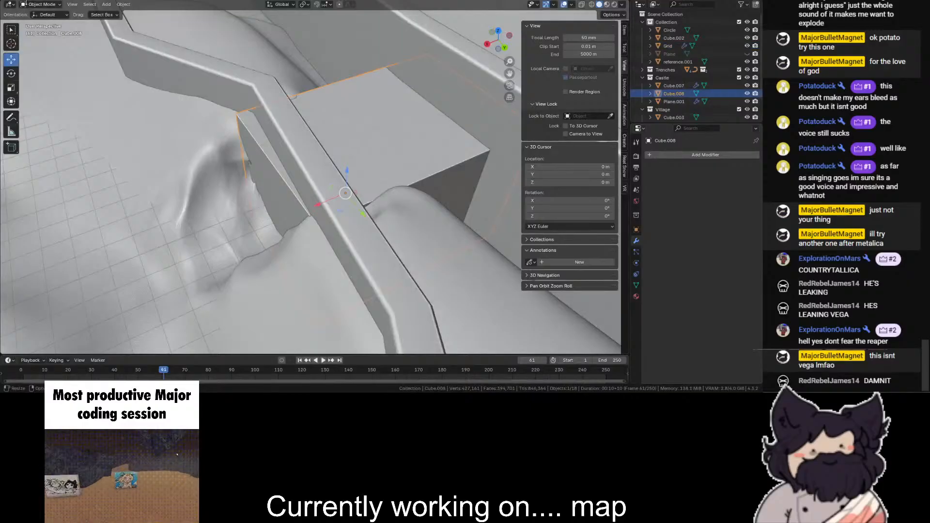
- In Edit Mode, bevel the block's two upper lengthwise edges with a 22 m width and 3 segments
left_click(41, 5)
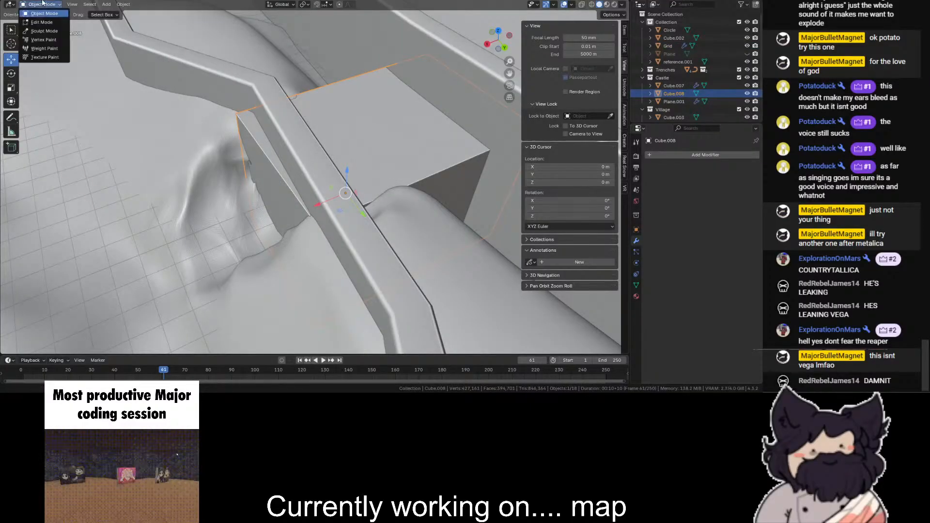
left_click(38, 19)
left_click(339, 81)
key("shift+z")
key("shift+z")
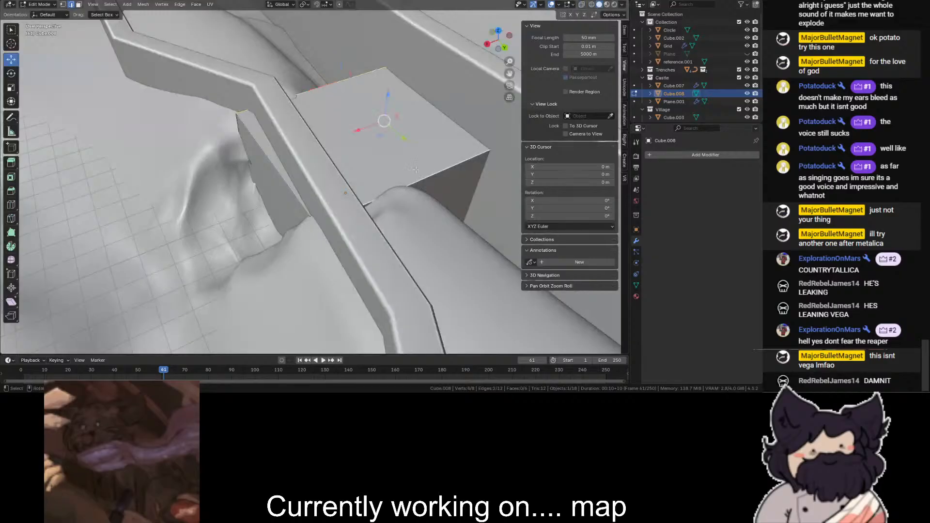
key("ctrl+b")
left_click(138, 216)
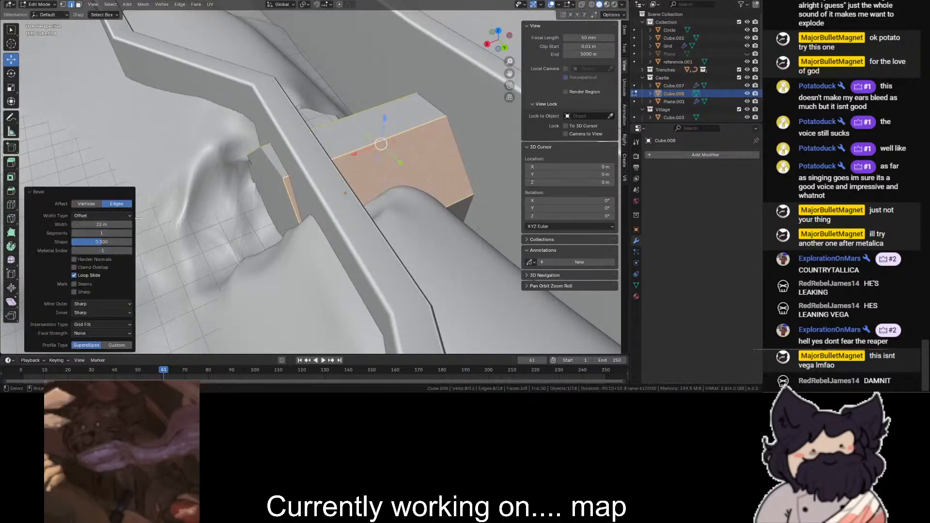
left_click(130, 233)
left_click(129, 233)
- Examine the bevelled block's outer end and how it fits the carved opening beneath the outer wall
scroll(193, 114, "down", 4)
left_click(473, 52)
scroll(477, 55, "up", 2)
left_click_drag(498, 43, 414, 19)
scroll(497, 42, "up", 3)
scroll(393, 135, "down", 4)
scroll(339, 146, "up", 3)
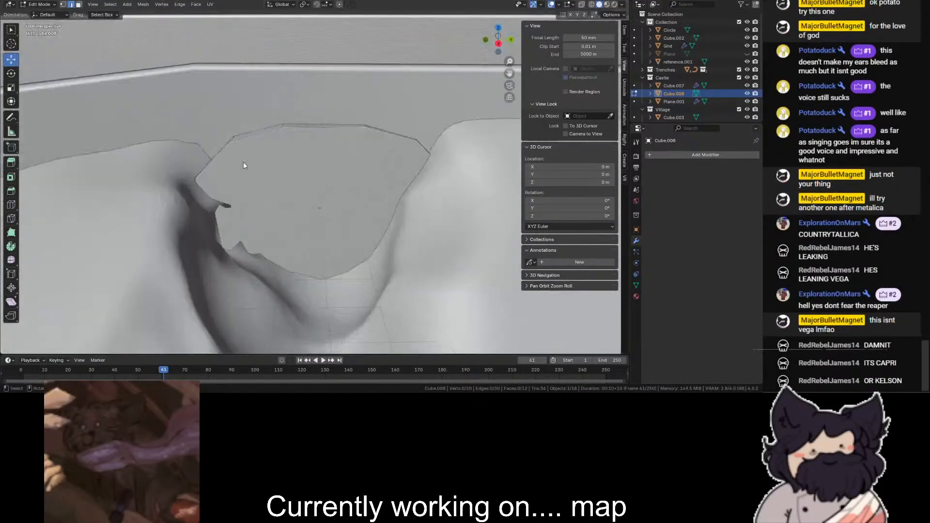
scroll(223, 189, "up", 4)
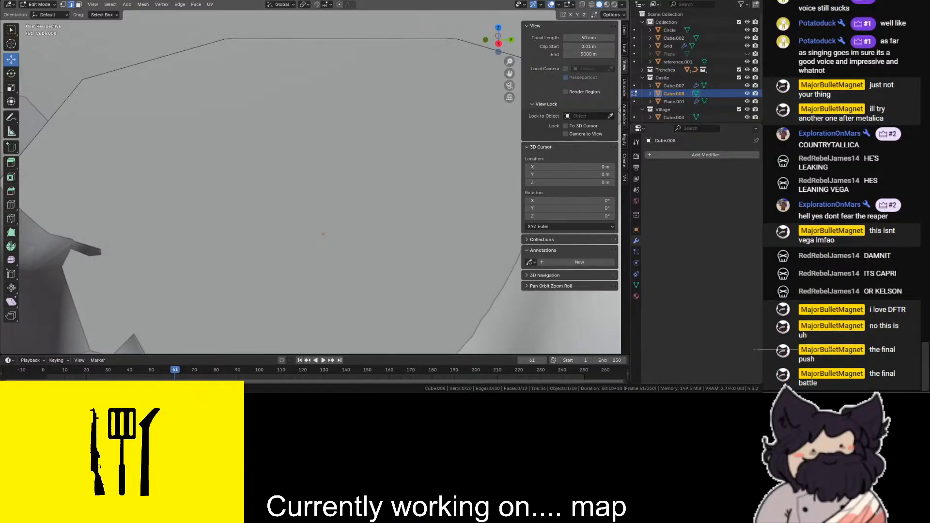
scroll(334, 155, "down", 6)
left_click(382, 140)
scroll(332, 151, "up", 2)
- Try insetting and extruding the block's outer end face, and undo both operations
left_click(78, 5)
left_click(341, 182)
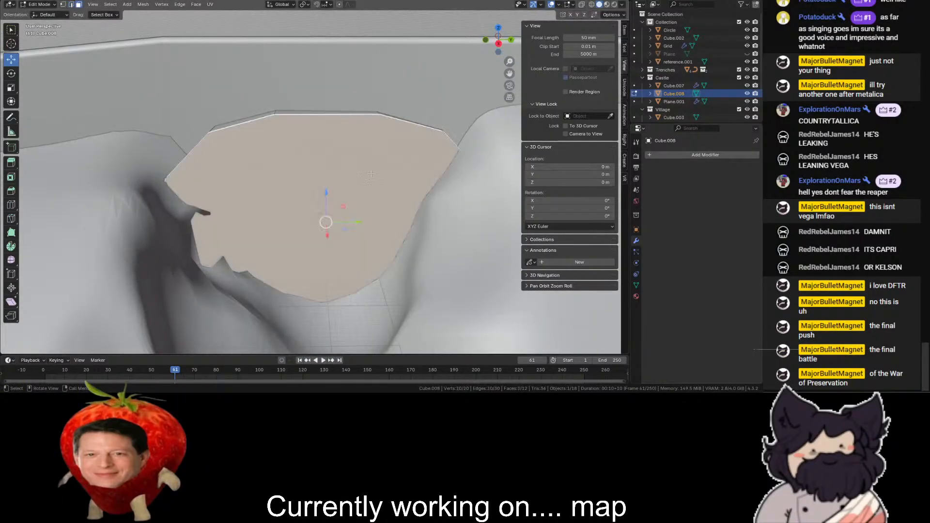
key("i")
left_click(395, 104)
key("e")
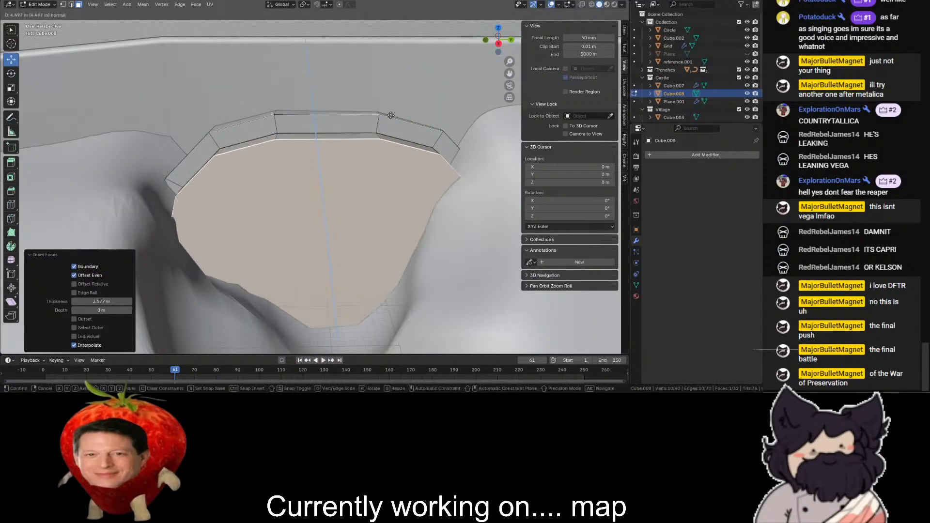
left_click(392, 112)
key("ctrl+z")
key("ctrl+z")
key("ctrl+z")
key("ctrl+z")
- Return the block to Object Mode and open the Grid in Edit Mode beside the bevelled block
left_click_drag(498, 40, 58, 111)
left_click(34, 5)
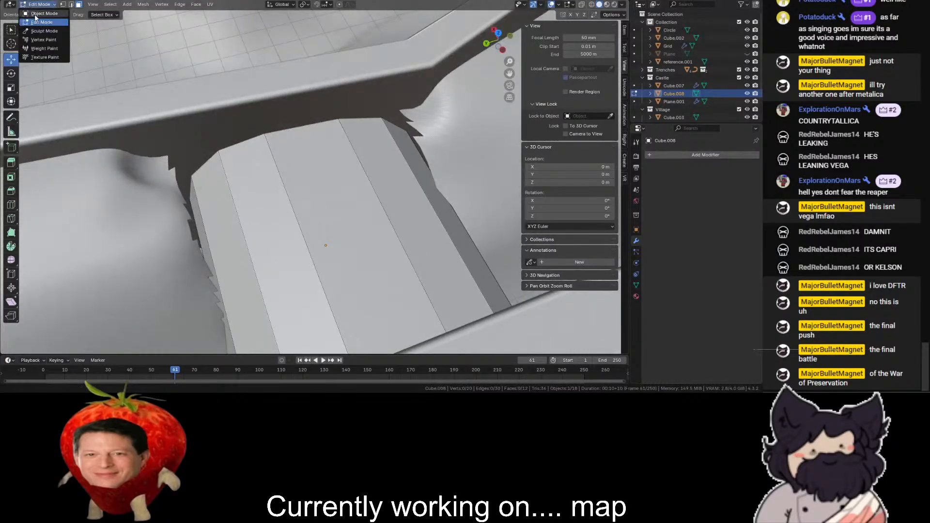
left_click(39, 13)
left_click(80, 61)
scroll(80, 61, "down", 3)
left_click(41, 5)
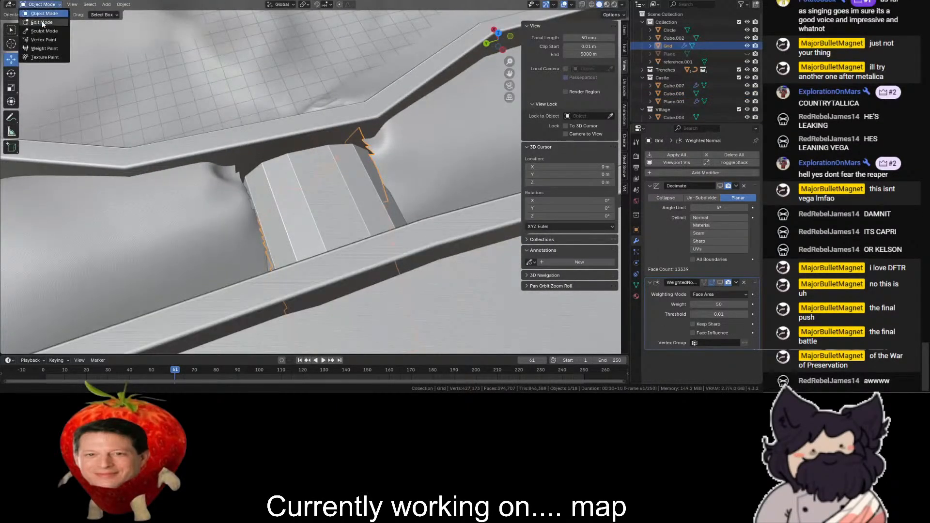
scroll(225, 187, "up", 2)
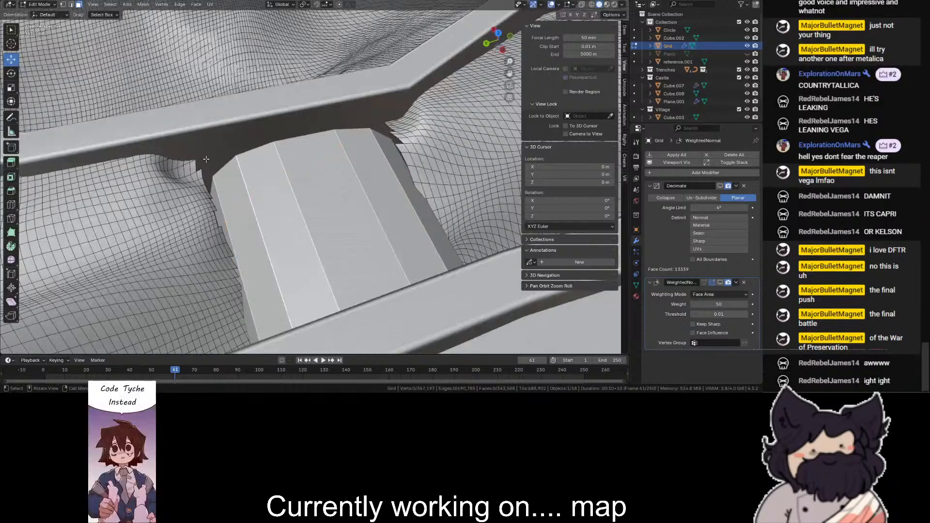
- Switch the Grid to vertex selection and make the mesh see-through around the bevelled block
scroll(81, 69, "up", 2)
key("alt+z")
key("alt+z")
left_click(63, 5)
key("alt+z")
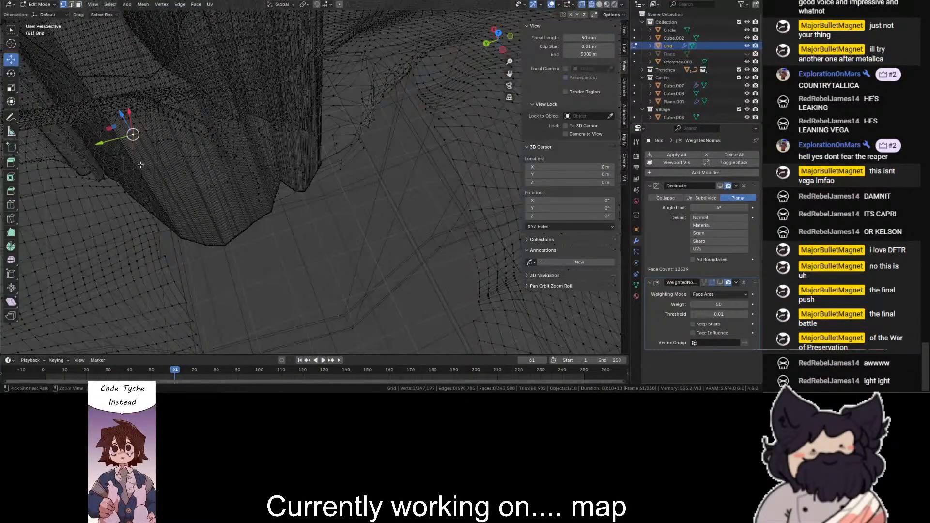
- Try to select a shortest path of Grid vertices along the carved opening beside the block, and undo it
left_click(141, 167, "ctrl")
left_click(161, 260, "ctrl")
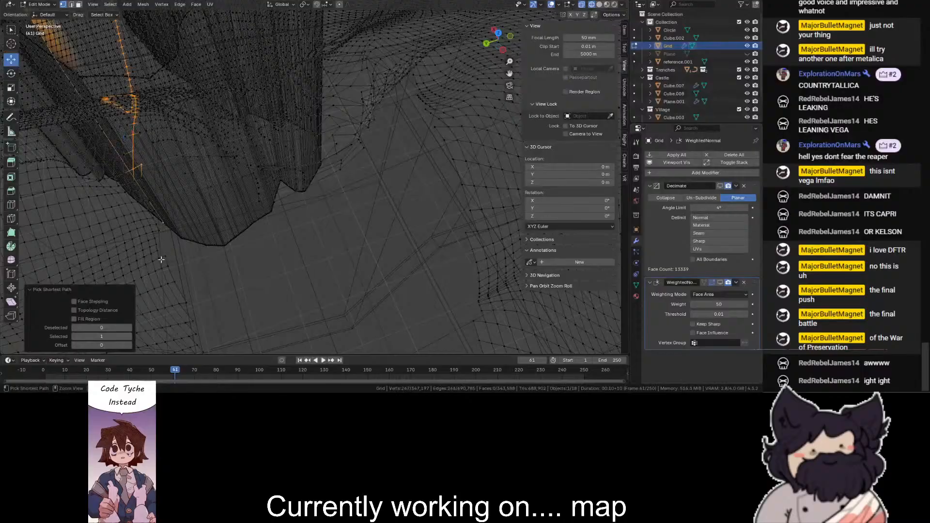
left_click(167, 241, "ctrl")
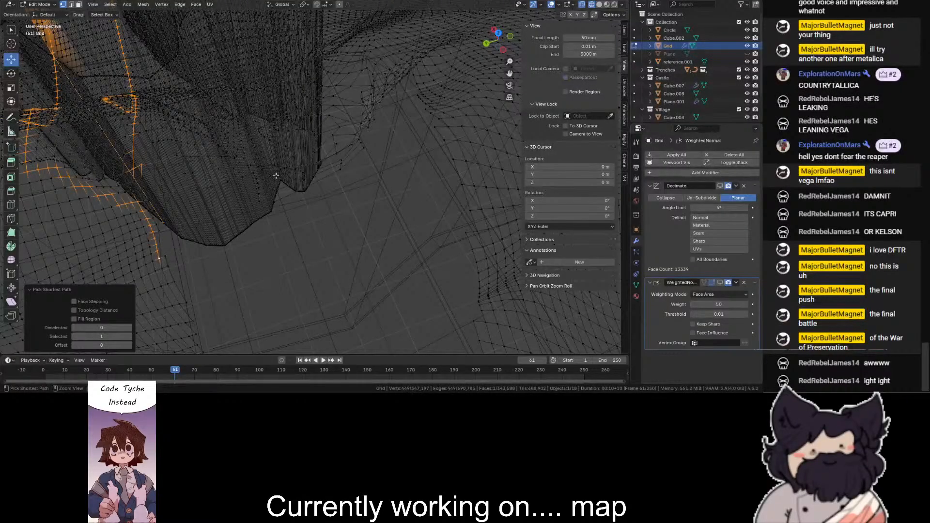
key("ctrl+z")
left_click(300, 193)
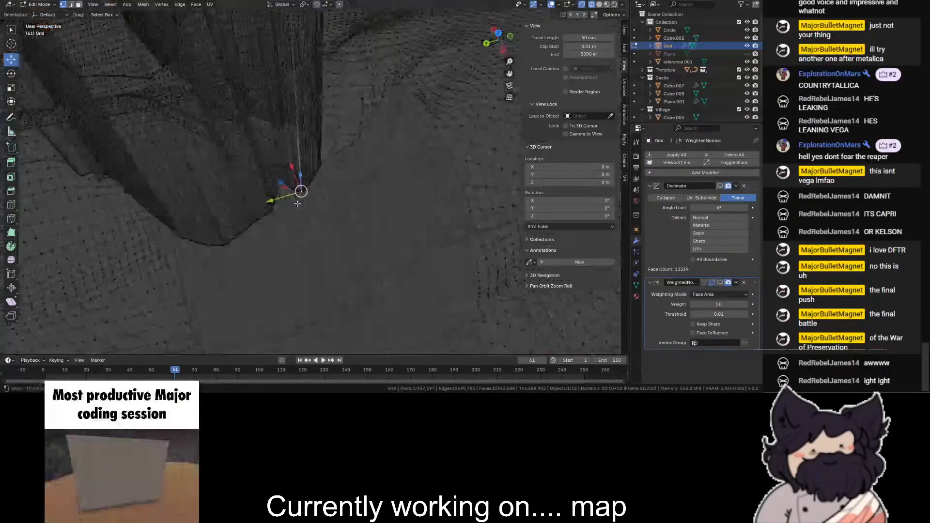
- Select the Grid's jagged border vertices beside the block as a shortest path starting from the corner at the outer wall
key("shift+z")
left_click(131, 147)
scroll(161, 209, "down", 1)
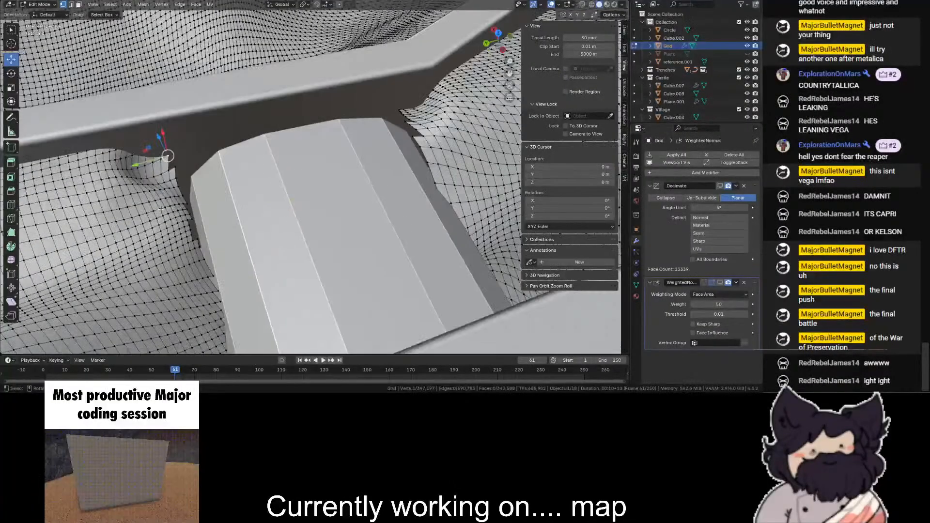
left_click(199, 241, "ctrl")
key("ctrl+z")
scroll(116, 174, "up", 3)
scroll(115, 175, "down", 1)
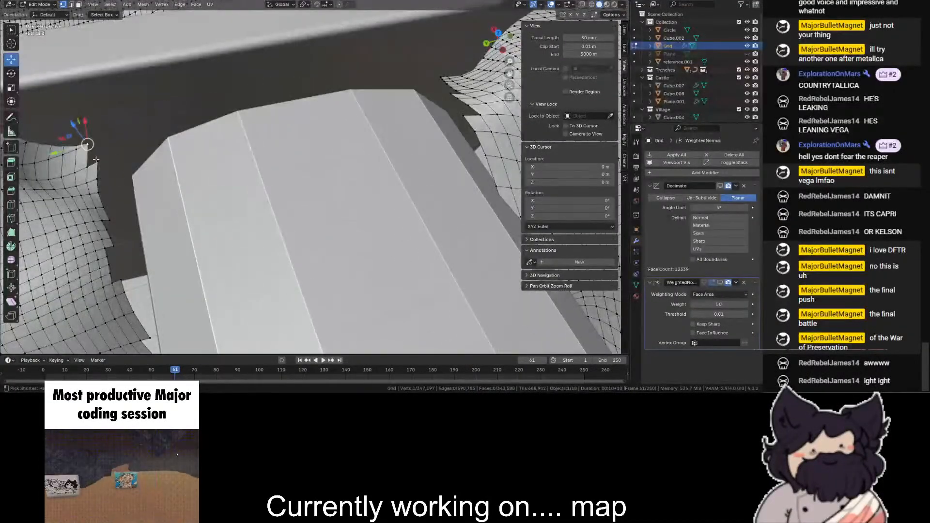
left_click(99, 163, "ctrl")
left_click(108, 218, "ctrl")
left_click(113, 246, "ctrl")
scroll(117, 261, "down", 1)
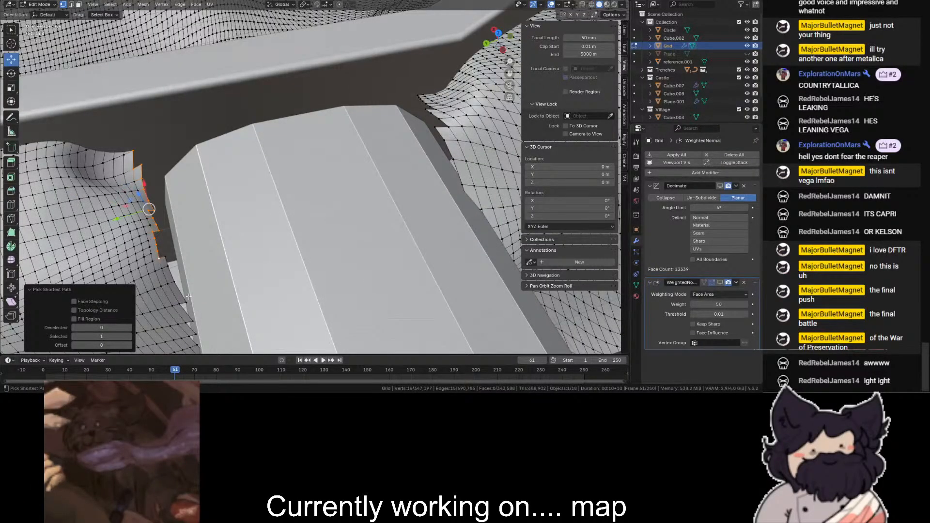
- Extend the shortest-path selection along the Grid's open border, following the block's side toward the opposite wall
left_click_drag(505, 71, 514, 12)
scroll(255, 181, "up", 3)
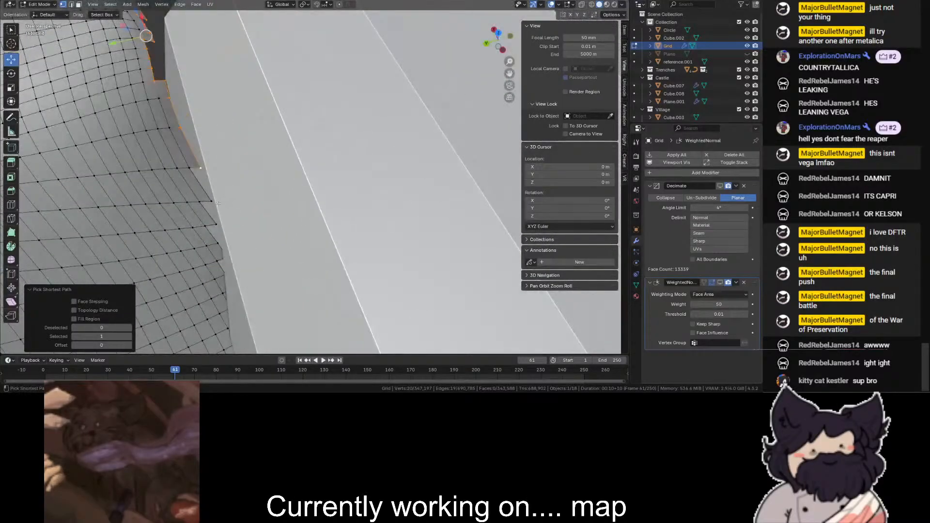
left_click(217, 227, "ctrl")
key("shift+z")
key("shift+z")
left_click(228, 256, "ctrl")
scroll(228, 255, "down", 3)
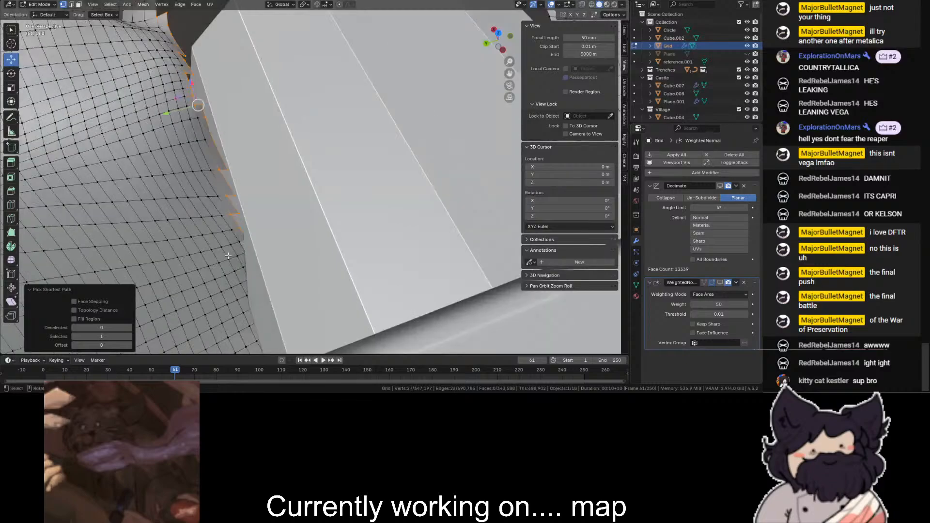
key("shift+z")
left_click(267, 304, "ctrl")
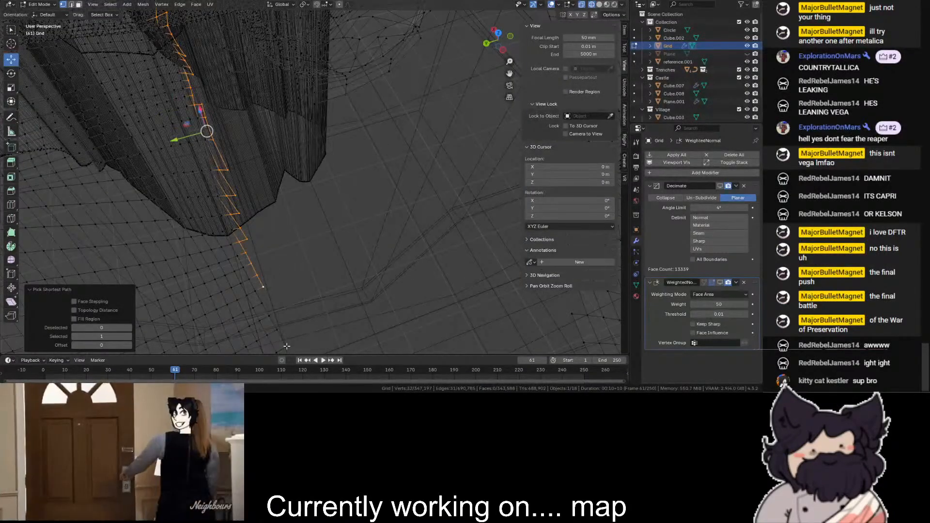
left_click(285, 343, "ctrl")
scroll(281, 310, "down", 2)
key("shift+z")
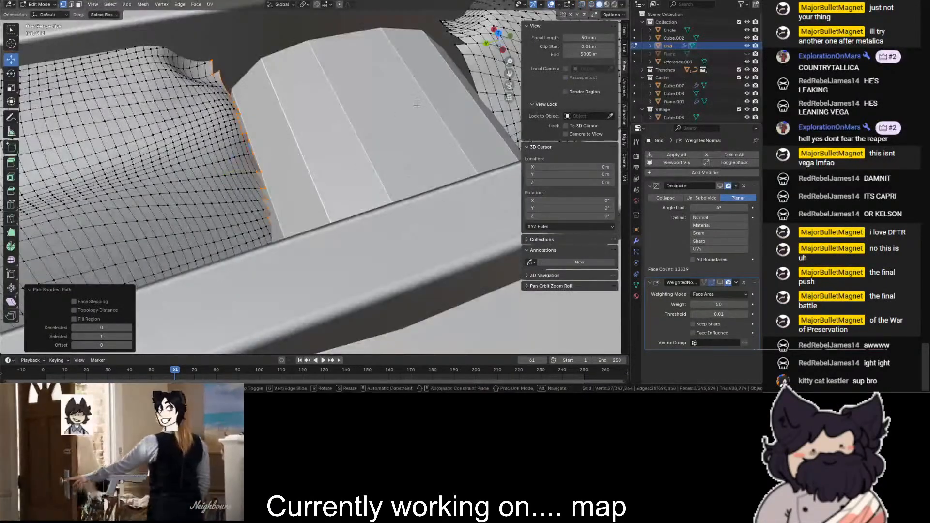
- Try extruding the selected border vertices in place, and undo the extrusion
key("e")
right_click(271, 152)
scroll(272, 151, "down", 2)
middle_click_drag(271, 152, 331, 199)
scroll(368, 233, "up", 1)
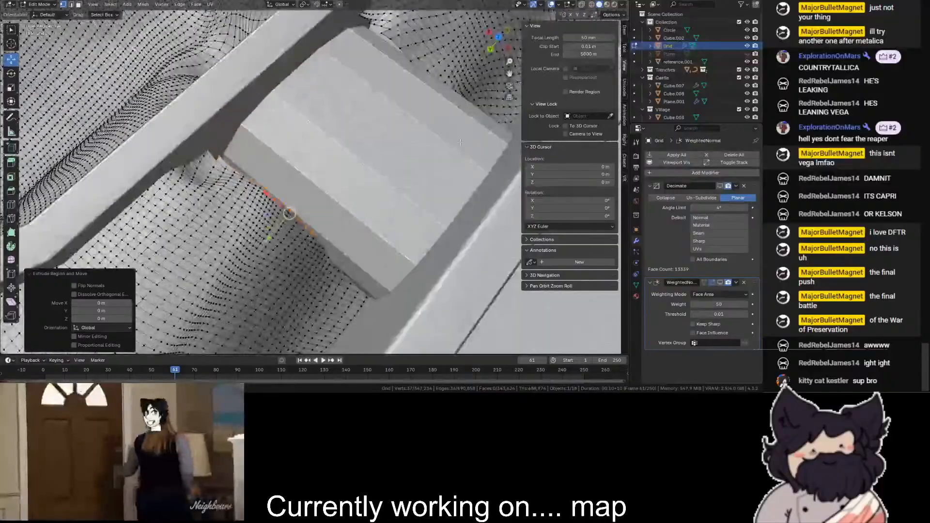
key("shift+z")
key("ctrl+z")
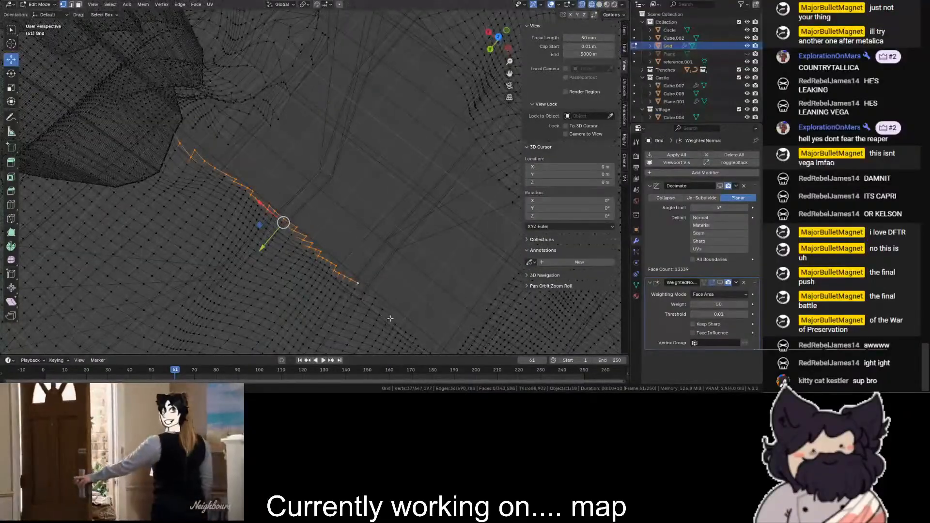
- Extend the border selection to the remaining Grid vertices at the far end of the block's side
left_click(389, 315, "ctrl")
key("ctrl+z")
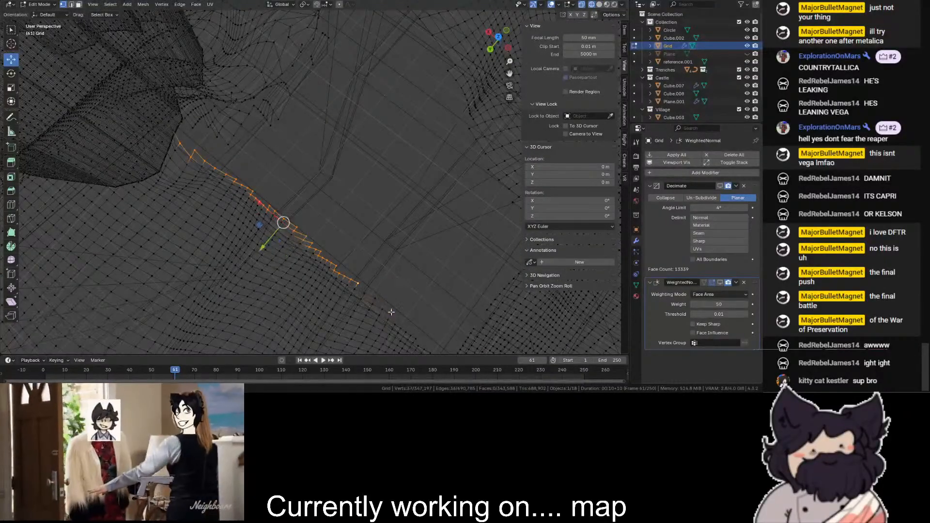
left_click(384, 304, "ctrl")
key("shift+z")
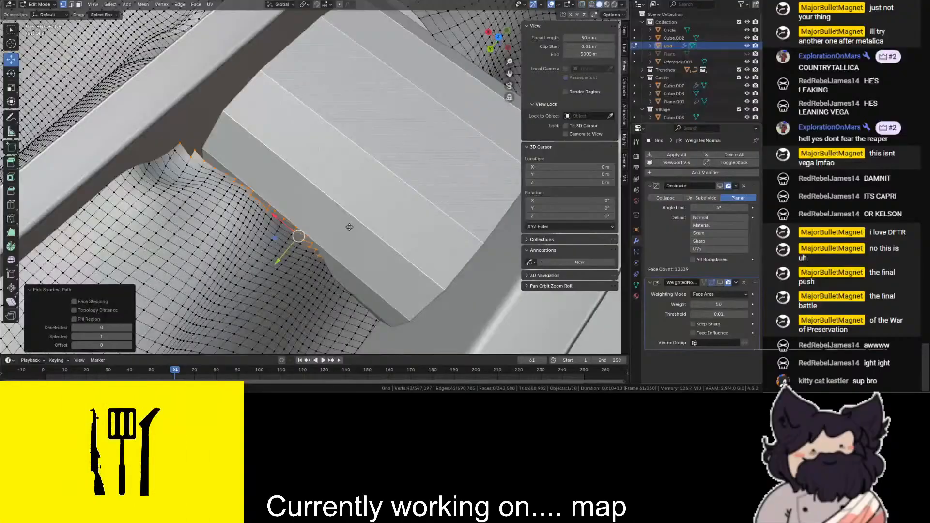
- Extrude the selected Grid border and move the new edge about -3.5 m along Y toward the block
key("e")
key("y")
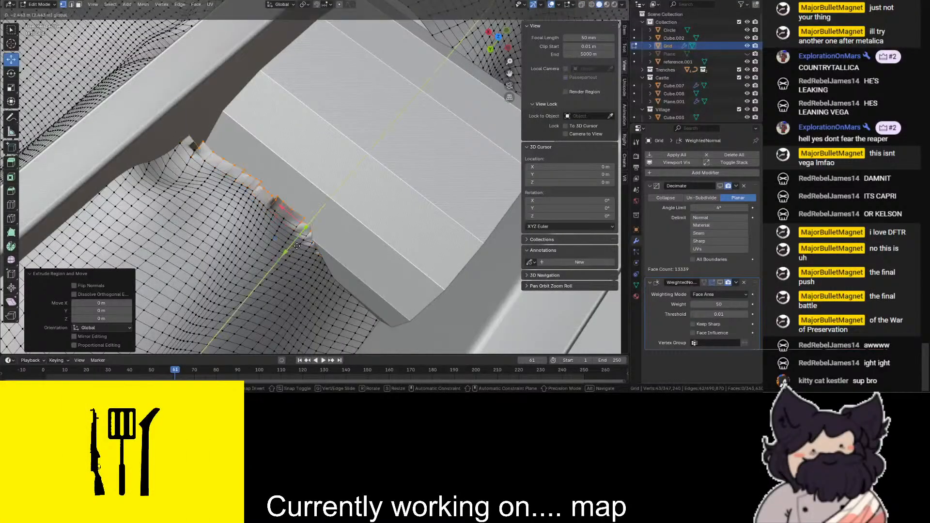
left_click(309, 224)
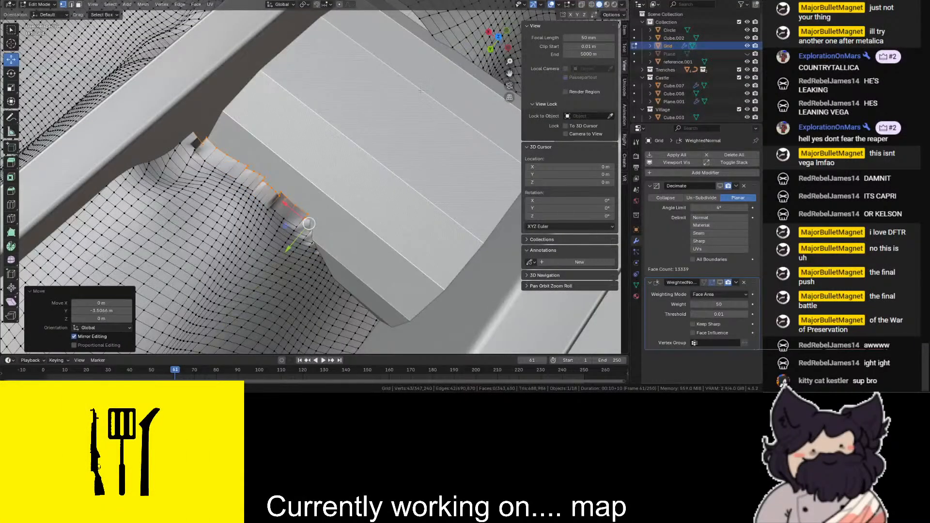
- Lower the extruded border edge about 9 m along Z so the terrain slopes down against the block
middle_click_drag(491, 39, 557, 15)
scroll(431, 99, "down", 2)
scroll(431, 100, "up", 5)
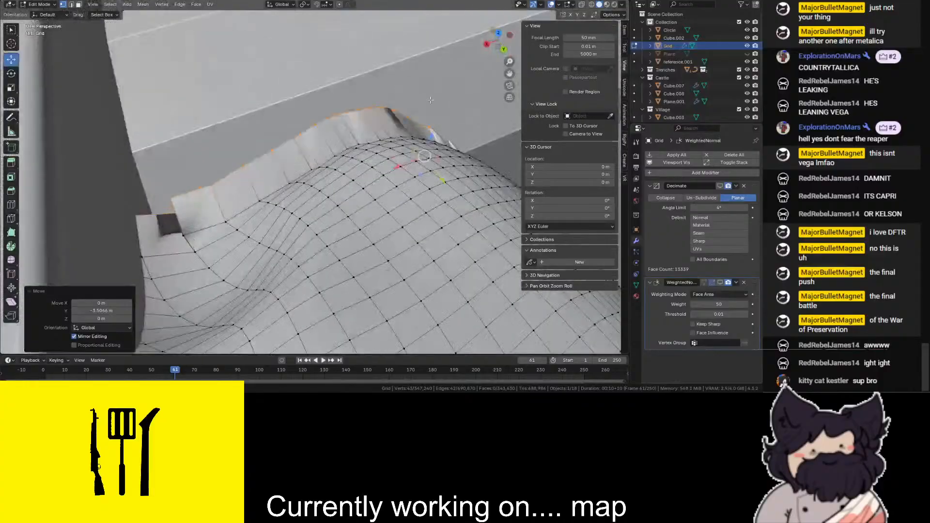
key("g")
key("z")
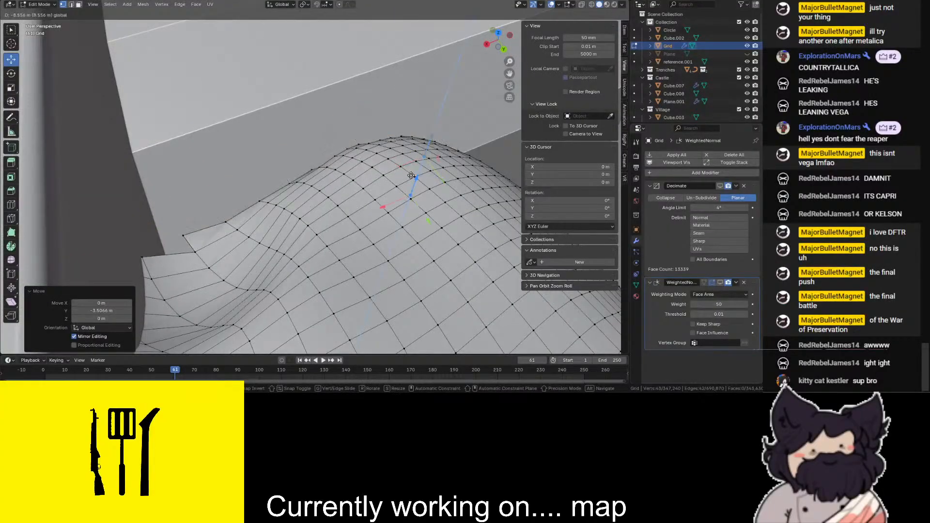
left_click(416, 152)
- Shift the lowered border edge about -0.99 m along Y into the block's side
middle_click_drag(416, 153, 423, 183)
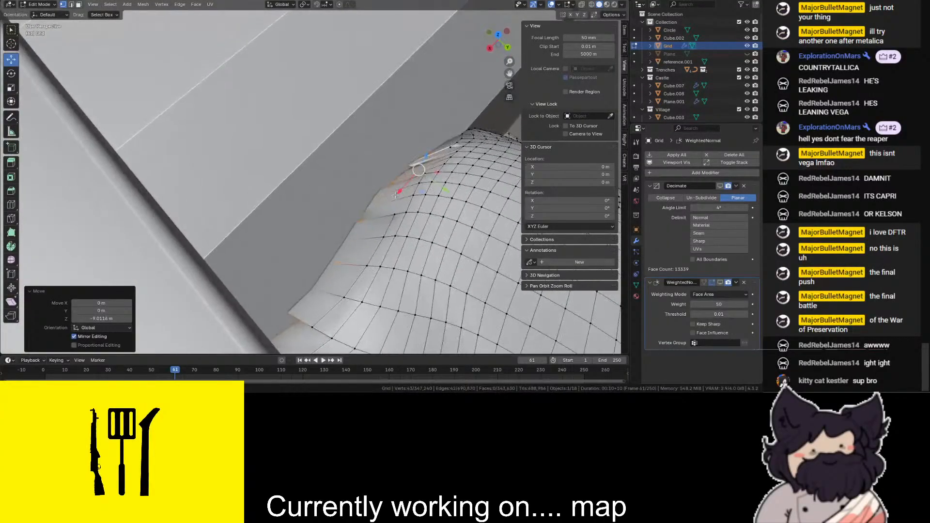
key("g")
key("y")
left_click(426, 156)
scroll(429, 88, "down", 4)
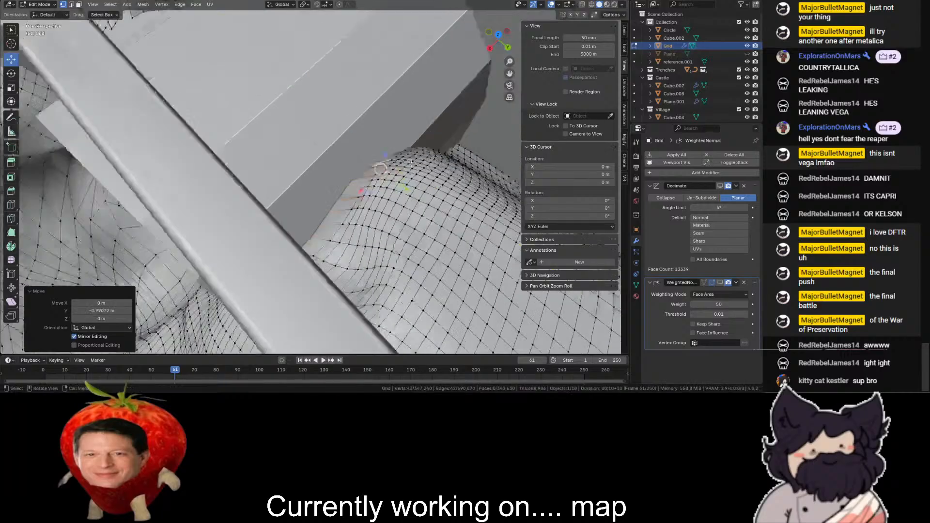
- Examine how the extended Grid border meets the block between the two walls, from several sides
left_click(429, 88)
middle_click_drag(430, 88, 356, 69)
key("shift+z")
left_click(422, 295)
key("shift+z")
scroll(420, 291, "down", 4)
left_click(443, 175)
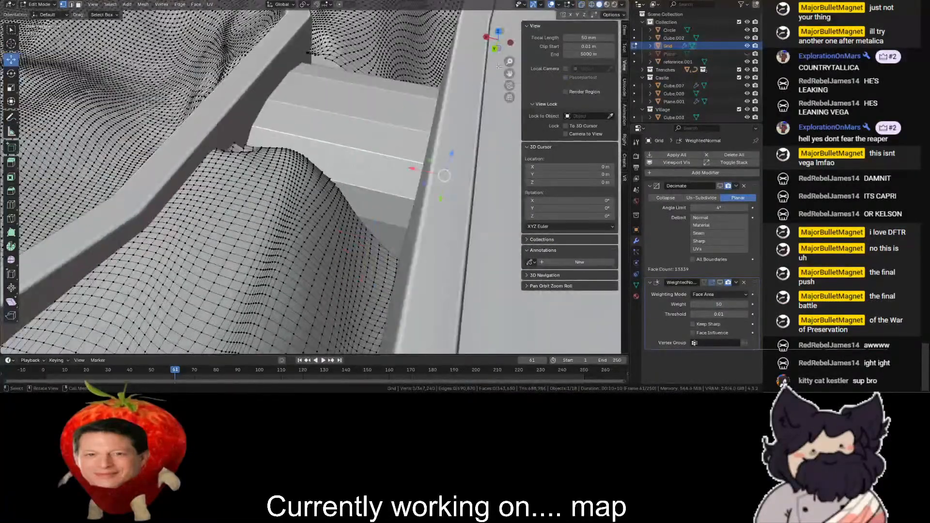
left_click_drag(498, 40, 481, 57)
middle_click_drag(442, 194, 310, 178)
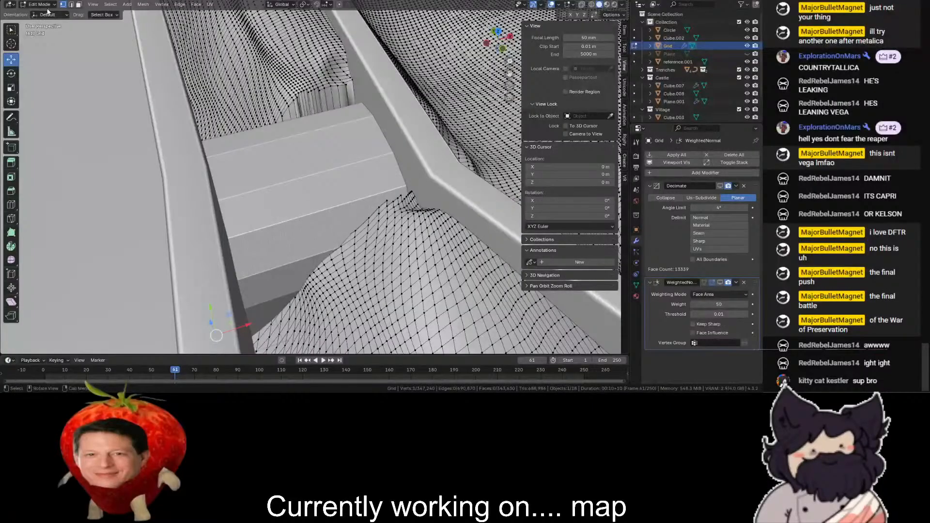
- Return the Grid to Object Mode and select the bevelled block, Cube.008
key("Tab")
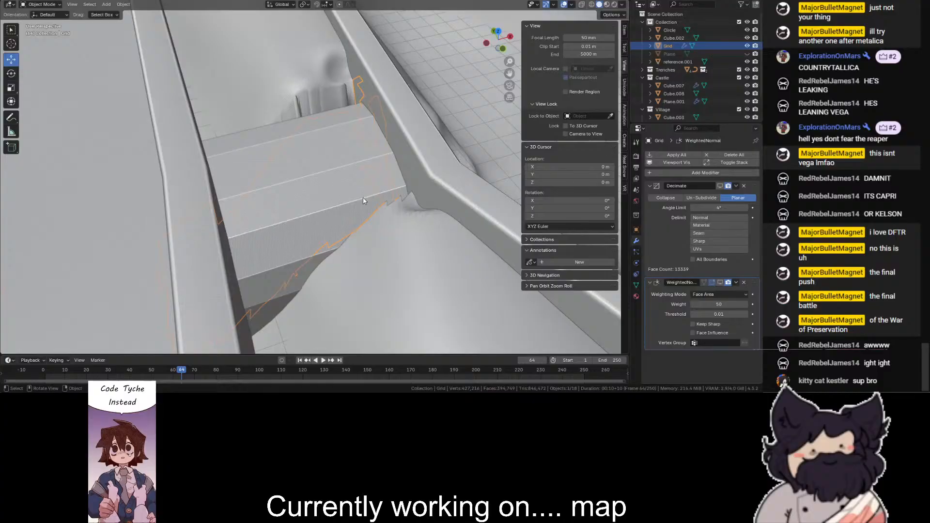
left_click(345, 173)
mouse_move(492, 49)
left_mouse_down()
mouse_move(456, 36)
mouse_move(499, 61)
left_mouse_up()
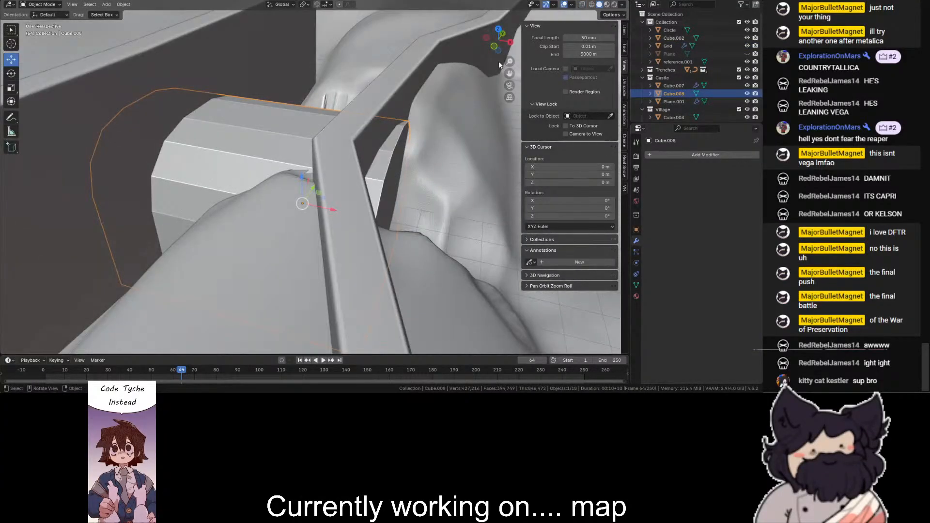
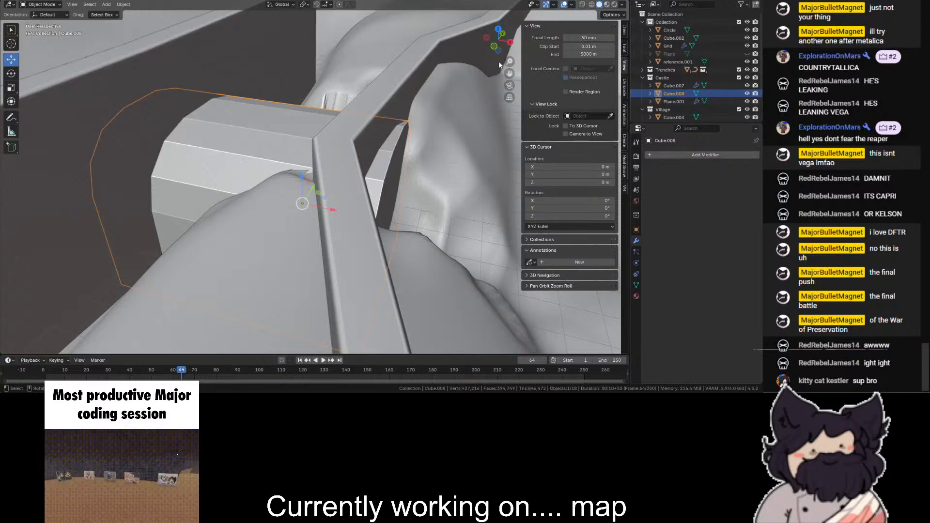
key("space")
key("space")
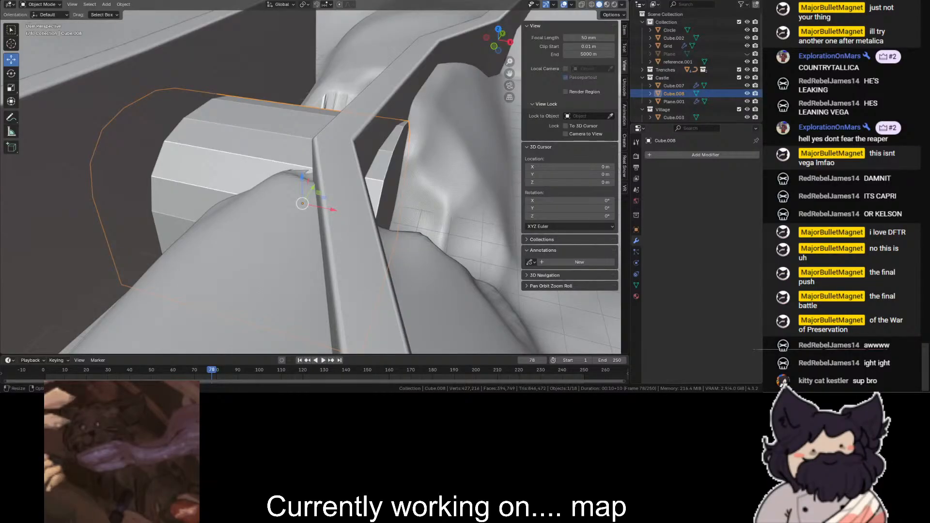
scroll(296, 144, "down", 5)
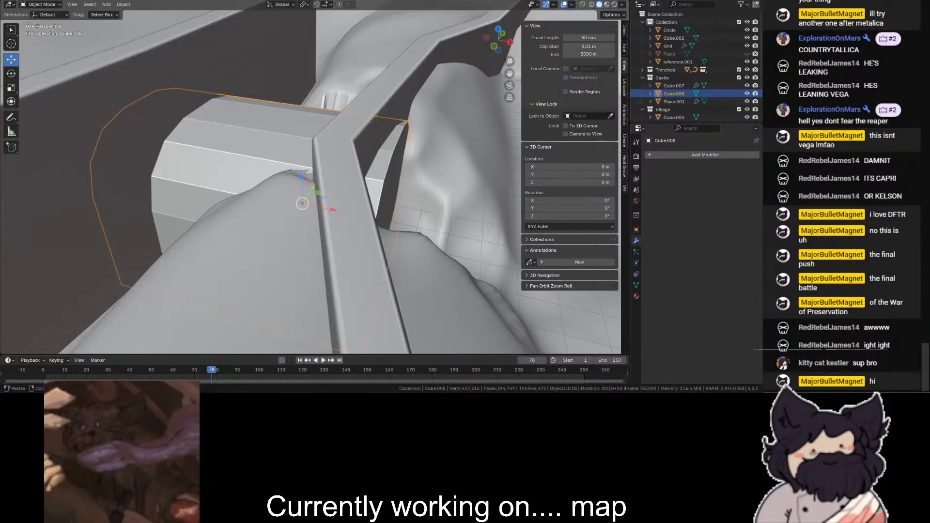
scroll(201, 59, "down", 5)
left_click(183, 50)
left_click(159, 46)
scroll(334, 145, "up", 5)
scroll(337, 146, "up", 3)
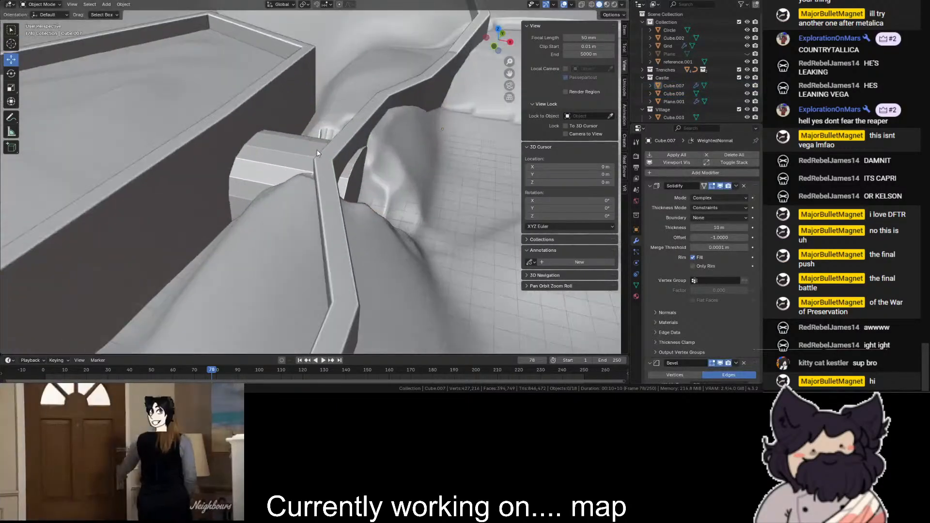
- Add a Bevel modifier to the tunnel block Cube.008
left_click(301, 145)
left_click(660, 156)
type("be")
key("Return")
scroll(347, 197, "up", 3)
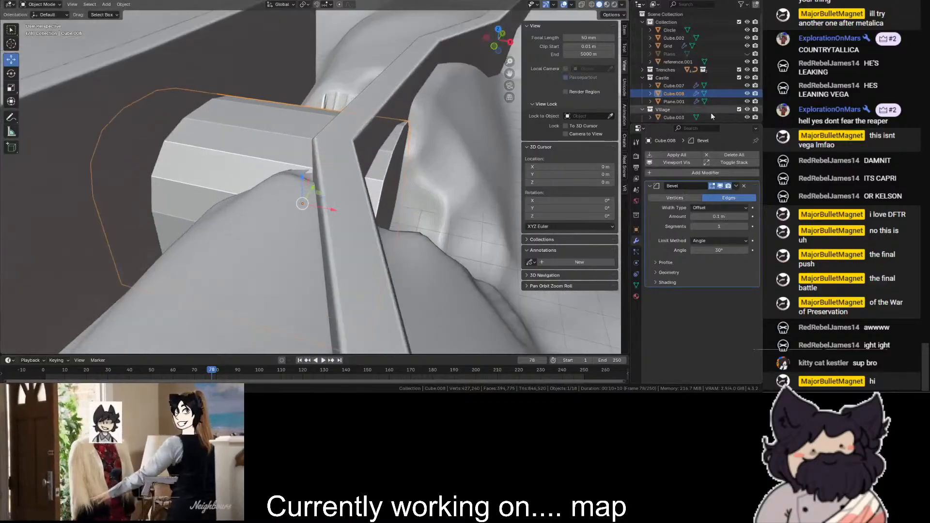
- Shade the tunnel block smooth and add a Weighted Normal modifier below its Bevel
middle_click_drag(373, 164, 305, 146)
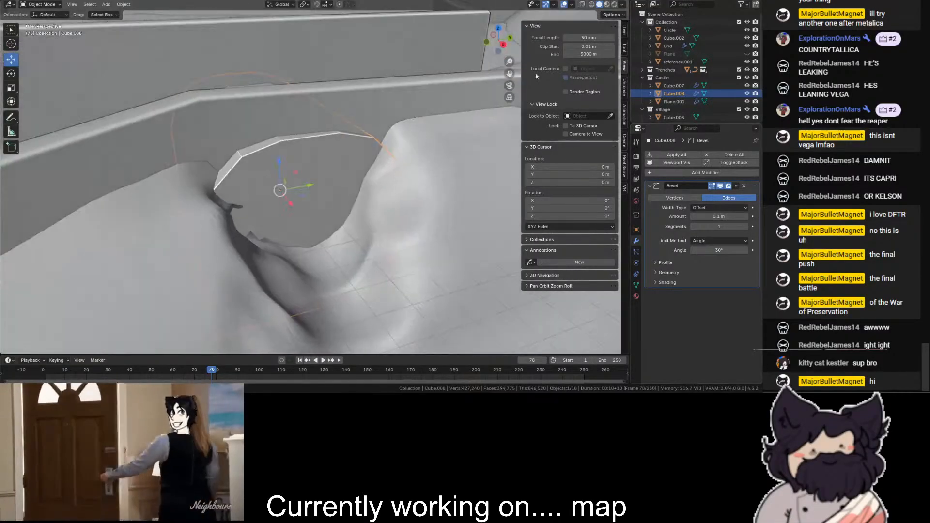
scroll(370, 130, "up", 3)
right_click(371, 173)
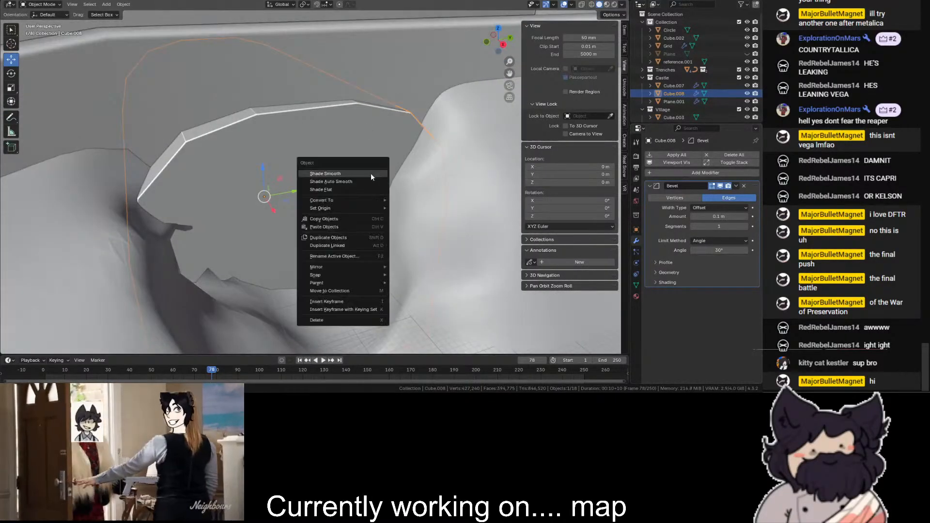
right_click(457, 166)
left_click(458, 166)
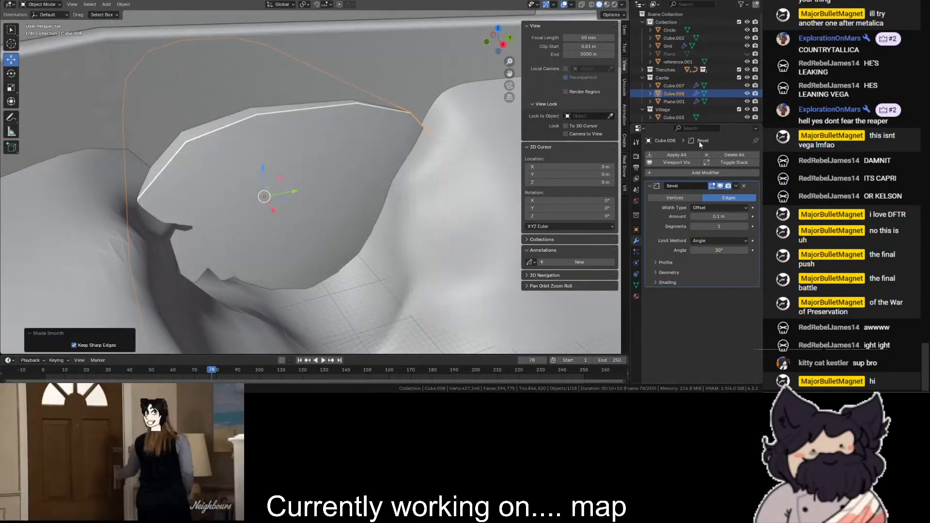
left_click(698, 172)
type("wei")
key("Return")
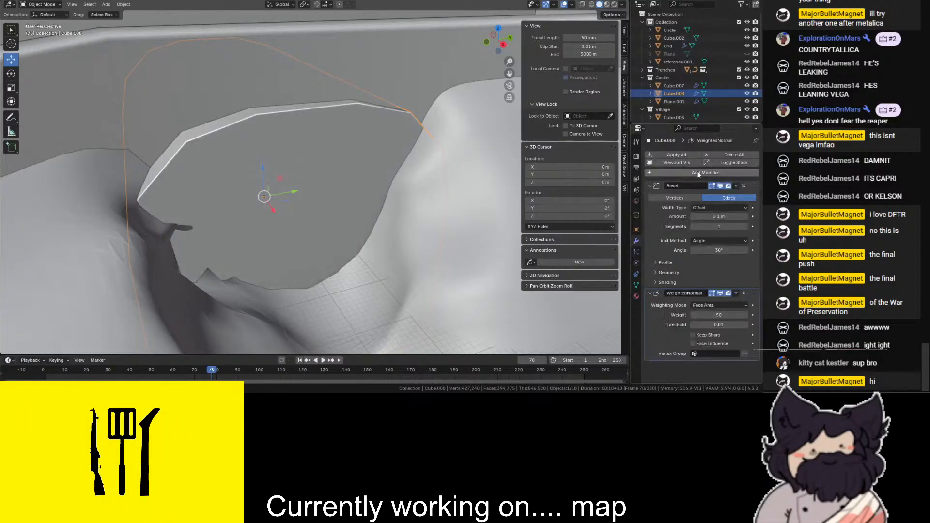
- Set the tunnel block's Bevel amount to 0.41 m and deselect the block
scroll(360, 139, "down", 9)
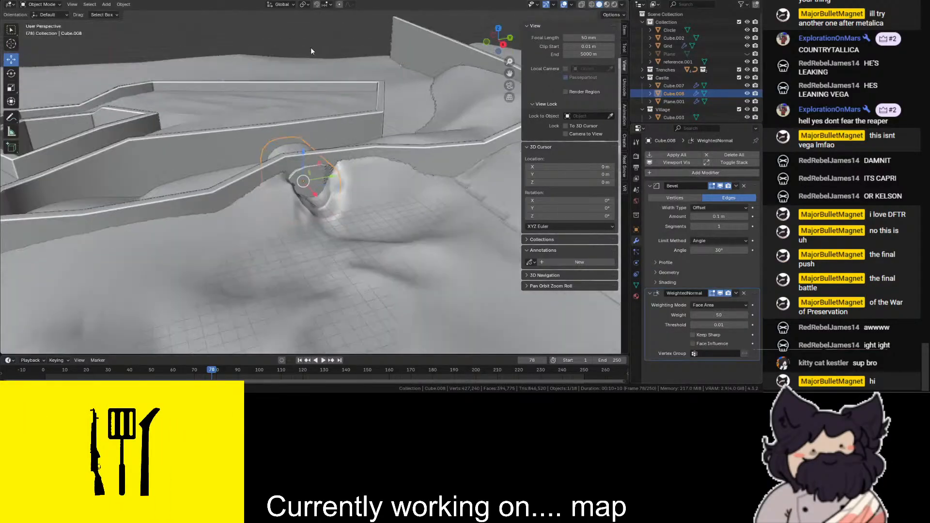
left_click(326, 51)
scroll(309, 49, "up", 11)
left_click(299, 170)
left_click_drag(716, 216, 737, 216)
scroll(316, 158, "down", 4)
scroll(316, 158, "down", 3)
left_click(290, 34)
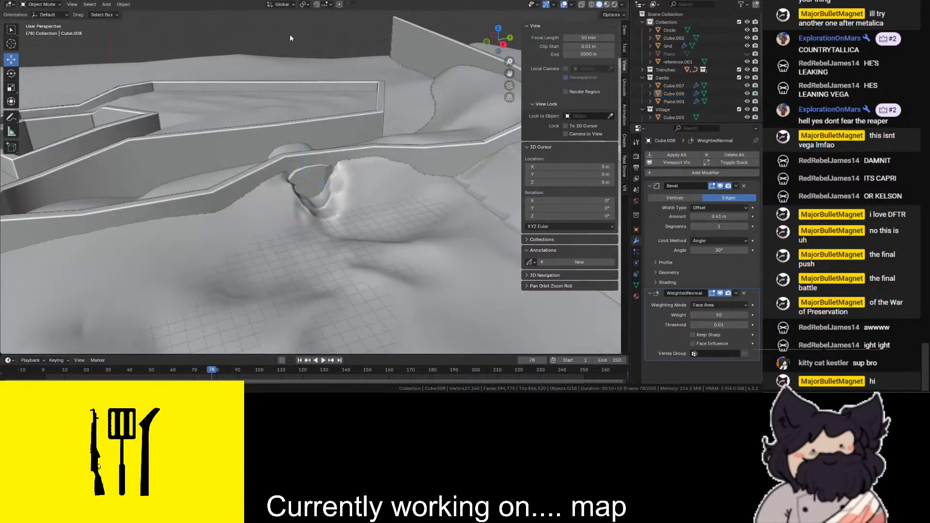
- Sculpt the Grid terrain at its edge beside the tunnel block's face, and return the Grid to Object Mode
scroll(212, 263, "up", 3)
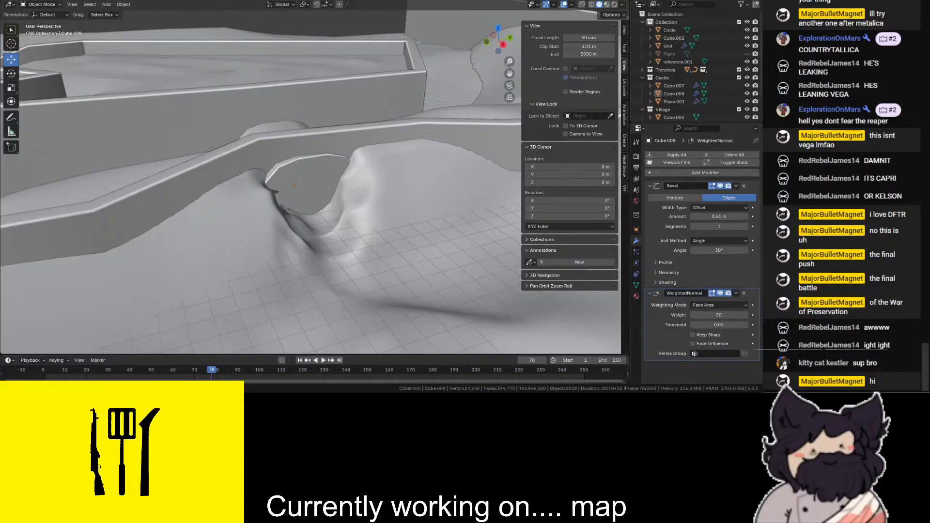
scroll(316, 213, "up", 3)
left_click(316, 212)
scroll(315, 212, "up", 4)
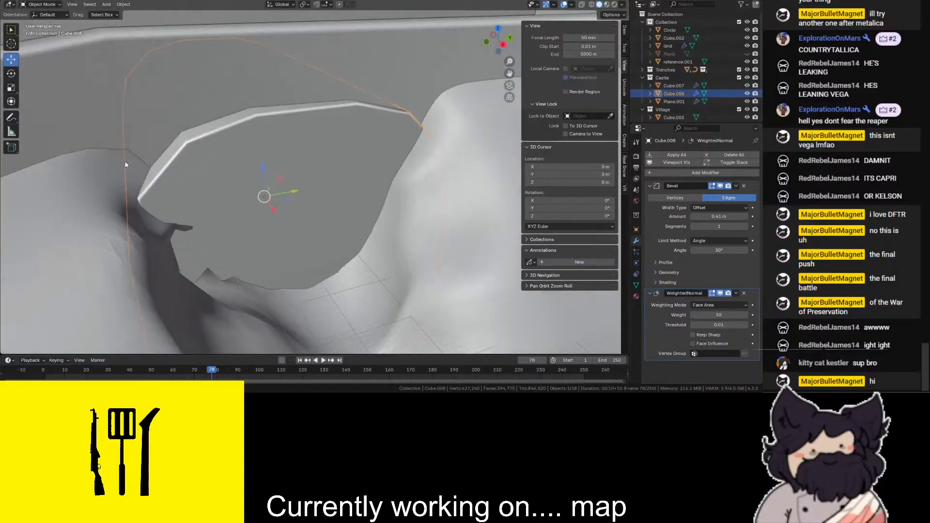
left_click(123, 221)
left_click(41, 4)
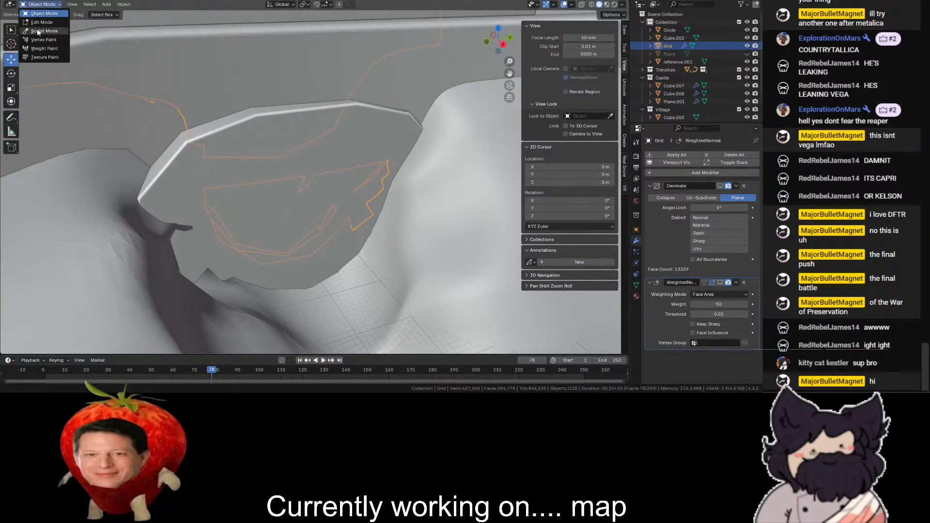
left_click(37, 28)
left_click_drag(165, 247, 191, 215)
scroll(191, 216, "down", 3)
left_click(41, 5)
left_click(37, 14)
scroll(118, 25, "down", 6)
left_click(119, 24)
- Add a cylinder with 16 vertices to the Castle collection
scroll(119, 25, "up", 2)
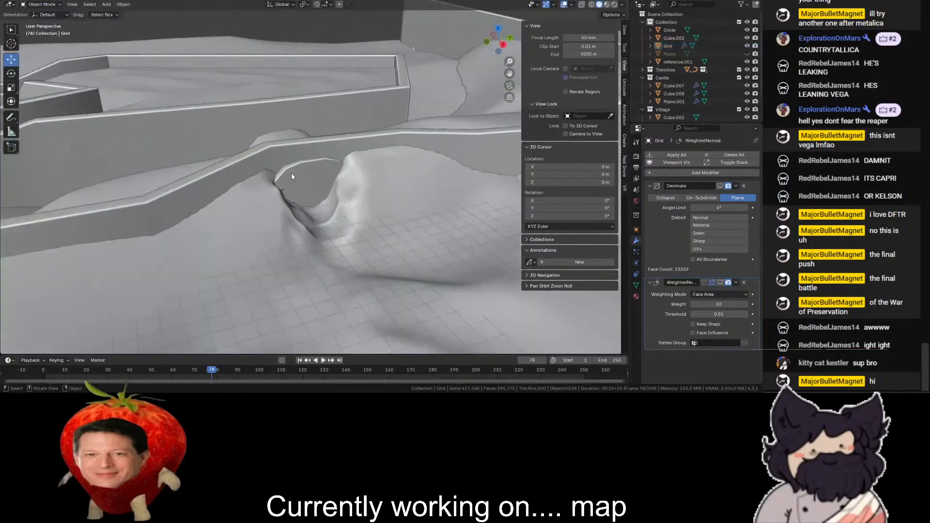
left_click(292, 173)
scroll(242, 77, "down", 3)
left_click(669, 76)
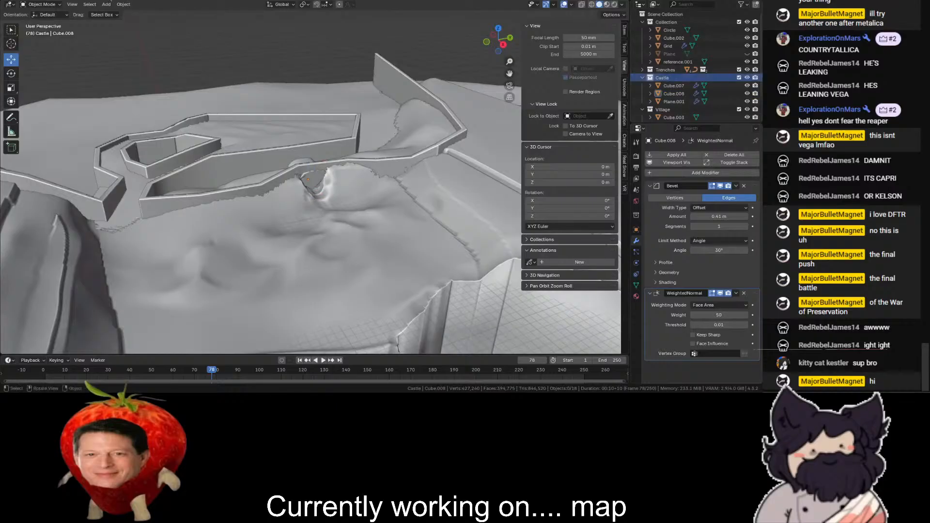
left_click(107, 5)
mouse_move(118, 13)
left_click(194, 54)
scroll(289, 172, "up", 4)
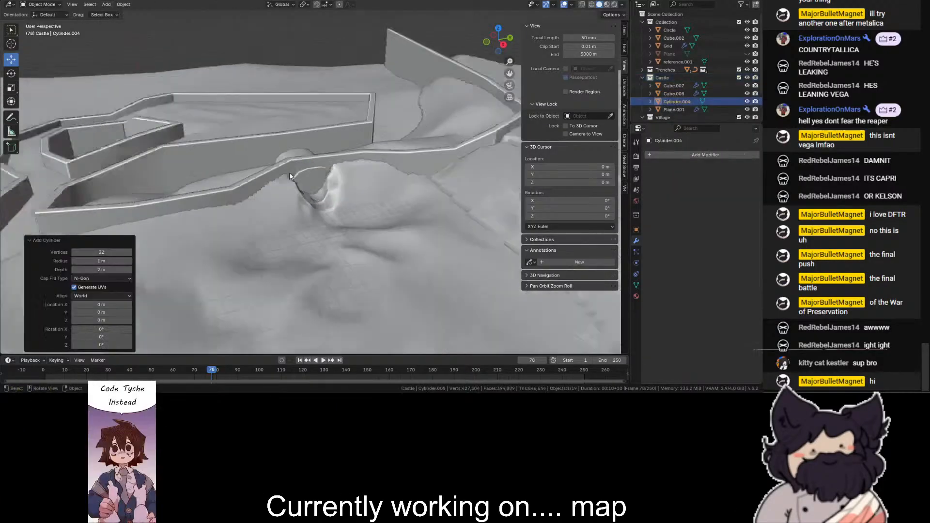
left_click(97, 253)
type("16")
key("Return")
- Move the cylinder 210 m along Y and 10 m up along Z in the right view to align with the tunnel block
scroll(165, 192, "down", 10)
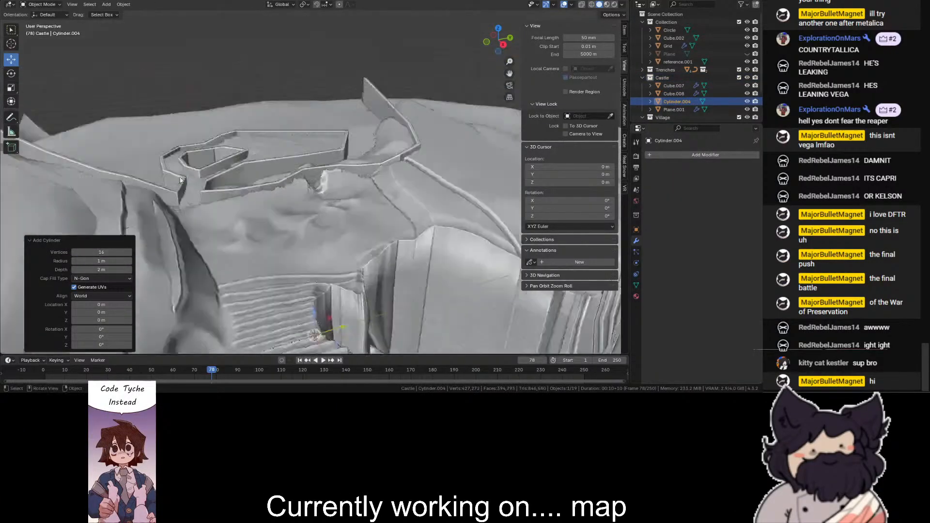
scroll(352, 173, "up", 6)
key("KP_3")
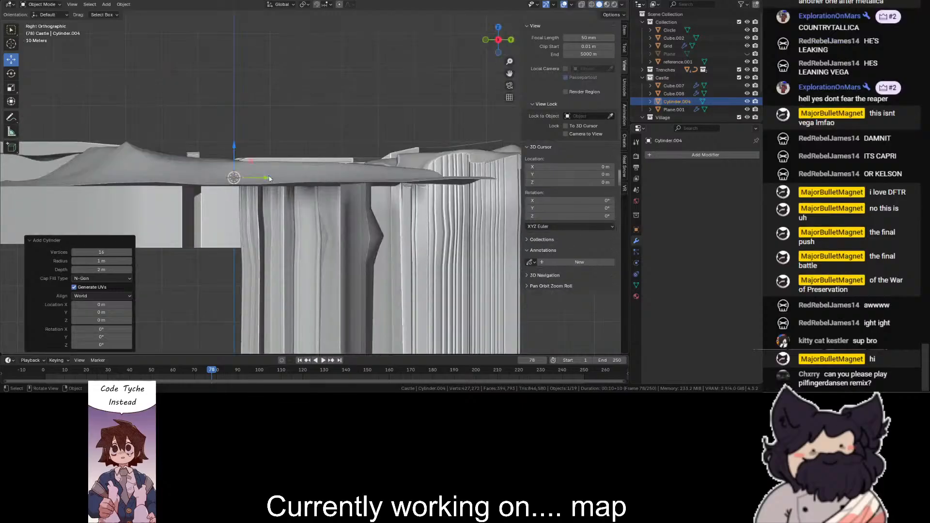
key("shift+z")
key("g")
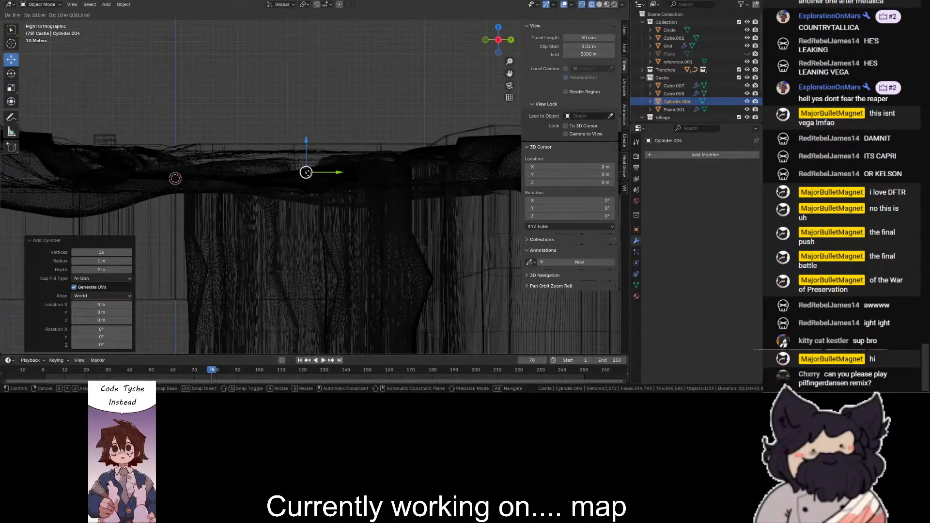
left_click(308, 175)
scroll(309, 174, "up", 4)
left_click_drag(502, 48, 517, 67)
key("shift+z")
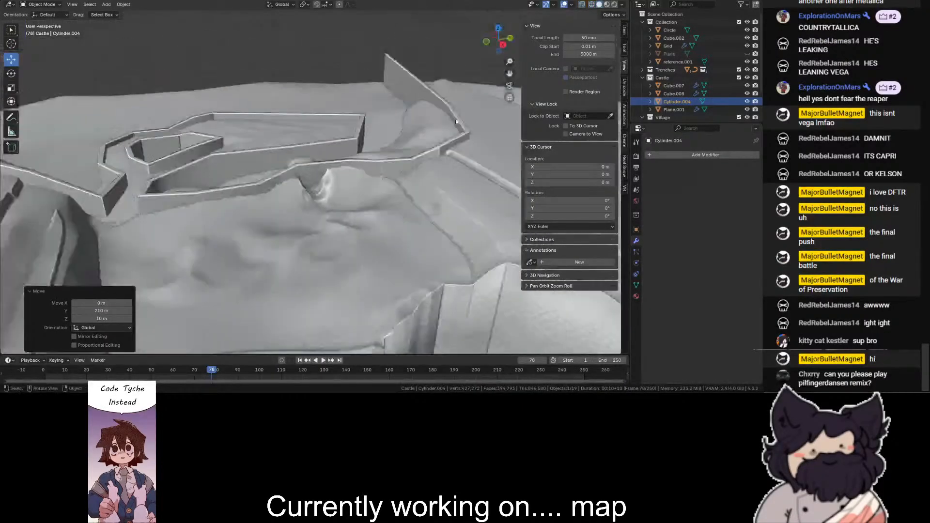
- Move the cylinder -500 m along X to just in front of the tunnel block's face
left_click(498, 29)
scroll(491, 165, "down", 3)
left_click_drag(448, 179, 343, 180, "ctrl")
scroll(343, 180, "up", 8)
middle_click_drag(343, 180, 40, 61)
scroll(40, 61, "up", 8)
scroll(19, 73, "down", 4)
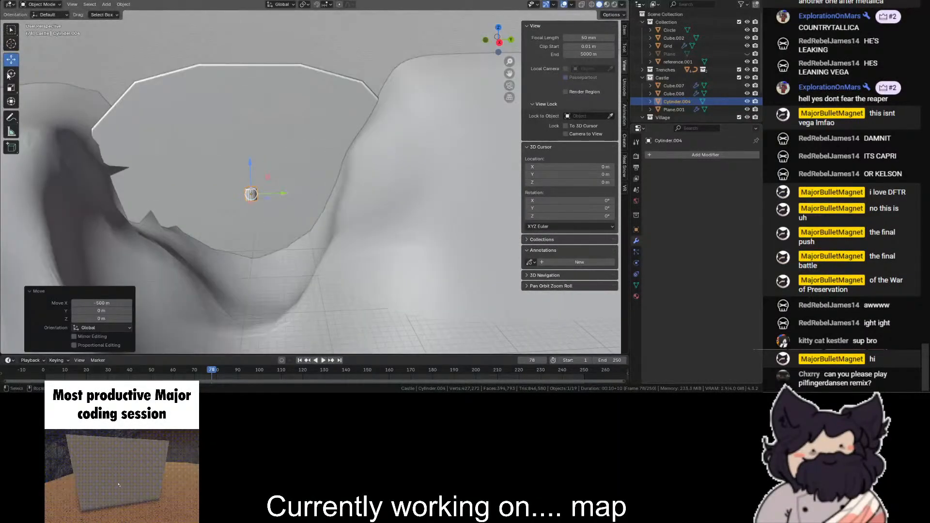
- Rotate the cylinder 90° about the global Y axis so that it points into the tunnel block
left_click(11, 74)
key("r")
key("y")
key("1")
key("8")
key("0")
key("Return")
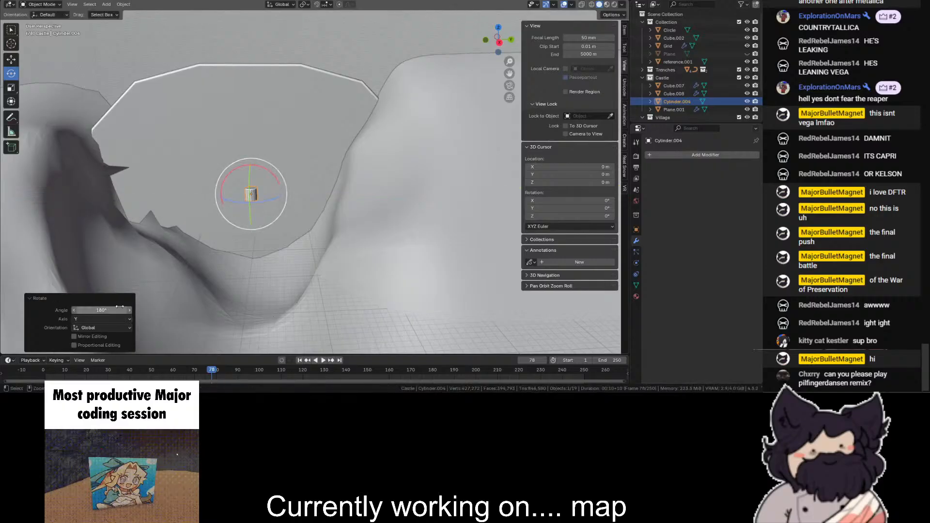
left_click(107, 309)
type("\\")
key("Return")
left_click(107, 308)
type("90")
key("Return")
- Scale up the cylinder's mesh in Edit Mode, finishing with a factor of 1.4, and push it along X into the block's face
scroll(314, 177, "up", 6)
scroll(314, 178, "down", 2)
left_click(31, 4)
left_click(44, 33)
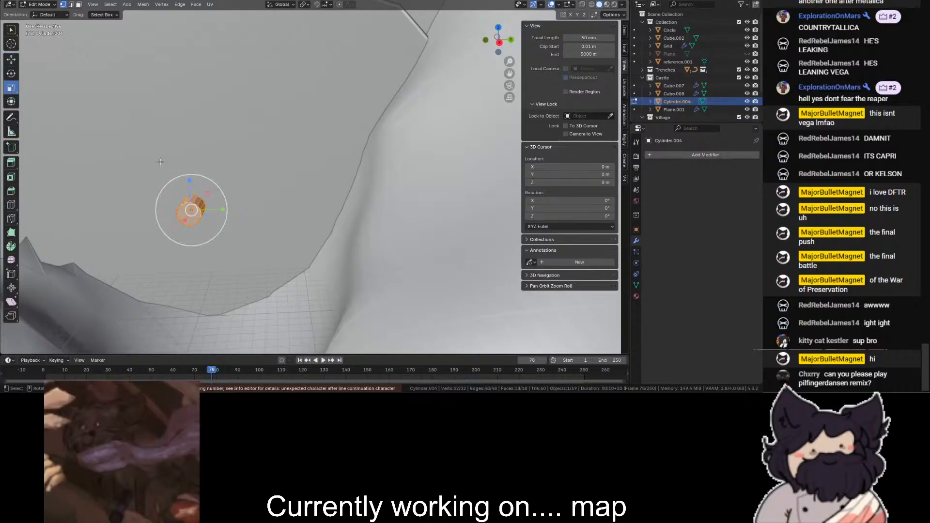
left_click_drag(201, 174, 434, 26, "ctrl")
scroll(457, 16, "down", 8)
middle_click_drag(457, 16, 471, 45)
scroll(471, 45, "up", 3)
left_click_drag(324, 167, 330, 154, "ctrl")
middle_click_drag(331, 154, 349, 148)
scroll(350, 149, "up", 3)
left_click(11, 60)
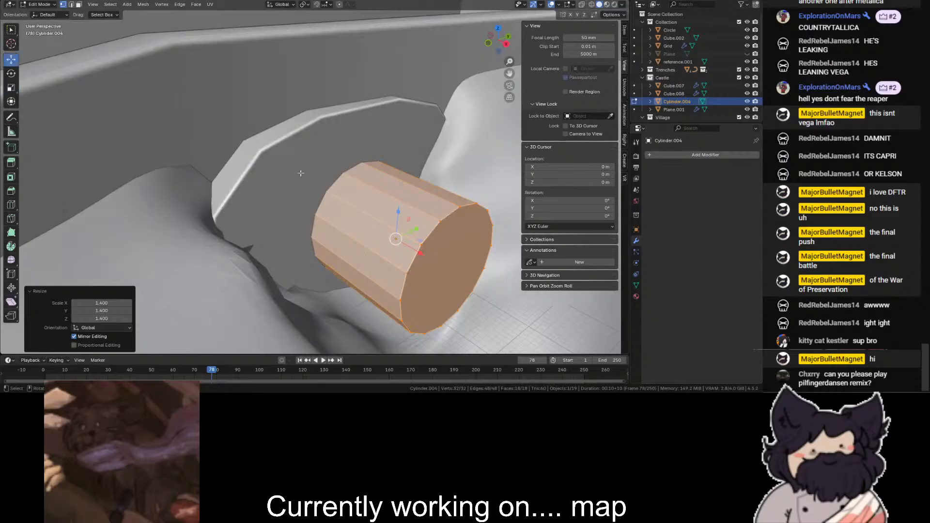
left_click_drag(423, 253, 257, 123)
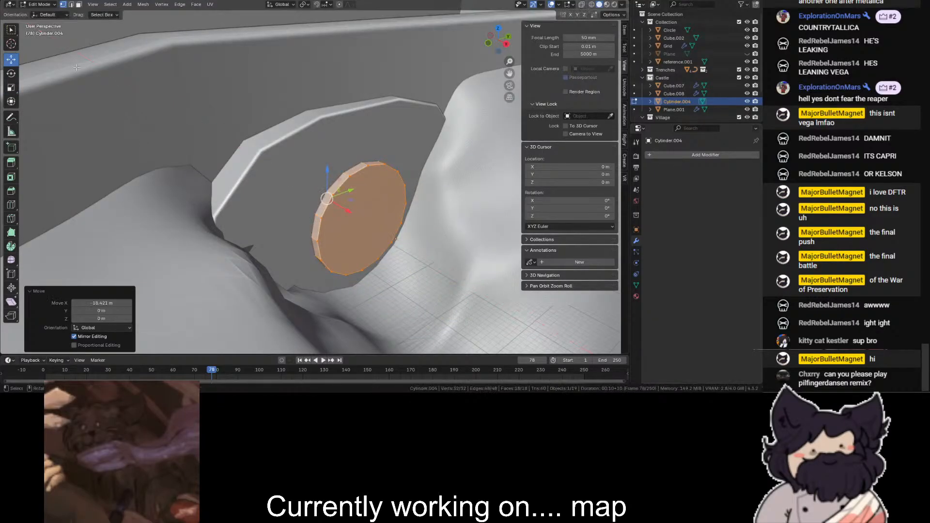
- Extend the cylinder's inner end -100 m along X so that it runs through the whole tunnel block
key("alt+z")
left_click_drag(201, 91, 308, 244)
left_click_drag(494, 41, 504, 40)
mouse_move(229, 108)
left_mouse_down()
mouse_move(297, 156)
mouse_move(351, 218)
mouse_move(147, 208)
left_mouse_up()
key("shift+z")
key("KP_7")
key("shift+z")
scroll(392, 151, "down", 3)
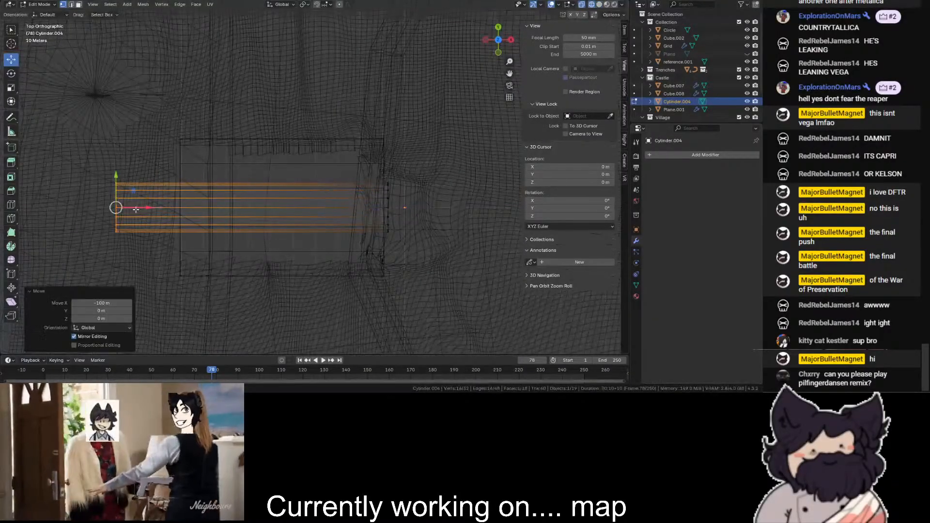
left_click(442, 82)
key("shift+z")
left_click_drag(505, 47, 484, 41)
key("shift+z")
key("shift+z")
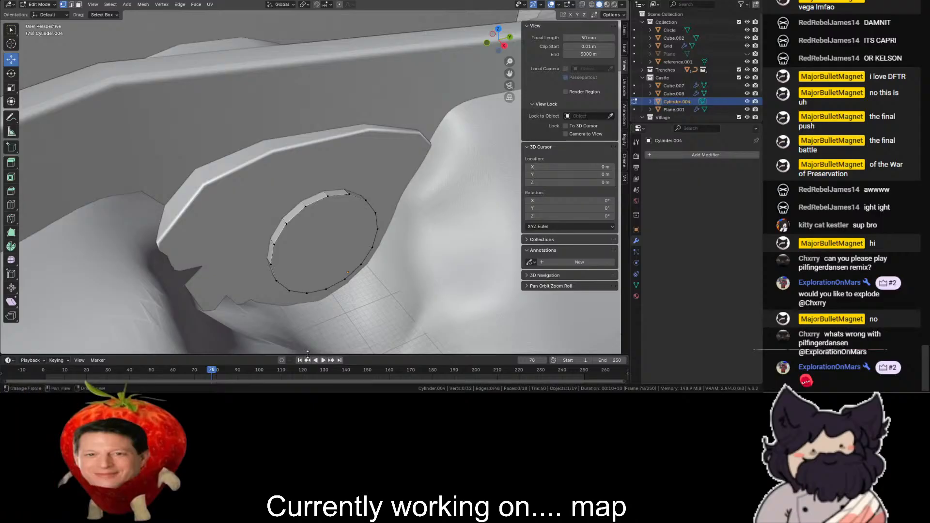
- Scale the whole cylinder mesh up by a factor of about 1.1
scroll(407, 208, "up", 1)
scroll(407, 208, "down", 5)
middle_click_drag(408, 209, 392, 190)
scroll(393, 189, "up", 4)
key("grave")
key("a")
key("s")
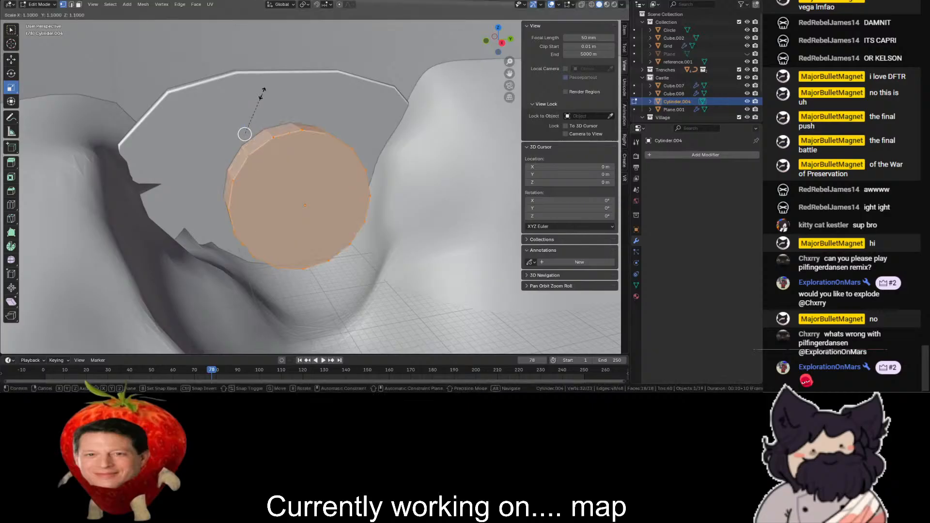
left_click(244, 134)
middle_click_drag(244, 134, 233, 141)
key("shift+z")
left_click_drag(232, 142, 228, 140, "ctrl")
key("shift+z")
left_click(405, 193)
scroll(339, 131, "up", 3)
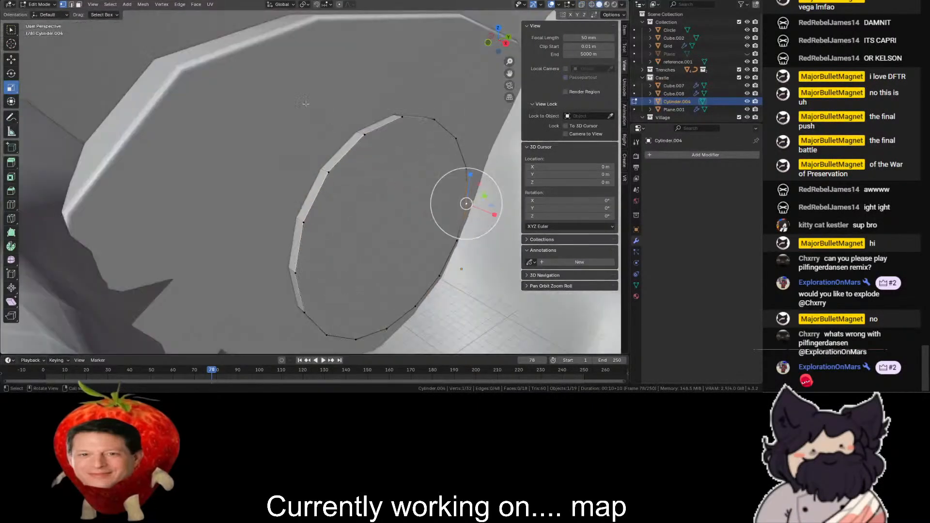
- Return to Object Mode, paste a copy of the cylinder in place and shade the original Cylinder.004 smooth
left_click(40, 4)
left_click(44, 15)
key("ctrl+c")
key("ctrl+v")
right_click(352, 189)
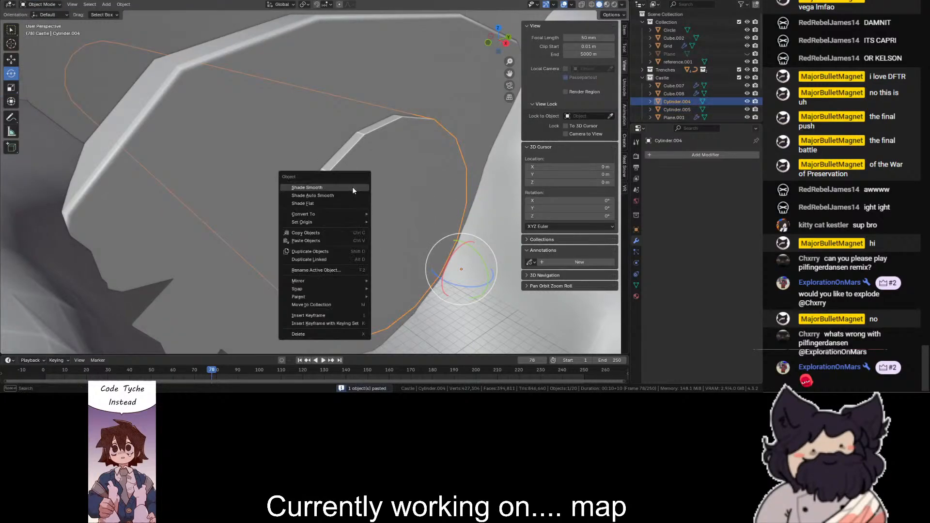
left_click(353, 187)
- Add a Boolean Difference modifier at the top of the tunnel block's modifier stack, using Cylinder.004 as the cutting object
left_click(315, 132)
left_click(691, 174)
type("bo")
key("Return")
left_click_drag(753, 369, 748, 189)
left_click(743, 218)
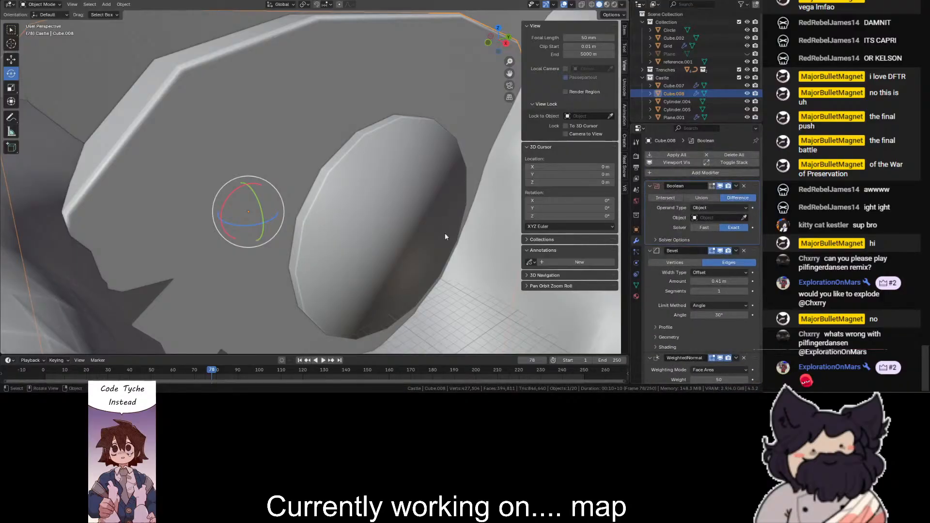
left_click(401, 213)
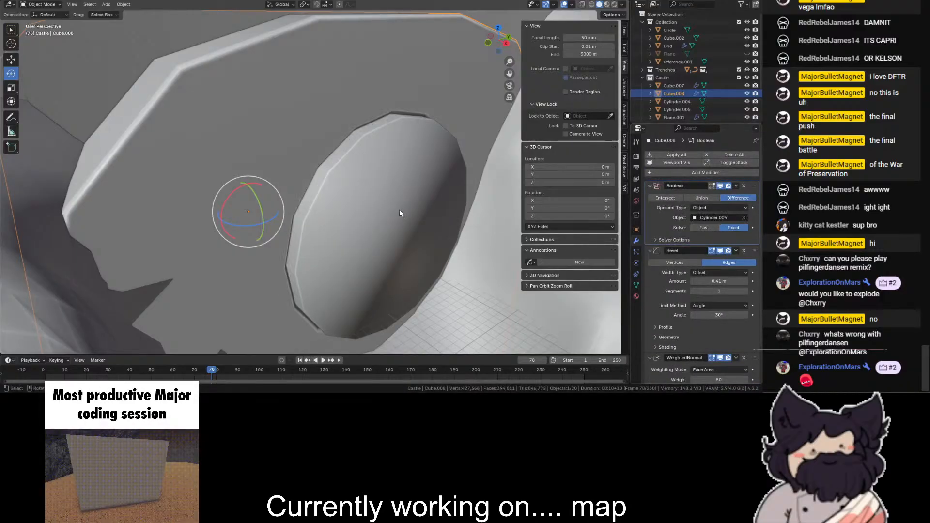
- Hide the cutter Cylinder.004 and select the duplicate, Cylinder.005
left_click(400, 213)
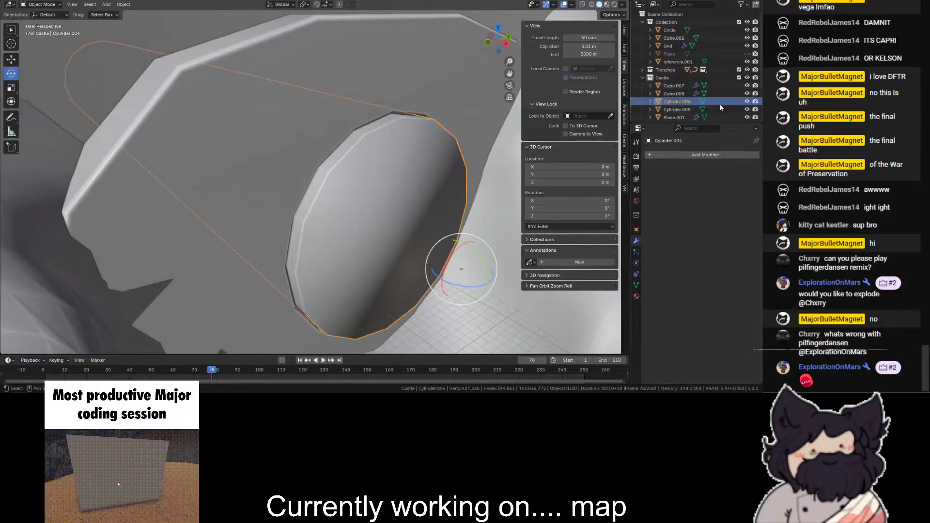
left_click(339, 146)
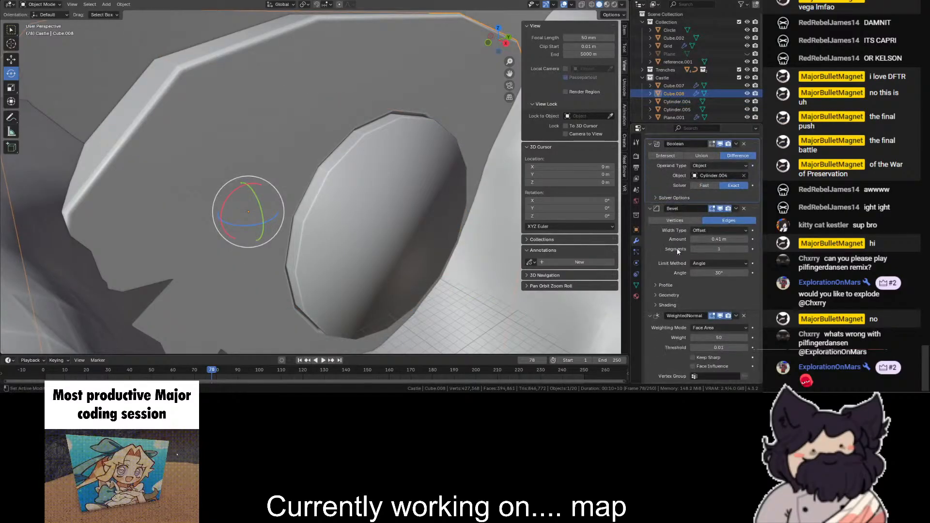
left_click(748, 101)
left_click(406, 196)
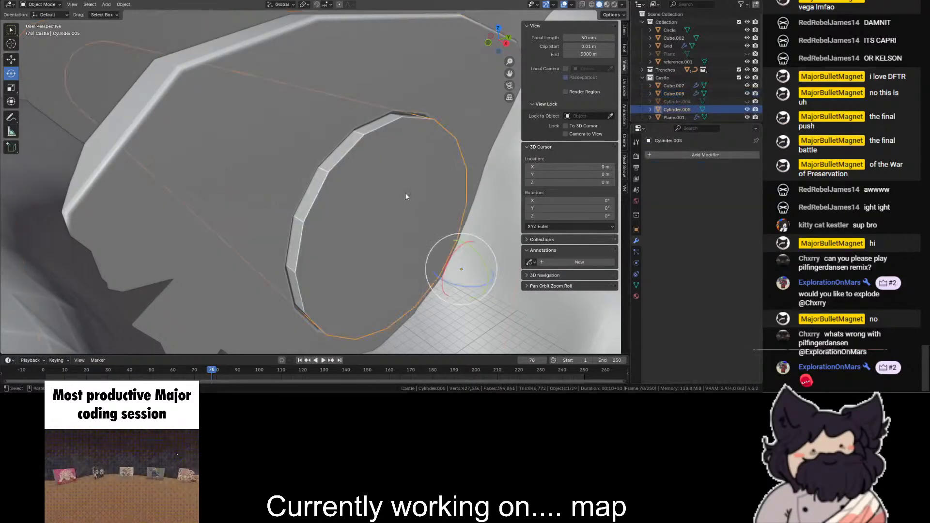
- Show Cylinder.004, try auto smooth shading on it, set it back to plain smooth shading and hide it again
left_click(747, 101)
left_click(703, 110)
left_click(672, 102)
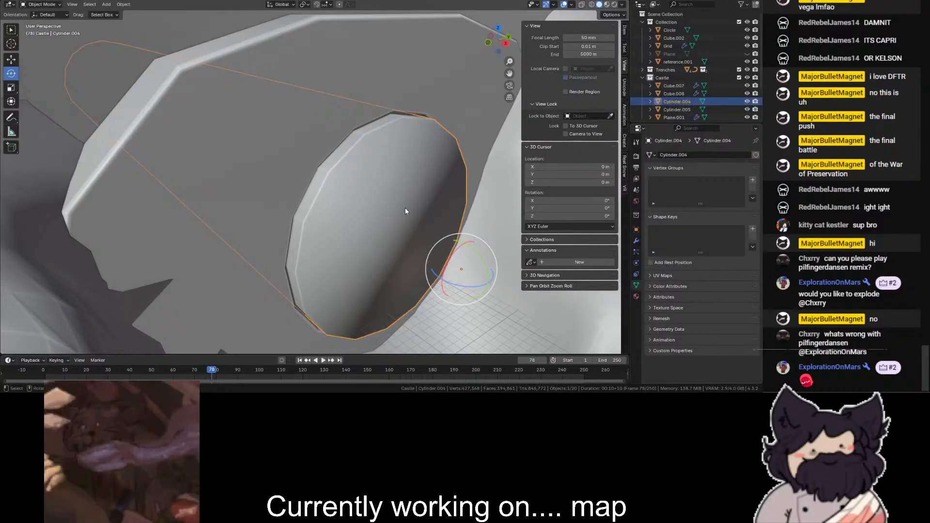
right_click(399, 216)
left_click(398, 220)
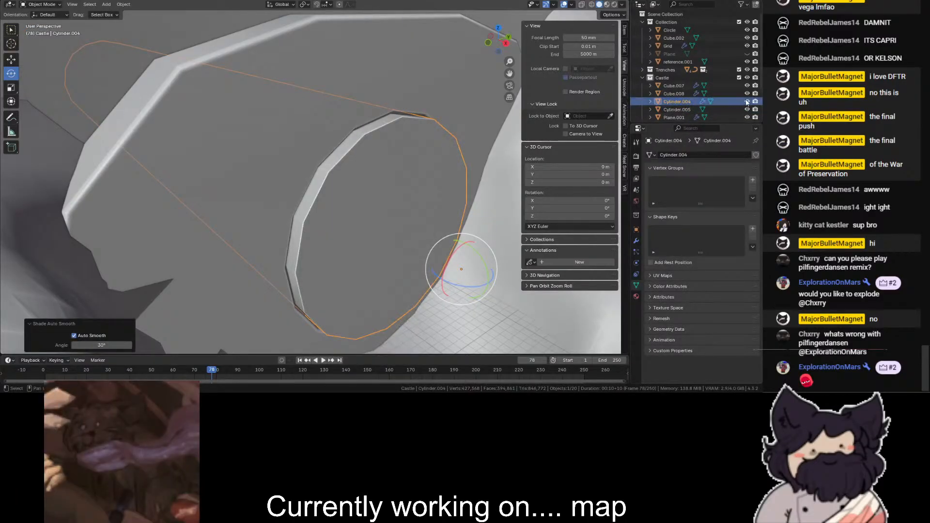
right_click(359, 152)
left_click(360, 145)
left_click(748, 102)
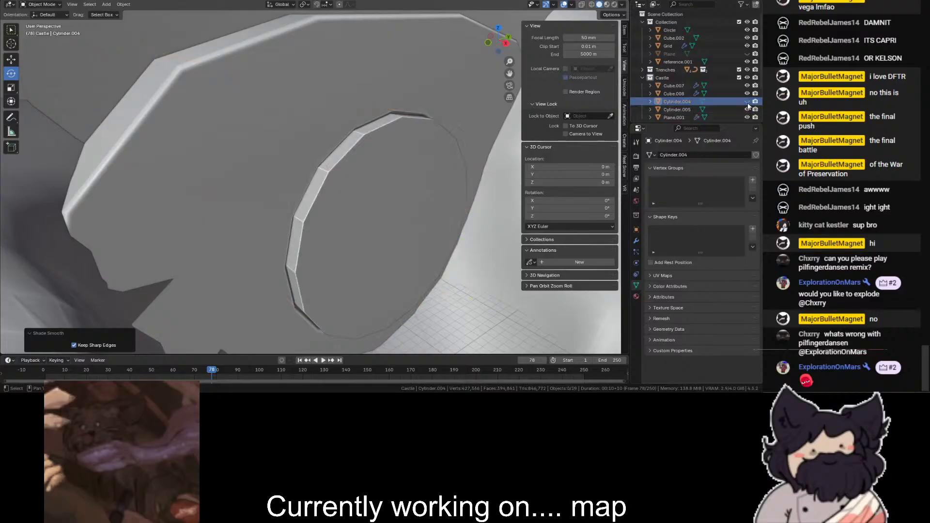
- Select Cylinder.005 and apply auto smooth shading with a 30° angle
left_click(726, 111)
right_click(377, 181)
left_click(377, 187)
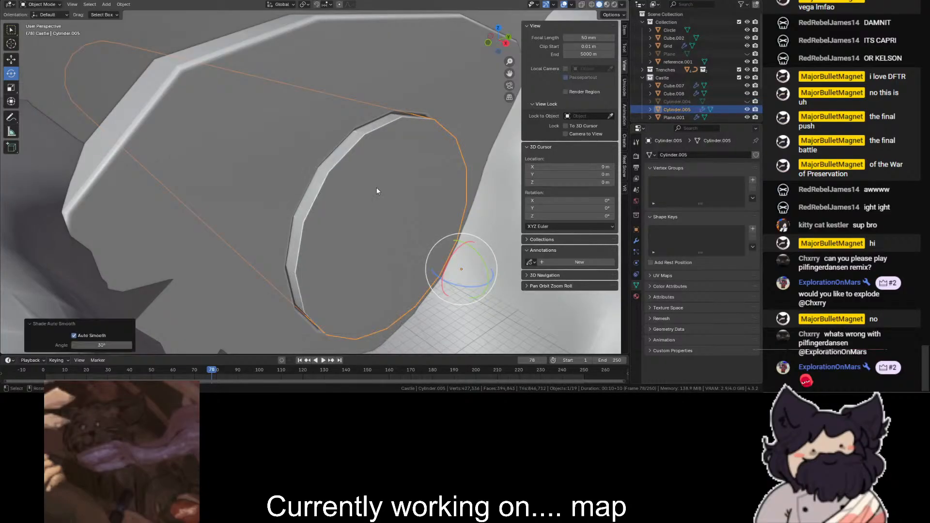
- Enter Edit Mode on Cylinder.005 and select its far end cap from the top view in wireframe
left_click(43, 22)
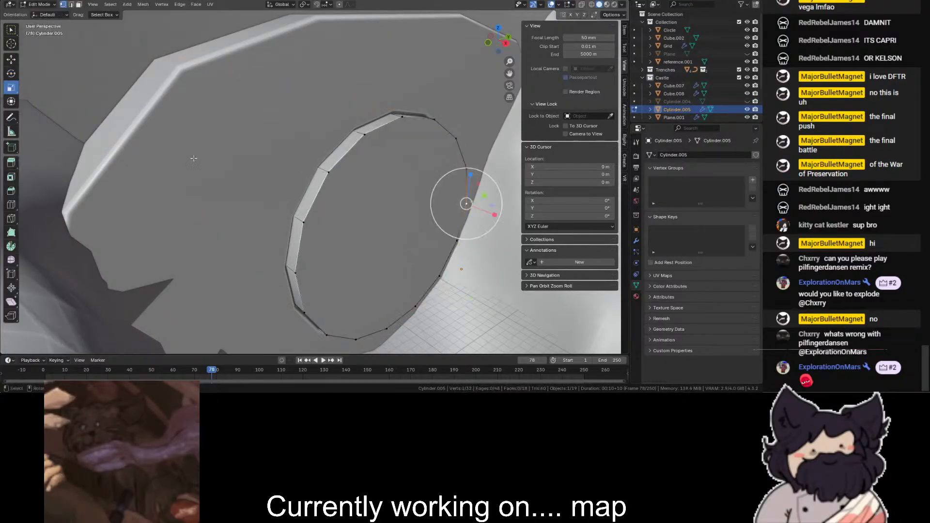
left_click(314, 223)
key("shift+z")
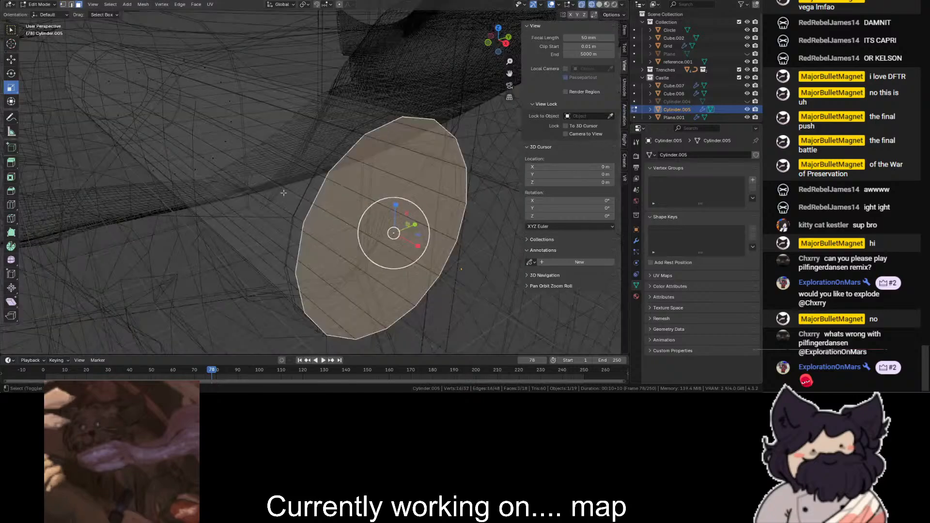
scroll(211, 160, "down", 2)
left_click(119, 91, "shift")
scroll(218, 83, "down", 3)
key("shift+z")
scroll(457, 52, "down", 1)
key("shift+z")
left_click(496, 29)
left_click_drag(509, 73, 599, 64)
left_click_drag(230, 162, 93, 235)
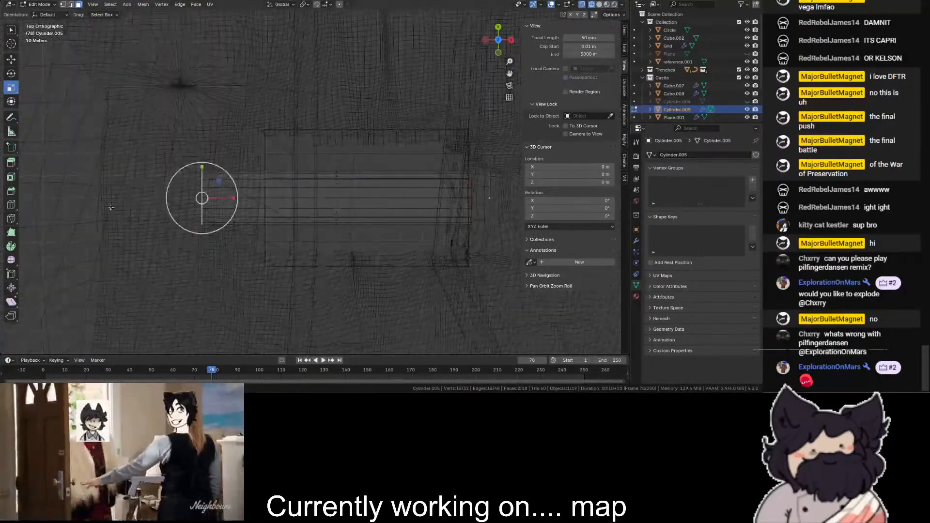
scroll(94, 235, "up", 2)
- Try to pull Cylinder.005's far end cap inward along X, and undo the move
left_click(11, 59)
left_click_drag(175, 207, 400, 207)
left_click(11, 73)
key("ctrl+z")
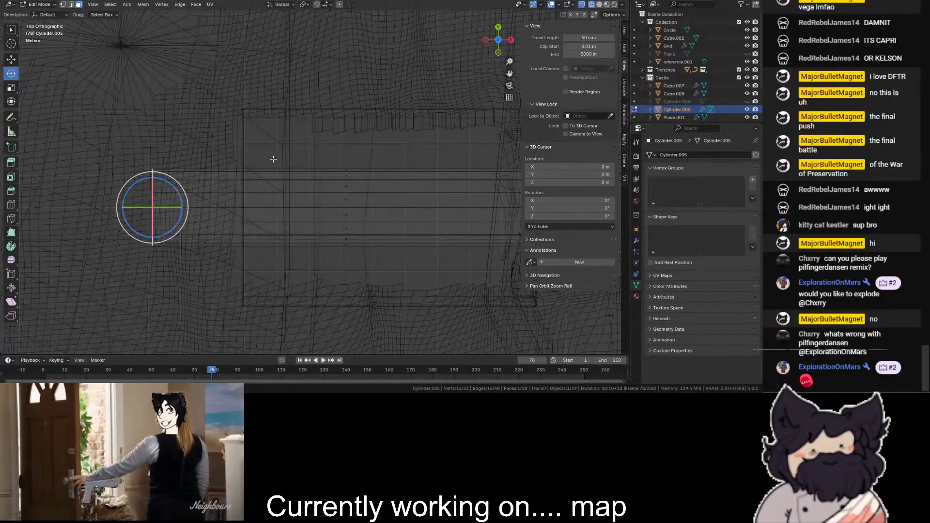
scroll(310, 153, "down", 1)
- Show Cylinder.004 and open it together with Cylinder.005 in Edit Mode
left_click(747, 101)
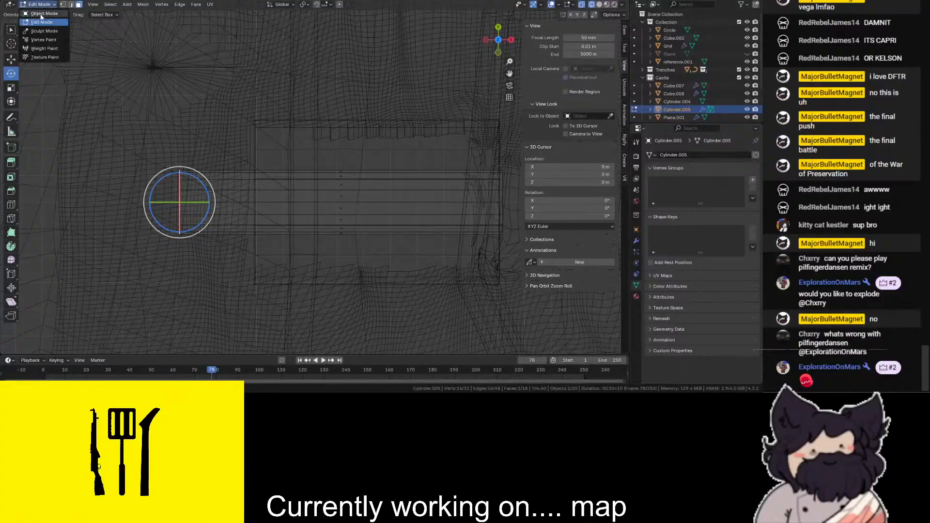
left_click(42, 14)
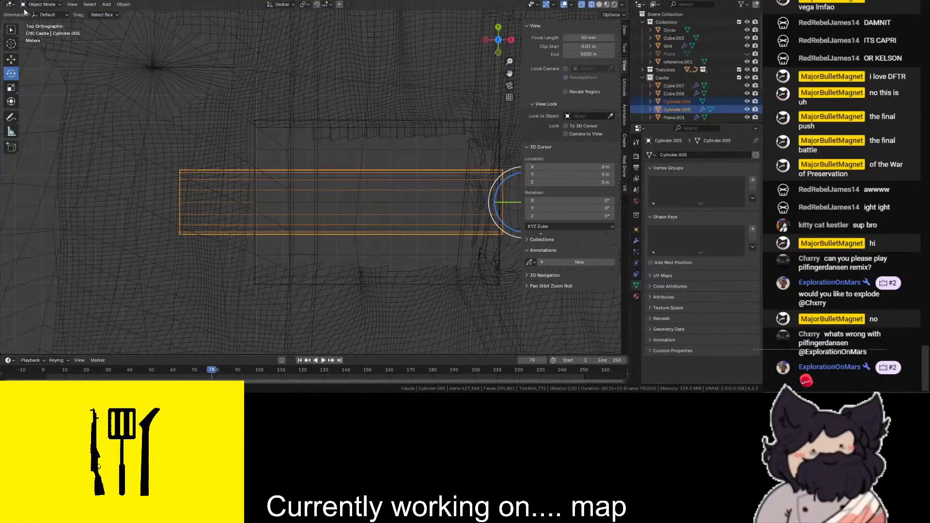
left_click(39, 21)
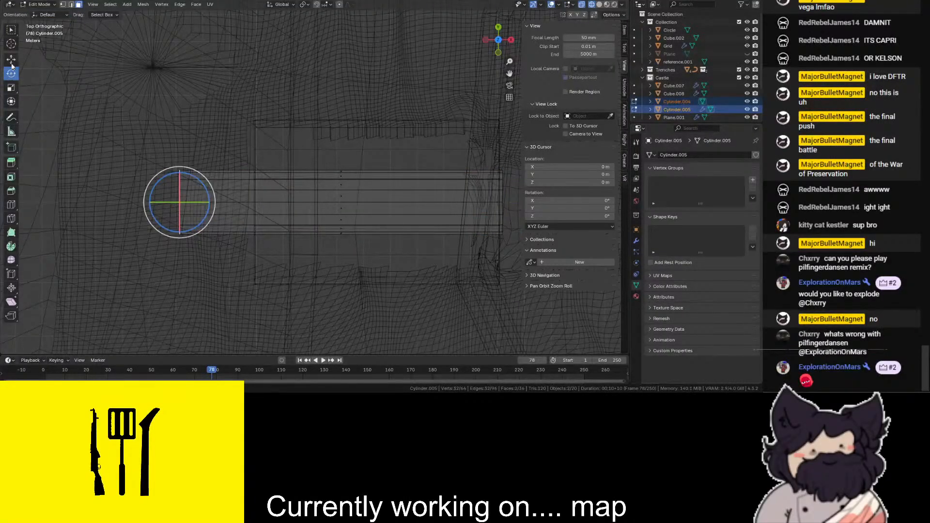
- Try moving both far end caps 62 m along X, and undo the move
type("gx62")
key("Return")
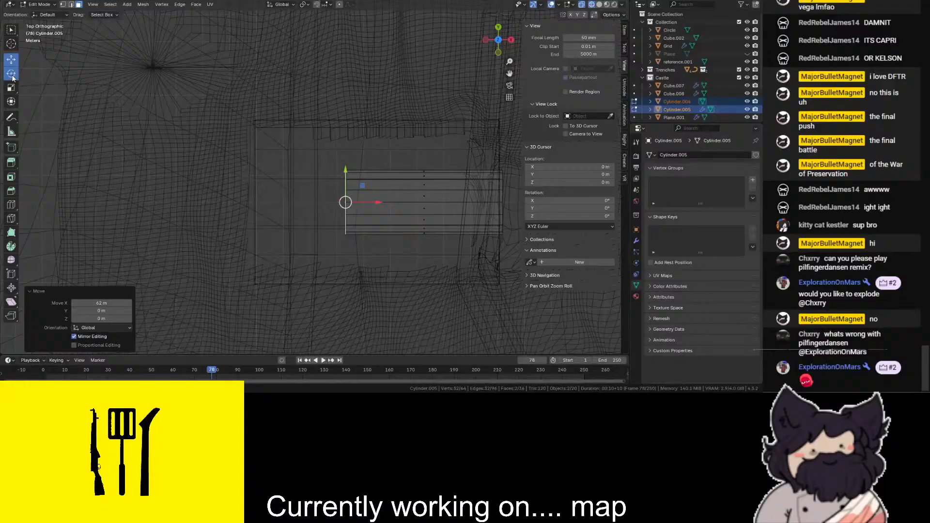
key("ctrl+z")
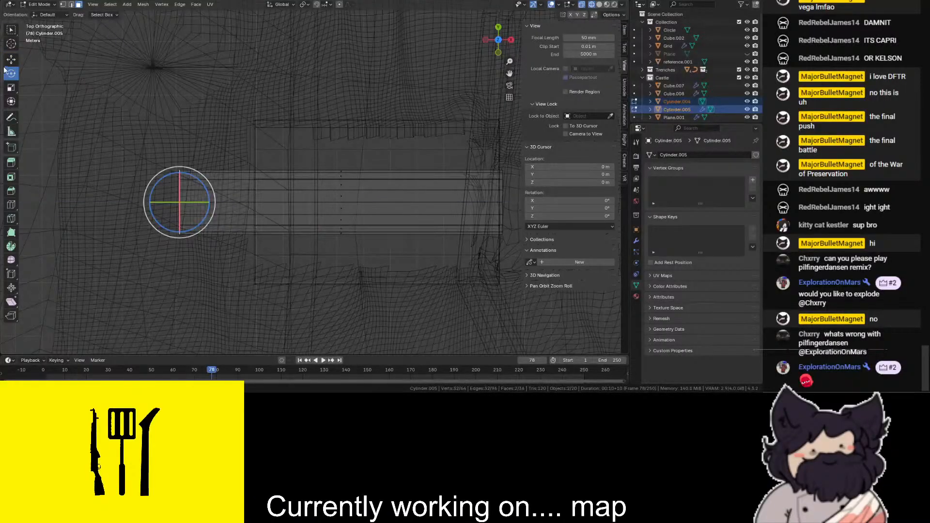
- Move both far end caps inward along X and extrude them 25 m along their normal
left_click_drag(228, 201, 449, 205)
key("e")
left_click(381, 208)
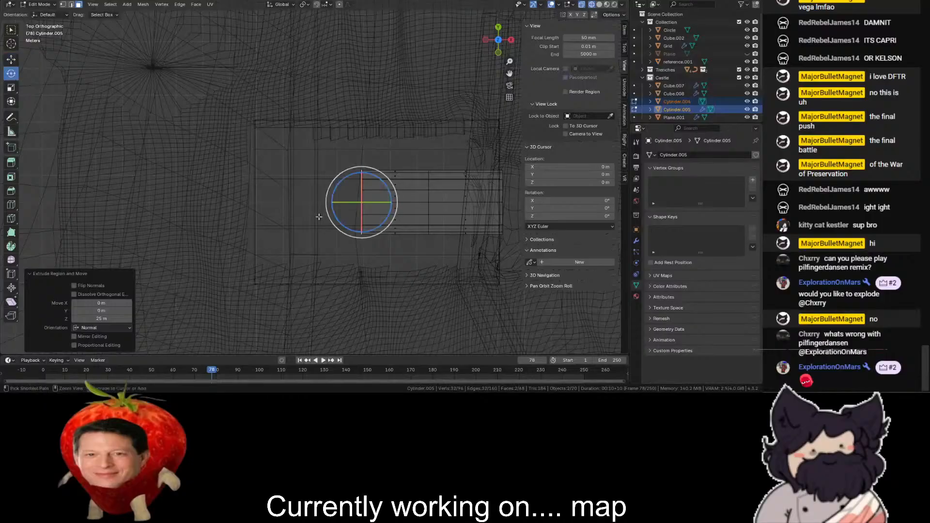
- Rotate the extruded end caps 25° about Z and shift them 3 m in X and −4 m in Y
left_click_drag(343, 177, 342, 190)
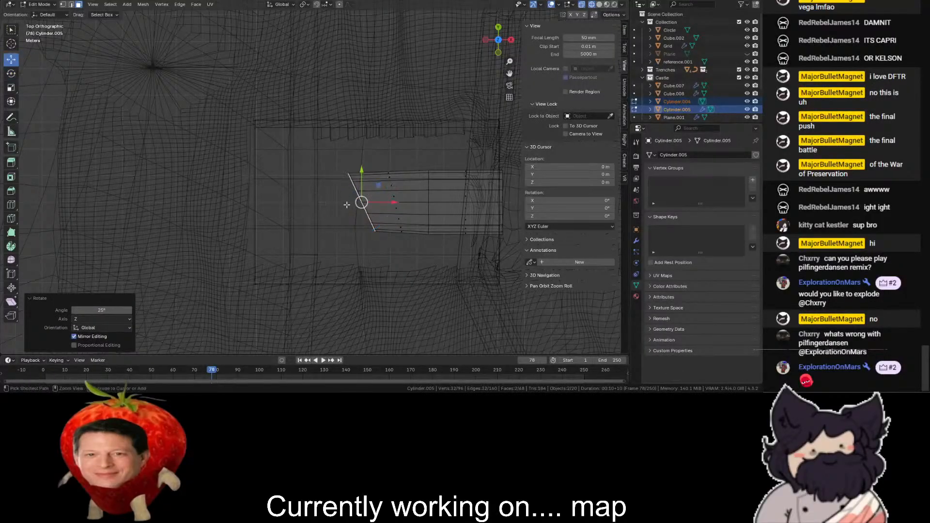
left_click_drag(372, 213, 369, 214)
- Extrude the end caps diagonally past the block, adding a further 17 m section at the end
key("e")
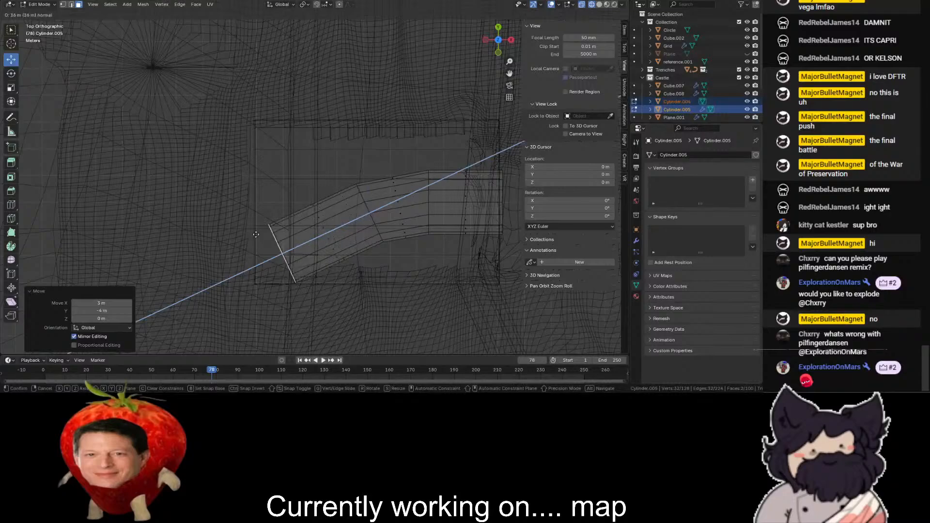
left_click(200, 254)
key("shift+z")
mouse_move(496, 53)
left_mouse_down()
mouse_move(519, 9)
mouse_move(474, 3)
mouse_move(533, 13)
left_mouse_up()
key("shift+z")
key("shift+z")
left_click_drag(254, 292, 232, 299)
scroll(272, 262, "down", 2)
mouse_move(502, 42)
left_mouse_down()
mouse_move(436, 43)
mouse_move(421, 51)
mouse_move(494, 39)
mouse_move(424, 51)
mouse_move(455, 43)
mouse_move(382, 89)
mouse_move(341, 65)
left_mouse_up()
key("shift+z")
left_click(496, 32)
left_click_drag(509, 73, 555, 3)
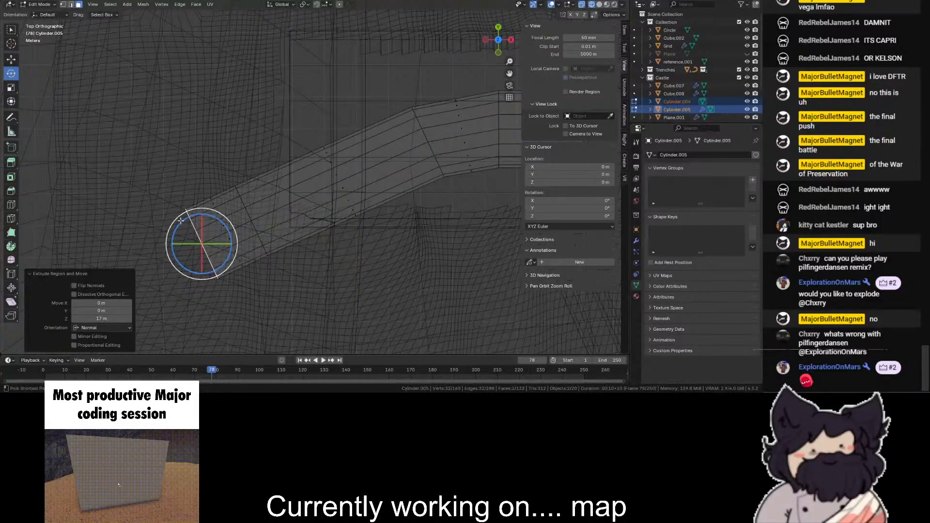
- Rotate the tunnel's end caps 35° about Z and move them −2 m in X and −15 m in Y
left_click_drag(179, 240, 178, 240)
left_click(11, 60)
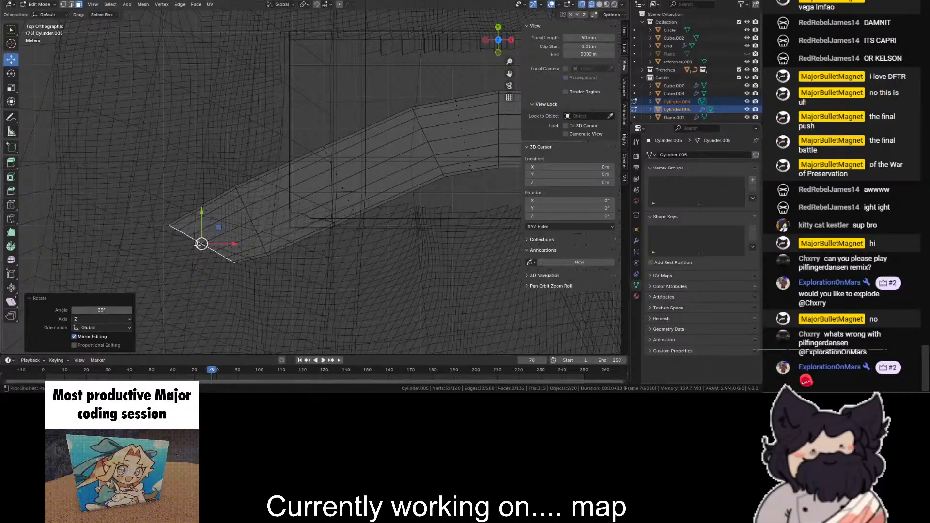
left_click_drag(202, 284, 190, 297, "ctrl")
- Extrude the turned end caps into a long section and check the tunnel's route against the castle walls
scroll(261, 237, "down", 5)
key("shift+z")
key("shift+z")
key("e")
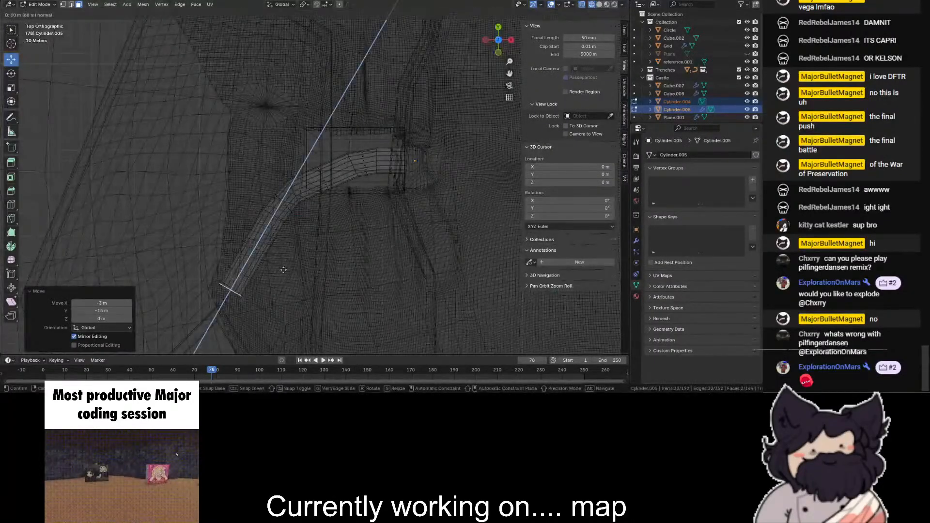
left_click(283, 256, "ctrl")
key("shift+z")
key("shift+z")
mouse_move(506, 48)
left_mouse_down()
mouse_move(550, 4)
mouse_move(492, 127)
mouse_move(501, 162)
mouse_move(506, 43)
mouse_move(489, 58)
mouse_move(491, 45)
mouse_move(505, 41)
mouse_move(501, 68)
left_mouse_up()
key("shift+z")
key("shift+z")
key("shift+z")
key("shift+z")
- Undo the diagonal tunnel extrusions back to the first bend inside the block
key("shift+z")
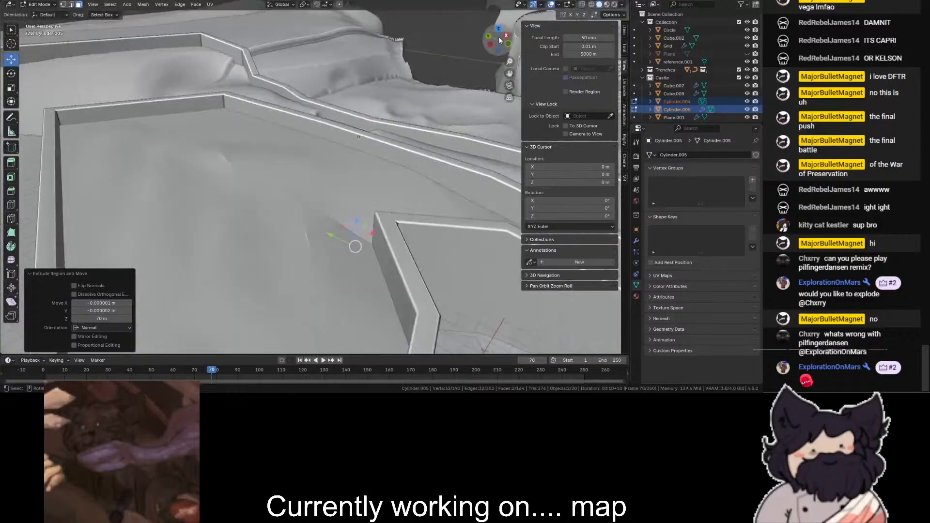
left_click(498, 32)
key("shift+z")
key("ctrl+z")
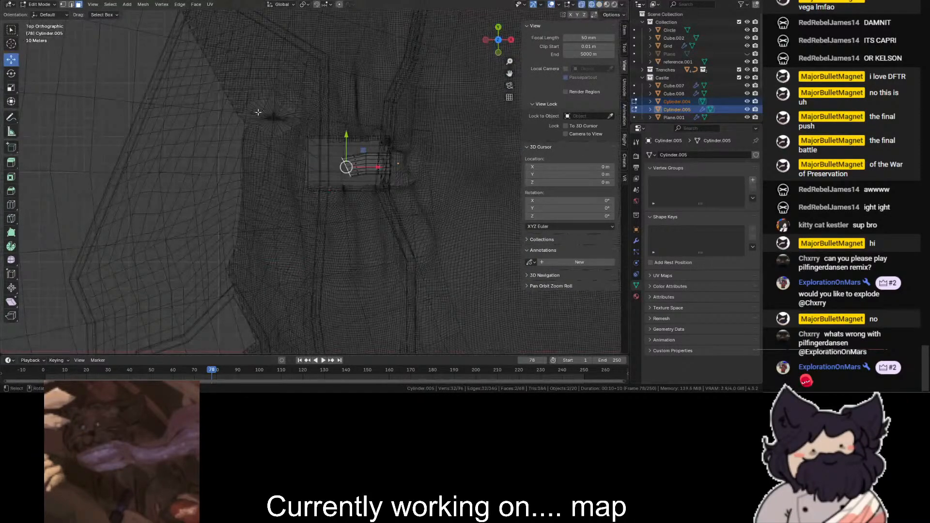
scroll(259, 110, "up", 3)
key("ctrl+shift+z")
scroll(187, 152, "up", 2)
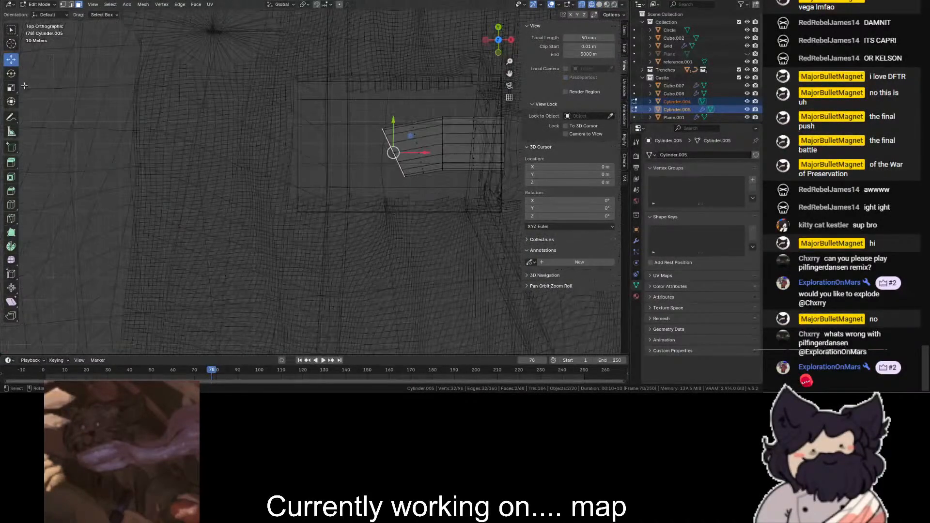
- Rotate the end caps at the first bend toward the opposite side and extrude a new section
left_click(10, 73)
left_click_drag(366, 121, 364, 110, "ctrl")
key("e")
left_click(299, 98, "ctrl")
- Turn the end caps further and extrude them 30 m, followed by another 50 m section out of the block
left_click_drag(304, 106, 316, 100, "ctrl")
key("e")
left_click(256, 66, "ctrl")
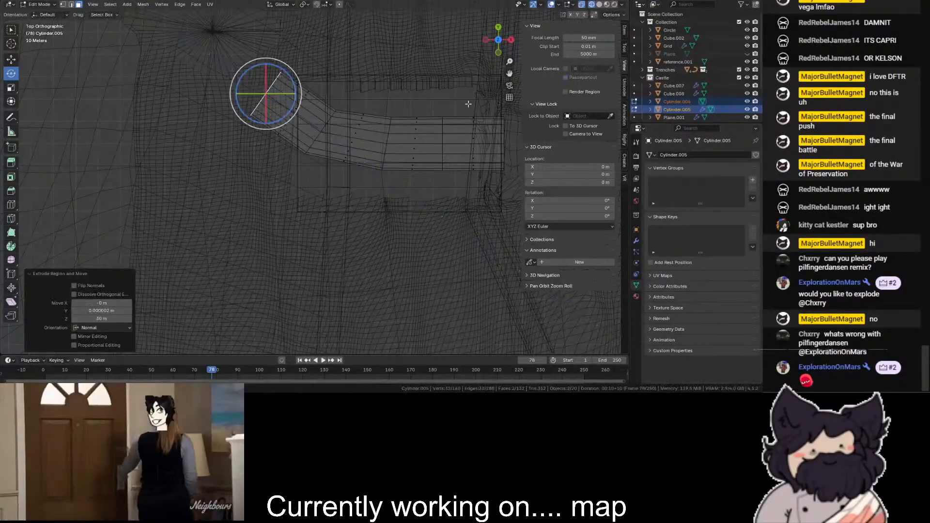
key("shift+z")
key("shift+z")
left_click_drag(509, 73, 536, 185)
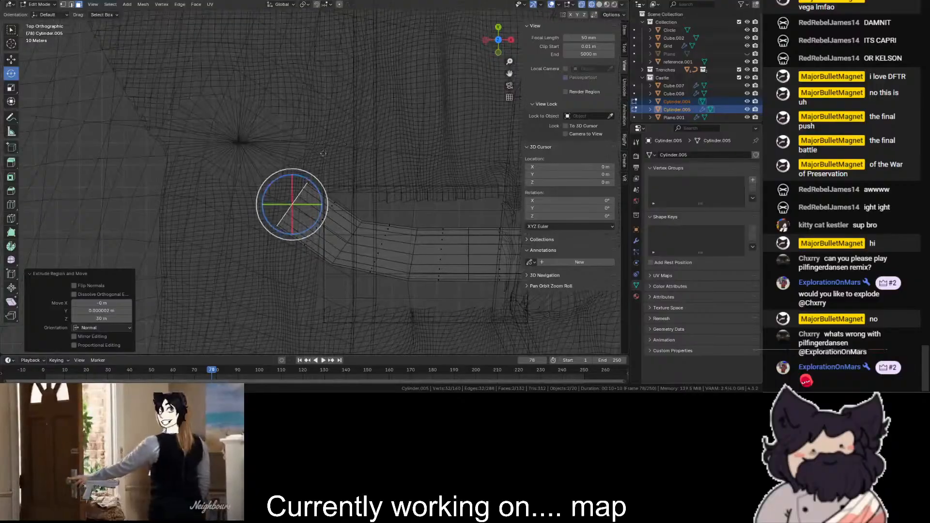
key("e")
left_click(201, 139, "ctrl")
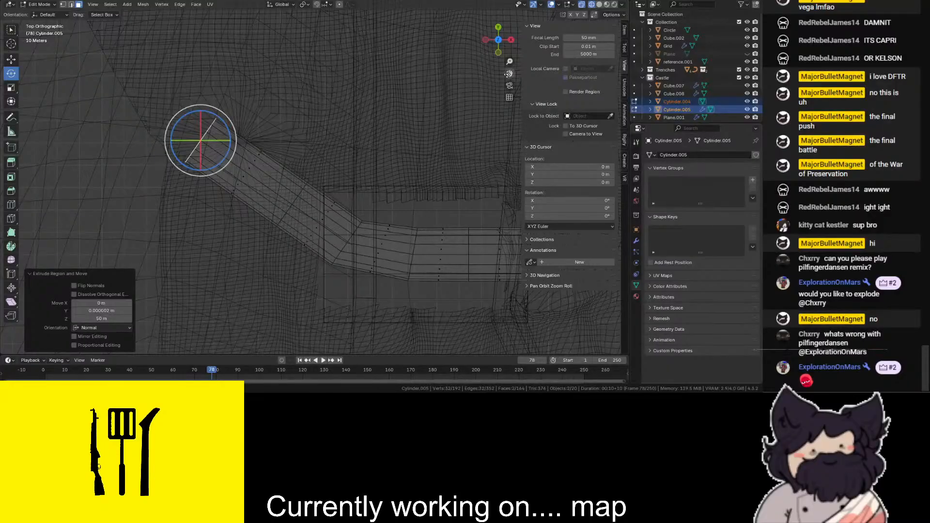
- Extrude another tunnel section, rotate its end caps toward the castle wall and extrude them 60 m
left_click_drag(508, 74, 554, 117)
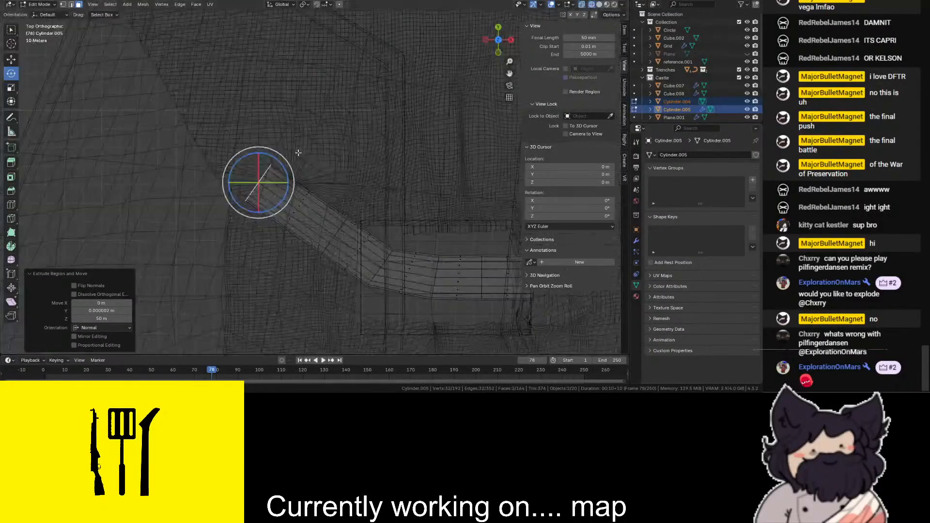
key("e")
left_click(132, 132)
left_click_drag(155, 108, 194, 121, "ctrl")
scroll(316, 119, "down", 5)
key("e")
left_click(275, 104)
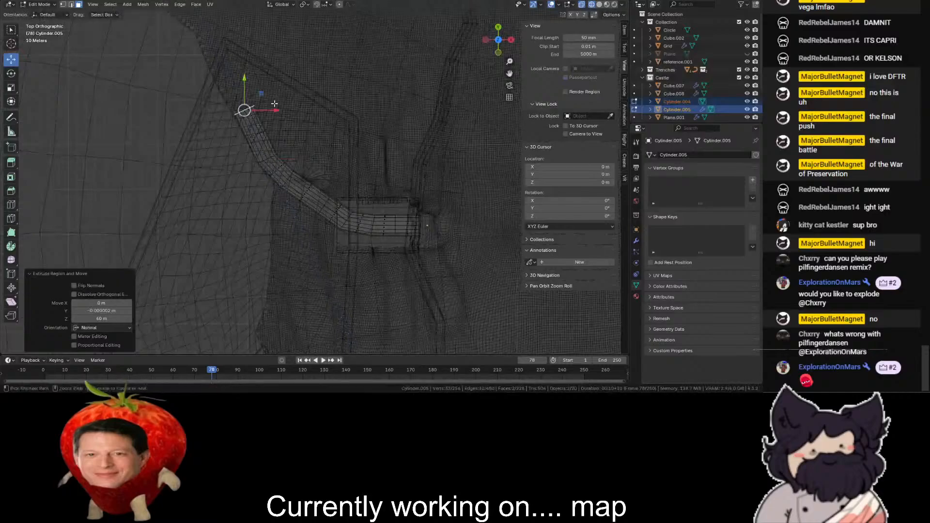
- Bevel the edge ring at the tunnel's outermost bend with a width of 13.3 m and 1 segment
left_click(599, 4)
left_click_drag(490, 44, 407, 10)
scroll(490, 43, "up", 5)
left_click_drag(490, 43, 499, 43)
key("shift+z")
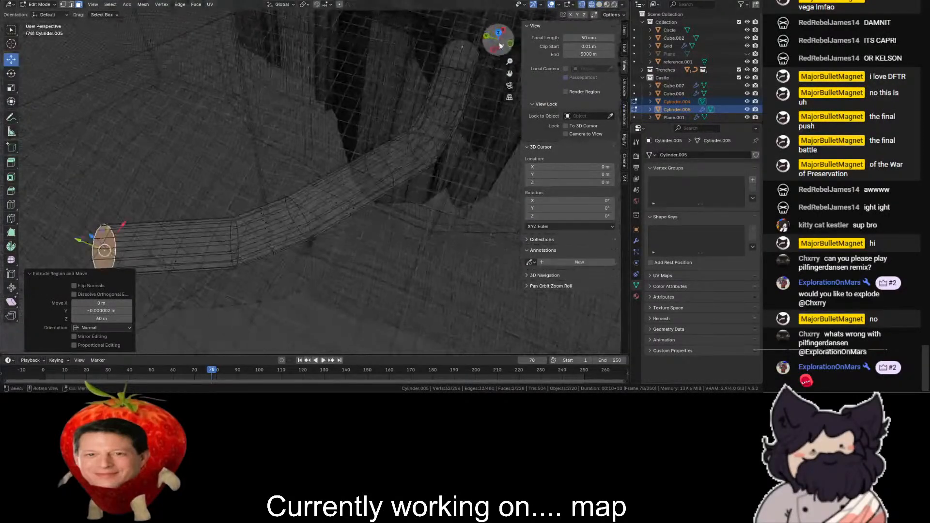
left_click(497, 34)
left_click(71, 5)
left_click_drag(166, 127, 214, 224)
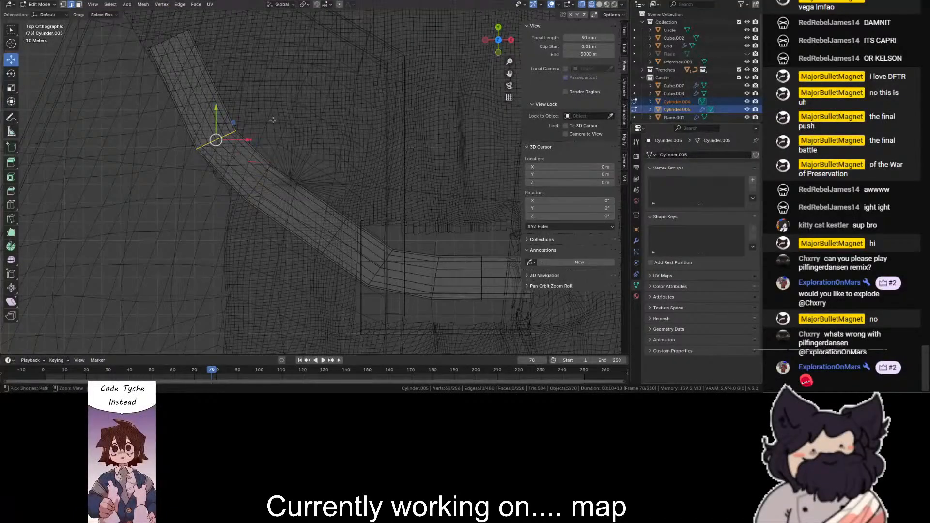
left_click(290, 93)
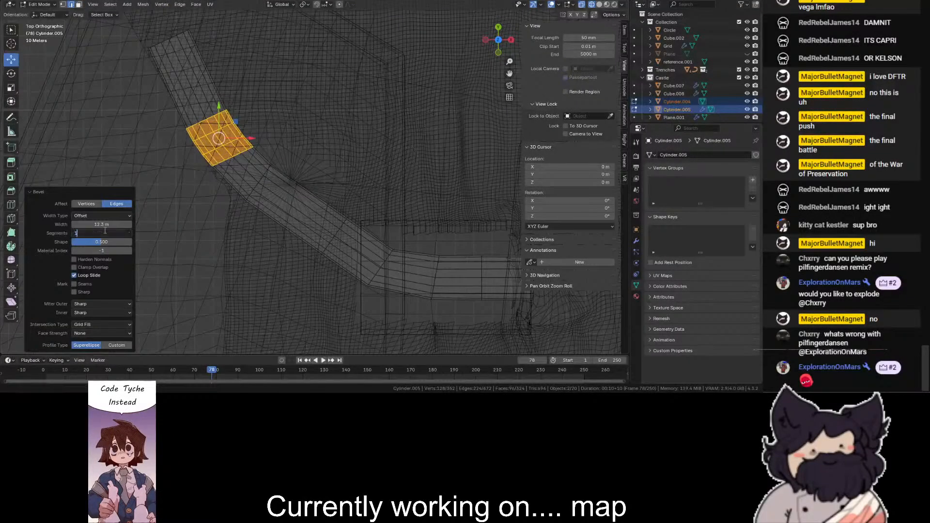
left_click(308, 136)
scroll(327, 203, "down", 1)
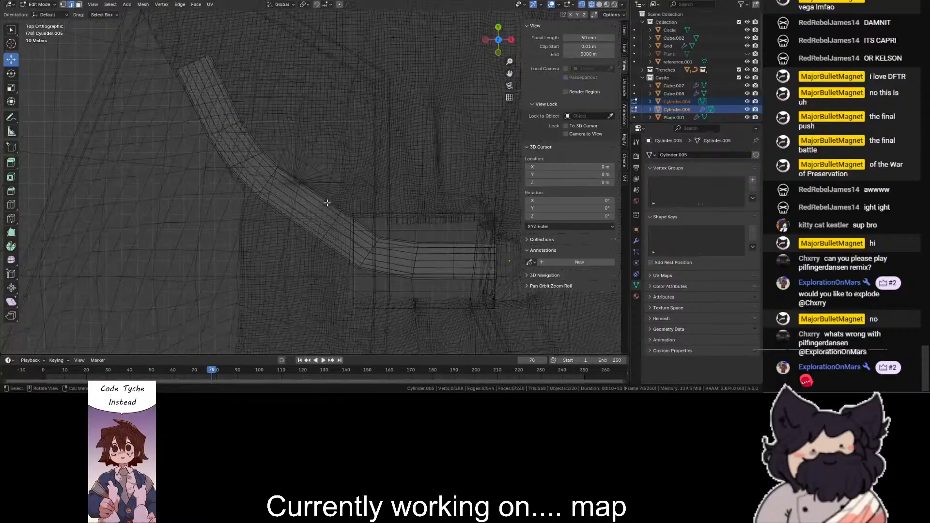
left_click_drag(353, 284, 353, 284)
key("ctrl+b")
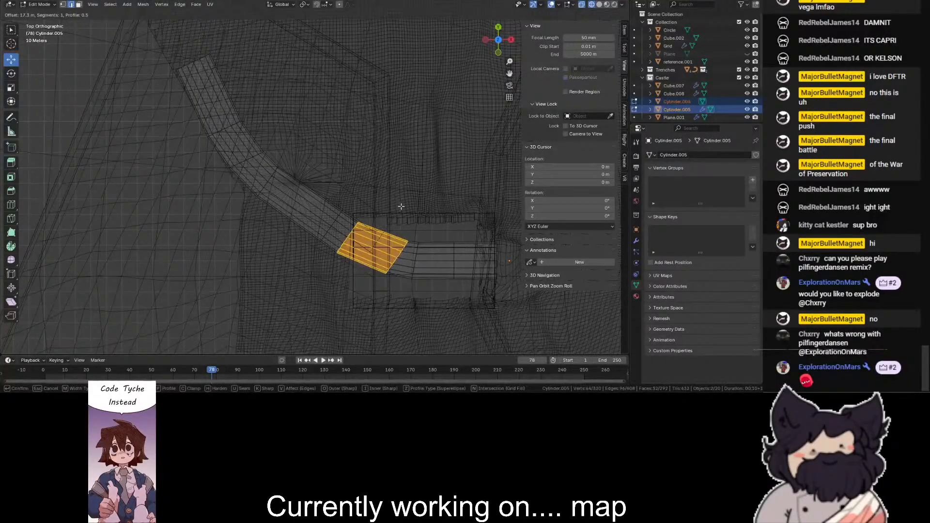
key("Escape")
- Select all outer tunnel sections beyond the block in wireframe and view them from the side
scroll(456, 56, "down", 1)
left_click_drag(499, 44, 514, 47)
key("shift+z")
key("shift+z")
key("shift+z")
left_click(499, 41)
key("shift+z")
left_click_drag(362, 116, 163, 213)
scroll(192, 144, "up", 2)
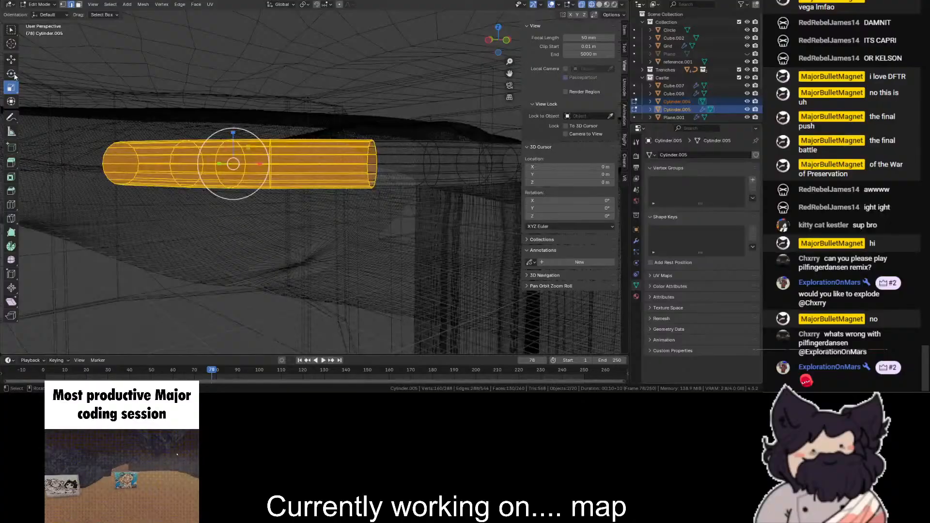
scroll(459, 69, "down", 1)
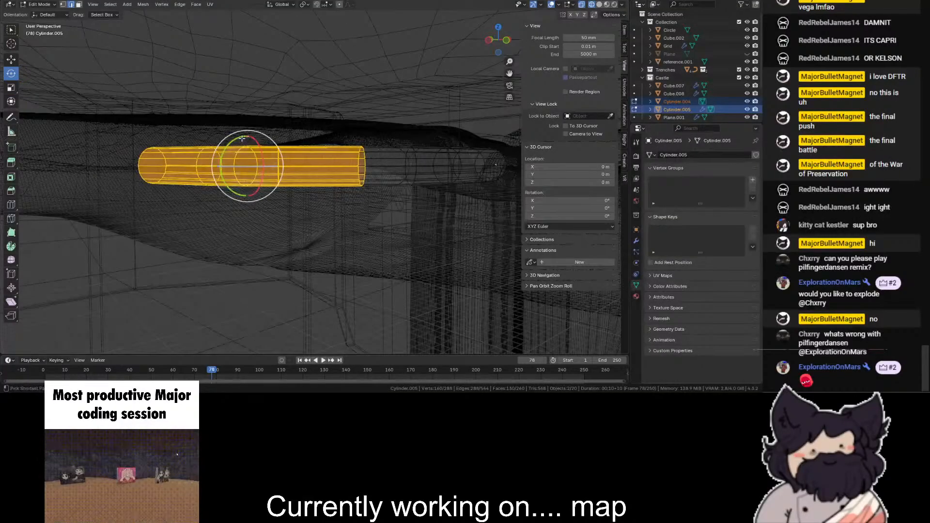
- Rotate the selected outer tunnel sections −10° about Y in Normal orientation and raise them to line up with the level part
left_click(281, 4)
left_click(269, 36)
left_click_drag(258, 142, 264, 142)
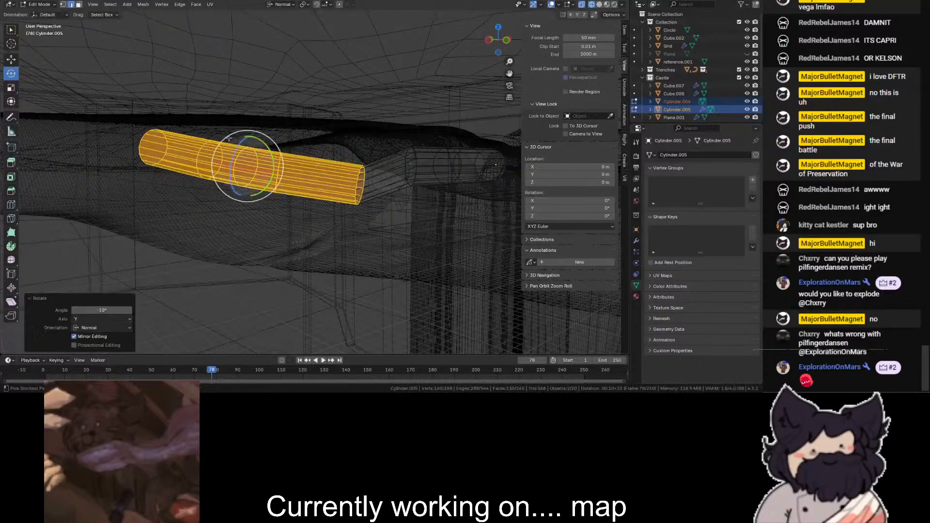
left_click_drag(244, 193, 384, 62)
left_click(385, 62)
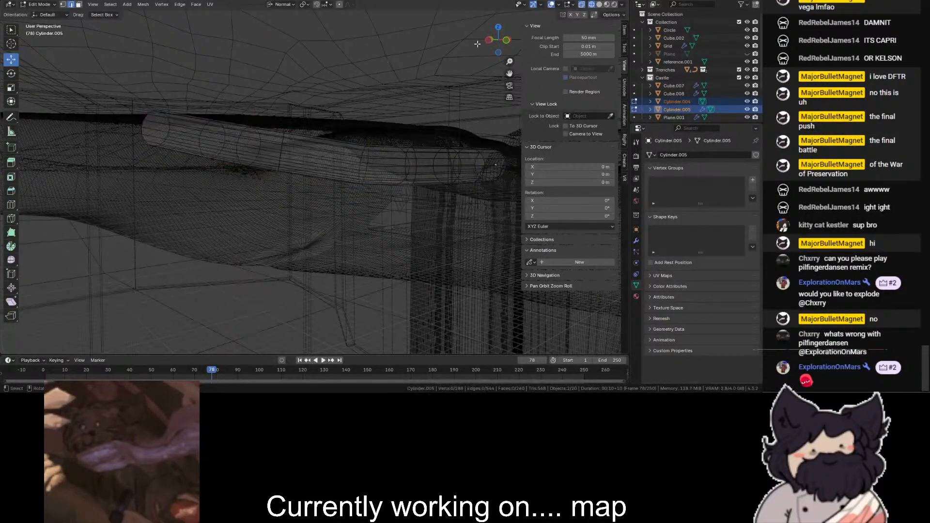
- Select the tunnel's outermost end sections in wireframe and view them squarely from the right side
mouse_move(493, 47)
left_mouse_down()
mouse_move(470, 81)
mouse_move(404, 137)
left_mouse_up()
key("shift+z")
key("shift+z")
scroll(404, 137, "up", 3)
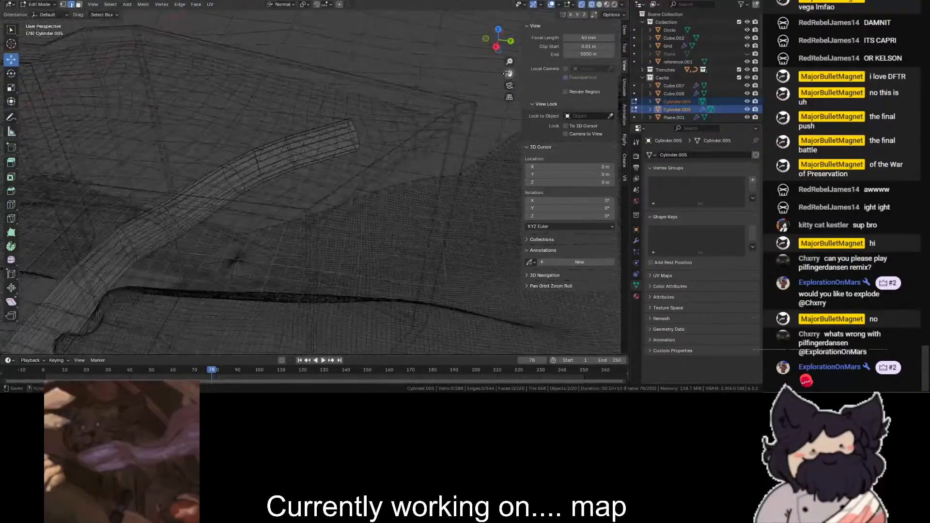
key("shift+z")
left_click_drag(500, 42, 500, 27)
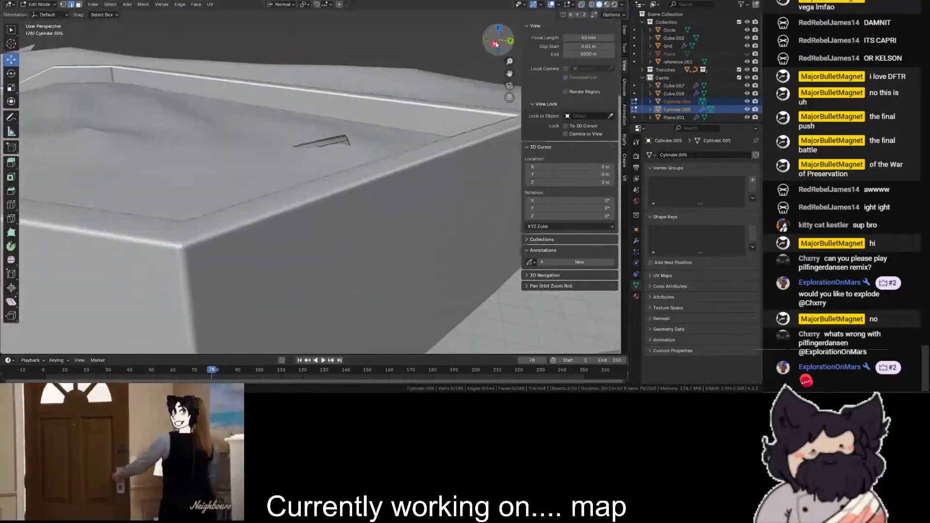
key("shift+z")
left_click_drag(406, 67, 196, 236)
left_click_drag(464, 92, 237, 236)
left_click(495, 44)
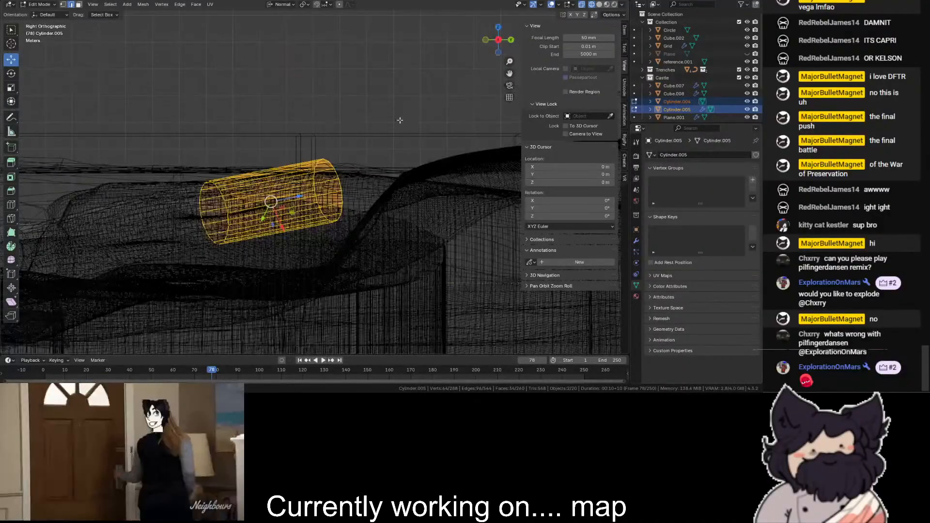
- Rotate the selected tunnel sections −10° about Z in Local orientation and lower them slightly
left_click(11, 74)
left_click_drag(274, 179, 277, 184)
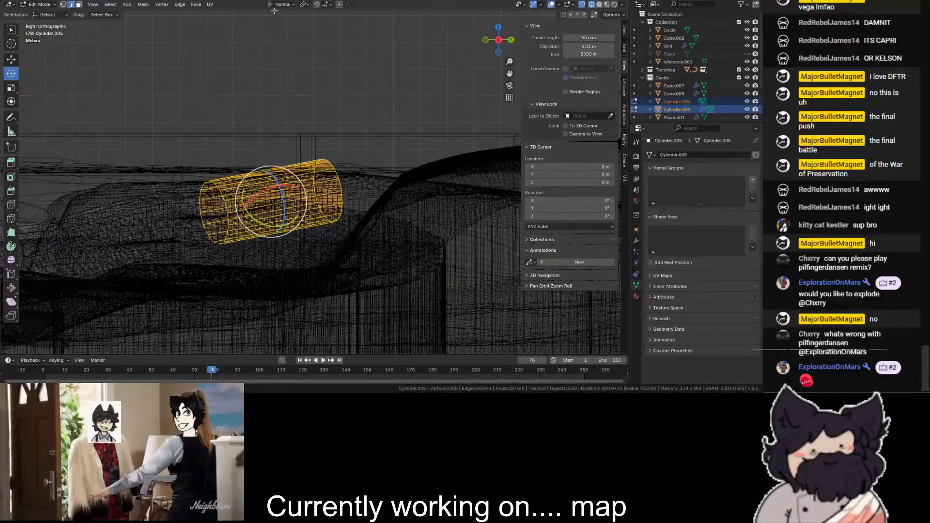
left_click(281, 4)
left_click(270, 37)
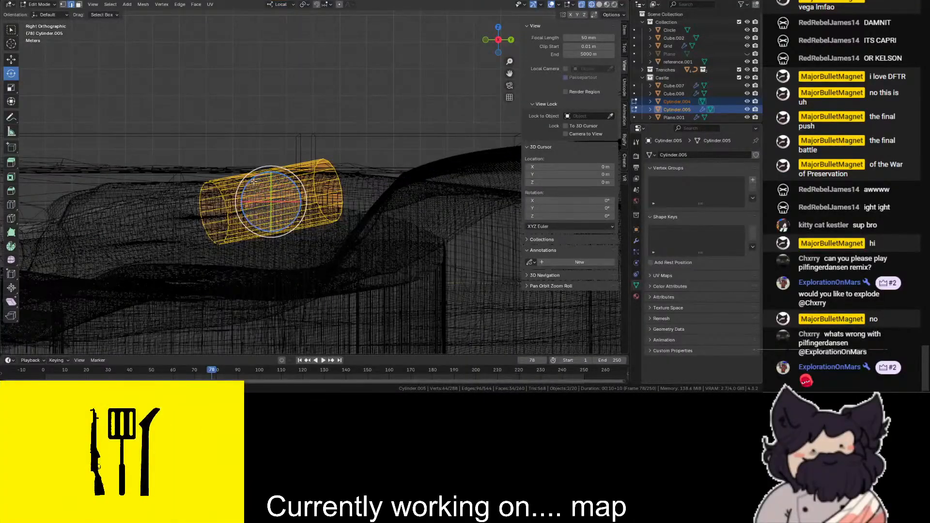
left_click_drag(253, 178, 258, 176, "ctrl")
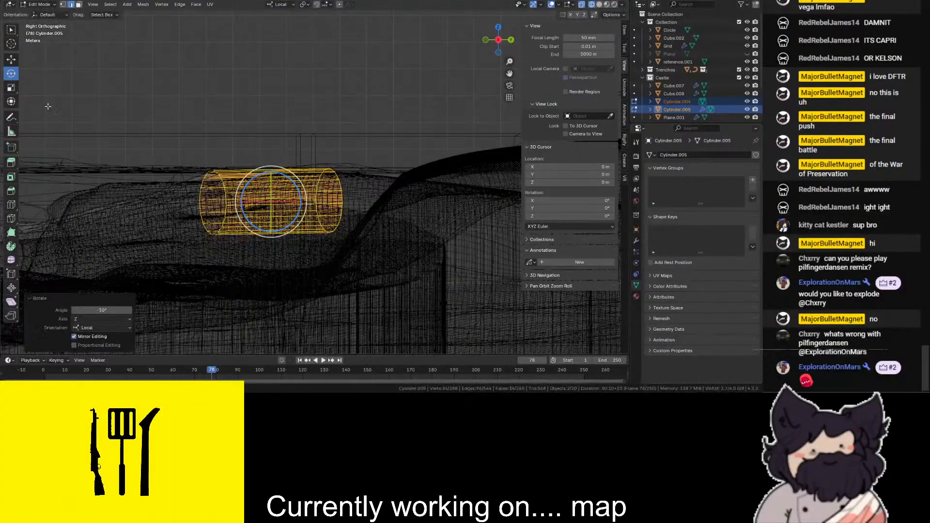
left_click(10, 60)
scroll(257, 190, "up", 1)
left_click_drag(262, 236, 262, 259)
- Examine the tunnel's bends, slope and position in the terrain from several angles in solid and wireframe shading
key("shift+z")
left_click(401, 102)
scroll(401, 102, "down", 1)
key("shift+z")
key("shift+z")
middle_click_drag(401, 101, 339, 169)
key("shift+z")
mouse_move(232, 218)
middle_mouse_down()
mouse_move(242, 182)
mouse_move(264, 172)
mouse_move(312, 181)
middle_mouse_up()
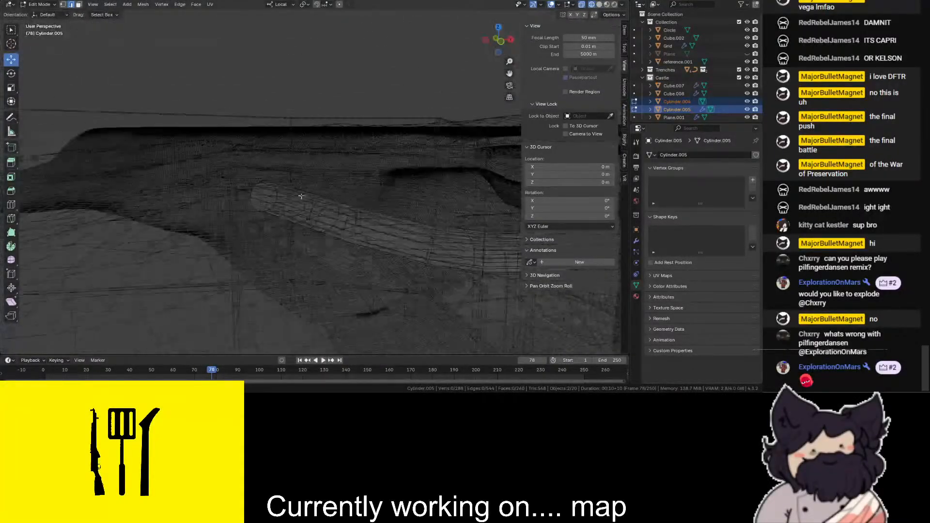
scroll(312, 181, "up", 2)
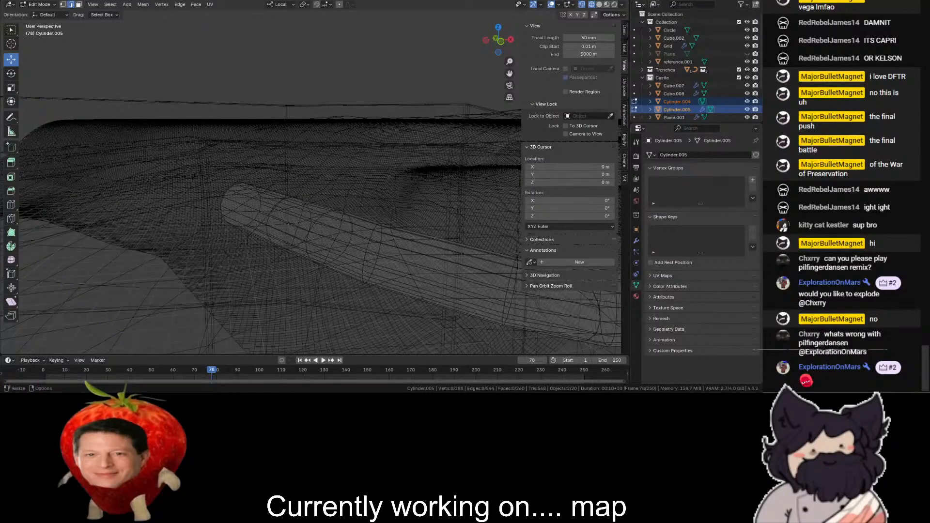
scroll(367, 117, "down", 2)
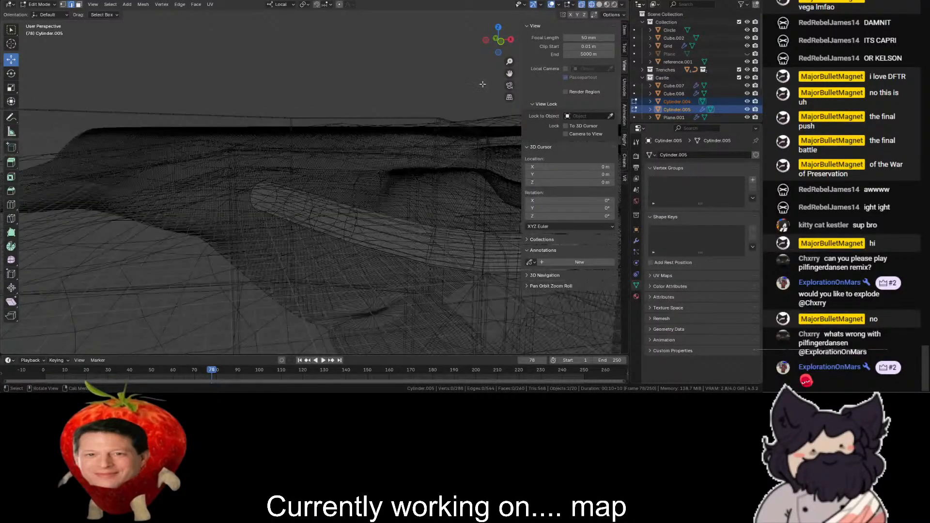
key("shift+z")
scroll(509, 72, "up", 3)
middle_click_drag(509, 72, 502, 80, "shift")
left_click_drag(491, 45, 482, 44)
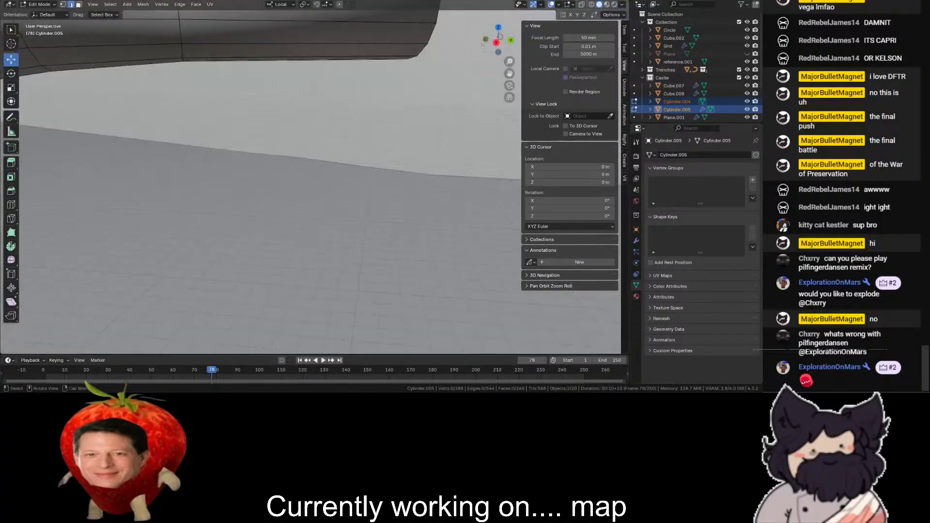
left_click_drag(509, 74, 226, 41)
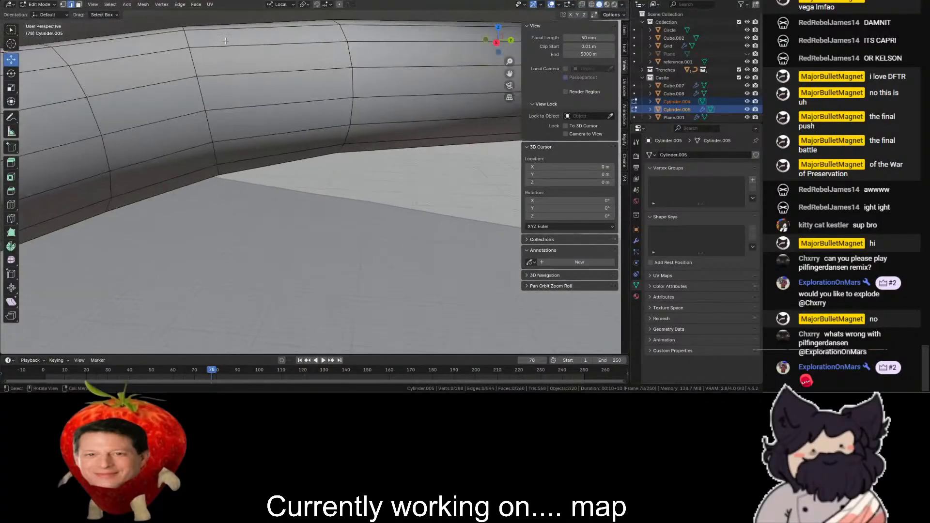
- Switch to Object Mode, hide Cylinder.004 and select the Cylinder.005 tunnel at the block opening
left_click(43, 13)
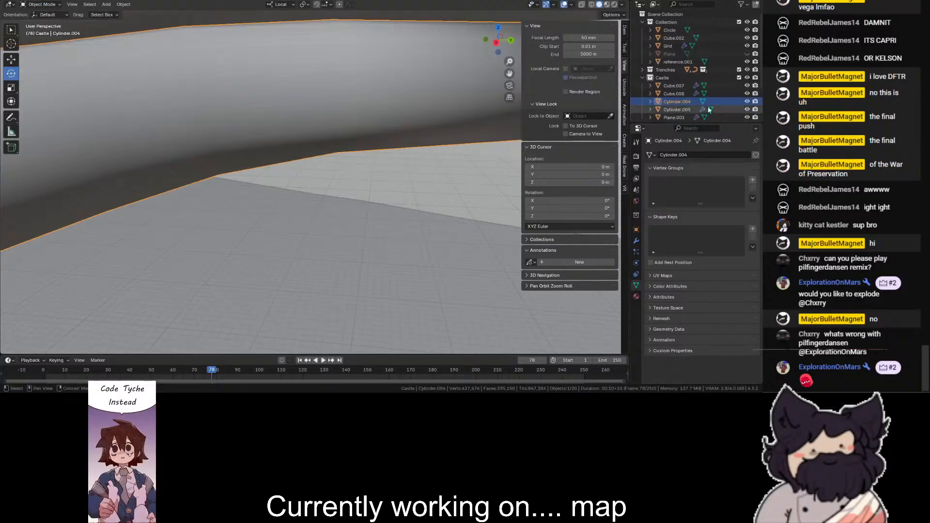
left_click(746, 102)
left_click(676, 86)
left_click(678, 110)
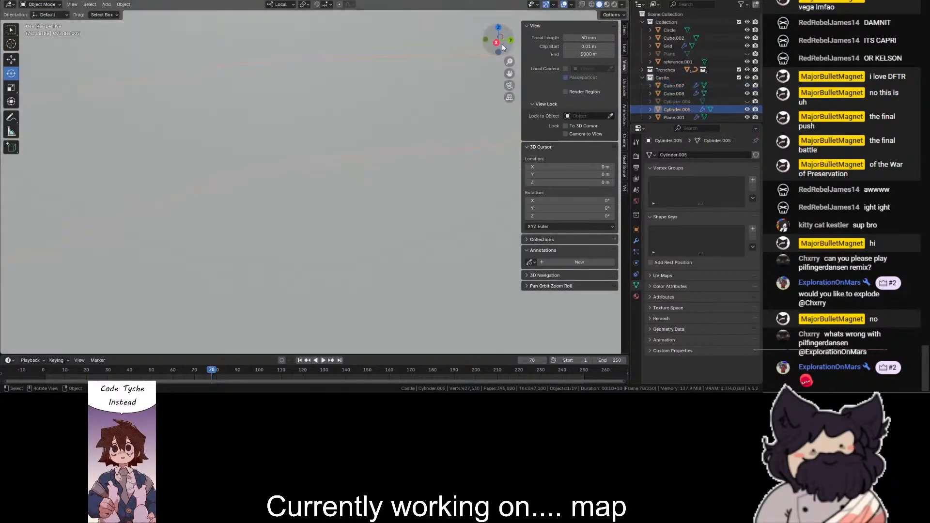
left_click_drag(510, 62, 446, 88)
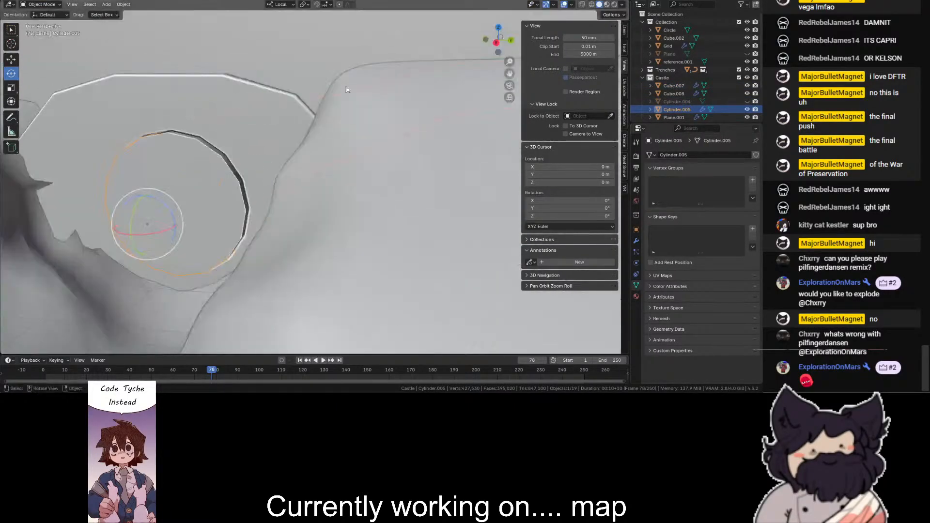
- Delete the end-cap face of Cylinder.005 at the block opening and return to Object Mode
left_click(41, 22)
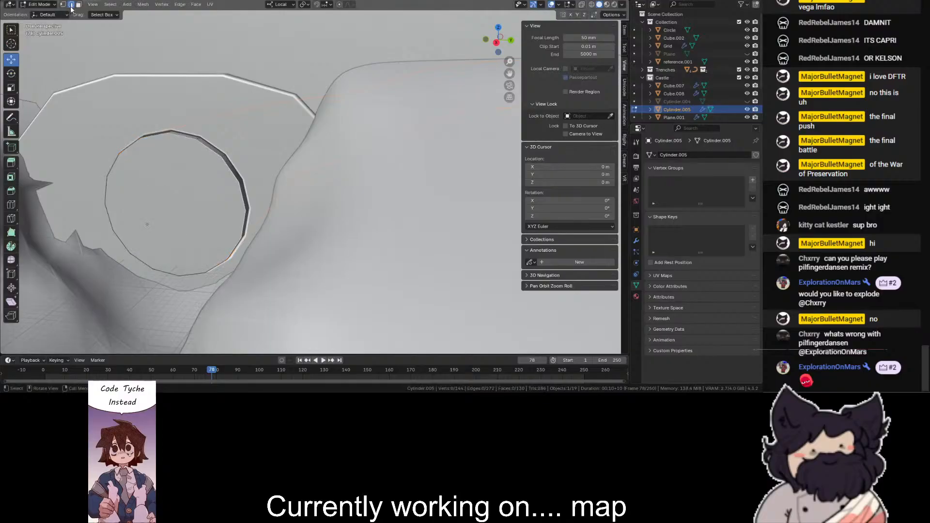
left_click(180, 200)
key("x")
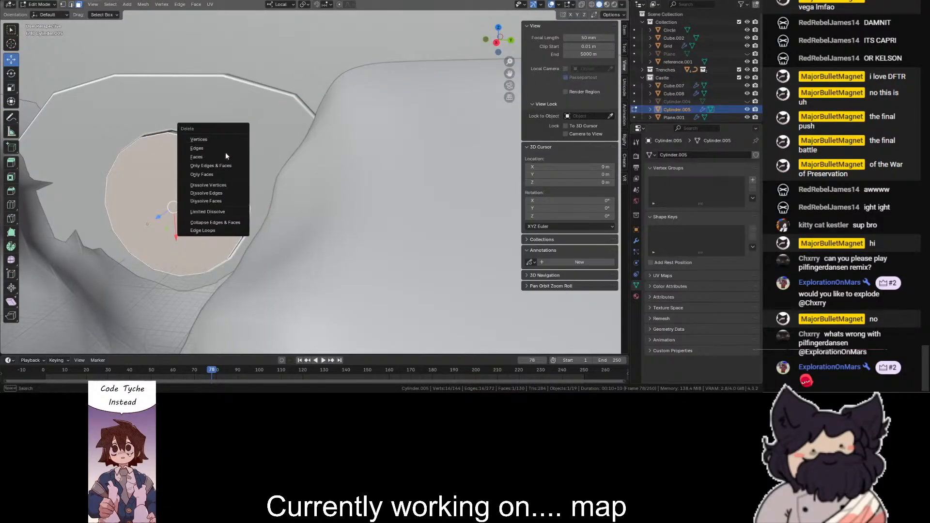
left_click(228, 153)
left_click(139, 144)
mouse_move(498, 41)
left_mouse_down()
mouse_move(507, 34)
mouse_move(499, 41)
left_mouse_up()
scroll(97, 116, "up", 3)
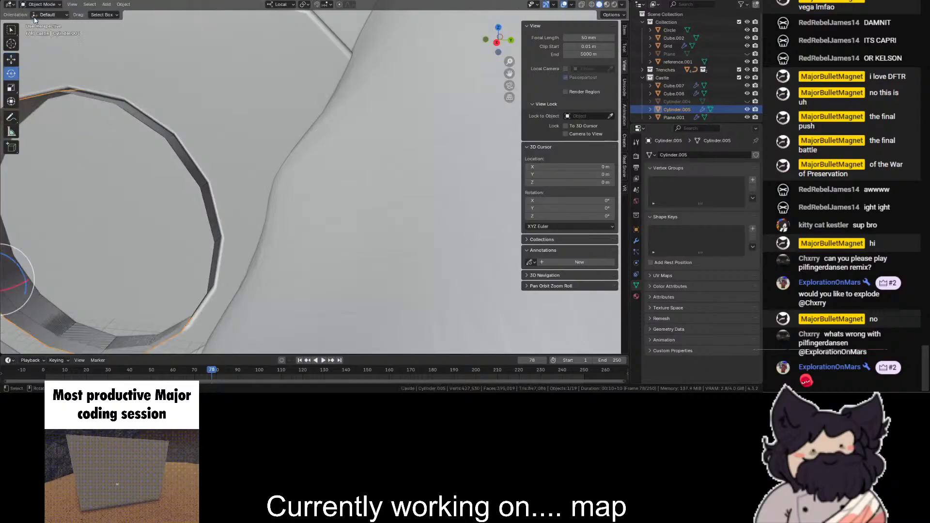
left_click(41, 13)
- Check the opening against the castle wall in wireframe and unhide the Cylinder.004 cutter
scroll(223, 174, "down", 4)
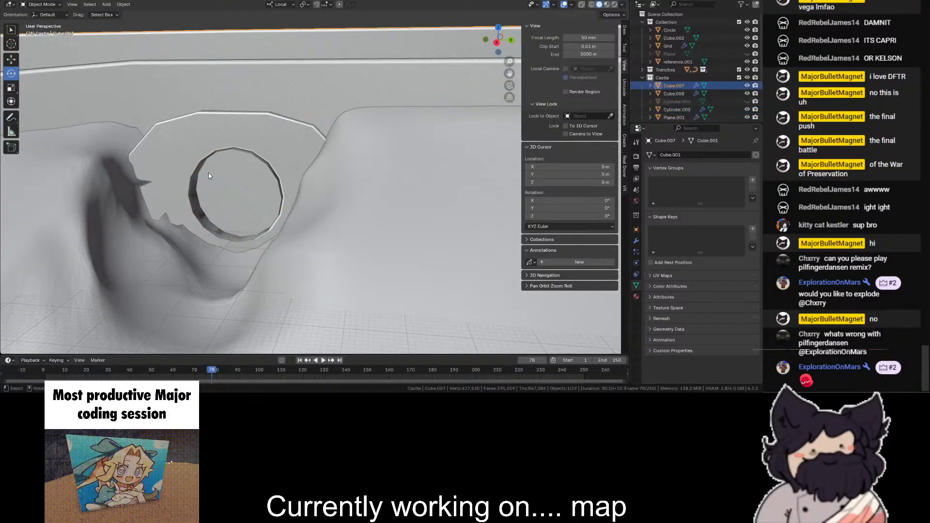
key("shift+z")
scroll(269, 158, "down", 3)
key("shift+z")
scroll(269, 156, "up", 3)
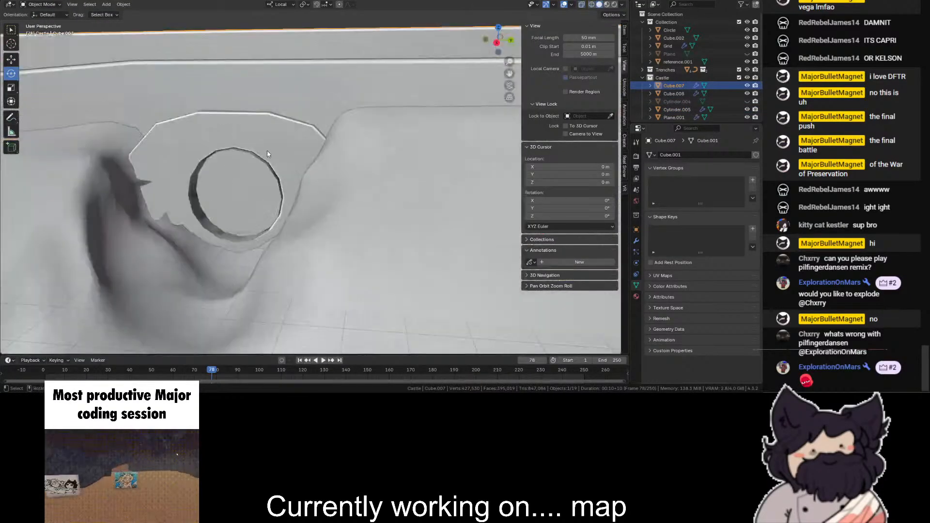
scroll(272, 155, "down", 2)
left_click(747, 103)
scroll(243, 221, "up", 2)
- Duplicate the Cylinder.004 cutter in place and select all of the copy's faces in wireframe
left_click(243, 184)
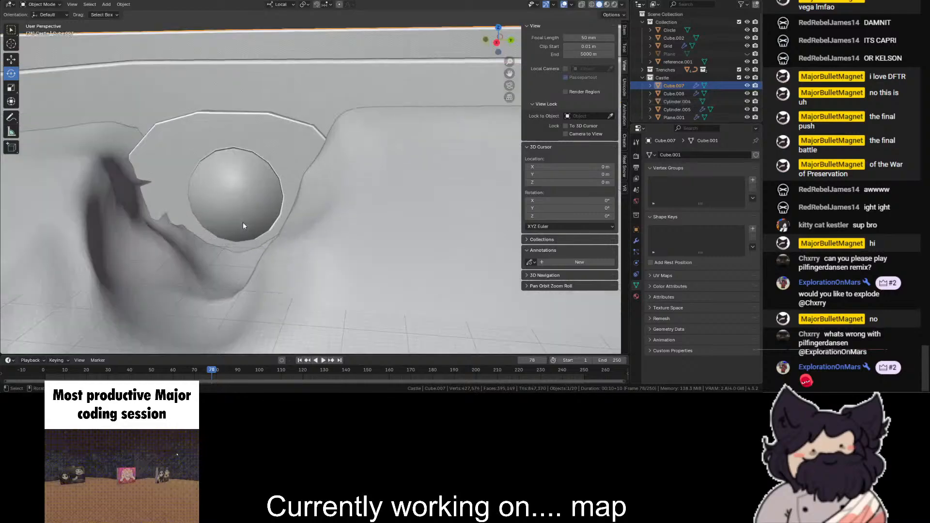
key("ctrl+c")
key("ctrl+v")
left_click(244, 171)
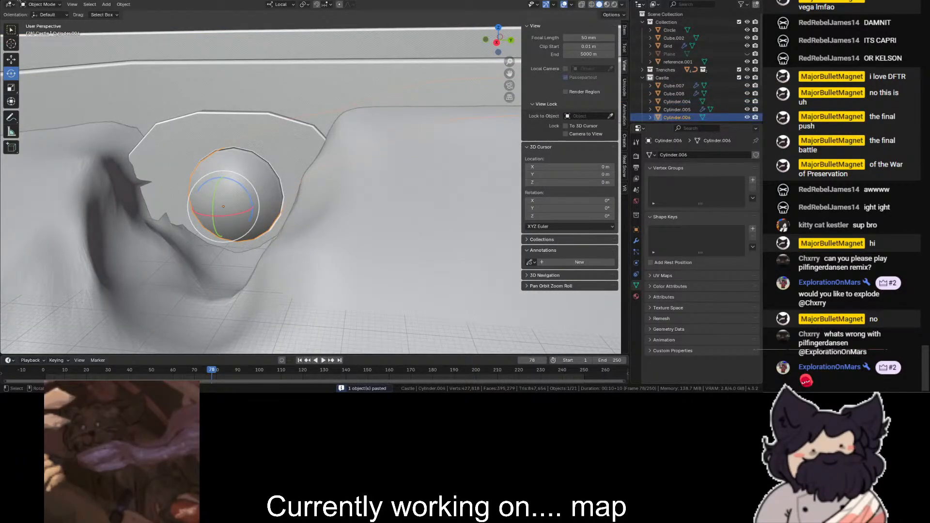
key("a")
key("shift+z")
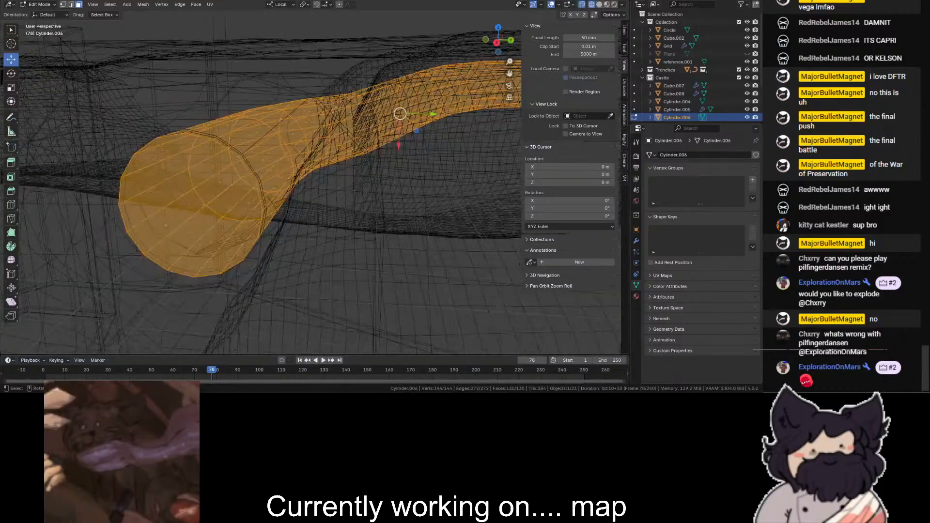
- Try to enlarge the duplicated tunnel by insetting all its faces with 0 m thickness and about 1 m depth
key("i")
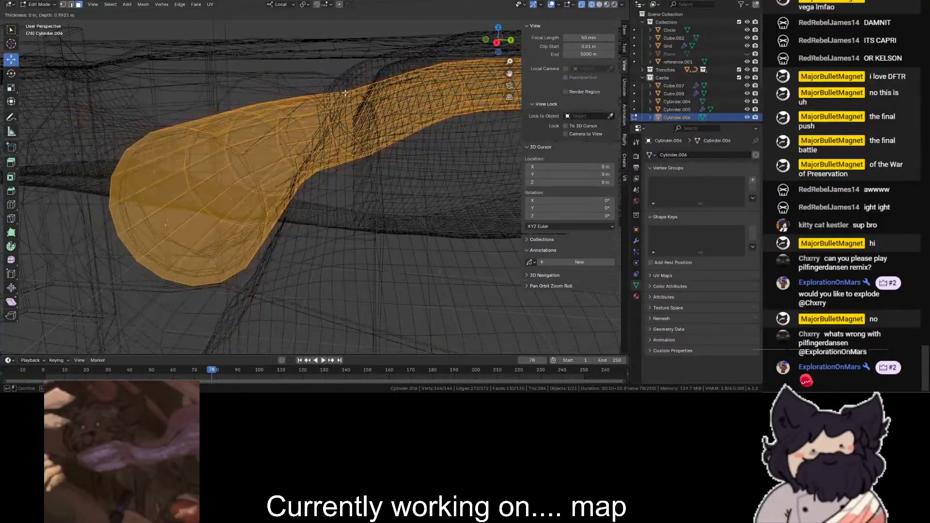
left_click(346, 90)
key("shift+z")
key("shift+z")
key("ctrl+z")
key("shift+z")
key("shift+z")
key("i")
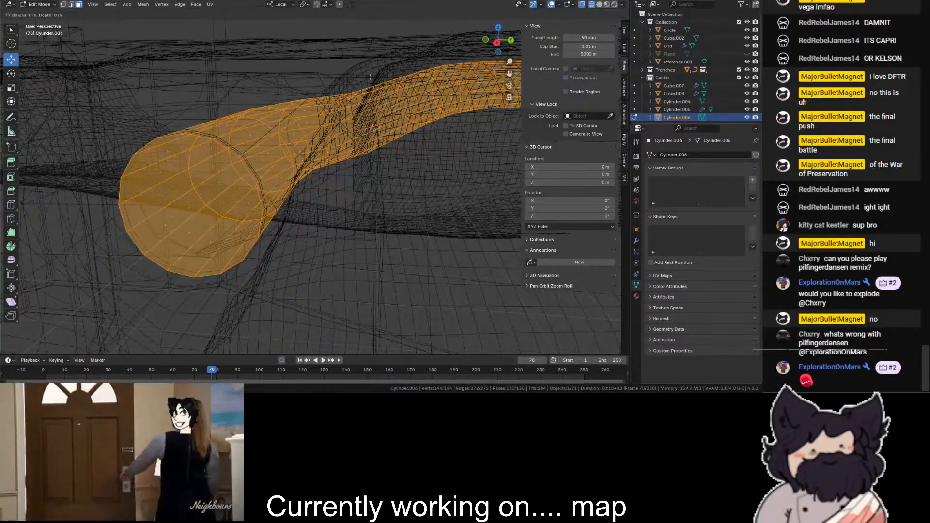
left_click(353, 117)
key("alt+a")
key("shift+z")
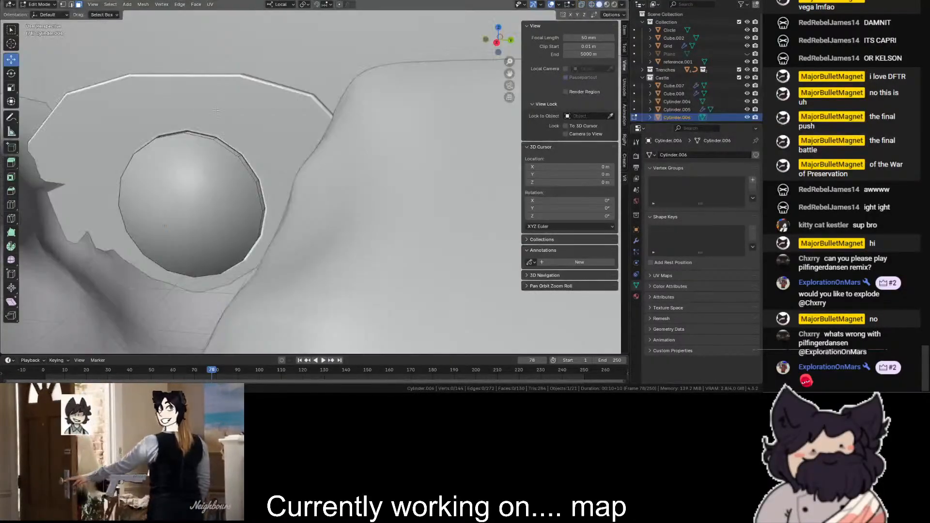
- Return to Object Mode and delete the duplicated tunnel object
scroll(353, 118, "down", 2)
left_click(32, 6)
left_click(44, 13)
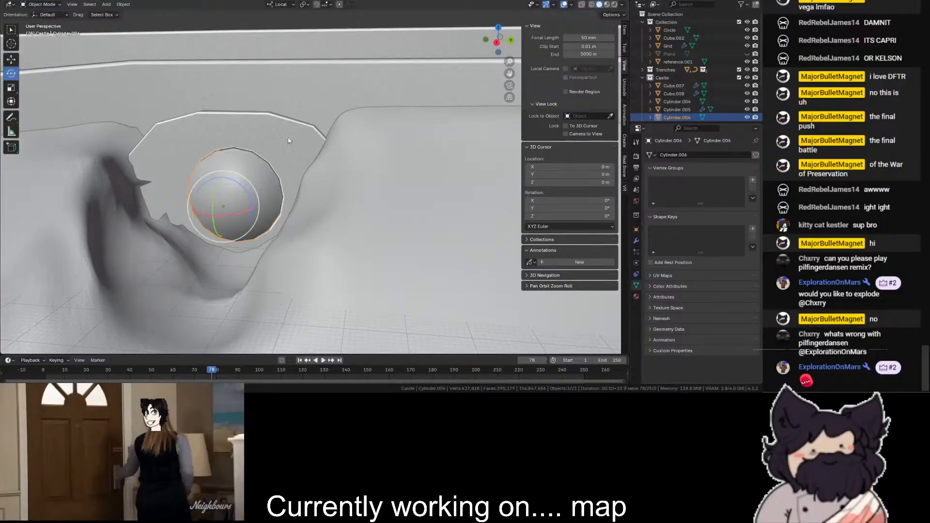
key("shift+z")
key("shift+z")
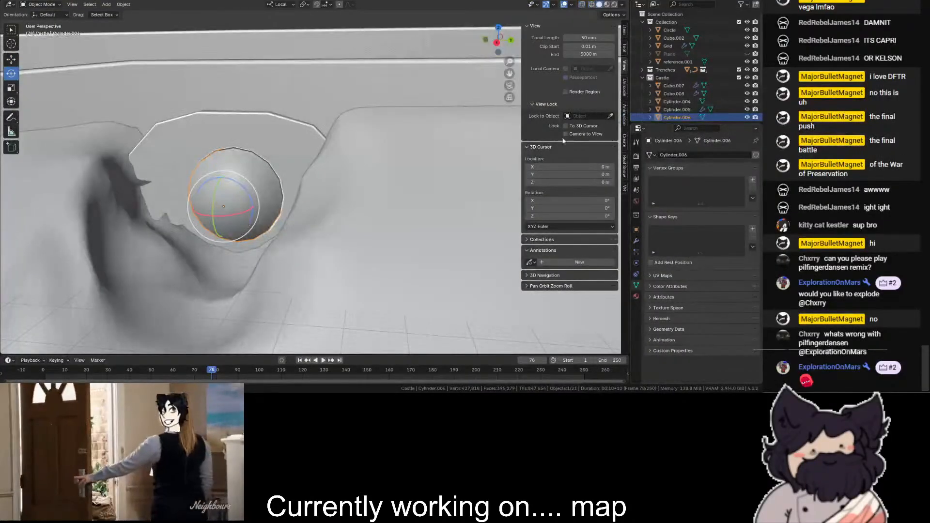
key("Delete")
- Add a Boolean Difference modifier using Cylinder.004 to the castle wall Cube.007, placed between its Bevel and WeightedNormal modifiers
left_click(674, 94)
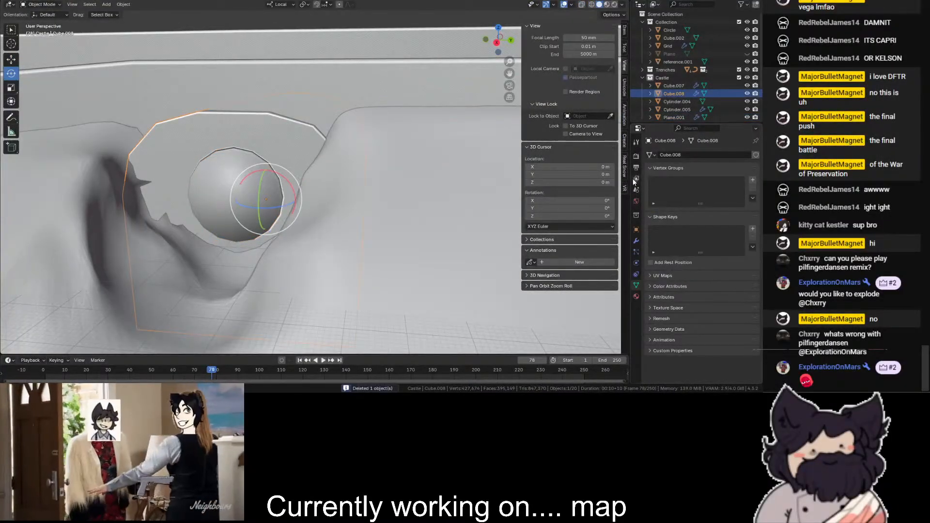
left_click(636, 241)
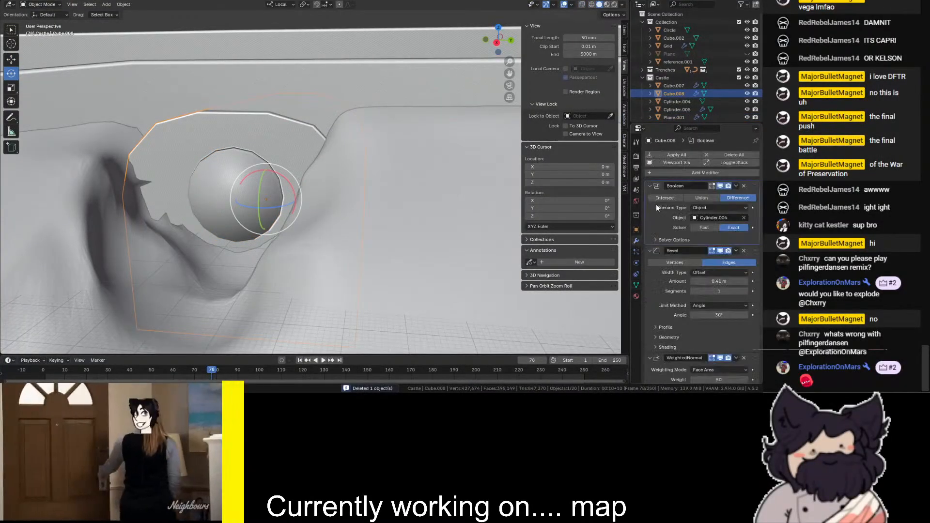
left_click(712, 173)
left_click(280, 82)
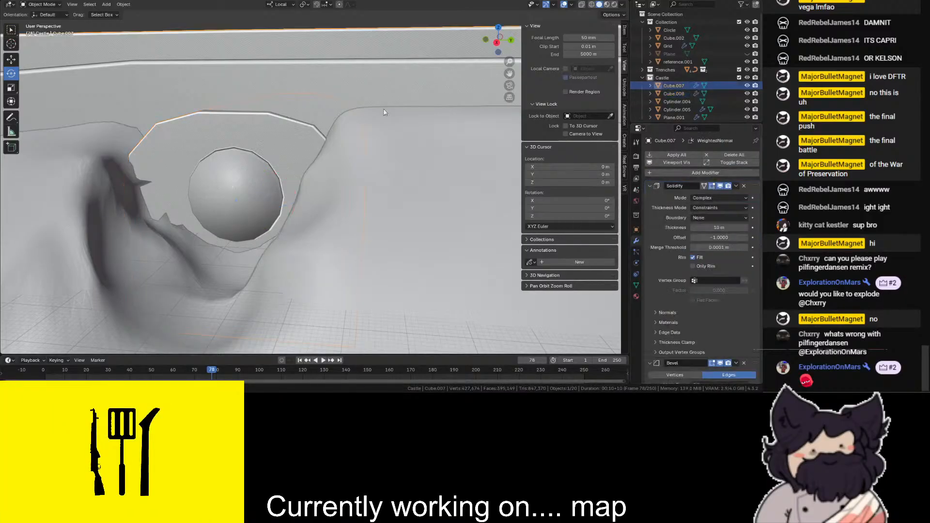
scroll(754, 323, "down", 6)
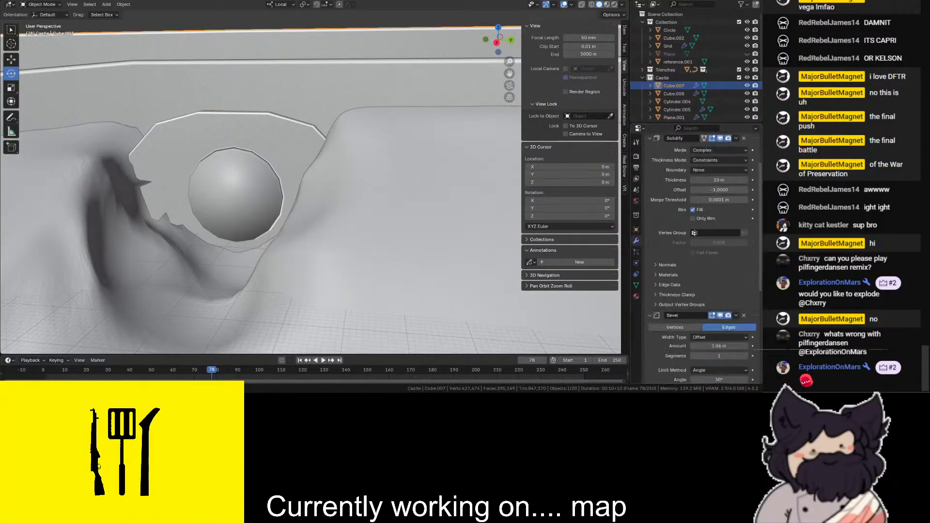
scroll(755, 328, "down", 5)
left_click_drag(754, 328, 744, 198)
left_click_drag(688, 99, 717, 200)
left_click_drag(754, 176, 754, 279)
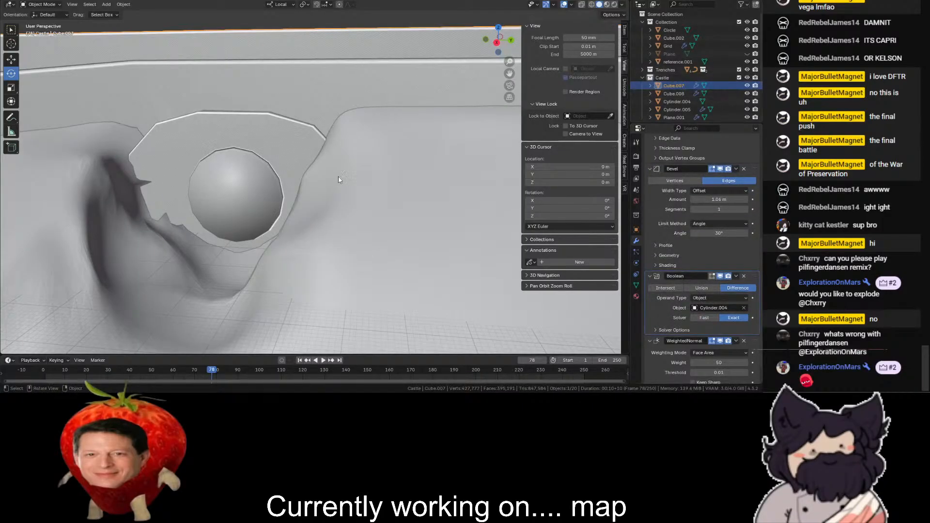
- Hide the Cylinder.004 cutter and inspect the tunnel cut through the block and wall
left_click(690, 101)
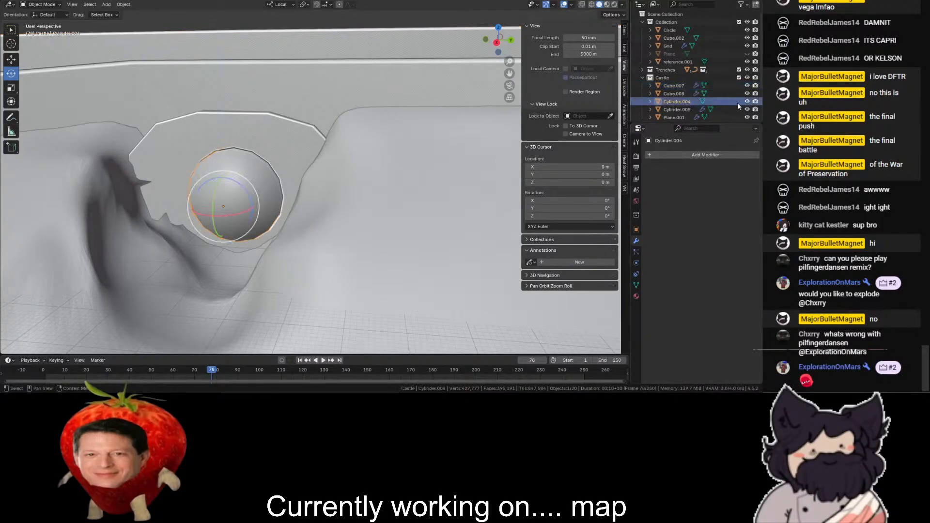
key("h")
scroll(294, 181, "up", 2)
scroll(65, 181, "up", 3)
scroll(77, 167, "down", 3)
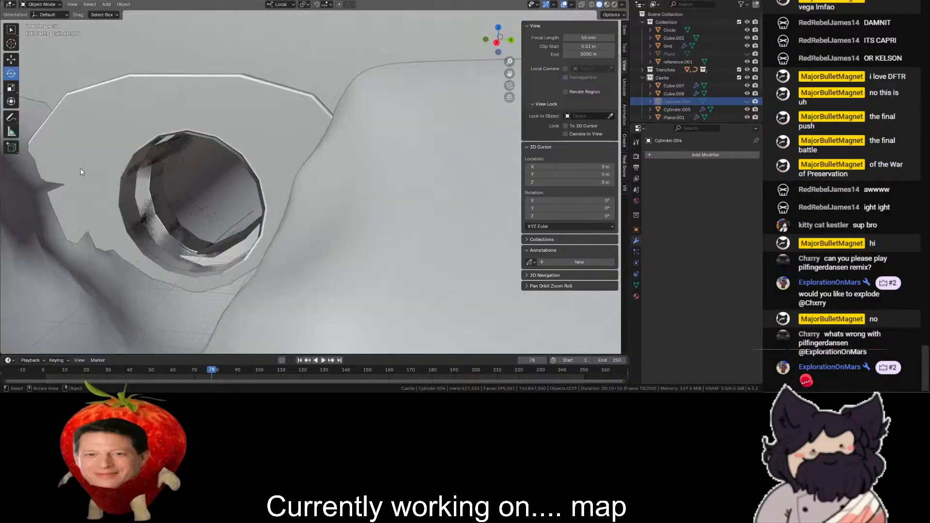
- Add a Solidify modifier to the tunnel lining Cylinder.005 with 1 m thickness and an offset of 0.5
left_click(139, 153)
left_click(676, 174)
type("so")
key("Return")
mouse_move(715, 218)
left_mouse_down()
mouse_move(767, 209)
mouse_move(719, 217)
left_mouse_up()
double_click(709, 220)
type("=1")
key("Return")
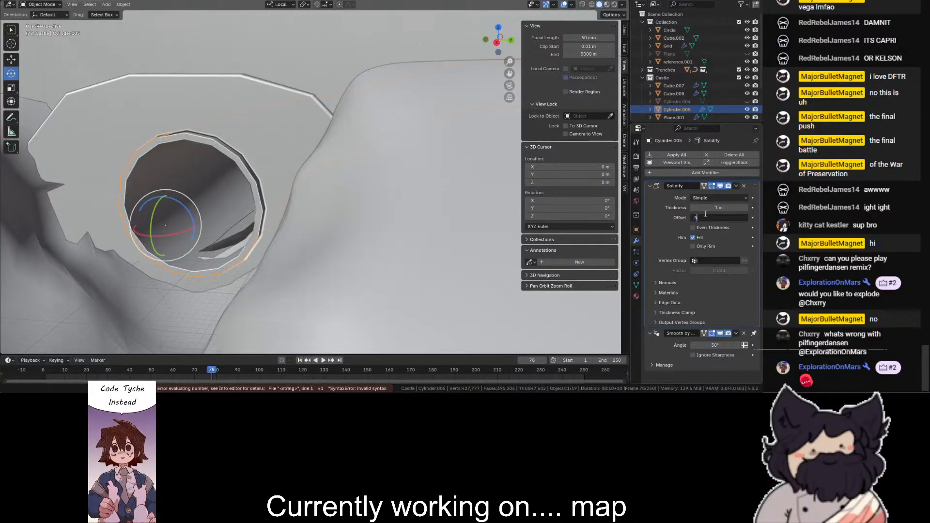
type("0.5")
key("Return")
- Set the Solidify thickness of the tunnel lining Cylinder.005 to 1.34 m
left_click(507, 35)
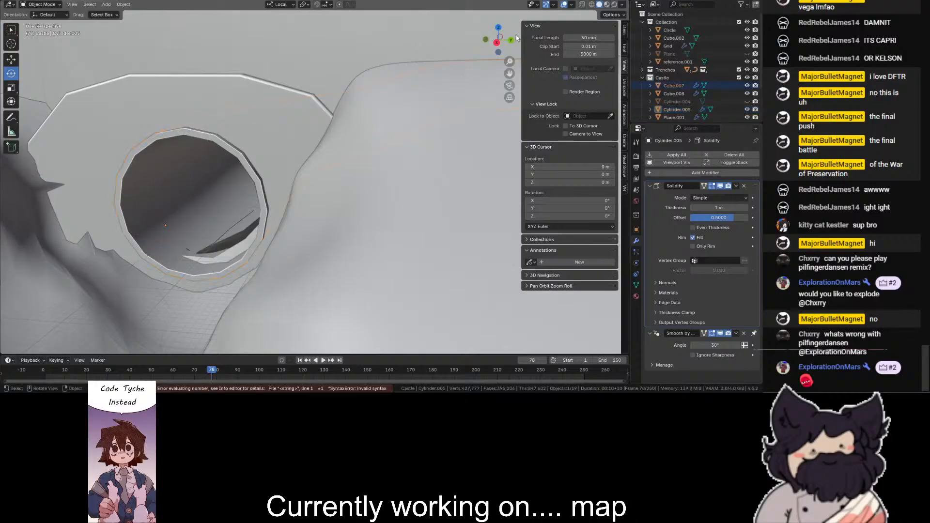
left_click(505, 36)
mouse_move(505, 36)
left_mouse_down()
mouse_move(524, 30)
mouse_move(520, 37)
left_mouse_up()
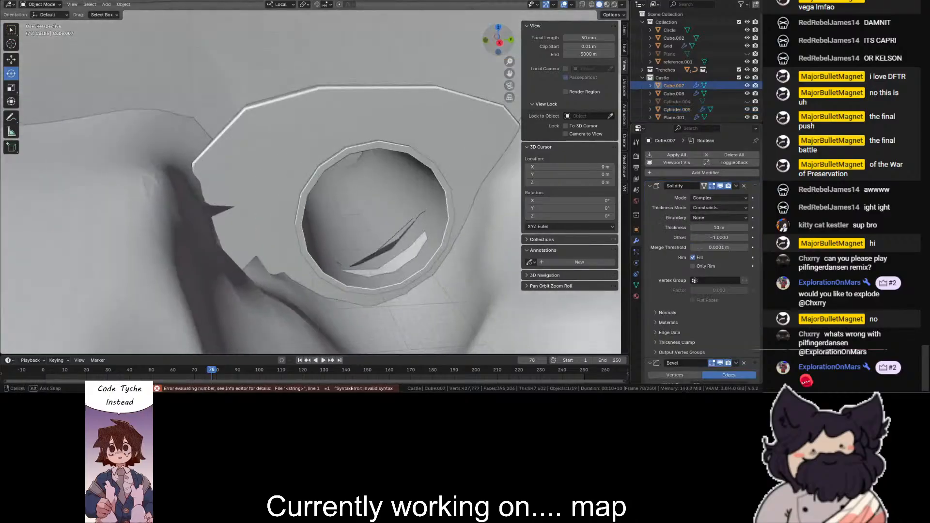
left_click(437, 197)
mouse_move(727, 207)
left_mouse_down()
mouse_move(775, 208)
mouse_move(714, 220)
left_mouse_up()
scroll(455, 245, "up", 6)
scroll(428, 278, "down", 3)
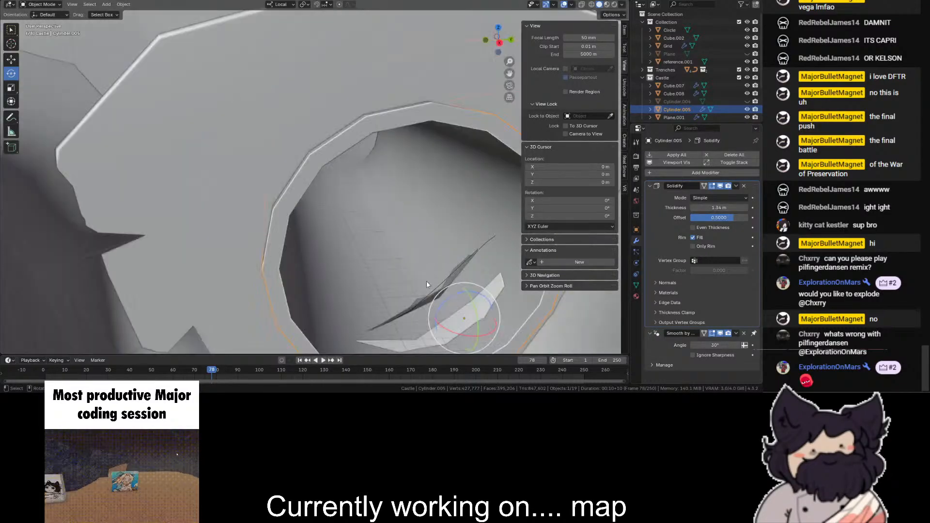
- Sculpt the terrain Grid where its shards poke into the tunnel, and return to Object Mode
left_click(428, 277)
scroll(416, 269, "down", 3)
left_click(42, 5)
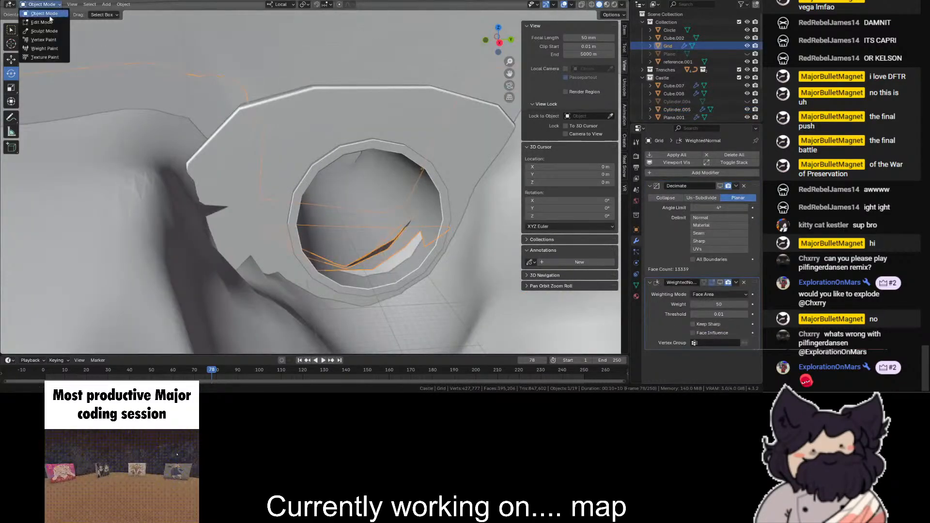
left_click(43, 31)
mouse_move(374, 271)
left_mouse_down()
mouse_move(435, 235)
mouse_move(379, 244)
left_mouse_up()
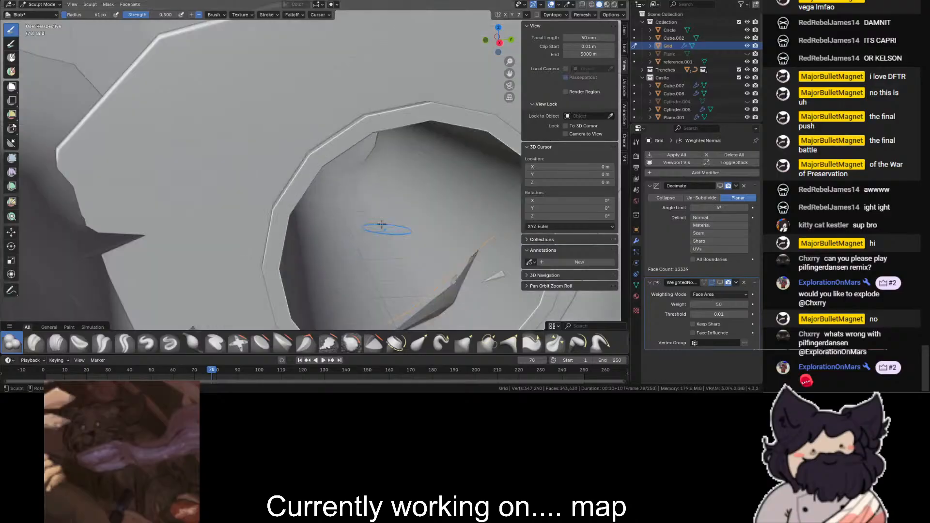
left_click(47, 5)
left_click(44, 13)
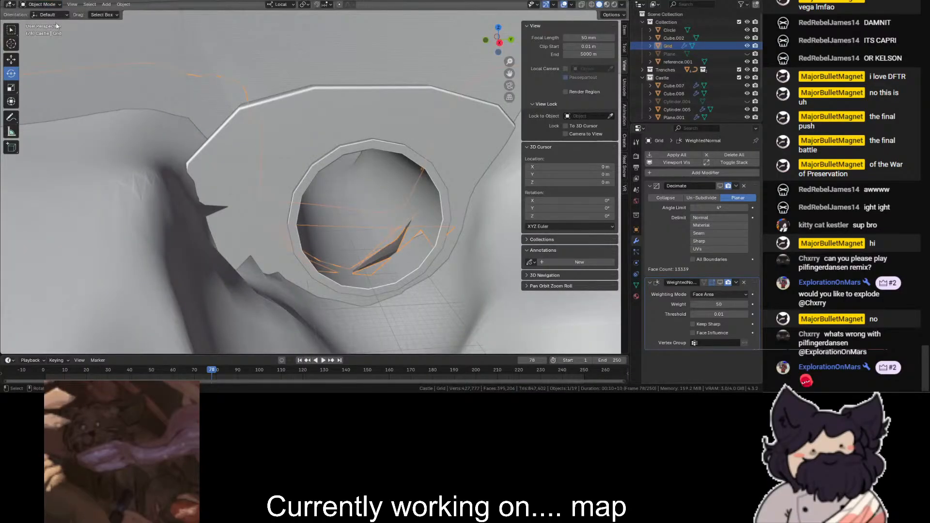
- In Edit Mode on the terrain Grid, select the stray shard faces inside the tunnel in wireframe and delete their vertices
left_click(39, 5)
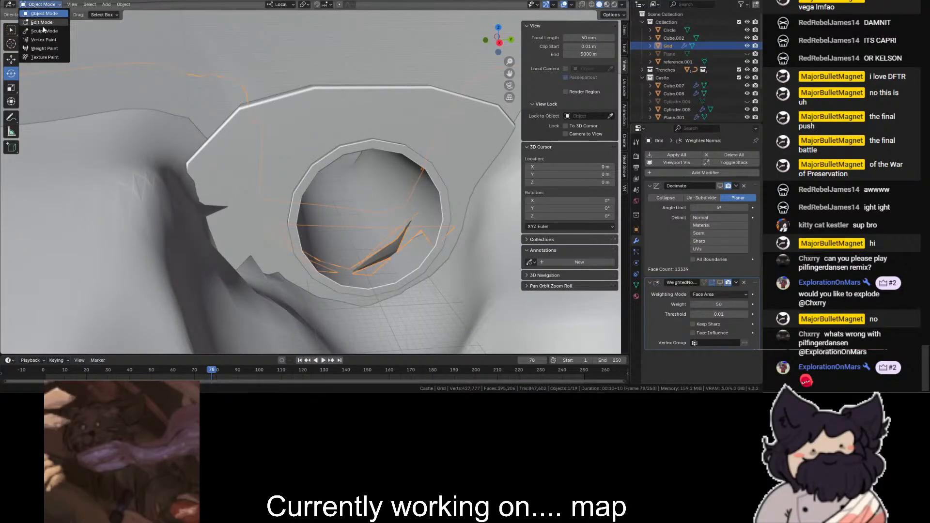
left_click(42, 25)
key("alt+z")
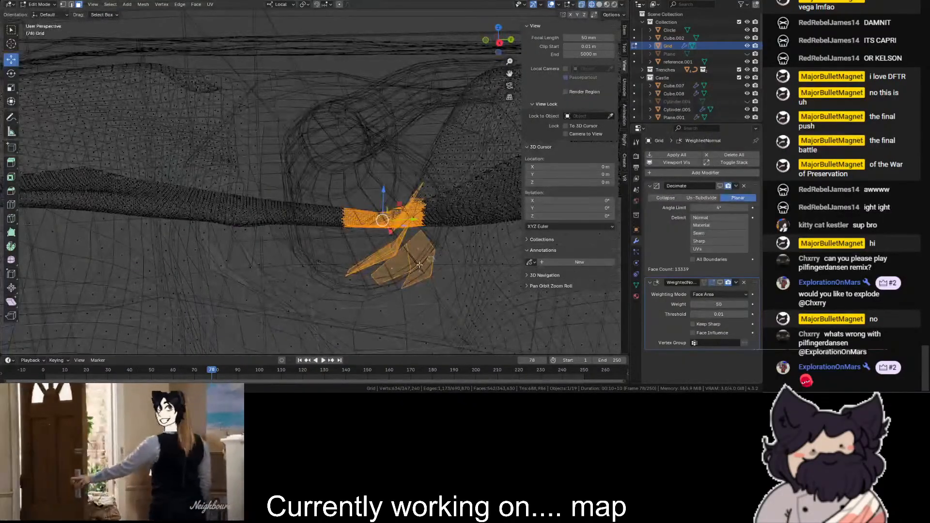
left_click(391, 267, "shift")
left_click(419, 270, "shift")
left_click(430, 246, "shift")
middle_click_drag(429, 246, 440, 198)
middle_click_drag(487, 55, 442, 150)
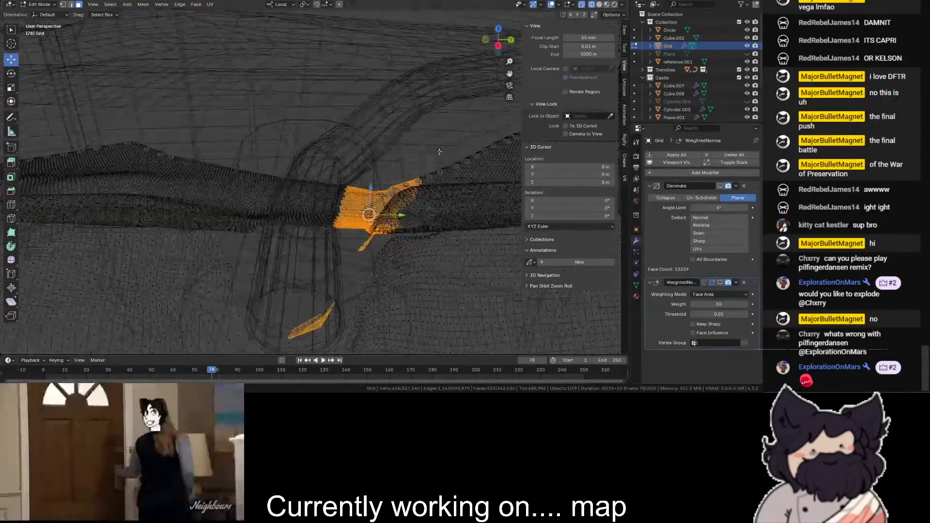
left_click_drag(444, 146, 293, 252, "ctrl")
key("x")
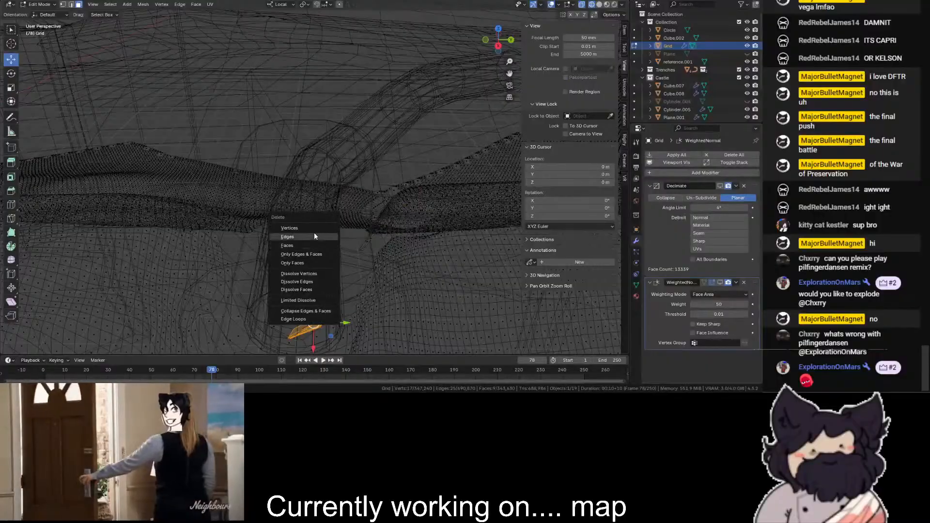
left_click(314, 229)
key("shift+z")
scroll(353, 206, "down", 2)
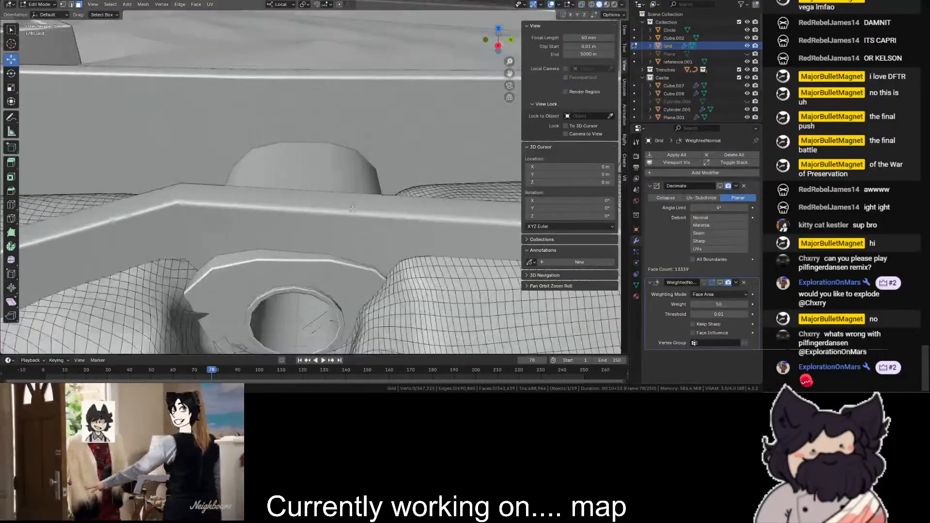
scroll(354, 206, "up", 3)
middle_click_drag(353, 206, 404, 44, "shift")
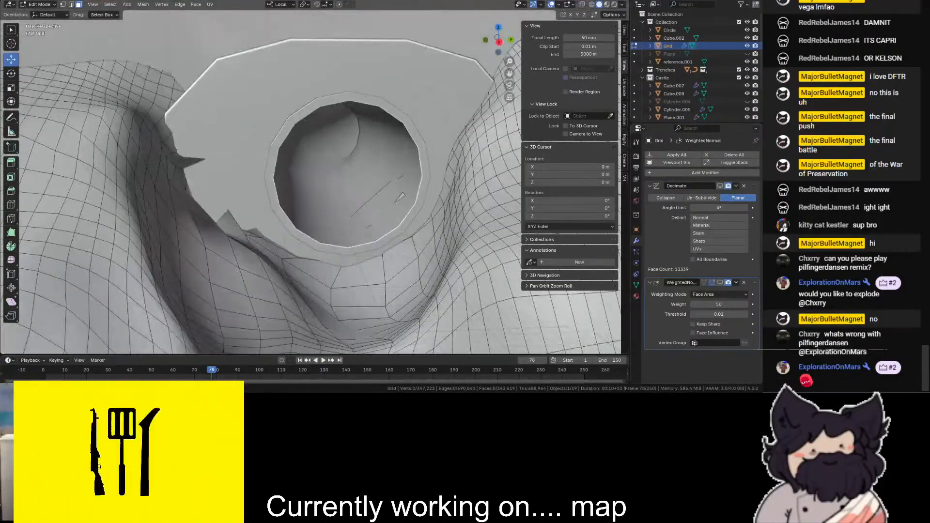
- Try to box-select the remaining terrain fragments inside the tunnel in edge select mode
key("shift+z")
left_click(373, 197)
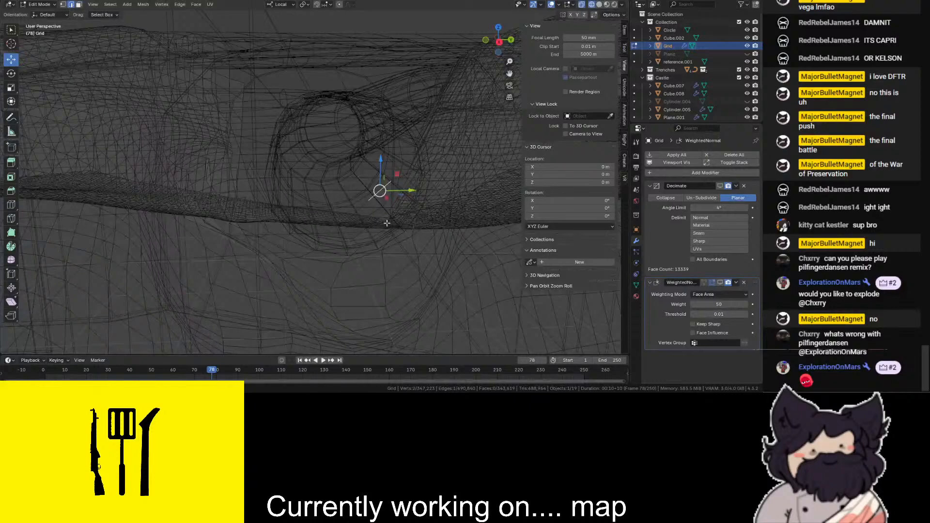
left_click_drag(335, 170, 418, 250)
left_click_drag(429, 165, 325, 251)
key("shift+z")
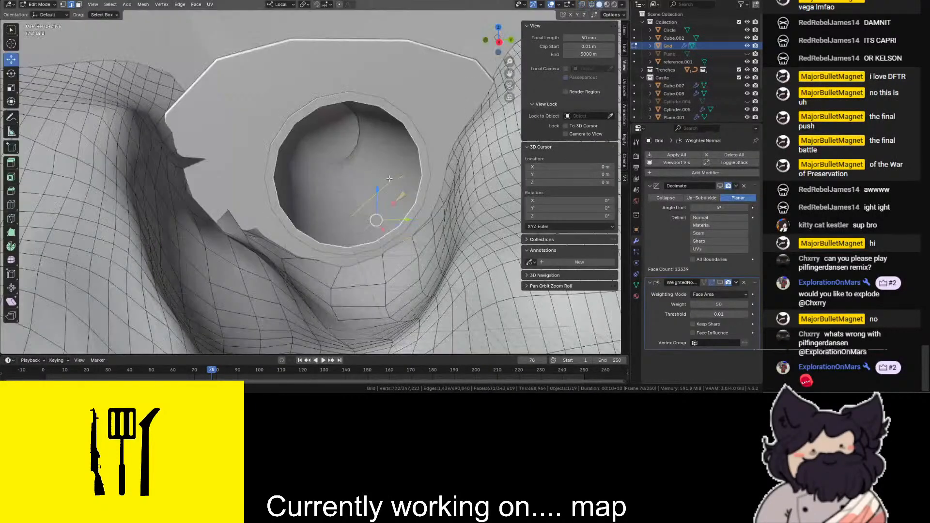
key("shift+z")
left_click_drag(422, 237, 330, 278)
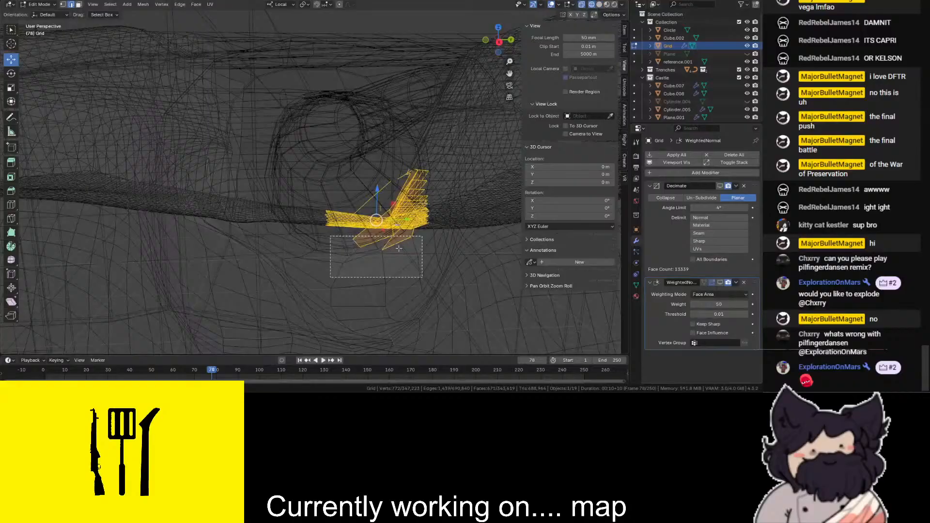
left_click(309, 243)
scroll(308, 252, "down", 5)
scroll(307, 279, "up", 9)
key("shift+z")
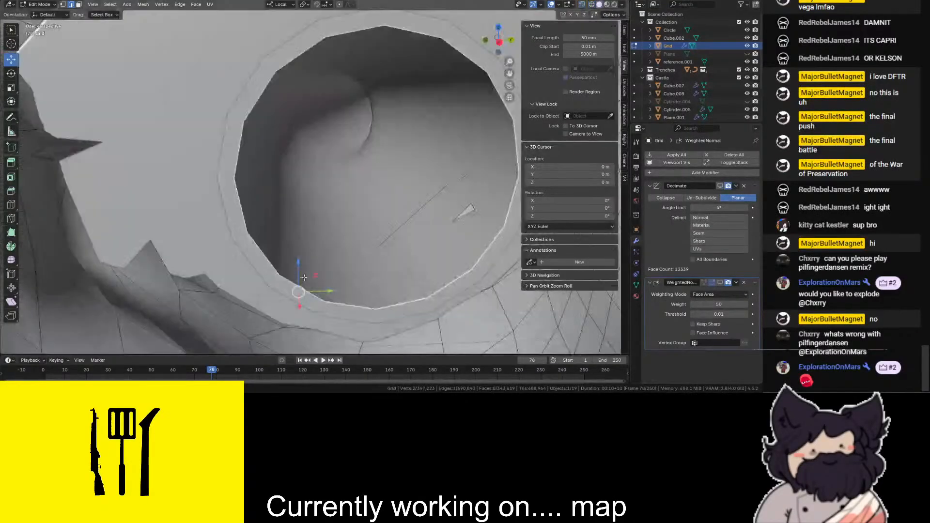
- In vertex select mode, select the vertices of the thin terrain fragments left inside the tunnel
scroll(307, 279, "down", 5)
key("shift+z")
left_click_drag(377, 187, 405, 203)
left_click(63, 6)
key("shift+z")
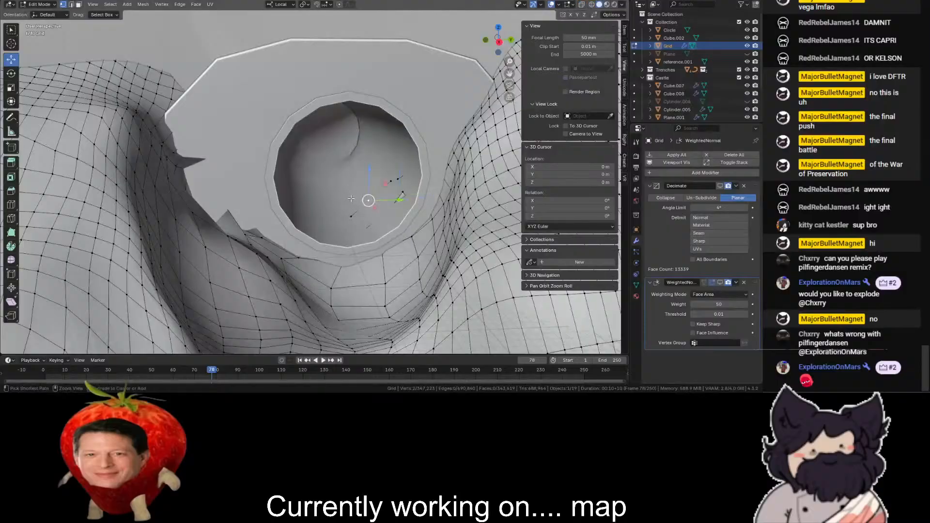
key("ctrl+l")
key("shift+z")
left_click(401, 181, "shift")
key("shift+z")
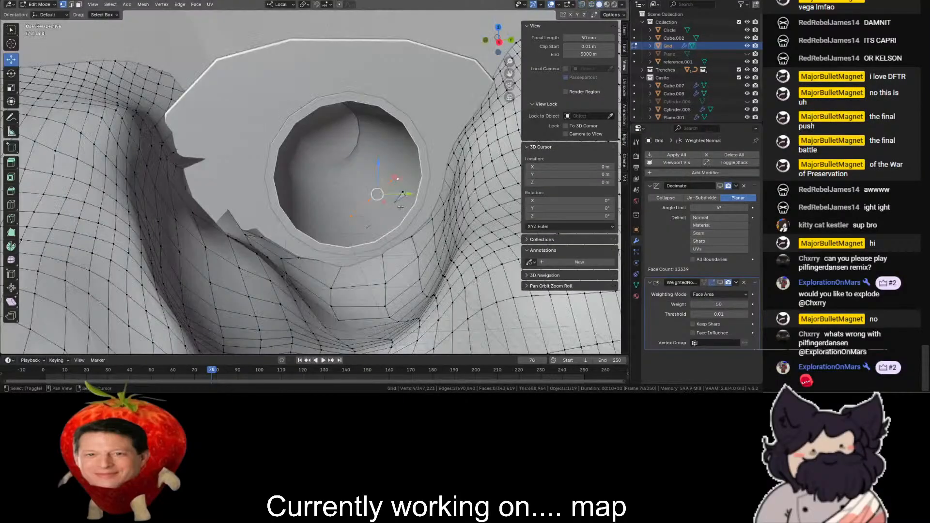
- Try to add the small shard's vertices to the selection, and undo the resulting shortest-path picks
left_click(402, 192, "shift")
key("shift+z")
left_click(354, 235, "ctrl")
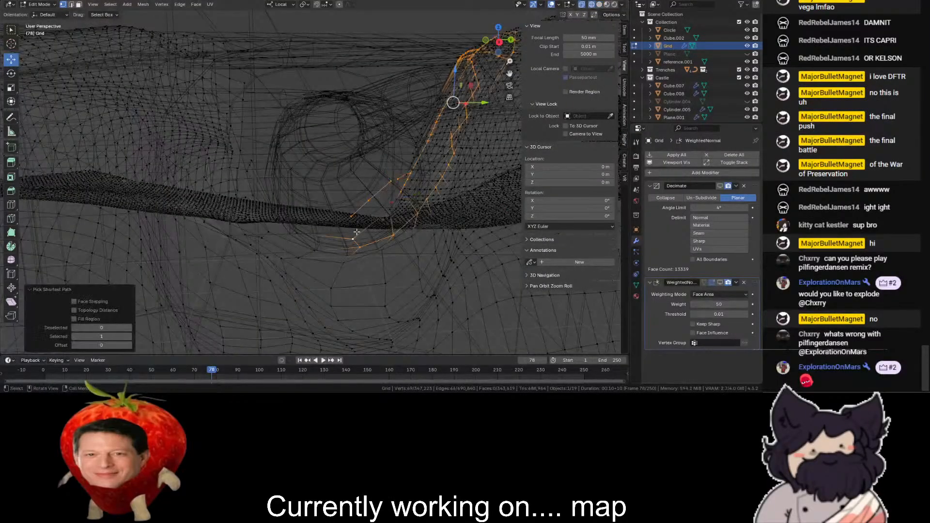
key("ctrl+z")
key("shift+z")
- Try again to add the small shard's vertices from a closer view, undoing the wrong pick
key("shift+z")
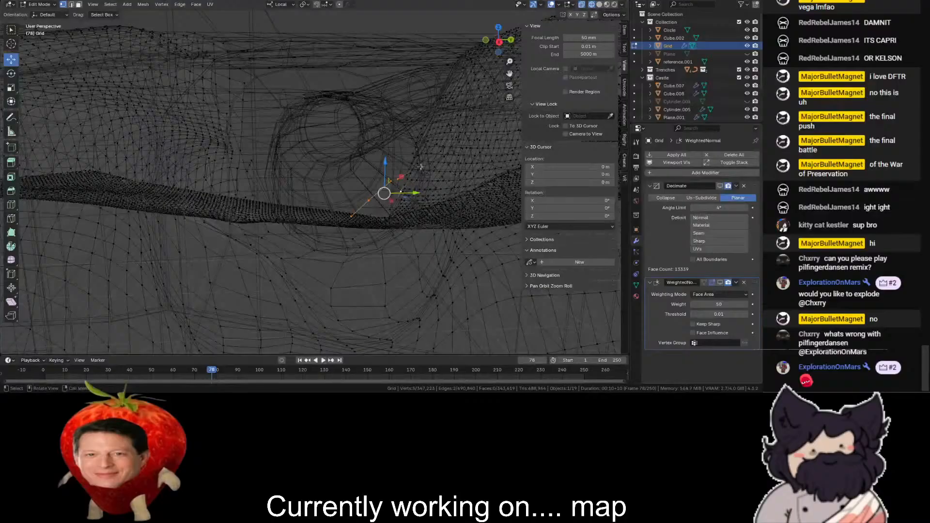
key("ctrl+z")
left_click_drag(500, 46, 499, 52)
scroll(454, 228, "up", 3)
key("shift+z")
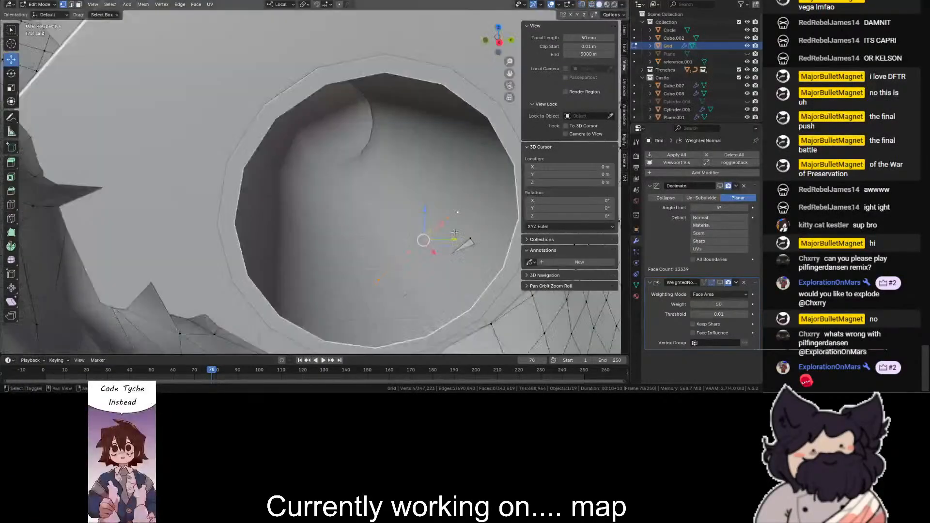
left_click(466, 239, "shift")
key("shift+z")
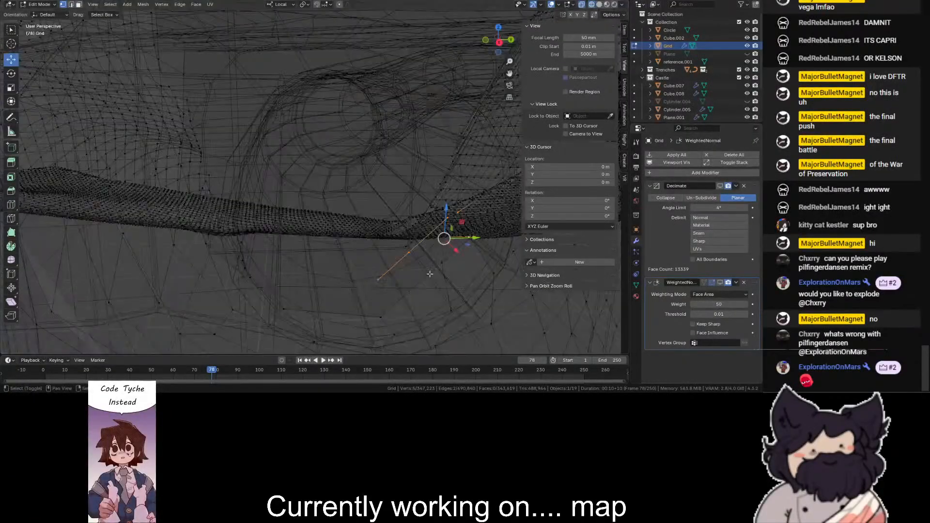
key("ctrl+z")
key("shift+z")
key("shift+z")
left_click(472, 239, "shift")
key("shift+z")
key("shift+z")
left_click(458, 213, "shift")
- Add the small shard's remaining vertices to the selection, delete the leftover fragments' vertices, and return to Object Mode
left_click_drag(501, 42, 498, 44)
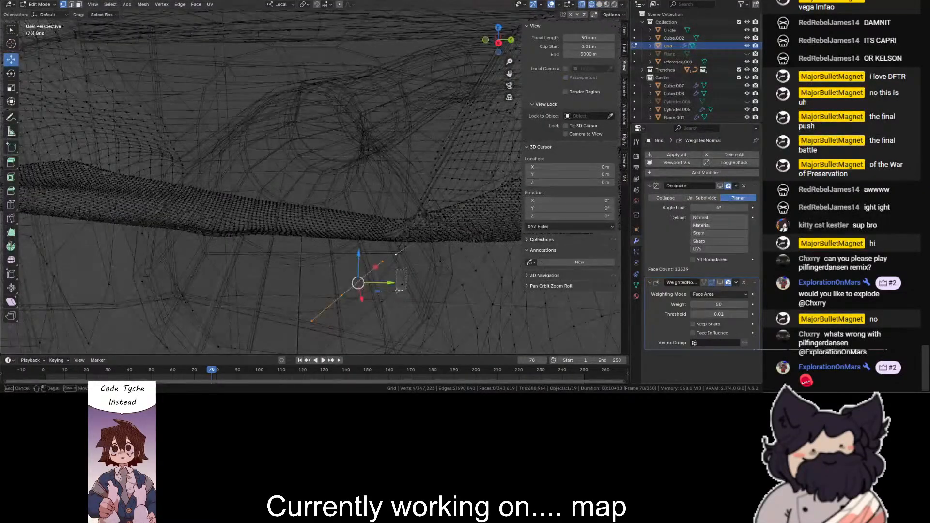
left_click_drag(399, 285, 388, 297, "shift")
scroll(380, 293, "down", 3)
left_click(323, 255, "ctrl")
key("ctrl+z")
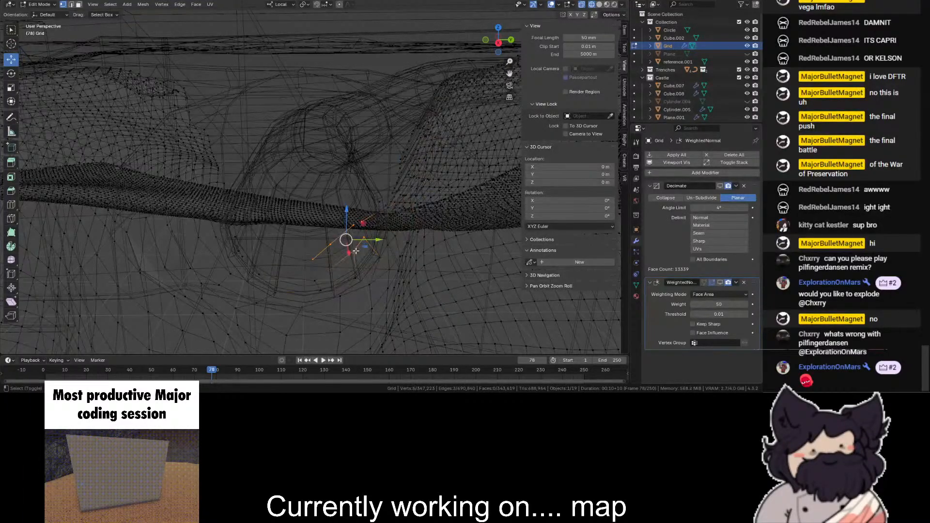
left_click(312, 280, "shift")
key("shift+z")
scroll(334, 242, "down", 3)
scroll(337, 233, "up", 5)
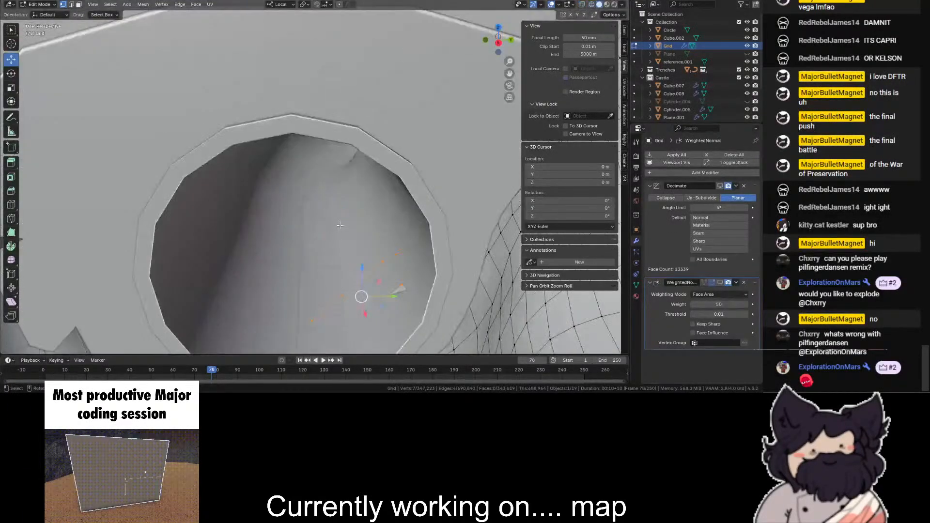
key("x")
left_click(340, 227)
scroll(303, 229, "up", 4)
scroll(303, 230, "down", 4)
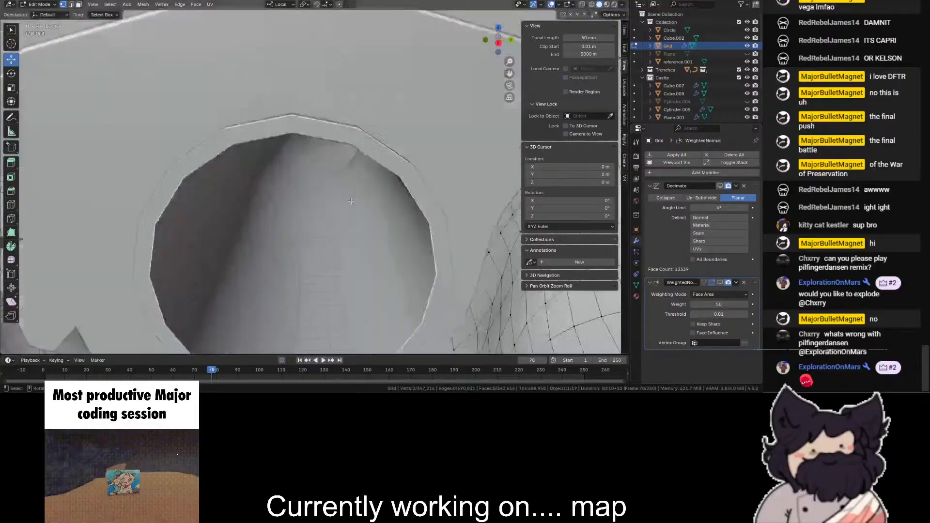
scroll(303, 230, "down", 5)
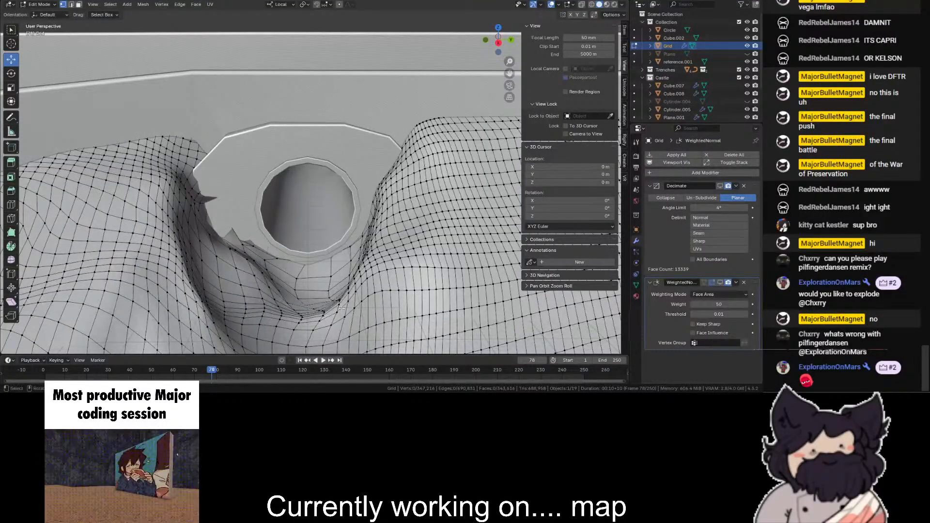
left_click(43, 5)
left_click(45, 13)
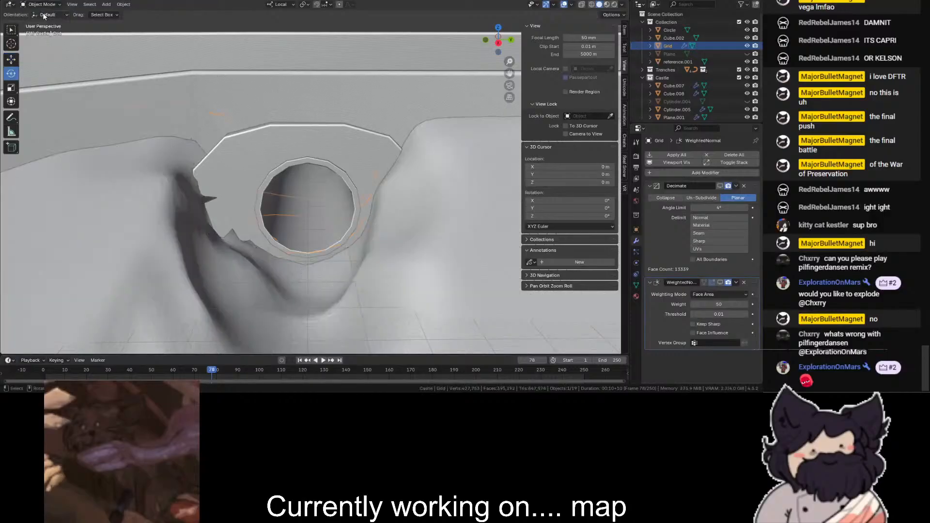
- Deselect the terrain and examine the castle, trenches and cliffs across the whole map
scroll(290, 24, "down", 2)
scroll(289, 24, "down", 4)
left_click(341, 32)
scroll(341, 32, "down", 3)
middle_click_drag(341, 32, 501, 41)
scroll(500, 43, "down", 2)
scroll(499, 44, "up", 4)
scroll(500, 63, "down", 4)
scroll(505, 72, "down", 3)
middle_click_drag(505, 54, 515, 104)
scroll(572, 63, "up", 3)
left_click_drag(499, 44, 596, 72)
scroll(499, 63, "down", 2)
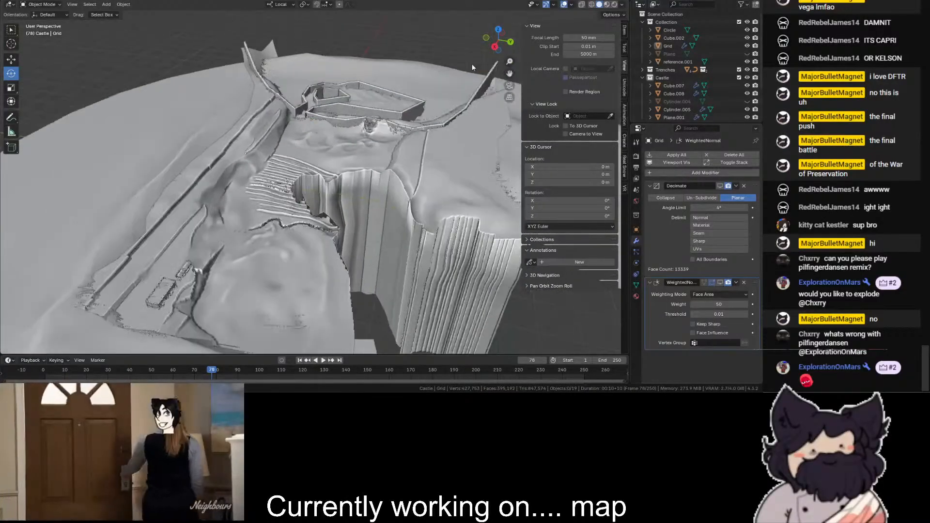
scroll(368, 198, "up", 1)
scroll(368, 198, "down", 1)
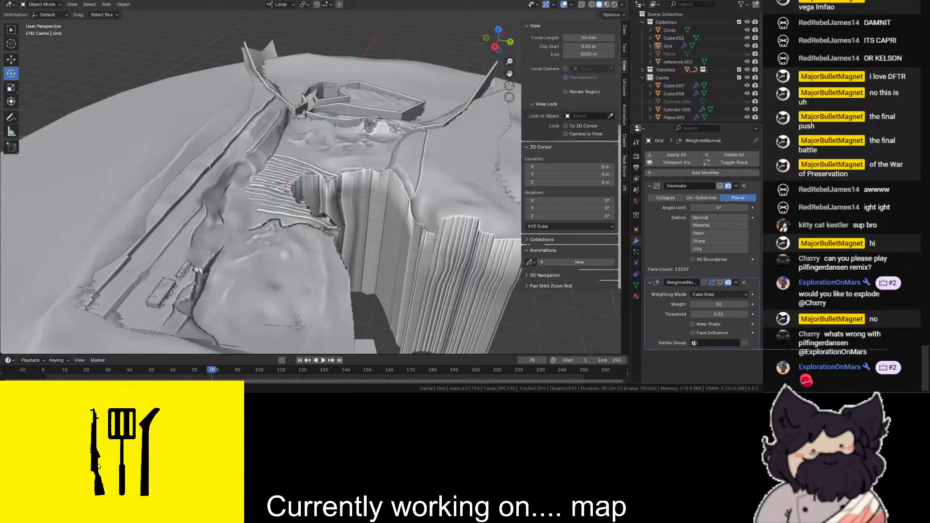
- Enable viewport display of the terrain Grid's Decimate modifier and examine the simplified terrain
left_click(720, 186)
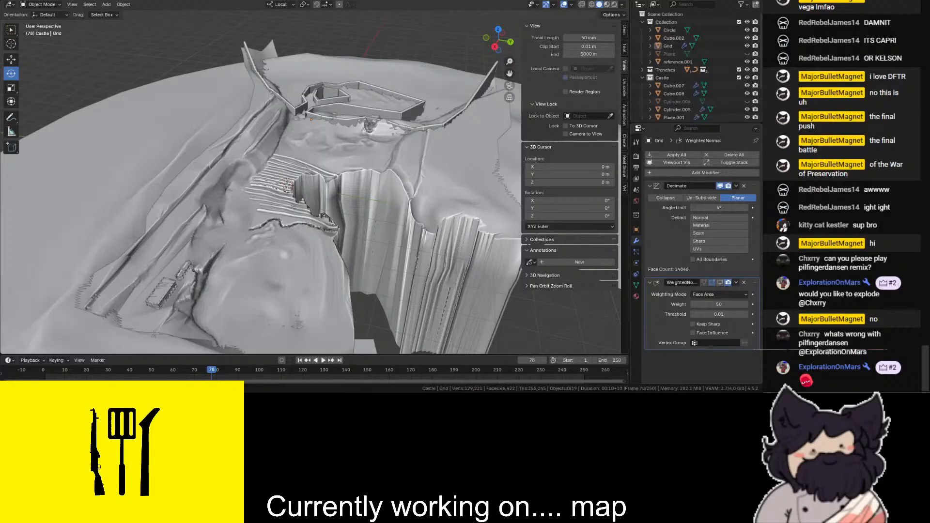
scroll(292, 250, "up", 12)
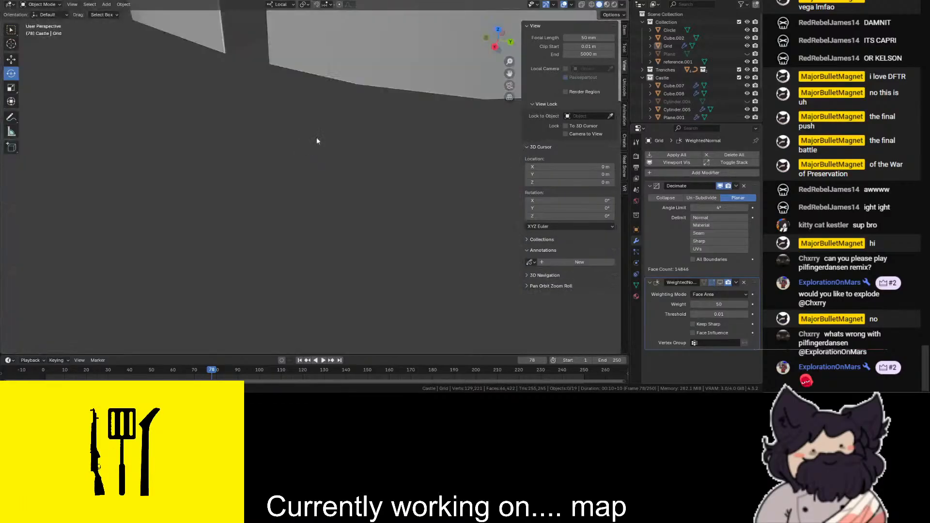
scroll(317, 141, "down", 5)
left_click(135, 55)
scroll(161, 115, "down", 10)
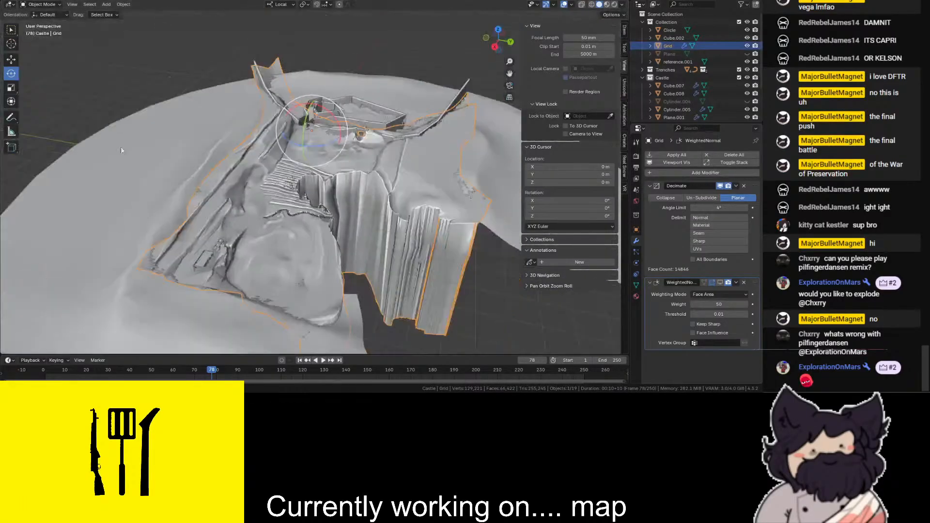
left_click(94, 103)
left_click_drag(498, 38, 727, 216)
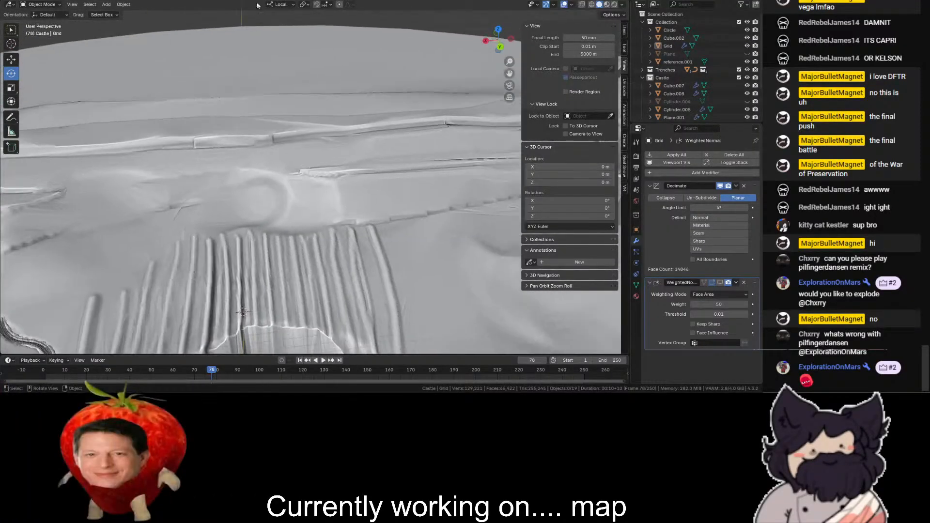
- Set the transform orientation to Global and make the main Collection active, with the chasm shown in top view
left_click(273, 5)
left_click(274, 29)
scroll(203, 73, "down", 4)
left_click(131, 83)
scroll(131, 83, "down", 4)
left_click(131, 83)
scroll(310, 77, "up", 3)
left_click_drag(509, 73, 584, 29)
left_click(656, 23)
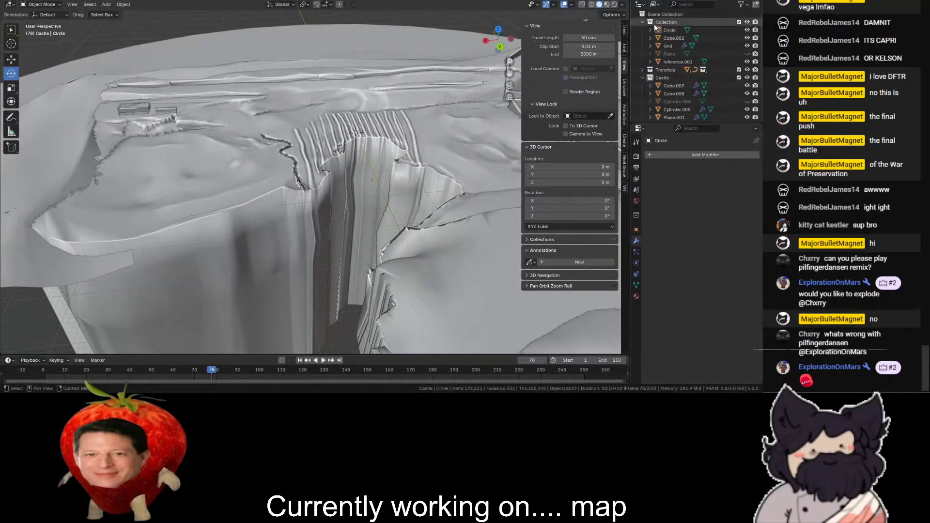
left_click(497, 31)
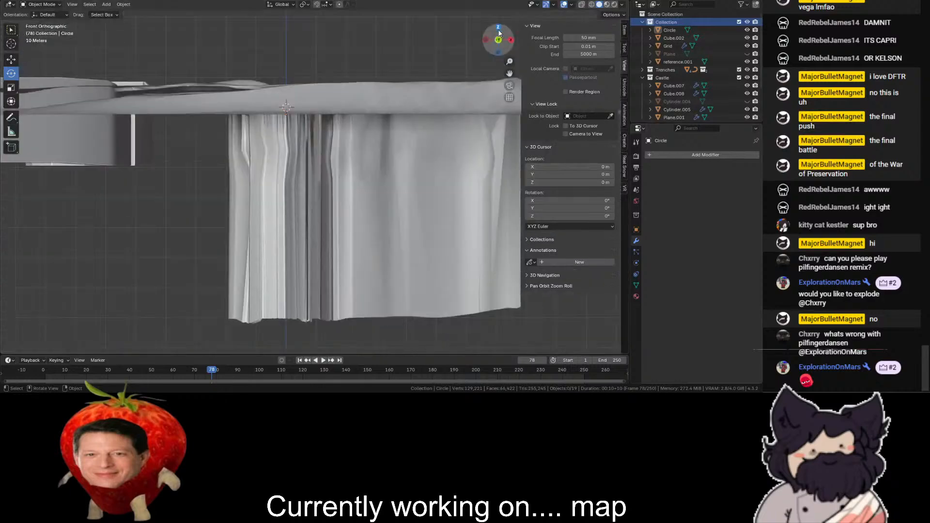
left_click(498, 30)
left_click_drag(509, 73, 472, 156)
scroll(507, 111, "up", 3)
scroll(165, 23, "up", 1)
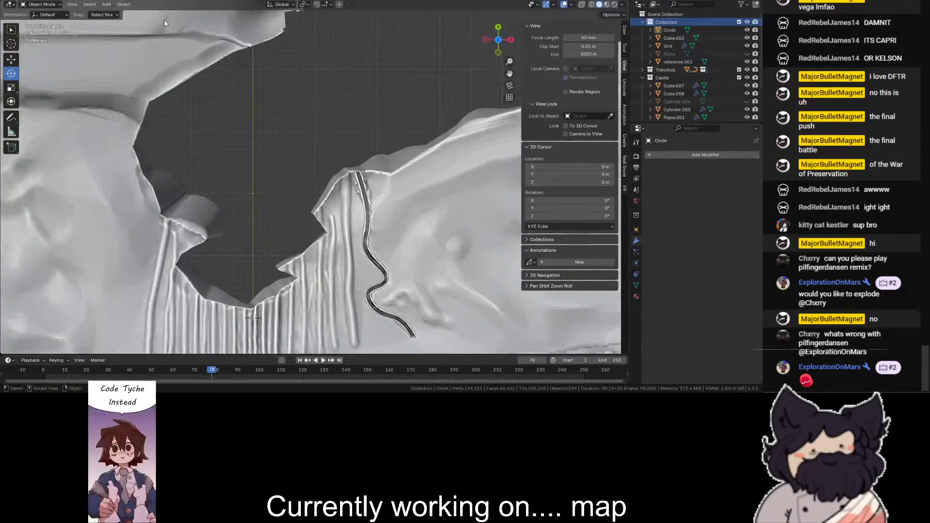
scroll(118, 70, "up", 1)
left_click(106, 4)
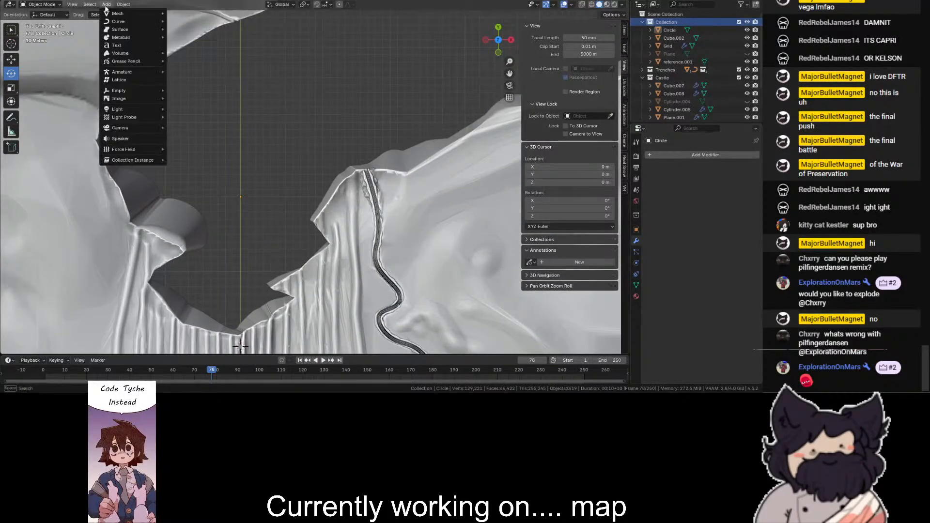
mouse_move(137, 17)
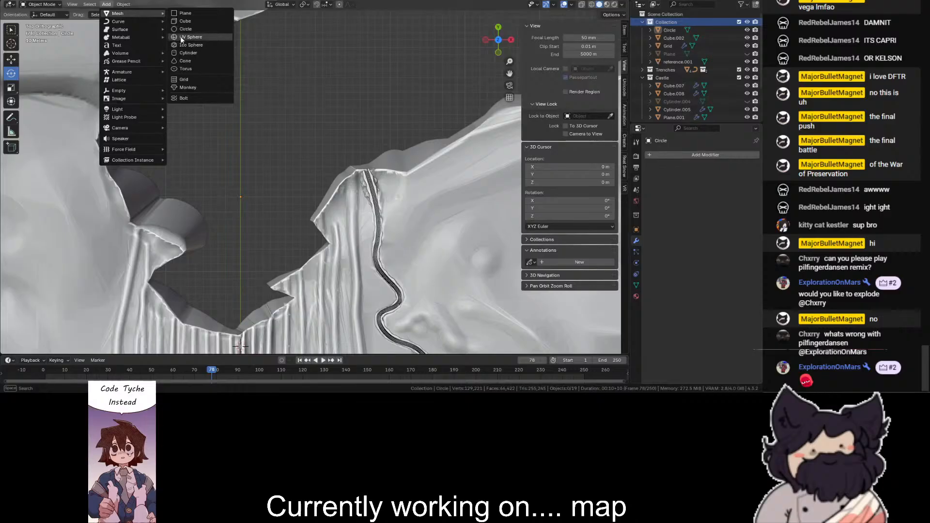
left_click(187, 15)
scroll(213, 89, "down", 3)
scroll(213, 89, "up", 2)
key("Delete")
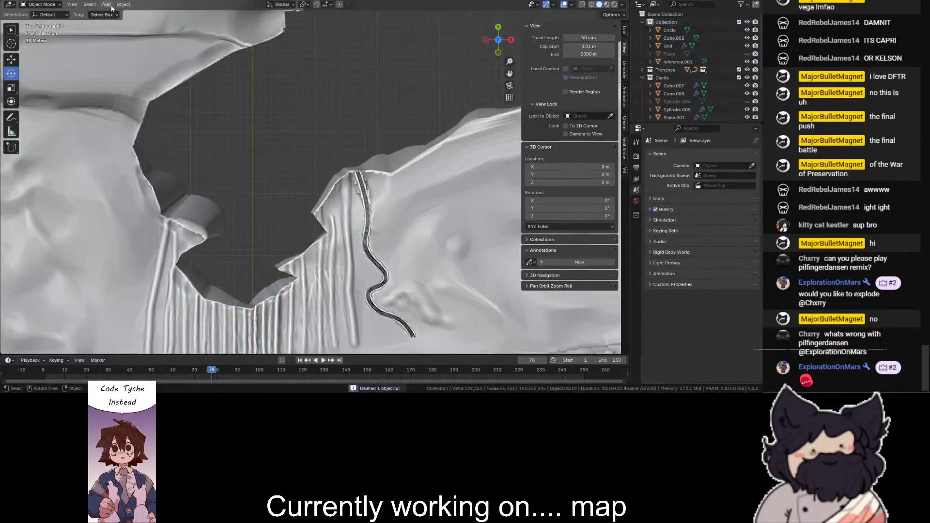
- Add a grid mesh to the scene, show everything as wireframe, and put the grid in Edit Mode
left_click(107, 5)
mouse_move(122, 18)
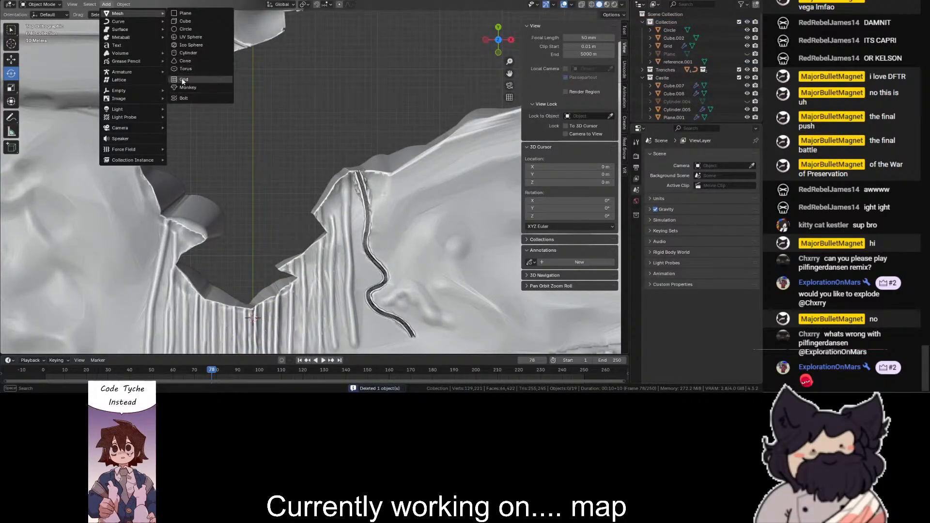
left_click(186, 81)
key("shift+z")
scroll(314, 178, "up", 3)
left_click(36, 4)
left_click(33, 21)
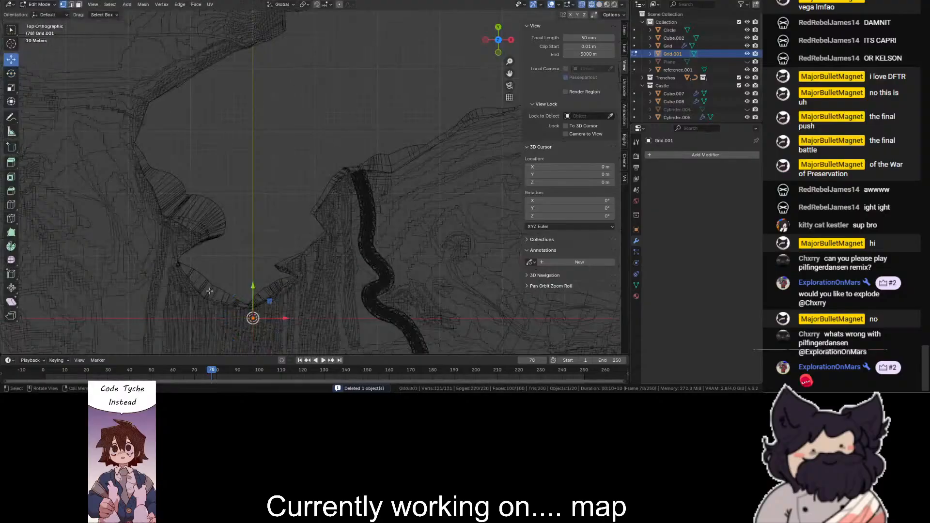
- Scale the whole grid up by 165.5 and again by 1.3 on all axes, and return to Object Mode
left_click(9, 102)
left_click(11, 89)
left_click_drag(258, 316, 497, 232)
left_click_drag(445, 77, 526, 1)
key("Escape")
scroll(237, 277, "down", 4)
left_click_drag(299, 217, 304, 209)
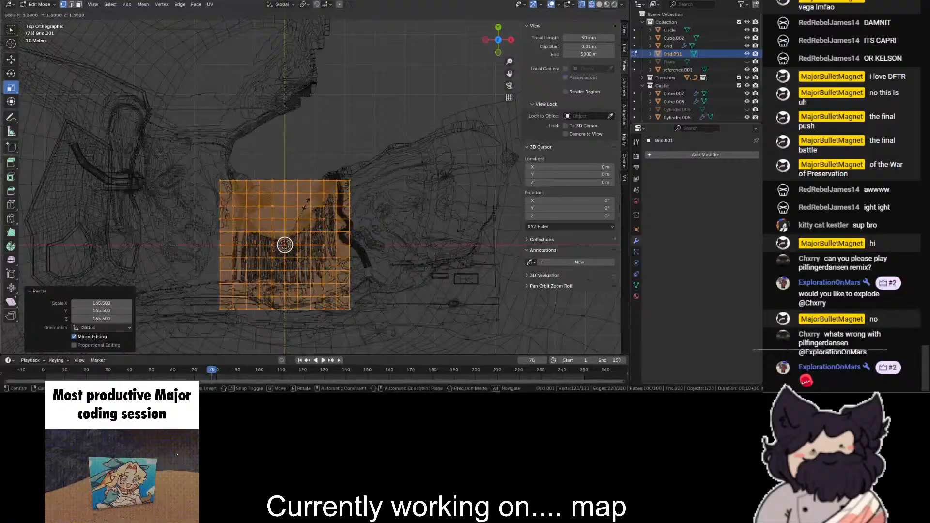
left_click(48, 4)
left_click(41, 12)
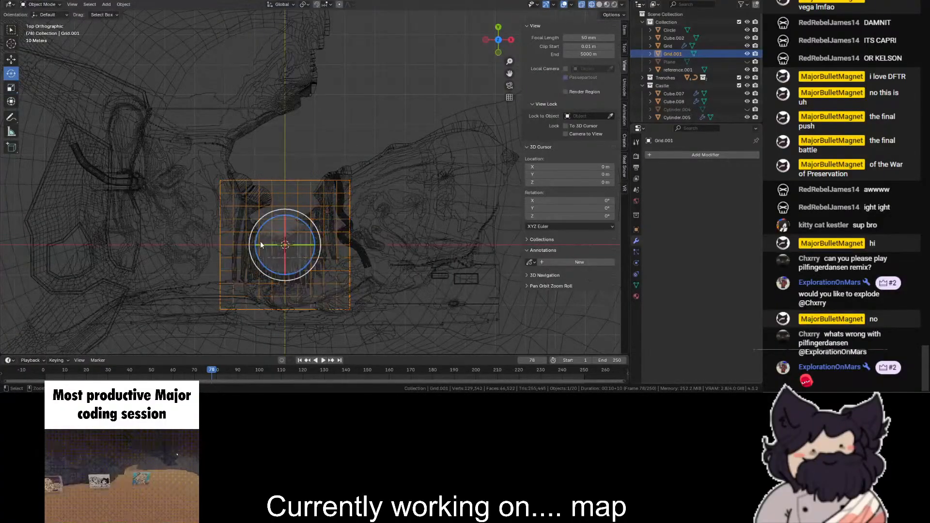
- Move the grid north over the chasm and subdivide all its faces with one cut in Edit Mode
left_click(11, 62)
left_click_drag(284, 241, 303, 153)
scroll(303, 150, "up", 3)
left_click(42, 4)
left_click(41, 22)
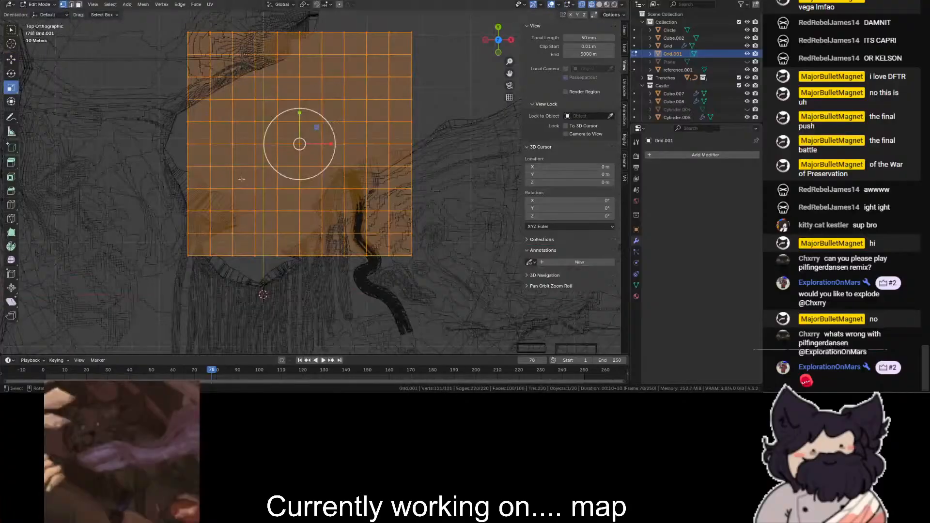
right_click(328, 121)
left_click(328, 122)
scroll(146, 97, "up", 3)
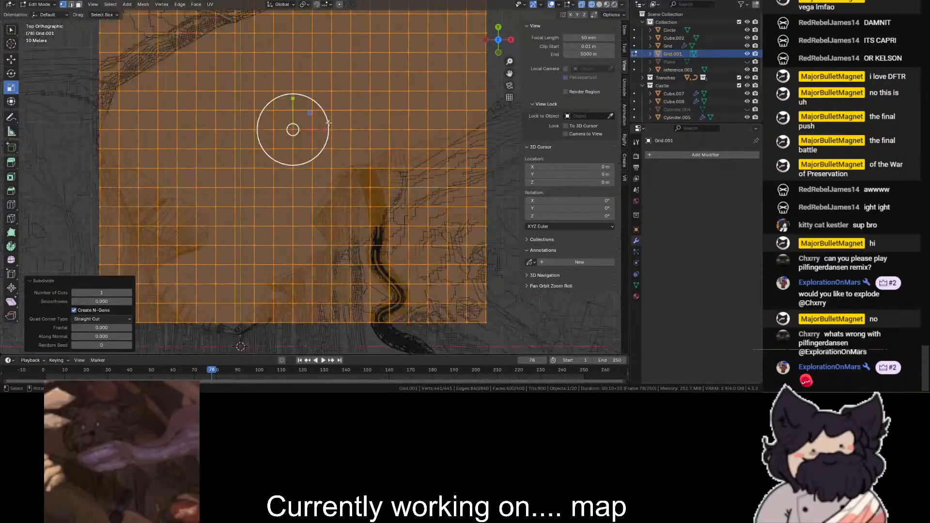
- Move grid vertices beside the chasm's western cliff into an irregular island outline and separate that patch into its own object
left_click(12, 64)
left_click(177, 147)
left_click_drag(176, 147, 167, 141, "ctrl")
left_click(158, 92)
left_click_drag(158, 91, 163, 97)
left_click(216, 110)
left_click_drag(217, 110, 167, 155)
left_click(254, 189)
scroll(176, 130, "up", 2)
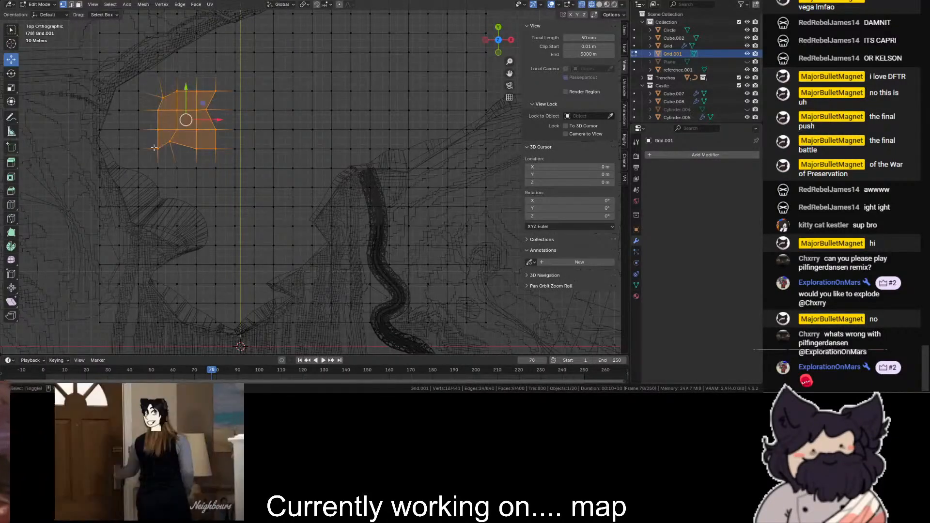
scroll(176, 130, "down", 1)
key("p")
left_click(199, 154)
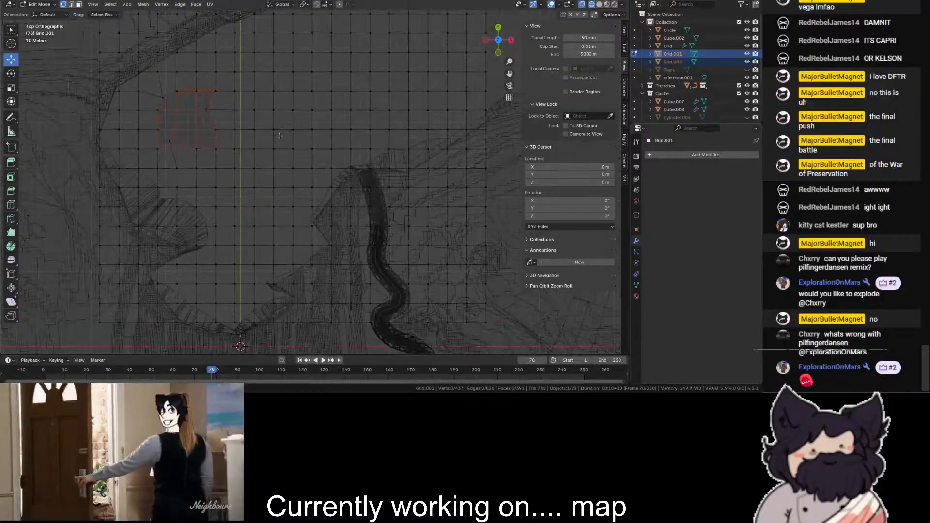
- Move grid vertices near the northern end of the winding trench into a small irregular island outline
left_click_drag(293, 117, 293, 123)
left_click(292, 187)
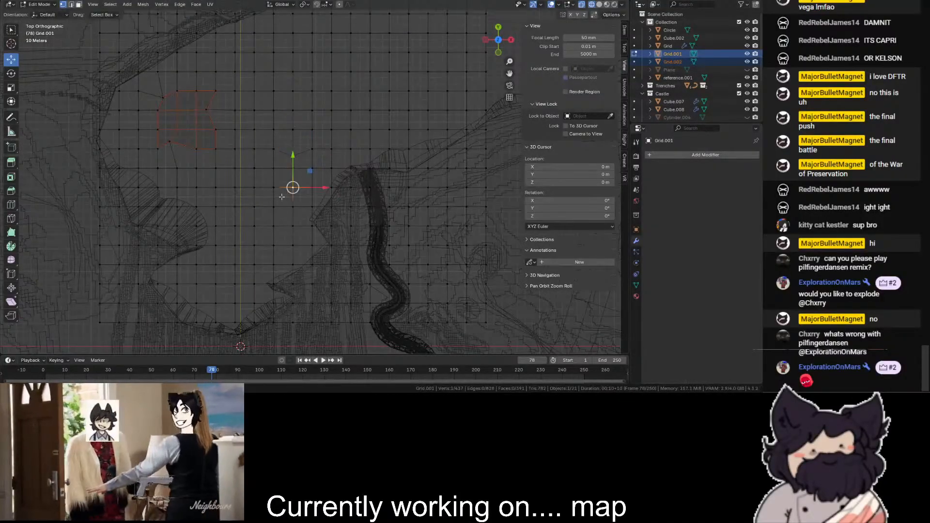
left_click(293, 169)
left_click_drag(293, 168, 285, 197)
left_click(312, 206)
scroll(310, 190, "up", 4)
left_click(350, 160)
left_click(350, 119)
left_click(310, 119)
left_click(310, 119)
- Select all vertices of the small patch near the winding trench and separate it into its own object
scroll(310, 99, "down", 3)
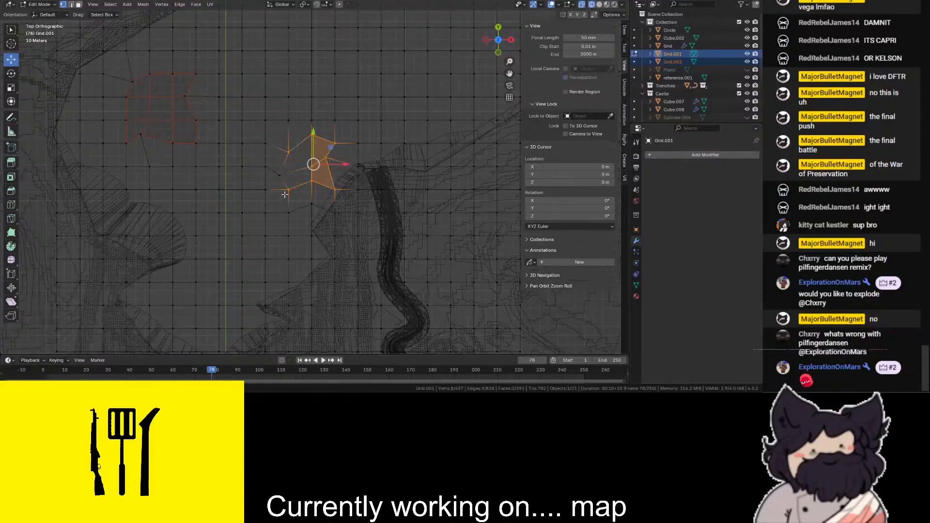
left_click_drag(285, 163, 277, 187, "shift")
key("shift+z")
key("shift+z")
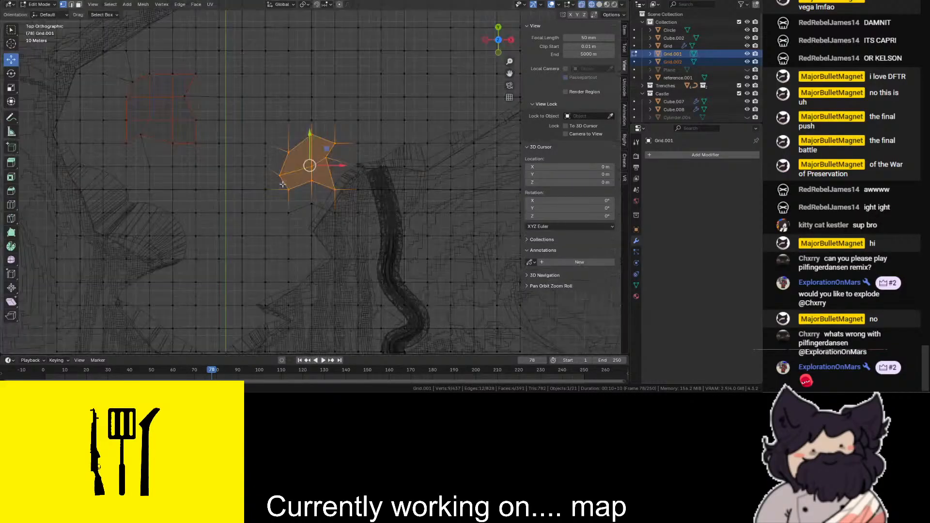
left_click_drag(308, 169, 201, 248)
key("p")
left_click(300, 158)
- Shape a narrow rounded patch on the chasm's centre line, select its faces, and separate them into their own object
scroll(223, 194, "up", 1)
left_click_drag(229, 158, 222, 172)
left_click_drag(227, 165, 237, 171)
left_click_drag(237, 183, 189, 211)
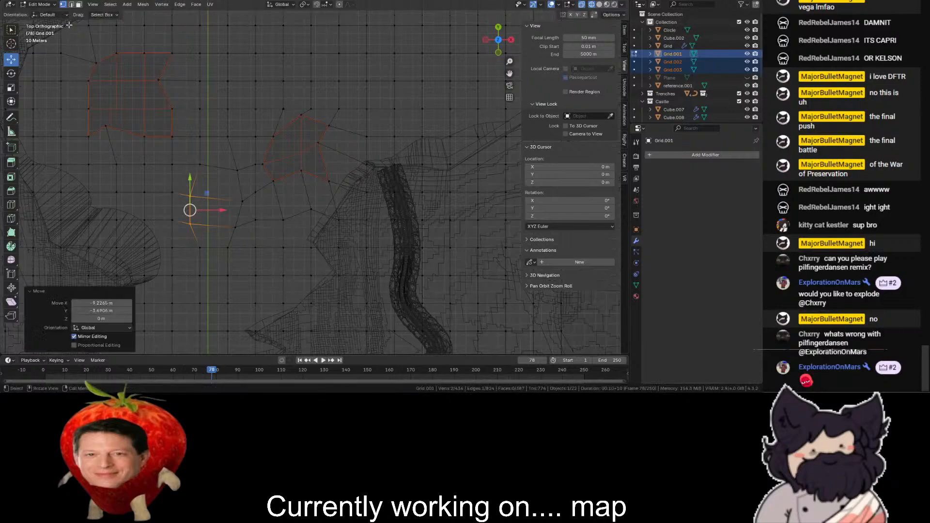
left_click(106, 49)
left_click_drag(222, 174, 199, 239)
scroll(228, 233, "down", 1)
key("p")
left_click(263, 231)
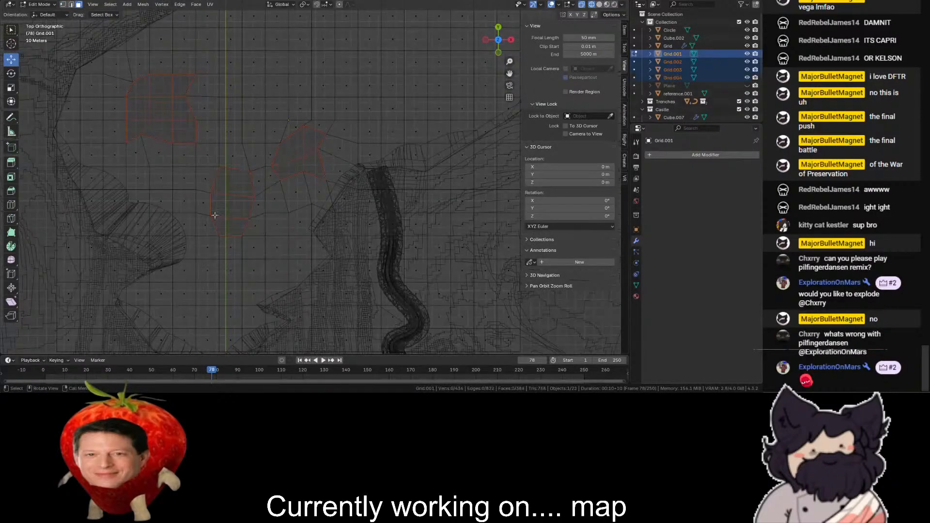
- Shape another small rounded patch directly south of the centre-line one, select its faces, and separate them into their own object
key("1")
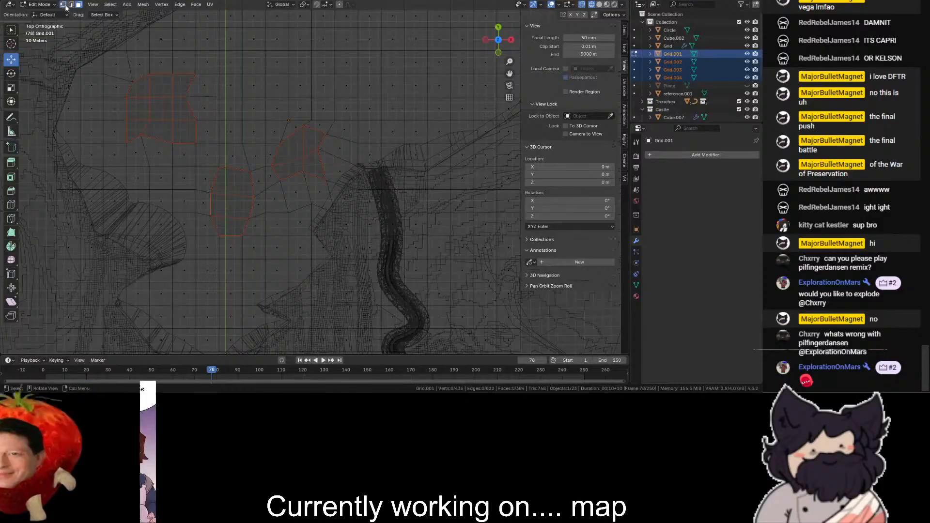
left_click(217, 287)
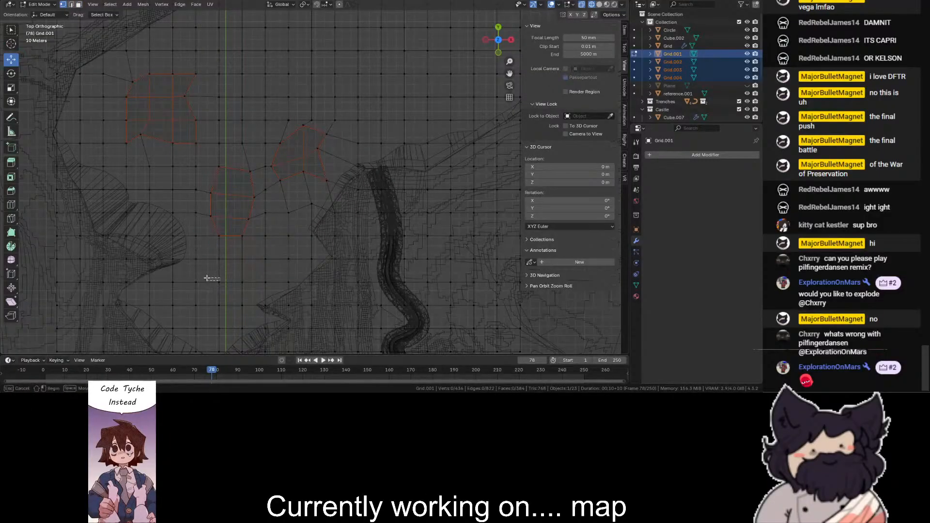
left_click_drag(216, 283, 235, 247)
left_click(241, 305)
left_click(243, 281)
left_click(241, 282)
left_click(241, 257)
left_click(79, 5)
left_click(241, 257)
key("p")
left_click(230, 236)
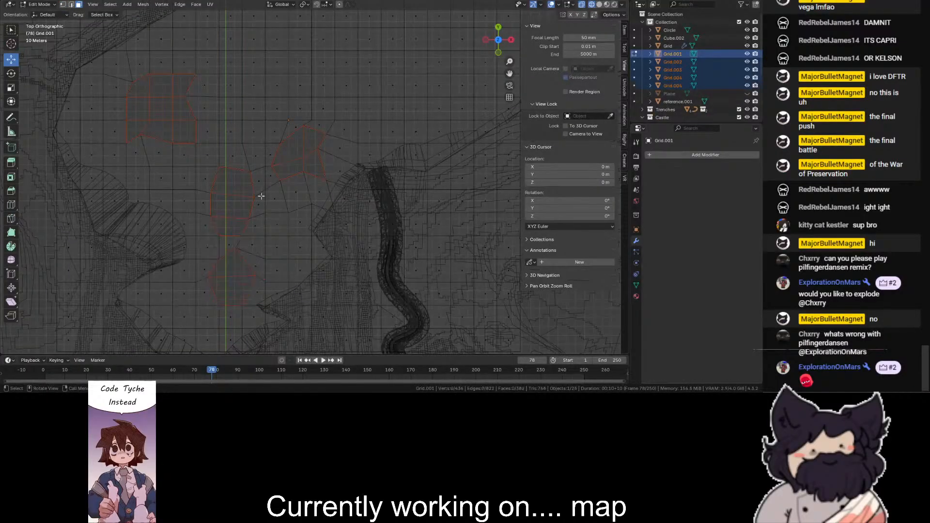
- Move grid vertices north of the separated patches into the outline of a larger, bent island
scroll(339, 145, "down", 1)
middle_click_drag(356, 14, 344, 77, "shift")
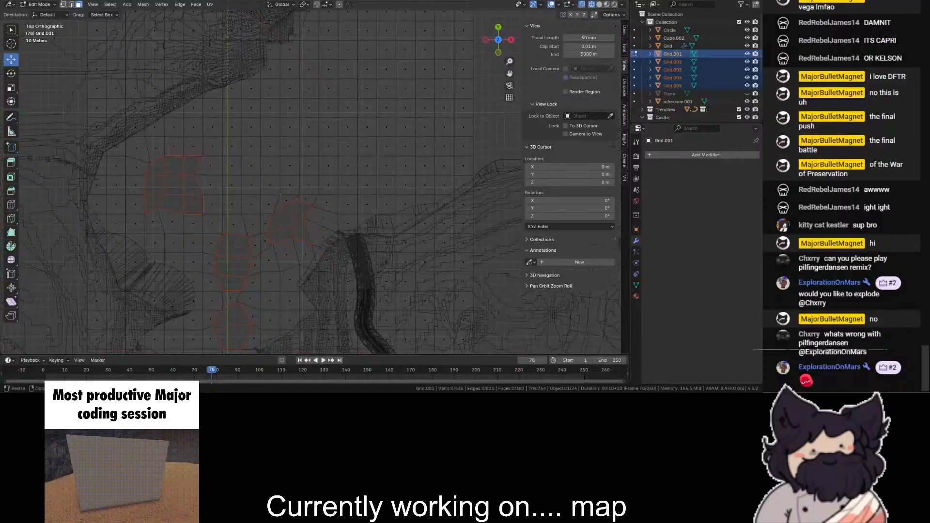
scroll(188, 155, "up", 1)
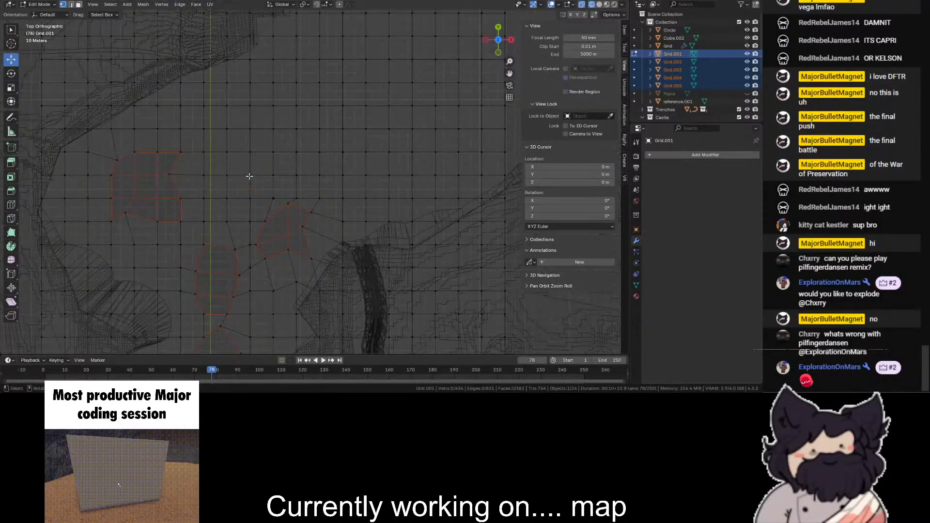
left_click_drag(267, 159, 284, 74)
left_click(227, 153)
left_click(204, 129)
left_click(274, 132)
left_click(306, 107)
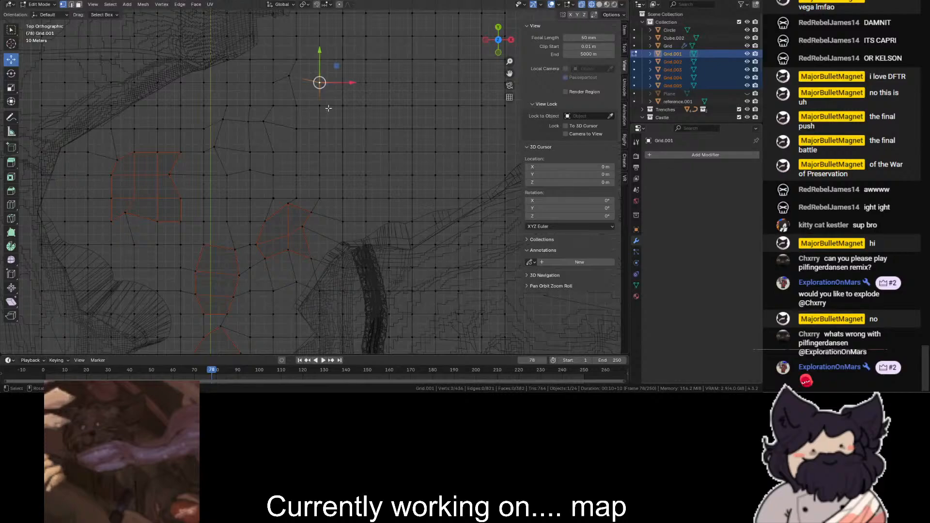
left_click_drag(324, 107, 278, 162)
left_click(321, 131)
left_click(315, 162)
- Select the faces inside the large bent outline and separate them into their own object
left_click(78, 4)
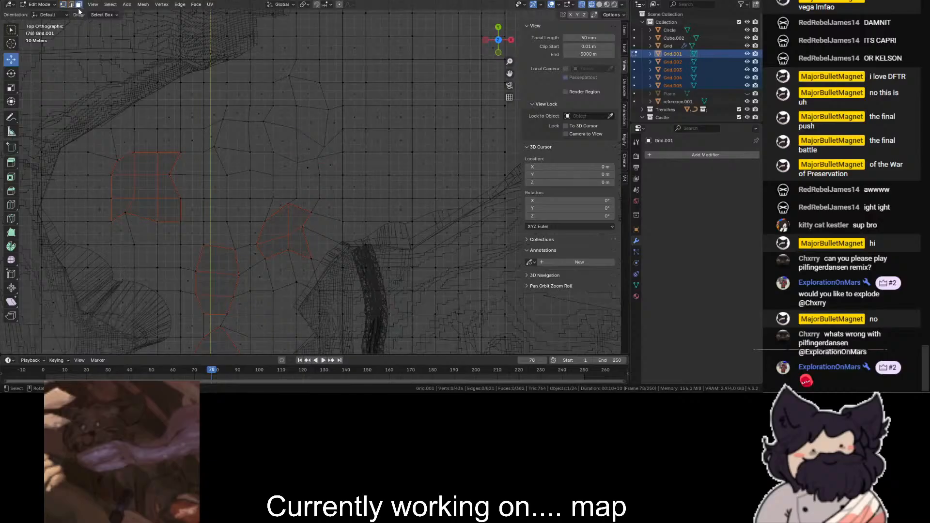
left_click_drag(221, 127, 291, 169)
left_click_drag(311, 122, 287, 154, "shift")
mouse_move(297, 92)
left_mouse_down("shift")
mouse_move(267, 127)
mouse_move(299, 104)
left_mouse_up("shift")
scroll(292, 120, "down", 3)
key("p")
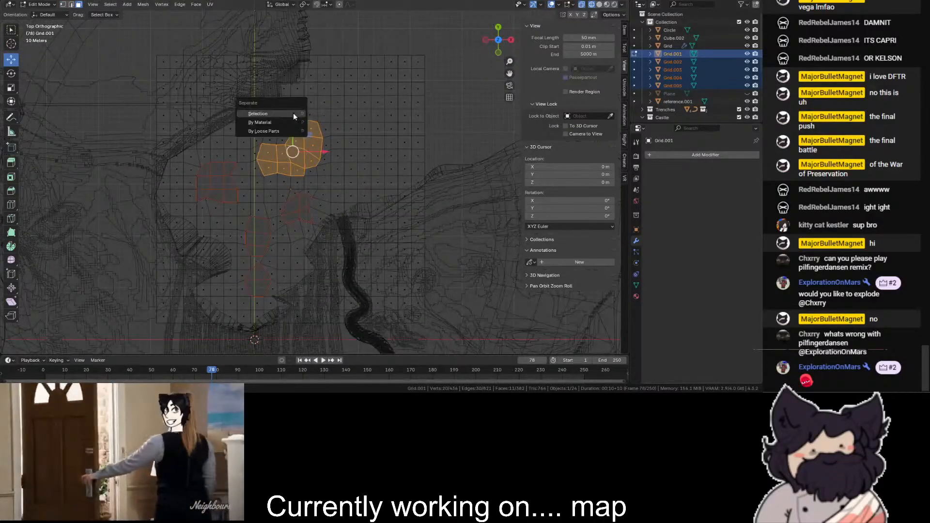
left_click(296, 124)
key("shift+z")
key("shift+z")
- Move vertices in the grid's northeastern part into an irregular island outline east of the large bent patch
scroll(380, 99, "up", 1)
left_click(63, 4)
left_click(352, 98)
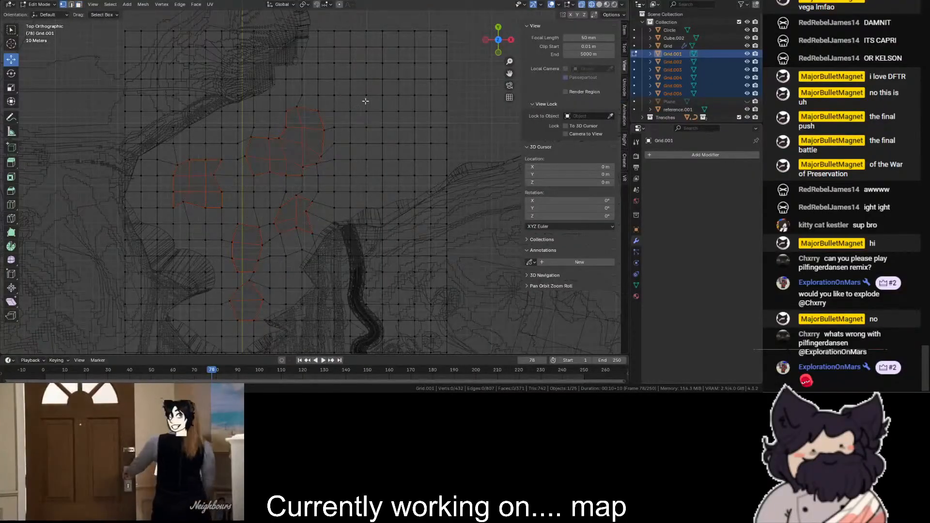
left_click_drag(350, 95, 366, 94)
left_click(383, 79)
left_click_drag(382, 47, 383, 42)
left_click(399, 96)
left_click_drag(415, 79, 404, 67)
left_click(415, 113)
left_click_drag(415, 113, 362, 127)
left_click(414, 128)
left_click(413, 145)
left_click(382, 127)
left_click(365, 128)
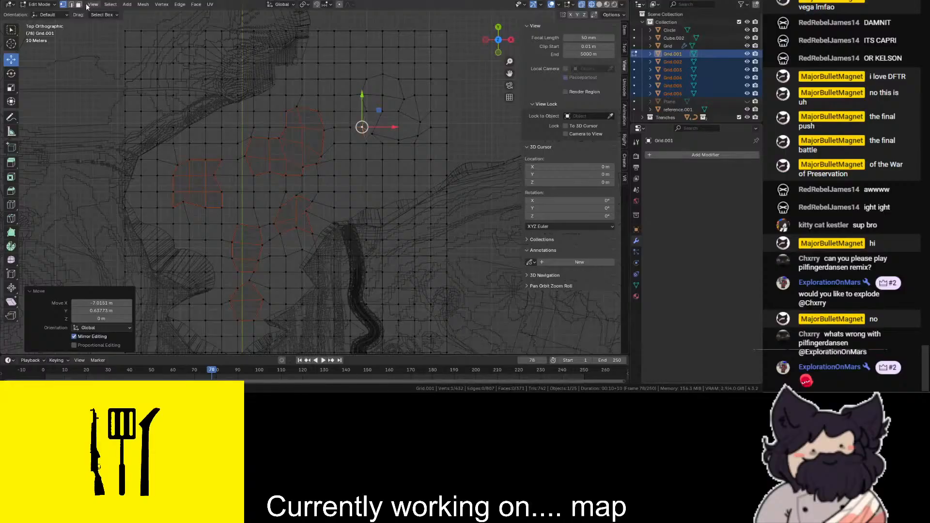
- Select the northeastern outline's faces, separate them into their own object, and return to Object Mode in solid shading
left_click(312, 57)
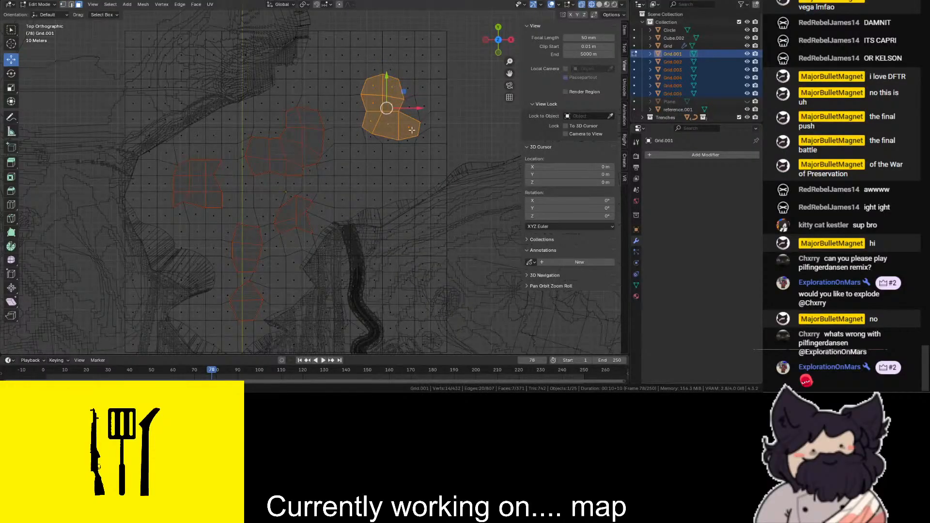
left_click_drag(393, 100, 391, 99, "shift")
key("shift+z")
scroll(385, 106, "down", 1)
key("p")
left_click(371, 123)
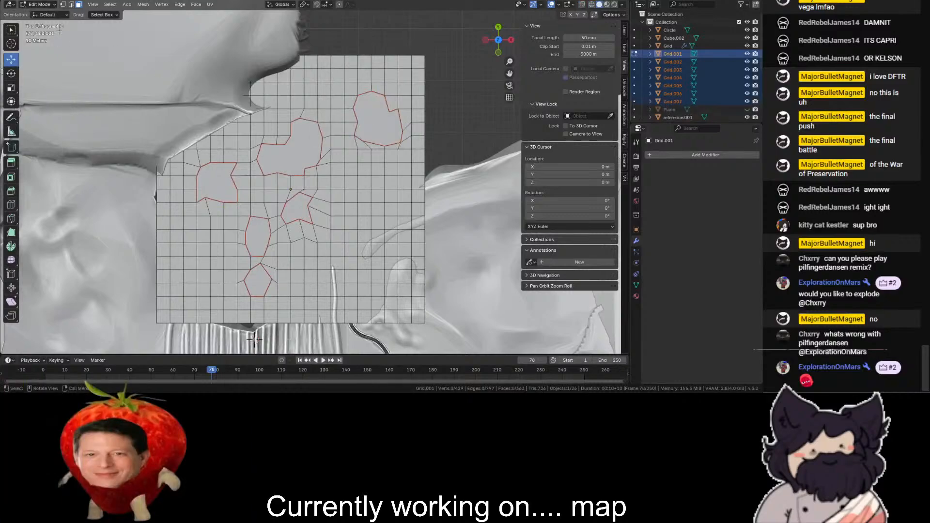
left_click(52, 13)
- Try deleting the leftover grid around the separated patches, and undo the deletion
left_click(342, 106)
key("Delete")
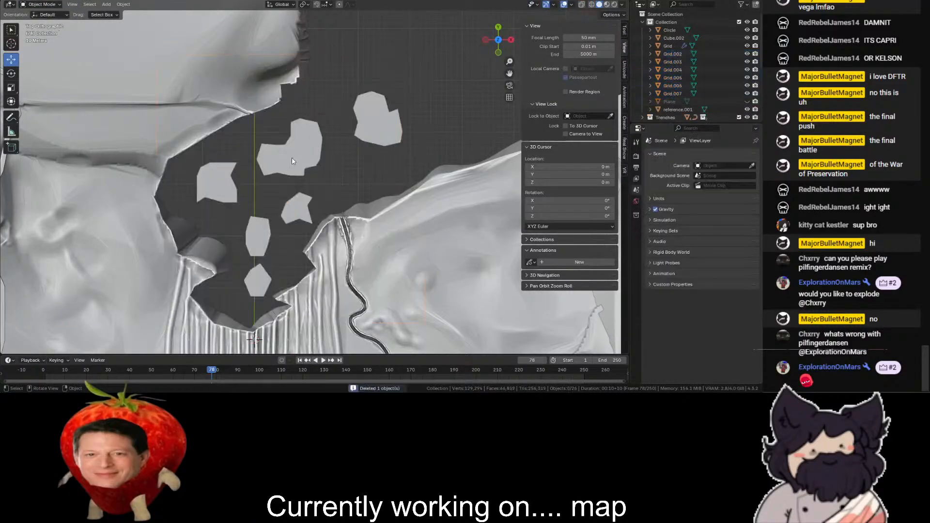
left_click(297, 158)
scroll(295, 174, "down", 1)
key("ctrl+z")
key("ctrl+z")
key("ctrl+z")
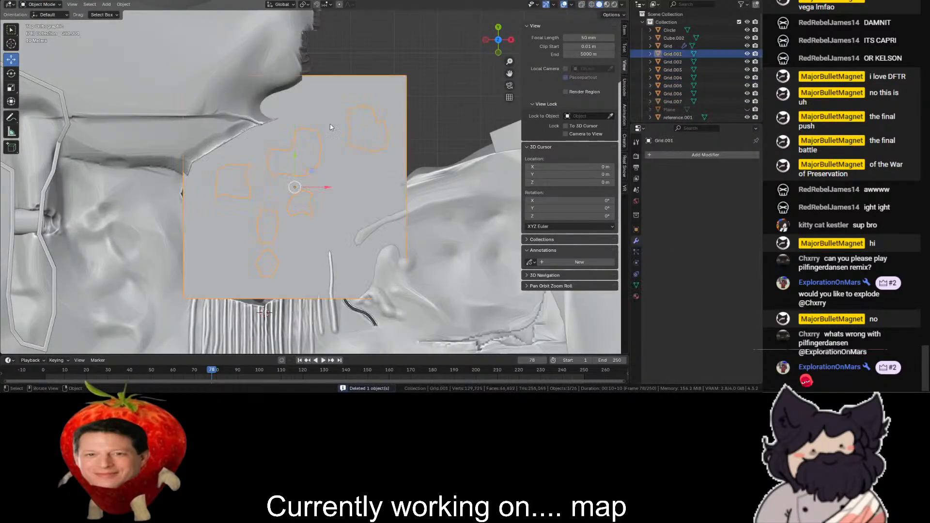
- Move the leftover grid 180 m along X and 150 m along Y in wireframe view, and enter Edit Mode on it
scroll(317, 178, "down", 1)
key("shift+z")
key("g")
left_click(379, 113)
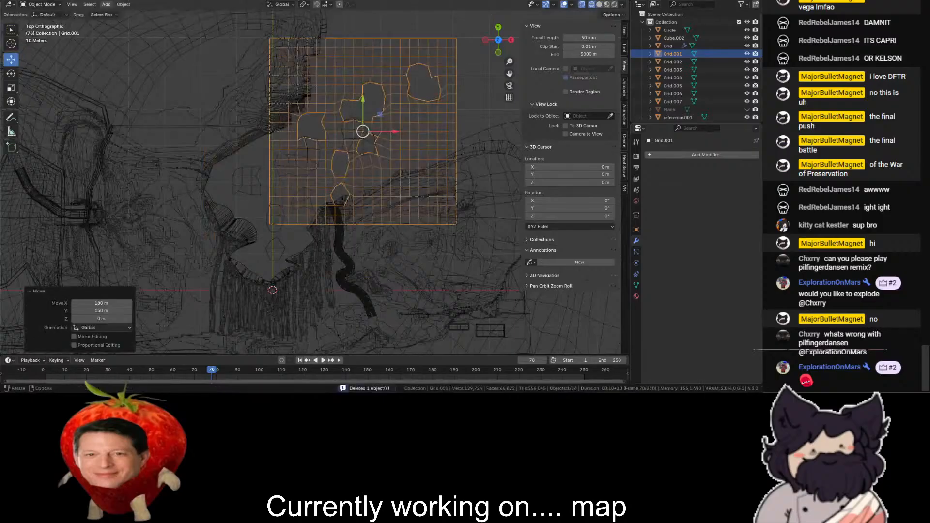
key("Tab")
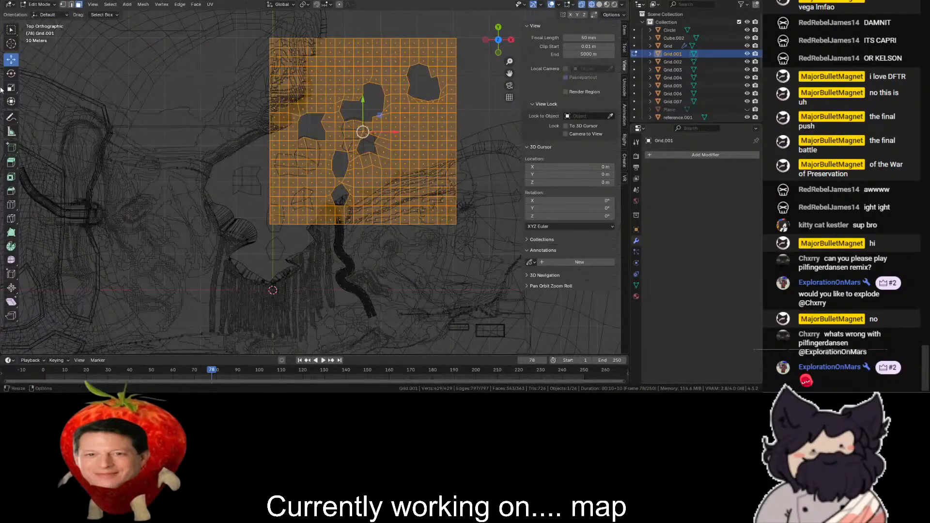
- Move the leftover grid's mesh southwest toward the chasm and rotate it clockwise
left_click_drag(381, 102, 331, 143)
left_click(12, 74)
left_click(408, 74)
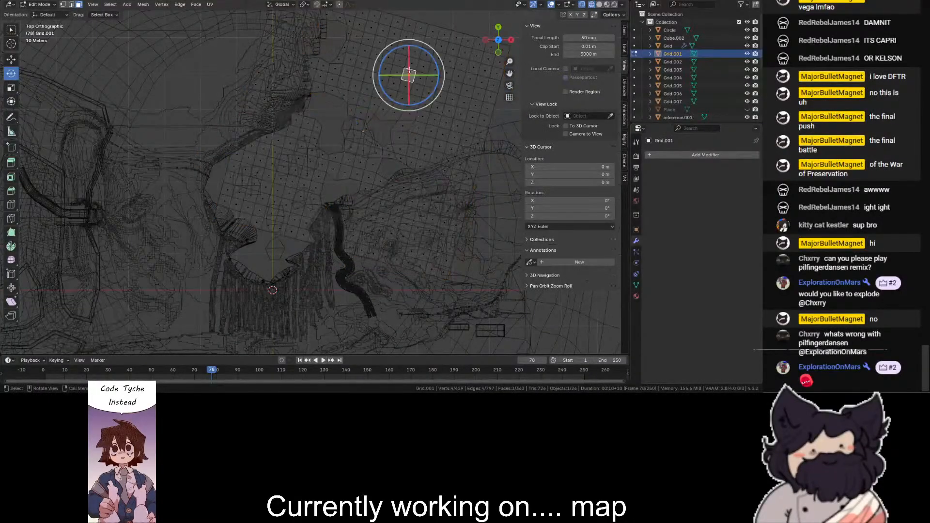
- Select a block of faces in the grid's northern part and scale its corner vertices inward into an irregular outline
middle_click_drag(217, 56, 165, 130, "shift")
scroll(165, 131, "up", 3)
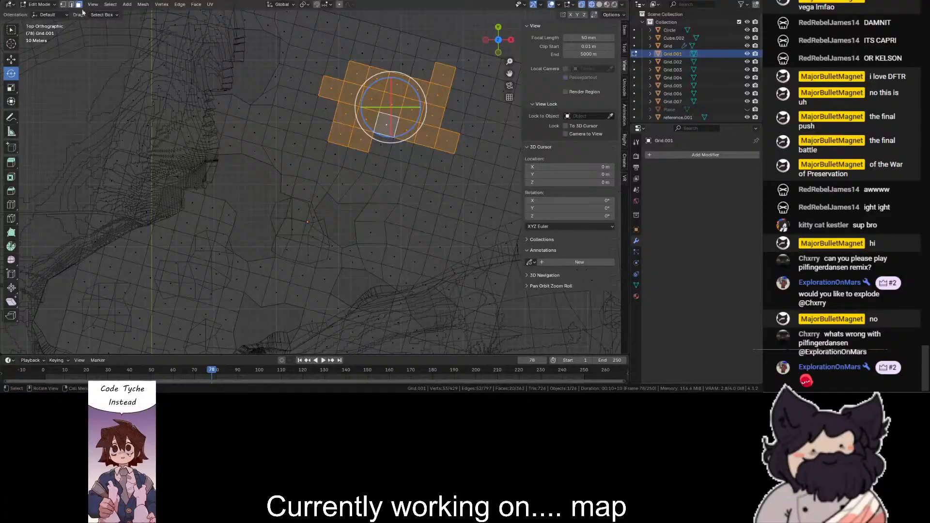
left_click_drag(398, 44, 331, 136, "ctrl")
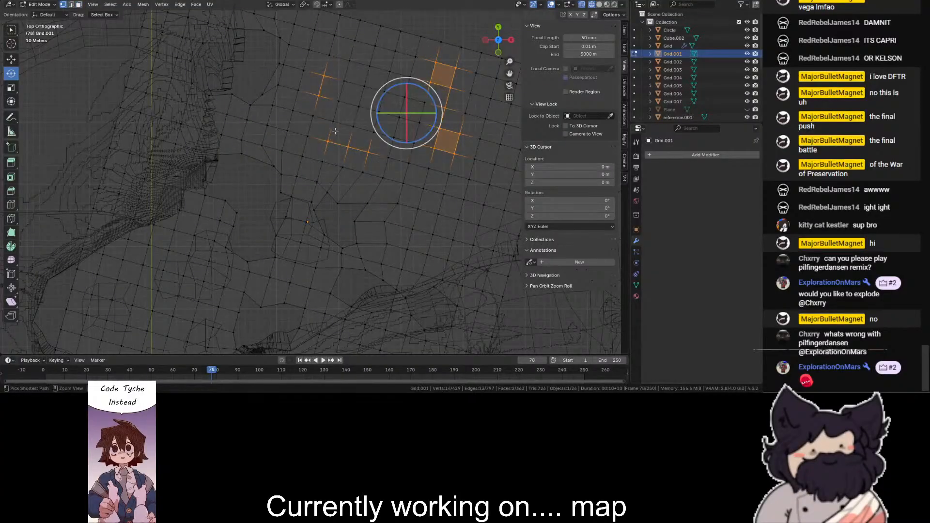
left_click(10, 99)
left_click_drag(426, 82, 438, 89)
- Select the faces inside the new northern outline and separate them into their own object, using solid shading
left_click(80, 4)
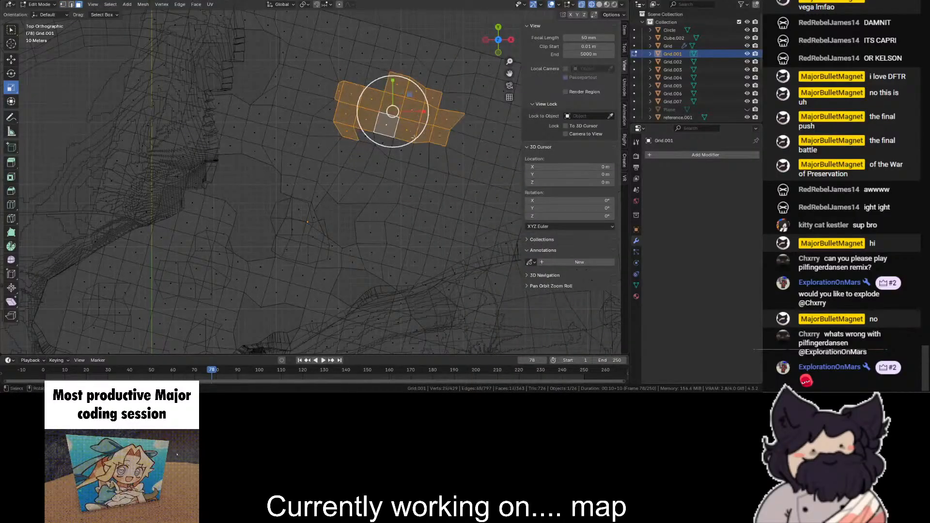
scroll(413, 142, "down", 5)
key("shift+z")
scroll(387, 136, "up", 2)
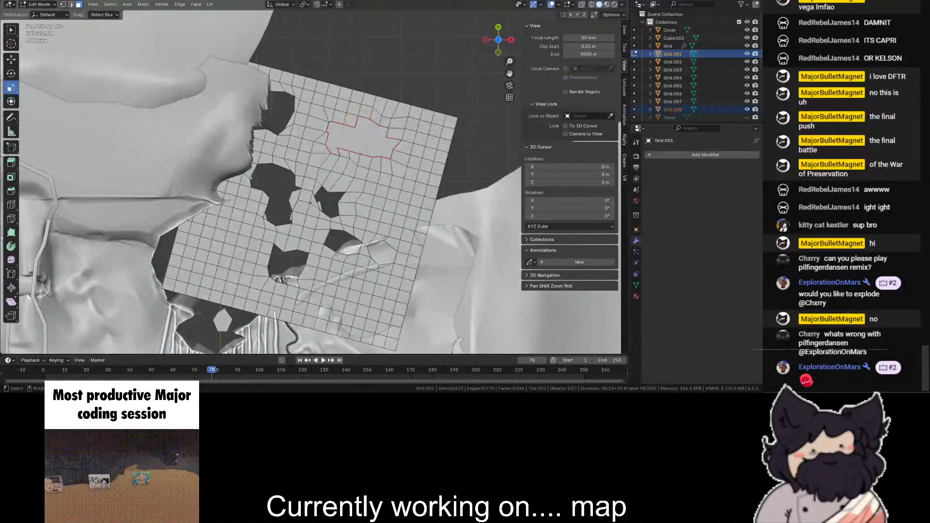
- Return to Object Mode and delete the leftover grid around the patches
left_click(39, 14)
left_click(306, 156)
key("Delete")
scroll(308, 156, "down", 5)
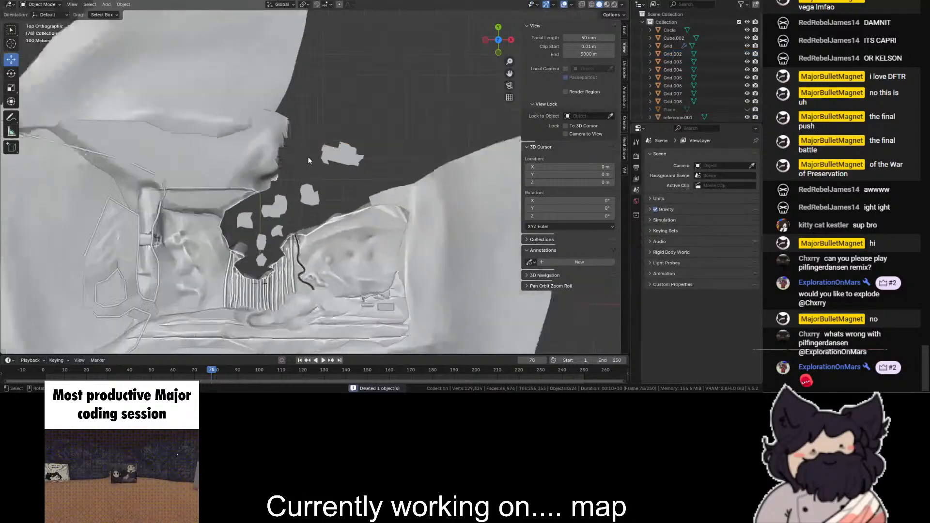
- Select all seven island patches and join them into one object
scroll(313, 167, "up", 3)
left_click(337, 152)
left_click(306, 198, "shift")
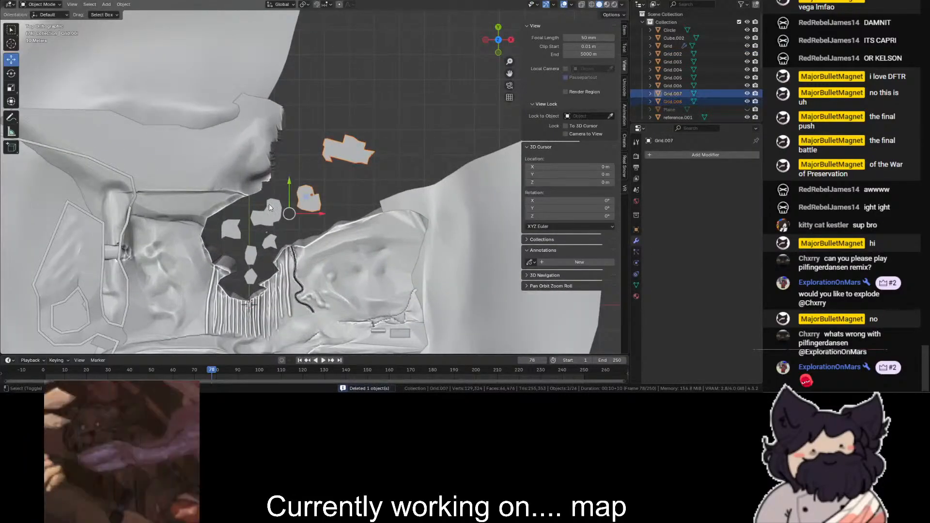
left_click(233, 228, "shift")
left_click(269, 242, "shift")
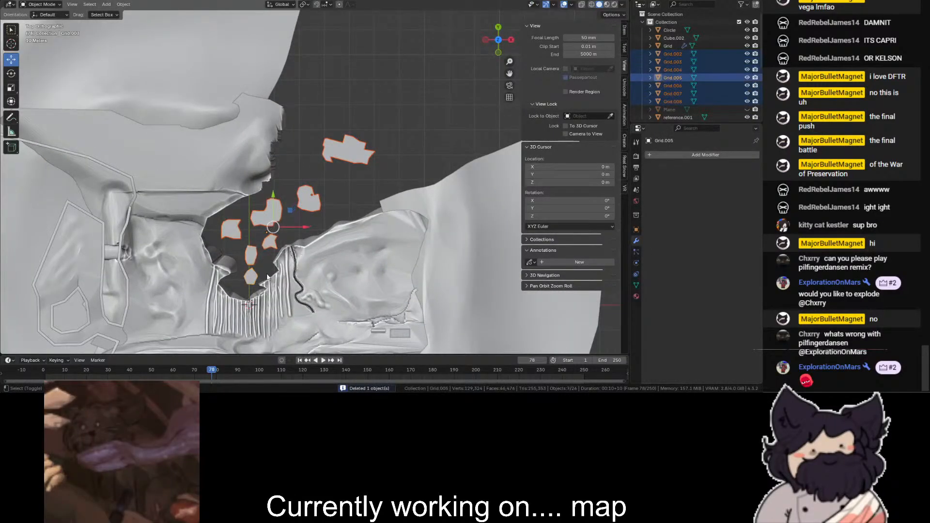
scroll(271, 270, "up", 7)
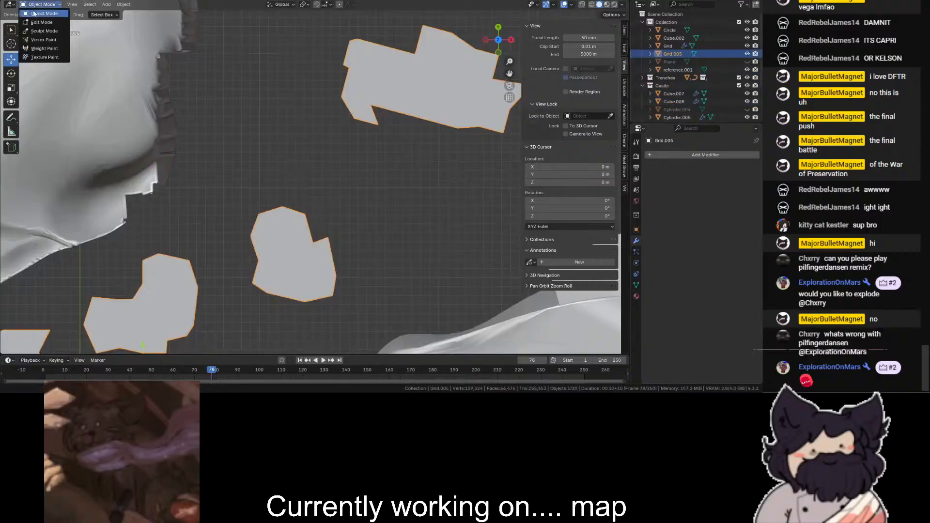
- Enter Edit Mode on the joined patches and adjust a vertex near the northeastern patch's southwestern corner
left_click(40, 22)
key("shift+z")
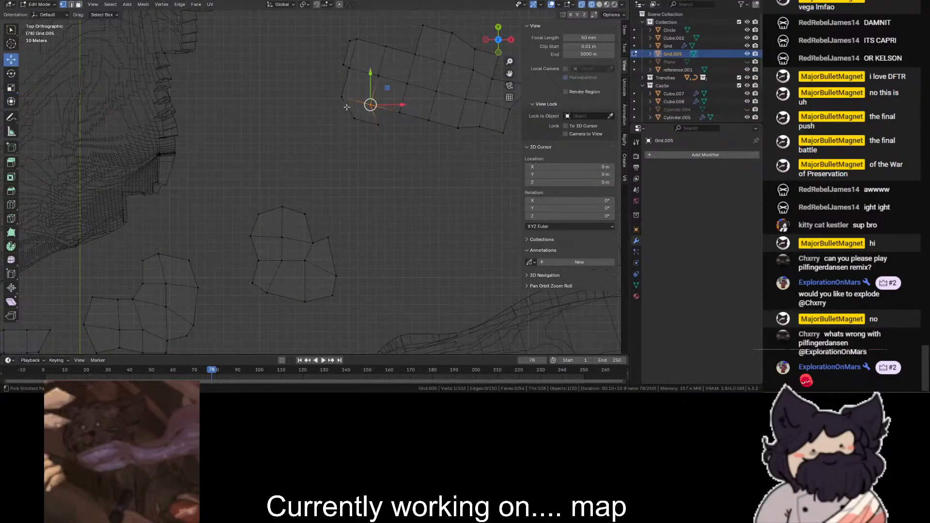
left_click_drag(385, 127, 387, 128)
left_click(392, 195)
- Select the whole patch mesh in solid shading and move it down 333.36 m along Z
key("shift+z")
scroll(392, 195, "down", 8)
left_click_drag(499, 52, 509, 58)
key("a")
left_click_drag(305, 118, 305, 204)
key("ctrl+z")
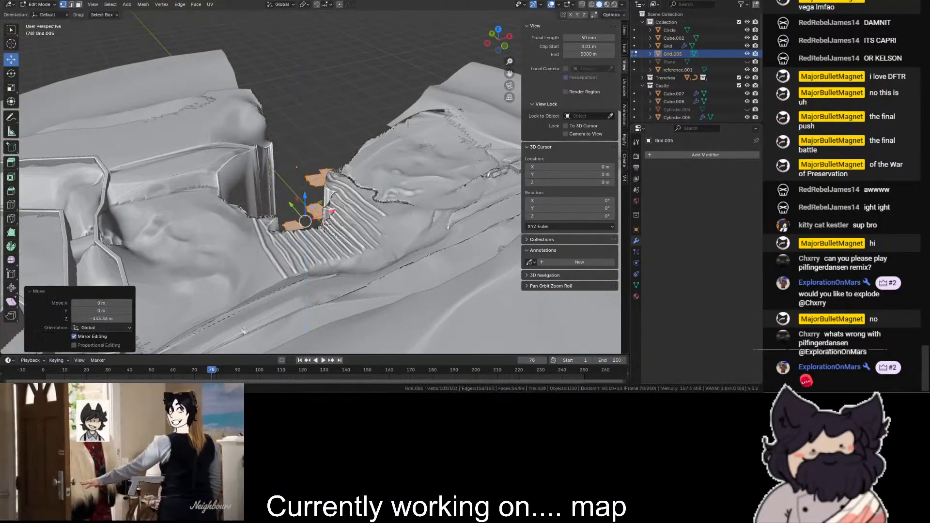
- Try insetting all the patch faces with a large depth to raise them into pillars, and undo the inset
scroll(416, 106, "up", 3)
key("i")
key("ctrl")
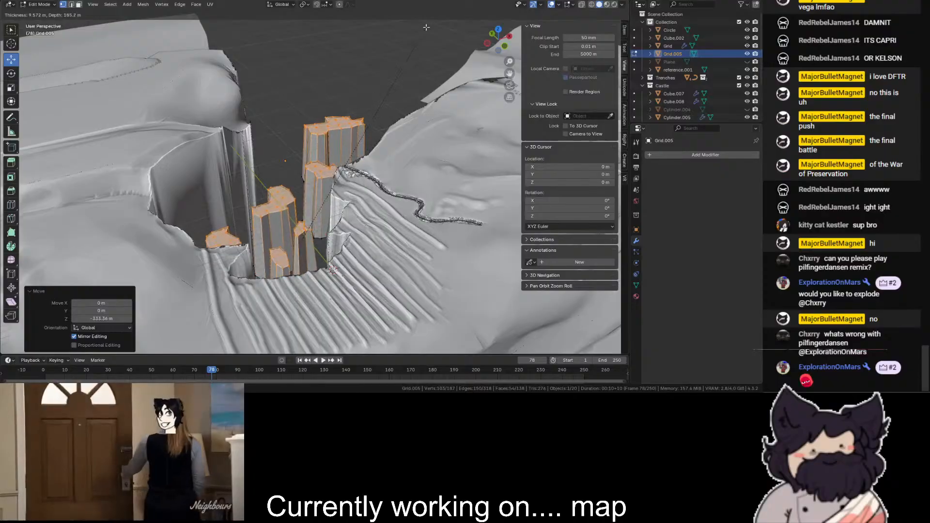
left_click(422, 33)
key("ctrl+z")
- Inset all the patch faces with a thickness of 5.283 m and a depth of 225.1 m to form tapered pillars
scroll(399, 84, "up", 2)
key("i")
key("ctrl")
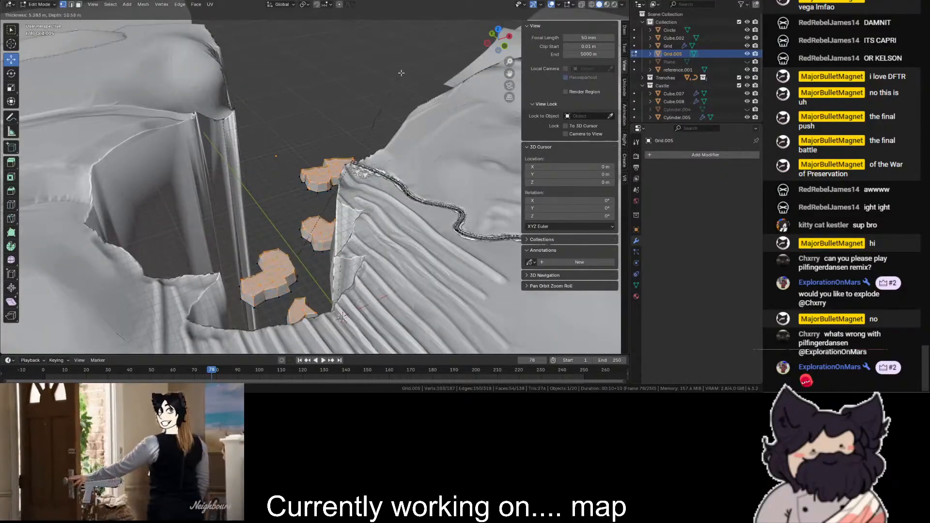
left_click(404, 213)
- Raise the tops of all pillars 70 m along Z in side view, and raise them about 10 m more
left_click_drag(492, 43, 519, 20)
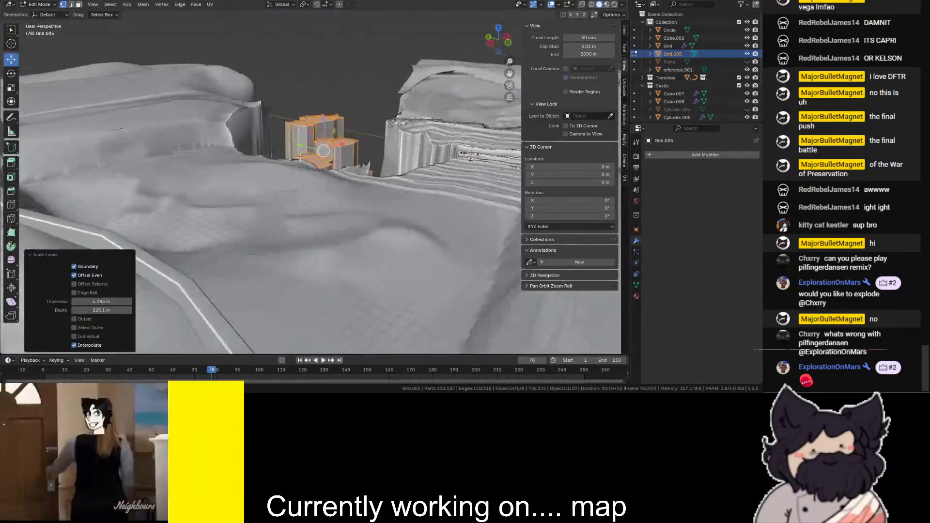
left_click(490, 43)
key("shift+z")
left_click_drag(357, 100, 357, 76)
left_click_drag(502, 37, 404, 65)
key("shift+z")
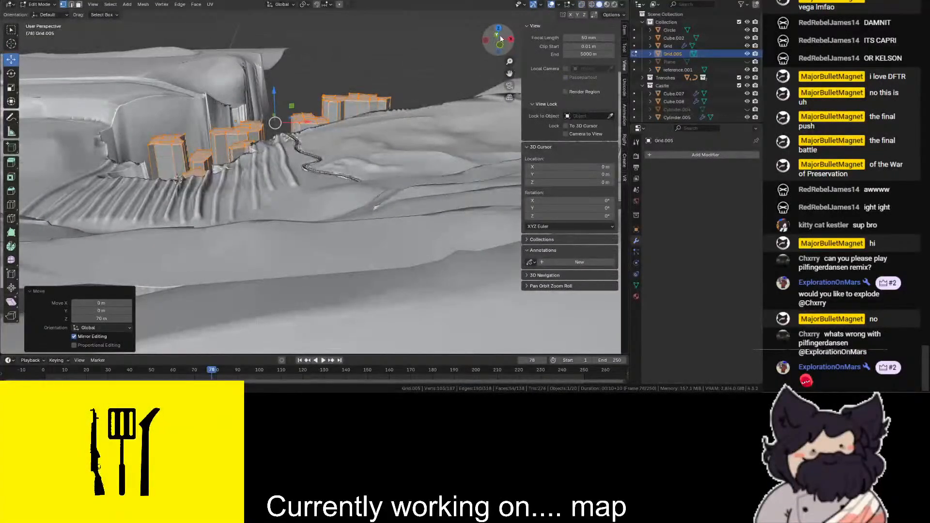
left_click(501, 42)
scroll(393, 91, "up", 1)
left_click_drag(362, 68, 362, 63, "ctrl")
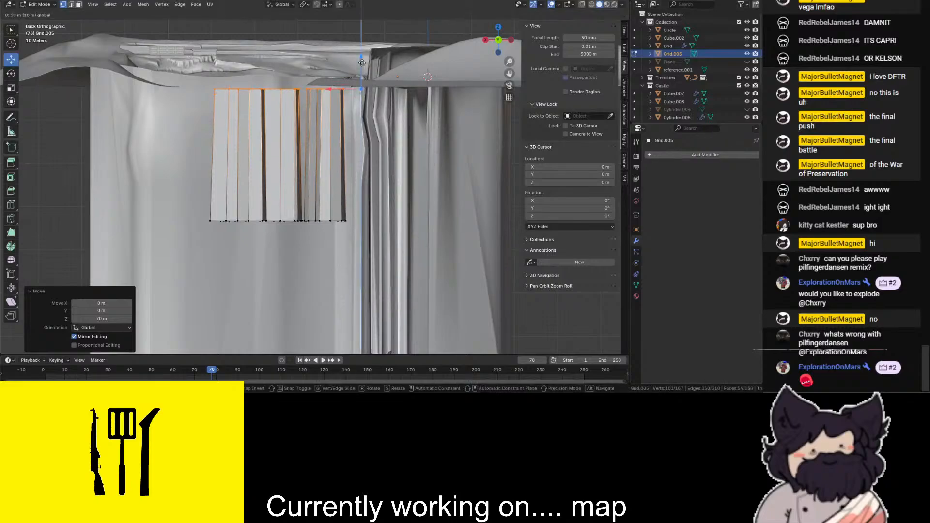
- Select the top of the pillar nearest the chasm's mouth in wireframe view and lower it along Z
scroll(362, 59, "down", 1)
left_click_drag(494, 37, 502, 54)
scroll(446, 87, "up", 1)
key("shift+z")
key("shift+z")
scroll(498, 60, "up", 4)
key("shift+z")
left_click_drag(377, 201, 304, 276)
- Lower the tops of the middle pillars, including the large bent one, by small amounts along Z
key("shift+z")
key("shift+z")
left_click_drag(329, 212, 330, 232)
key("shift+z")
key("shift+z")
left_click_drag(334, 147, 267, 203)
key("shift+z")
left_click_drag(303, 155, 305, 164)
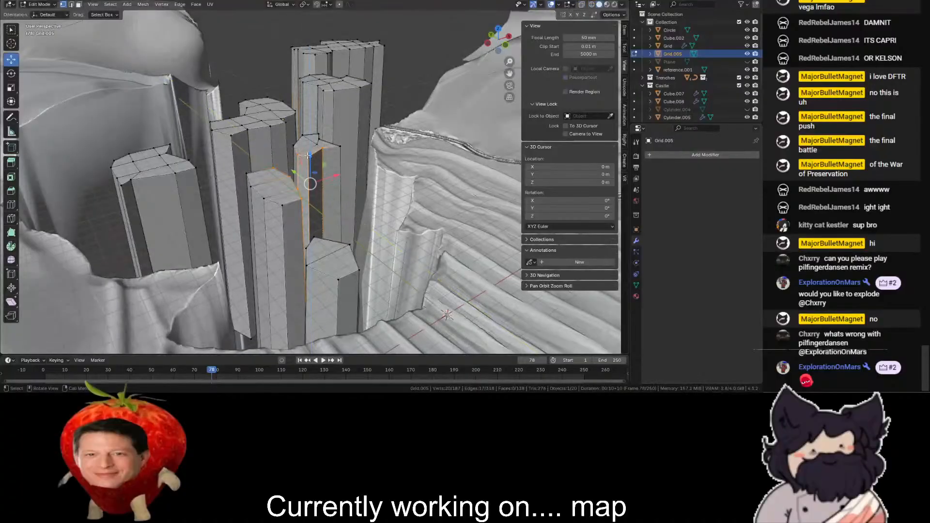
key("shift+z")
left_click_drag(279, 194, 280, 195)
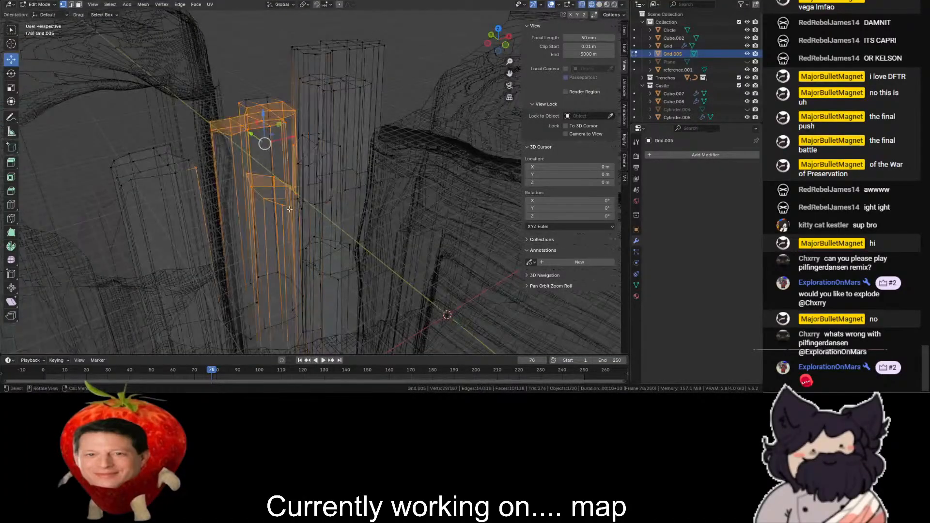
key("shift+z")
left_click_drag(262, 120, 260, 128)
left_click(258, 116)
- Select the top of the pillar just in front of the farthest one and lower it along Z
key("shift+z")
mouse_move(229, 86)
left_mouse_down()
mouse_move(273, 124)
mouse_move(258, 82)
left_mouse_up()
key("shift+z")
key("shift+z")
left_click_drag(320, 73, 367, 105)
key("shift+z")
key("shift+z")
- Raise one section of the farthest pillar's top about 8 m along Z
key("shift+z")
left_click_drag(332, 58, 333, 55)
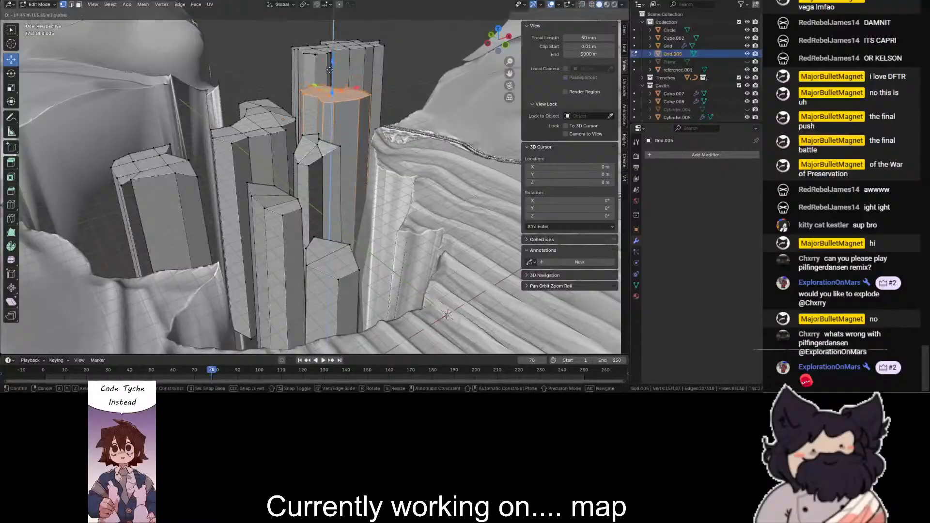
scroll(332, 78, "down", 3)
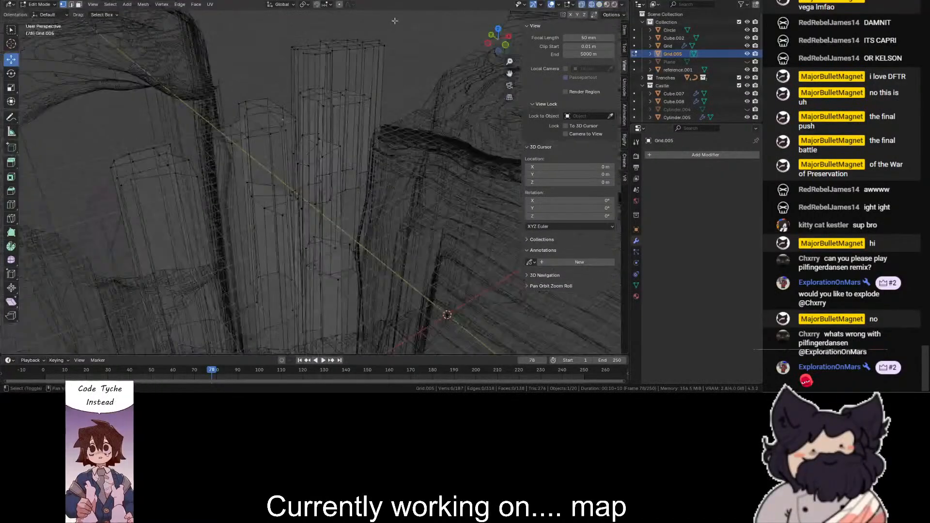
key("shift+z")
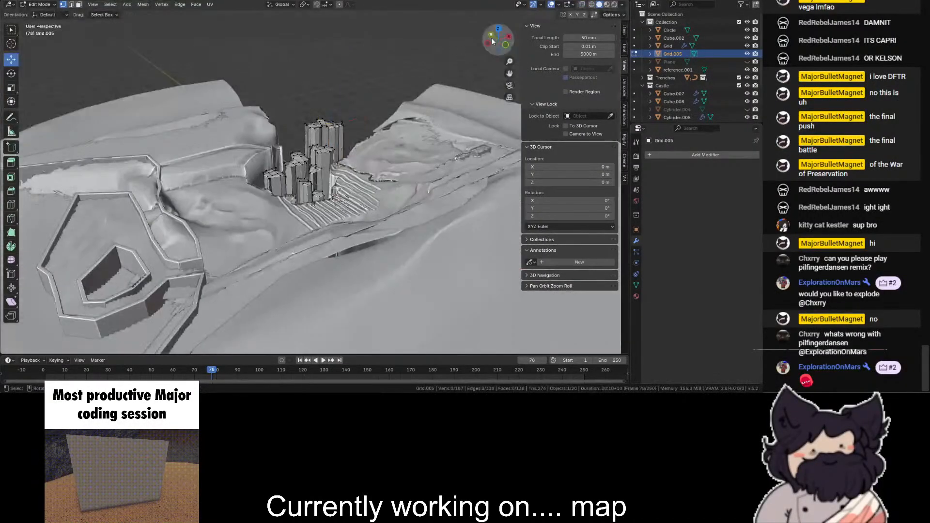
left_click_drag(492, 42, 499, 42)
scroll(499, 42, "up", 6)
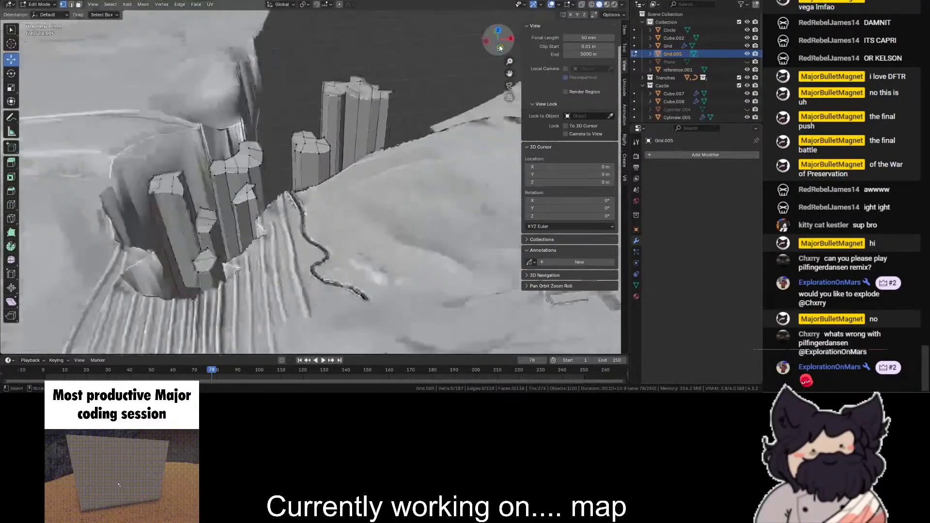
left_click(661, 155)
type("dec")
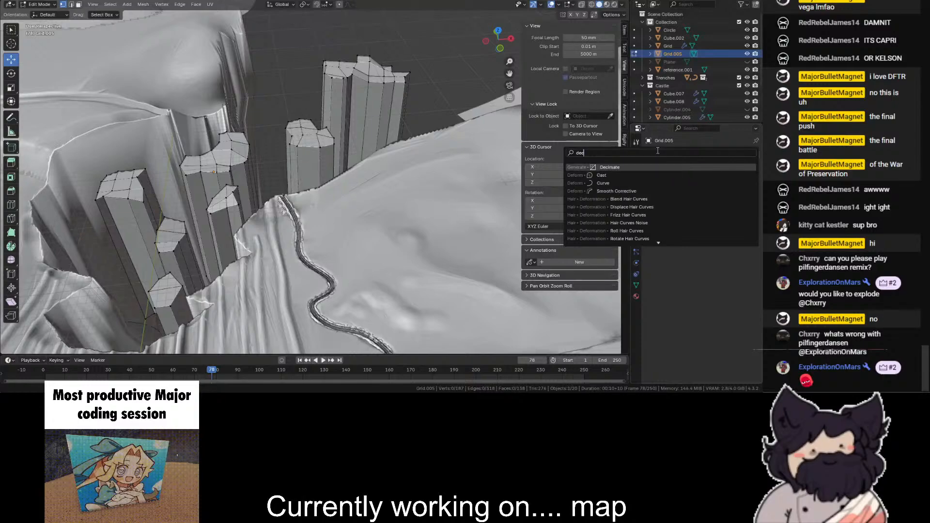
key("Escape")
- Try adding a loop cut around the westernmost pillar, and undo the cut
left_click(66, 16)
left_click(40, 5)
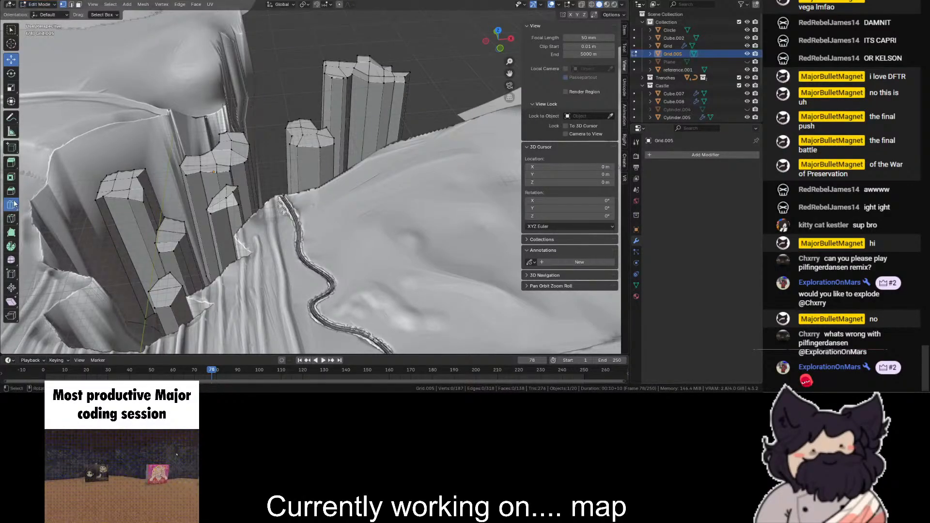
left_click(105, 221)
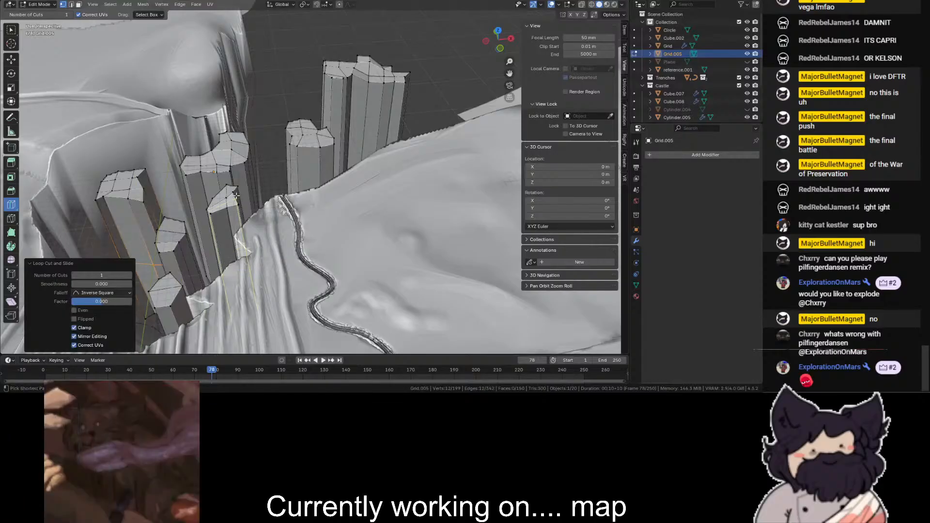
key("ctrl+z")
- Return to Object Mode and apply Shade Smooth to the pillars
left_click(45, 13)
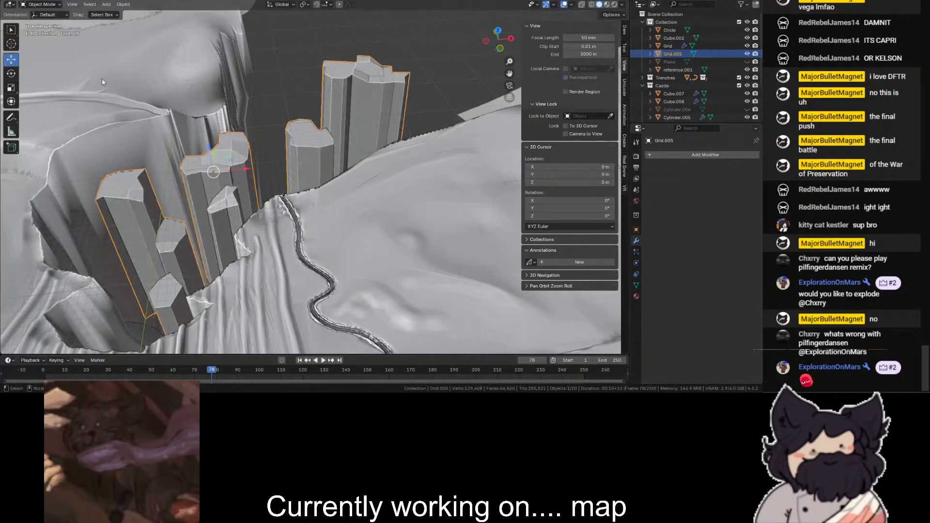
scroll(339, 113, "down", 5)
right_click(335, 113)
left_click(329, 104)
scroll(360, 79, "up", 4)
middle_click_drag(360, 79, 557, 140, "shift")
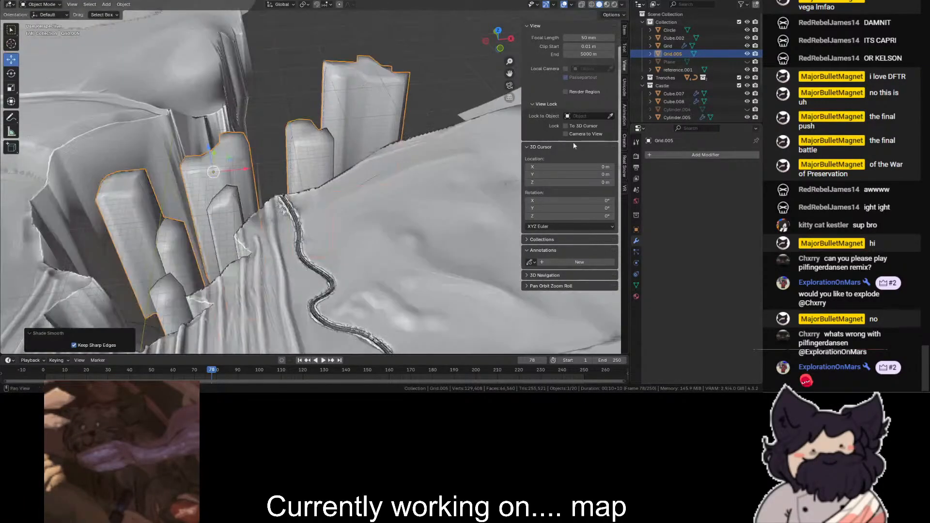
left_click(666, 155)
type("w")
key("Return")
key("ctrl+z")
- Add a Weighted Normal modifier to the pillars
left_click(685, 155)
type("wei")
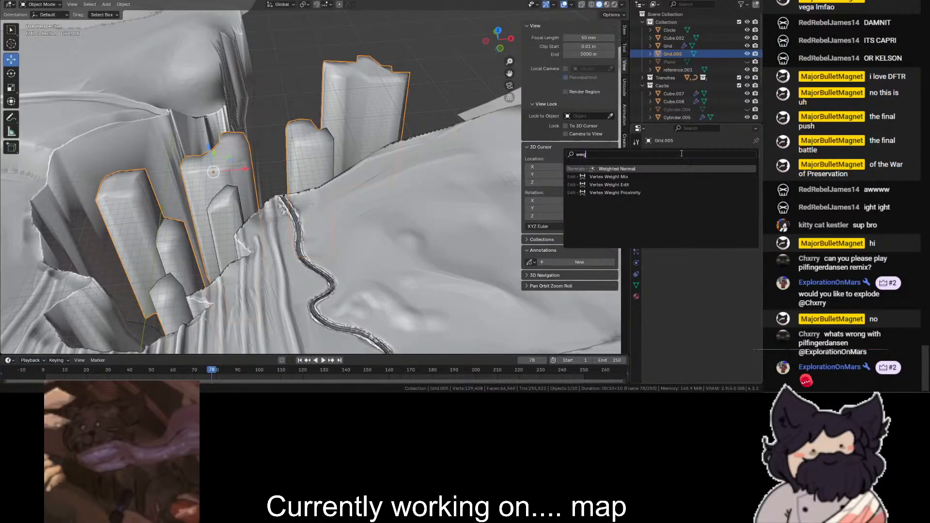
key("Return")
scroll(339, 39, "up", 2)
scroll(339, 40, "down", 6)
left_click(296, 66)
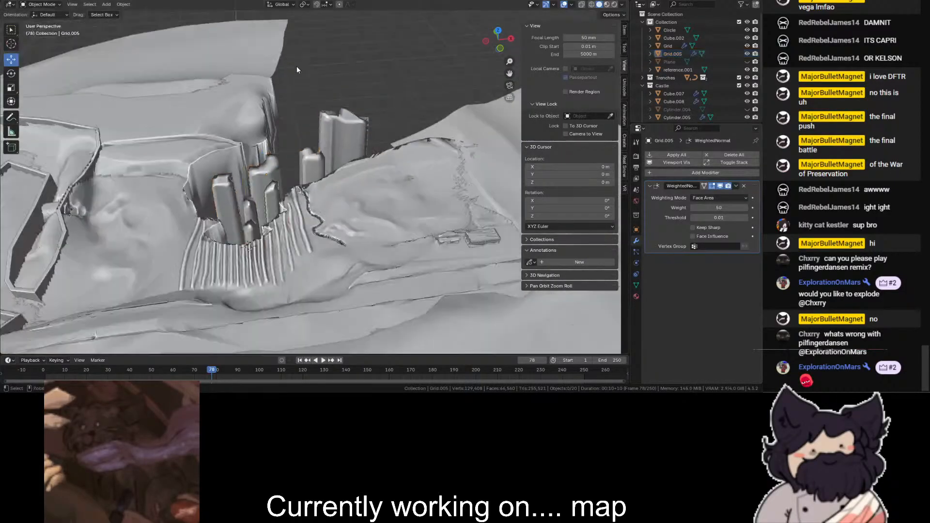
left_click_drag(484, 39, 577, 7)
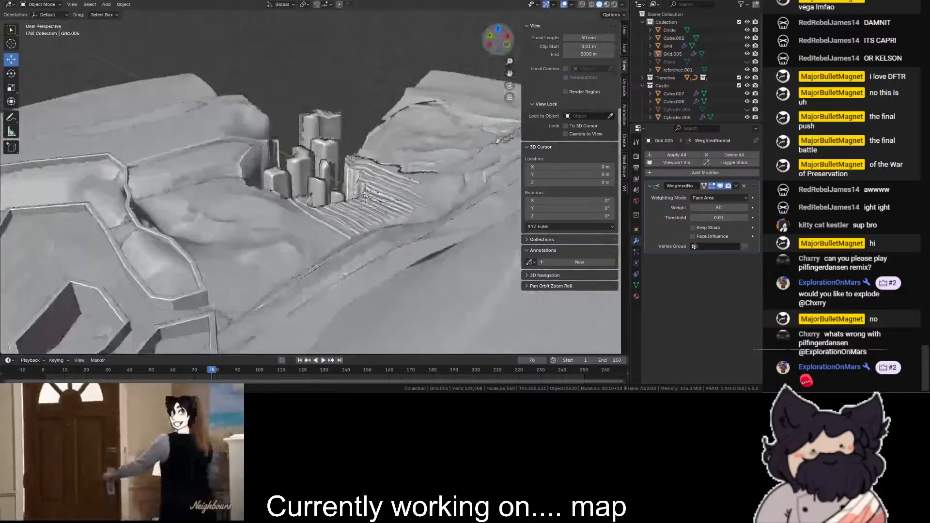
- Select the pillars again and reapply smooth shading to them
scroll(310, 189, "up", 8)
scroll(310, 189, "down", 3)
left_click(310, 184)
right_click(310, 184)
left_click(310, 184)
scroll(310, 184, "down", 3)
scroll(300, 77, "up", 8)
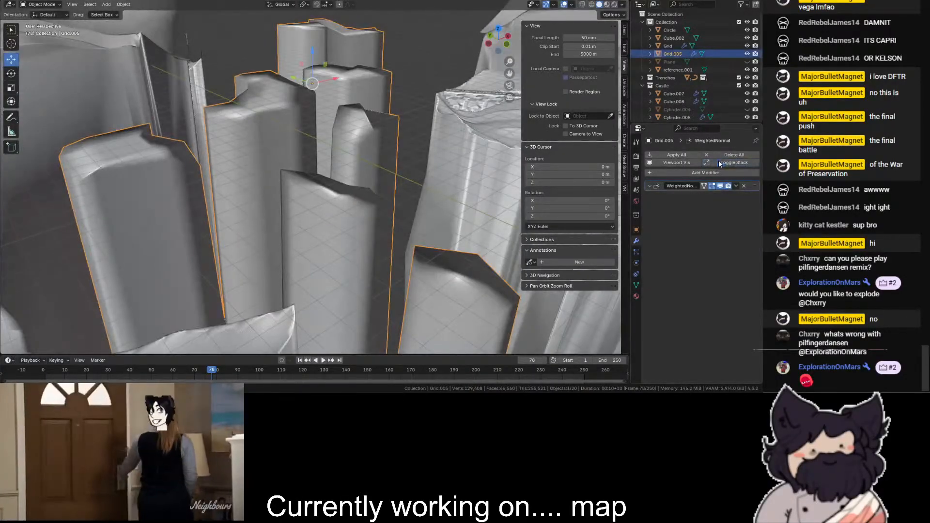
- Add a Bevel modifier to the pillars and set its amount to 4.46 m
left_click(709, 172)
type("b")
left_click(712, 193)
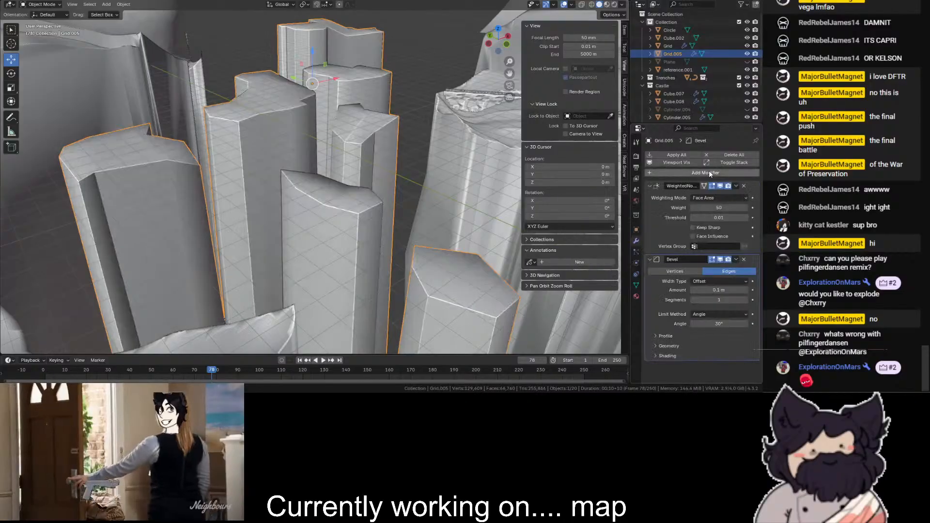
left_click_drag(719, 290, 750, 290)
scroll(351, 92, "down", 8)
left_click(358, 63)
scroll(249, 156, "up", 6)
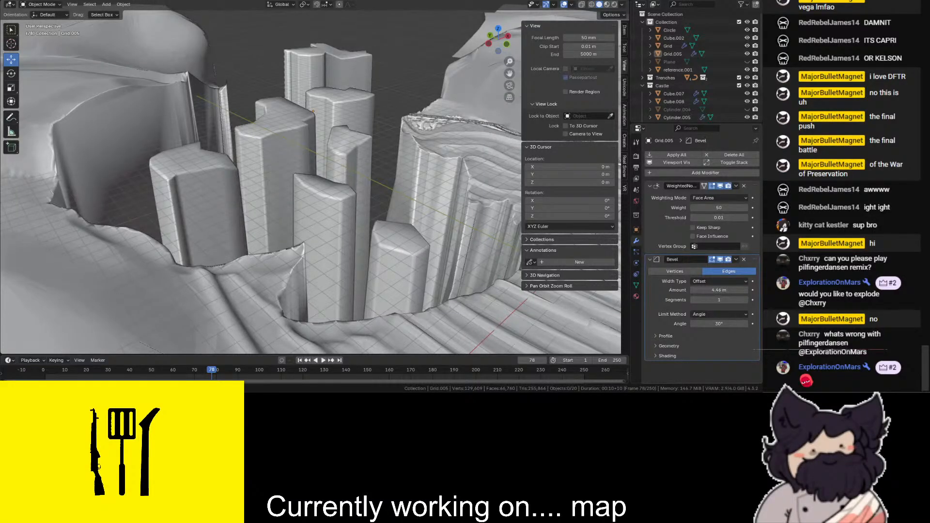
- Examine the beveled pillars inside the chasm from several angles, including their lower ends
scroll(357, 64, "down", 8)
scroll(357, 64, "up", 3)
left_click_drag(495, 37, 537, 44)
scroll(283, 235, "up", 4)
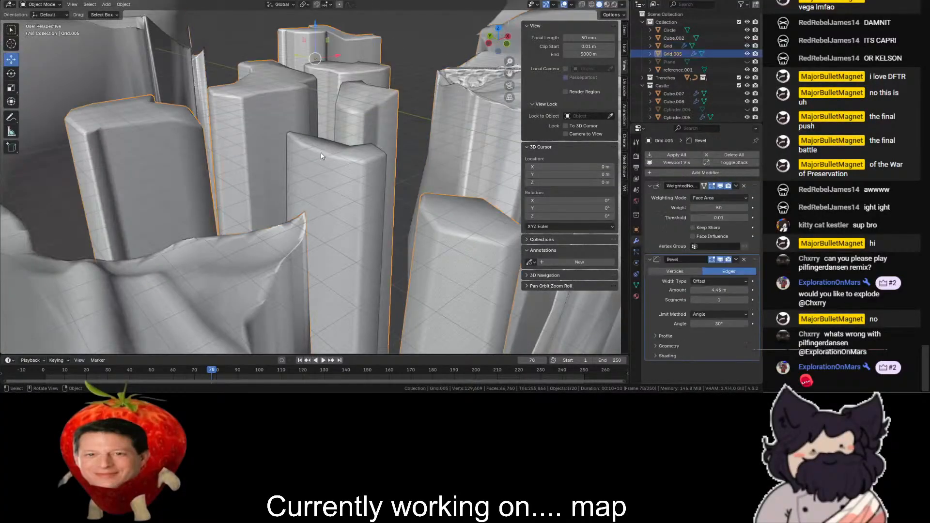
scroll(341, 73, "down", 8)
scroll(298, 91, "up", 4)
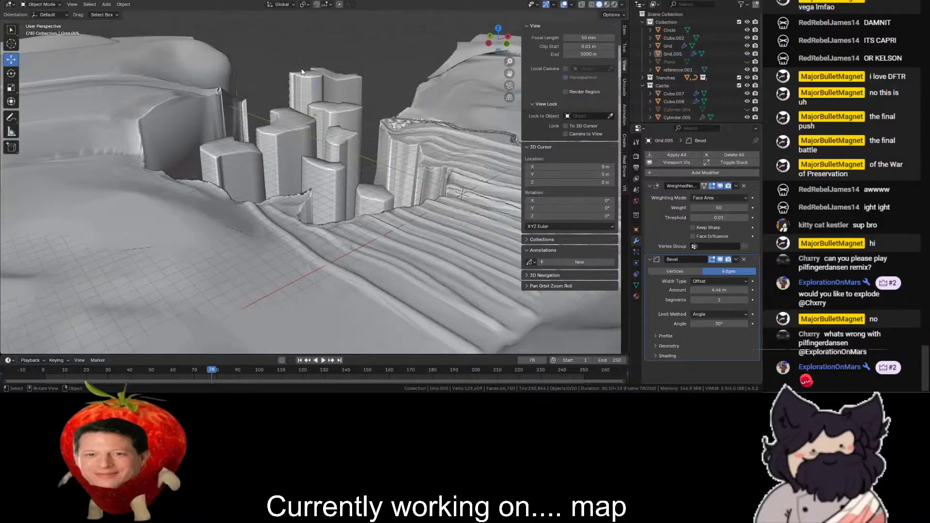
left_click(317, 87)
left_click(425, 48)
scroll(431, 49, "down", 3)
left_click_drag(496, 39, 390, 34)
scroll(214, 152, "up", 5)
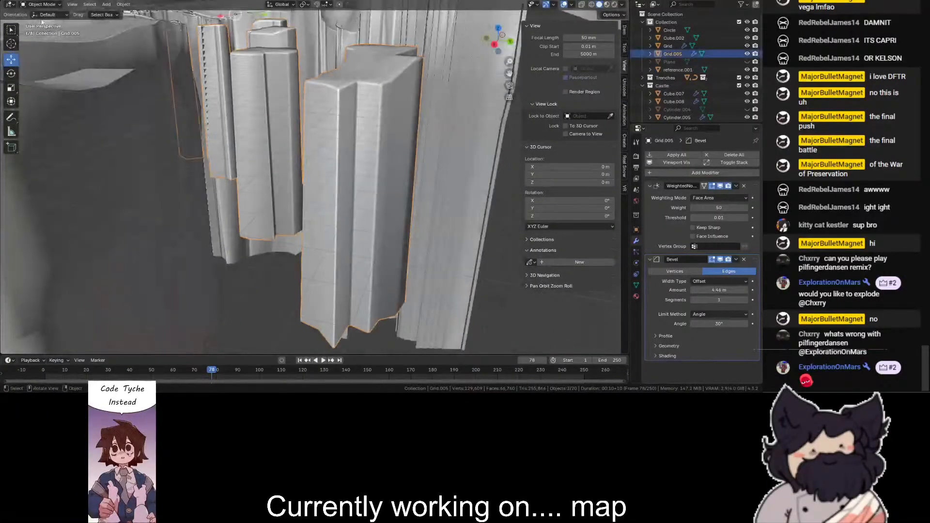
- In Edit Mode, select the bottom vertices of a pillar in the chasm and move them about 50 m along X
left_click(41, 23)
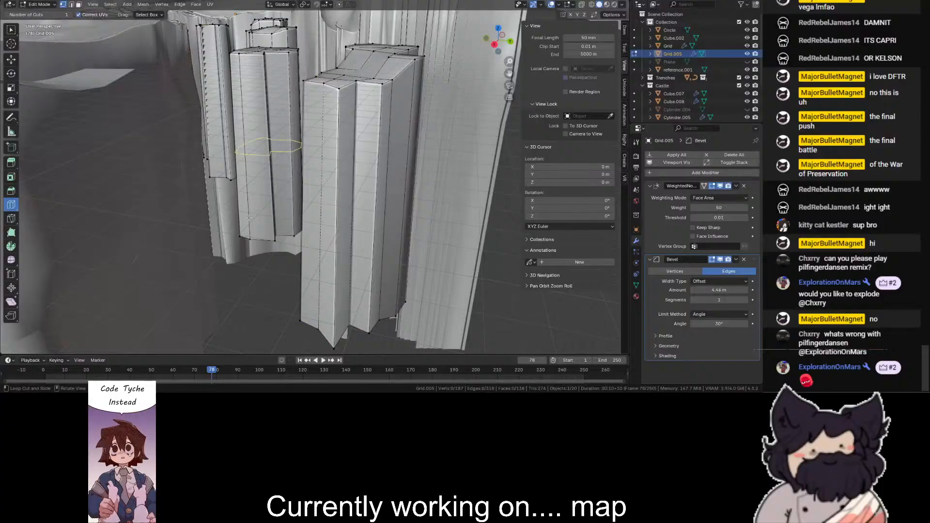
scroll(454, 154, "down", 2)
left_click_drag(497, 40, 506, 54)
key("shift+z")
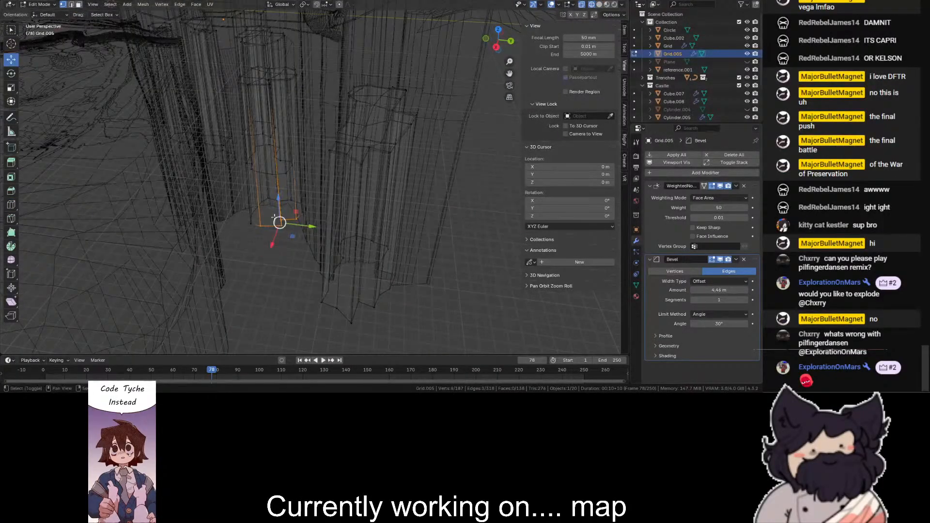
key("shift+z")
left_click_drag(266, 244, 258, 262)
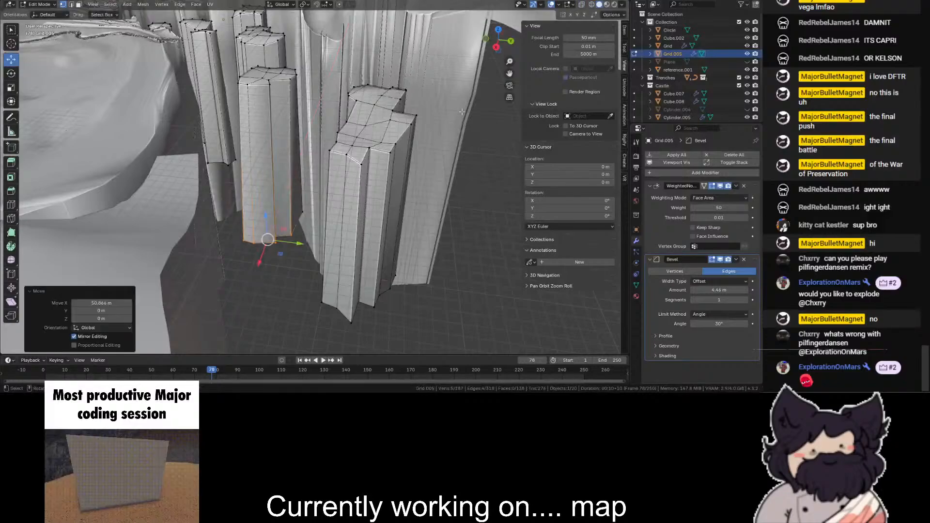
- Add a loop cut around the small pillar standing apart beside the chasm wall, sliding the cut along its height
scroll(454, 119, "down", 1)
mouse_move(498, 43)
left_mouse_down()
mouse_move(542, 59)
mouse_move(510, 62)
mouse_move(549, 72)
left_mouse_up()
scroll(475, 49, "up", 2)
key("shift+z")
left_click_drag(496, 43, 494, 36)
key("shift+z")
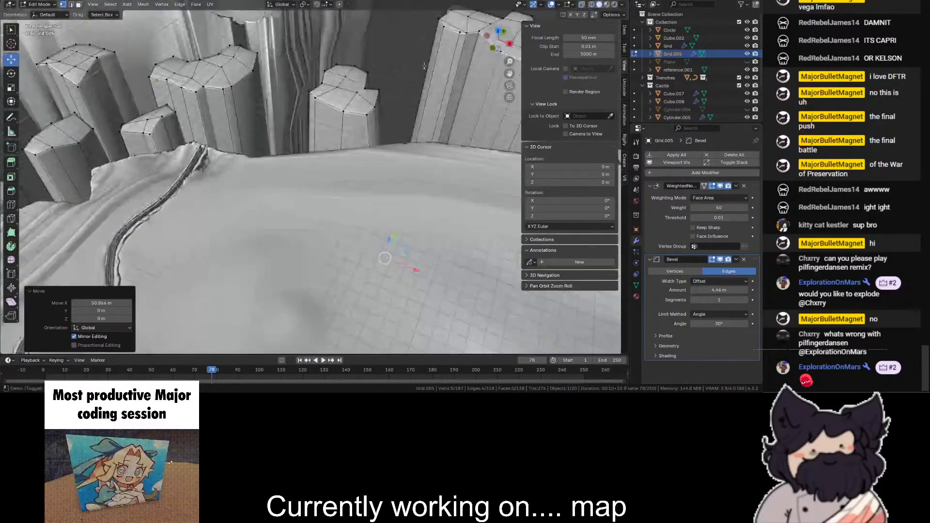
left_click(11, 204)
left_click(319, 133)
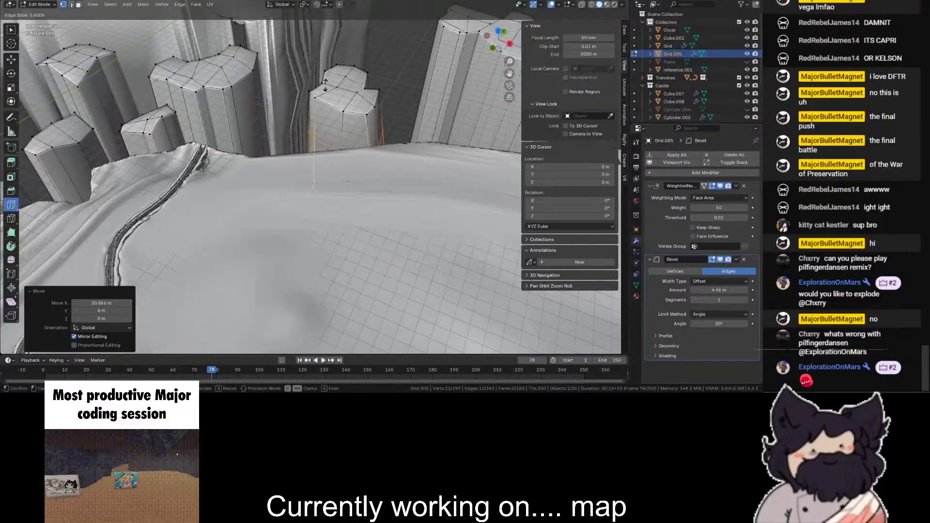
- Select the upper vertices of the newly cut pillar through the mesh and scale them slightly
left_click(11, 87)
key("shift+z")
key("alt+a")
left_click_drag(499, 41, 494, 21)
left_click_drag(395, 32, 288, 82)
key("shift+z")
left_click_drag(363, 32, 366, 29)
scroll(504, 46, "down", 3)
left_click_drag(504, 46, 502, 66)
left_click(407, 77)
scroll(407, 76, "up", 4)
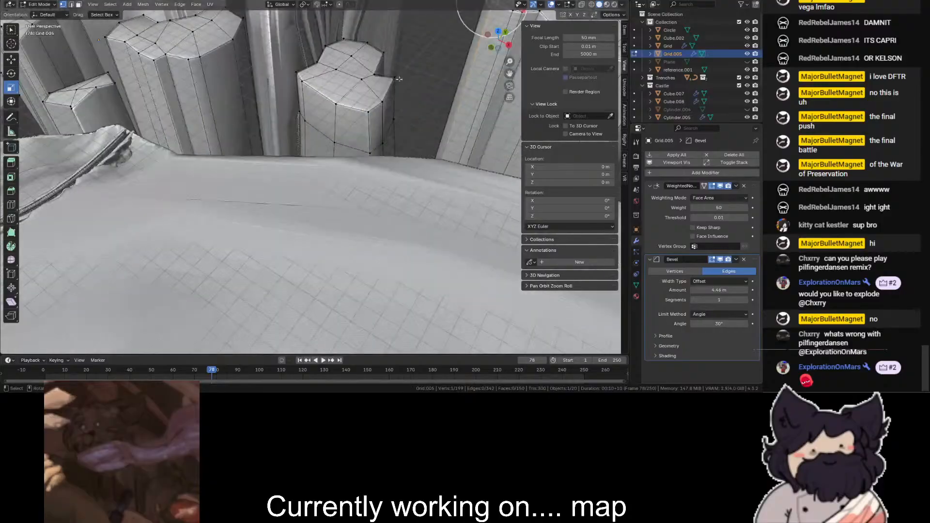
- Add one loop cut around the lower part of the wide pillar and clear the selection
middle_click_drag(189, 43, 301, 133, "shift")
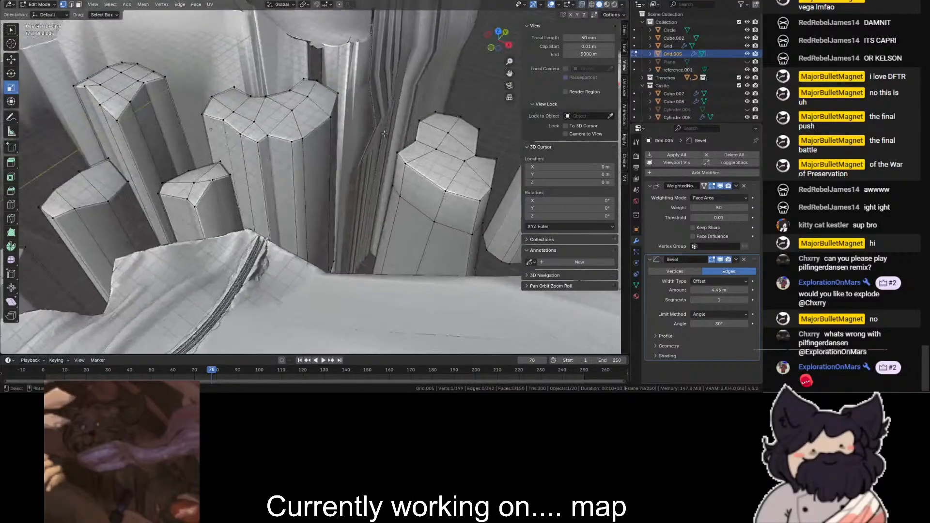
key("shift+z")
left_click(281, 191)
key("shift+z")
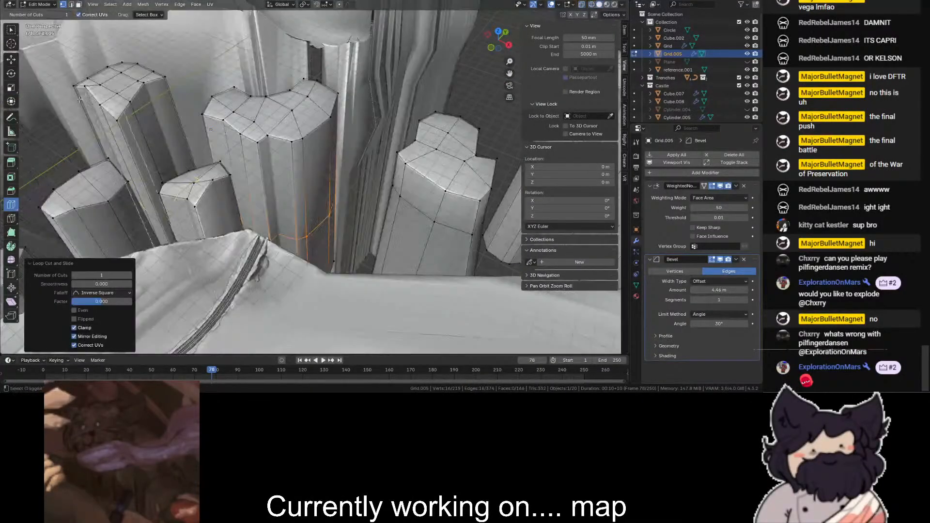
key("alt+a")
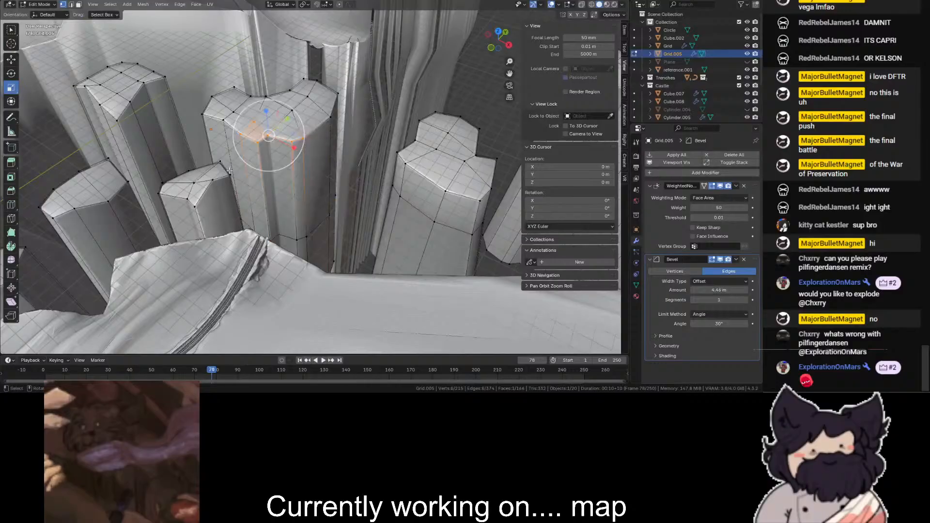
- Scale the front rim vertices at the wide pillar's top, return to Object Mode and deselect the pillars
scroll(298, 165, "up", 2)
mouse_move(280, 137)
left_mouse_down()
mouse_move(293, 143)
mouse_move(278, 119)
left_mouse_up()
middle_click_drag(279, 149, 177, 193)
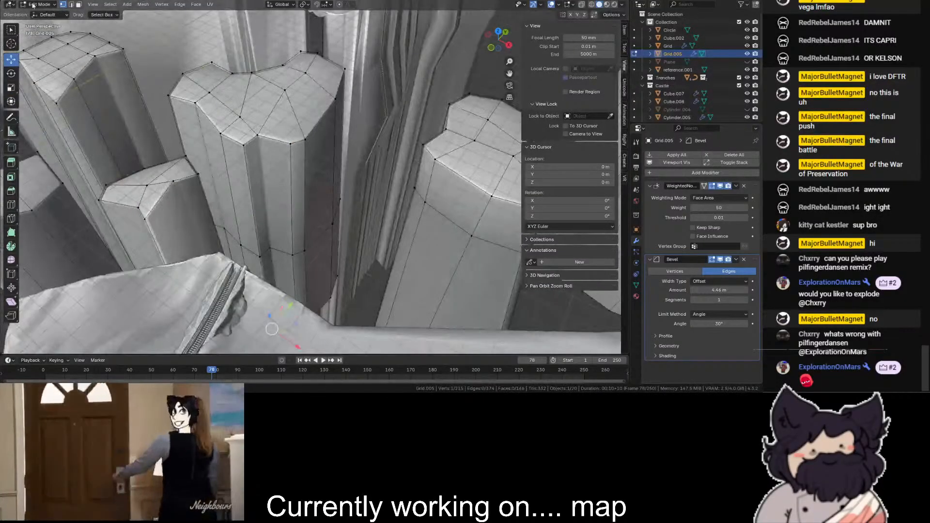
key("Tab")
scroll(177, 192, "down", 11)
left_click(473, 86)
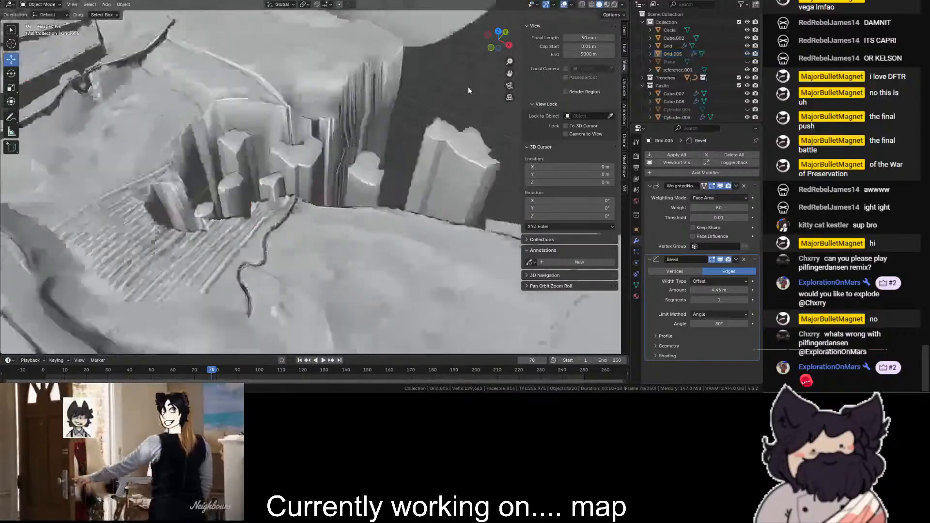
- Add a Triangulate modifier to the pillars
scroll(468, 87, "up", 9)
scroll(468, 87, "down", 3)
middle_click_drag(468, 88, 487, 37)
scroll(487, 37, "up", 4)
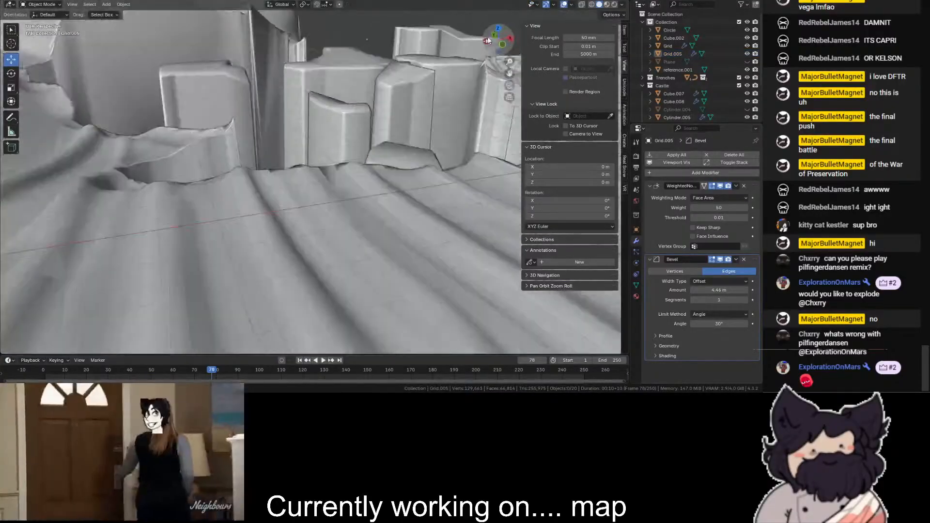
left_click(667, 173)
type("tri")
key("Return")
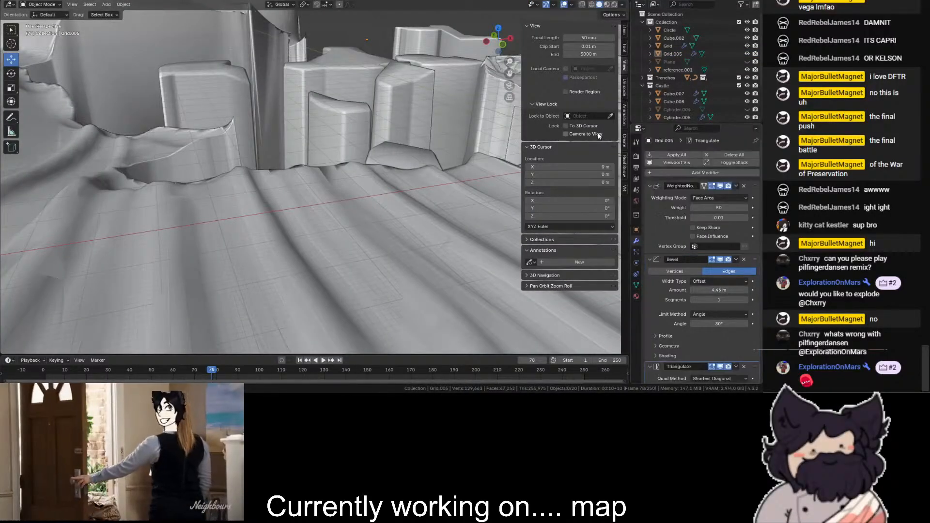
- Examine how the pillars sit in the chasm and surrounding terrain, from far away and close up
scroll(454, 79, "down", 4)
scroll(390, 68, "down", 3)
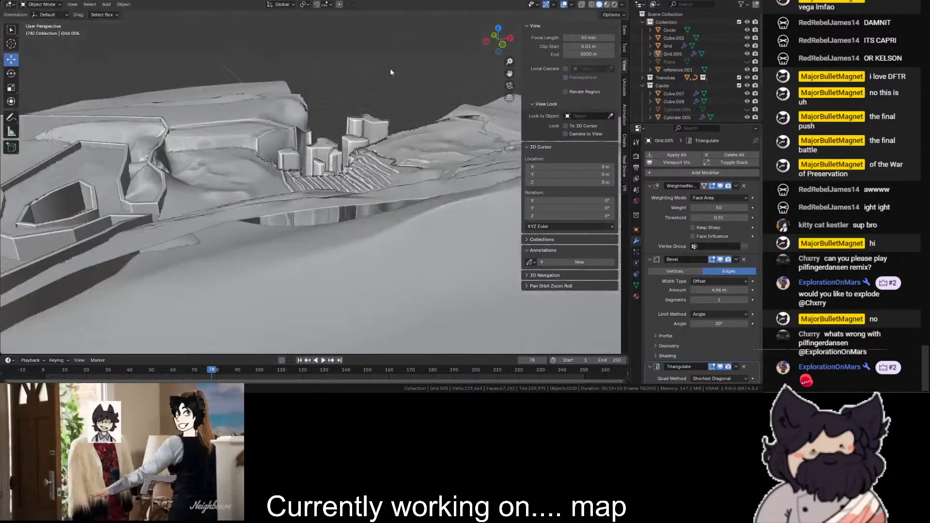
mouse_move(494, 42)
left_mouse_down()
mouse_move(465, 80)
mouse_move(388, 82)
mouse_move(330, 32)
mouse_move(281, 84)
mouse_move(496, 40)
mouse_move(491, 59)
left_mouse_up()
scroll(496, 39, "up", 5)
left_click_drag(497, 42, 63, 48)
scroll(447, 52, "up", 2)
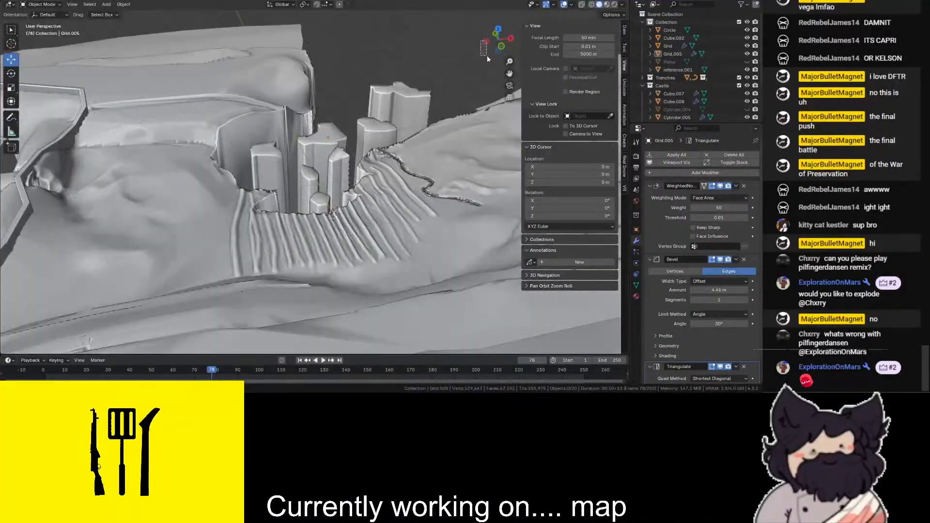
scroll(486, 49, "up", 5)
left_click_drag(486, 46, 487, 68)
scroll(486, 50, "up", 4)
- Select the pillars and set their edge bevel amount to 8.32 m
left_click(398, 103)
scroll(398, 103, "down", 2)
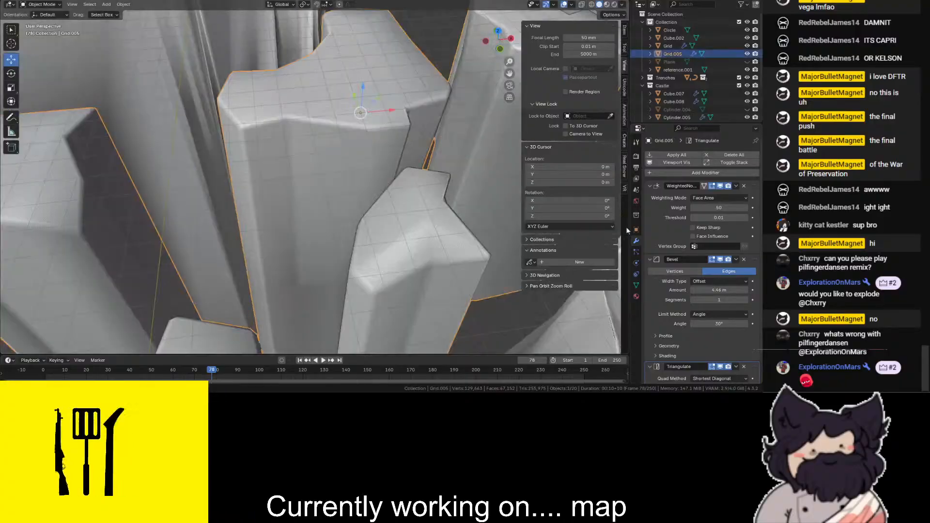
left_click(694, 272)
left_click(714, 270)
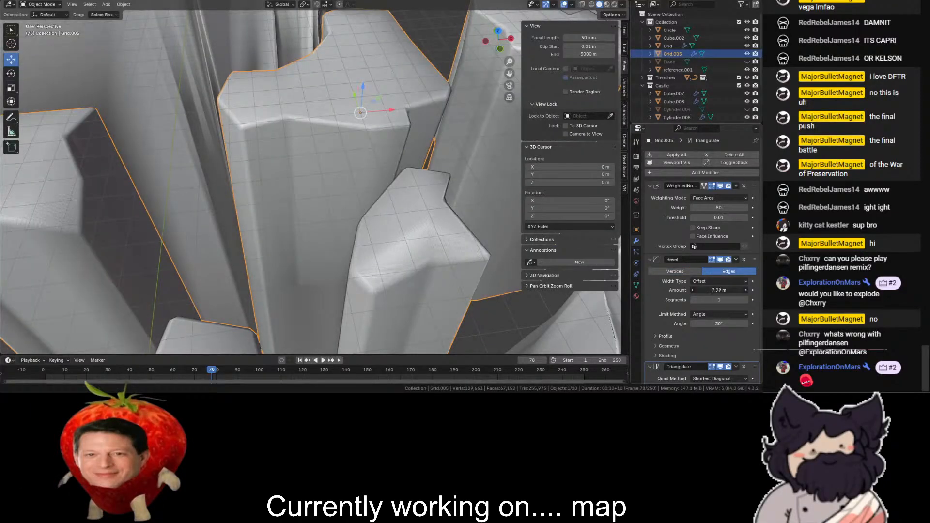
left_click_drag(719, 290, 727, 289)
- Try the None, Weight and Vertex Group limit methods on the pillars' bevel and return it to Angle
left_click(707, 315)
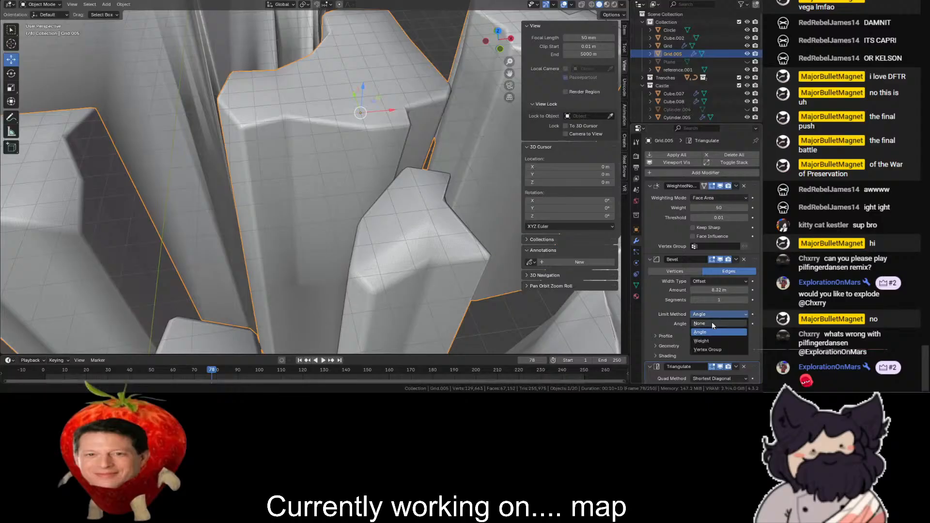
left_click(708, 323)
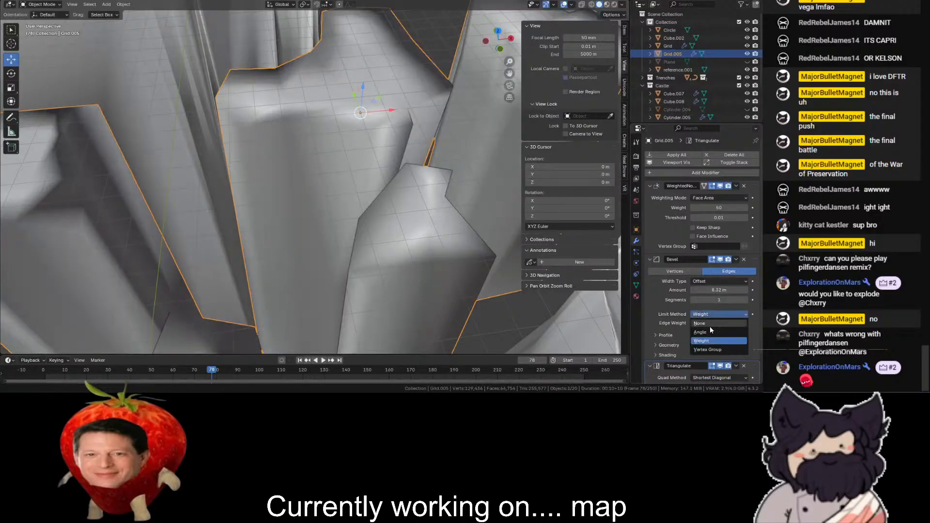
left_click(713, 313)
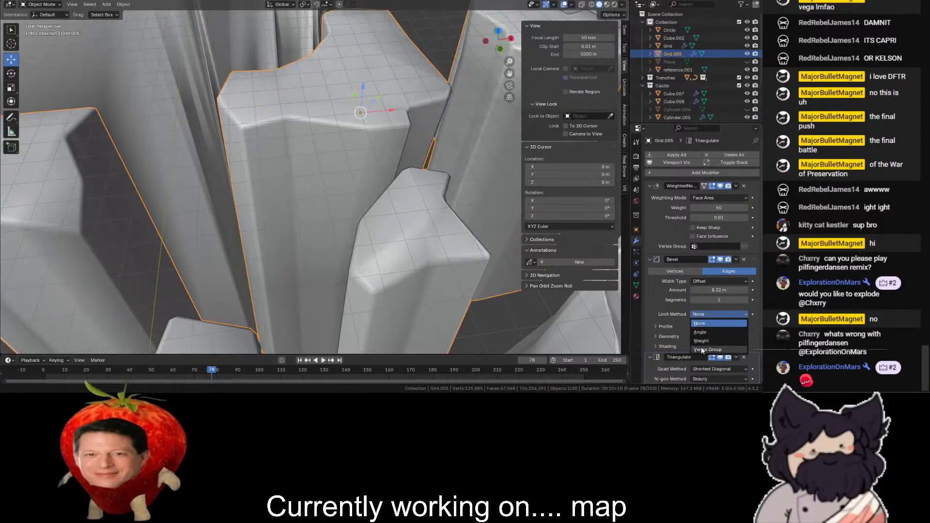
left_click(702, 347)
left_click(712, 315)
left_click(705, 340)
left_click(713, 315)
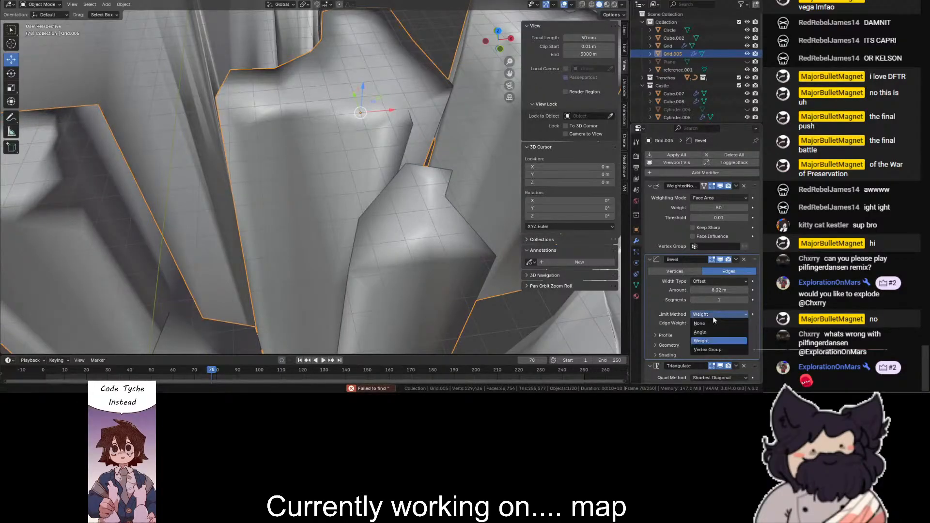
left_click(708, 332)
- Show the bevel's profile and geometry options, try the Patch outer miter and restore it to Sharp
left_click(683, 335)
scroll(699, 312, "down", 3)
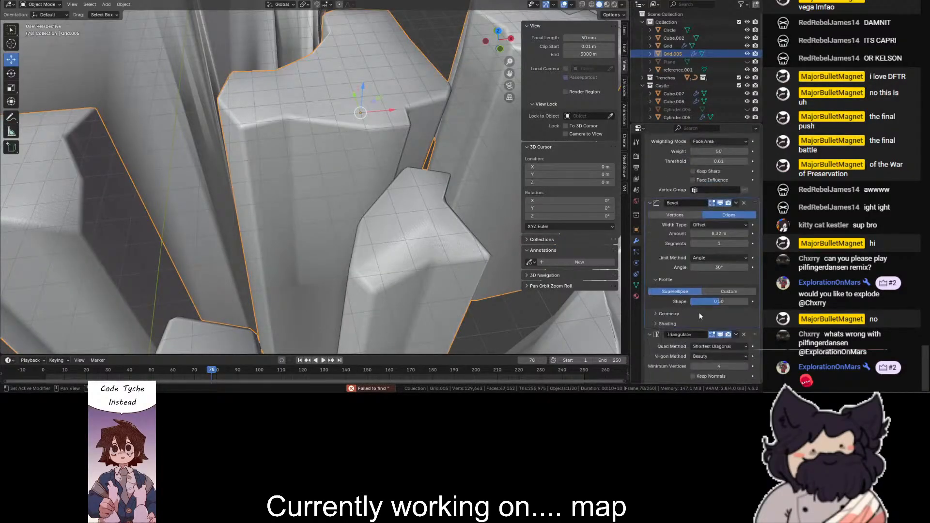
left_click(670, 315)
left_click(700, 267)
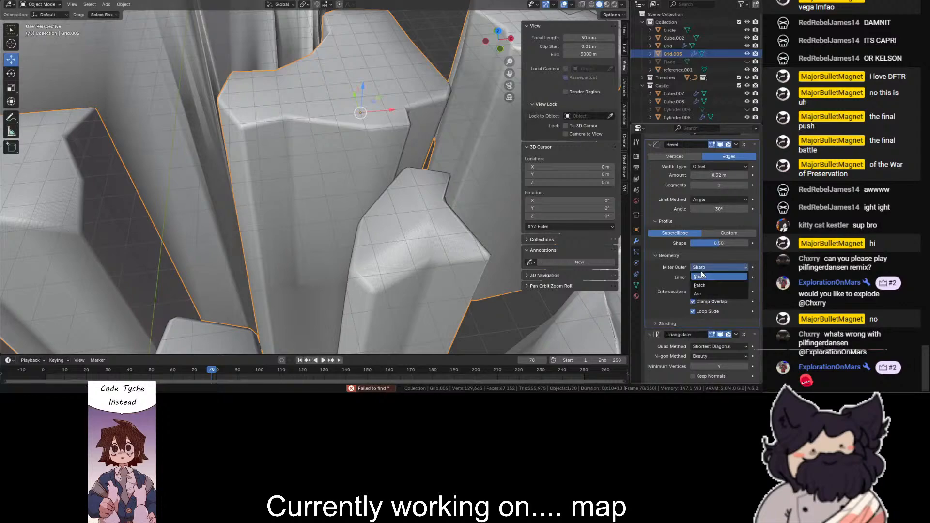
left_click(699, 286)
left_click(705, 267)
left_click(701, 277)
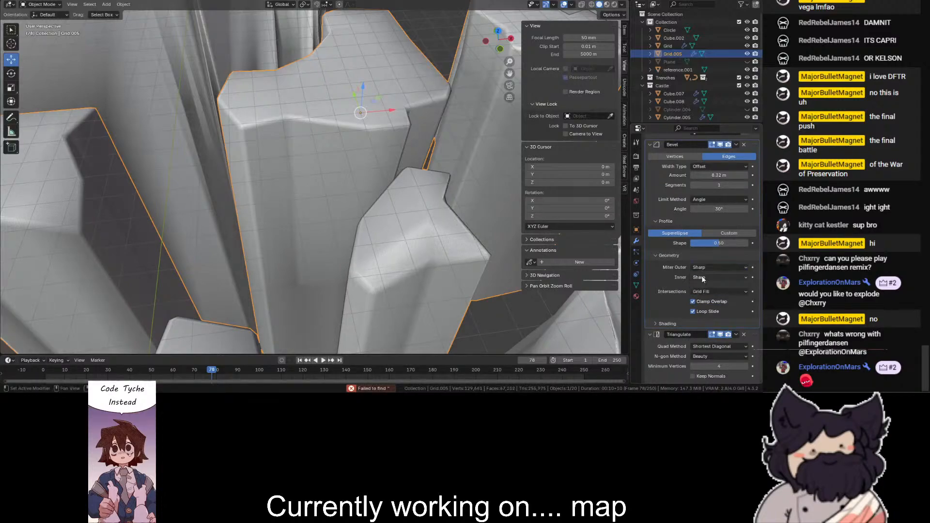
- Show the bevel's shading options and set its face strength to Affected
left_click(680, 321)
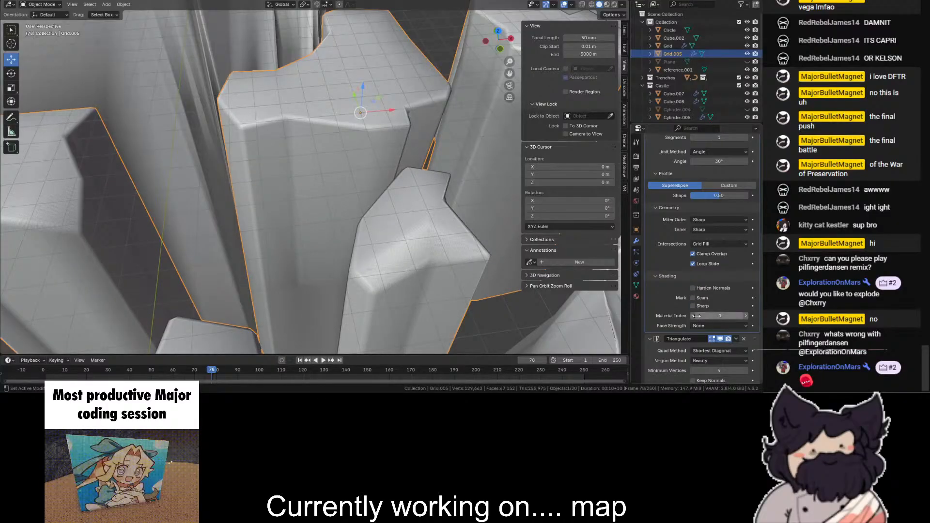
left_click(716, 326)
left_click(712, 343)
left_click(710, 327)
left_click(705, 352)
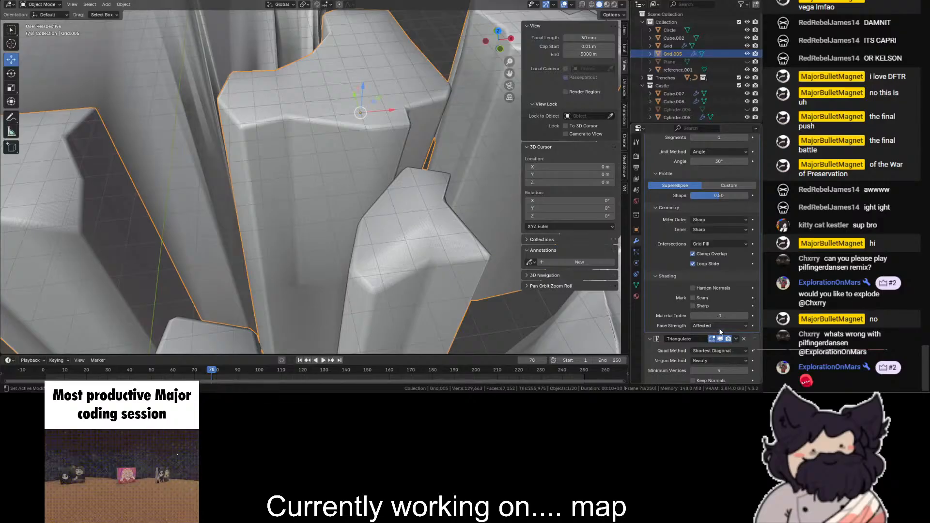
- Try a custom bevel profile with an outward-bulging curve and 2 segments, and restore the bevel to 1 segment
scroll(717, 299, "up", 3)
left_click(730, 248)
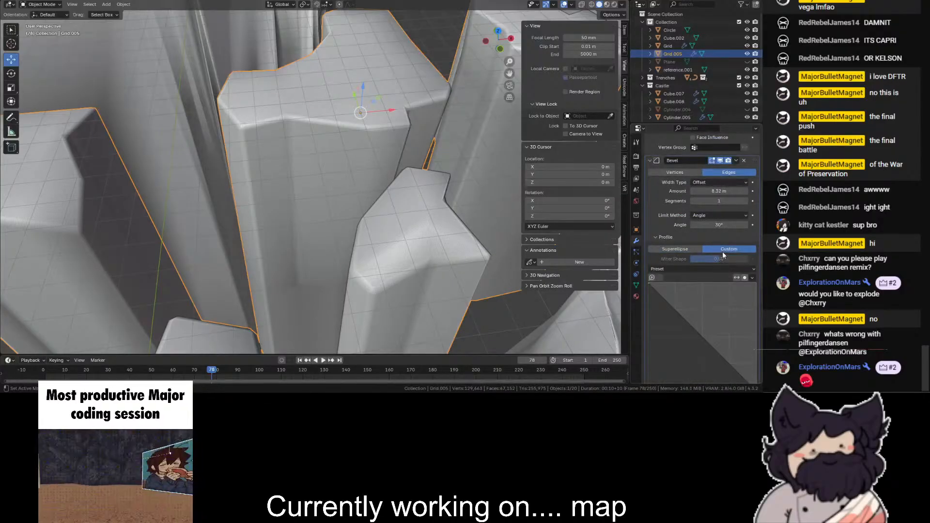
scroll(684, 288, "down", 4)
left_click(685, 256)
left_click_drag(685, 256, 683, 246)
scroll(683, 246, "up", 2)
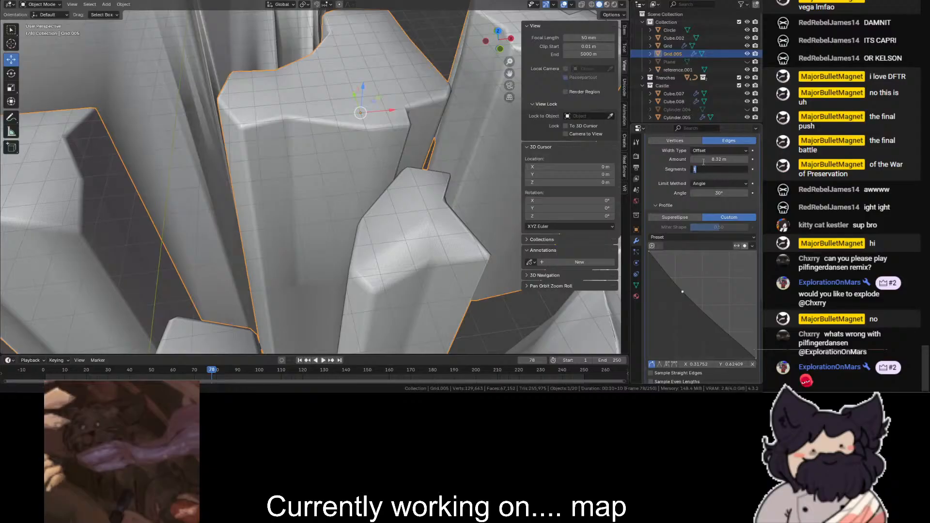
left_click_drag(691, 289, 728, 277)
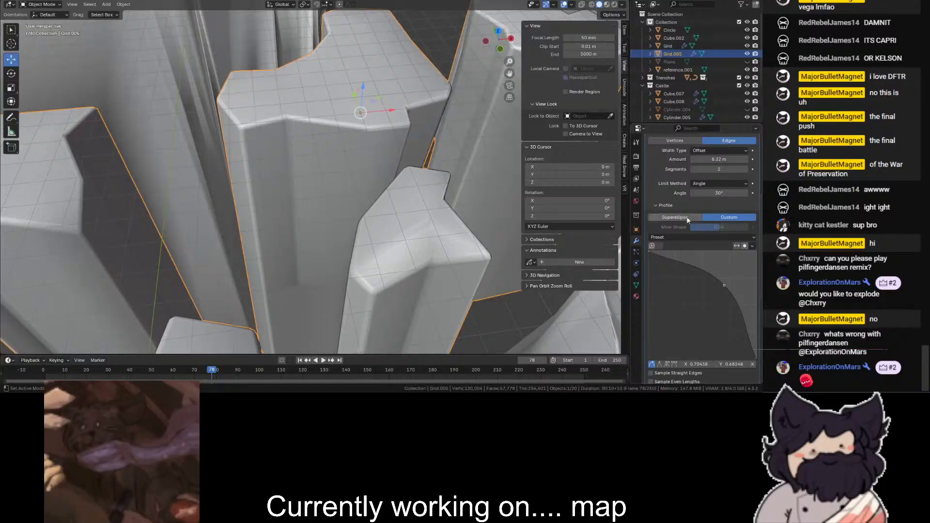
double_click(709, 170)
type("1")
key("Return")
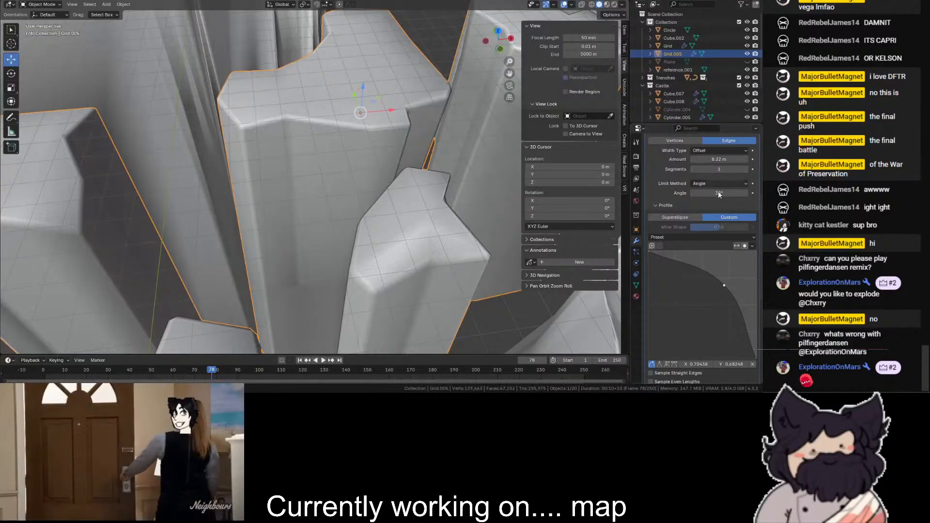
scroll(727, 247, "up", 1)
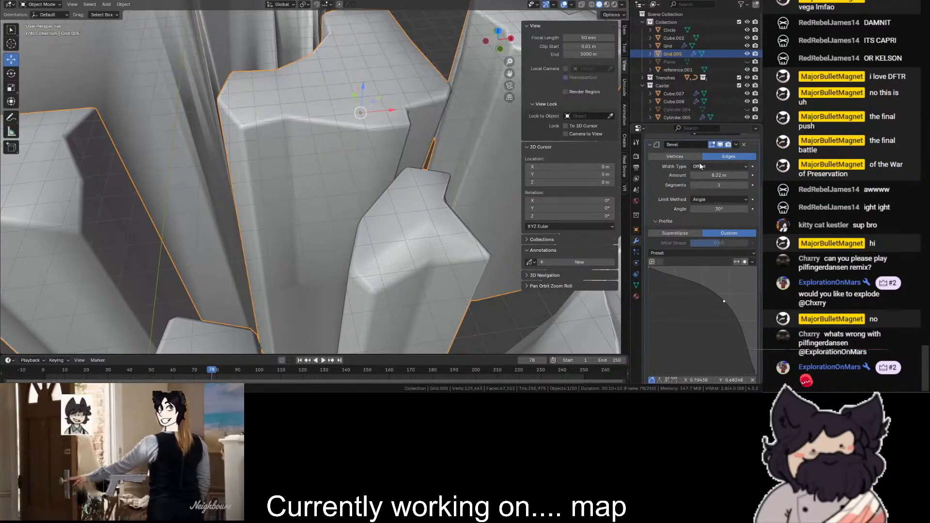
- Switch the bevel profile back to Superellipse with a shape of 0.47 and deselect the pillars
left_click(687, 234)
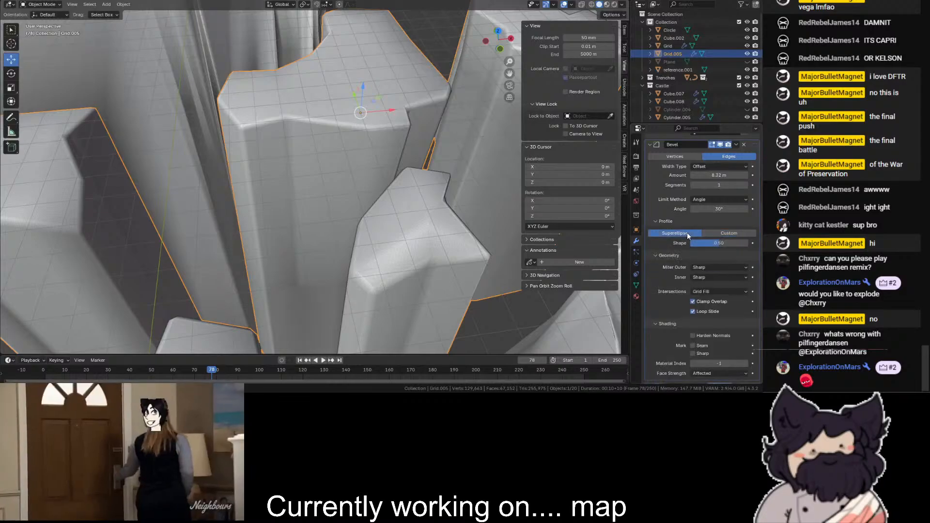
left_click_drag(720, 244, 718, 246)
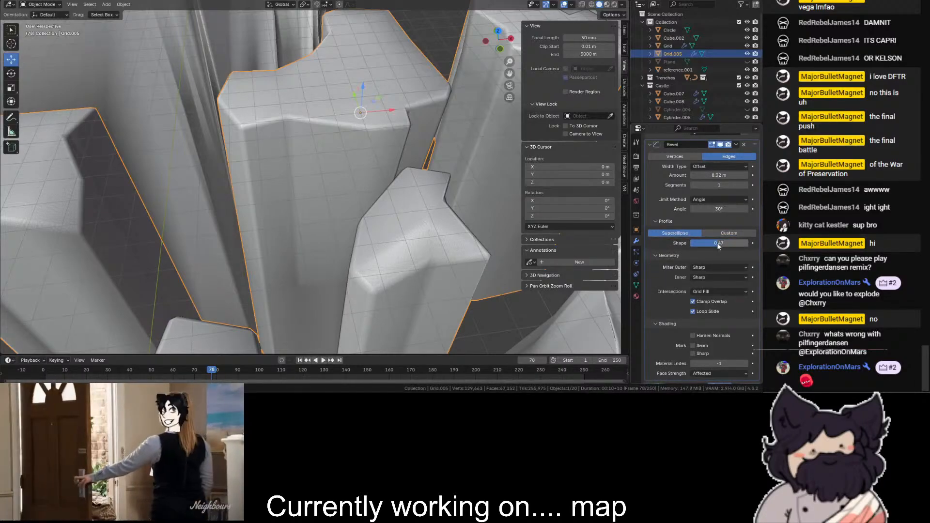
scroll(718, 246, "down", 2)
- Examine the pillars together with the whole surrounding map from a distance
scroll(440, 187, "down", 12)
left_click(379, 20)
scroll(420, 29, "up", 5)
left_click_drag(507, 37, 571, 160)
scroll(412, 143, "up", 2)
scroll(323, 197, "down", 2)
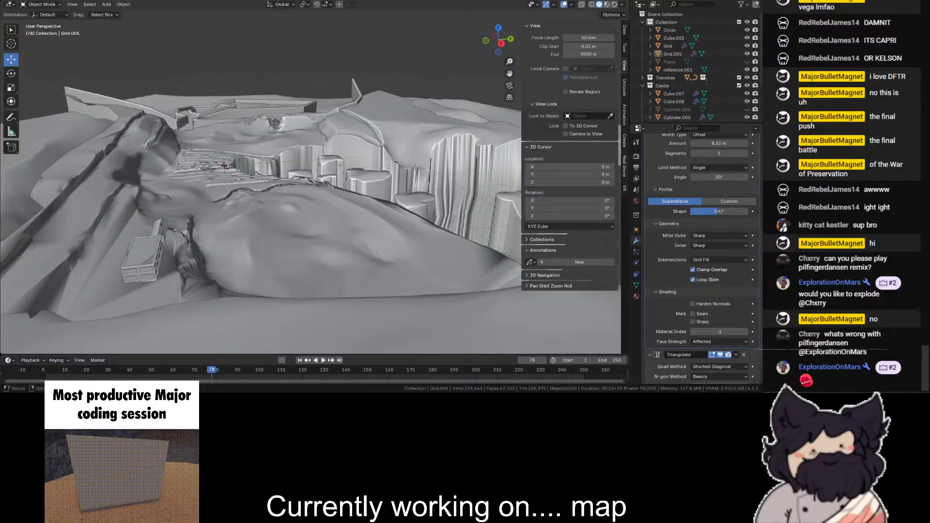
scroll(457, 68, "down", 2)
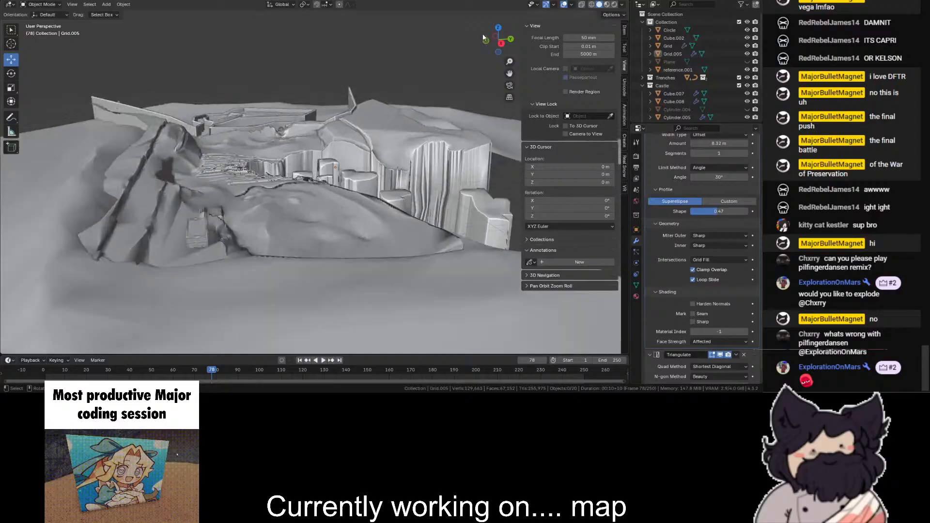
- Hide the viewport overlays for a clean, raised view across the whole map
left_click_drag(498, 40, 468, 59)
scroll(289, 200, "up", 3)
scroll(289, 199, "down", 2)
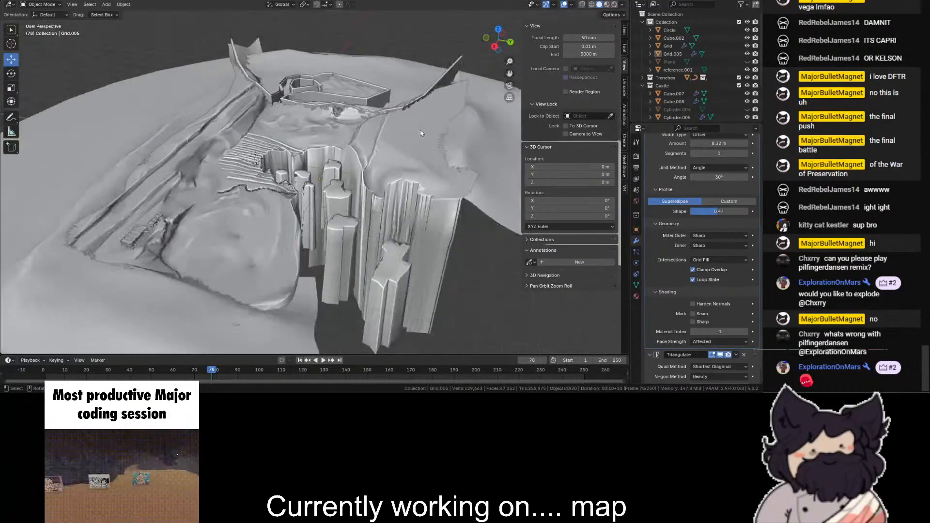
left_click(563, 5)
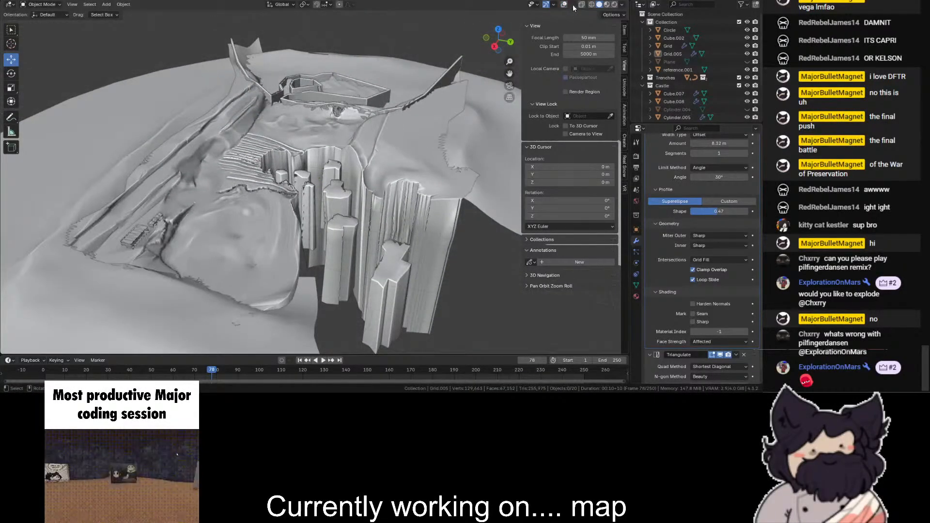
left_click(622, 5)
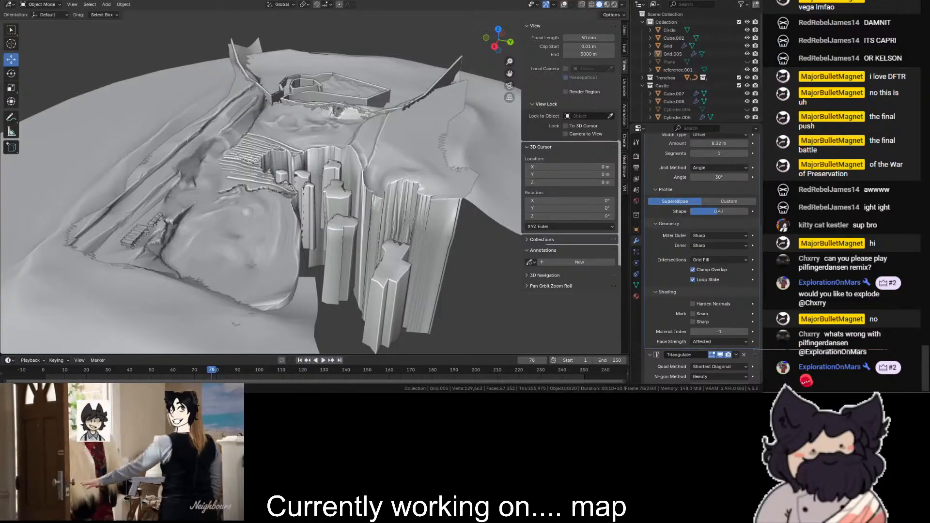
- Examine the chasm's rock pillars and the castle walls up close without overlays
scroll(322, 135, "up", 6)
scroll(322, 135, "up", 3)
middle_click_drag(322, 135, 453, 59)
scroll(452, 59, "down", 3)
left_click(452, 59)
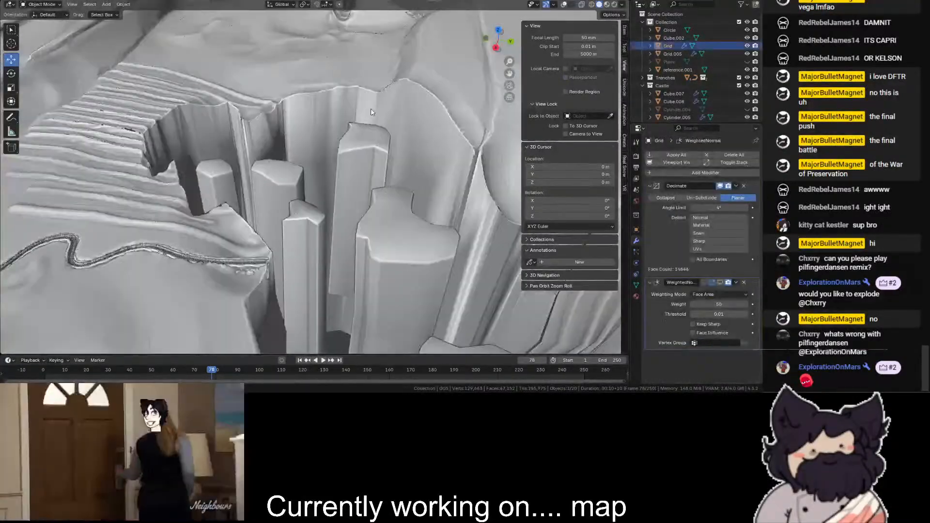
scroll(453, 59, "down", 2)
scroll(452, 59, "up", 2)
scroll(452, 59, "down", 1)
middle_click_drag(298, 53, 298, 189, "shift")
scroll(295, 145, "up", 6)
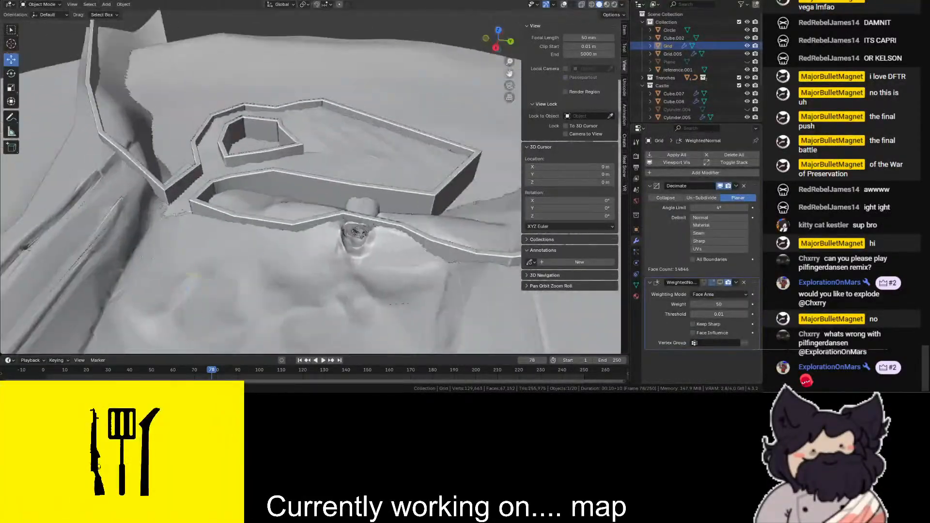
middle_click_drag(291, 99, 291, 141, "shift")
left_click(289, 141)
scroll(271, 73, "down", 6)
left_click(267, 49)
scroll(274, 46, "up", 6)
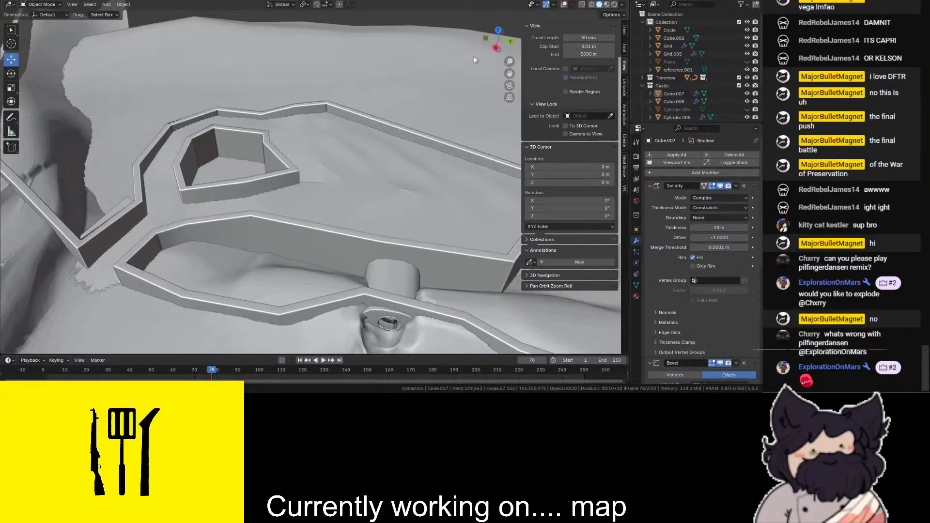
- Examine the whole map from low and distant viewpoints, including the outer terrain and the chasm opening
scroll(498, 37, "down", 1)
left_click_drag(498, 38, 601, 21)
scroll(499, 37, "down", 9)
scroll(499, 38, "up", 6)
scroll(510, 76, "up", 4)
left_click_drag(509, 76, 615, 4)
left_click_drag(478, 65, 315, 126)
left_click_drag(498, 39, 450, 22)
left_click(441, 60)
scroll(440, 61, "down", 10)
scroll(473, 85, "up", 4)
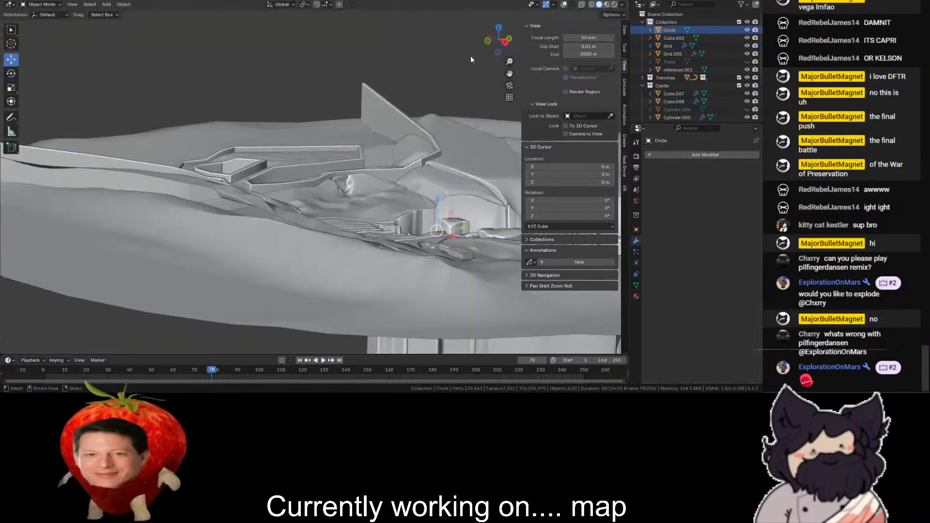
left_click(474, 63)
mouse_move(509, 62)
left_mouse_down()
mouse_move(508, 71)
mouse_move(488, 45)
mouse_move(399, 44)
mouse_move(403, 70)
mouse_move(406, 55)
mouse_move(467, 58)
mouse_move(539, 69)
mouse_move(554, 82)
mouse_move(504, 76)
left_mouse_up()
scroll(510, 73, "down", 1)
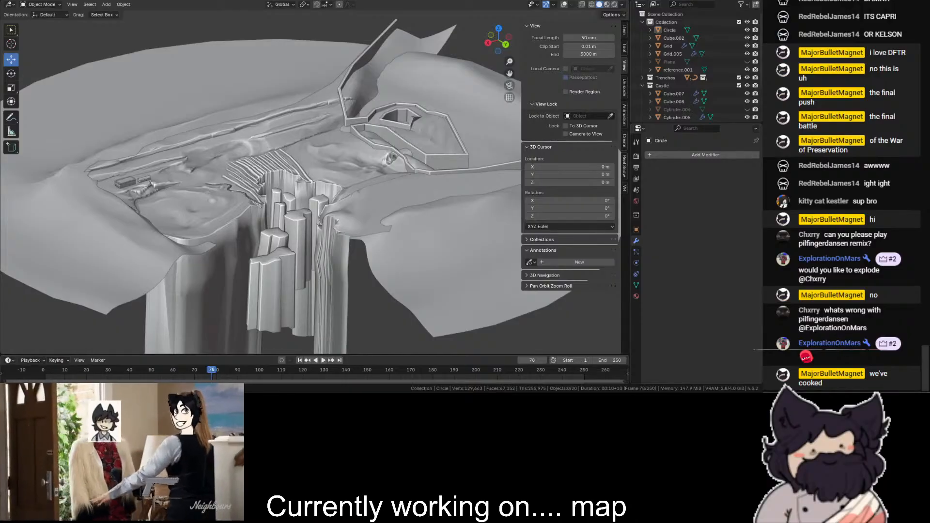
scroll(322, 243, "down", 3)
scroll(322, 242, "up", 4)
scroll(323, 241, "down", 3)
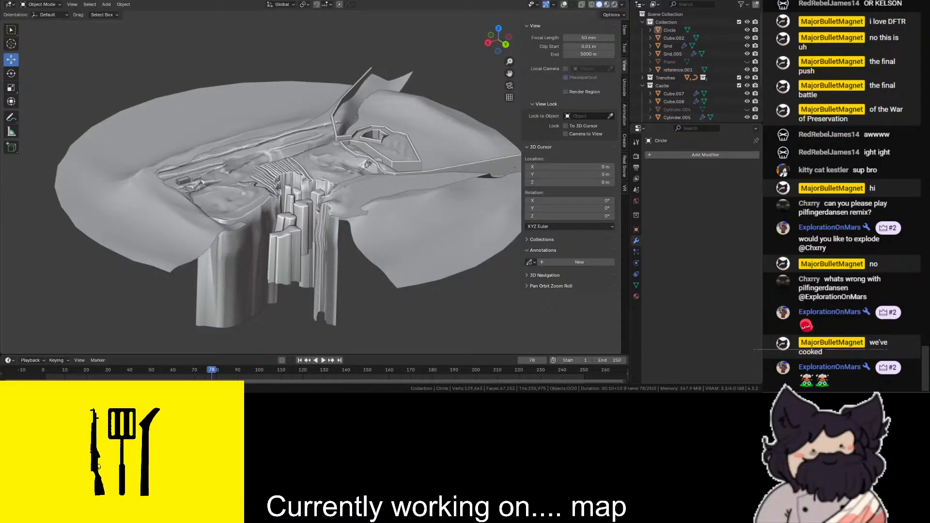
scroll(237, 219, "up", 3)
scroll(448, 61, "down", 2)
- Select all the visible map objects in wireframe display, copy them, and save MapTestExport.blend in solid display
left_click_drag(444, 96, 158, 263)
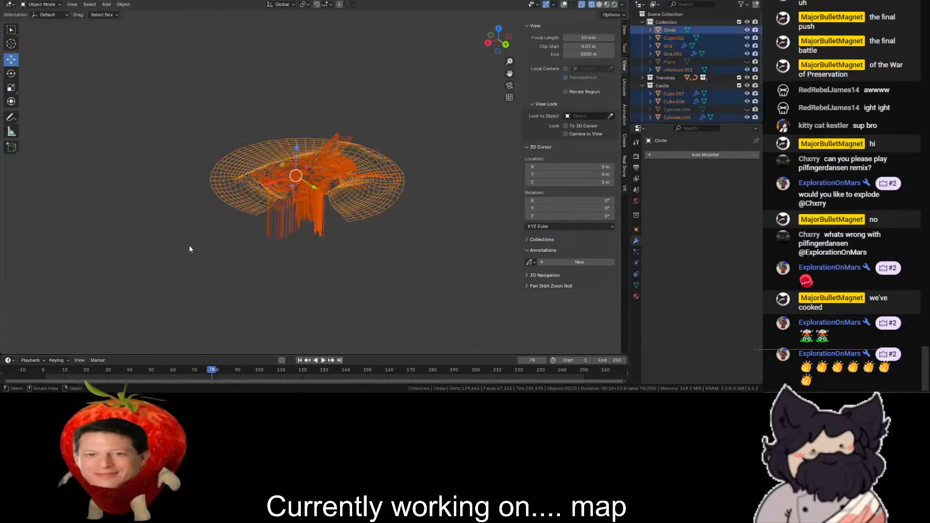
key("shift+z")
scroll(300, 218, "up", 4)
key("ctrl+c")
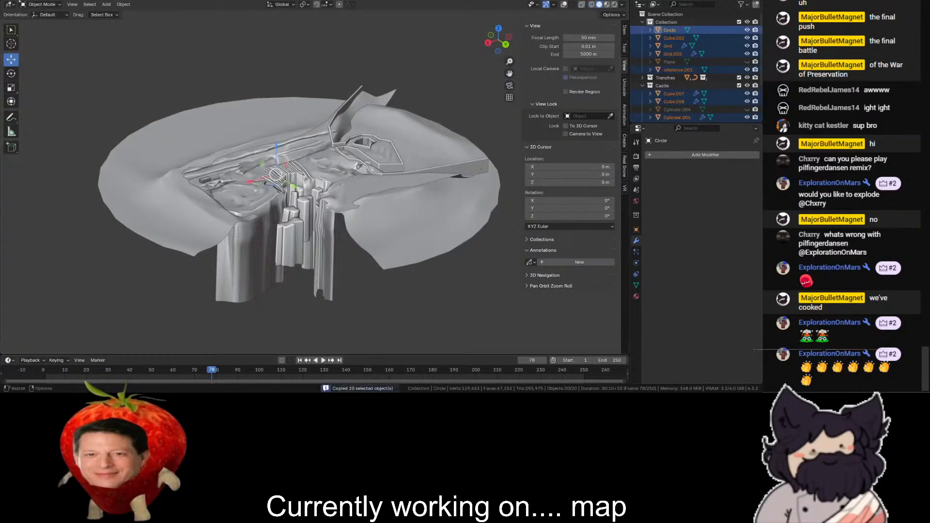
left_click(22, 0)
mouse_move(33, 19)
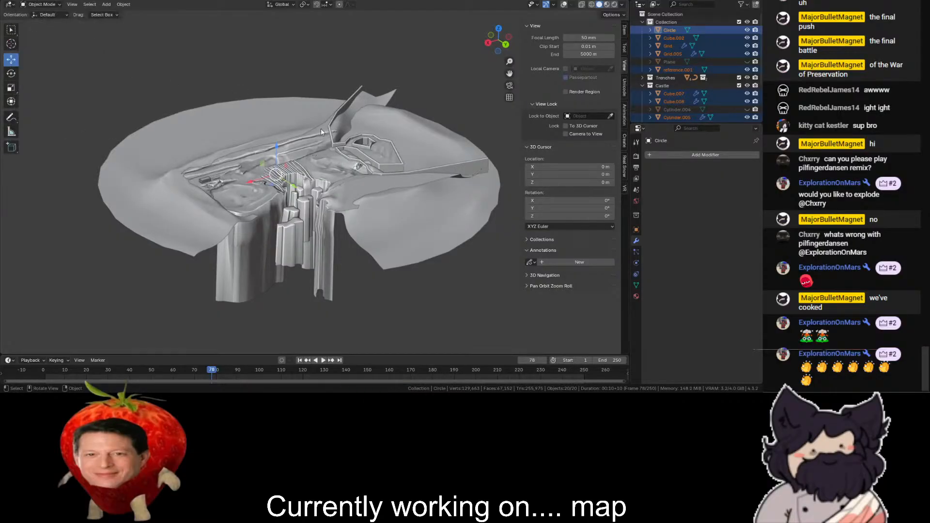
key("ctrl+s")
scroll(500, 291, "up", 2)
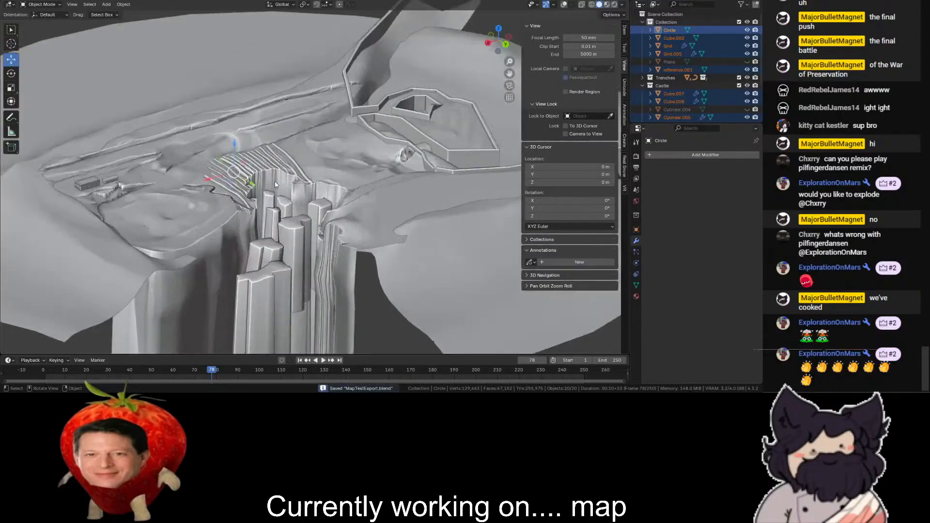
- Open the outer circular terrain's mesh for editing in wireframe display, with the viewport overlays turned back on
left_click_drag(488, 44, 485, 82)
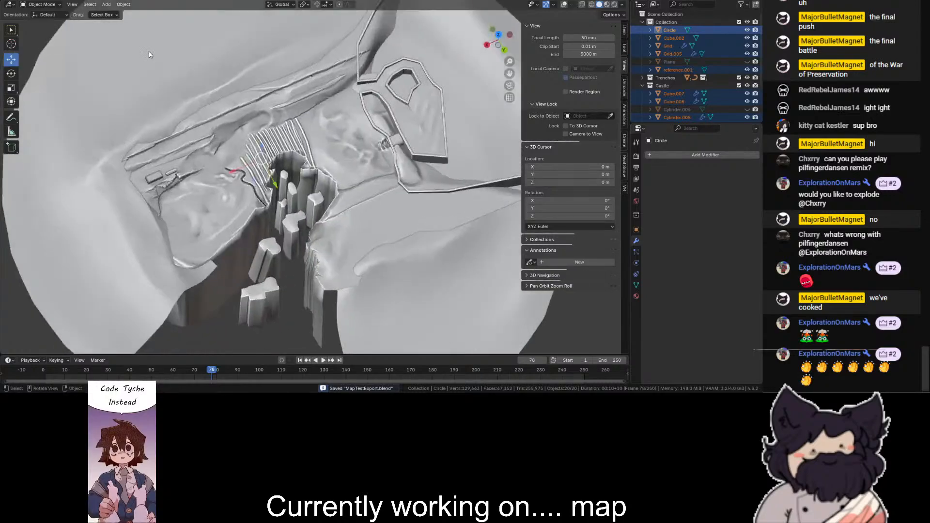
left_click(149, 52)
scroll(149, 52, "down", 4)
scroll(150, 51, "up", 1)
left_click(63, 6)
left_click(38, 20)
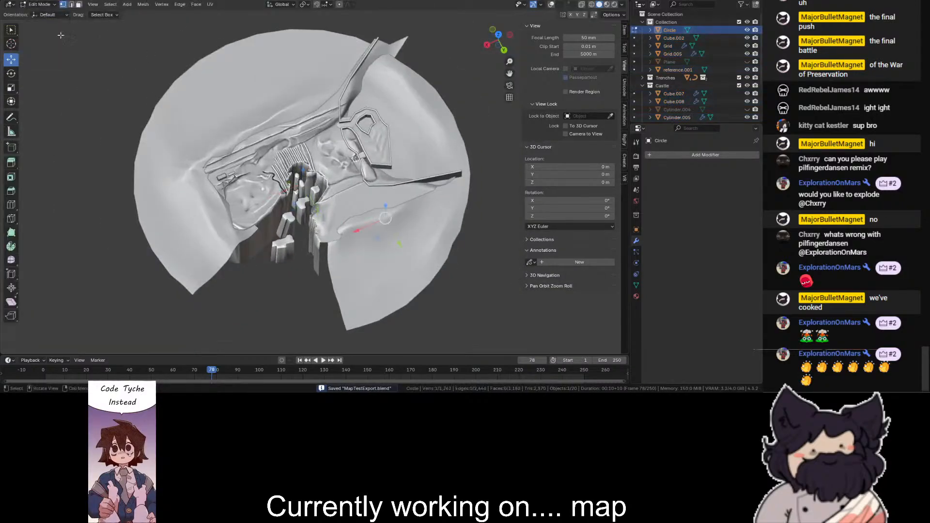
key("shift+z")
left_click(550, 5)
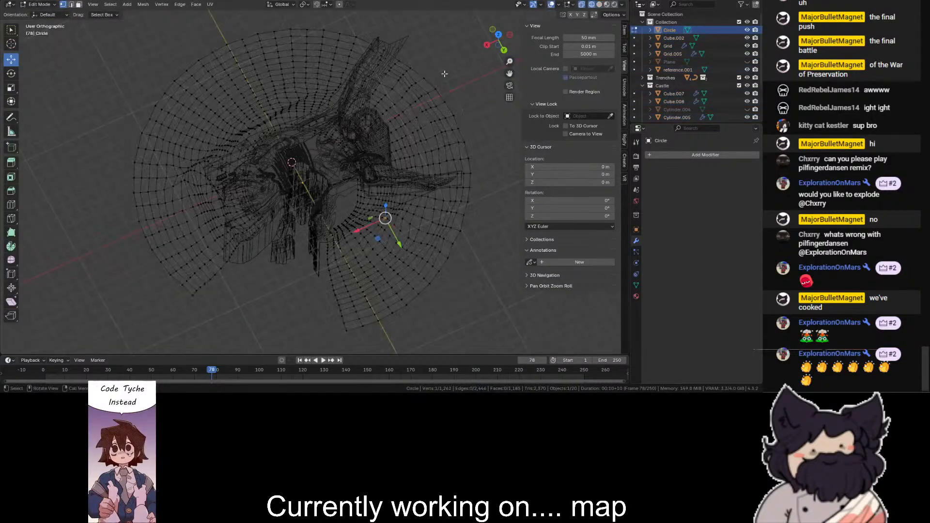
- From the top view, separate the outer terrain's positive-X half into its own object and return to Object Mode
left_click(499, 35)
left_click_drag(451, 122, 292, 346)
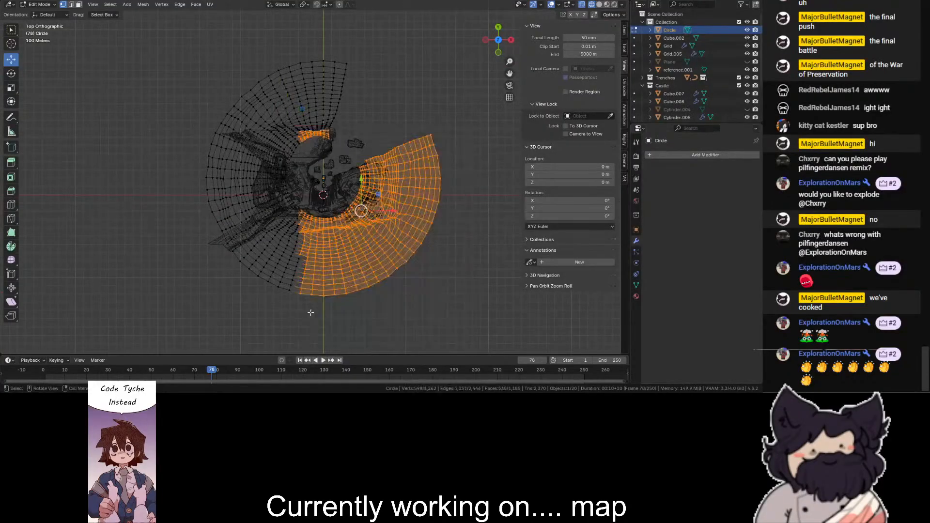
key("p")
left_click(316, 134)
scroll(315, 133, "up", 3)
key("shift+z")
left_click(39, 4)
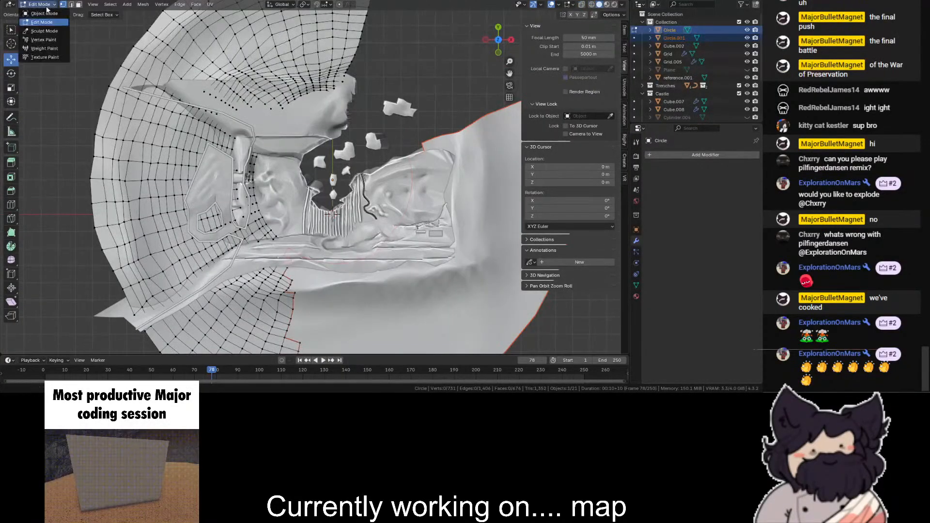
left_click(41, 14)
- Open the central Grid terrain's mesh for editing in wireframe display
left_click(240, 122)
scroll(239, 122, "down", 1)
scroll(240, 122, "down", 1)
left_click(38, 4)
left_click(38, 23)
key("shift+z")
- Separate the central terrain's negative-X half, on the castle side, into its own object and return to Object Mode
mouse_move(98, 44)
left_mouse_down()
mouse_move(333, 338)
mouse_move(324, 273)
left_mouse_up()
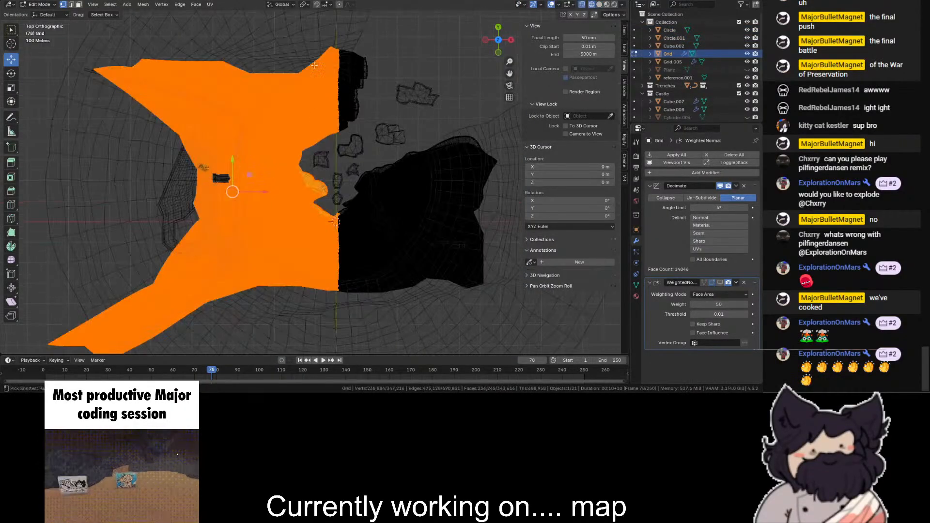
key("alt+a")
left_click_drag(313, 64, 2, 355)
scroll(310, 131, "up", 2)
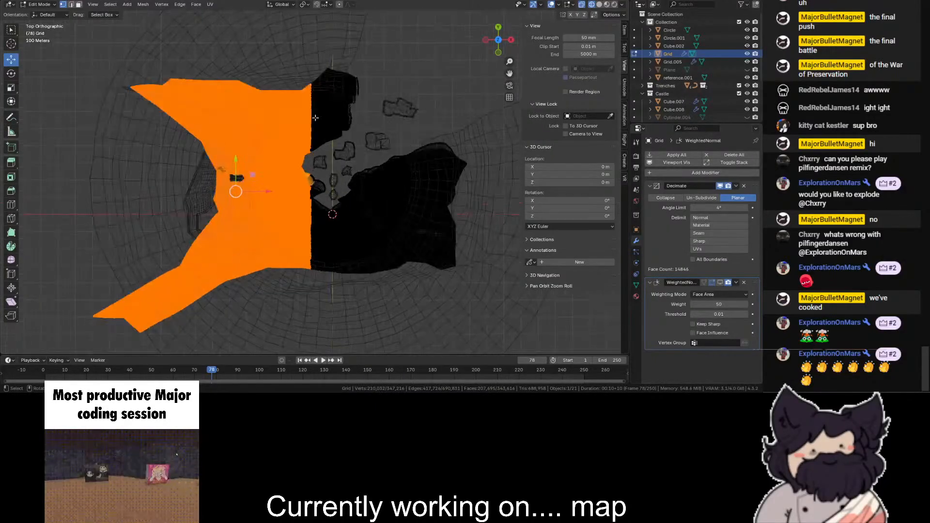
key("shift+z")
key("p")
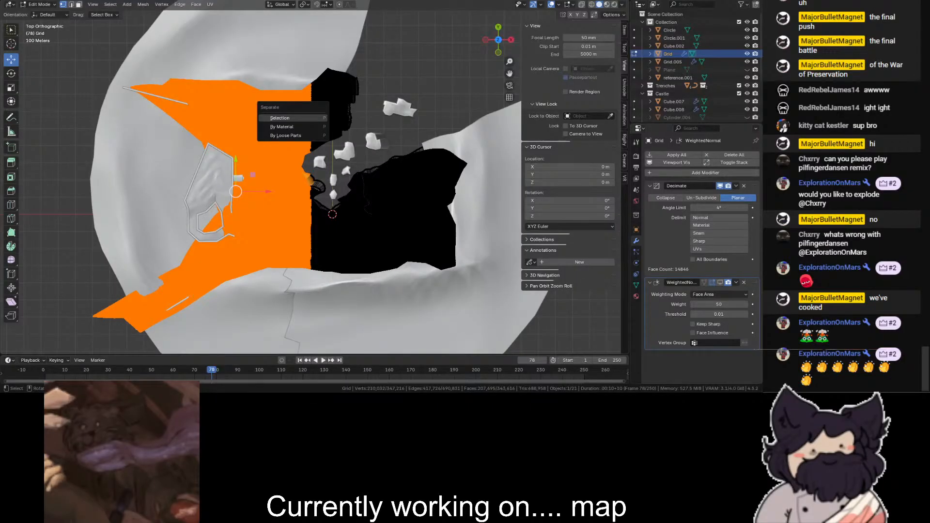
scroll(310, 177, "down", 1)
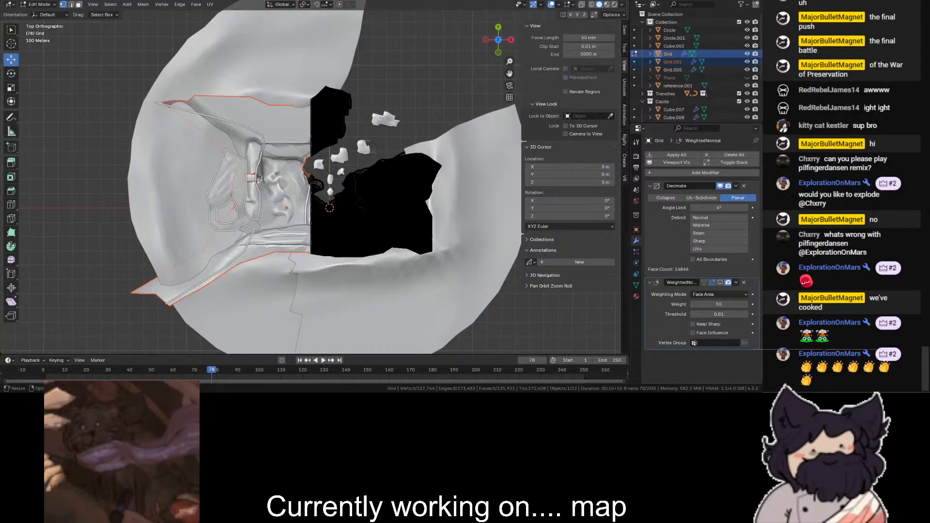
scroll(311, 177, "down", 2)
scroll(311, 177, "up", 4)
scroll(310, 177, "down", 1)
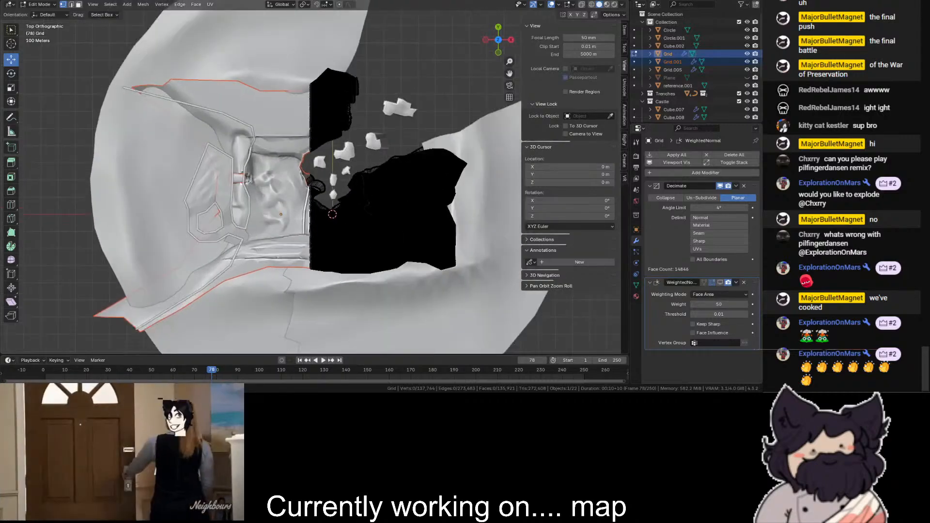
left_click(39, 4)
left_click(44, 14)
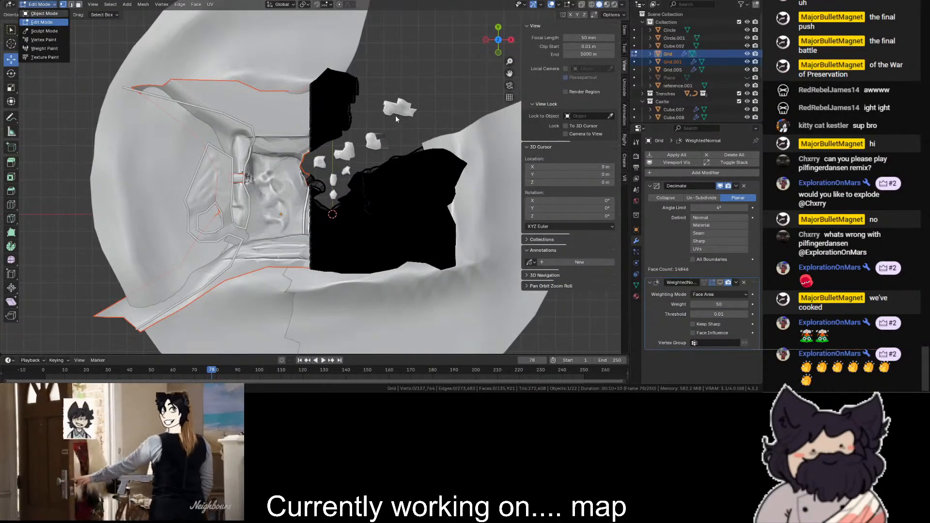
- Try to select the whole map with a box selection in a perspective view
scroll(454, 76, "up", 2)
left_click(455, 76)
scroll(456, 74, "down", 2)
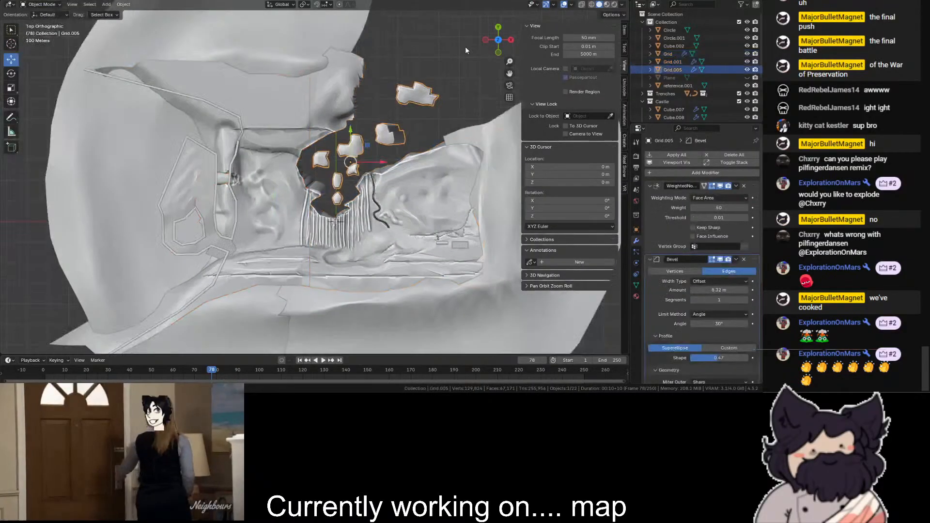
left_click(466, 46)
mouse_move(490, 36)
left_mouse_down()
mouse_move(431, 5)
mouse_move(373, 1)
mouse_move(463, 87)
mouse_move(502, 46)
left_mouse_up()
scroll(472, 56, "down", 5)
left_click_drag(456, 88, 162, 252)
key("shift+z")
- Select every object of the map in wireframe display and export the selection as FBX
key("shift+z")
scroll(162, 253, "up", 9)
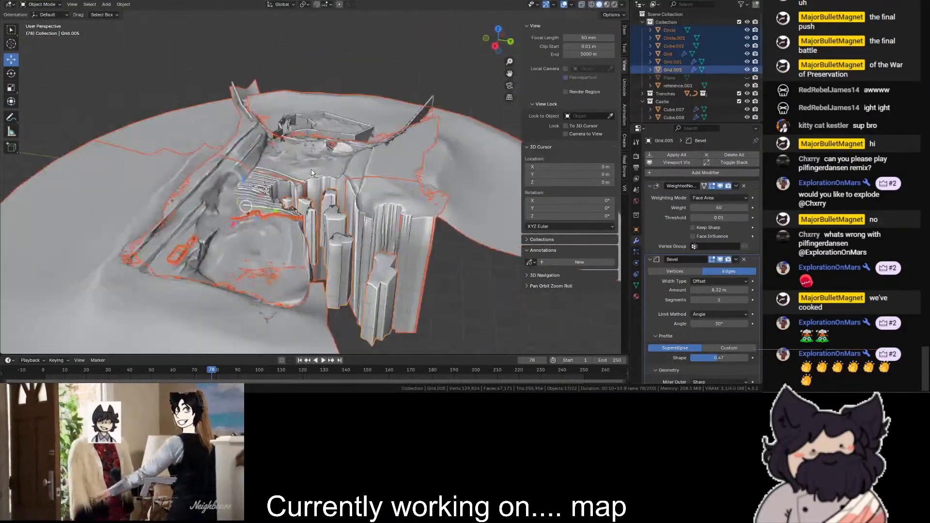
key("shift+z")
scroll(416, 169, "down", 5)
key("a")
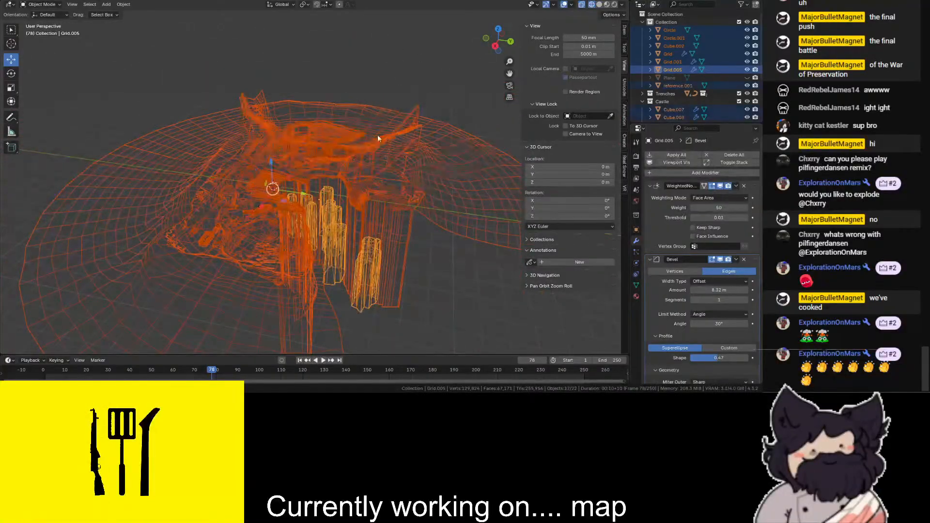
left_click(9, 4)
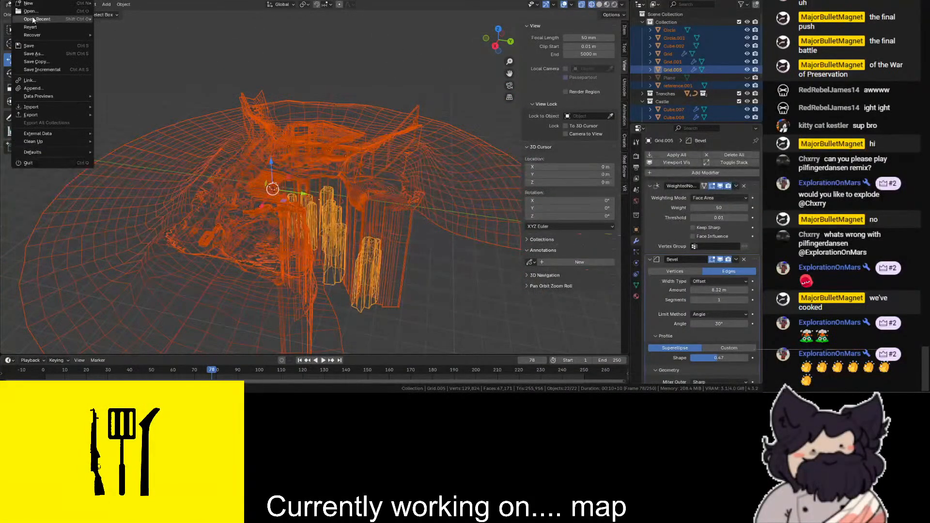
mouse_move(54, 114)
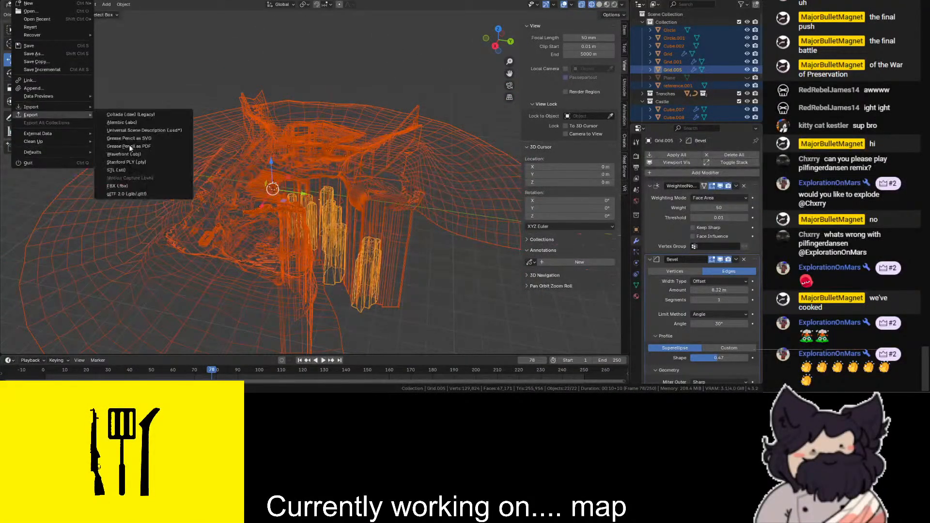
left_click(147, 188)
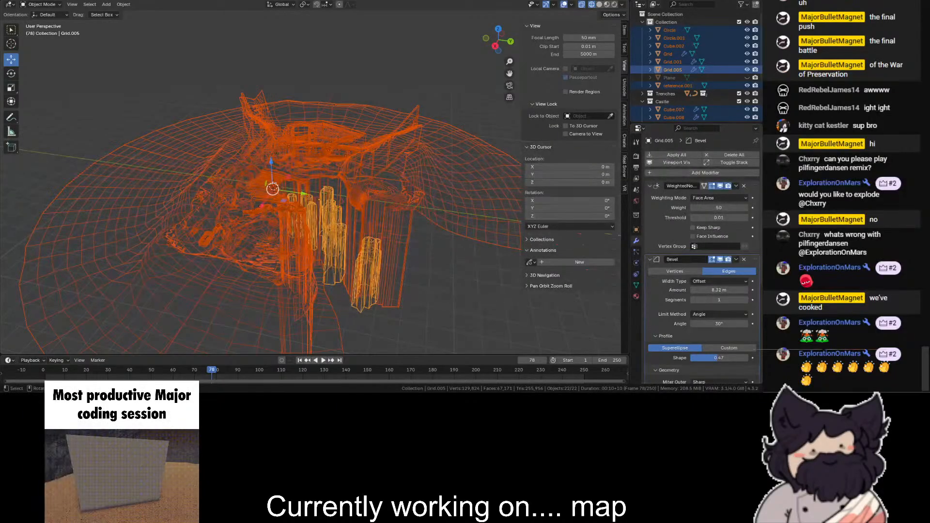
- Return to solid display and select the duckboard planks running along the trench floor
scroll(481, 125, "up", 4)
mouse_move(481, 125)
middle_mouse_down("shift")
mouse_move(483, 86)
mouse_move(582, 24)
mouse_move(543, 111)
mouse_move(500, 70)
mouse_move(450, 80)
middle_mouse_up("shift")
key("shift+z")
scroll(542, 112, "up", 3)
scroll(388, 146, "up", 3)
middle_click_drag(339, 184, 310, 227, "shift")
scroll(290, 243, "up", 4)
middle_click_drag(252, 262, 195, 319, "shift")
left_click(195, 320)
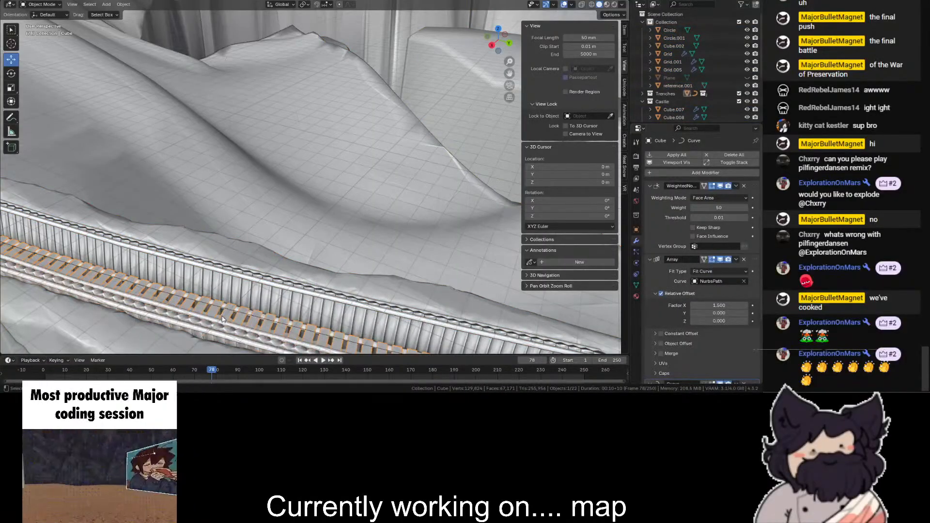
- Add a Solidify modifier to the trench planks and set its thickness to 0.69 m
left_click(742, 173)
type("so")
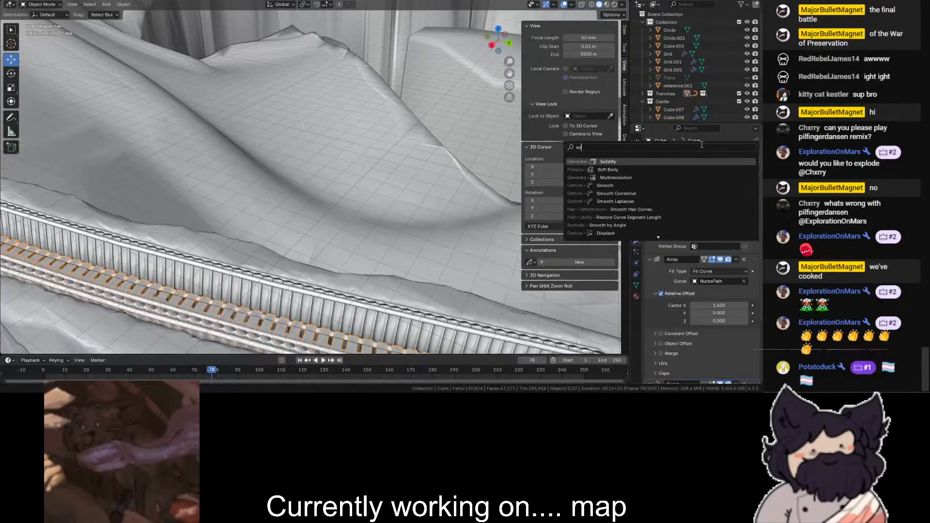
key("Return")
scroll(702, 284, "down", 5)
scroll(703, 285, "down", 5)
left_click_drag(720, 275, 749, 275)
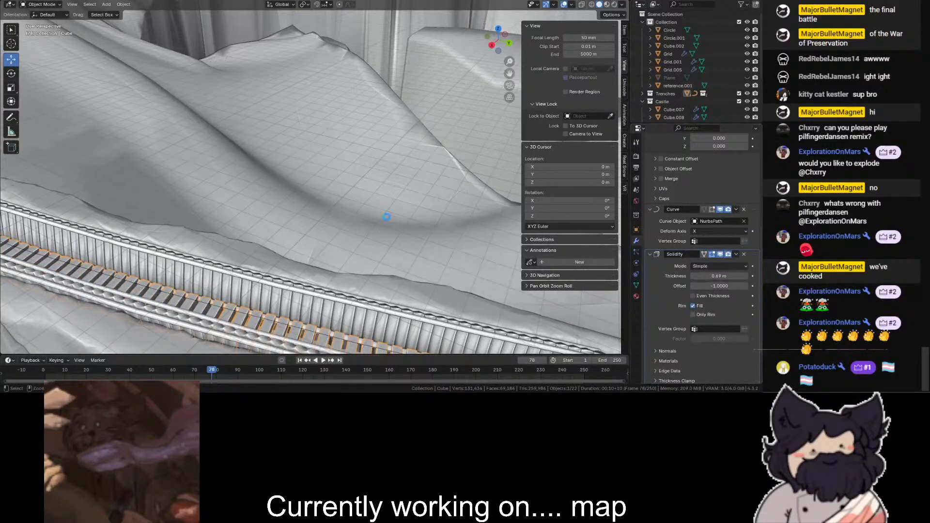
- Scale the trench plank mesh by 1.4 along the global X axis in Edit Mode, and return to Object Mode in solid display
left_click_drag(509, 46, 480, 45)
left_click_drag(510, 73, 419, 4)
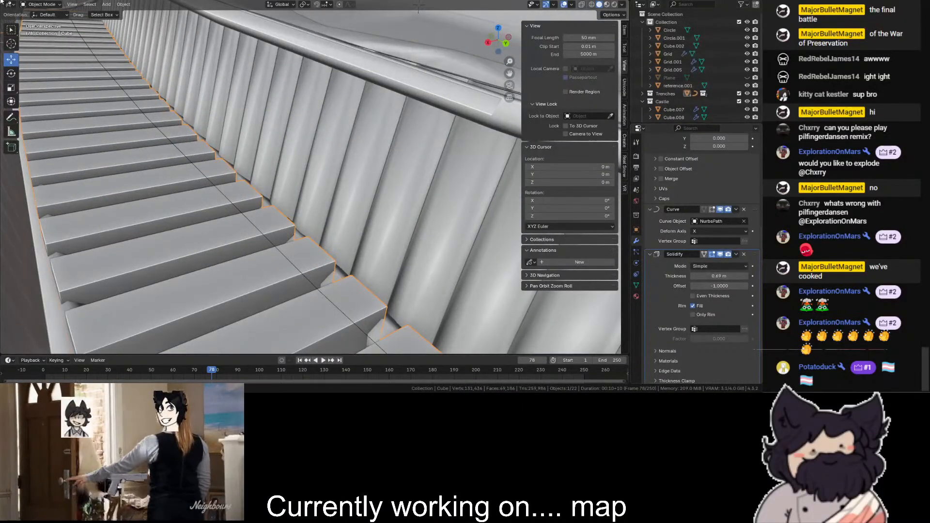
left_click(28, 4)
left_click(41, 22)
scroll(228, 113, "down", 10)
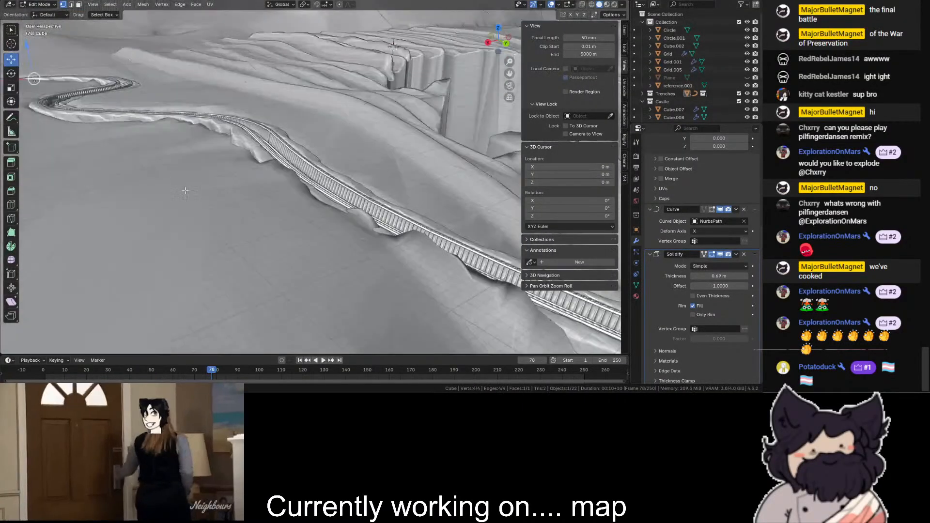
left_click(11, 88)
key("shift+z")
scroll(58, 95, "down", 2)
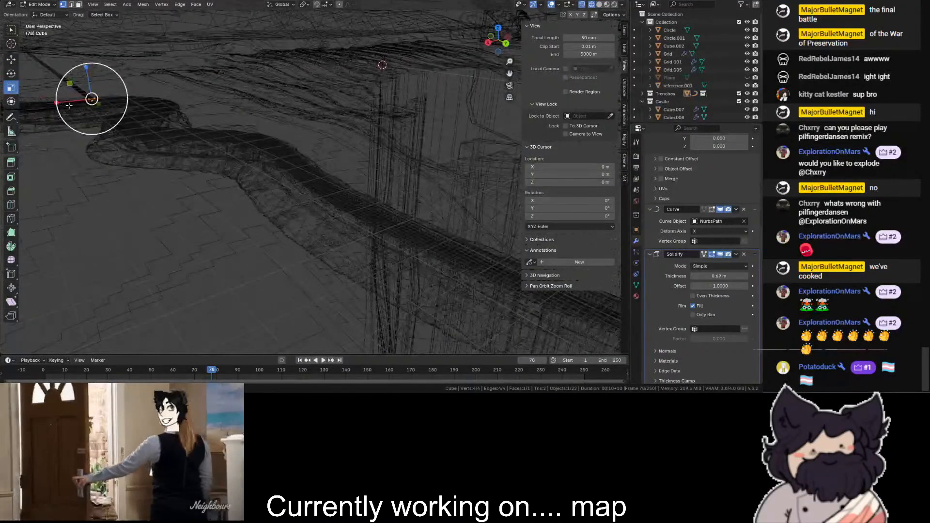
left_click_drag(71, 102, 60, 104)
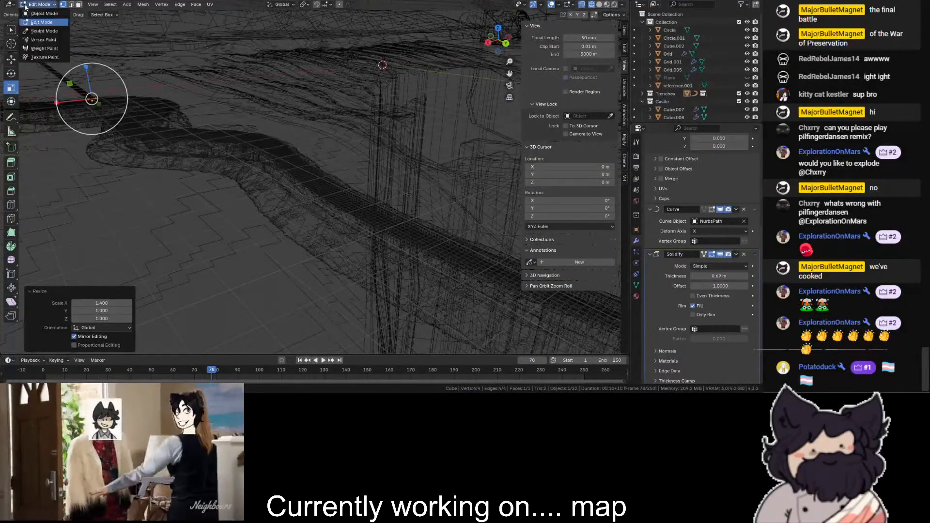
left_click(40, 5)
left_click(41, 14)
key("shift+z")
scroll(340, 177, "up", 10)
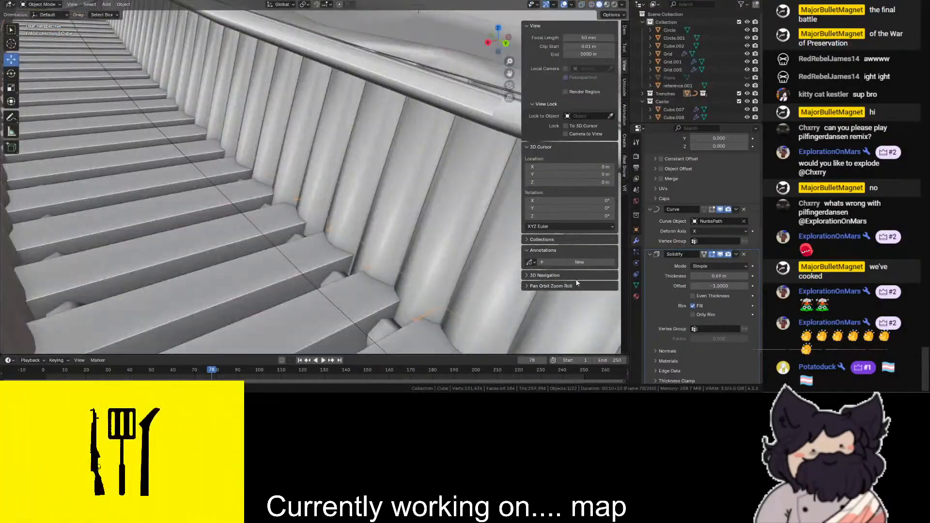
- Try Solidify thicknesses of 0.05 m and 0.01 m on the trench planks
left_click(724, 276)
type(".05")
key("Return")
double_click(716, 275)
type(".01")
key("Return")
- Set the Solidify thickness of the trench planks to 0.25 m
double_click(713, 272)
type(".25")
key("Return")
scroll(264, 135, "down", 9)
scroll(263, 135, "up", 9)
scroll(335, 197, "down", 13)
- Select every object of the map with the terrain grid active, export the selection again as FBX, and clear the selection
key("a")
scroll(303, 109, "down", 5)
key("shift+z")
left_click(232, 209, "shift")
key("shift+z")
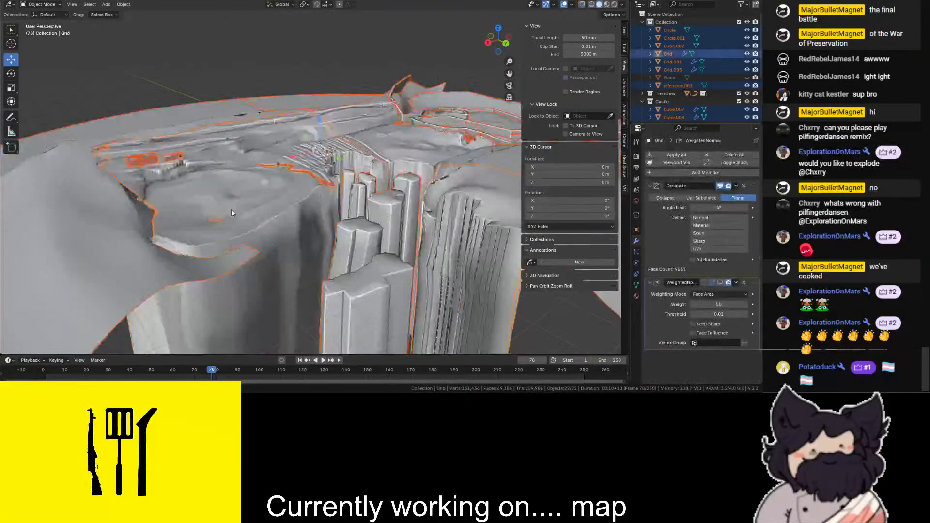
key("F4")
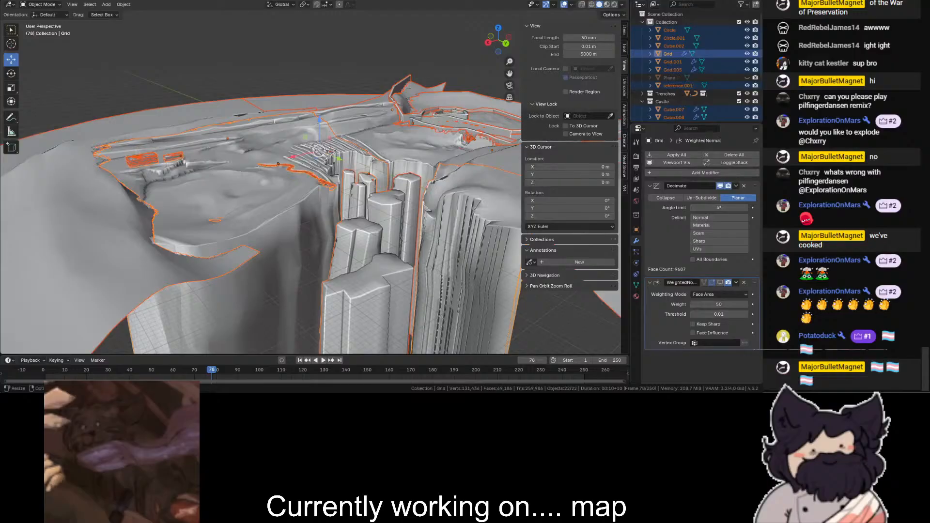
scroll(319, 222, "down", 5)
left_click(243, 51)
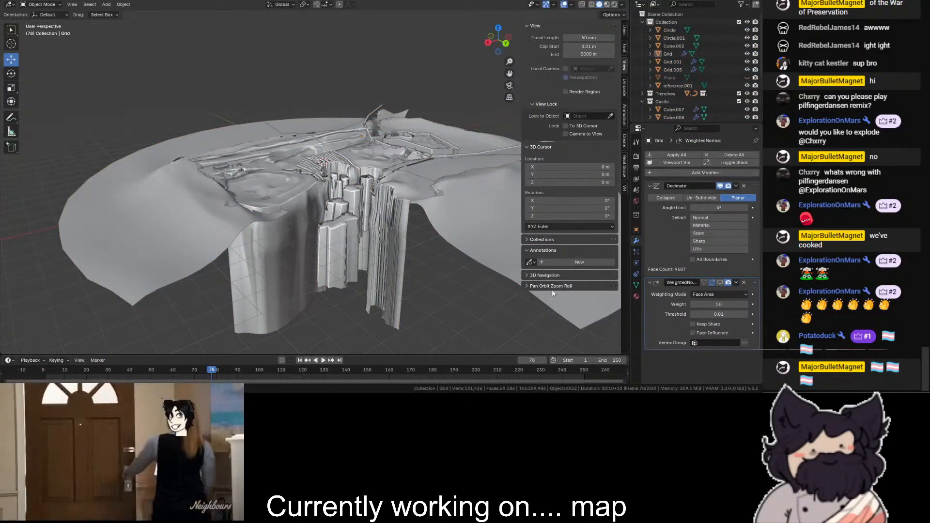
- Switch to the map place in Roblox Studio and start a 3D model import
key("alt+Tab")
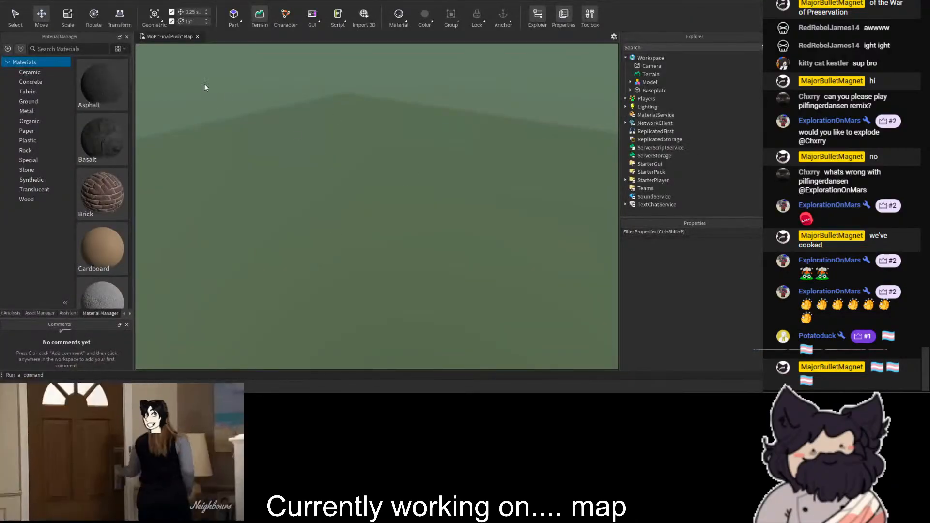
left_click(364, 18)
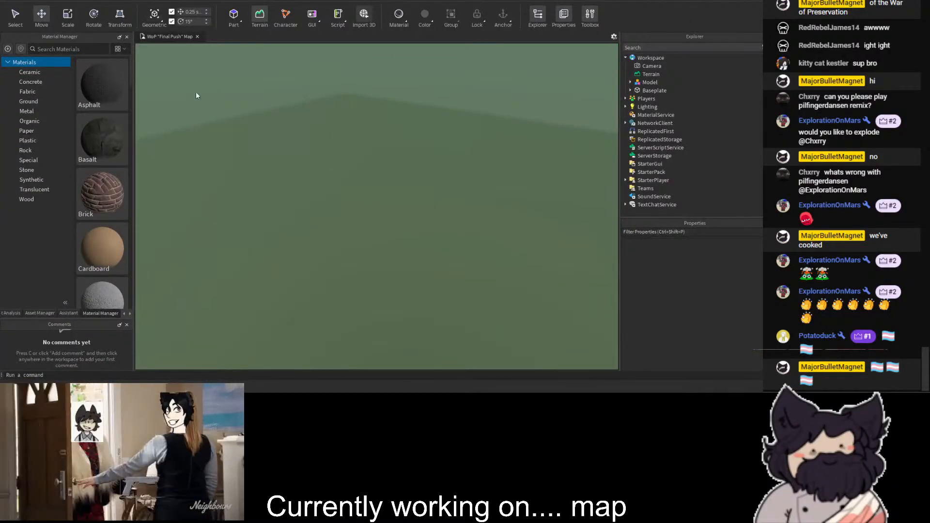
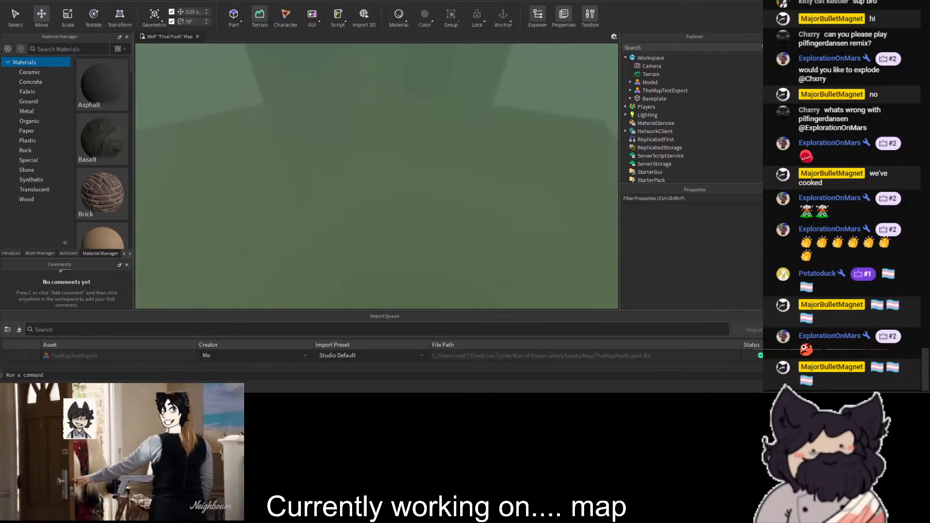
- Set the Density of the Atmosphere object under Lighting to 0
right_click_drag(424, 173, 403, 133)
key("w")
scroll(635, 133, "down", 3)
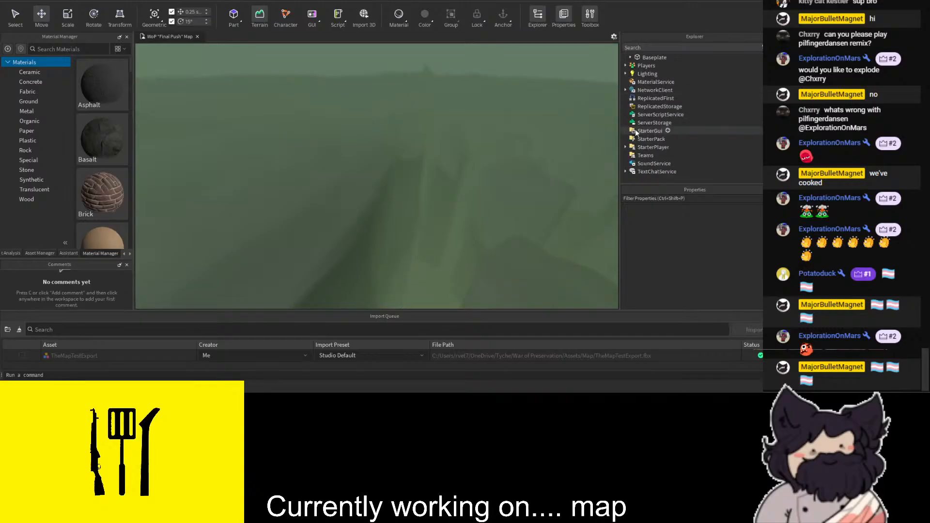
scroll(627, 77, "up", 3)
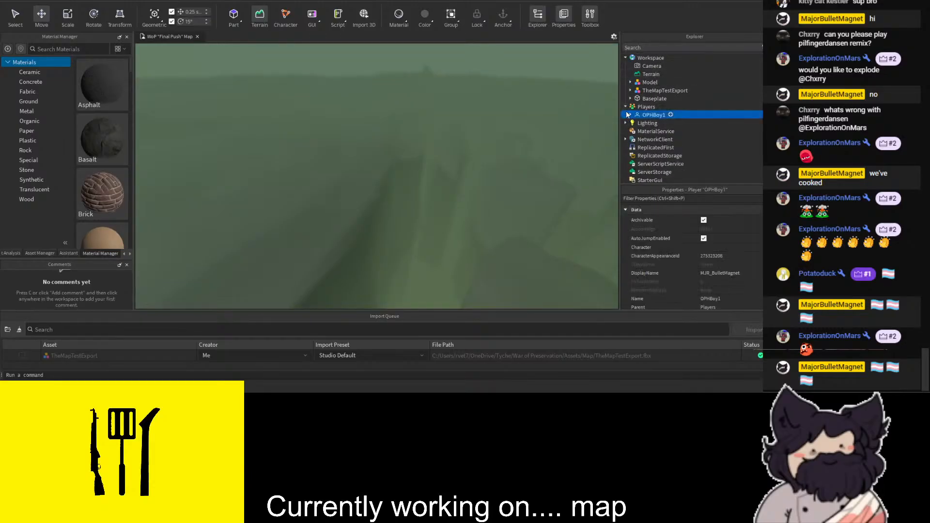
left_click(714, 219)
type("0")
key("Return")
- Turn off the DepthOfField effect under Lighting
left_click(649, 164)
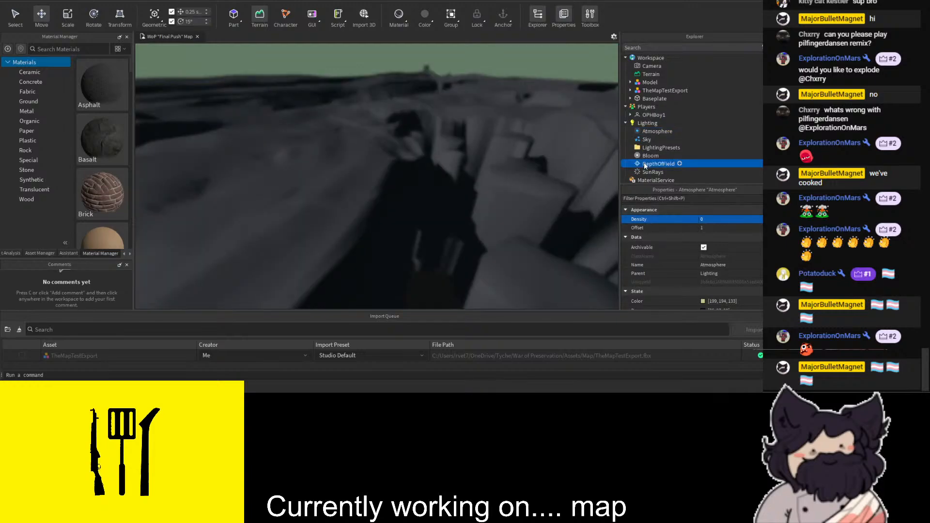
left_click(704, 274)
scroll(486, 197, "down", 4)
left_click(369, 91)
key("w")
right_click_drag(369, 91, 370, 92)
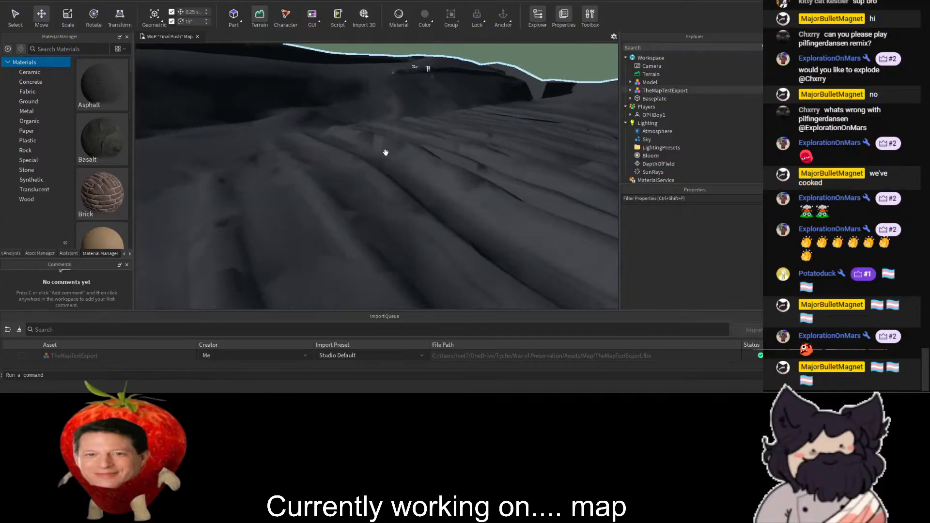
- Select the imported TheMapTestExport model and ungroup it into its separate mesh parts
left_click(384, 152)
key("w")
right_click_drag(385, 152, 386, 152)
left_click_drag(385, 152, 541, 103)
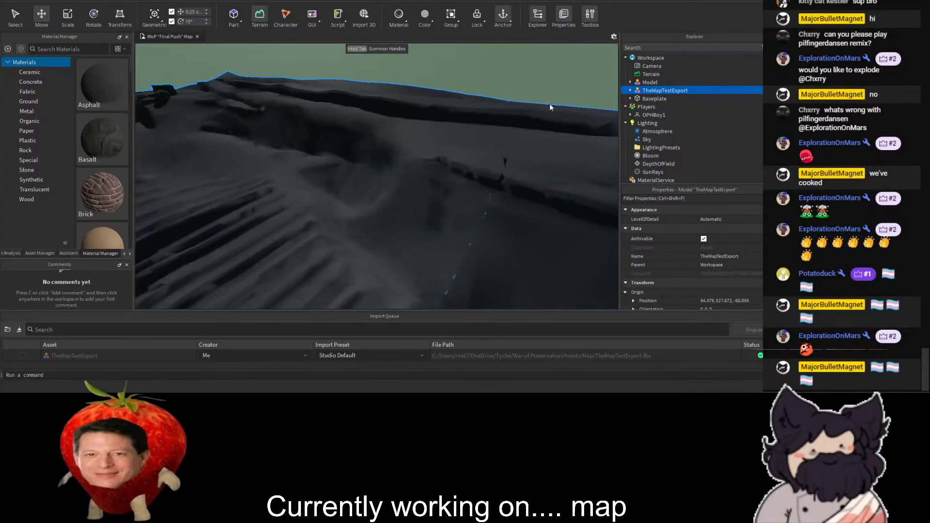
left_click(630, 91)
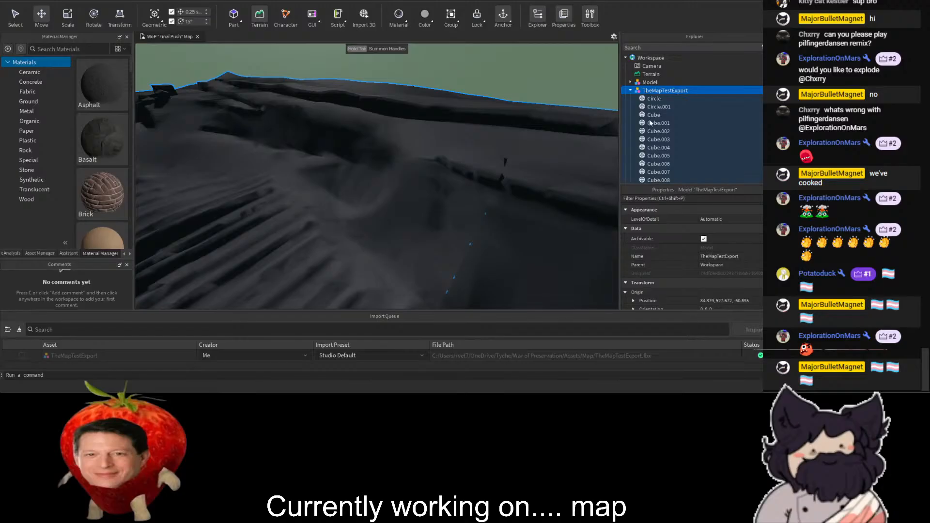
key("ctrl+u")
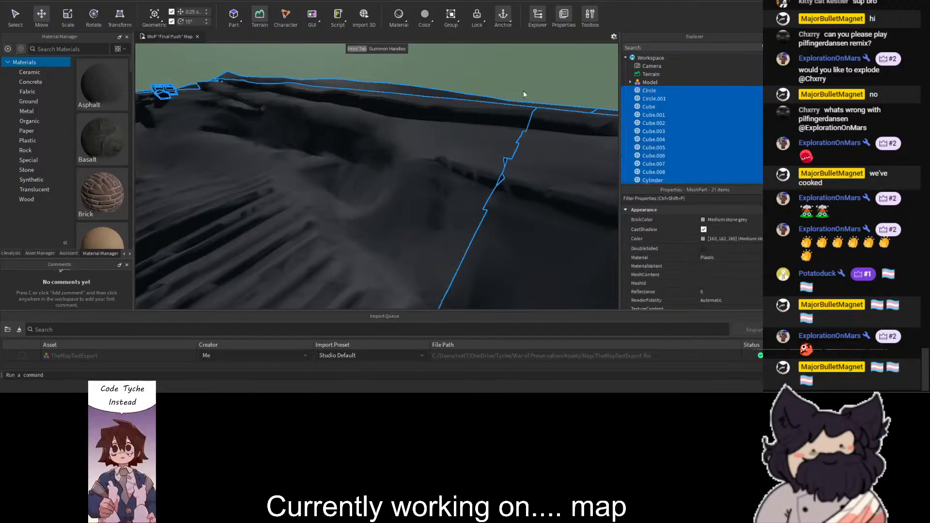
- Select the two terrain meshes Grid and Grid.001 together and set their material to Mud
left_click(523, 91)
scroll(523, 91, "up", 5)
scroll(415, 69, "down", 5)
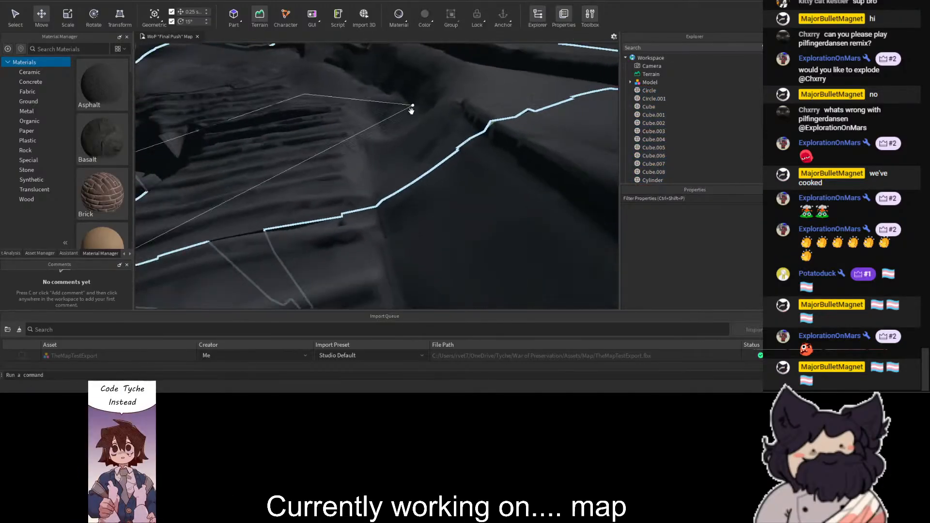
left_click(413, 97)
left_click(355, 239, "shift")
right_click_drag(354, 238, 351, 245)
key("s")
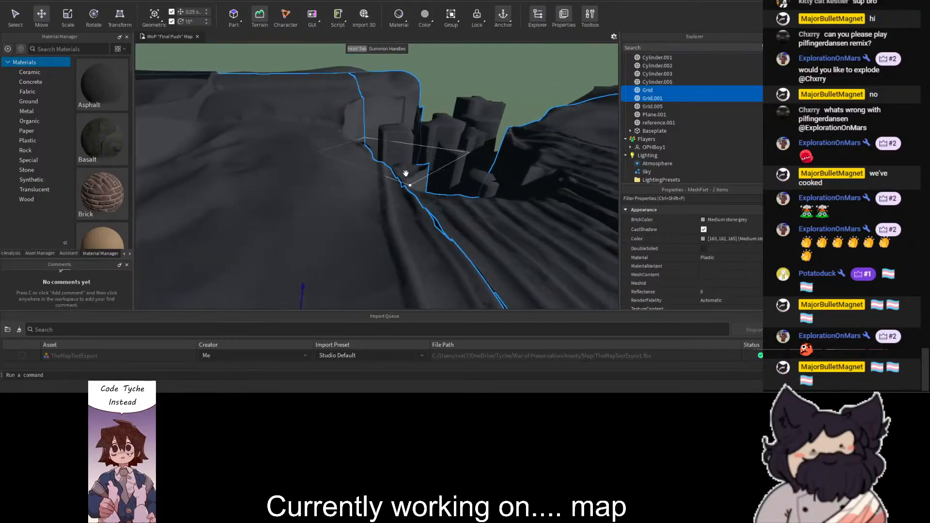
key("w")
key("d")
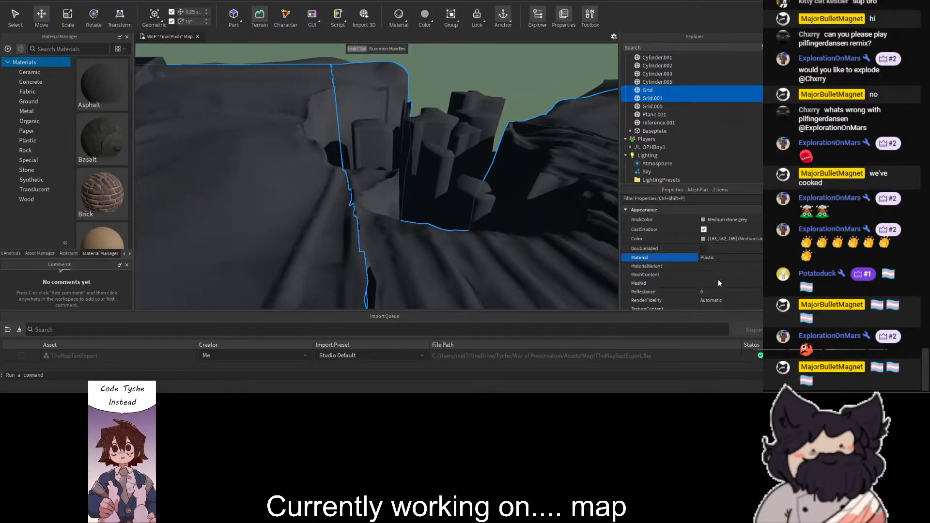
left_click(718, 281)
- Recolour the terrain meshes Grid and Grid.001 brown with the colour 70, 54, 46
right_click_drag(461, 210, 459, 210)
key("s")
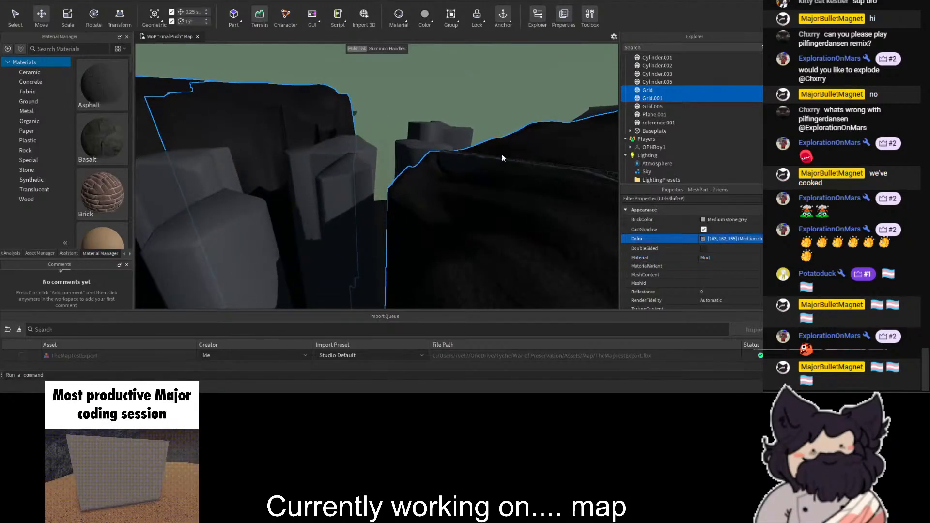
left_click(467, 159)
left_click_drag(488, 163, 488, 173)
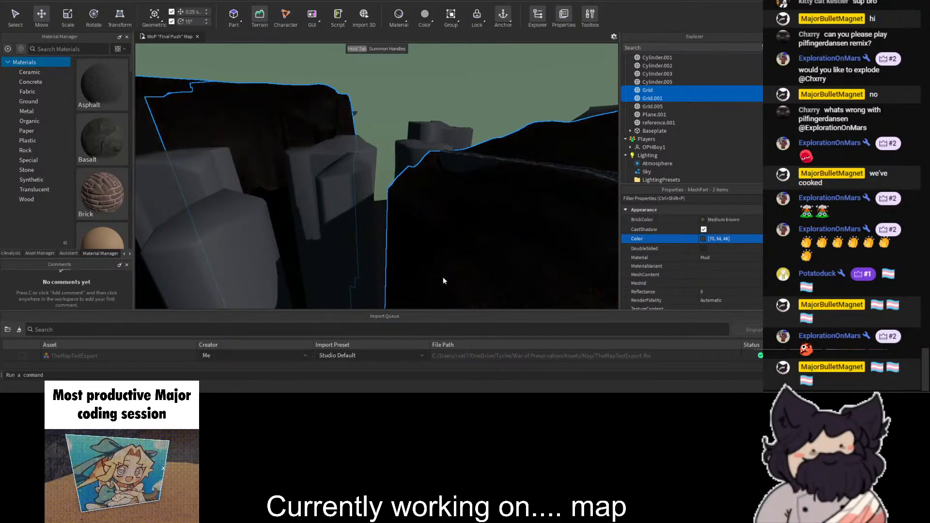
- Give the rock pillars mesh Grid.005 the colour 70, 54, 46, make it double-sided and set its material to Mud
left_click(370, 202)
left_click(749, 240)
type("70, 54, 46")
left_click(739, 249)
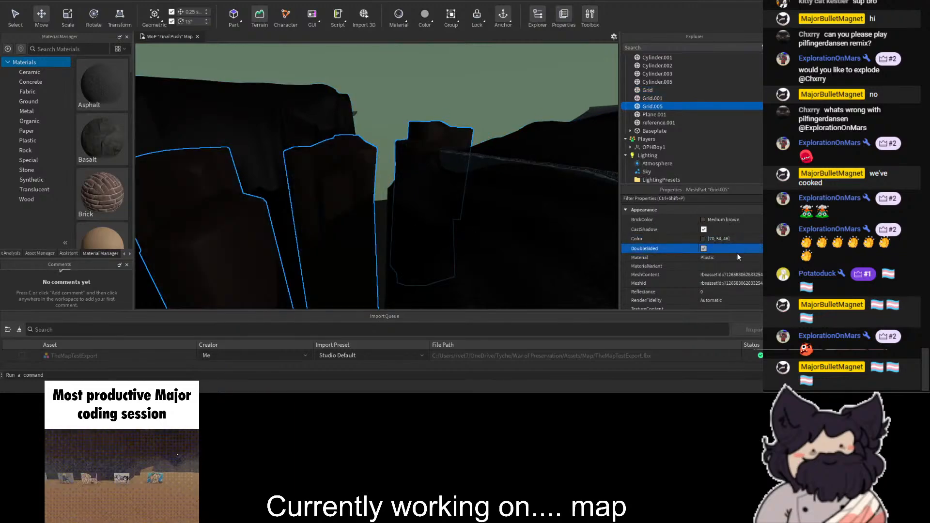
left_click(735, 260)
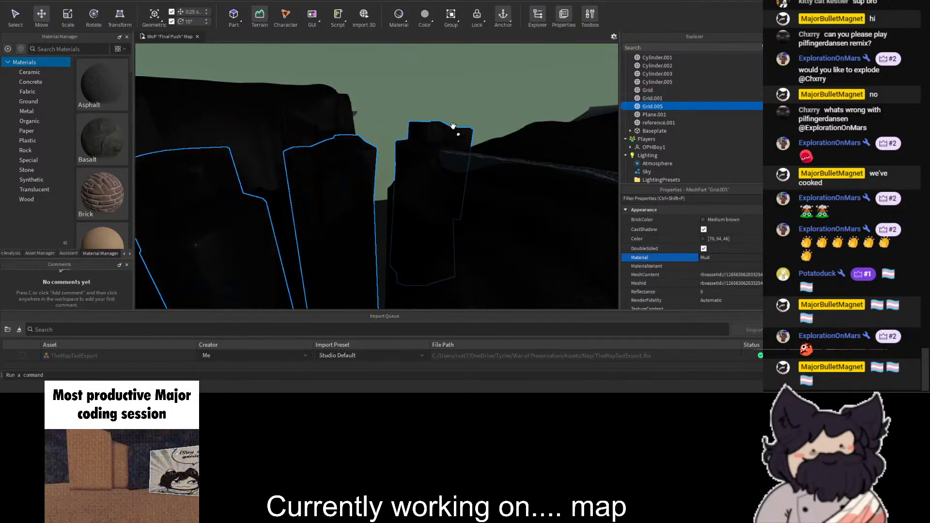
left_click(452, 96)
right_click_drag(452, 96, 432, 83)
left_click(446, 186)
right_click_drag(446, 186, 446, 186)
key("w")
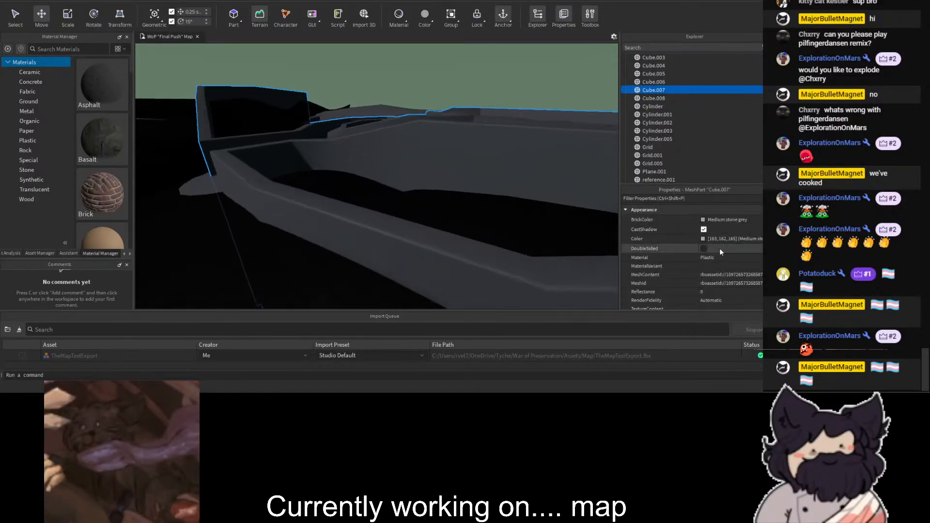
left_click(715, 260)
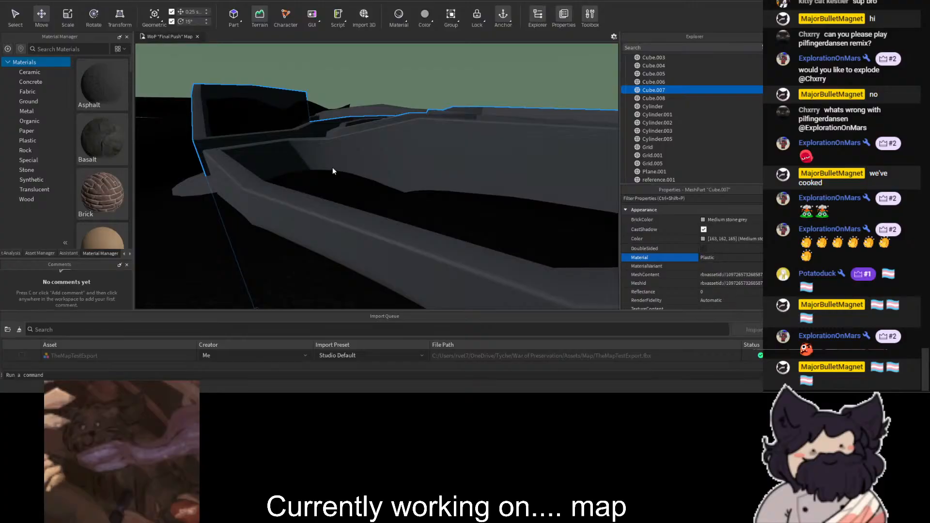
key("w")
- Select the Plane.001 mesh inside the walled area and try Metal and Glacier as its material
right_click_drag(292, 153, 330, 143)
left_click(302, 221)
key("s")
key("w")
right_click_drag(370, 94, 380, 104)
left_click(369, 137)
key("w")
left_click(391, 83)
left_click(710, 260)
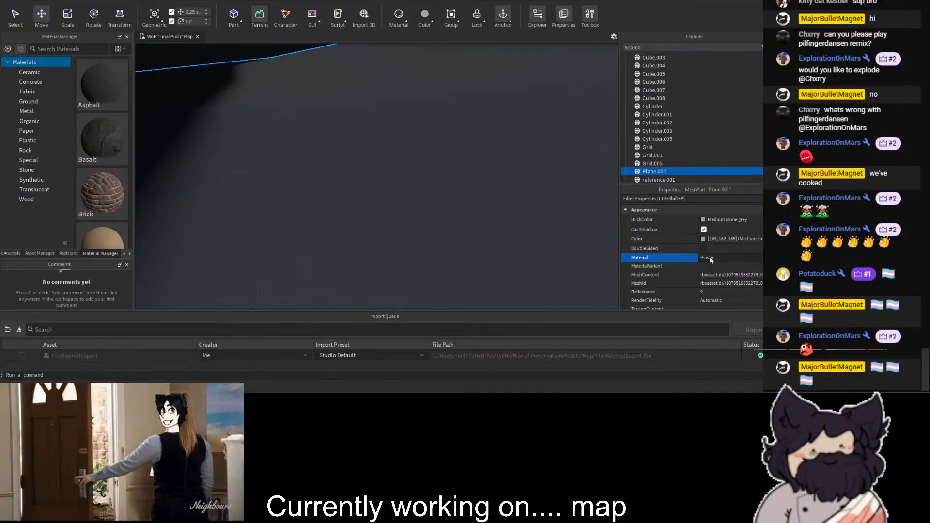
left_click(710, 260)
left_click(712, 260)
left_click(714, 281)
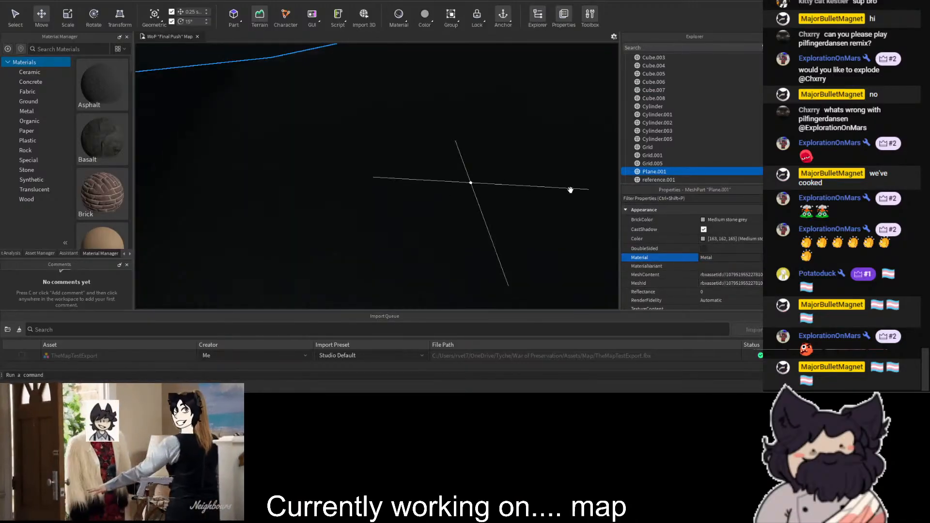
left_click(712, 256)
left_click(733, 259)
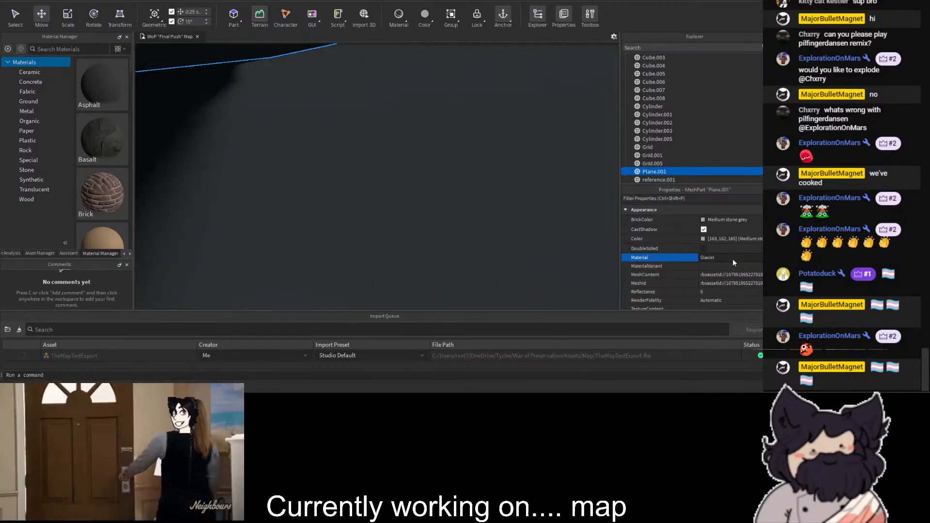
- Try the Glass material with an earth green colour on Plane.001
left_click(733, 259)
left_click(724, 269)
right_click_drag(439, 199, 459, 204)
left_click(703, 239)
left_click(472, 151)
left_click_drag(472, 151, 451, 158)
left_click(485, 162)
right_click_drag(446, 267, 301, 72)
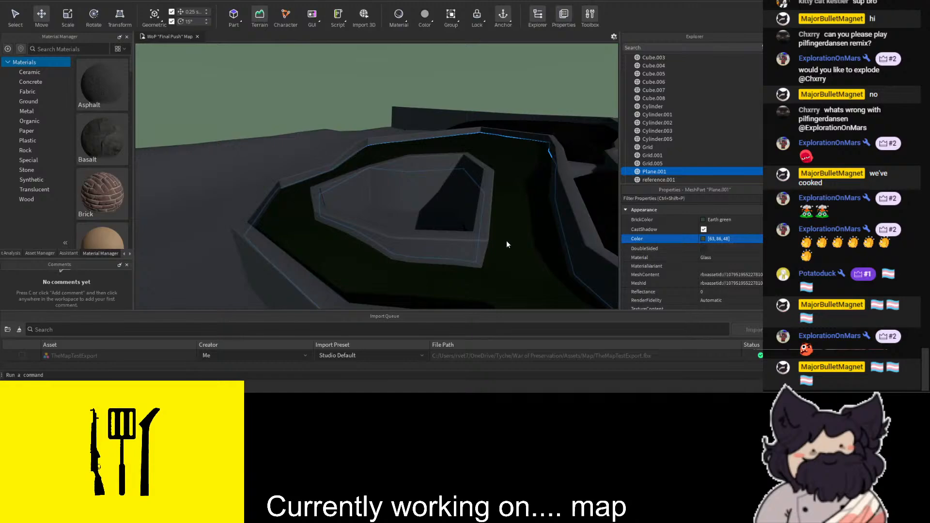
- Set the material of Plane.001 to Ground and recolour it dark taupe
left_click(739, 266)
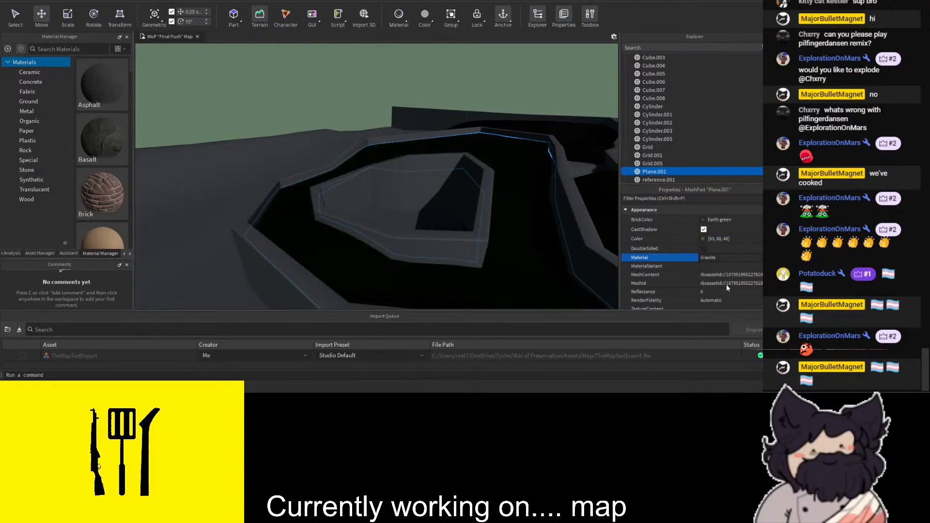
left_click(711, 312)
right_click_drag(514, 221, 516, 222)
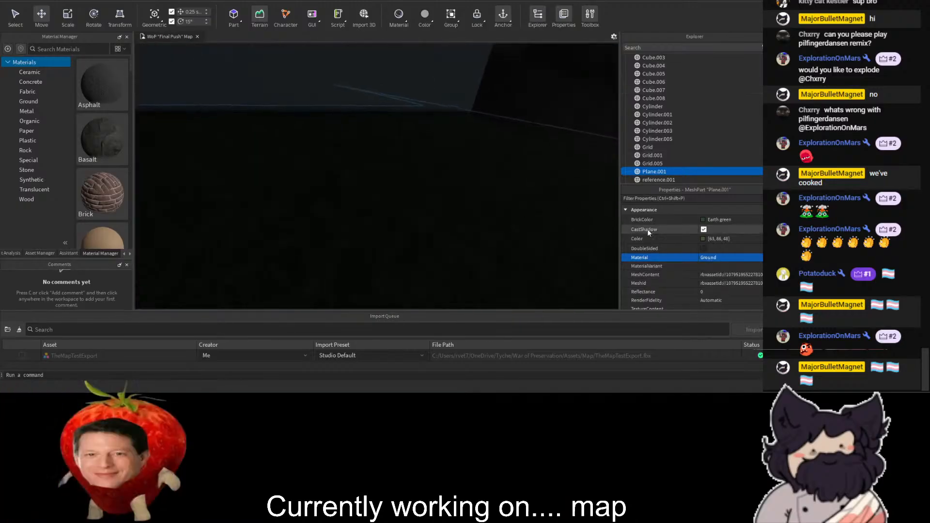
left_click(702, 238)
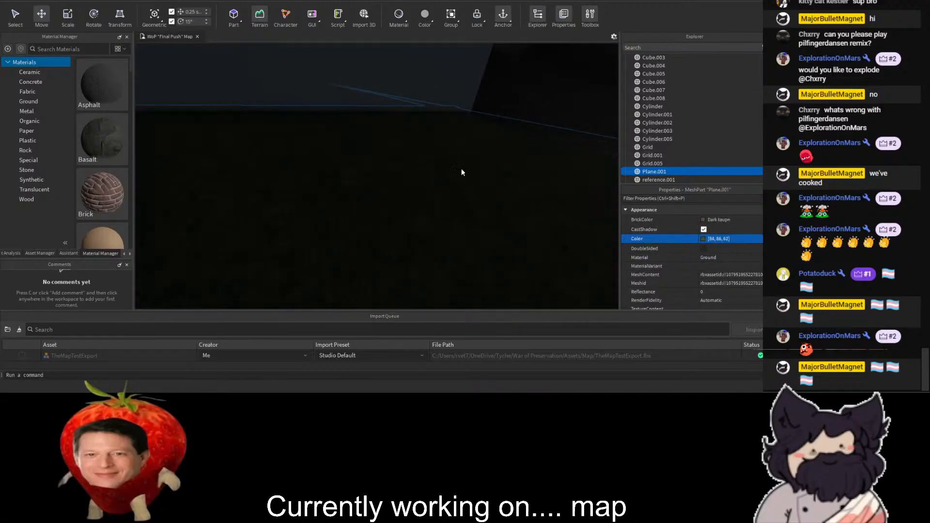
- Set the terrain mesh Grid.001 to the Ground material and recolour it a dark earth green
right_click_drag(431, 259, 444, 218)
left_click(445, 216)
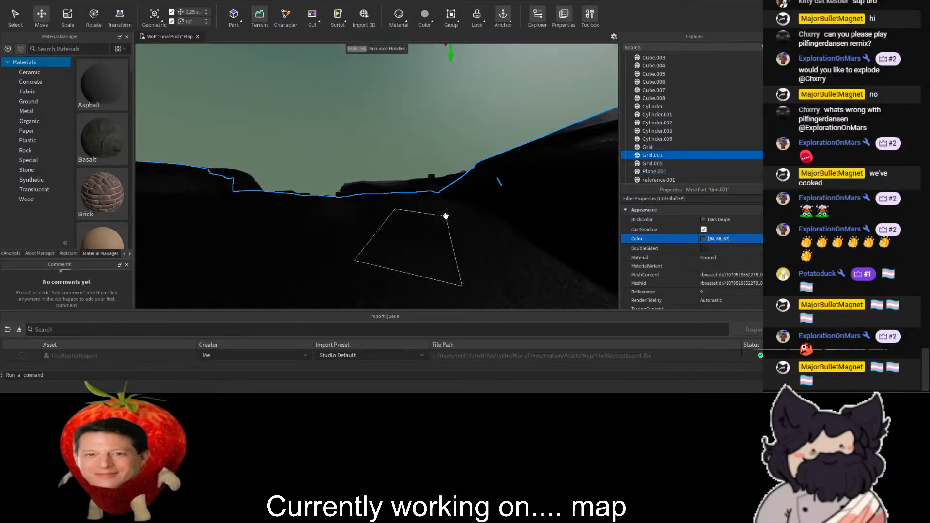
left_click(718, 284)
right_click_drag(489, 117, 437, 93)
right_click_drag(536, 205, 594, 196)
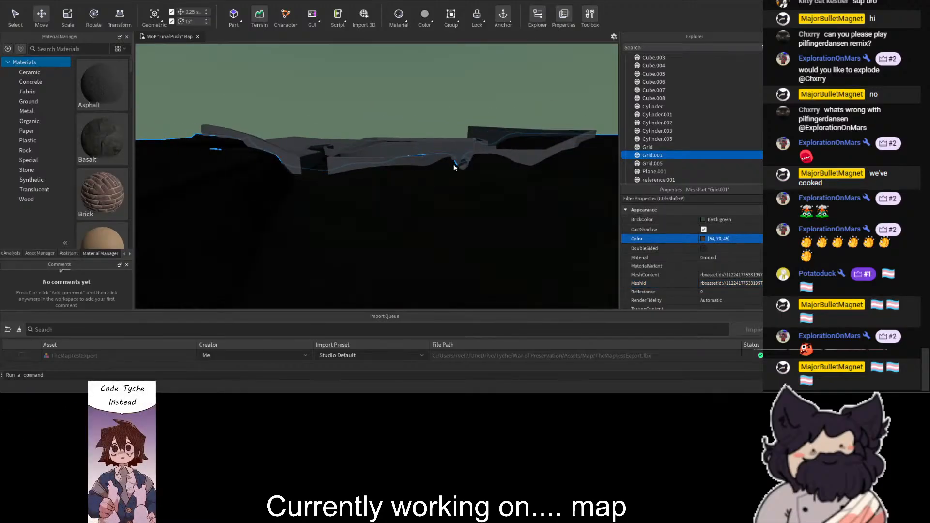
- Select the building's roof mesh Cube.004 and set its material to RoofShingles
left_click(338, 83)
right_click_drag(339, 83, 292, 63)
key("w")
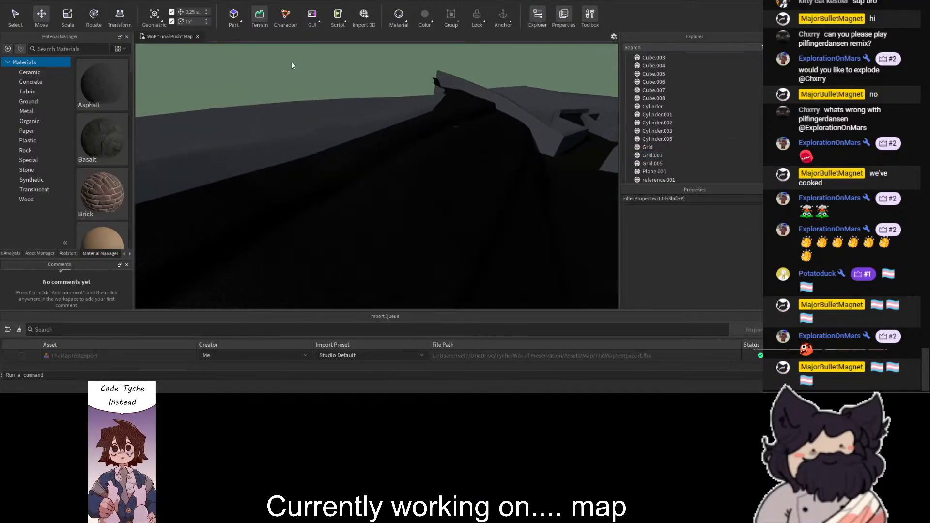
key("w")
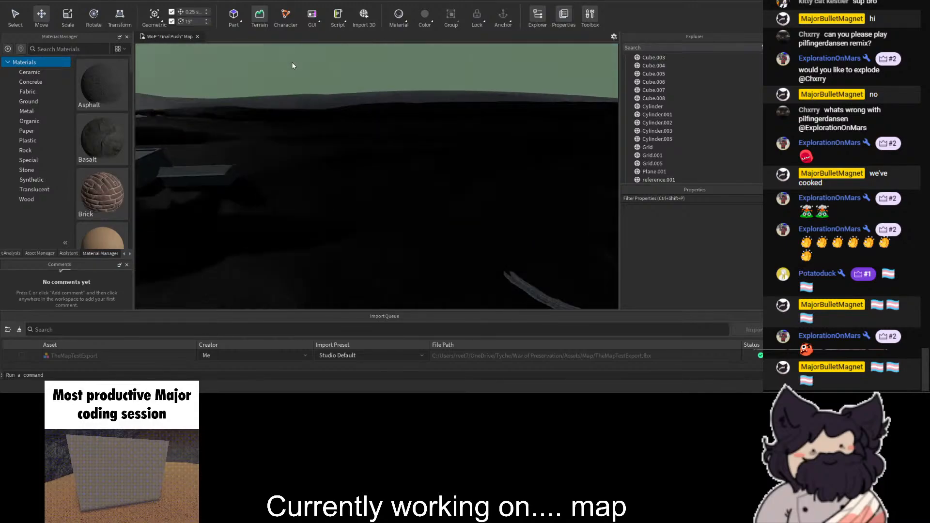
left_click(334, 165)
right_click_drag(335, 165, 325, 163)
key("d")
left_click(738, 260)
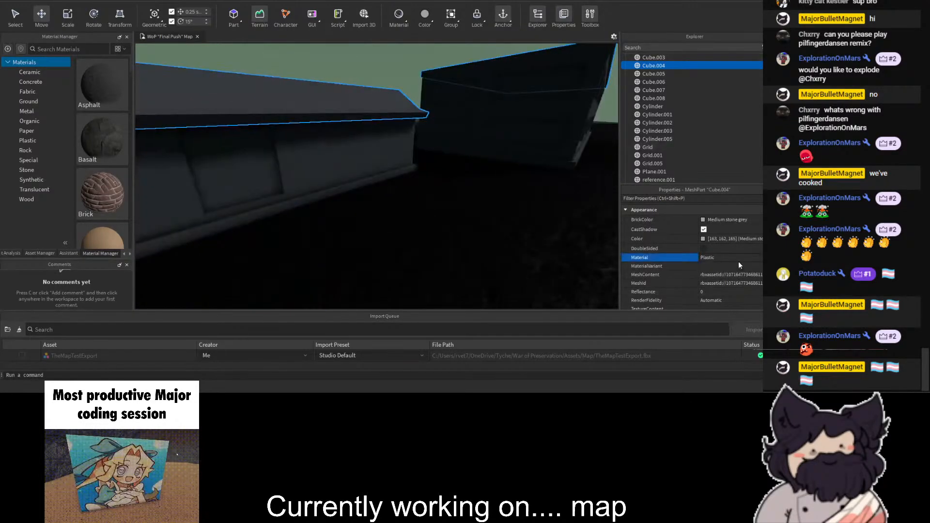
key("s")
left_click(714, 293)
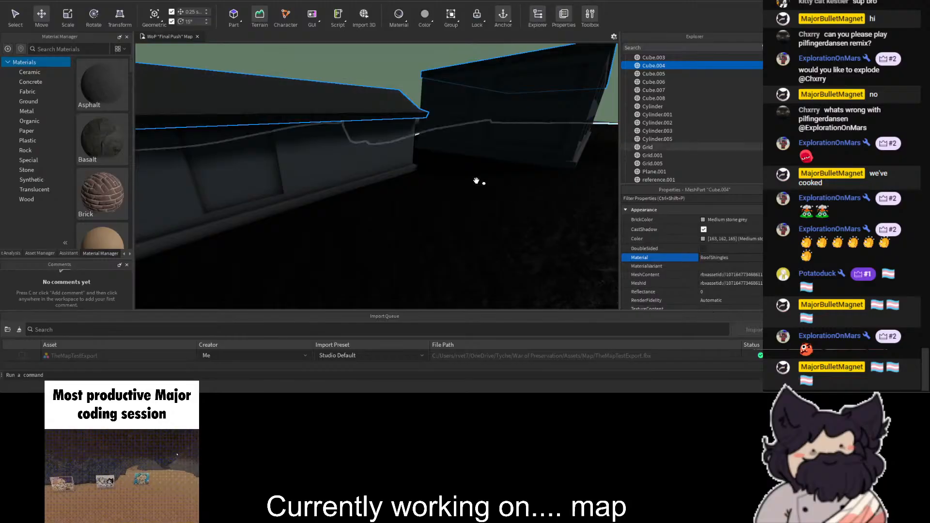
- Set the building wall mesh Cube.003 to the Brick material and colour it dusty rose
right_click_drag(515, 197, 446, 117)
key("w")
left_click(445, 150)
left_click(732, 258)
left_click(730, 277)
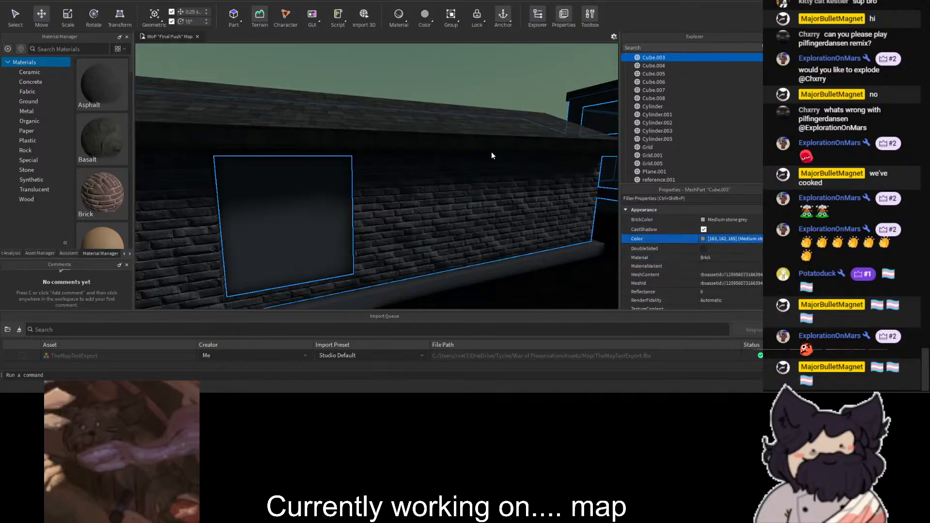
left_click_drag(470, 148, 487, 146)
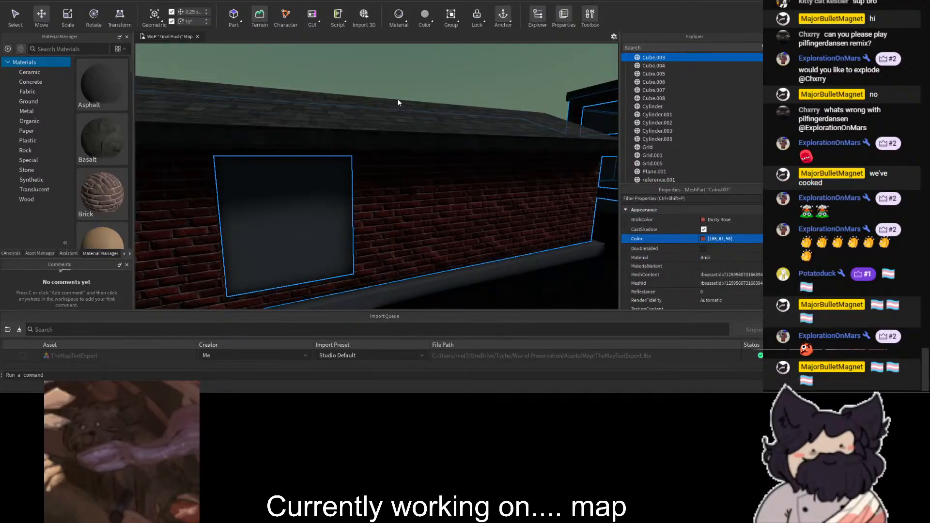
- Change the material of Cube.002, the base mesh beneath the brick walls
left_click(499, 277)
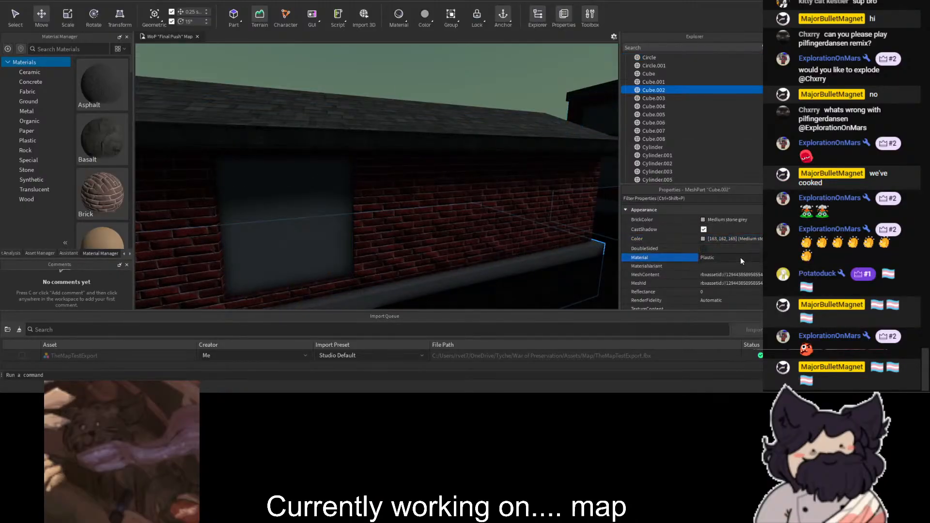
left_click(720, 273)
left_click(426, 69)
right_click_drag(425, 69, 333, 156)
- Change the material of the Cube.005 mesh set into the brick building
left_click(332, 156)
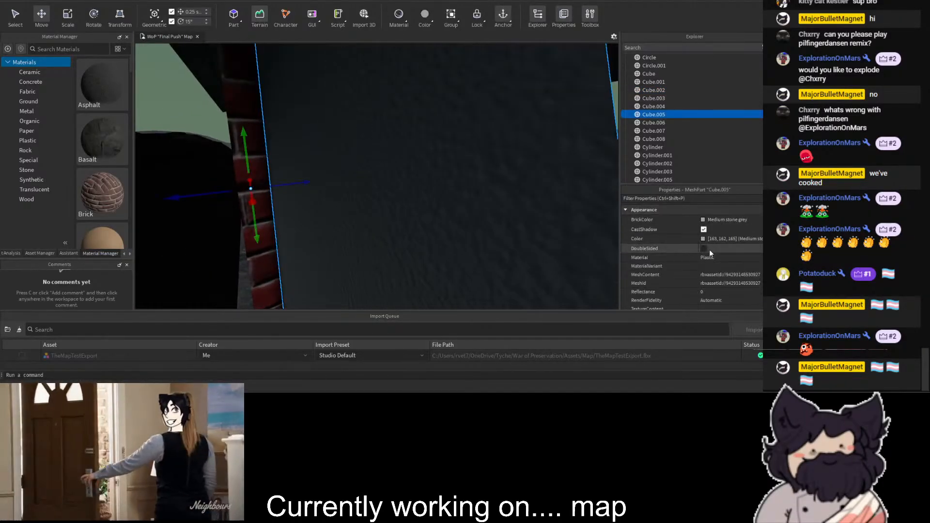
left_click(723, 257)
left_click(718, 318)
right_click_drag(484, 187, 440, 109)
left_click(441, 110)
- Set the Cube.006 mesh beside the brick wall to the Glass material and recolour it brown
key("w")
left_click(451, 169)
left_click(731, 260)
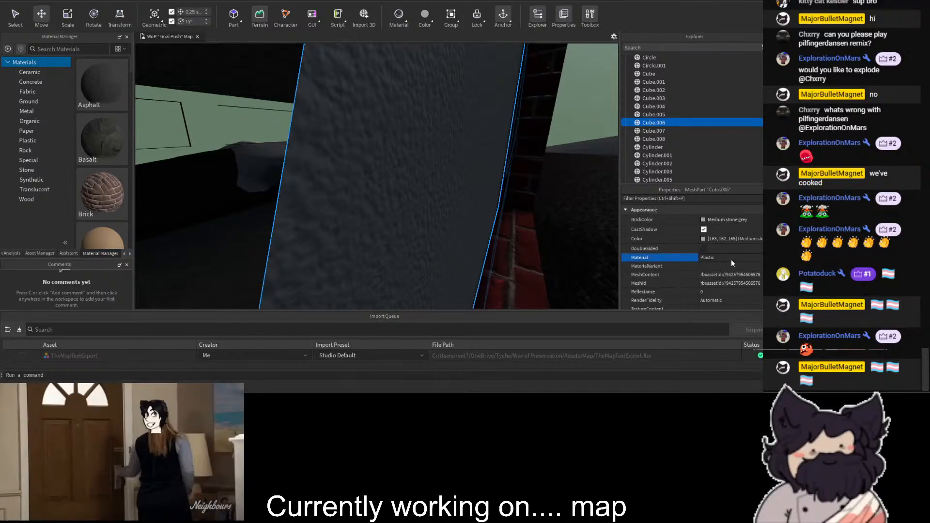
left_click(725, 272)
left_click(699, 239)
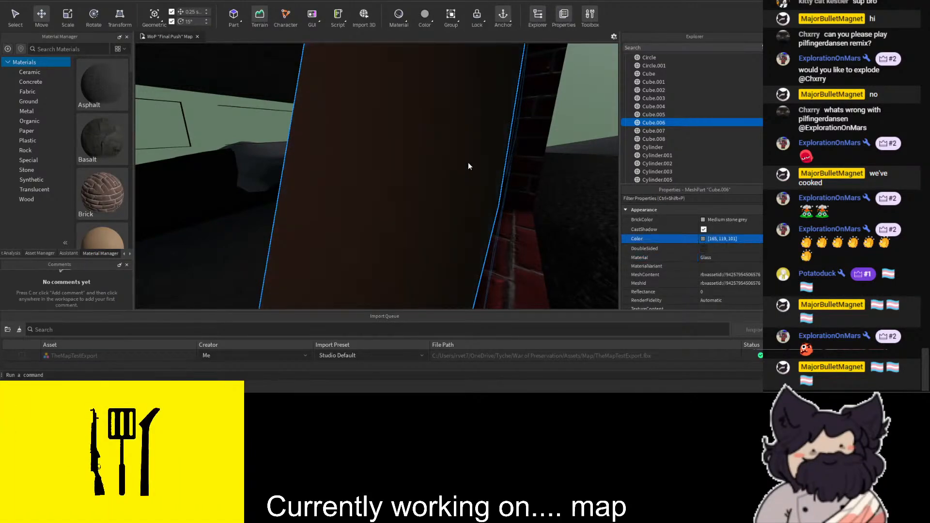
- Recolour the Cube.006 window glass dark blue and set its reflectance to 0.4
left_click_drag(452, 161, 413, 150)
left_click_drag(503, 165, 484, 185)
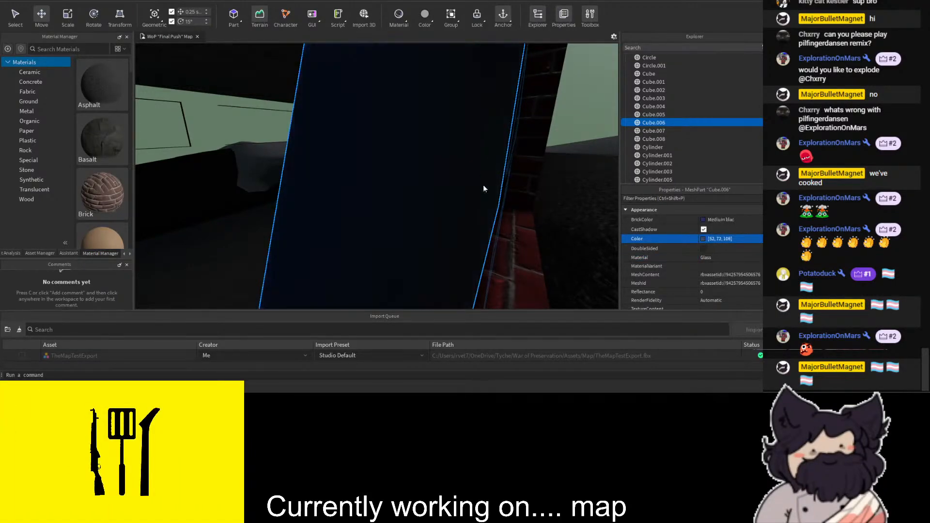
left_click(728, 293)
type("1")
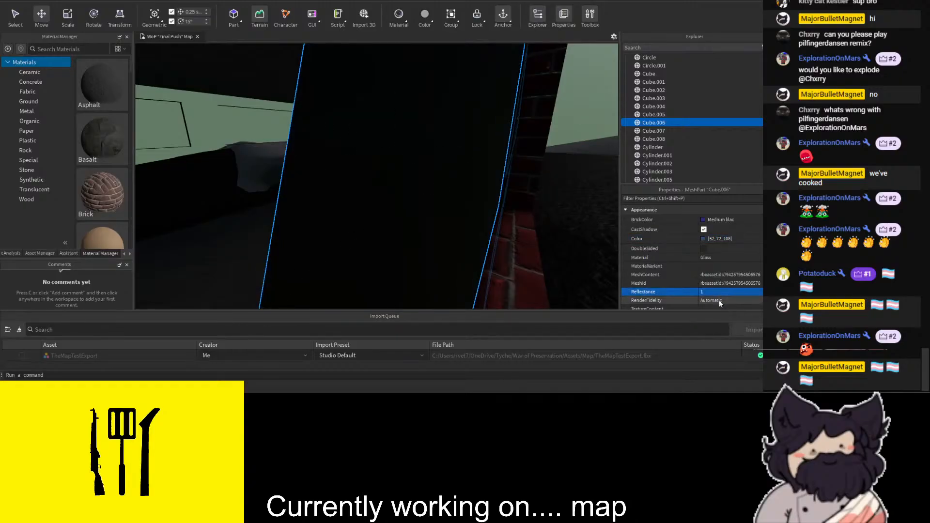
left_click(720, 292)
type("0.4")
key("Return")
scroll(557, 187, "down", 8)
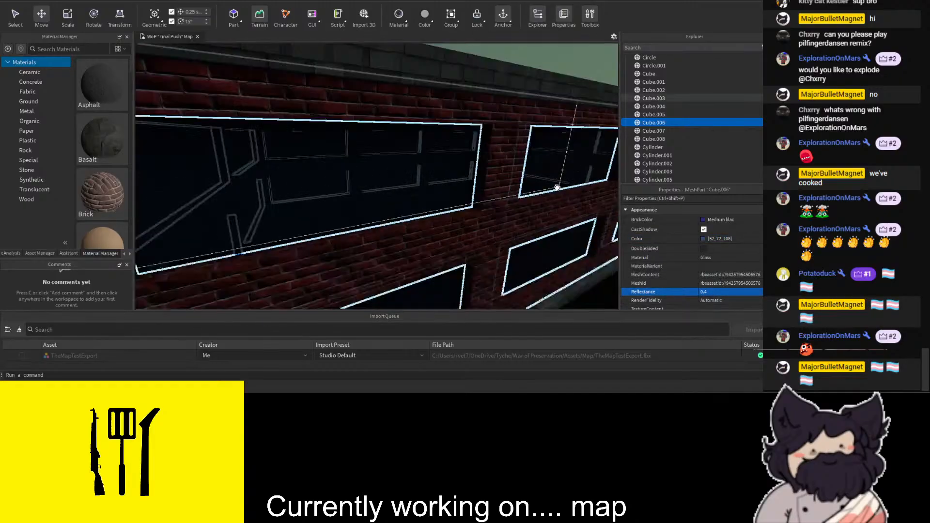
left_click(452, 116)
- Give the Cube.007 and Cube.008 meshes by the large pipe the Limestone material and a dark grey colour
scroll(453, 117, "down", 6)
right_click_drag(420, 111, 420, 105)
scroll(420, 106, "up", 5)
scroll(420, 108, "up", 8)
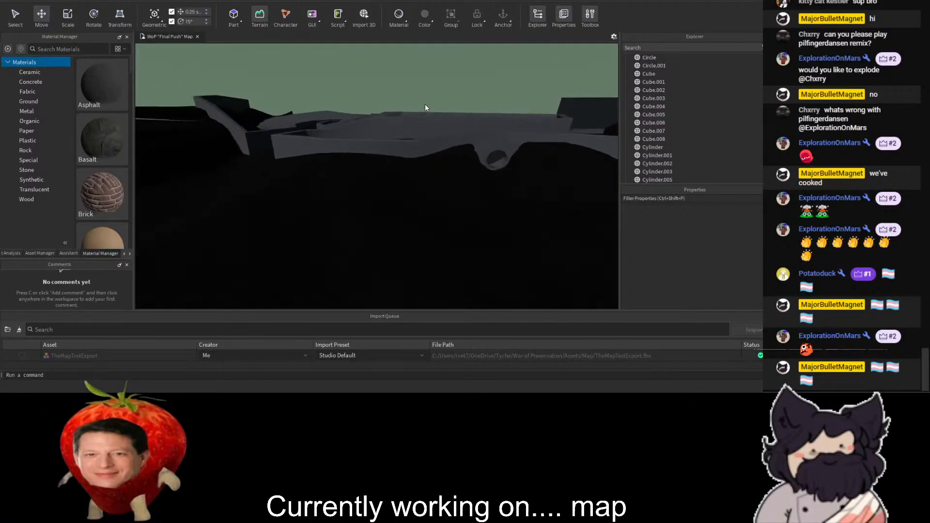
left_click(443, 155)
scroll(447, 155, "up", 3)
scroll(477, 154, "up", 10)
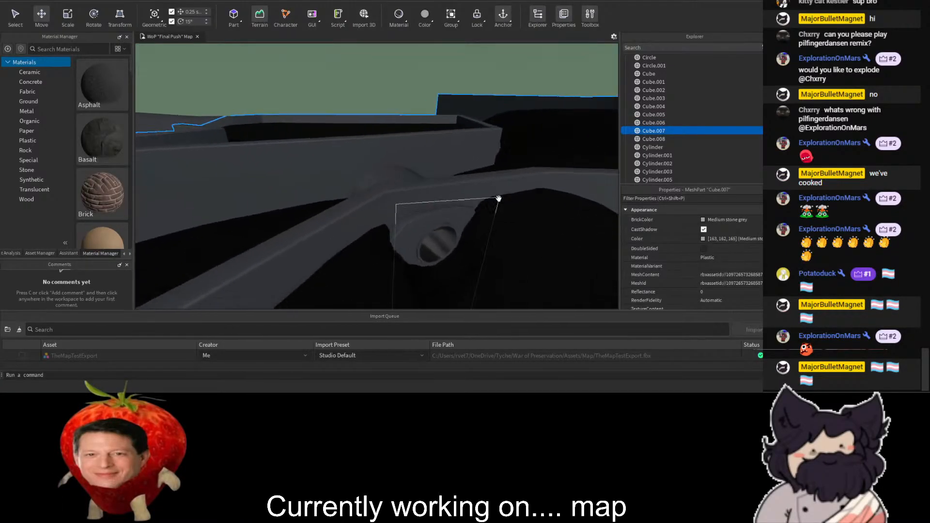
scroll(484, 175, "up", 8)
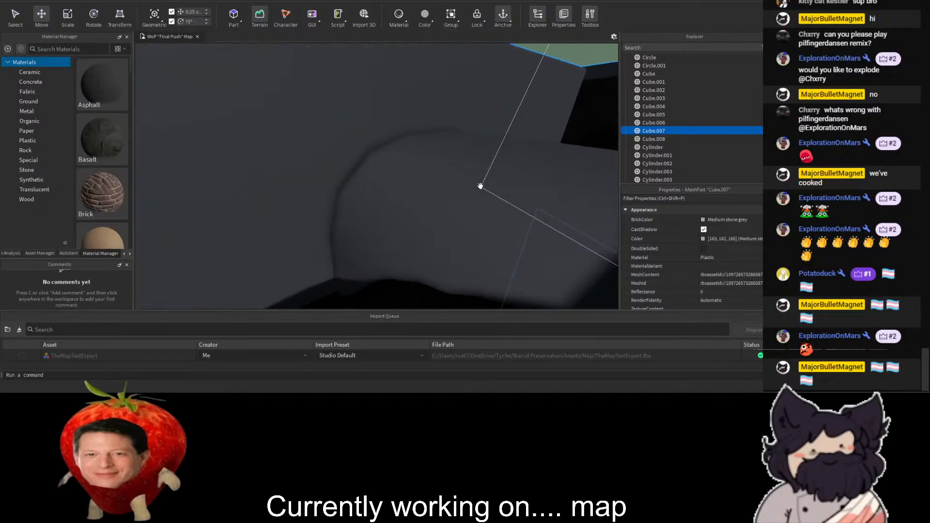
scroll(419, 191, "up", 8)
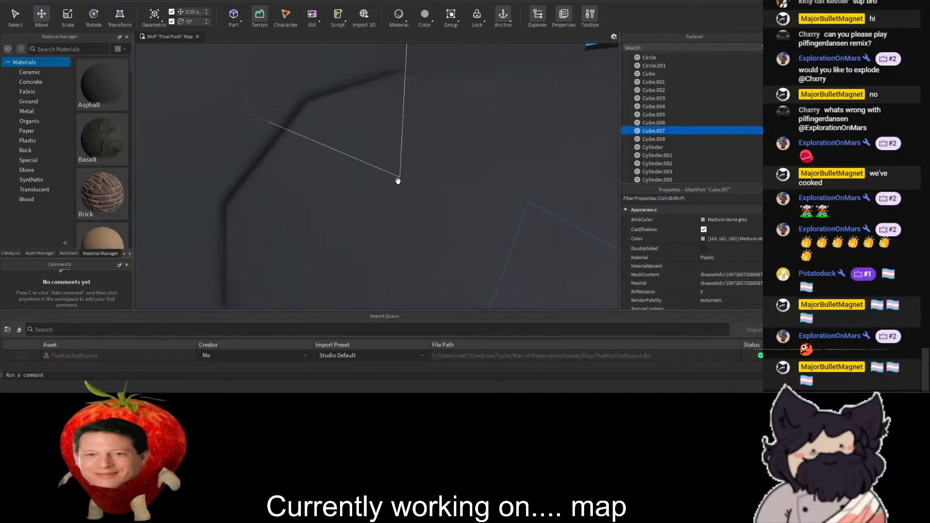
scroll(356, 150, "up", 3)
left_click(369, 171, "shift")
scroll(368, 168, "down", 8)
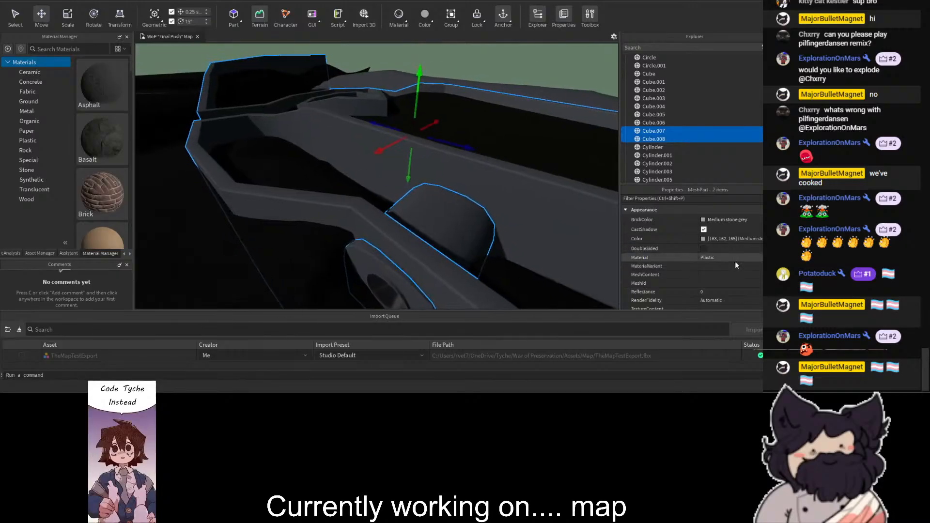
left_click(728, 266)
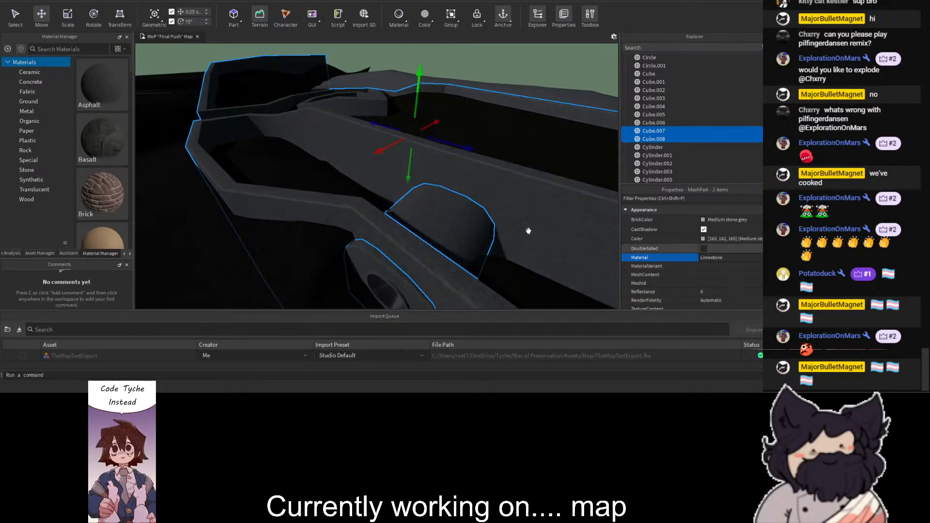
left_click(494, 171)
left_click(457, 245)
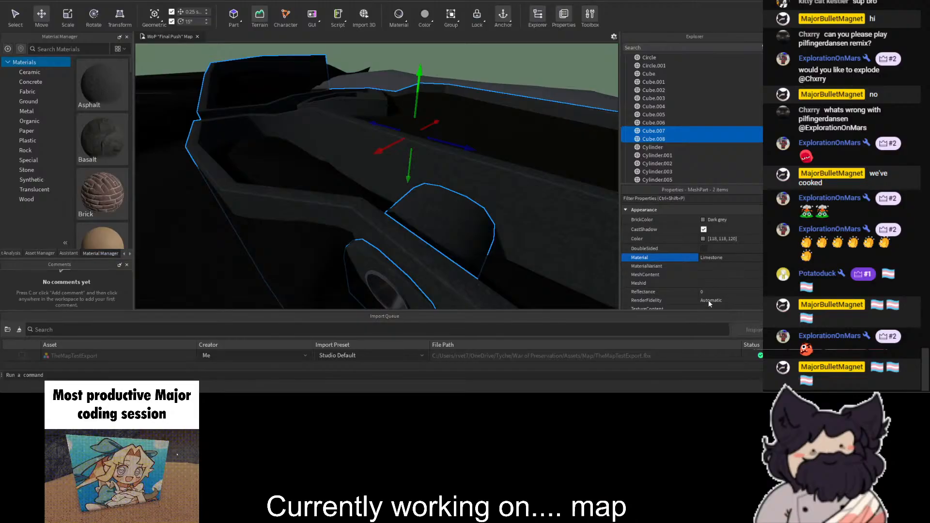
- Change the material of Cube.007 and Cube.008 to Pavement
left_click(709, 300)
right_click_drag(416, 212, 405, 86)
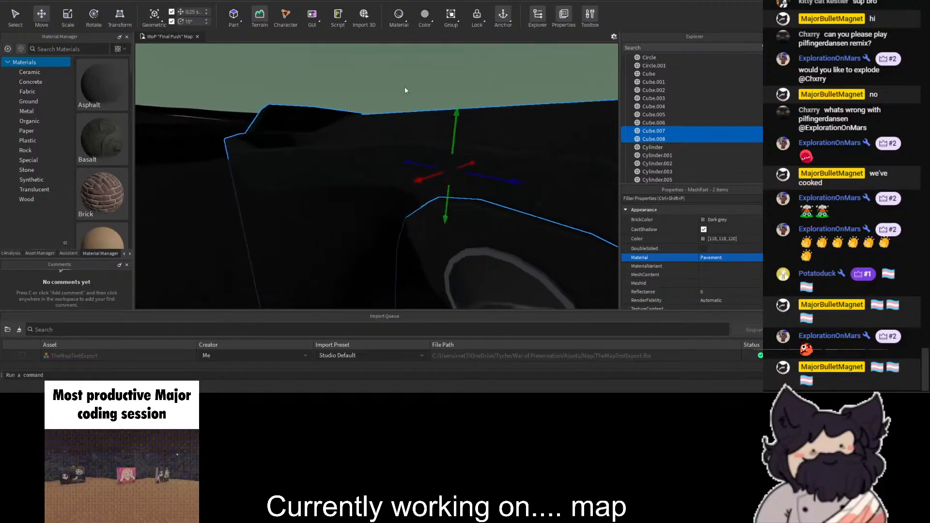
left_click(680, 240)
- Set the Cylinder.005 pipe mesh to the CorrodedMetal material
right_click_drag(386, 163, 403, 138)
left_click(383, 147)
key("w")
right_click_drag(470, 106, 411, 164)
left_click(722, 257)
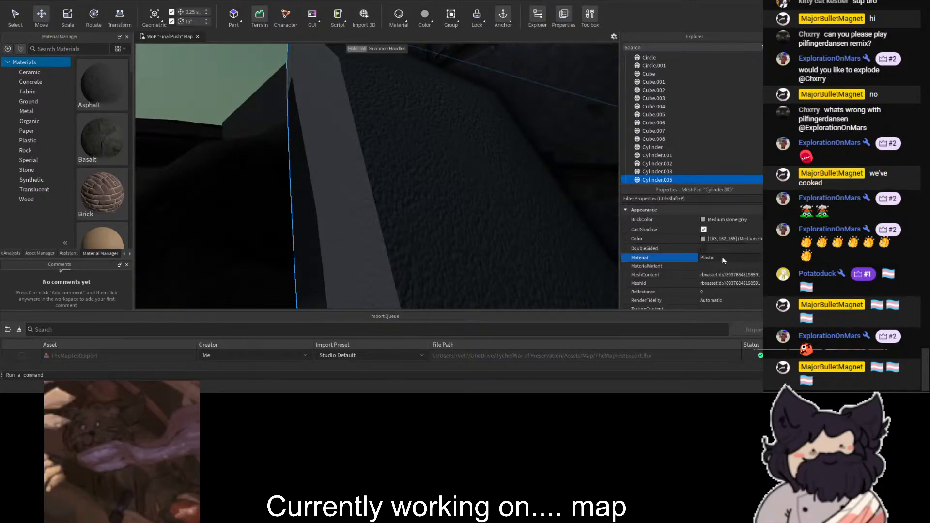
left_click(719, 275)
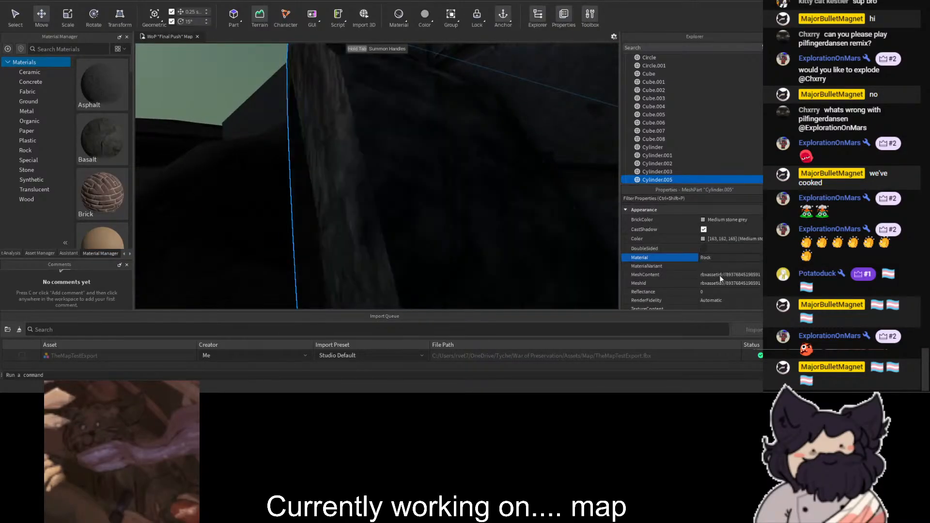
left_click(713, 301)
right_click_drag(372, 203, 380, 188)
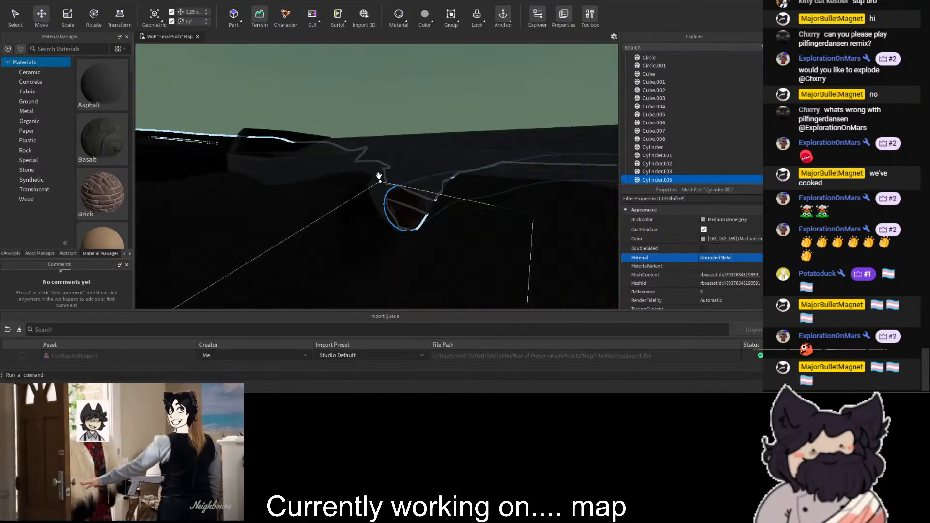
left_click(353, 97)
- Set the Circle.001 hill mesh to the Grass material and colour it dark green
right_click_drag(352, 97, 367, 98)
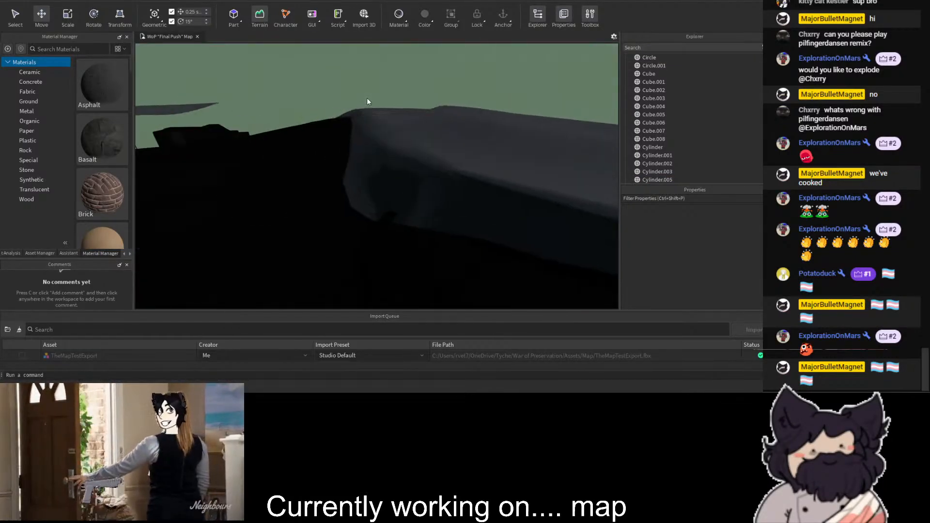
left_click(394, 146)
left_click(714, 257)
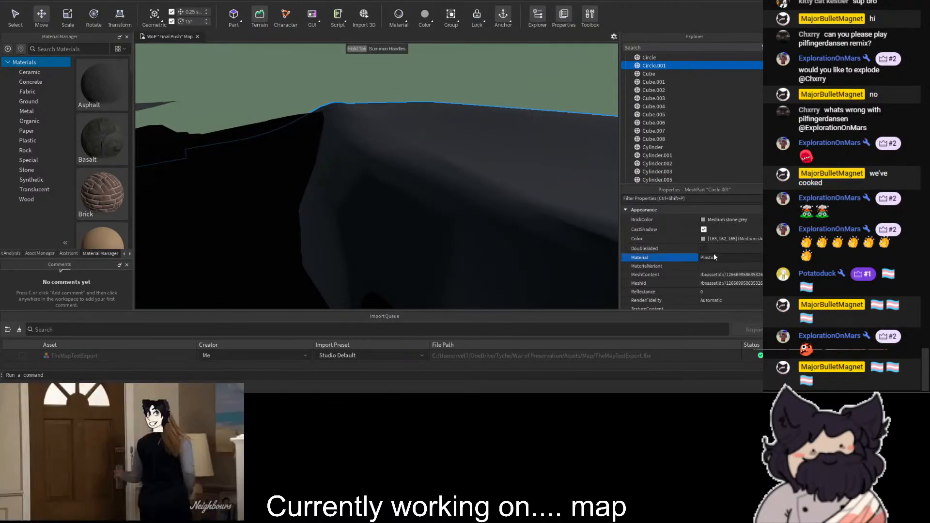
left_click(711, 267)
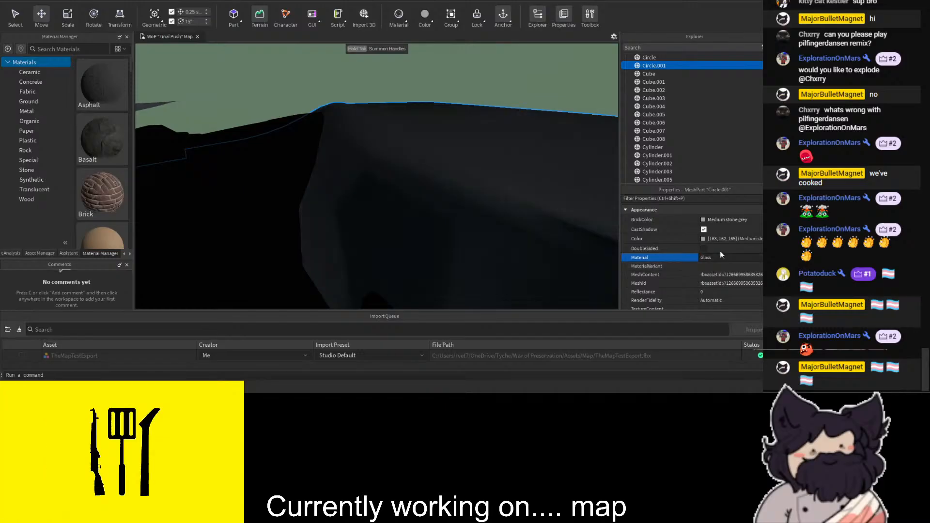
left_click(727, 282)
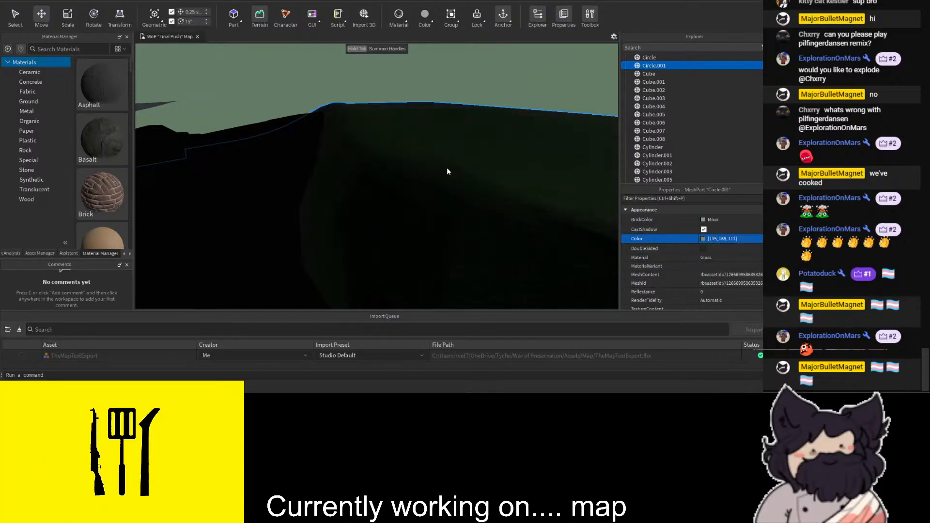
left_click(482, 169)
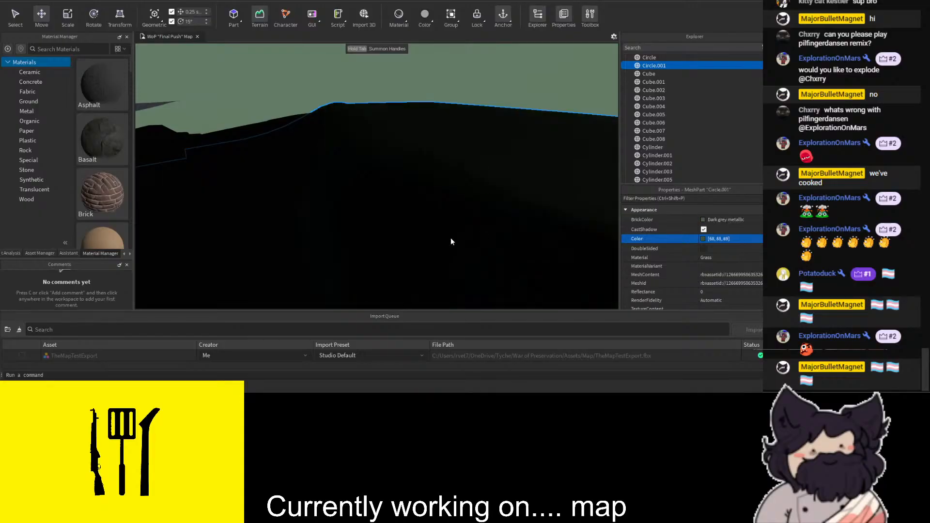
left_click(360, 50)
- Change the material of Cube.001, the raised bank running alongside the winding trench
right_click_drag(375, 72, 417, 80)
key("w")
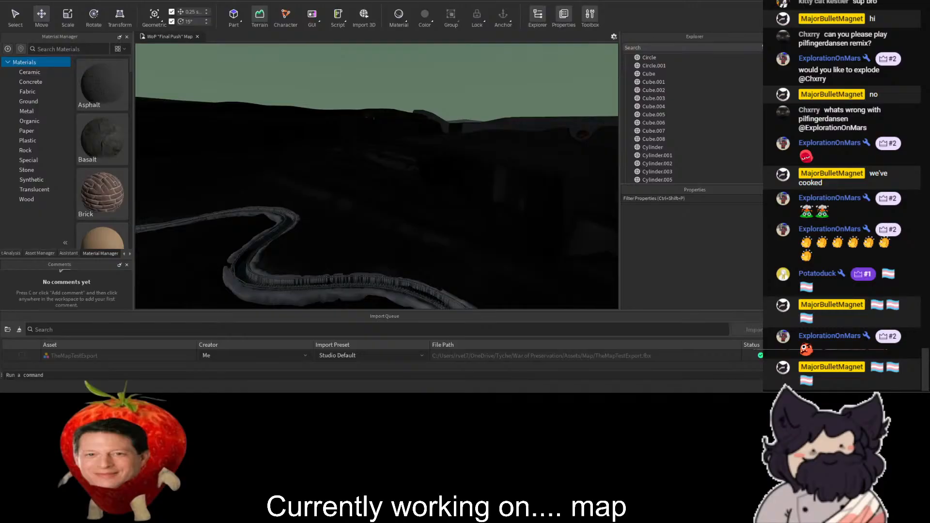
right_click_drag(488, 212, 488, 211)
key("w")
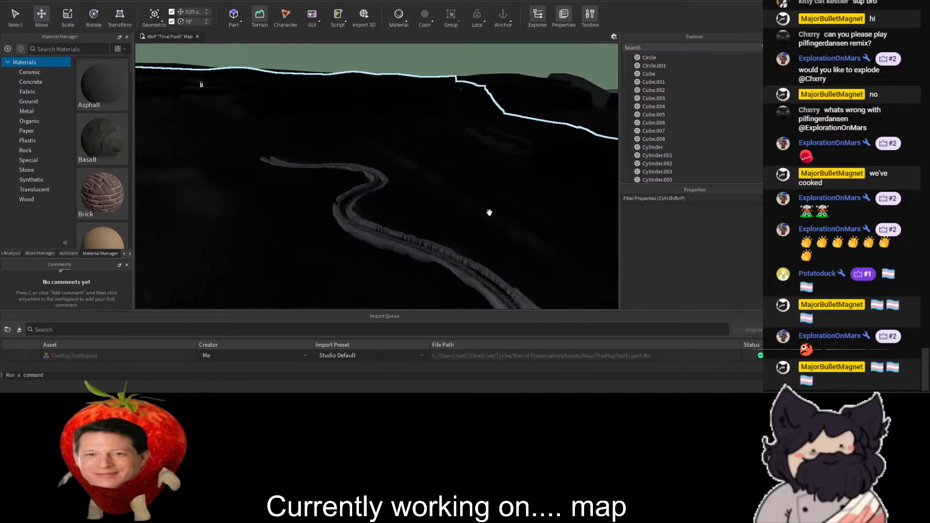
right_click_drag(407, 163, 379, 168)
key("w")
key("w")
left_click(707, 261)
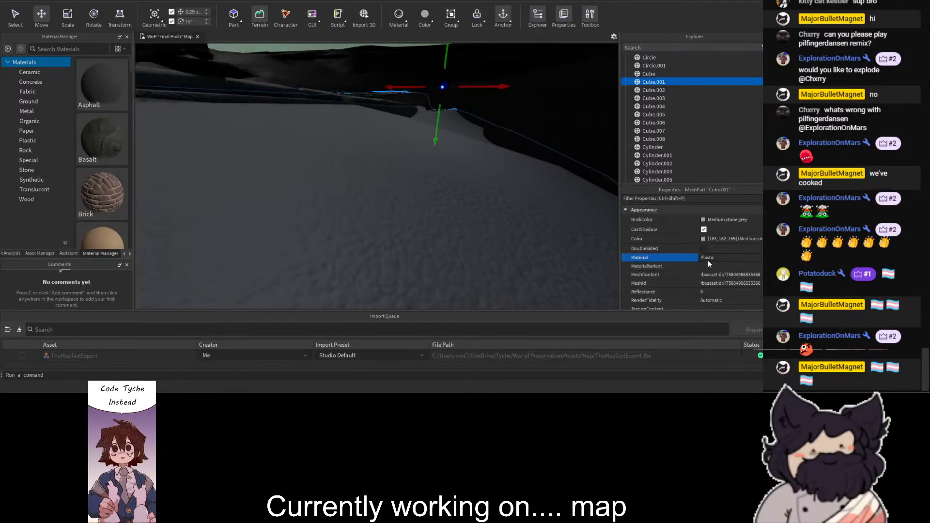
left_click(713, 320)
- Delete the Cylinder.001 mesh running along the trench edge
key("w")
right_click_drag(455, 169, 469, 133)
key("s")
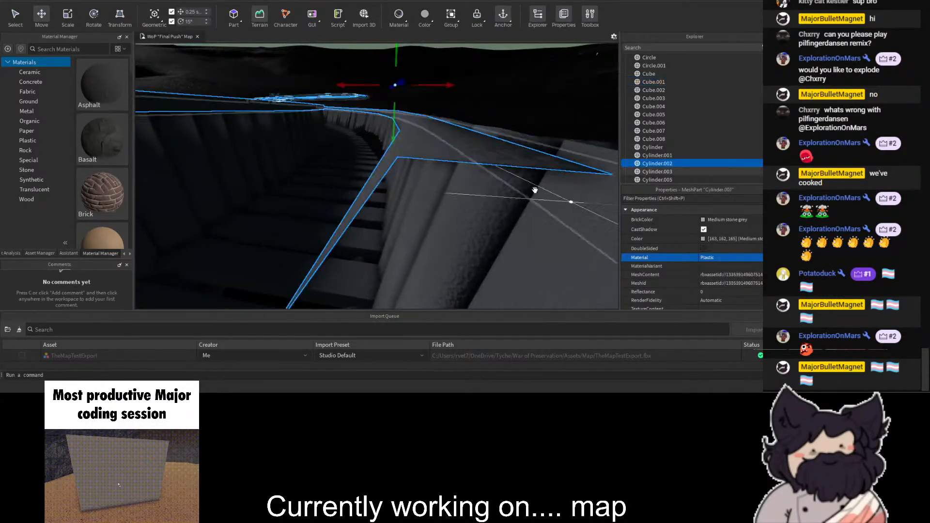
right_click_drag(407, 172, 408, 173)
key("w")
key("s")
left_click(421, 137)
key("Delete")
- Delete the Cylinder.002 mesh on the trench rim
key("w")
right_click_drag(424, 142, 424, 142)
left_click(392, 163)
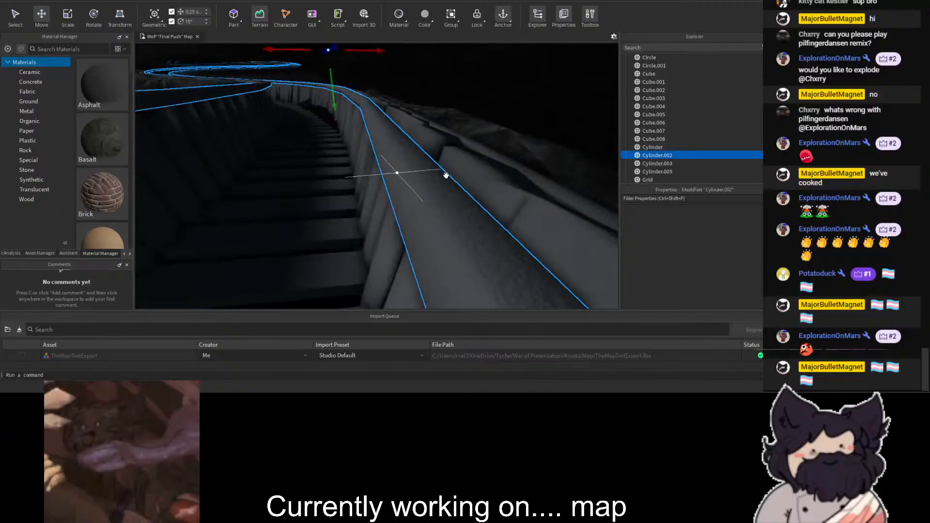
key("d")
right_click_drag(517, 174, 517, 173)
key("a")
right_click_drag(399, 174, 399, 174)
key("s")
key("Delete")
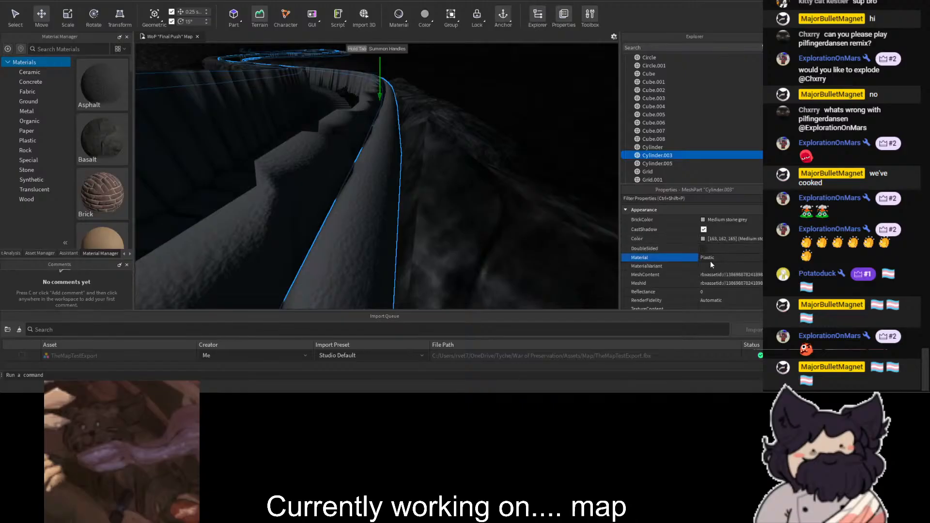
- Set the Cylinder.003 trench rim mesh to the Wood material and colour it sandy brown
left_click(712, 319)
left_click(469, 167)
- Set the Cylinder mesh forming the trench walls to the Wood material and colour it brown
key("a")
right_click_drag(424, 208, 436, 184)
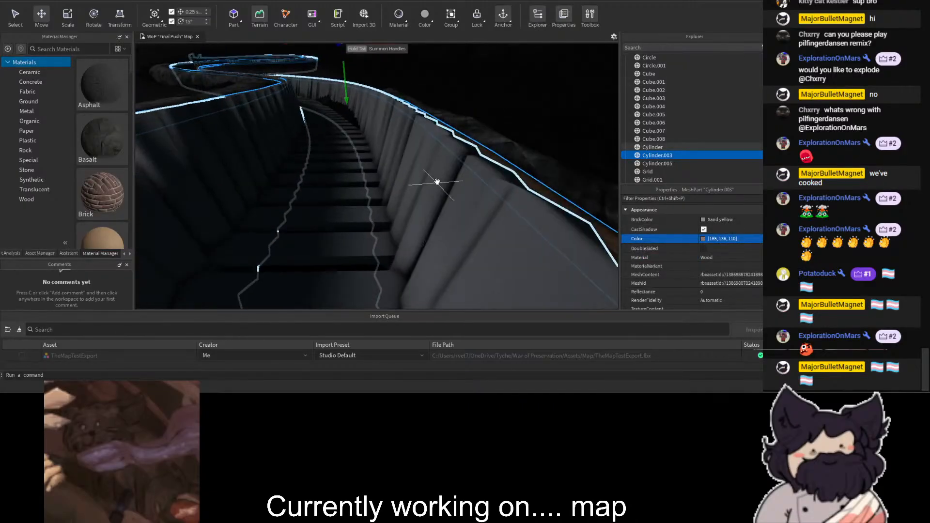
left_click(436, 183)
left_click(732, 257)
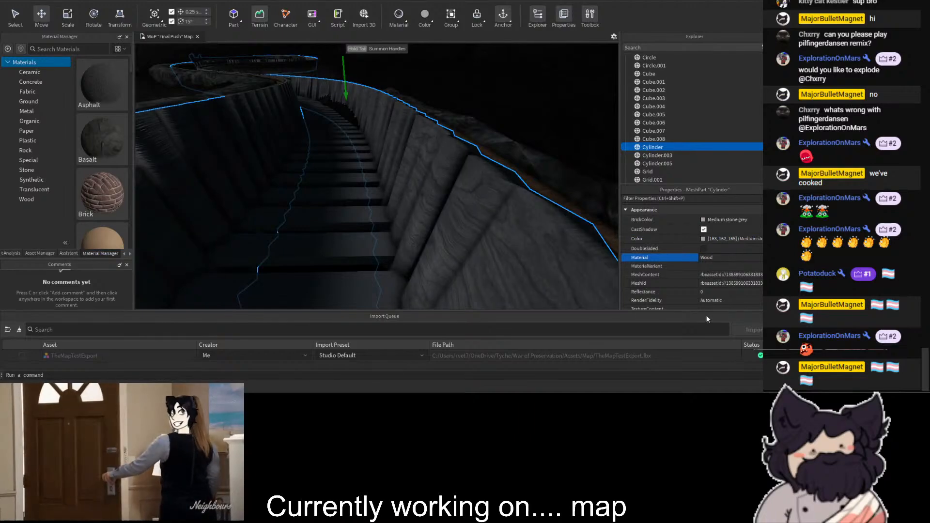
left_click(704, 239)
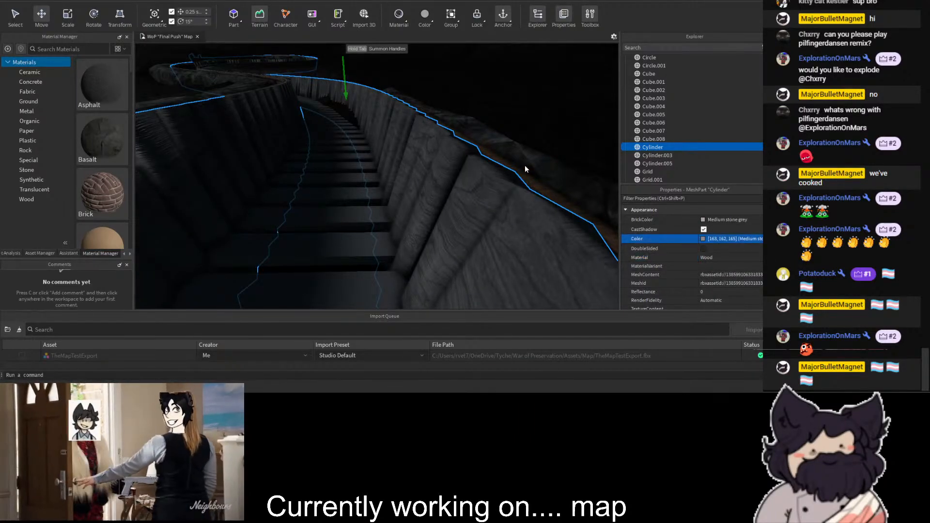
left_click(473, 166)
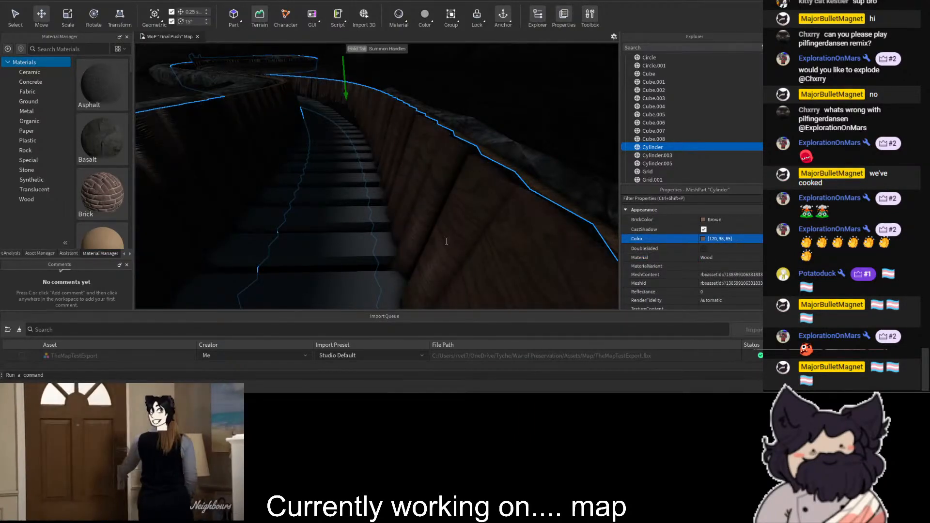
- Set the Cube mesh forming the trench floor planks to the Wood material and colour it copper brown
right_click_drag(440, 262, 362, 209)
scroll(361, 209, "up", 5)
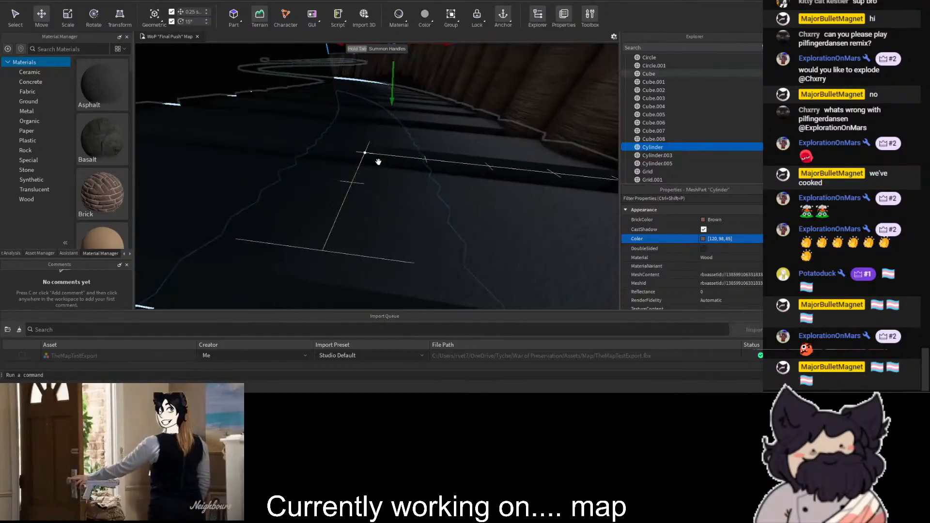
left_click(379, 162)
left_click(739, 257)
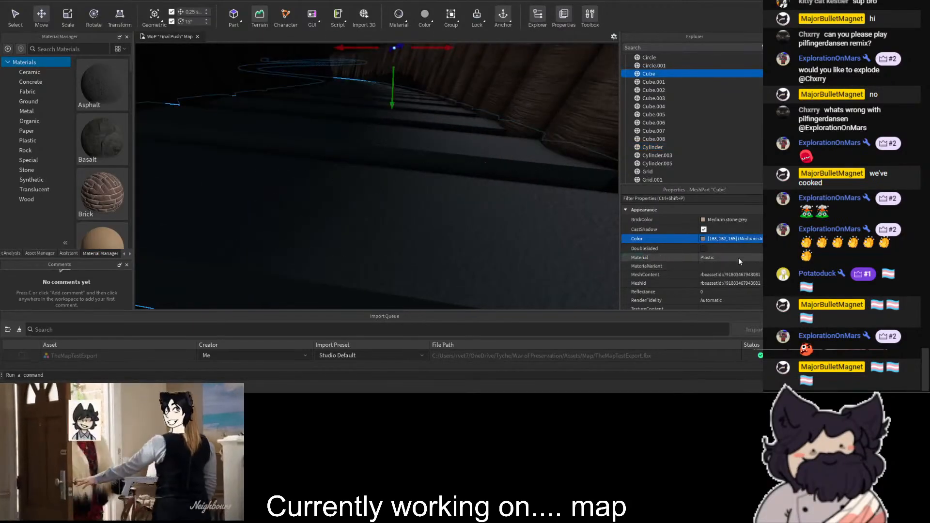
left_click(719, 318)
left_click(704, 239)
left_click(470, 183)
left_click(487, 171)
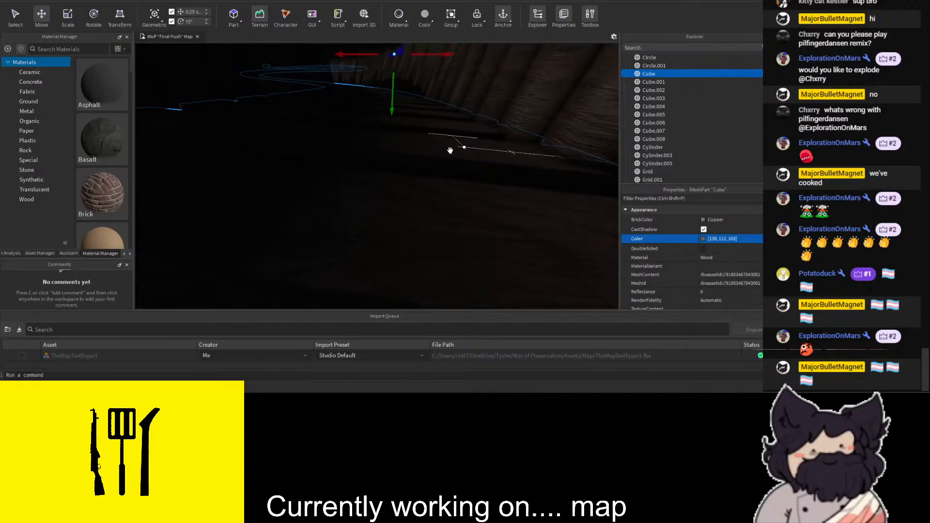
scroll(450, 150, "down", 8)
left_click(325, 69)
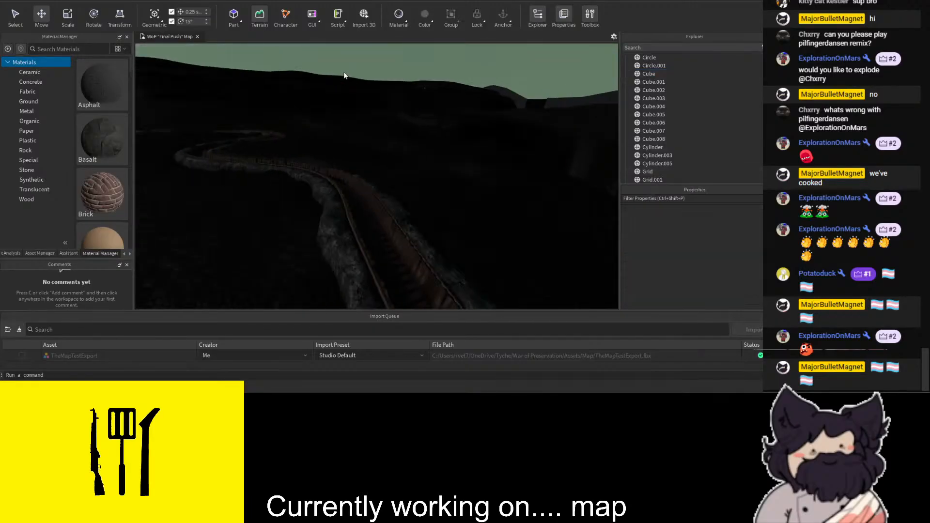
scroll(356, 71, "up", 6)
scroll(429, 80, "up", 6)
right_click_drag(430, 80, 423, 44)
scroll(434, 79, "up", 8)
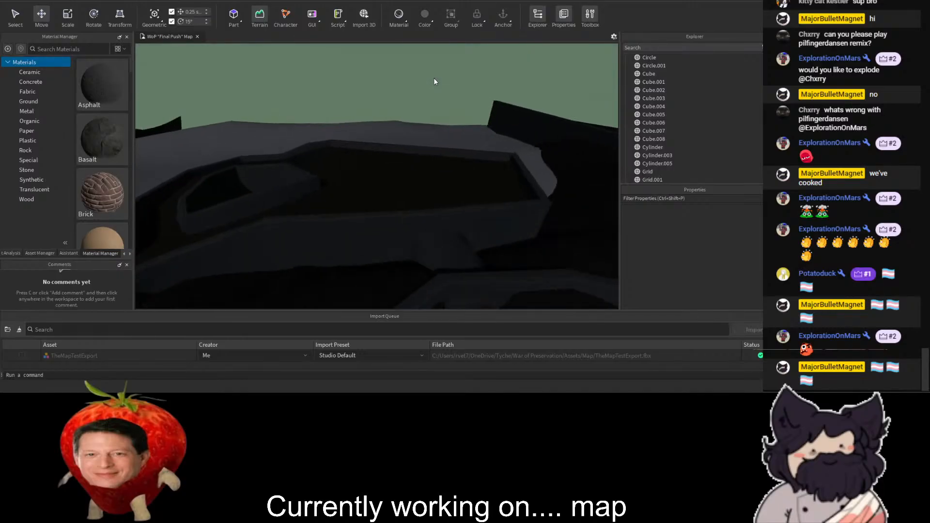
key("w")
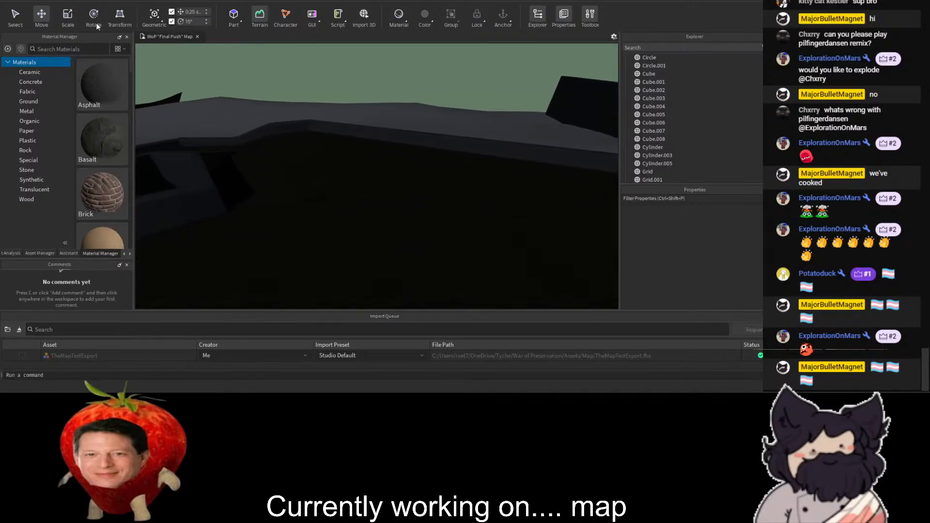
- Insert a block part over the dark terrain, scale it into a large slab and set its material to Pavement
left_click(85, 49)
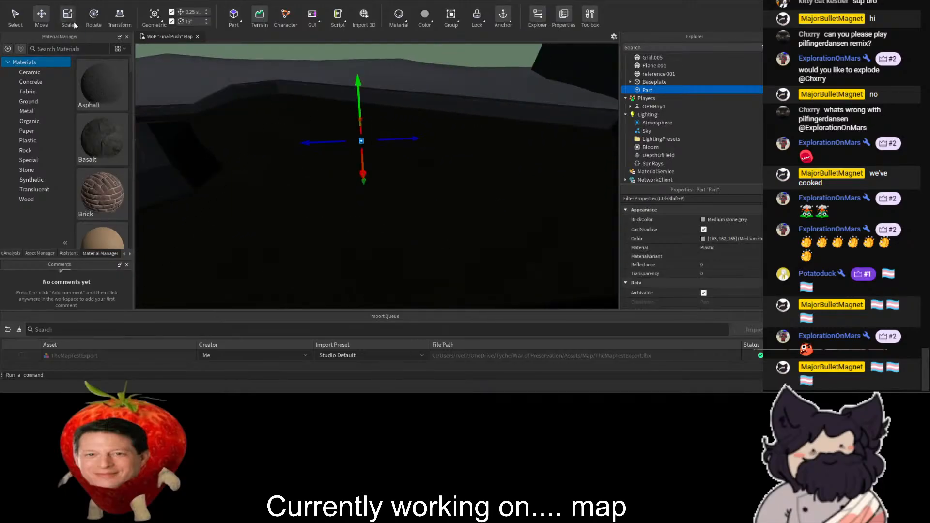
left_click_drag(364, 147, 374, 239)
left_click_drag(380, 172, 534, 162)
left_click_drag(438, 154, 450, 59)
left_click_drag(426, 176, 420, 199)
key("ctrl+z")
key("ctrl+z")
key("ctrl+z")
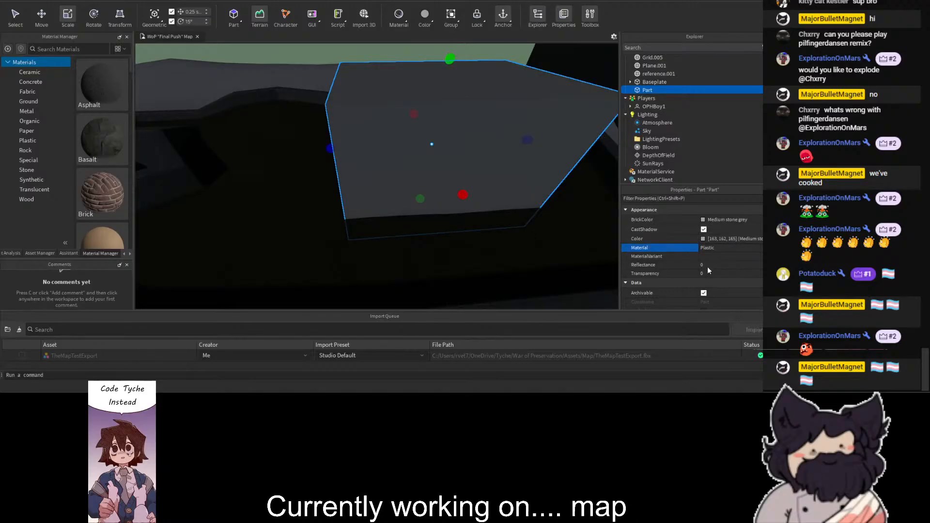
left_click(720, 255)
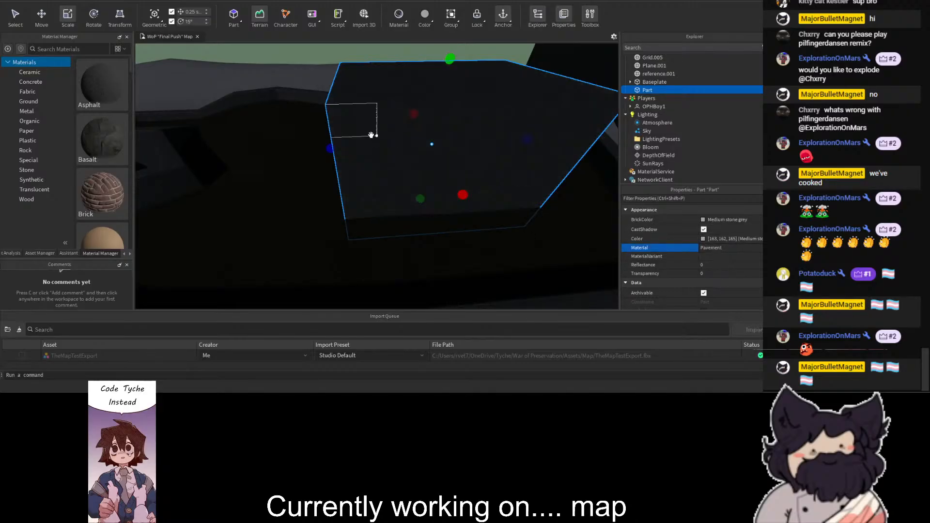
scroll(405, 66, "down", 5)
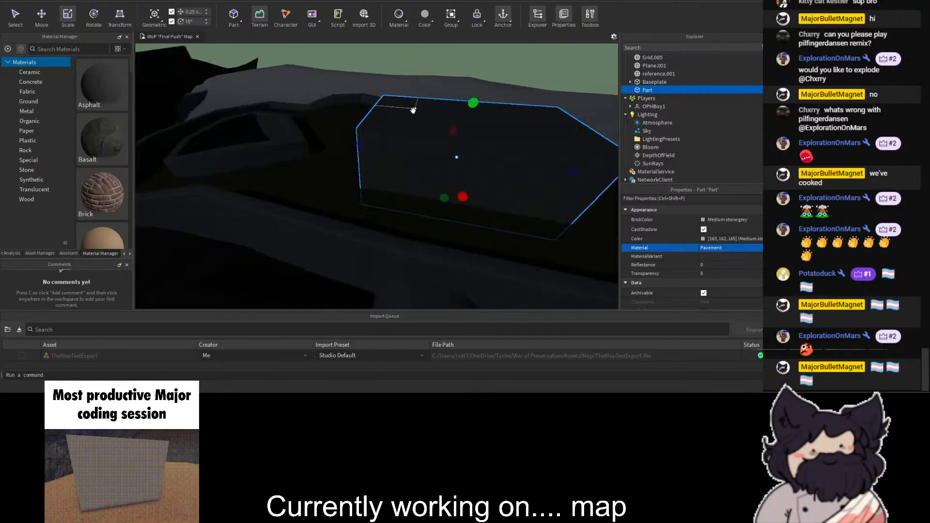
- Examine the wooden trench walls, floor planks and rocky rim against the surrounding terrain
left_click(404, 63)
scroll(406, 63, "down", 4)
right_click_drag(408, 62, 418, 51)
key("w")
key("w")
key("w")
key("w")
key("w")
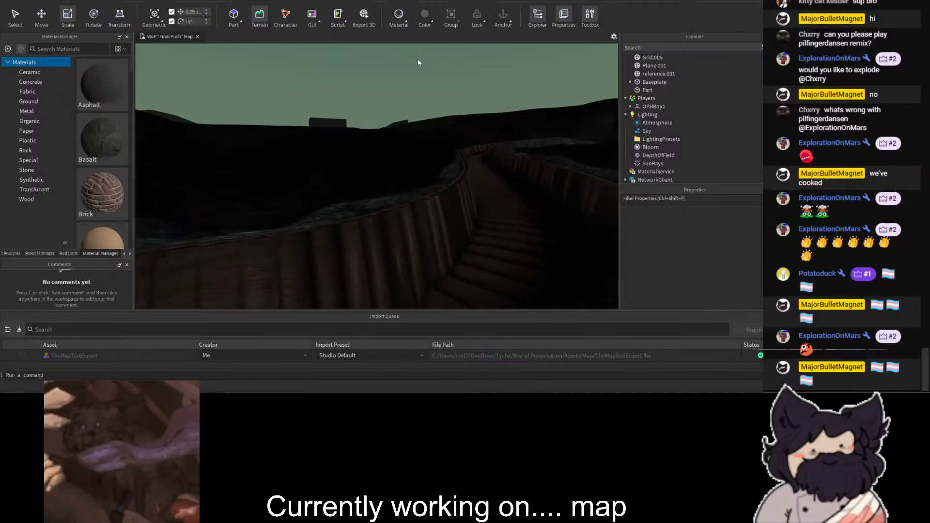
key("w")
right_click_drag(426, 95, 419, 89)
key("s")
key("a")
key("d")
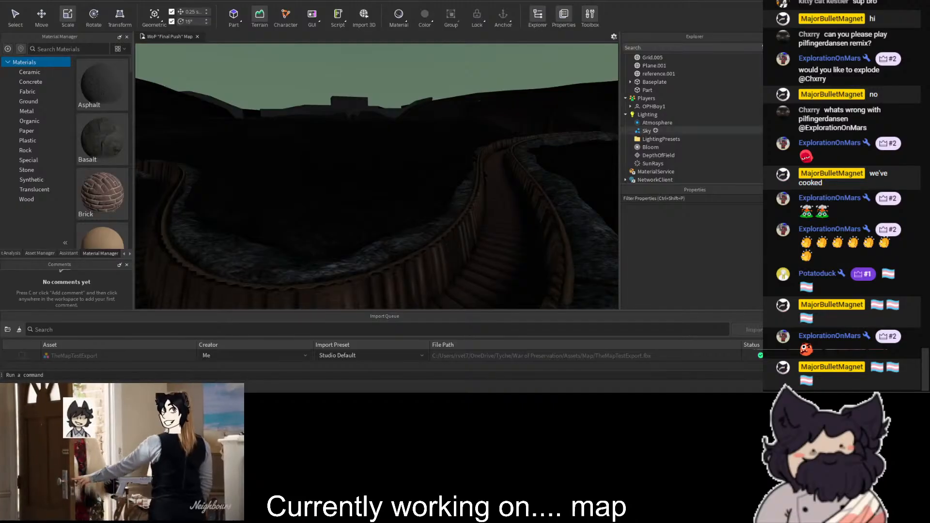
- Set the density of the Atmosphere object in Lighting to 0.5
left_click(658, 123)
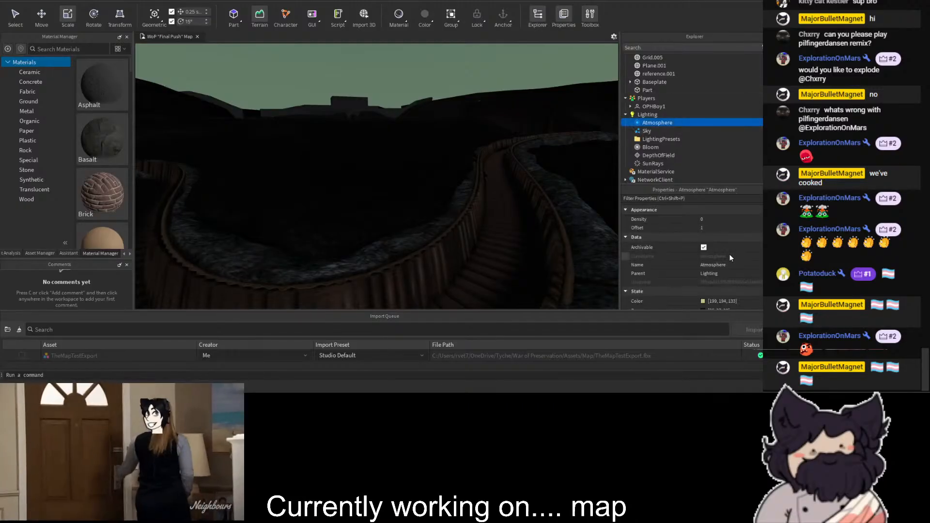
left_click(714, 220)
type("0.5")
key("Return")
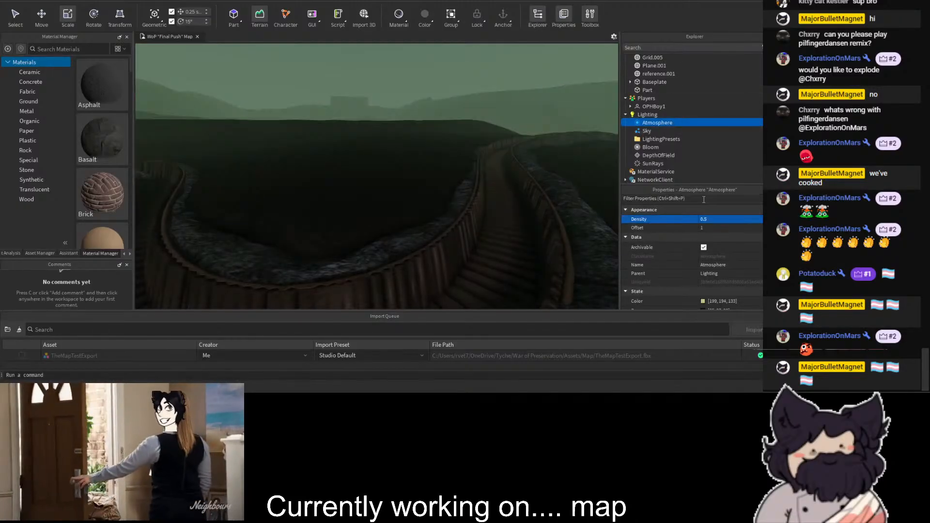
- Enable the DepthOfField effect in Lighting
left_click(658, 155)
left_click(706, 274)
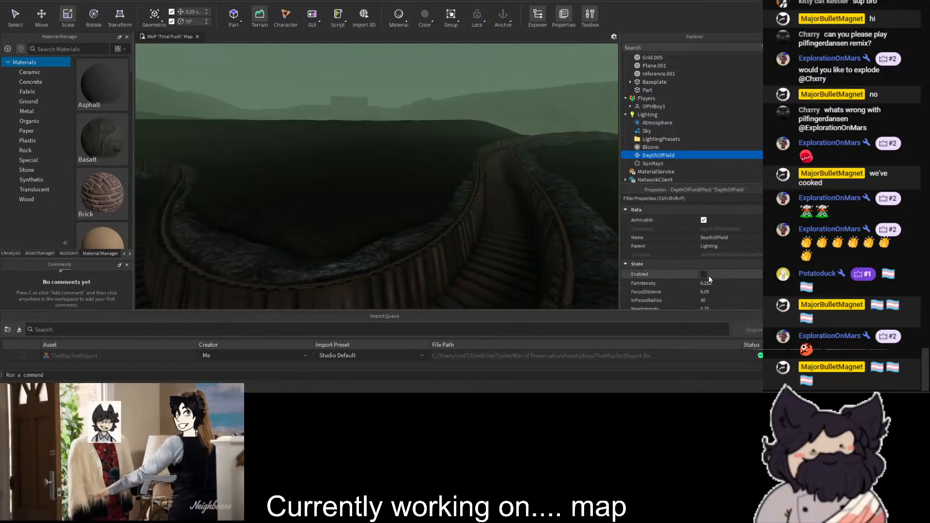
left_click(708, 274)
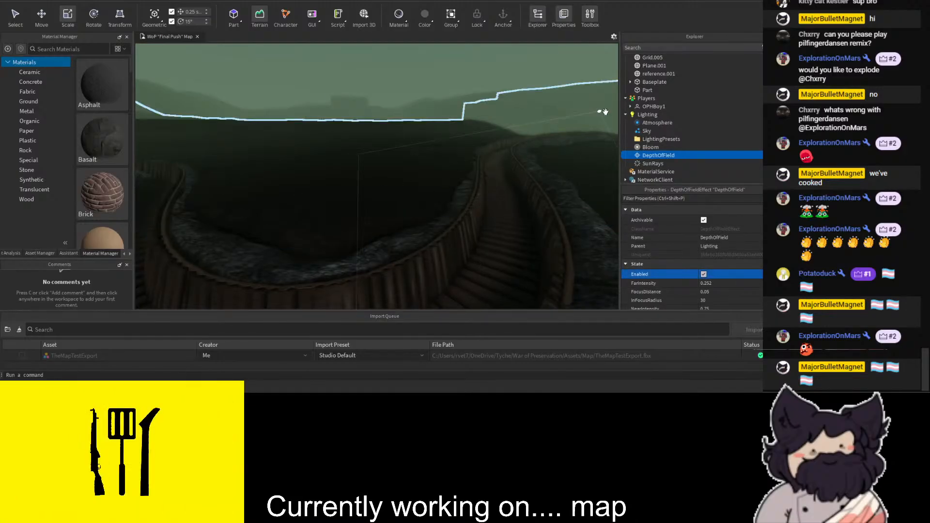
- Set the Lighting Atmosphere's density to 0.4 and clear the selection
left_click(718, 221)
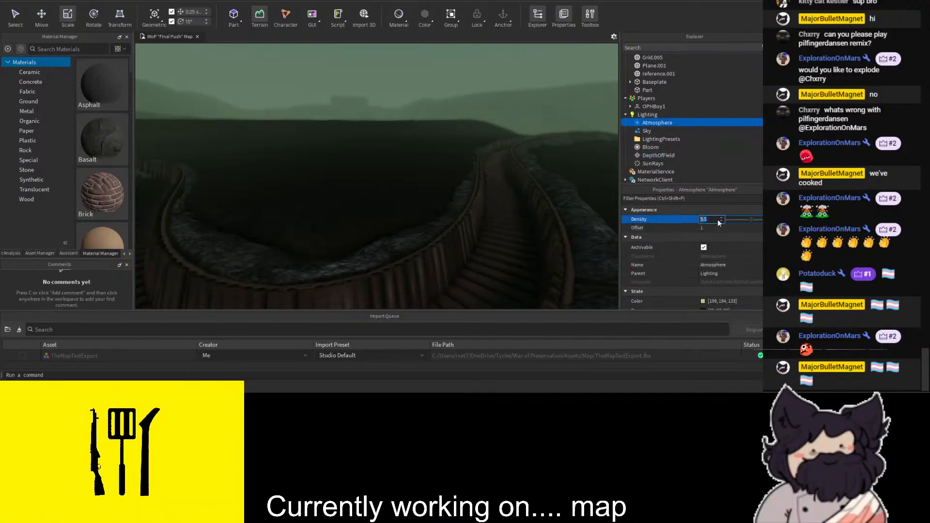
type("0.4")
key("Return")
left_click(492, 128)
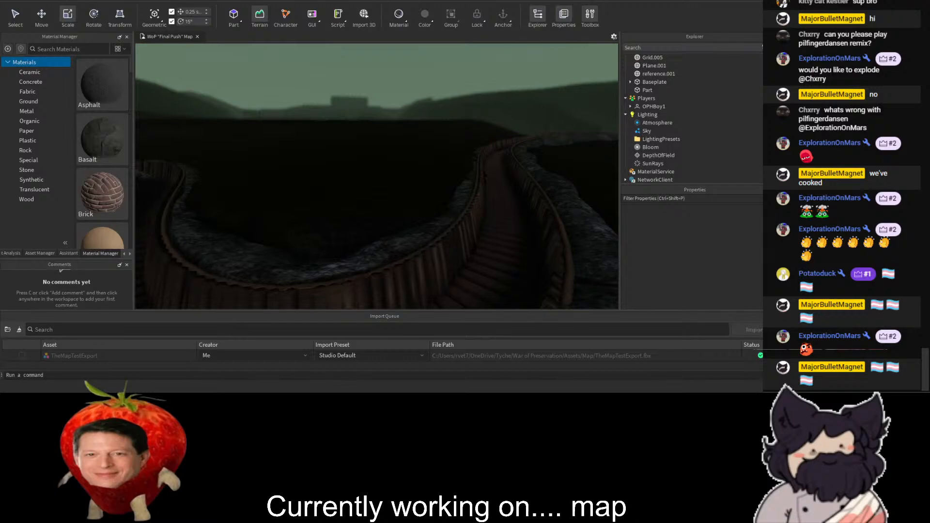
right_click_drag(373, 183, 416, 135)
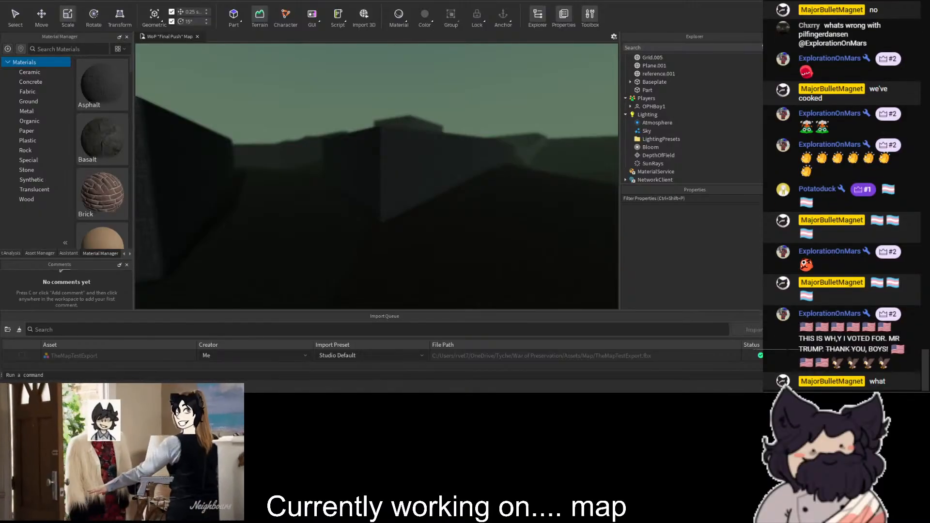
right_click_drag(444, 159, 374, 104)
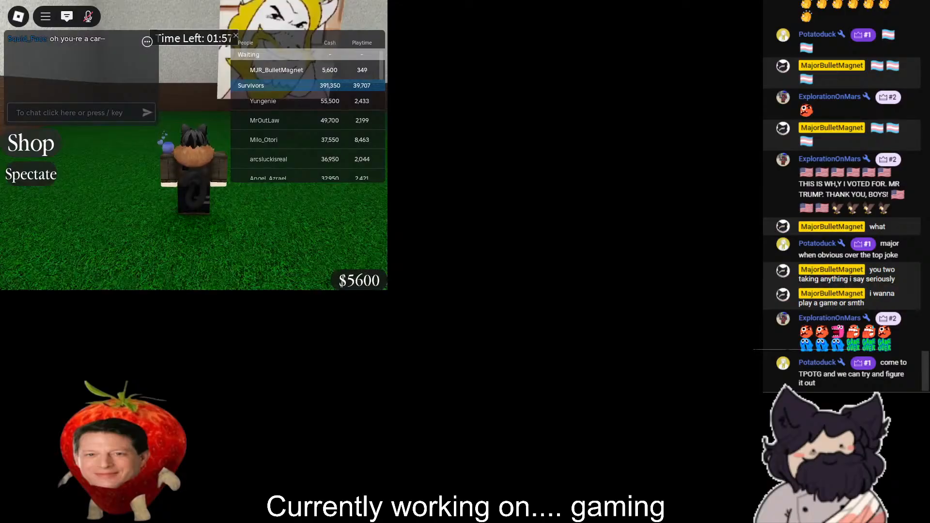
right_click_drag(149, 216, 163, 217)
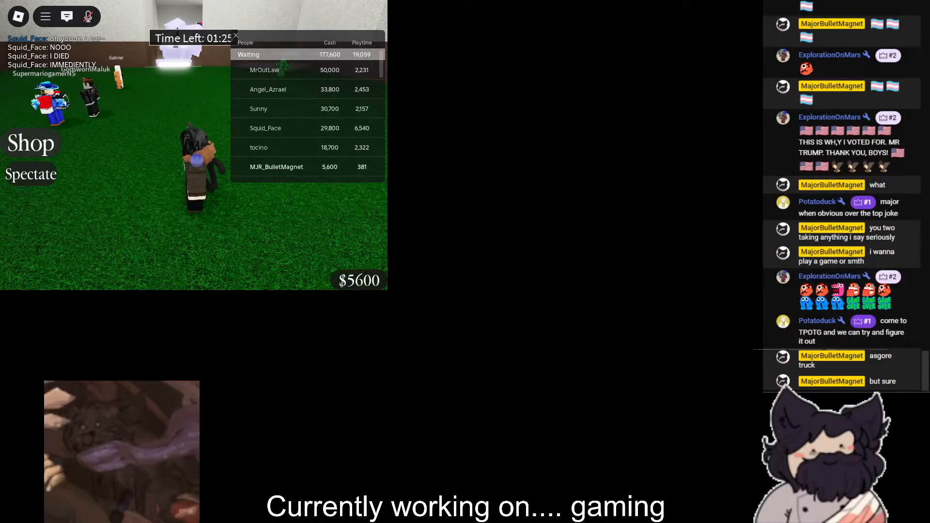
key("alt+Tab")
key("w")
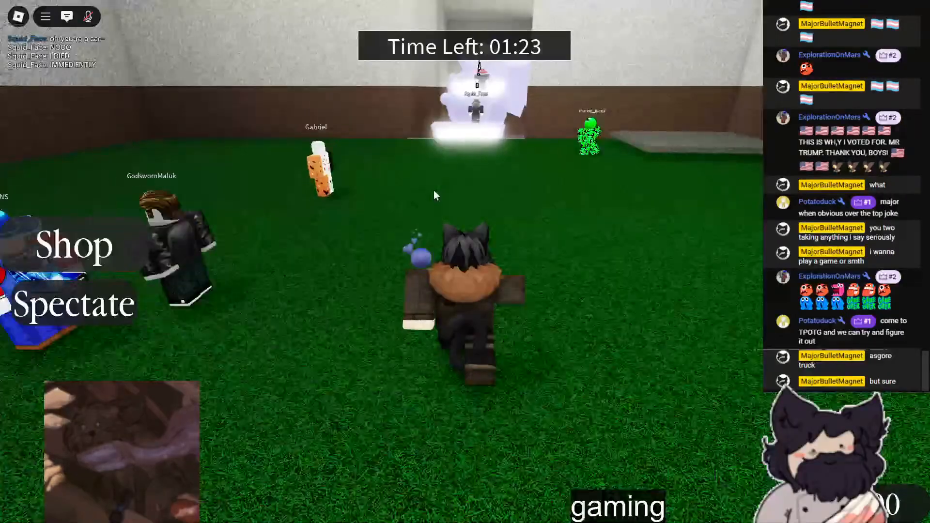
key("space")
key("w")
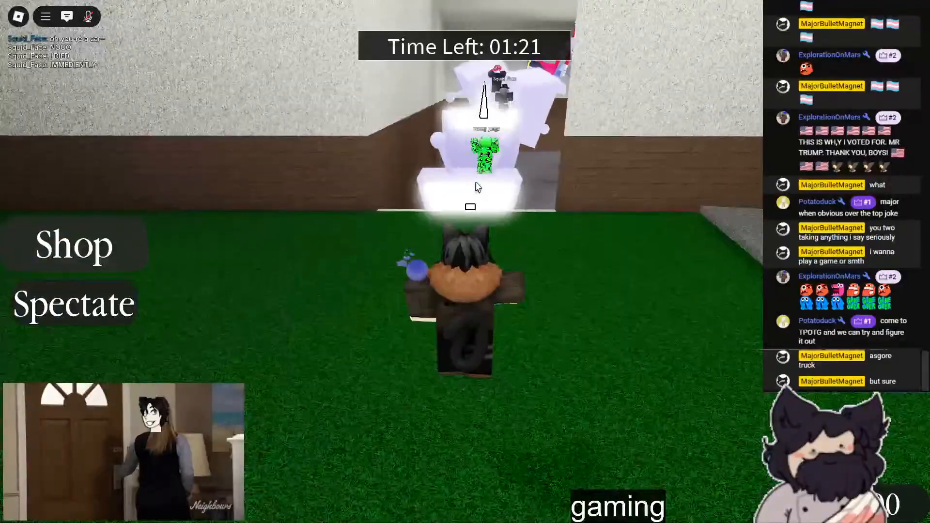
key("w")
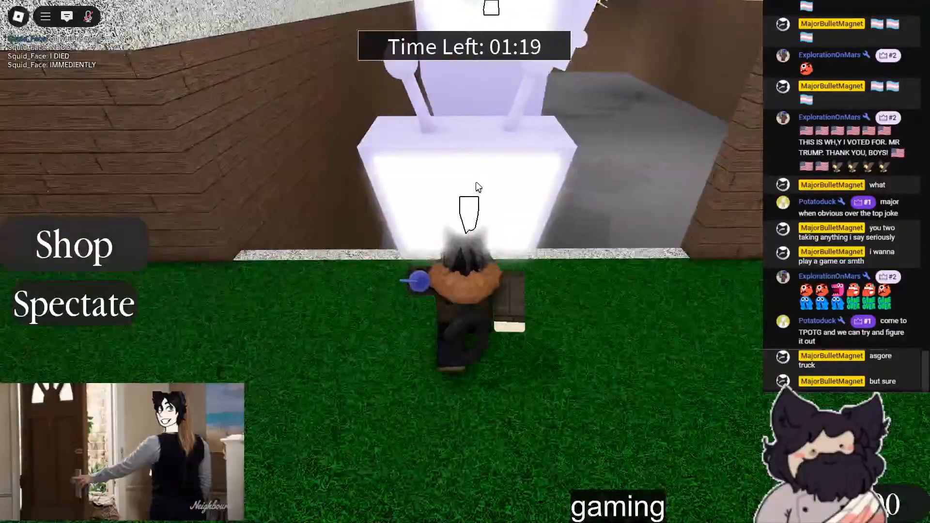
key("w")
key("space")
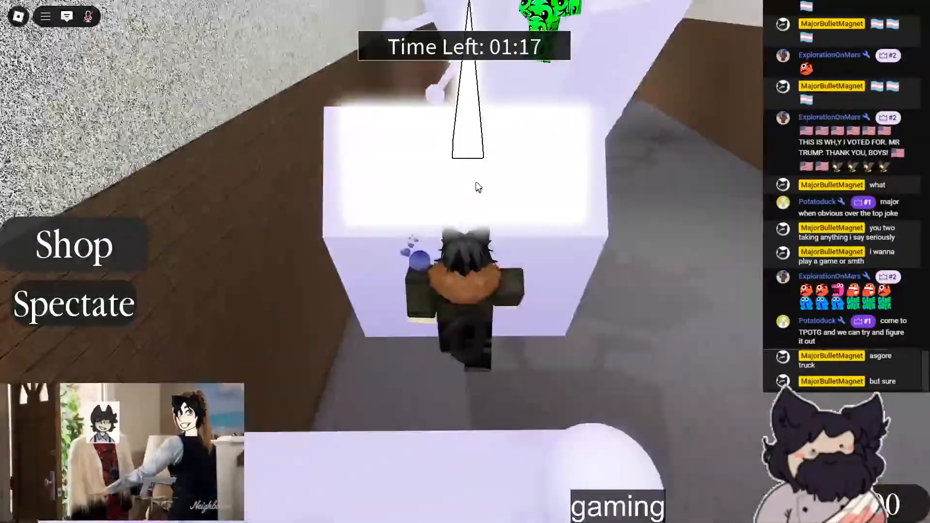
key("w")
key("F11")
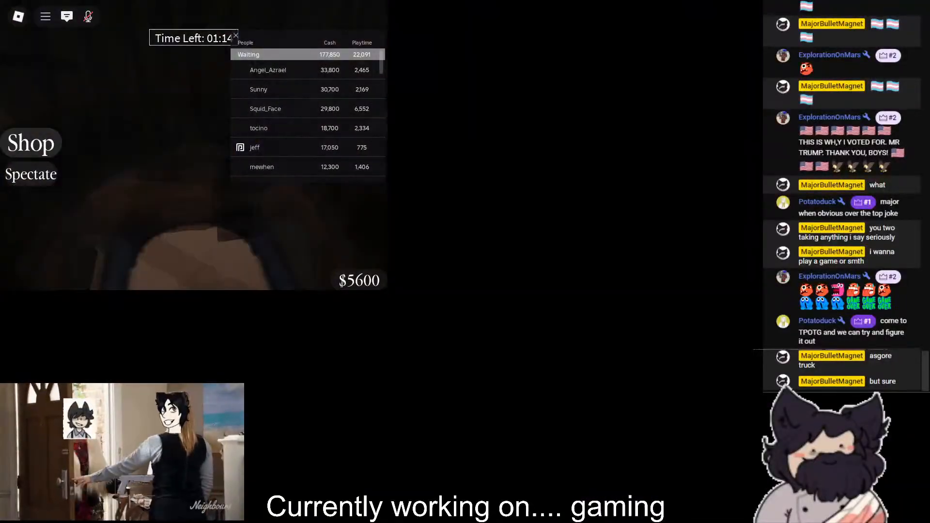
key("F11")
key("w")
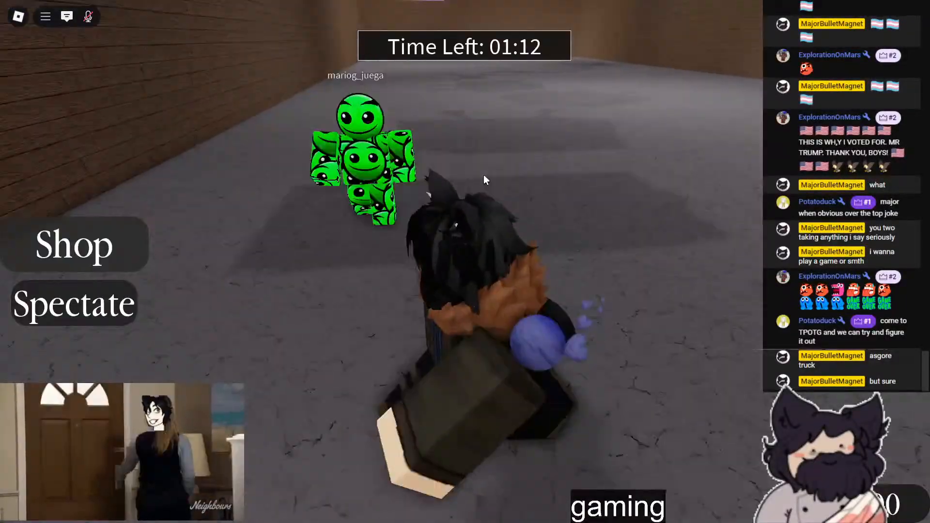
key("w")
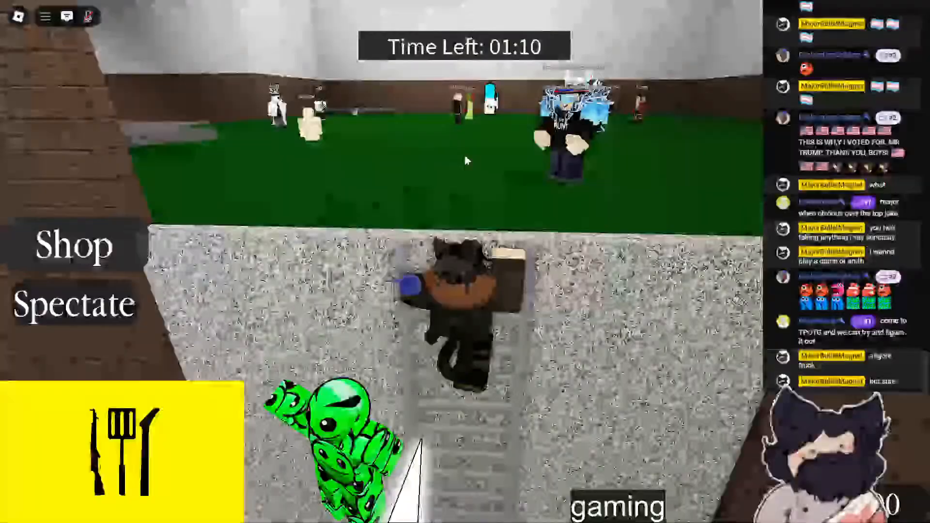
key("F11")
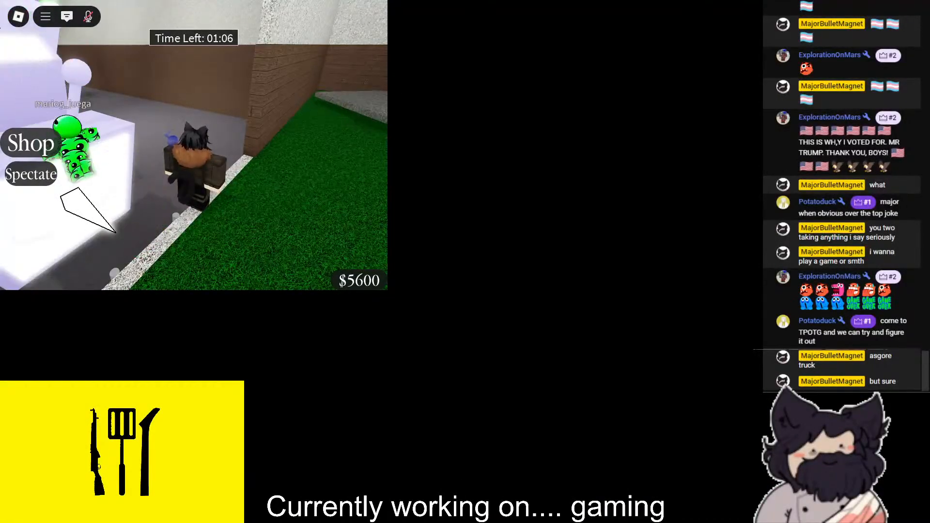
key("F11")
key("w")
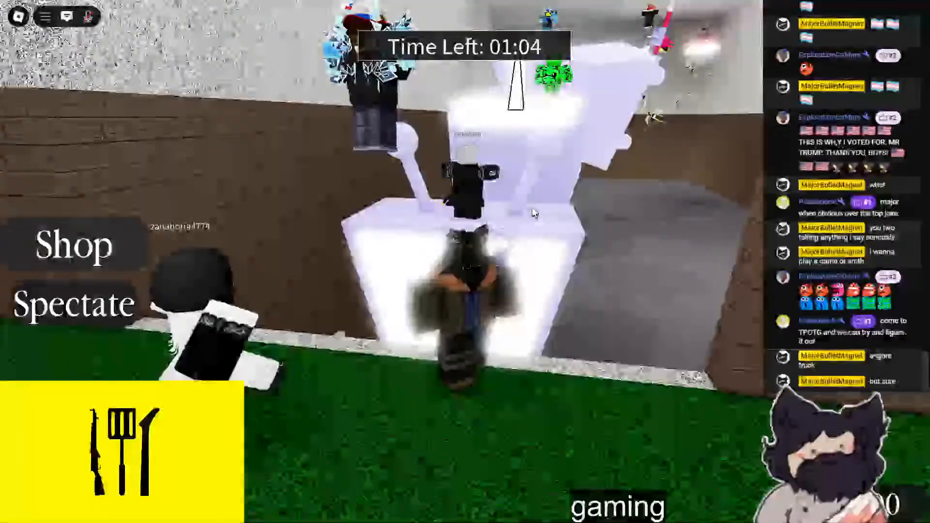
key("w")
key("space")
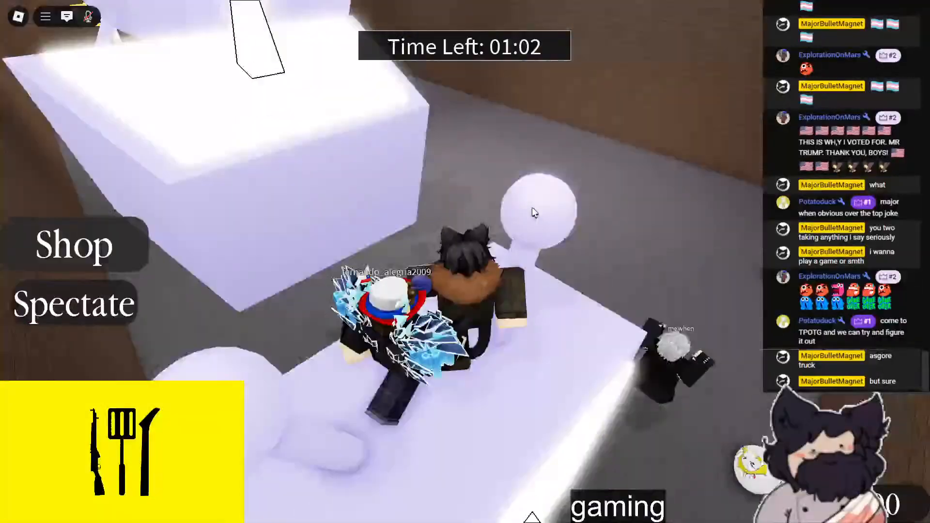
key("w")
key("space")
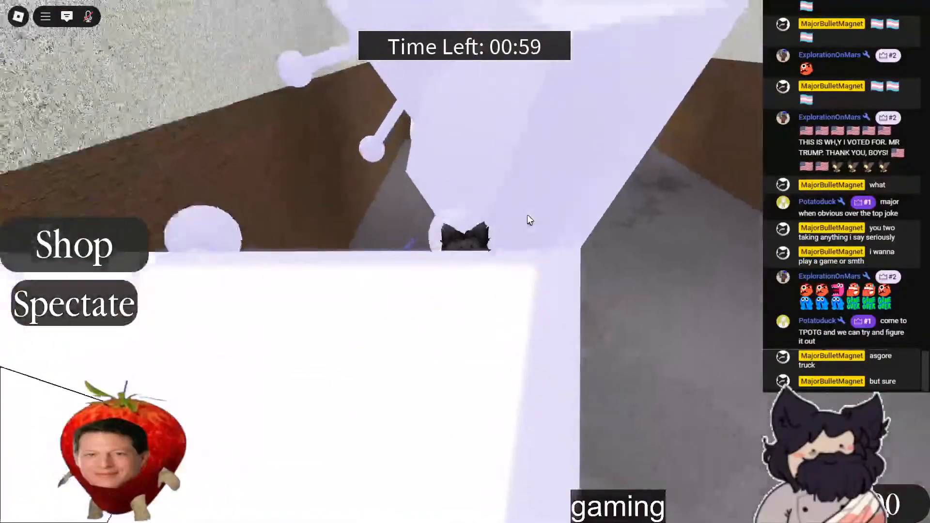
key("w")
right_click_drag(527, 214, 527, 215)
key("w")
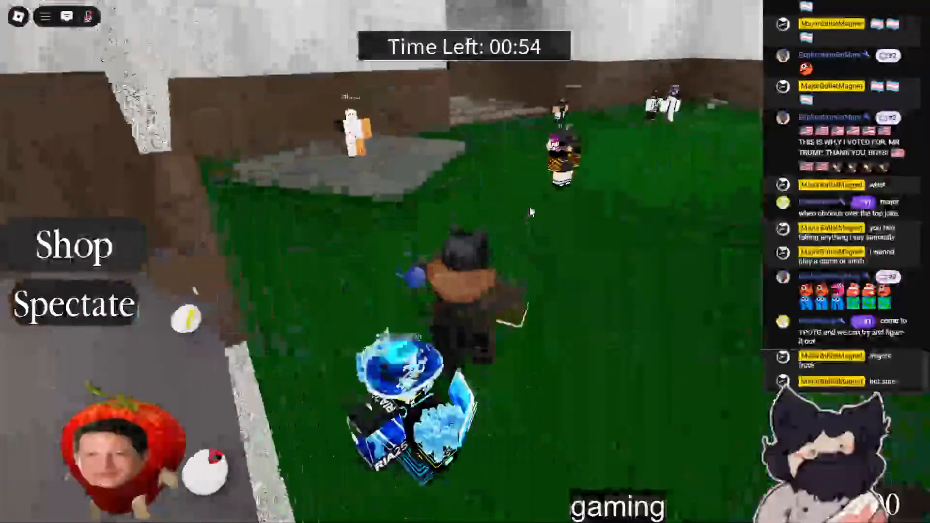
key("w")
right_click_drag(530, 208, 530, 209)
key("s")
key("d")
key("a")
key("w")
key("w")
key("d")
key("d")
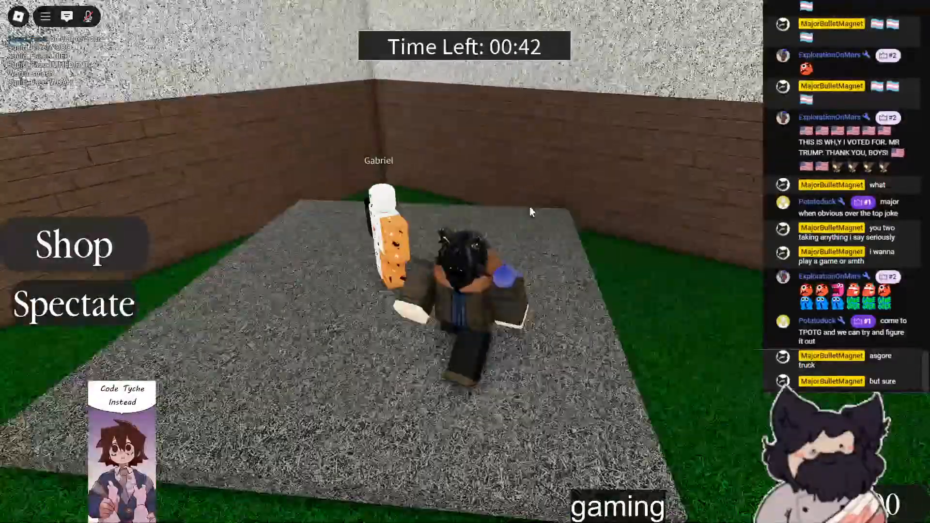
key("a")
key("d")
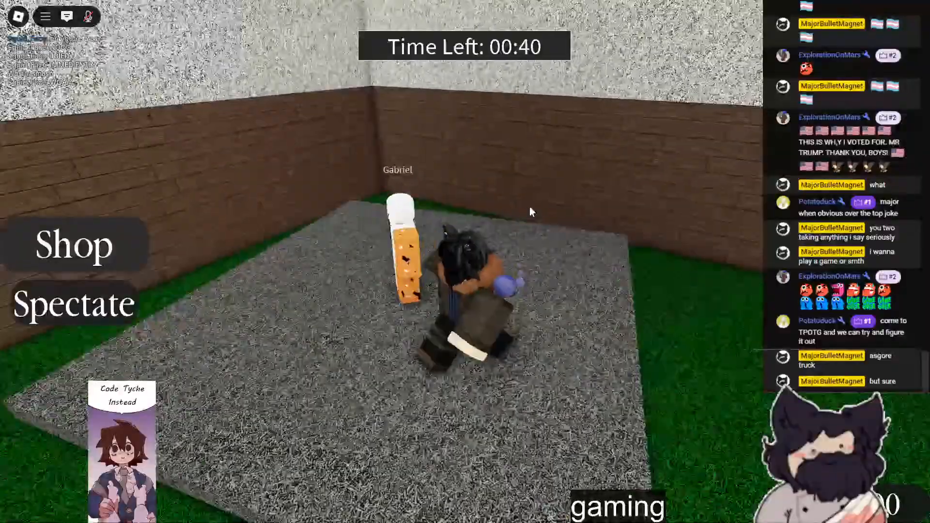
key("a")
key("d")
right_click_drag(531, 209, 474, 191)
key("d")
key("d")
key("a")
key("d")
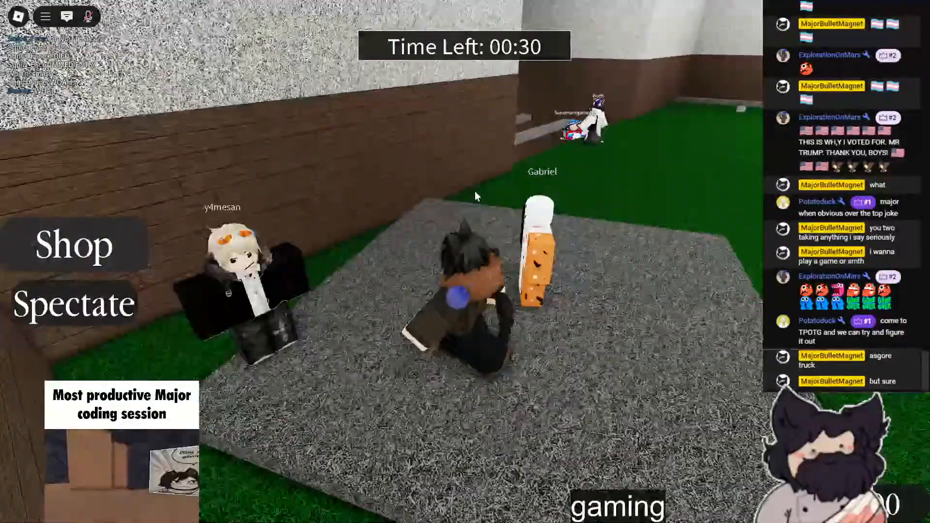
key("F11")
key("s")
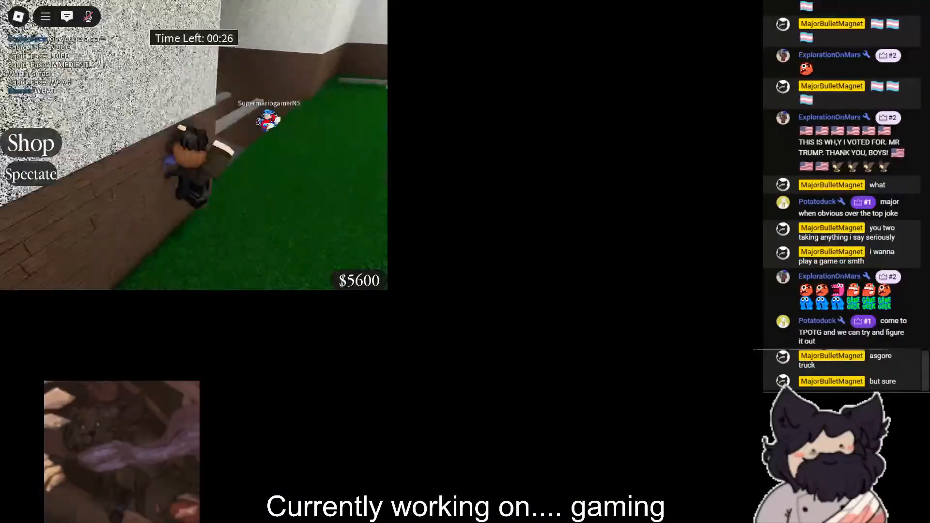
key("F11")
key("w")
right_click_drag(475, 191, 471, 181)
key("space")
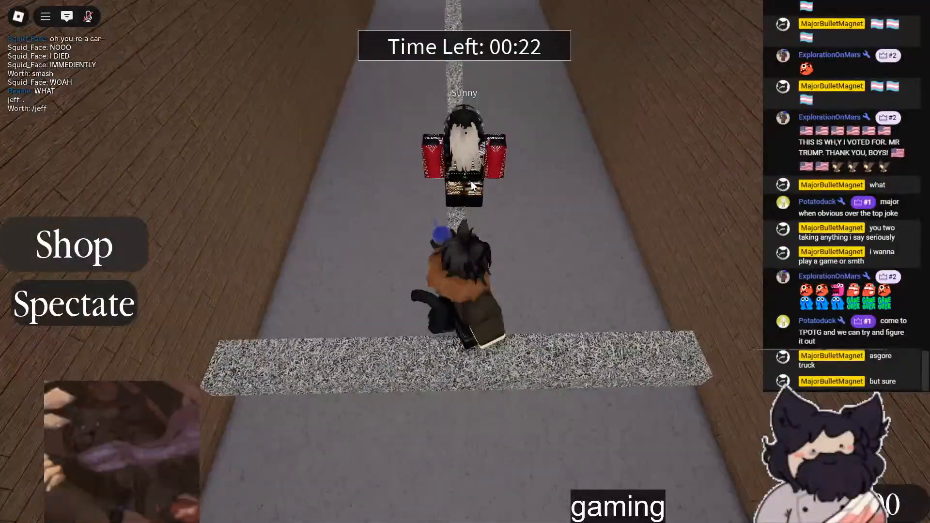
key("w")
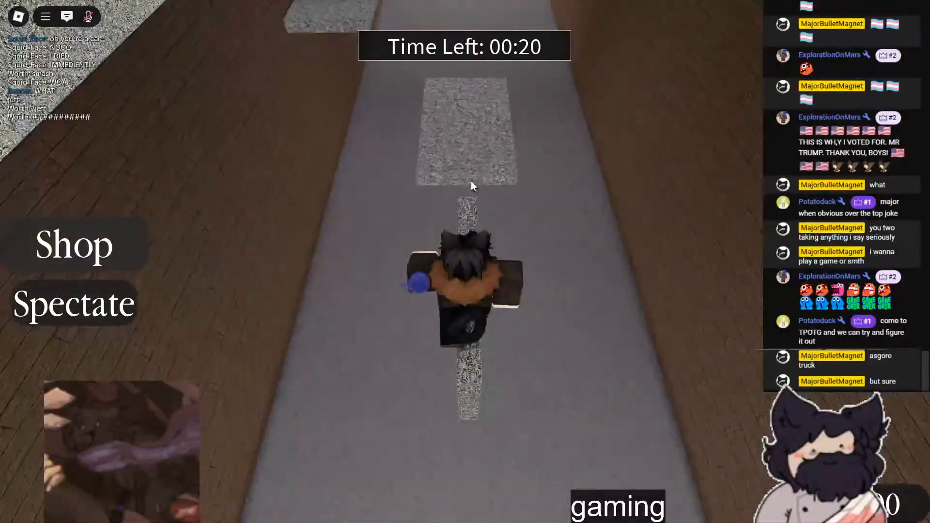
key("w")
key("space")
right_click_drag(471, 181, 435, 165)
key("space")
key("w")
key("space")
key("w")
key("space")
key("w")
key("space")
key("space")
key("w")
key("space")
key("space")
key("w")
key("space")
key("space")
key("w")
key("space")
key("space")
key("w")
key("space")
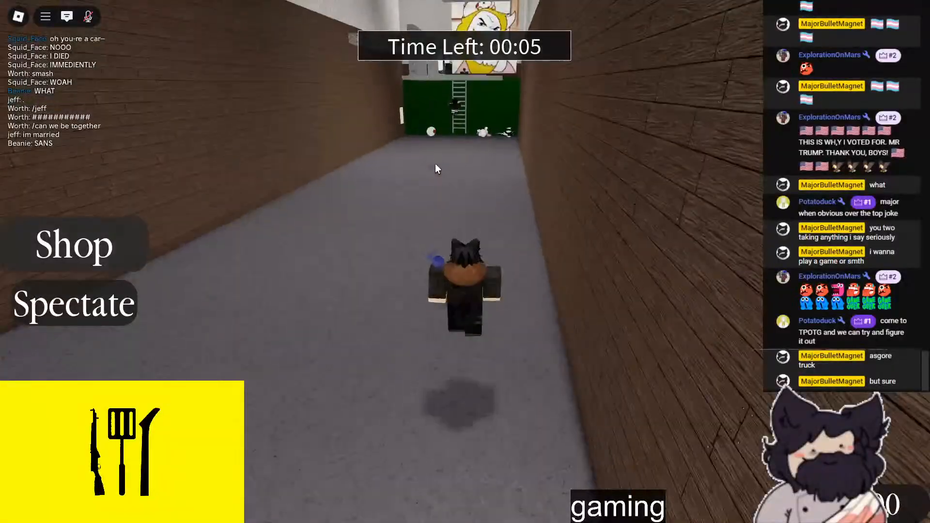
key("w")
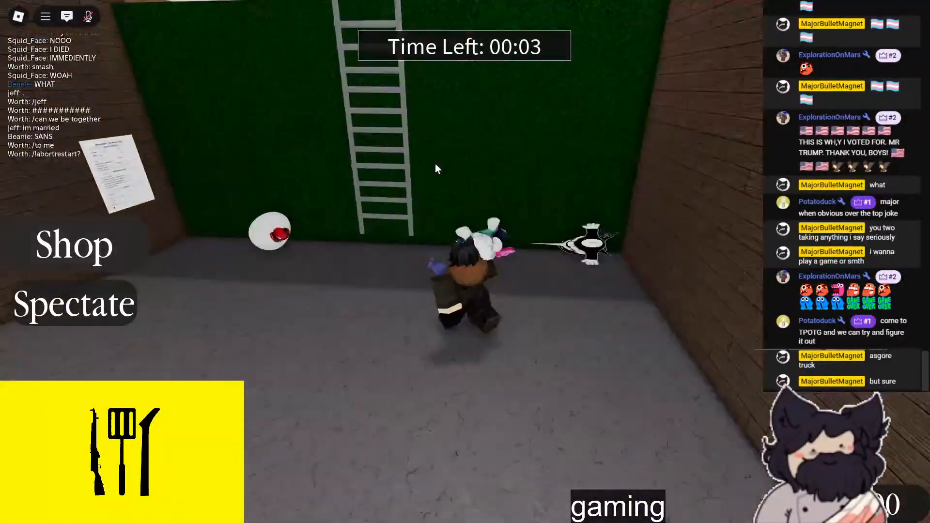
- Climb the ladder onto the grass lobby floor and walk the avatar up to the large cartoon picture on the wall
key("w")
key("F11")
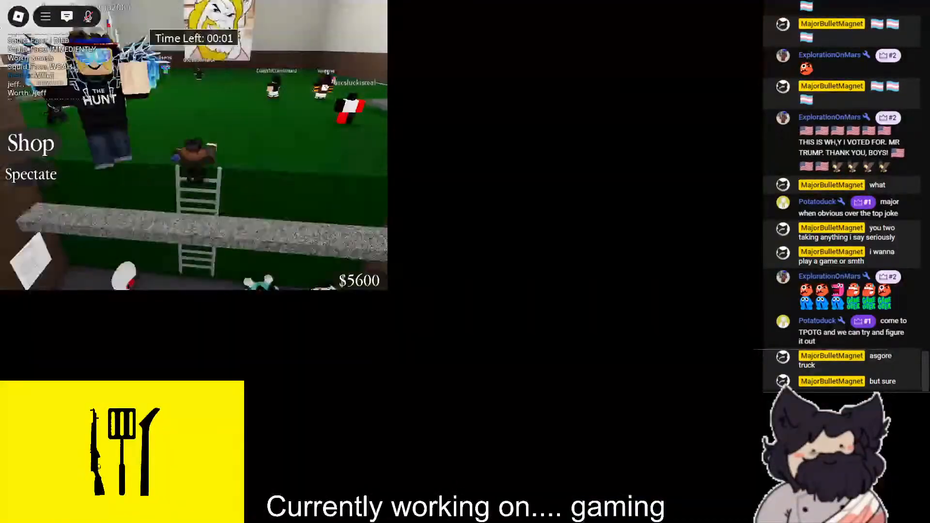
key("F11")
key("w")
key("w")
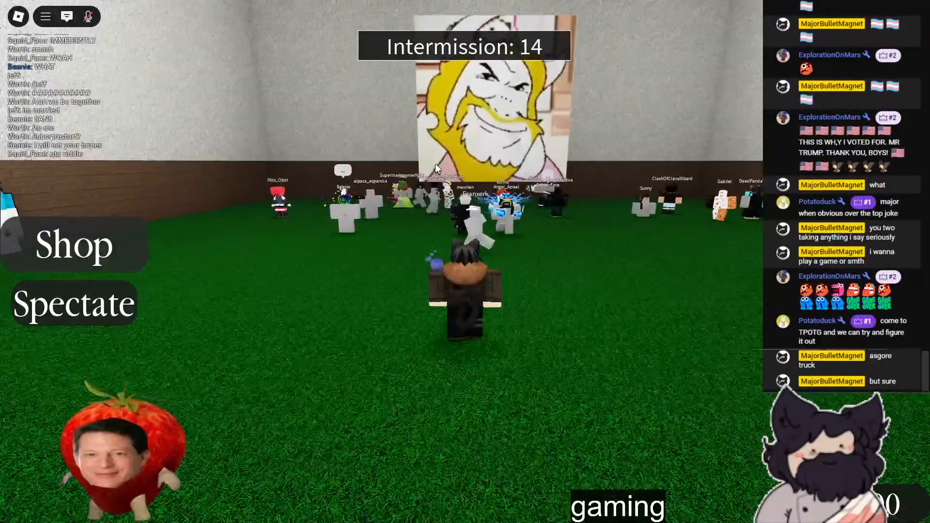
key("w")
key("w")
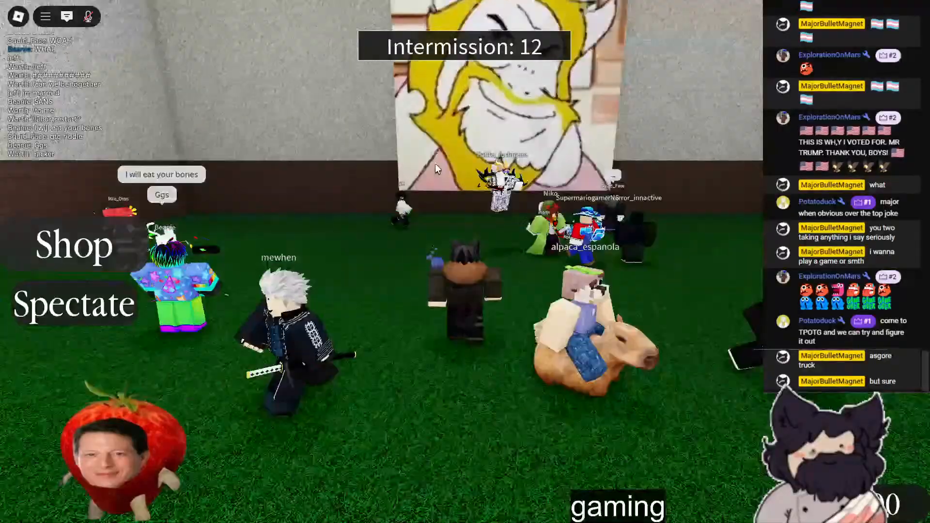
key("w")
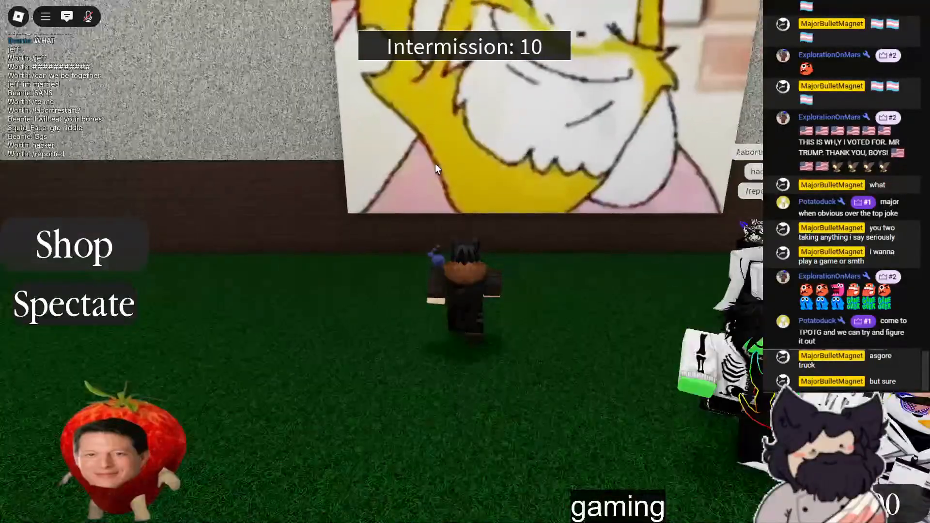
key("s")
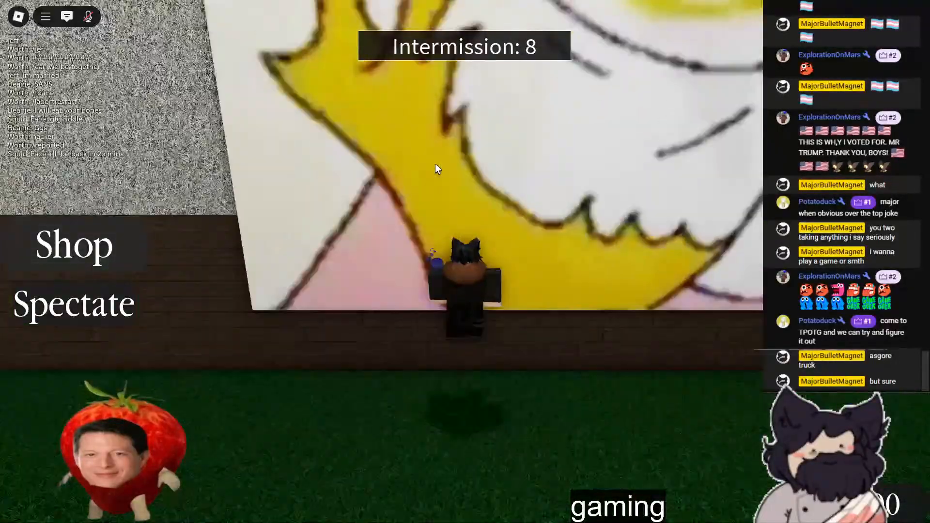
key("s")
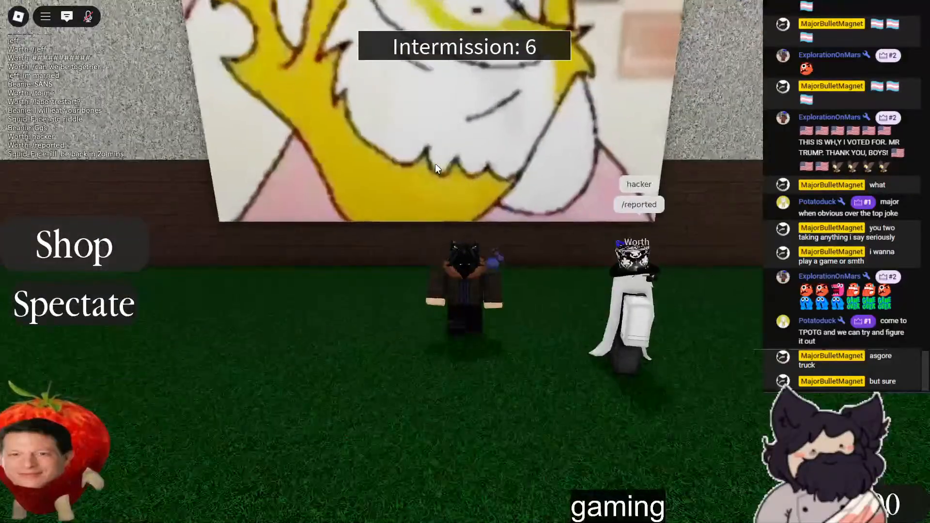
key("s")
key("space")
key("s")
key("space")
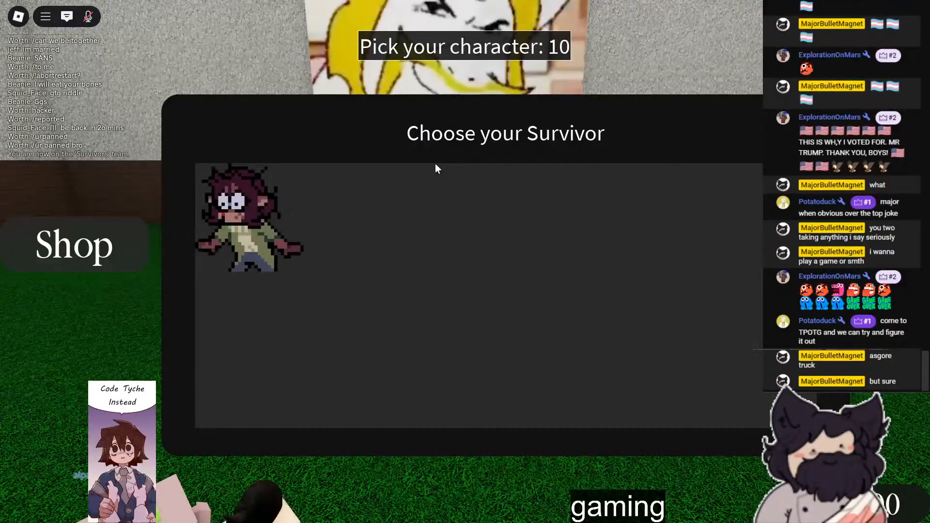
- Pick the available survivor character and run along the edge of the dark road, jumping and using Dash
left_click(282, 250)
mouse_move(565, 113)
right_mouse_down()
mouse_move(578, 106)
mouse_move(568, 130)
right_mouse_up()
key("w")
key("q")
key("space")
key("w")
key("space")
key("w")
key("q")
scroll(568, 129, "down", 3)
key("w")
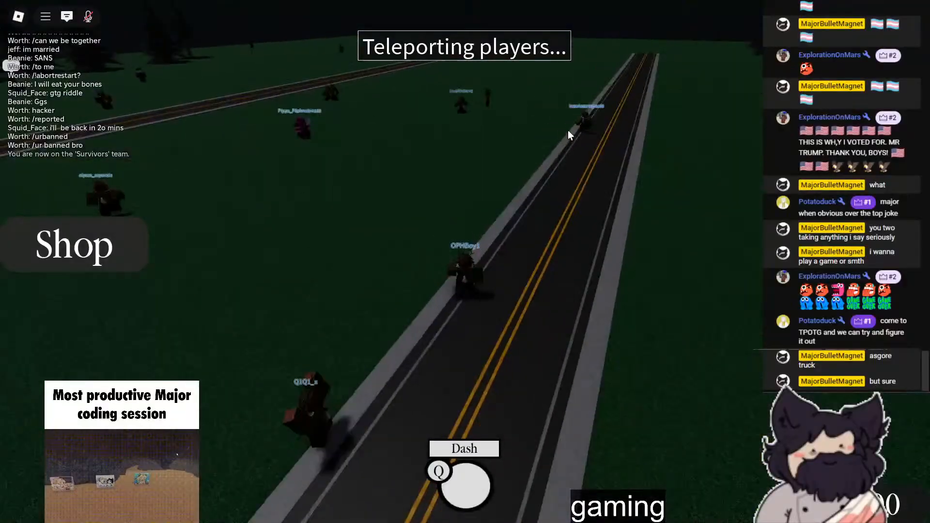
key("q")
- Keep the survivor running across the dark field beside the road and use Dash again
key("F11")
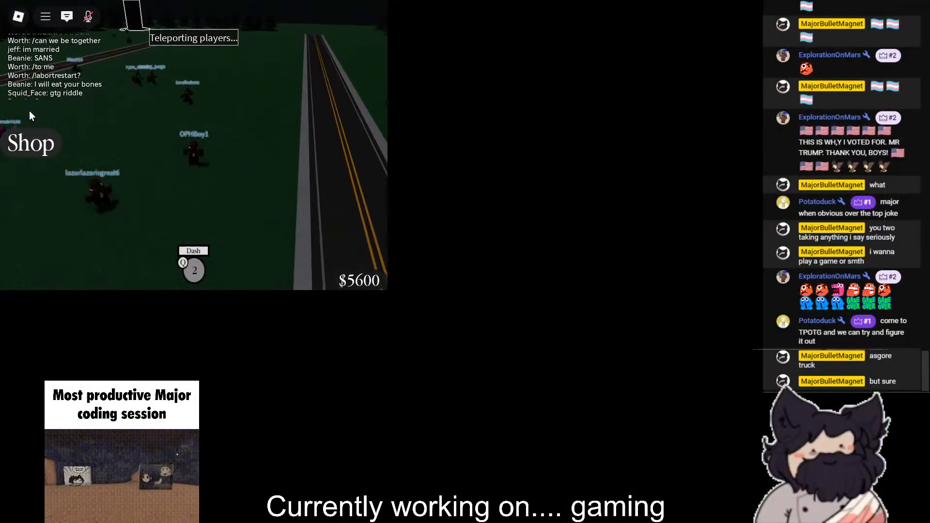
key("F11")
key("w")
right_click_drag(568, 130, 652, 136)
scroll(572, 130, "up", 3)
key("w")
key("q")
key("w")
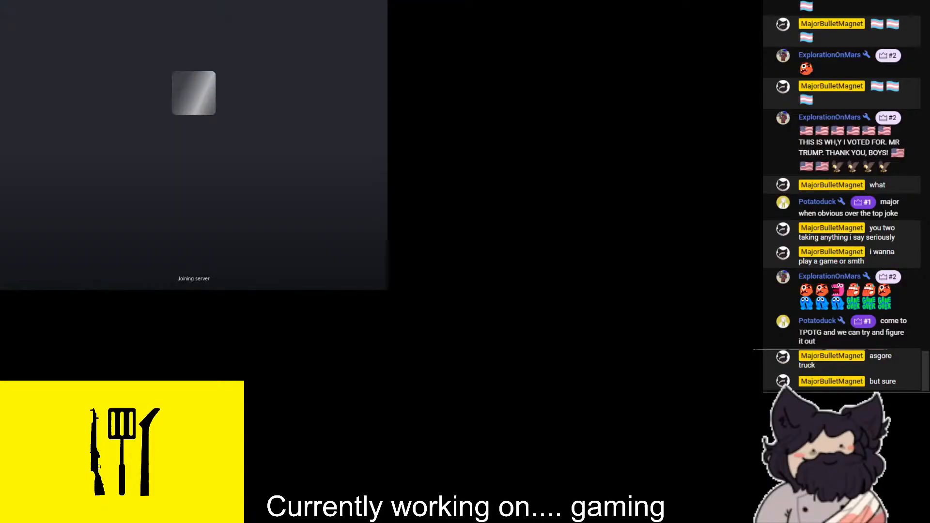
- Start playing Emergency Hamburg in full screen and walk from the bus stop into the car park
key("F11")
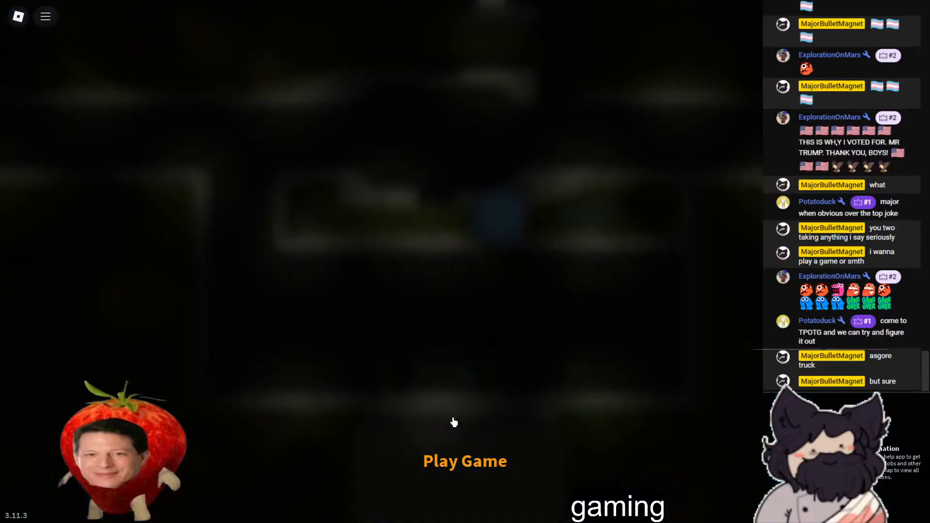
left_click(458, 465)
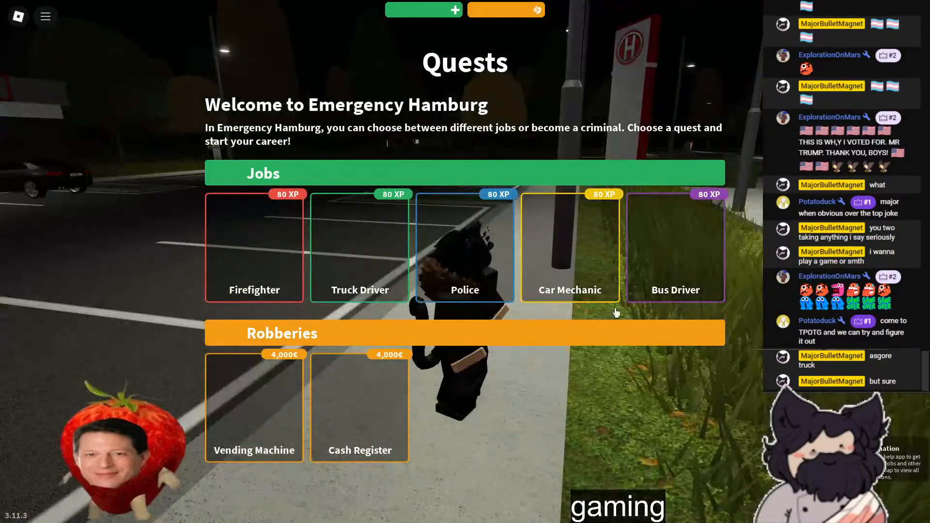
right_click_drag(616, 313, 427, 113)
key("w")
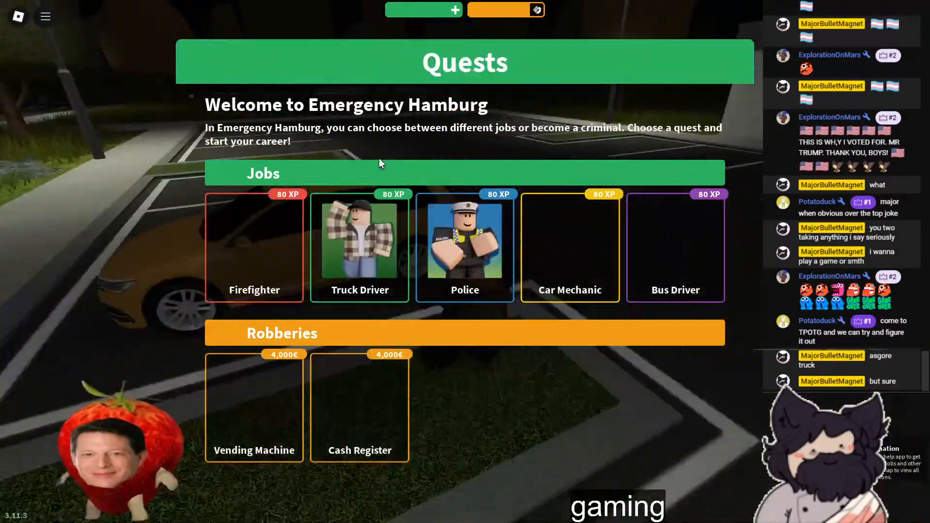
key("w")
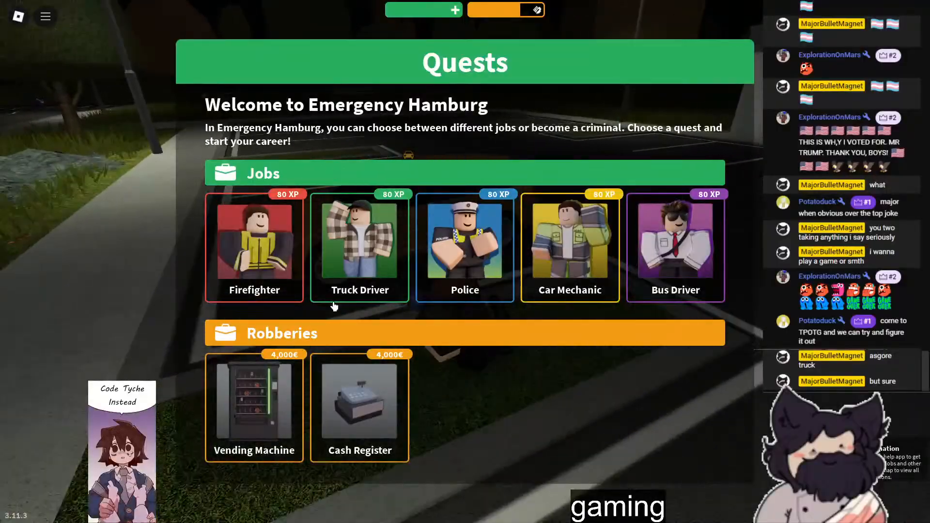
- Walk toward the vehicle dealership and choose the Vending Machine robbery quest
key("Escape")
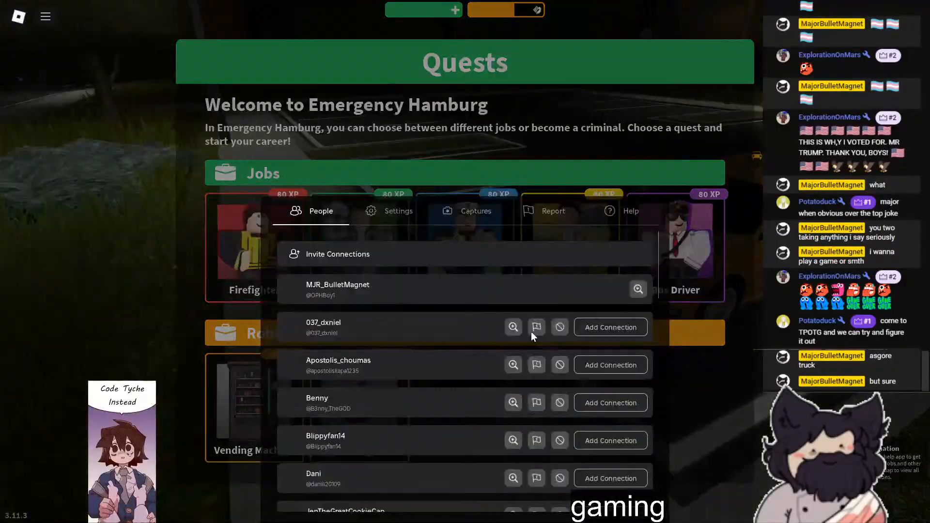
key("Escape")
key("w")
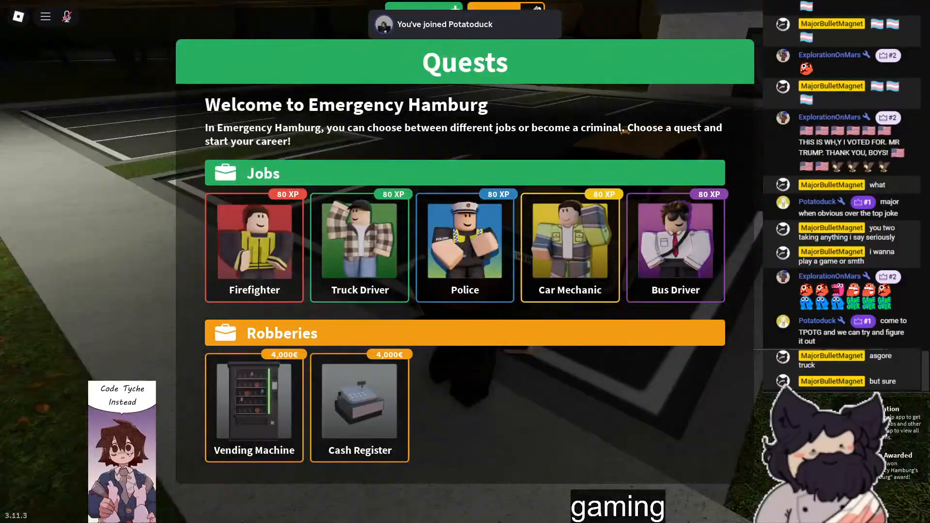
key("w")
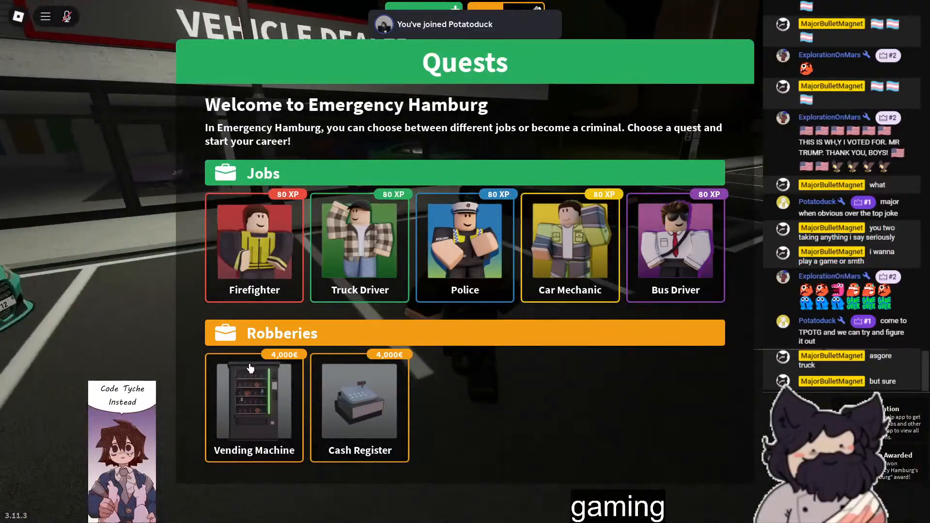
left_click(250, 375)
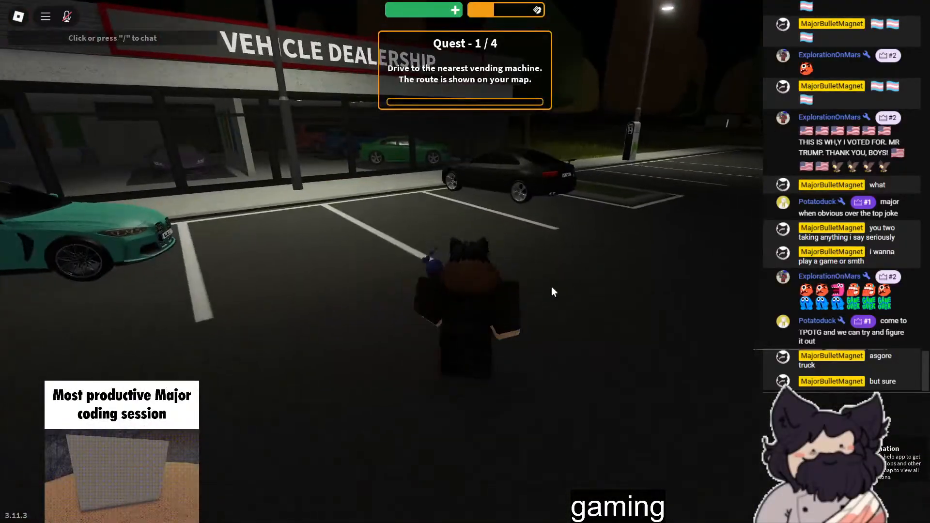
- Walk to the teal car parked outside the vehicle dealership and take out the phone
key("w")
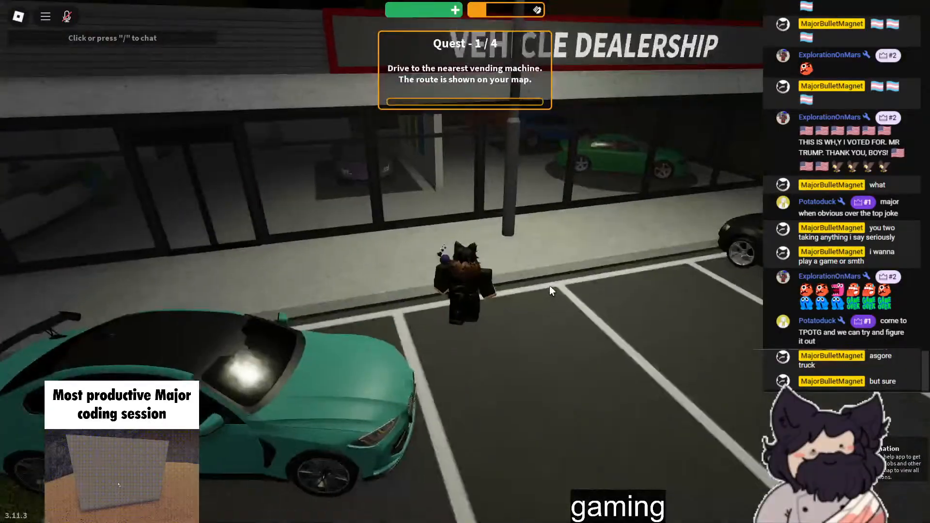
key("w")
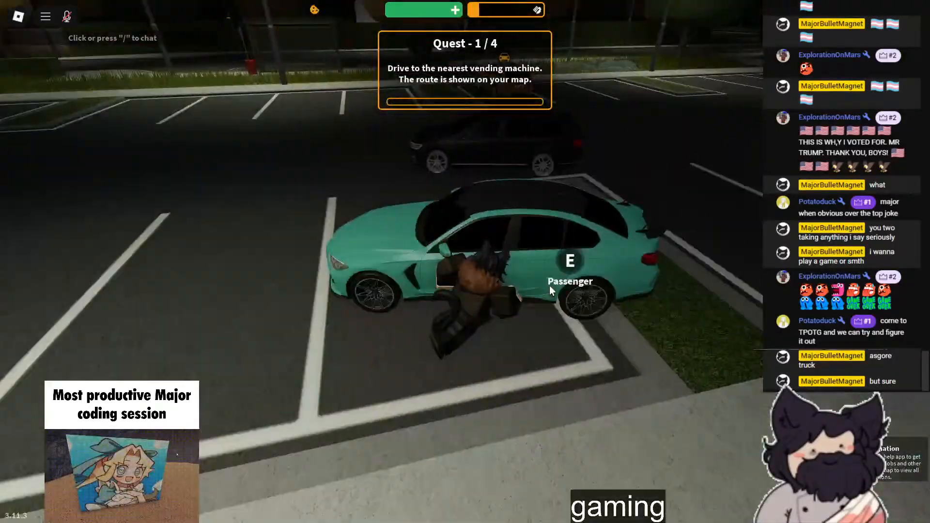
key("a")
key("q")
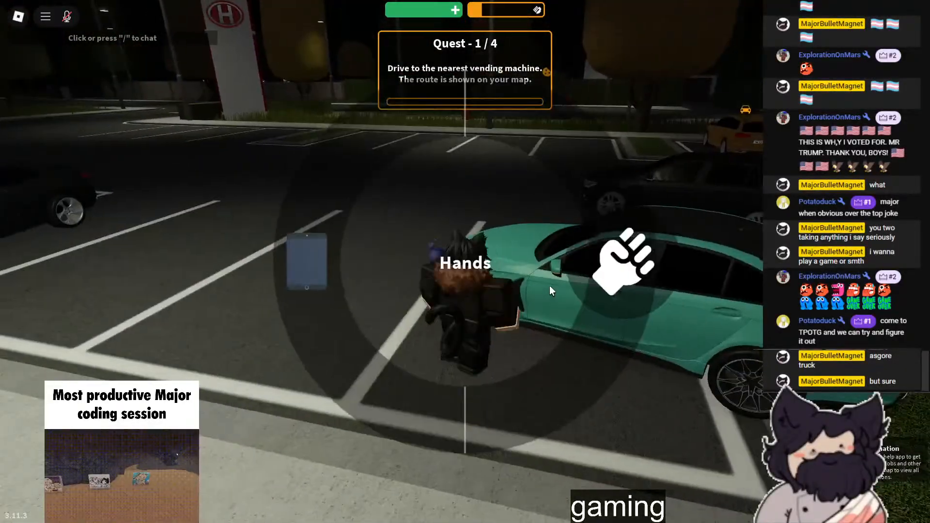
left_click(323, 262)
right_click_drag(354, 280, 291, 296)
- Walk around the dealership car park and open the phone's Vehicle app
key("w")
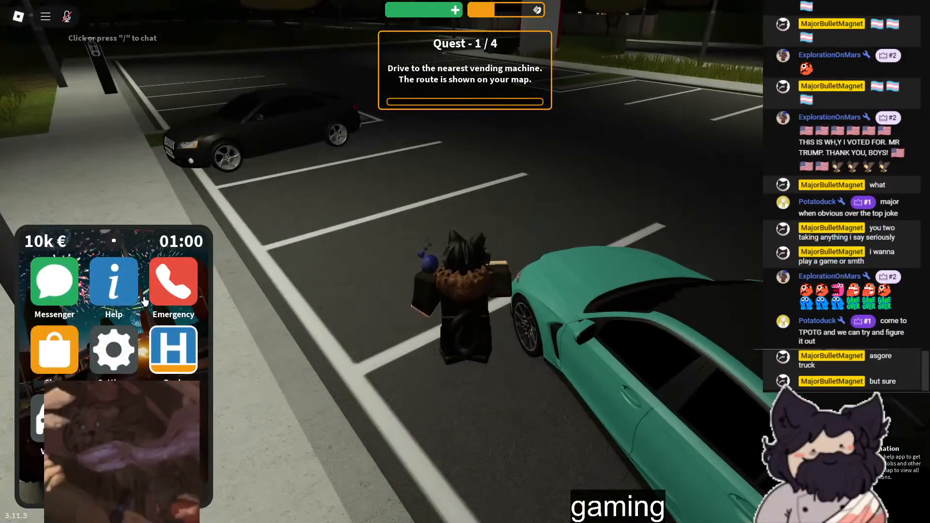
key("w")
right_click_drag(169, 245, 169, 245)
key("w")
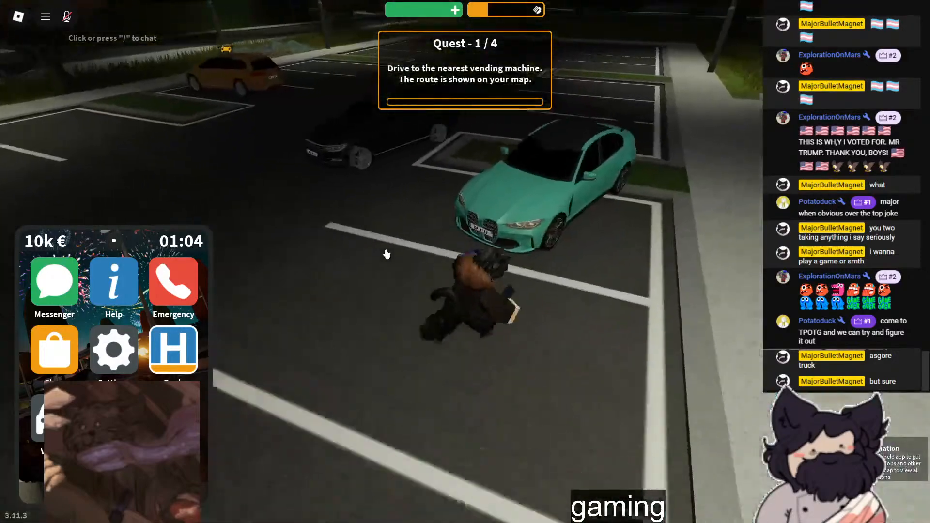
key("w")
right_click_drag(386, 254, 386, 254)
key("w")
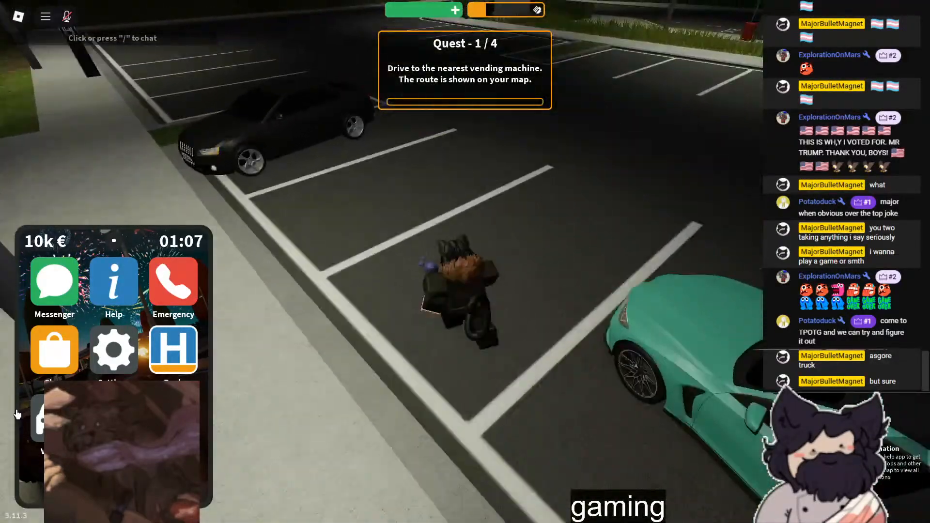
left_click(54, 418)
- Walk to the parked yellow car, get in as the driver and start its engine
key("w")
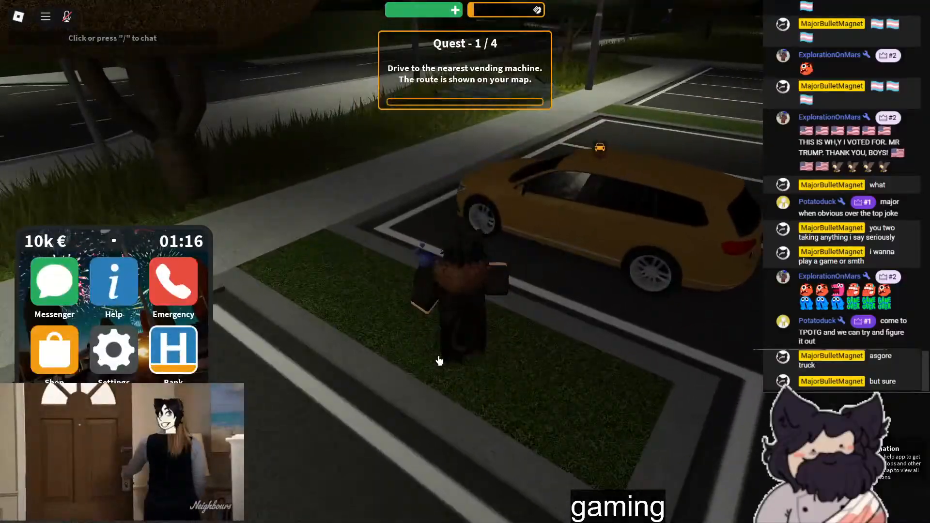
key("w")
key("w")
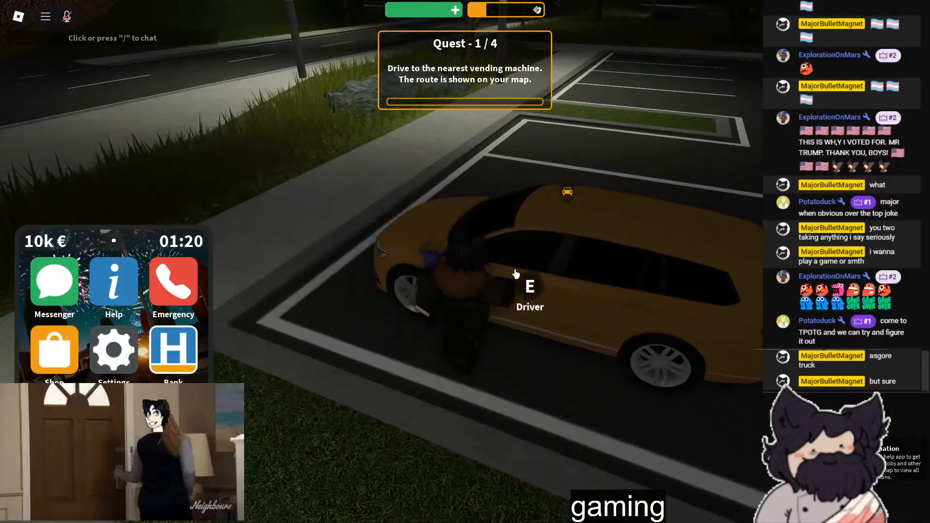
key("e")
key("n")
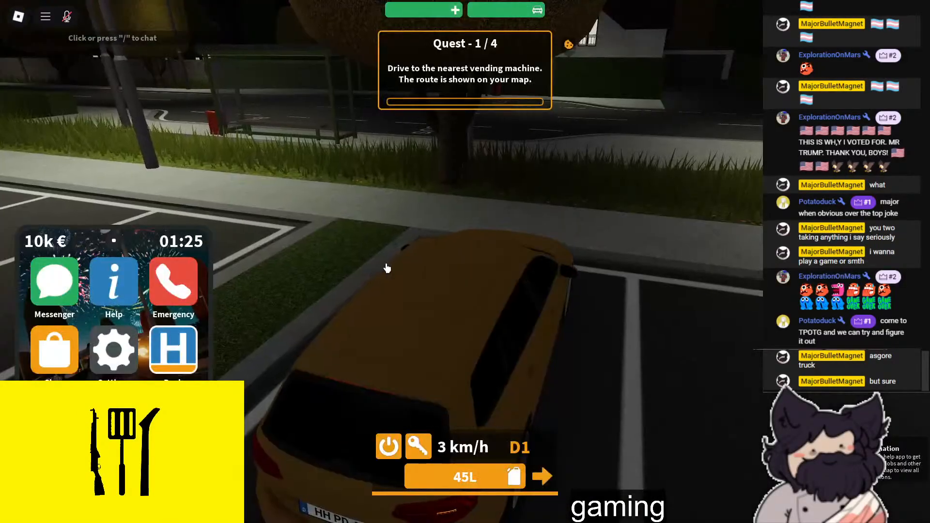
- Reverse the yellow car out of its parking bay and drive it across the dealership car park
right_click_drag(387, 268, 386, 273)
key("s")
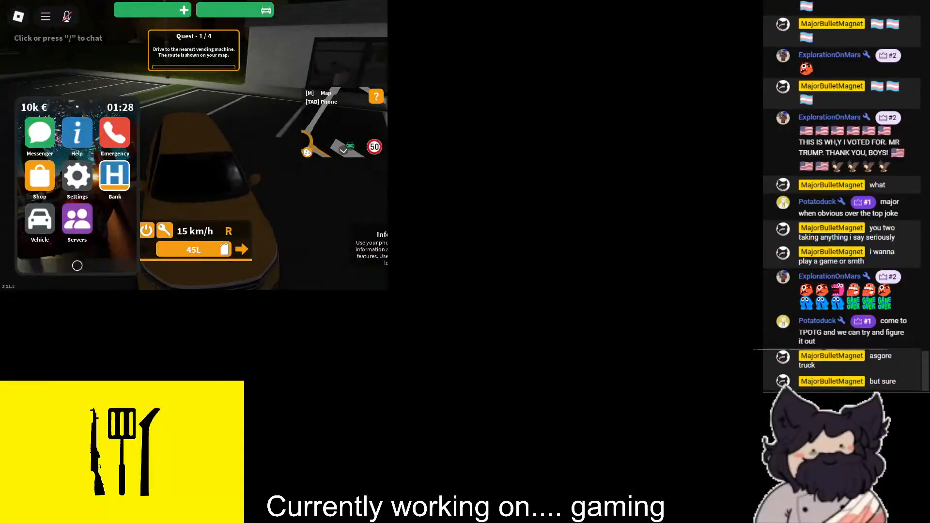
key("w")
right_click_drag(382, 271, 537, 277)
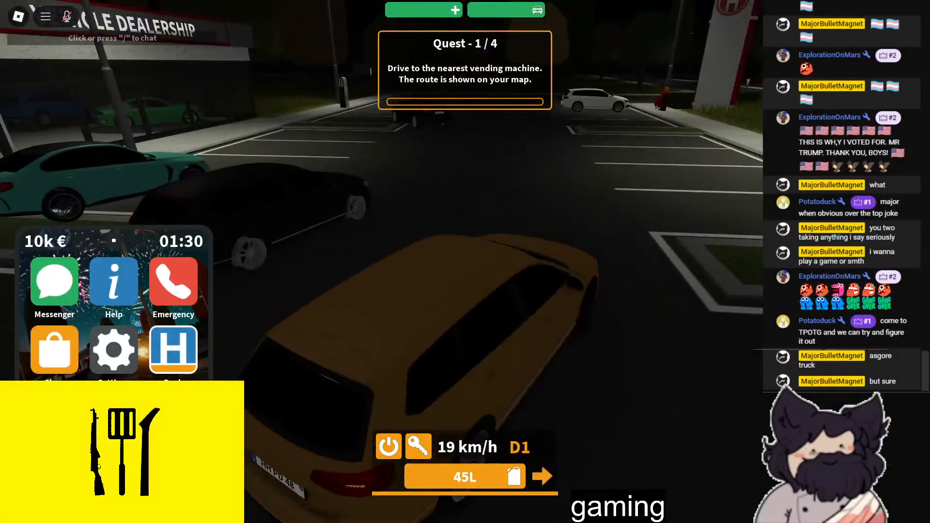
key("w")
key("a")
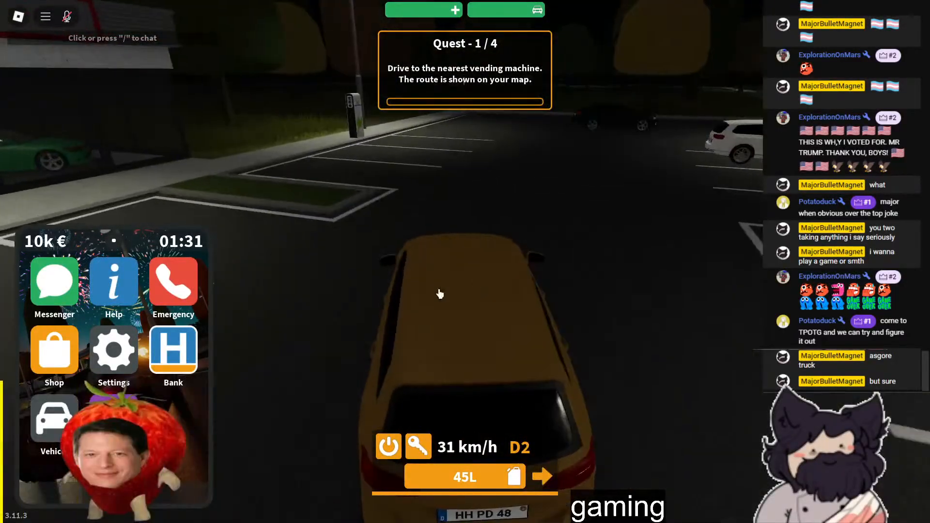
key("d")
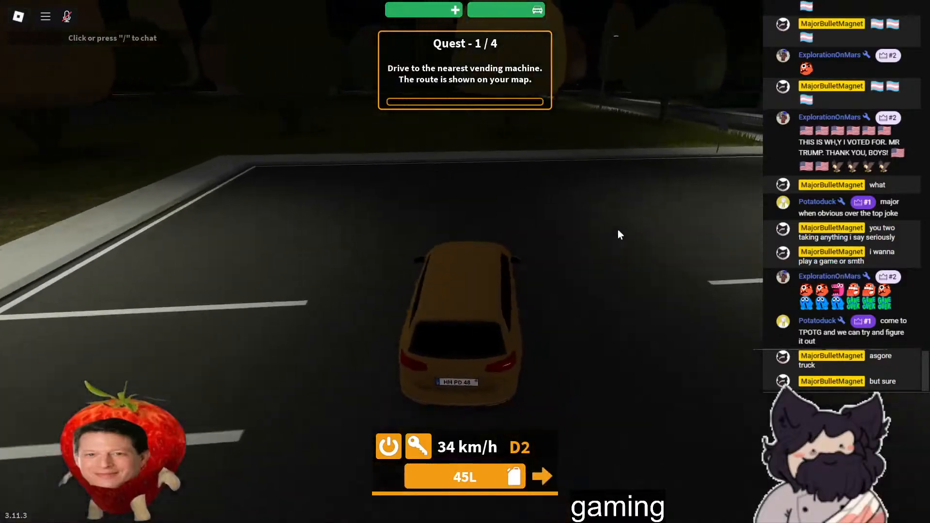
- Drive the yellow car out of the dealership car park and along the road past the bus stops
key("w")
key("d")
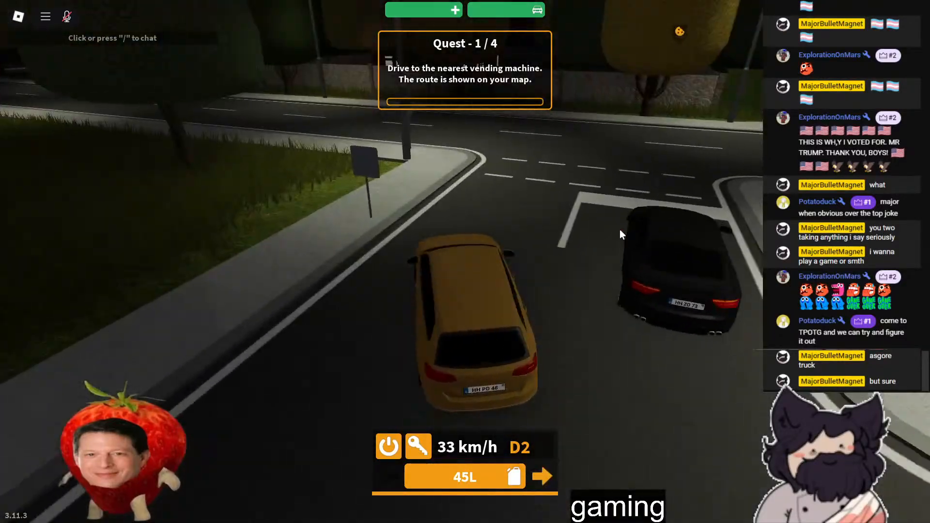
key("w")
key("a")
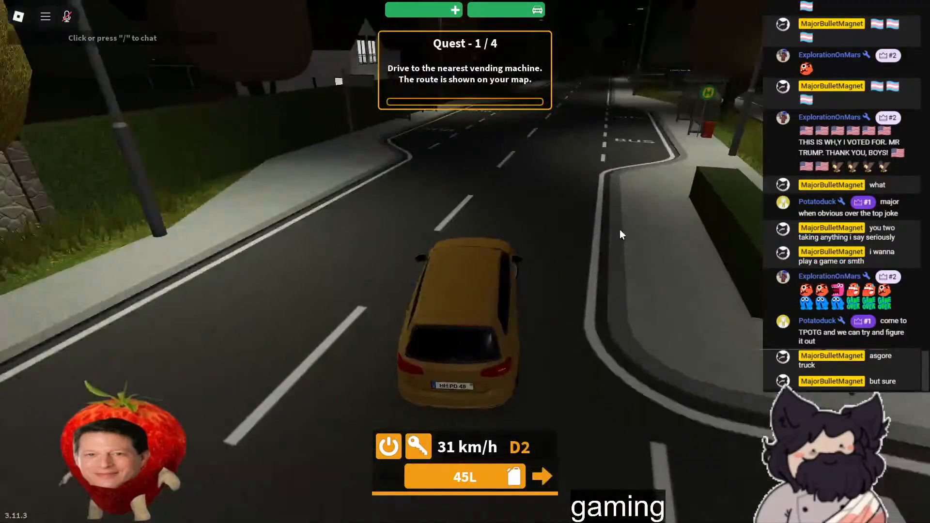
key("w")
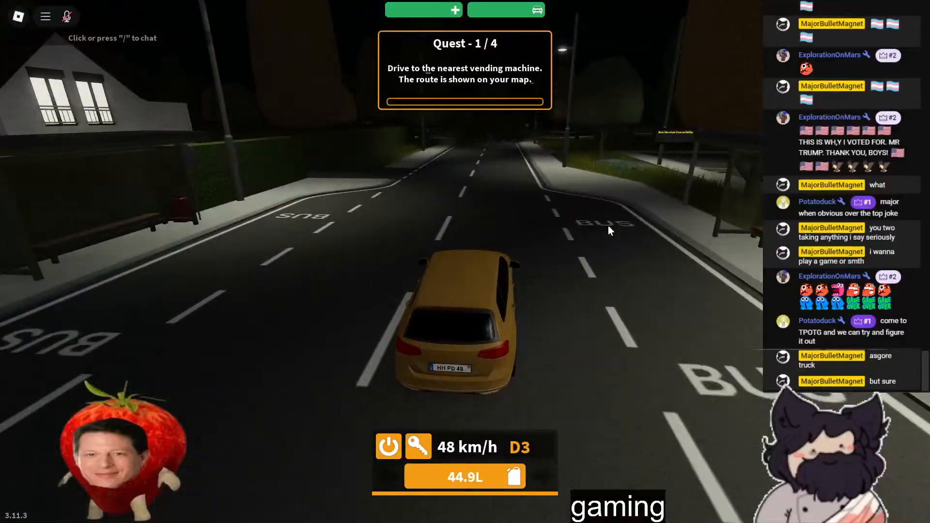
- Follow the road to the roundabout and drive through it onto the straight road beside the stone fence
key("w")
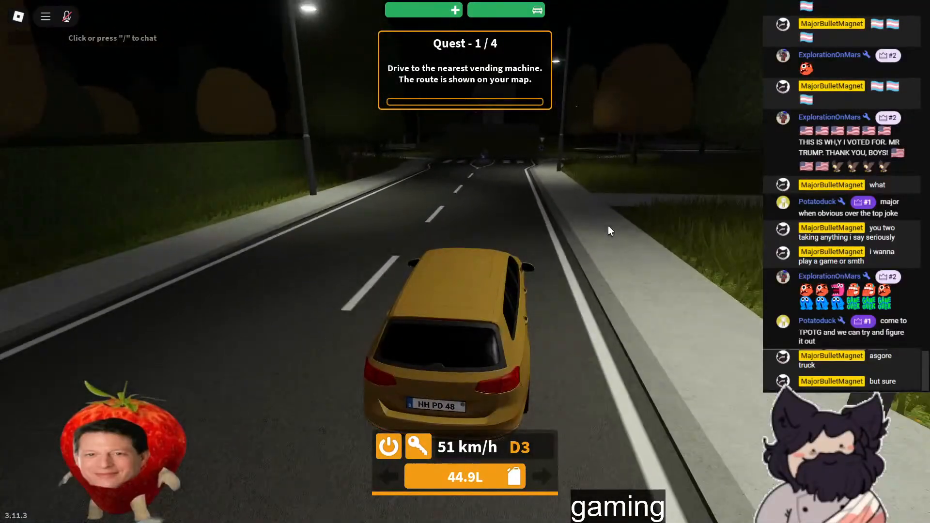
key("w")
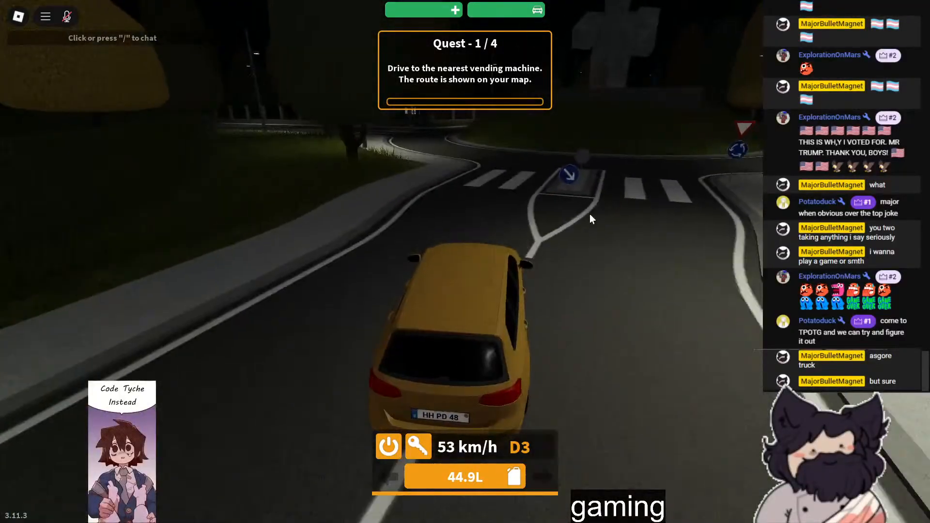
key("w")
key("a")
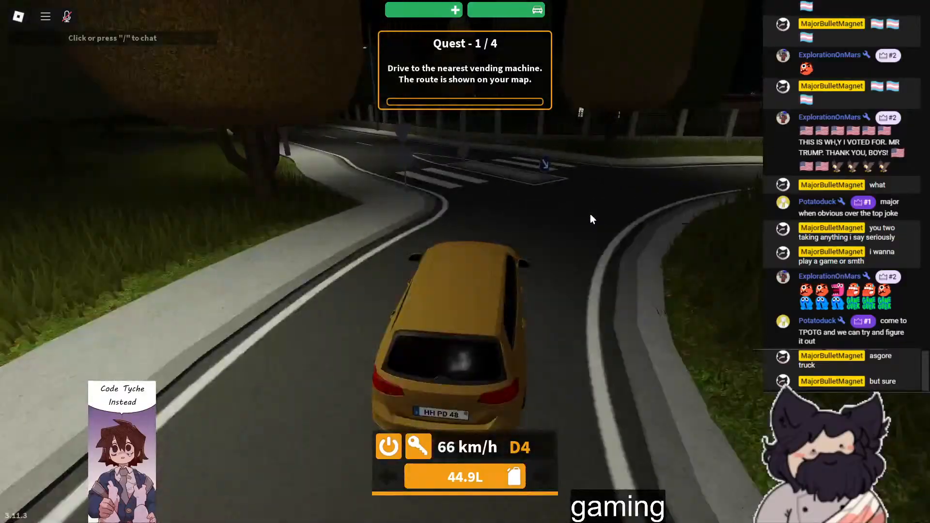
key("w")
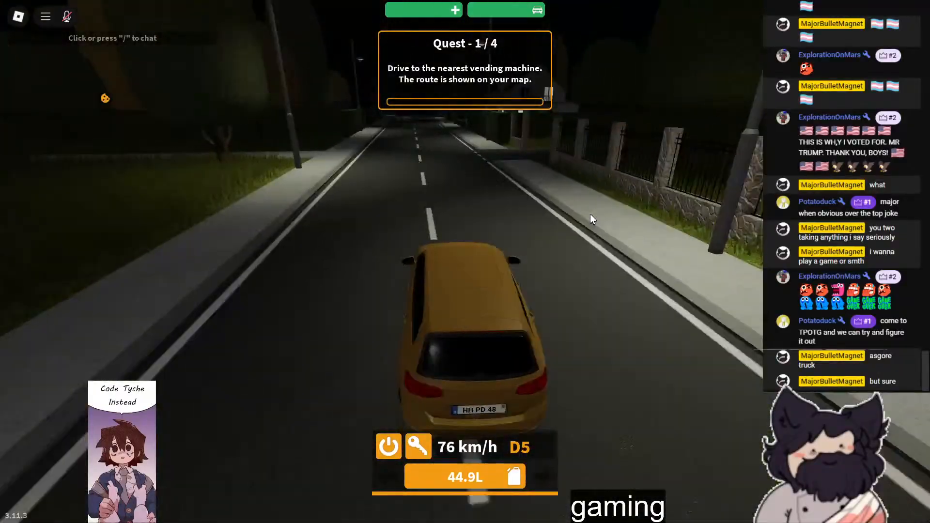
- Drive past the oncoming light blue car and brake to a stop before the junction
key("d")
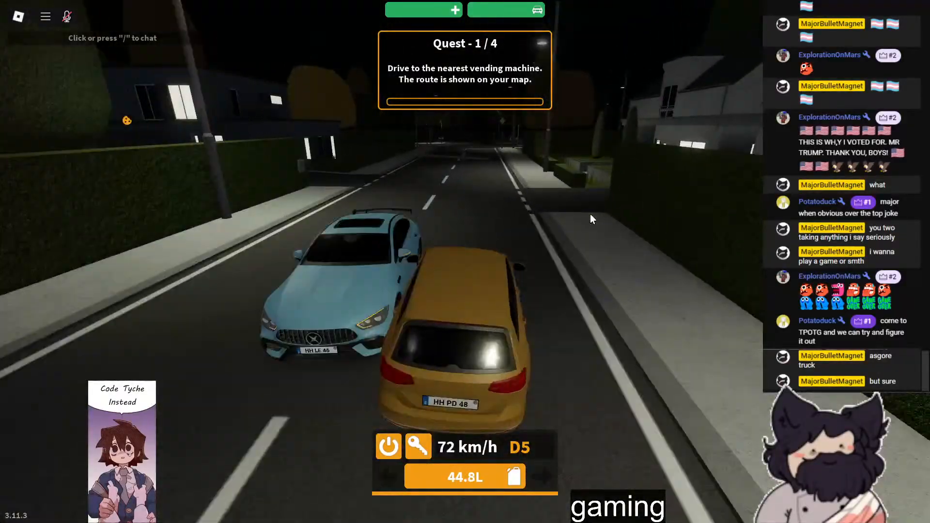
key("a")
key("s")
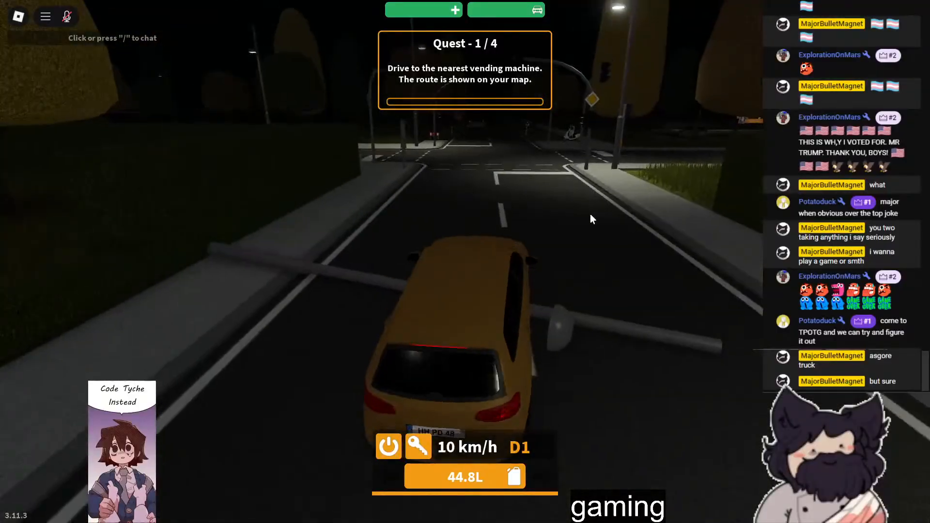
key("s")
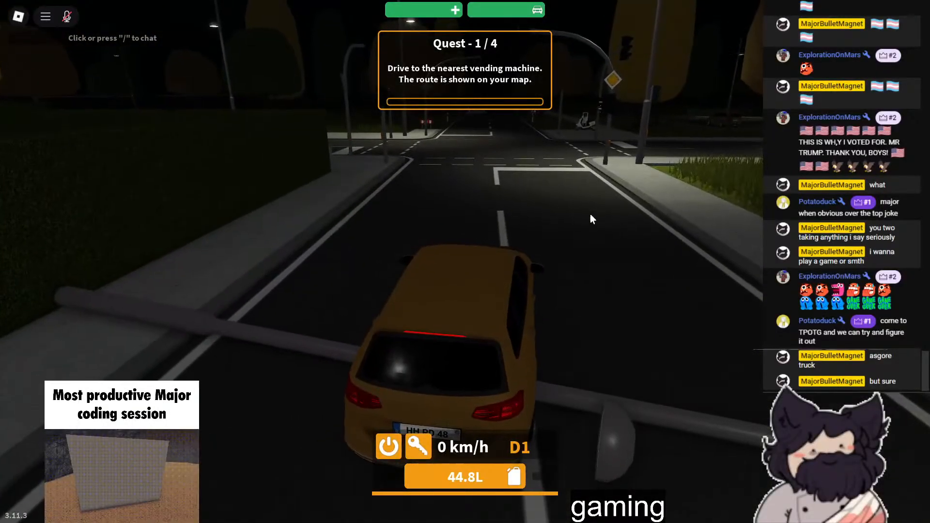
- Inspect the car stopped over the fallen lamp post, get out and run towards the junction
right_click_drag(590, 215, 590, 215)
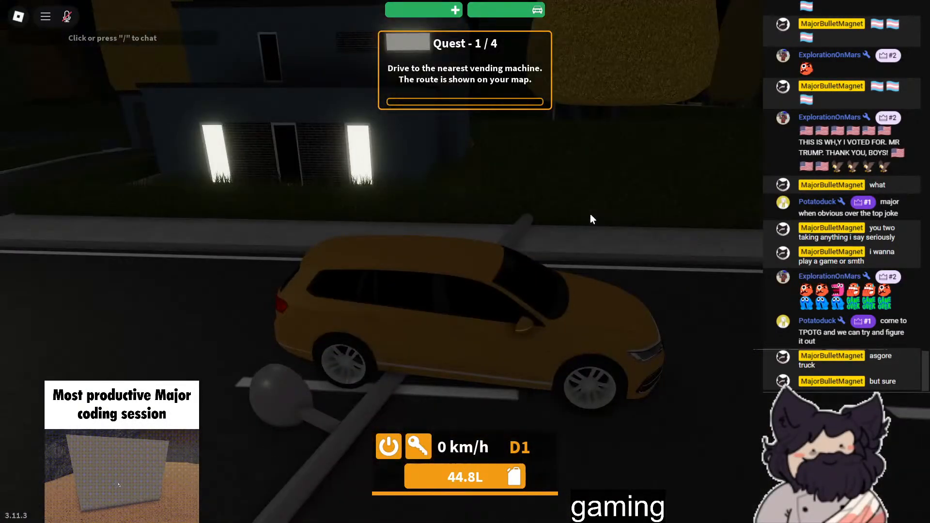
right_click_drag(527, 327, 537, 237)
key("space")
key("e")
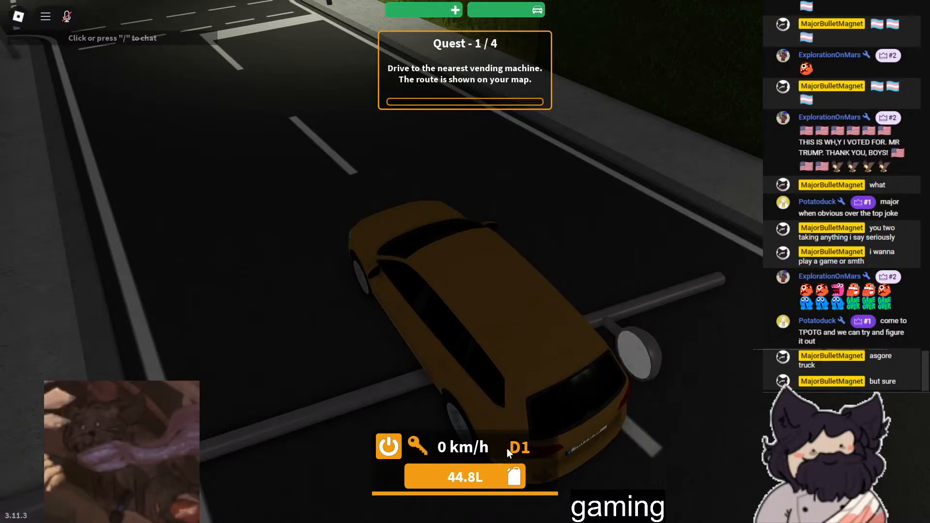
right_click_drag(528, 431, 552, 500)
right_click_drag(570, 426, 582, 361)
key("space")
key("w")
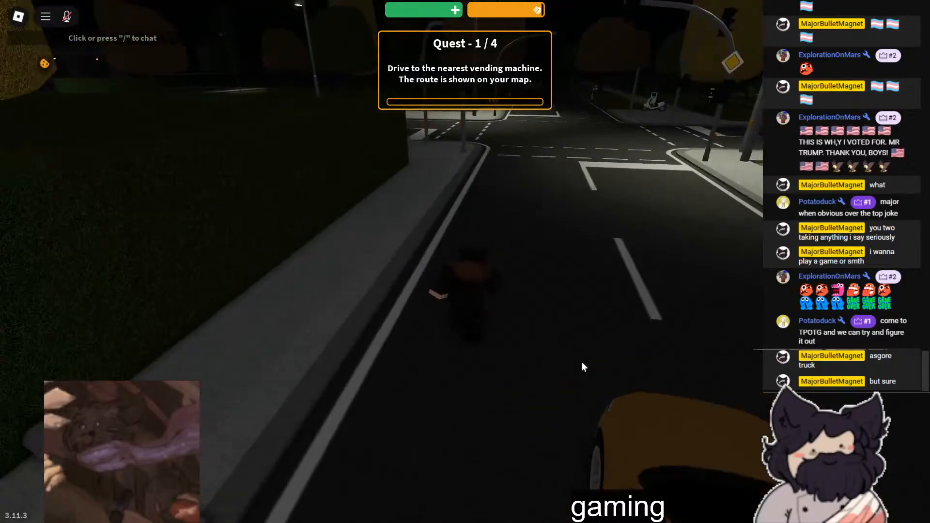
- Run across the junction and down the road on foot, checking the Vending Machine's location on the map
key("F11")
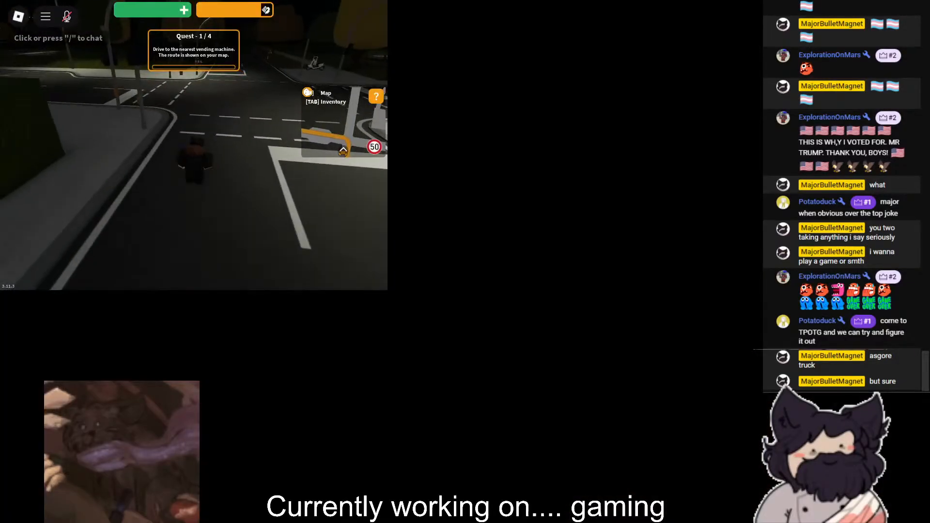
key("F11")
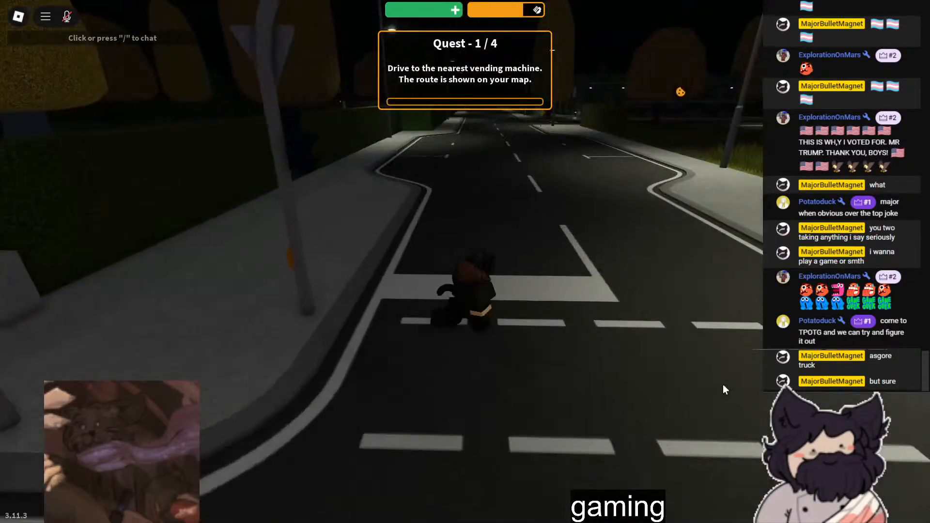
key("space")
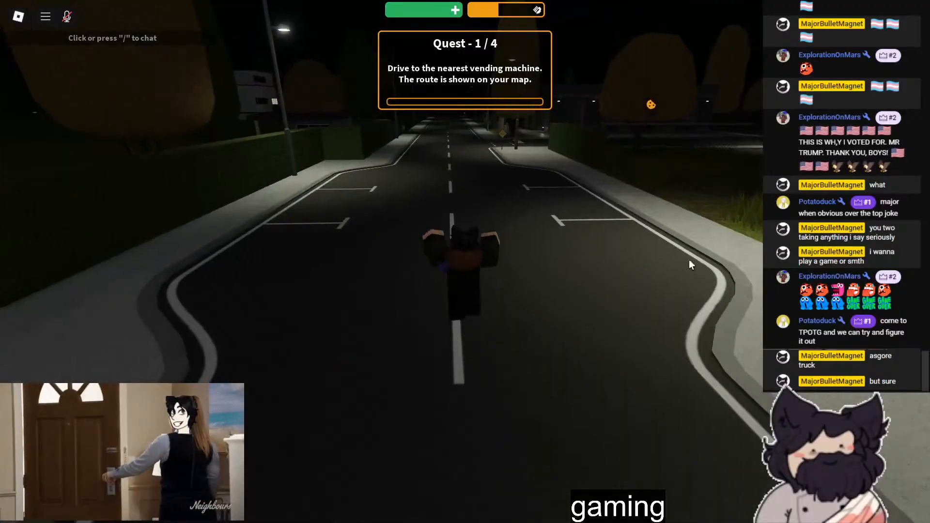
key("m")
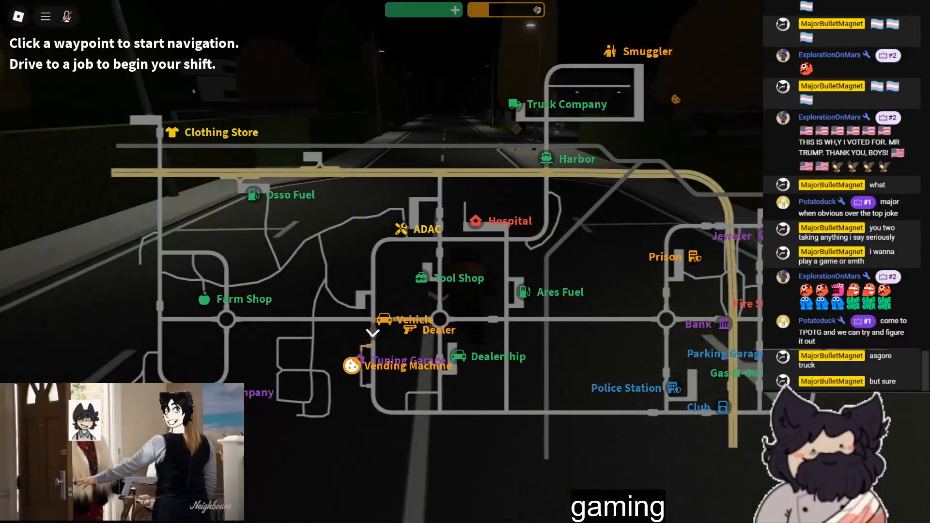
key("m")
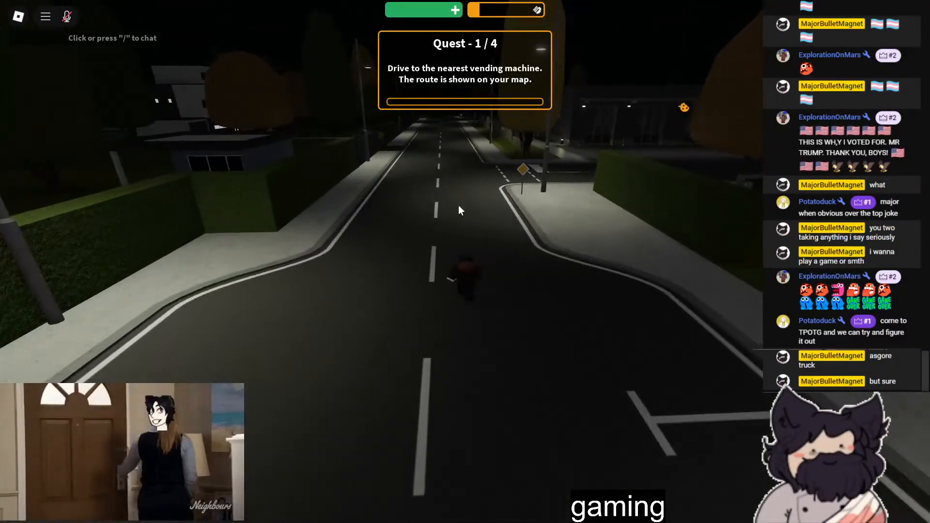
key("w")
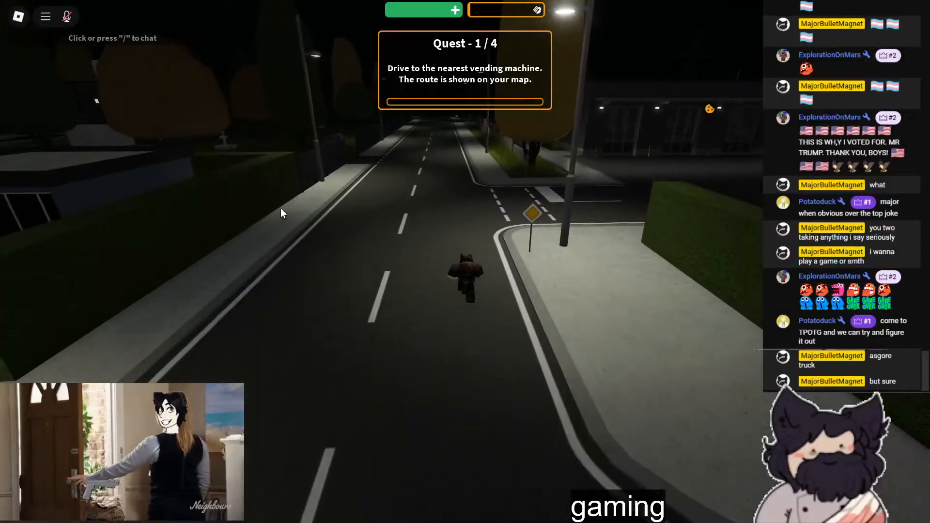
key("d")
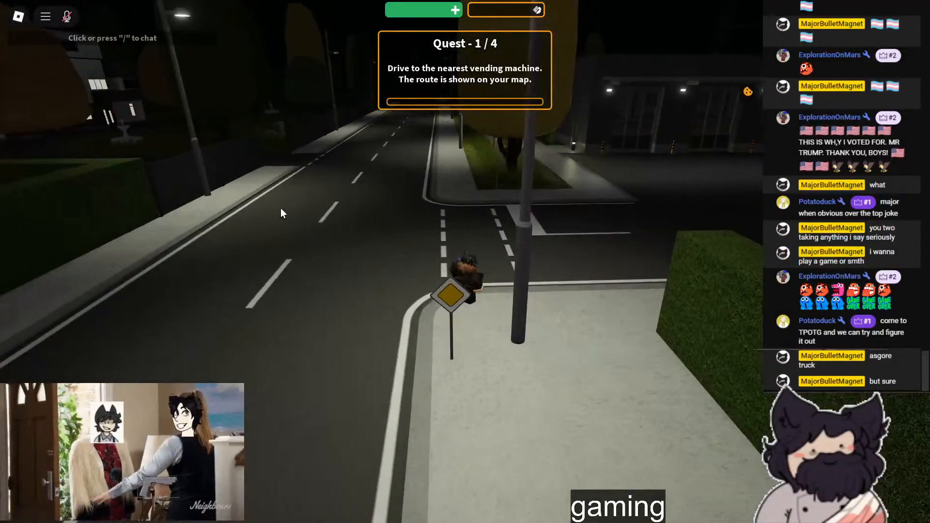
- Turn off at the side entrance and run into the car park of the dark building
key("d")
right_click_drag(284, 220, 399, 230)
key("w")
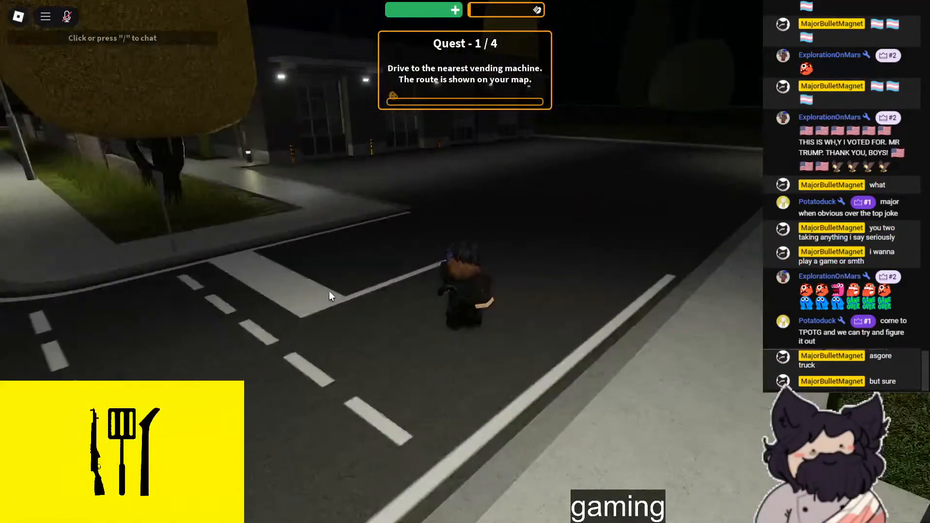
scroll(235, 312, "down", 3)
right_click_drag(234, 311, 234, 314)
key("d")
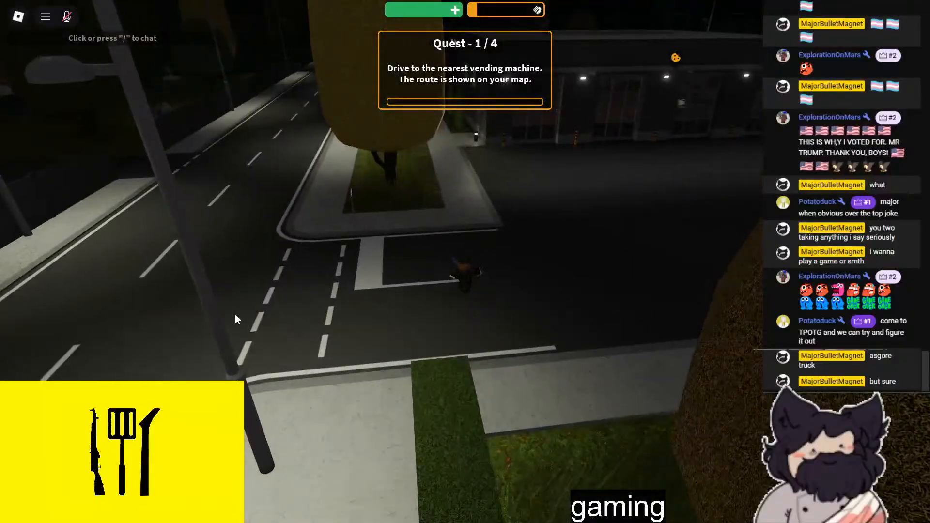
key("d")
key("w")
right_click_drag(73, 313, 328, 309)
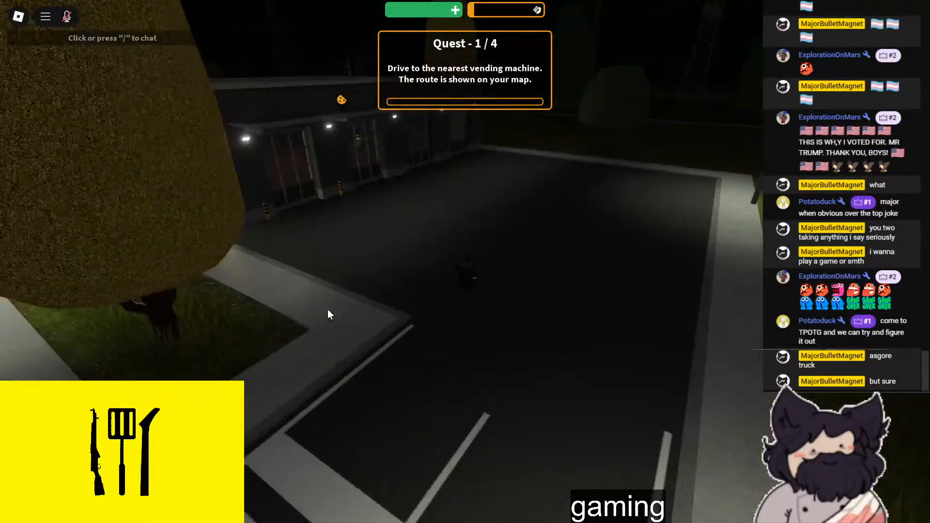
key("w")
- Take out the phone, open its Vehicle app and unlock the Wolfsburg Handel
key("q")
left_click(287, 277)
left_click(114, 413)
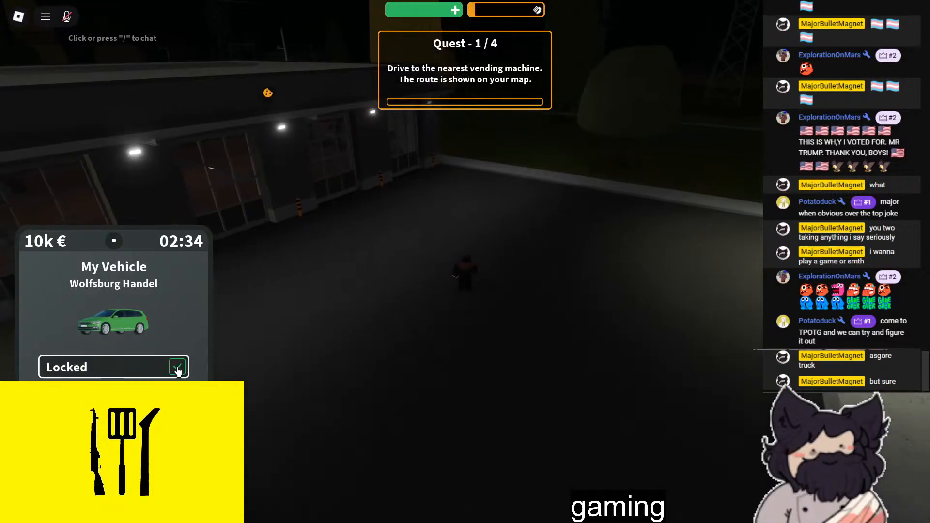
- Run across the car park and around the building's corner towards the vending machine marker
key("w")
right_click_drag(479, 301, 479, 301)
scroll(479, 302, "up", 3)
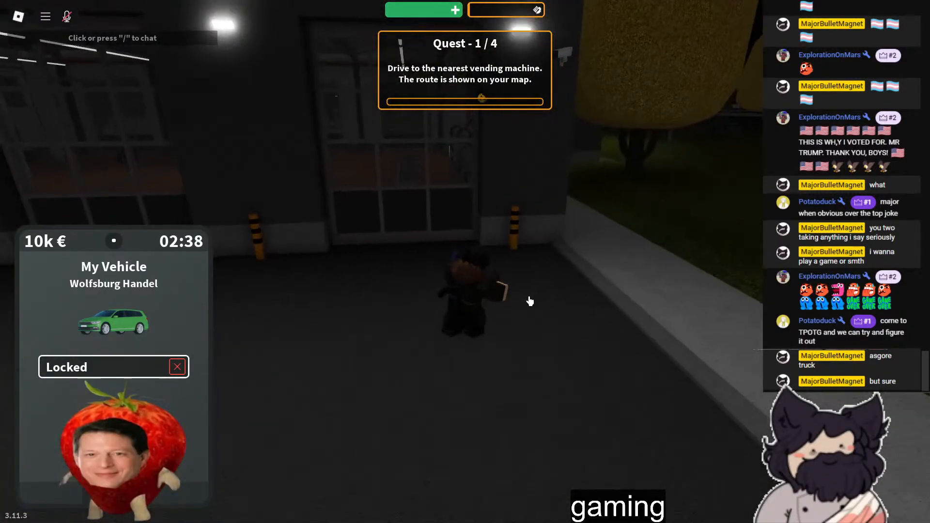
key("w")
key("d")
scroll(530, 301, "up", 2)
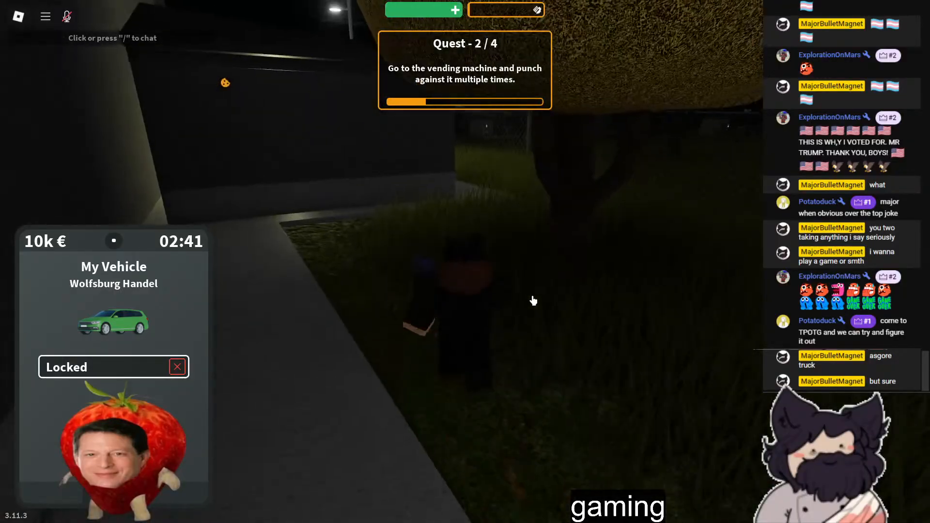
key("w")
- Put the phone away while walking along the path behind the building
key("q")
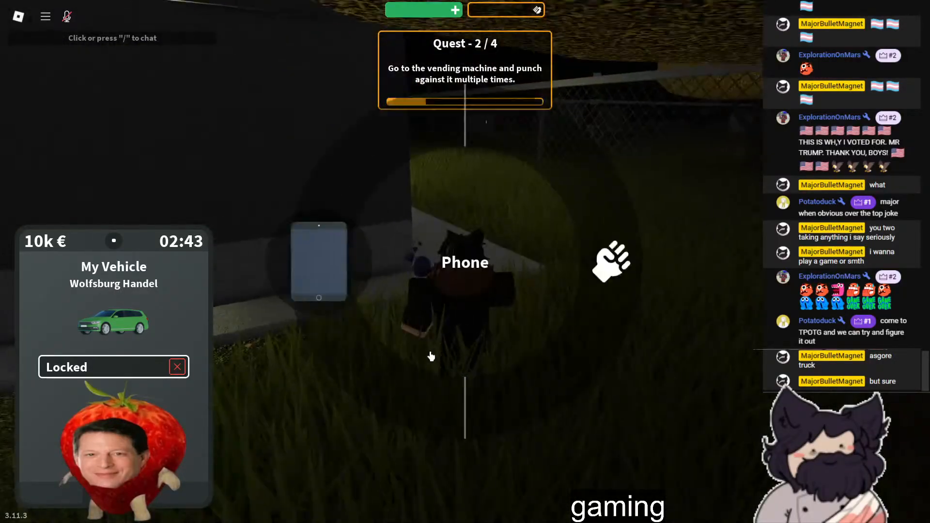
left_click(320, 267)
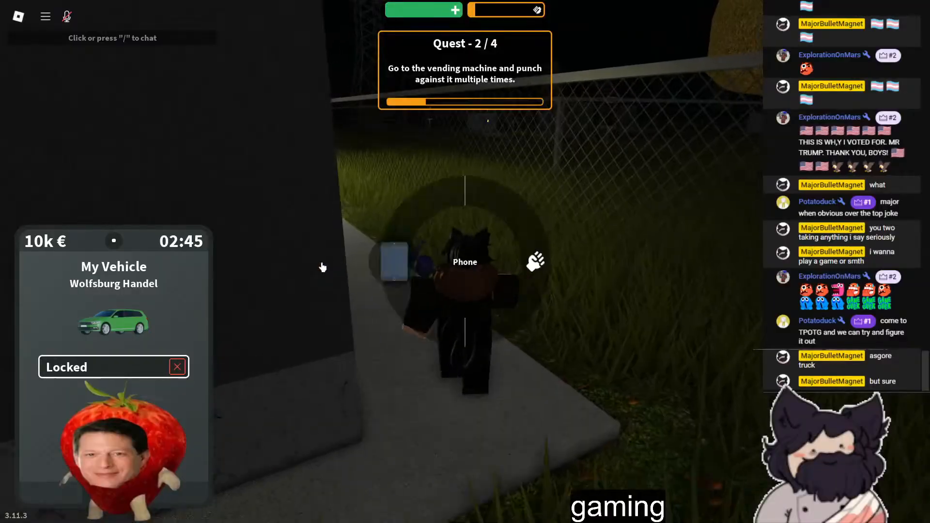
key("w")
key("q")
left_click(610, 251)
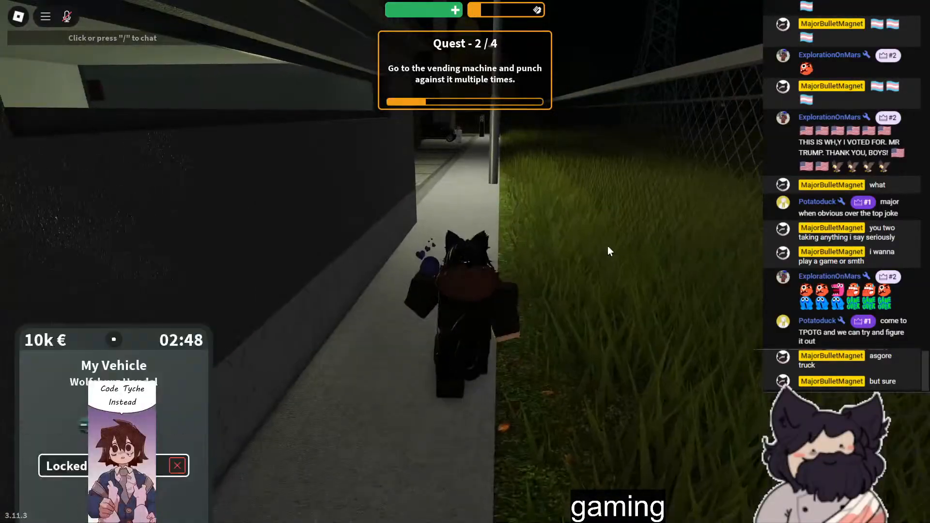
- Follow the path behind the building and walk up to the front of the vending machine
key("w")
right_click_drag(486, 292, 530, 257)
key("w")
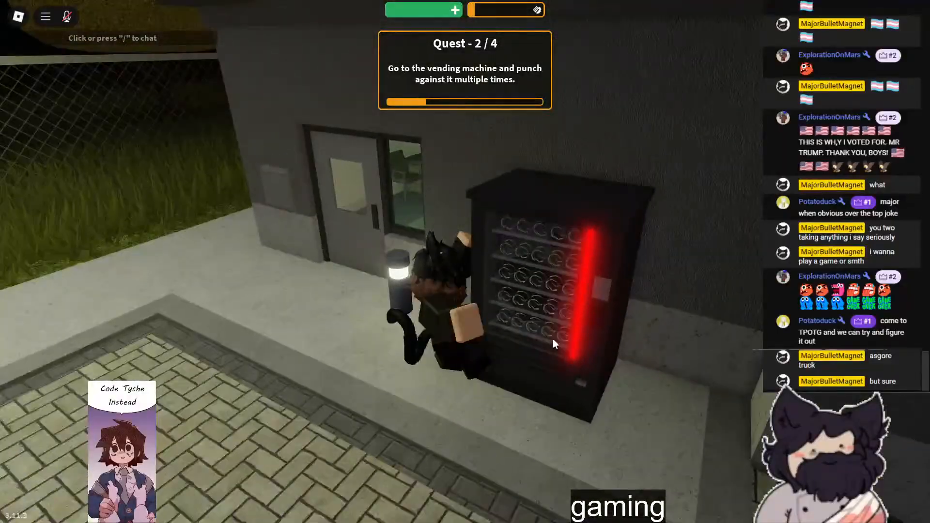
key("w")
- Equip the bare hands and try to punch the front of the vending machine
key("q")
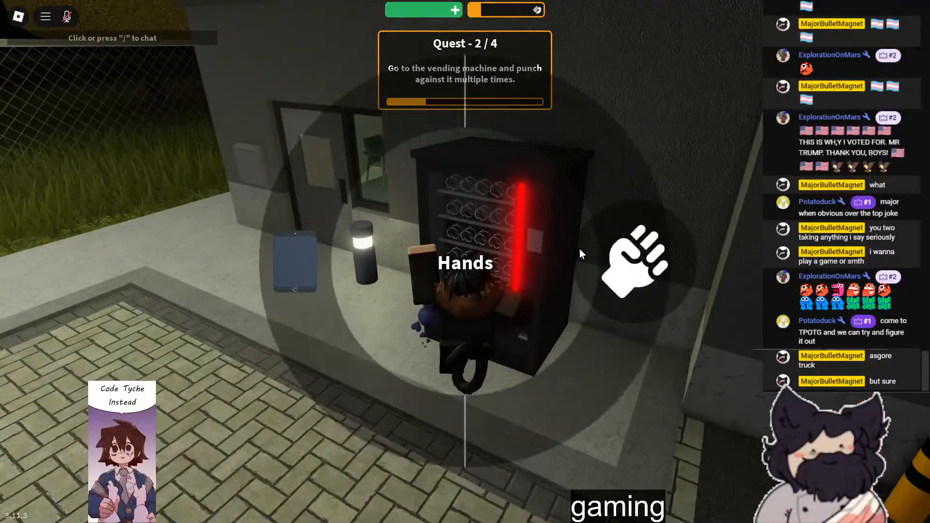
left_click(603, 255)
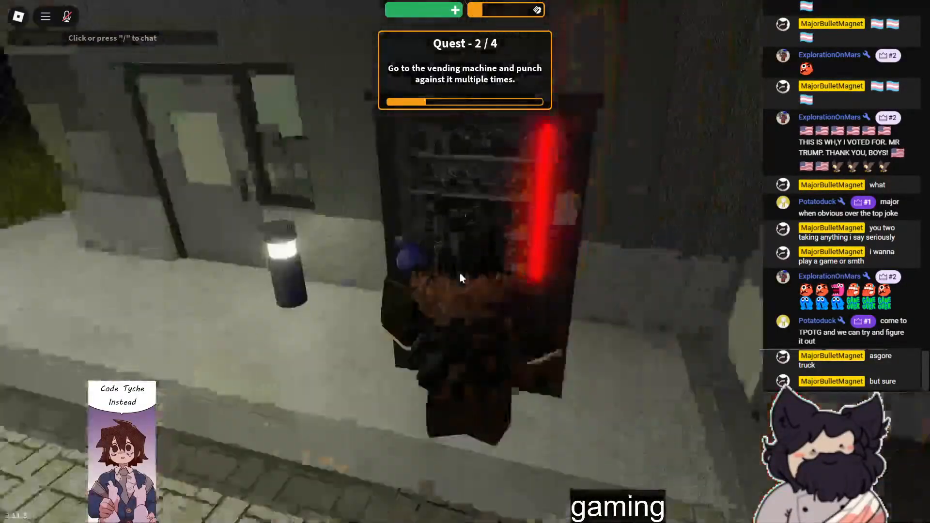
right_click_drag(460, 272, 461, 272)
left_click(460, 273)
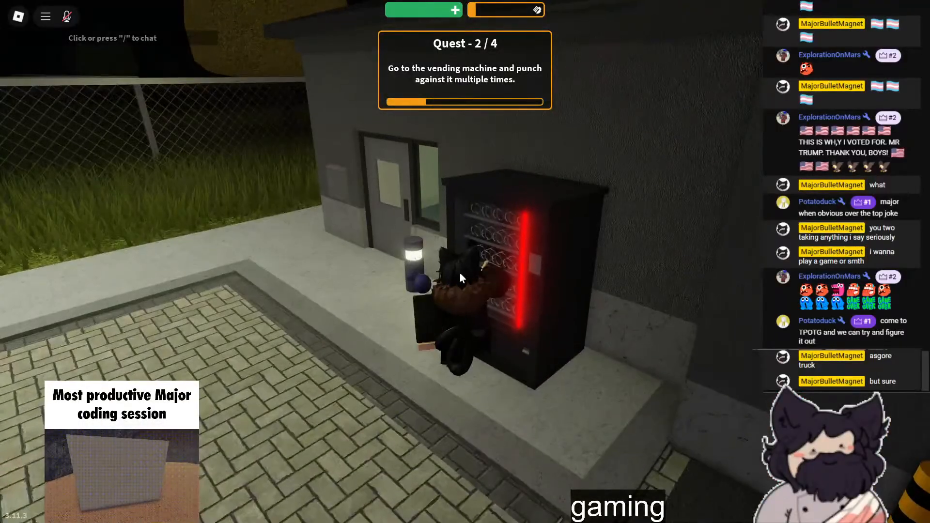
right_click_drag(519, 265, 519, 265)
- Toggle full screen off and back on, and examine the vending machine's front from close up and farther away
key("F11")
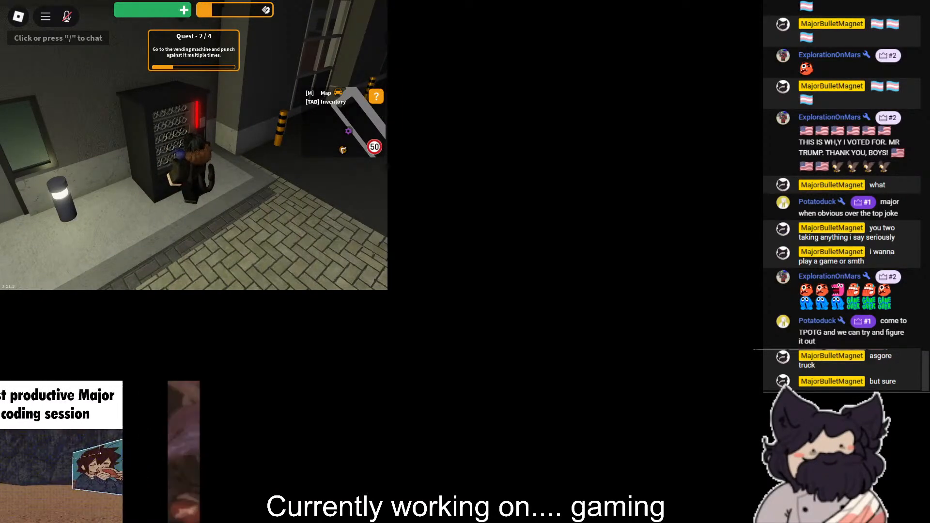
key("F11")
right_click_drag(611, 252, 611, 252)
scroll(612, 252, "up", 5)
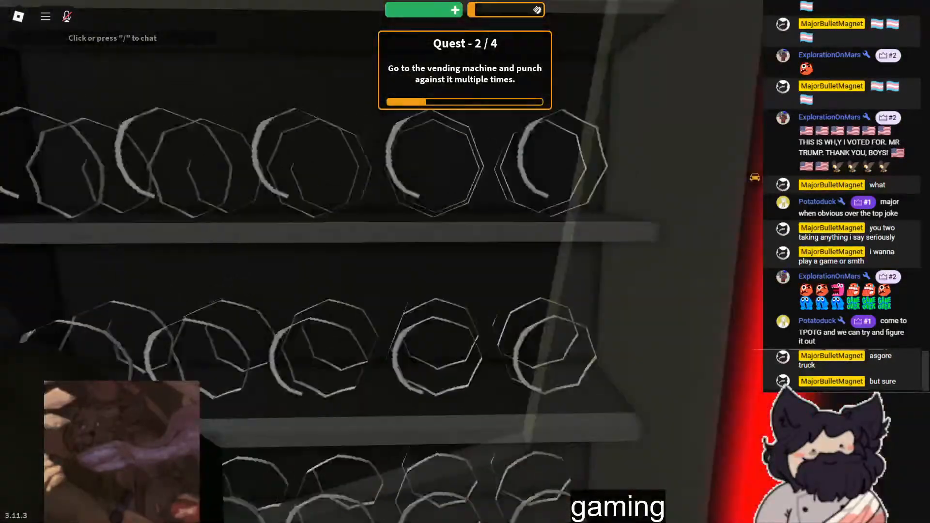
scroll(466, 261, "down", 5)
scroll(466, 262, "up", 5)
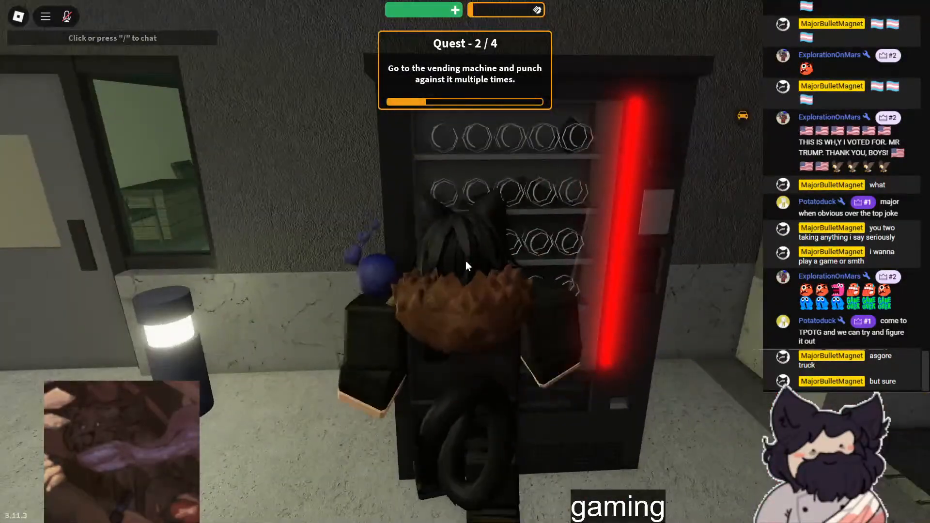
scroll(466, 262, "up", 3)
scroll(461, 263, "down", 8)
- Walk away from the vending machine onto the adjoining parking area and check the city map
key("w")
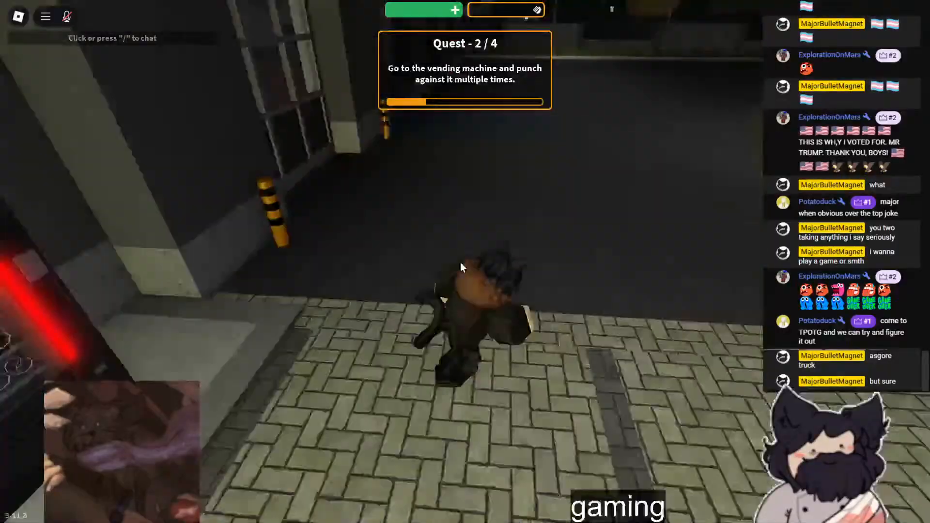
scroll(461, 262, "down", 2)
key("w")
right_click_drag(460, 263, 437, 257)
scroll(460, 262, "up", 5)
scroll(437, 257, "down", 4)
key("q")
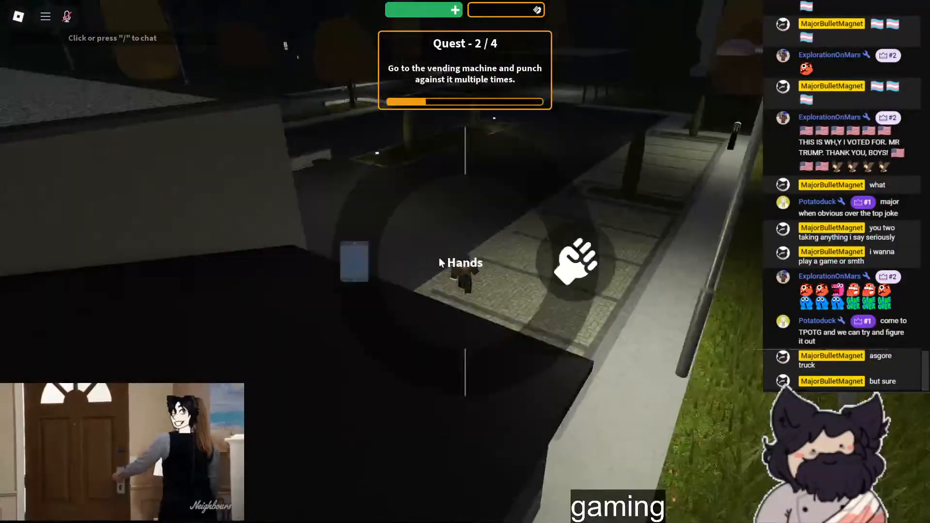
key("m")
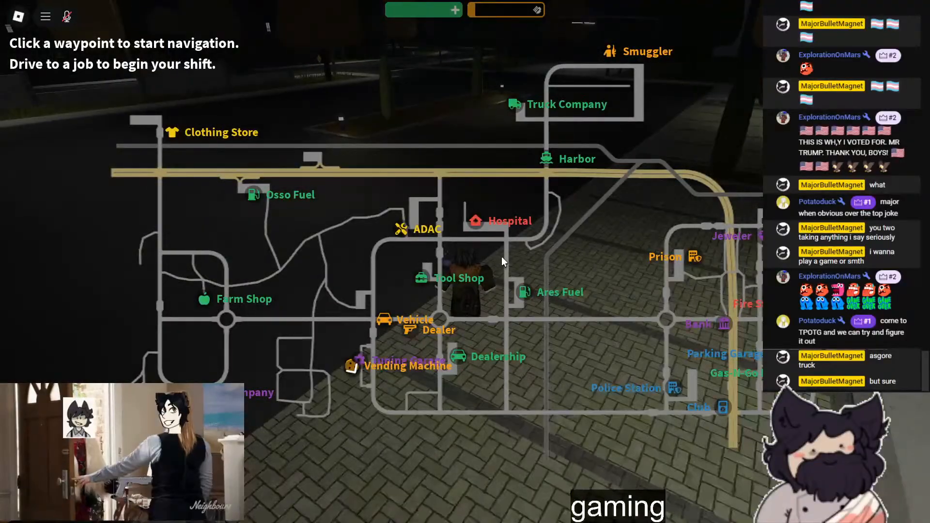
key("m")
- Take out the phone and send "im stuck in the tutorial" and "it sucks" to the group chat in Messenger
right_click_drag(636, 195, 541, 323)
key("q")
left_click(274, 254)
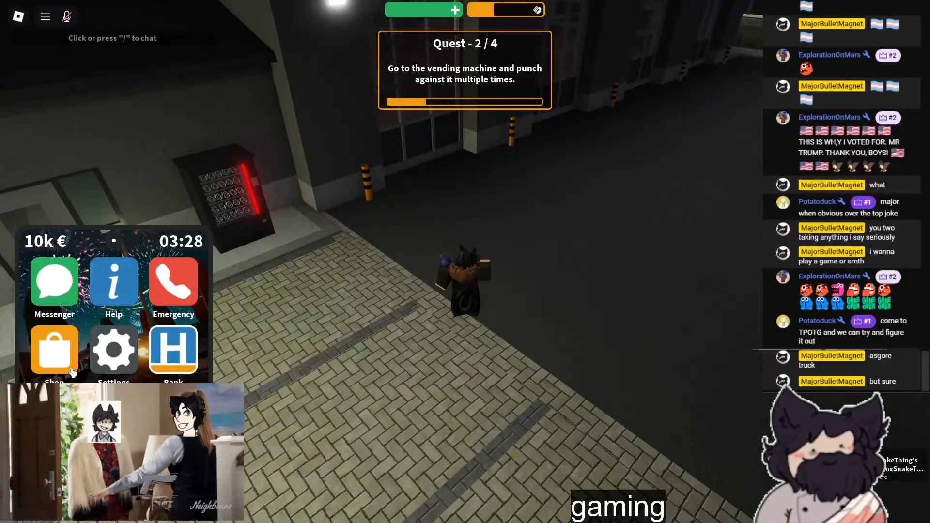
left_click(60, 300)
left_click(85, 318)
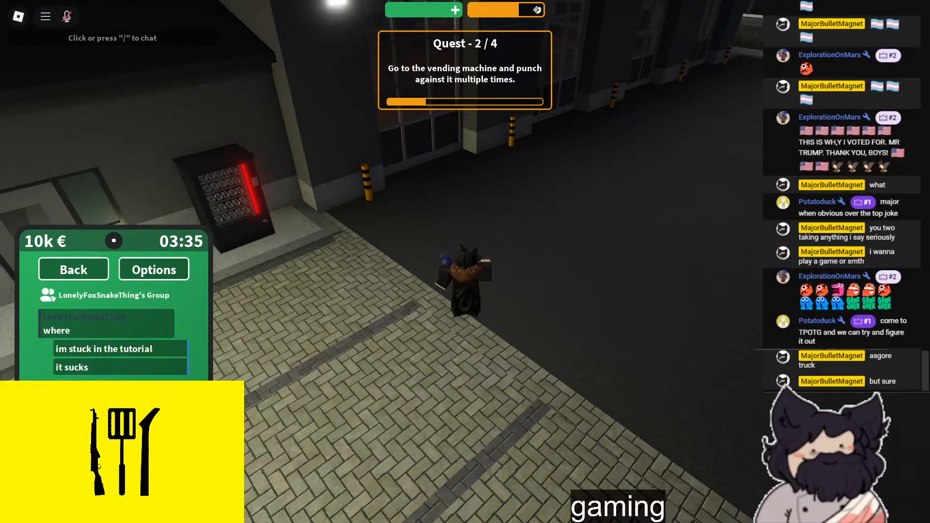
- Share the current location as an attachment in the group chat
left_click(154, 269)
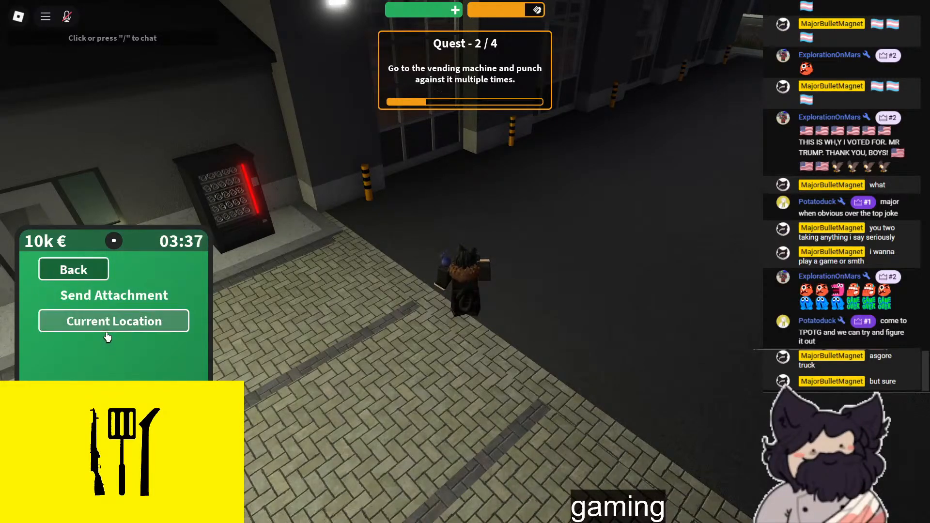
left_click(107, 330)
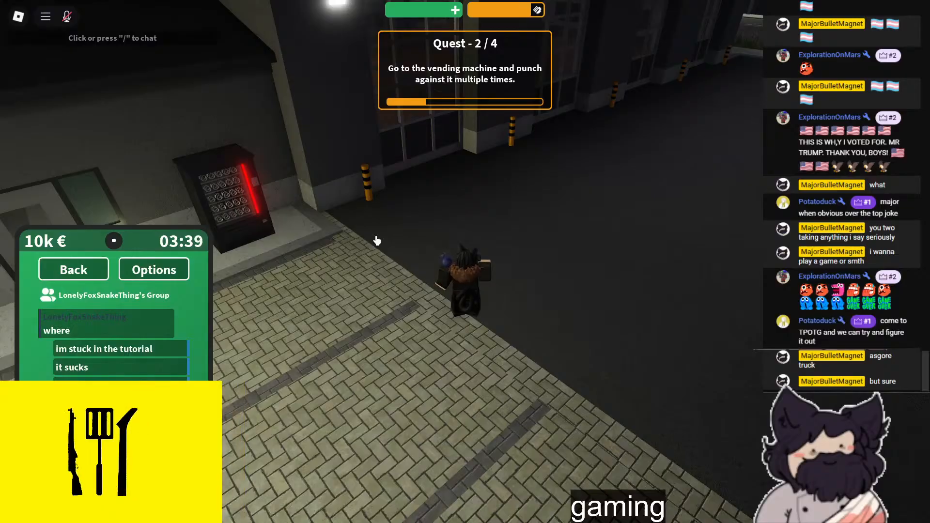
right_click_drag(365, 248, 407, 270)
right_click_drag(429, 154, 431, 167)
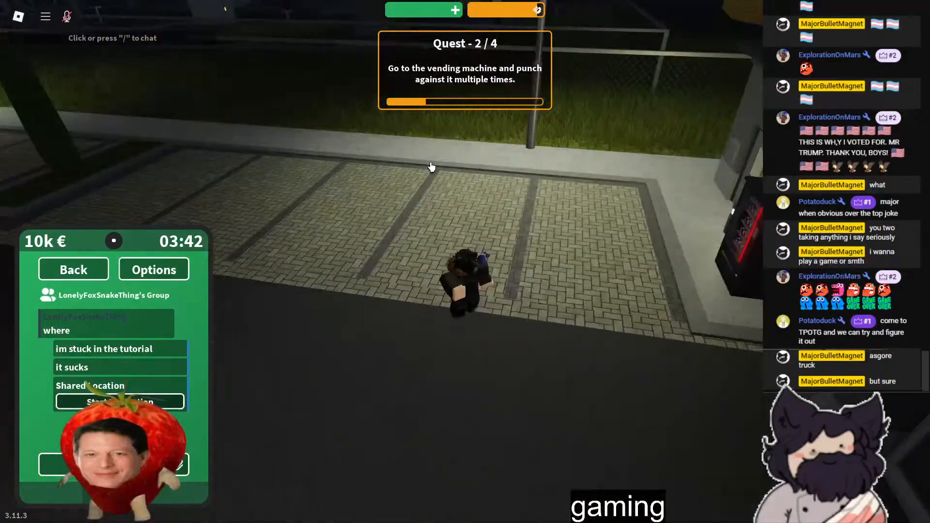
- Leave Messenger and look through the phone's Help articles and its Settings app
left_click(107, 267)
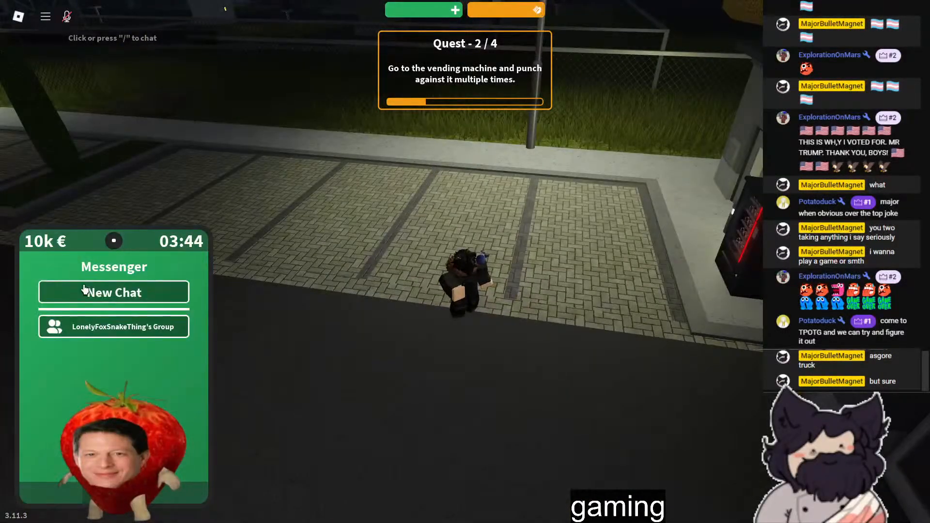
left_click(114, 493)
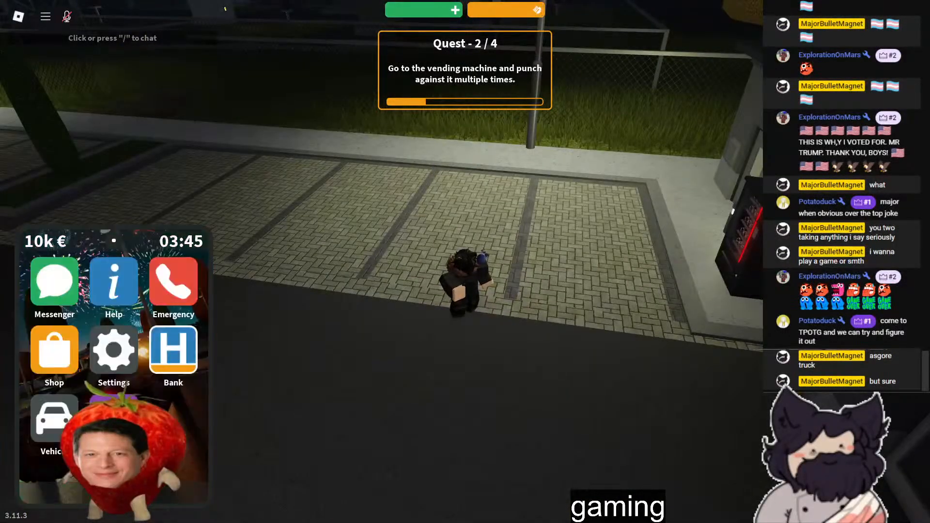
left_click(113, 304)
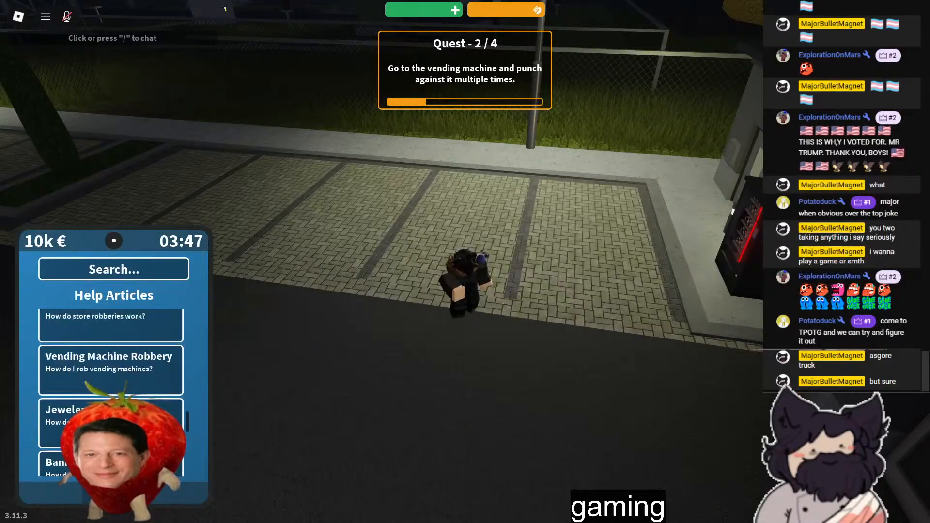
left_click(113, 493)
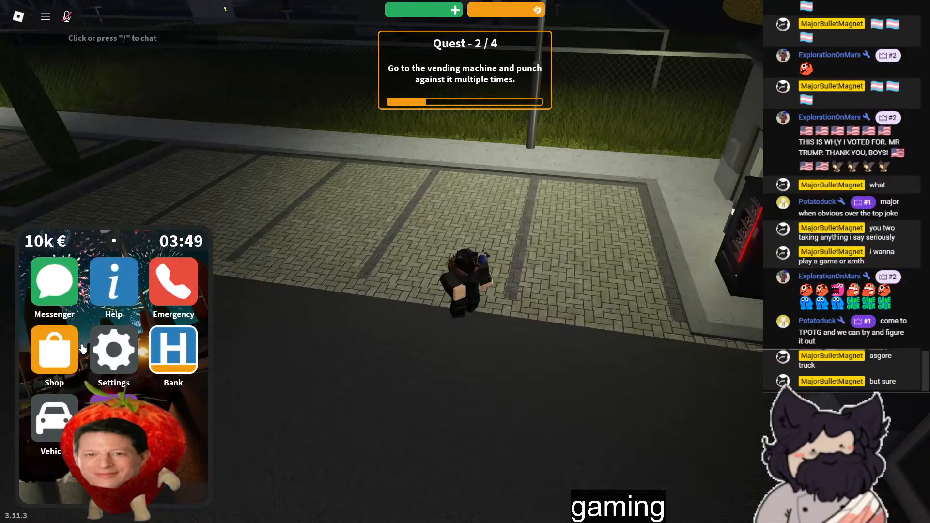
left_click(137, 361)
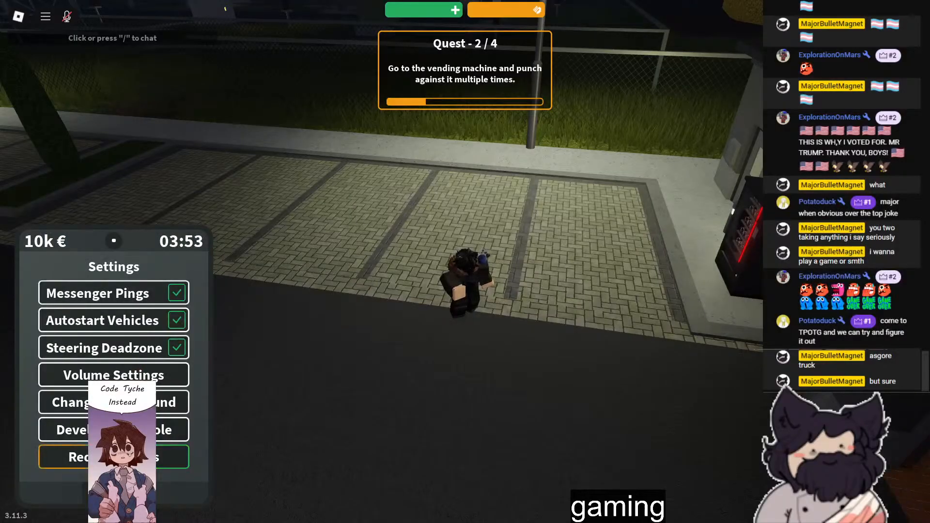
left_click(114, 494)
- Put the phone away and run and jump around the area outside the building
right_click_drag(505, 339, 516, 334)
key("w")
right_click_drag(545, 303, 541, 301)
key("w")
key("w")
key("w")
- Run back along the building and up to the front of the vending machine
key("w")
key("space")
key("w")
key("space")
right_click_drag(321, 288, 321, 287)
key("w")
key("space")
right_click_drag(540, 341, 542, 342)
key("w")
key("w")
key("w")
key("w")
scroll(541, 342, "up", 3)
key("w")
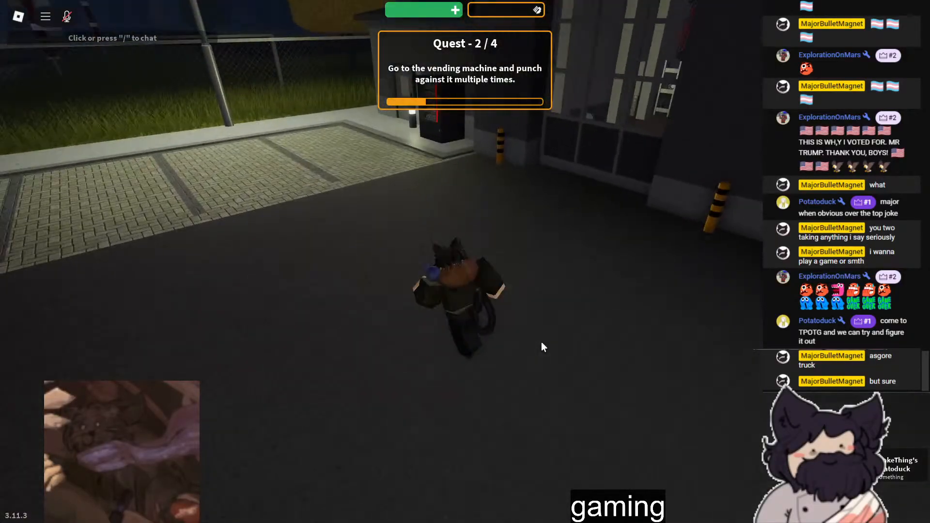
key("w")
scroll(540, 336, "up", 5)
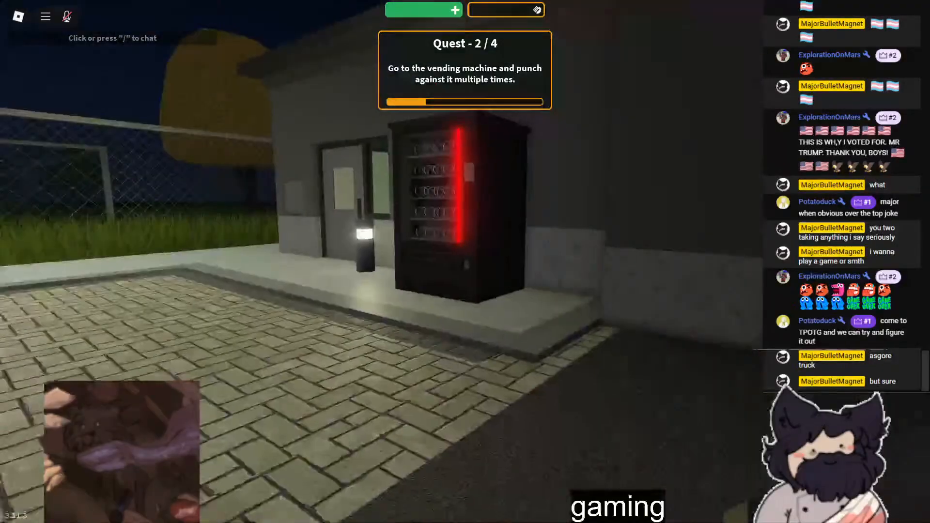
key("w")
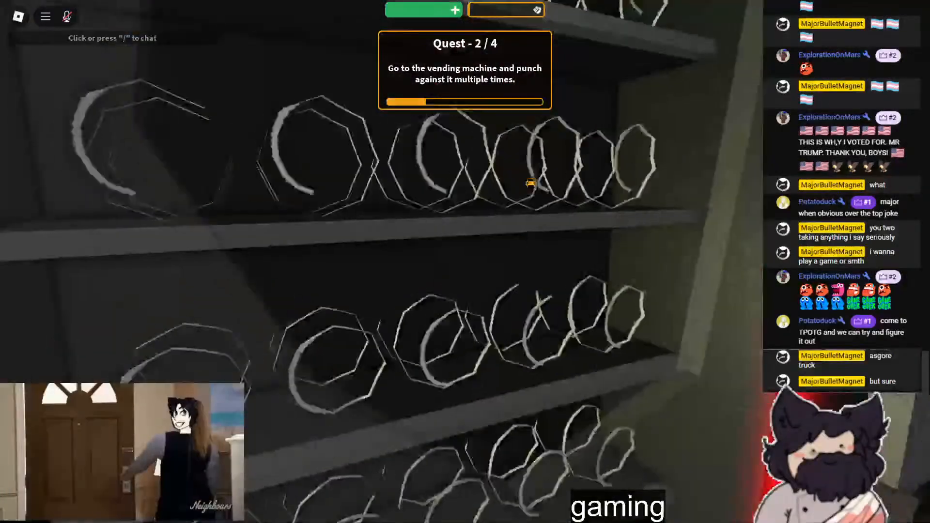
scroll(461, 263, "down", 5)
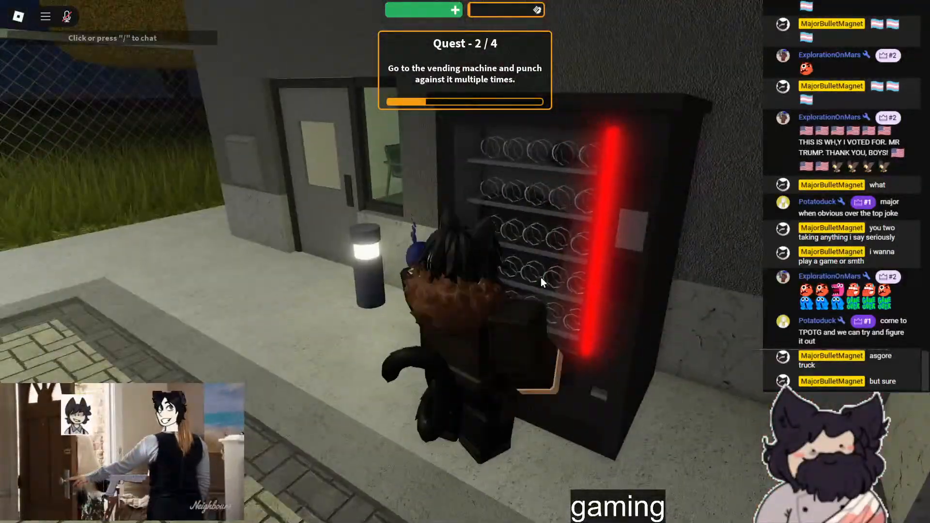
- Walk from the vending machine into the workshop hall with the inspection pits
key("a")
right_click_drag(541, 278, 545, 275)
key("w")
key("w")
key("w")
key("w")
key("w")
- Take out the phone and answer the new messages in the Messenger group chat while walking to the hall's open gate
key("q")
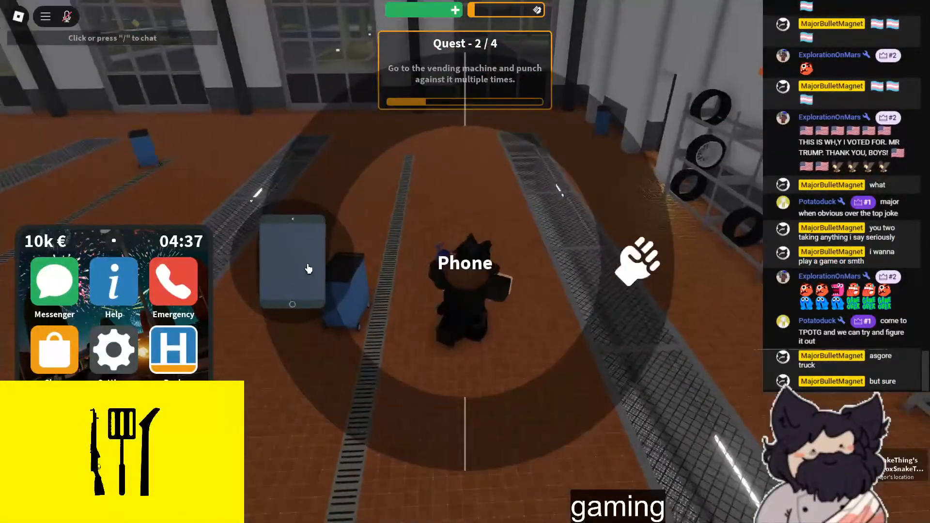
key("w")
left_click(59, 299)
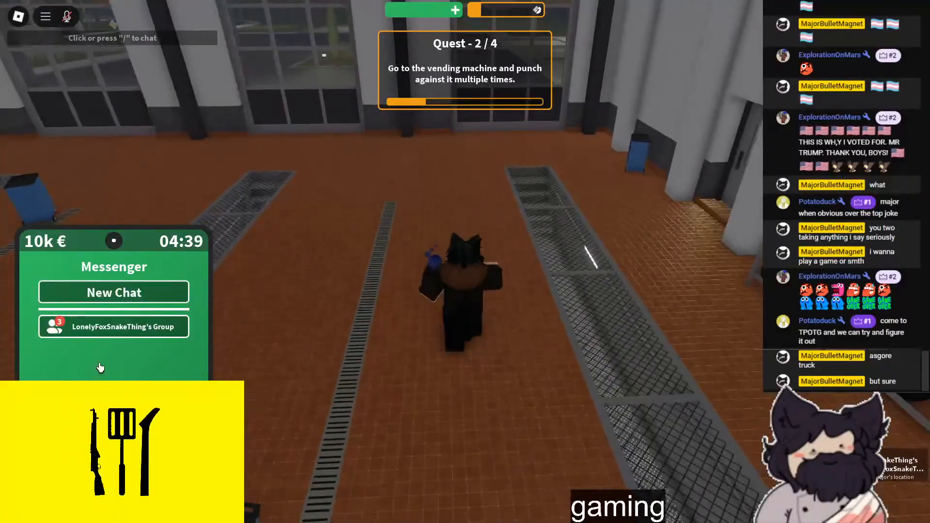
left_click(108, 334)
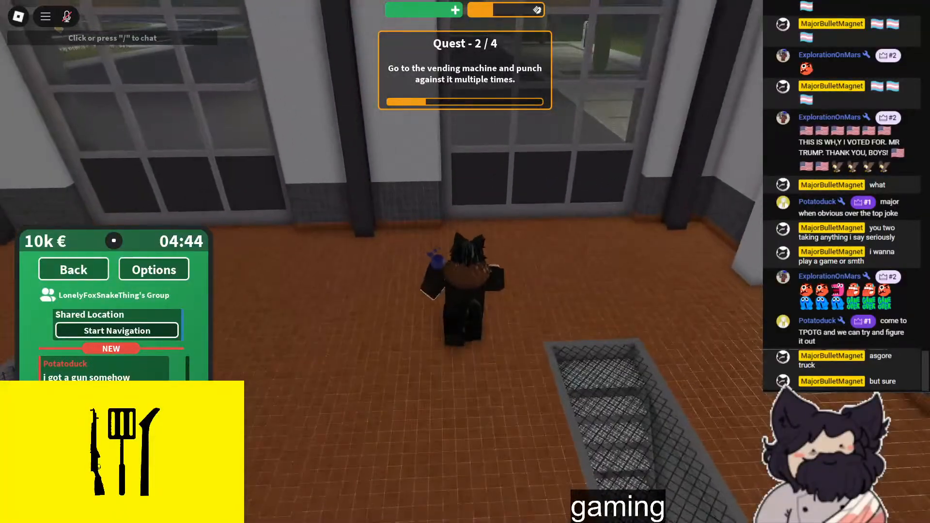
key("w")
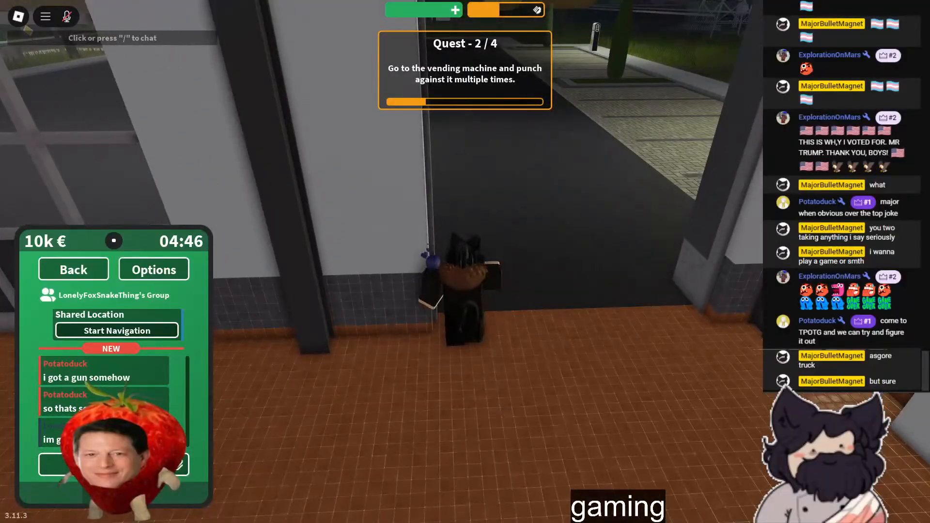
key("a")
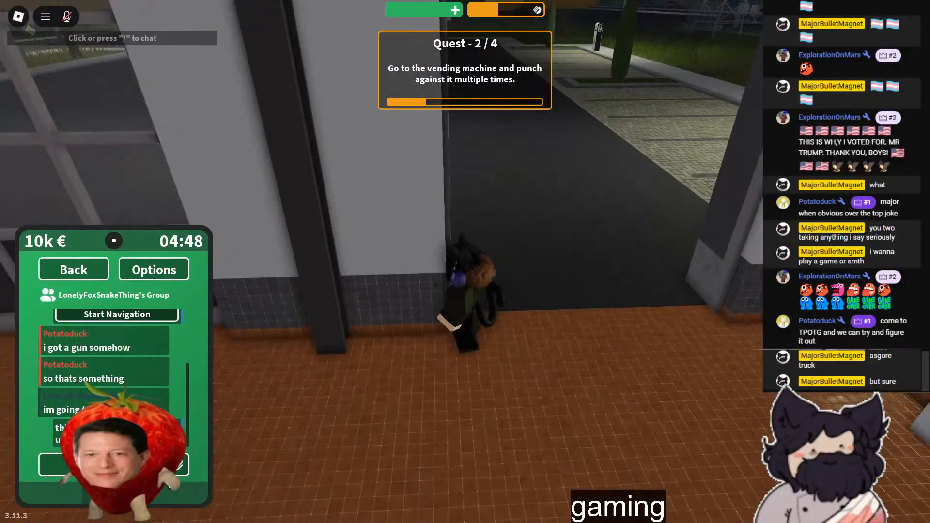
- Walk out of the hall onto the road and send an emergency call to the police from the phone
key("w")
right_click_drag(449, 222, 448, 222)
key("w")
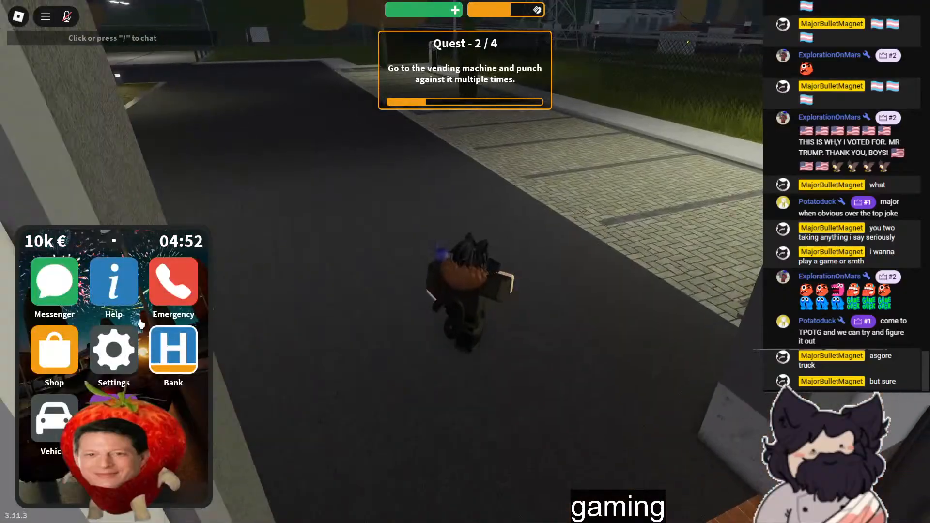
left_click(167, 297)
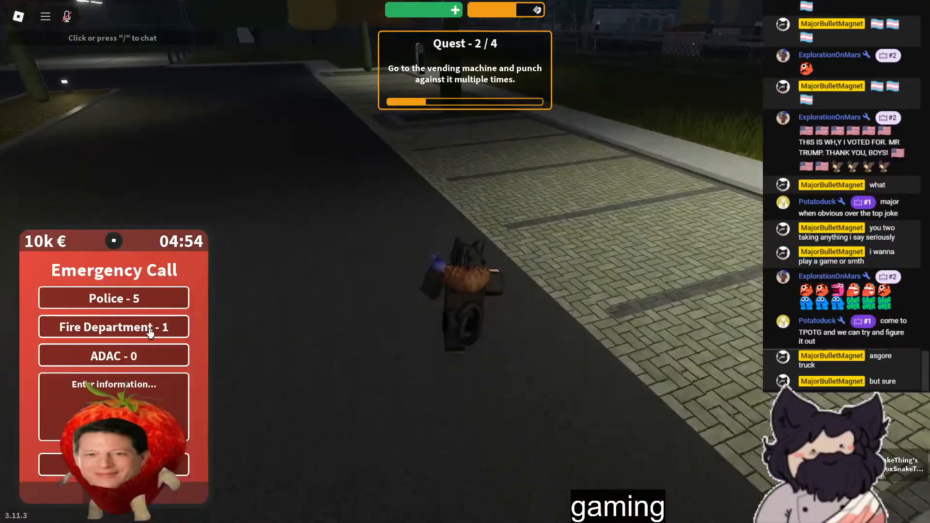
left_click(122, 406)
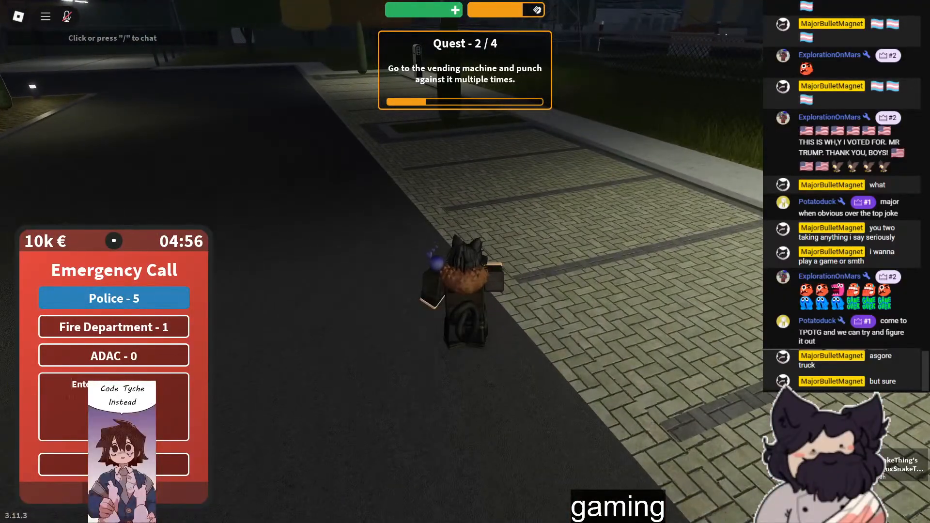
left_click(169, 464)
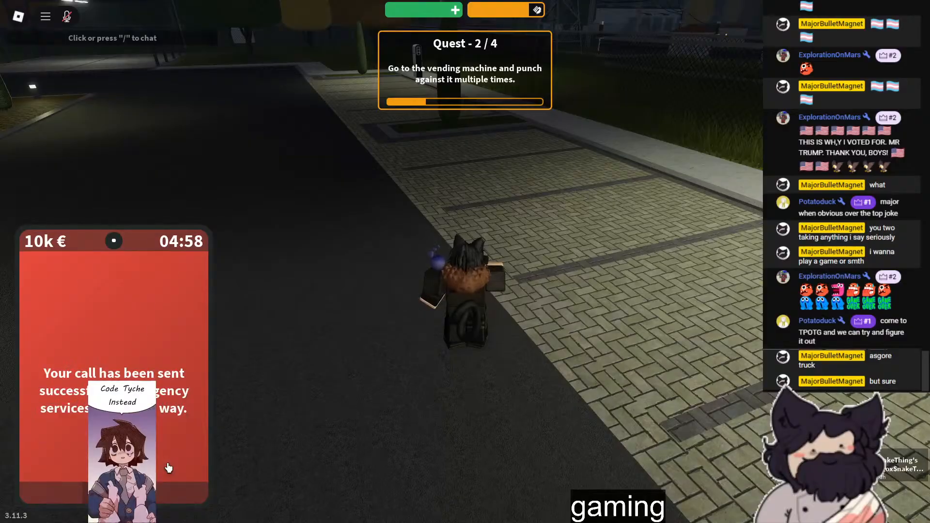
- Walk past the vending machine and try the Send Money option in the phone's Bank app, returning to the account page
right_click_drag(378, 356, 412, 339)
scroll(494, 339, "down", 3)
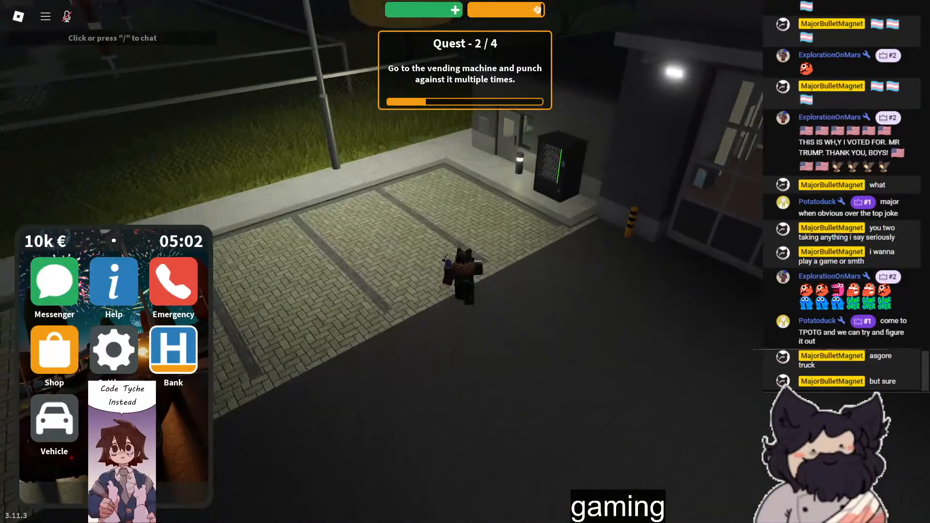
left_click(173, 348)
left_click(121, 325)
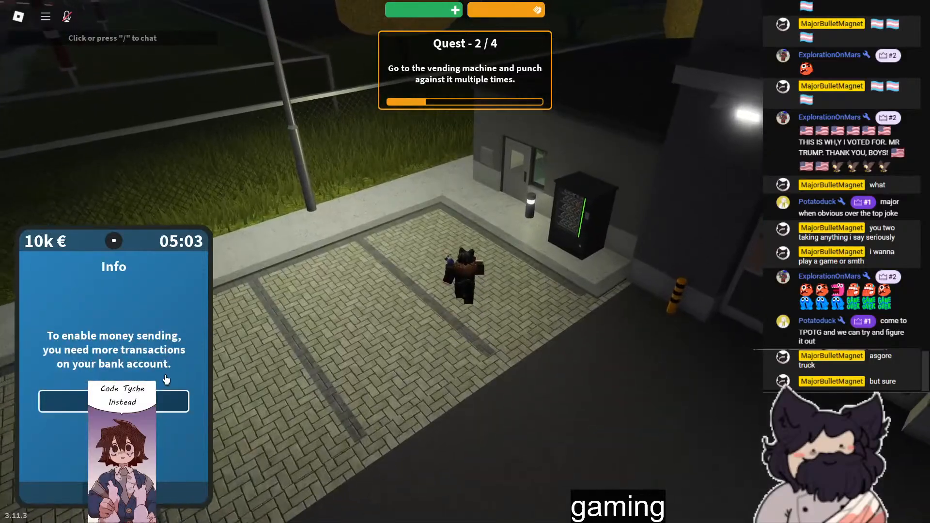
left_click(151, 400)
right_click_drag(232, 382, 376, 367)
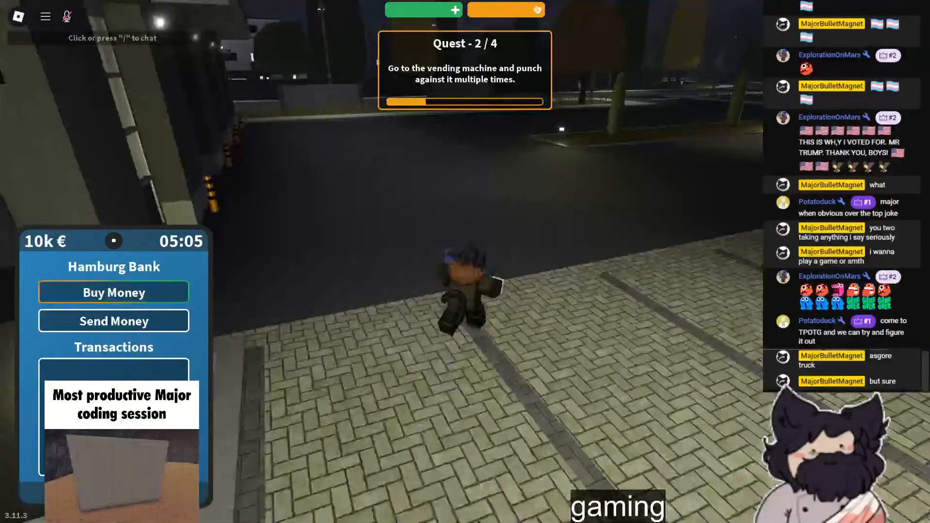
- Check the phone's Settings app and the game's developer console log, closing both to return to the phone's home screen
left_click(114, 493)
left_click(98, 350)
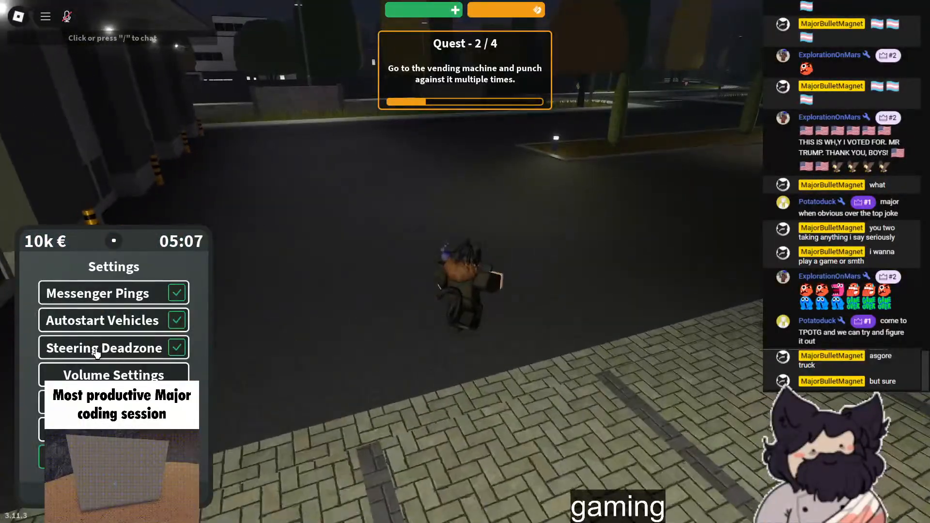
key("F9")
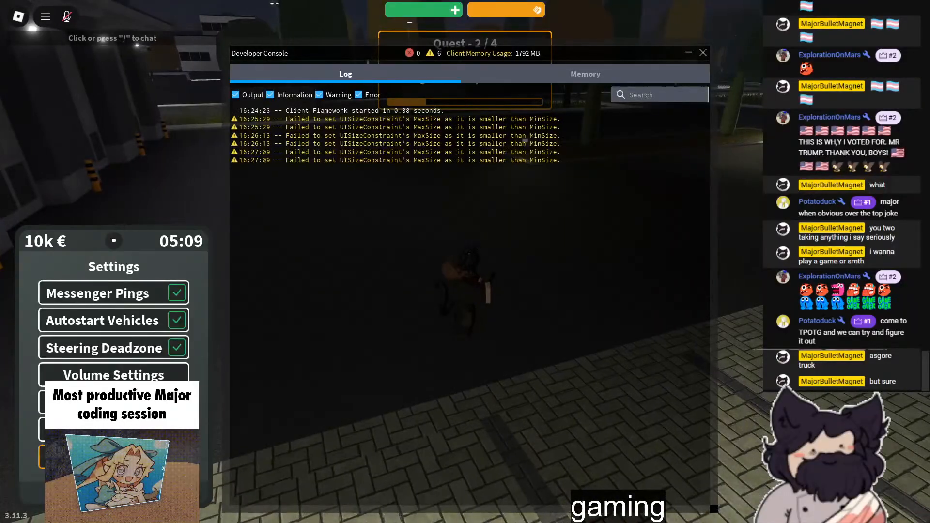
left_click(114, 493)
left_click(703, 53)
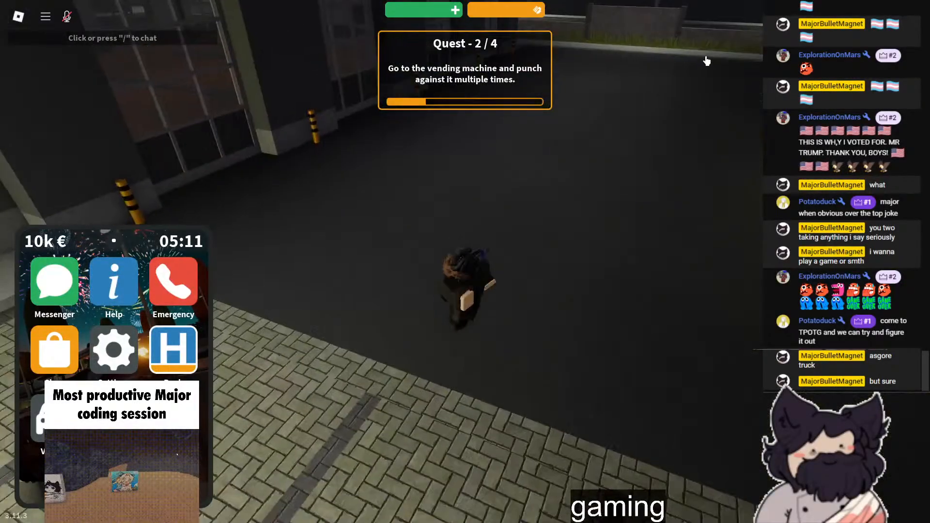
- Open the group chat in the phone's Messenger app and read the new messages
left_click(54, 290)
scroll(450, 356, "down", 3)
right_click_drag(450, 355, 450, 355)
key("F11")
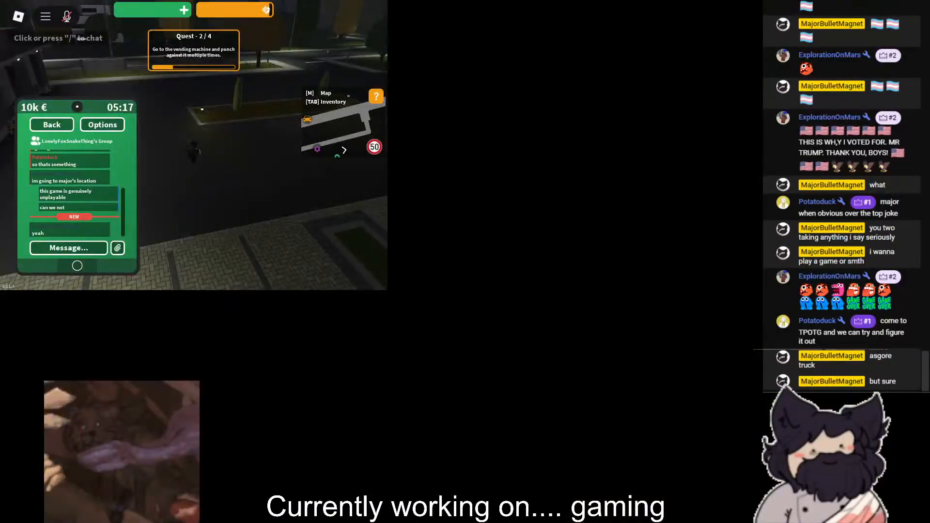
key("F11")
- Walk across the yard to the two friends standing on the paving near the vending machine
right_click_drag(658, 322, 658, 322)
key("w")
right_click_drag(534, 119, 533, 118)
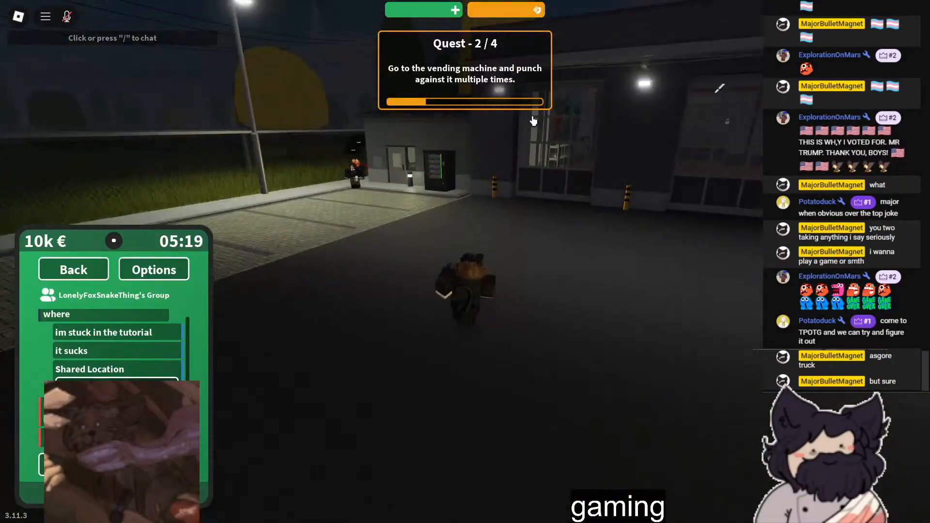
scroll(635, 299, "up", 2)
right_click_drag(636, 299, 635, 299)
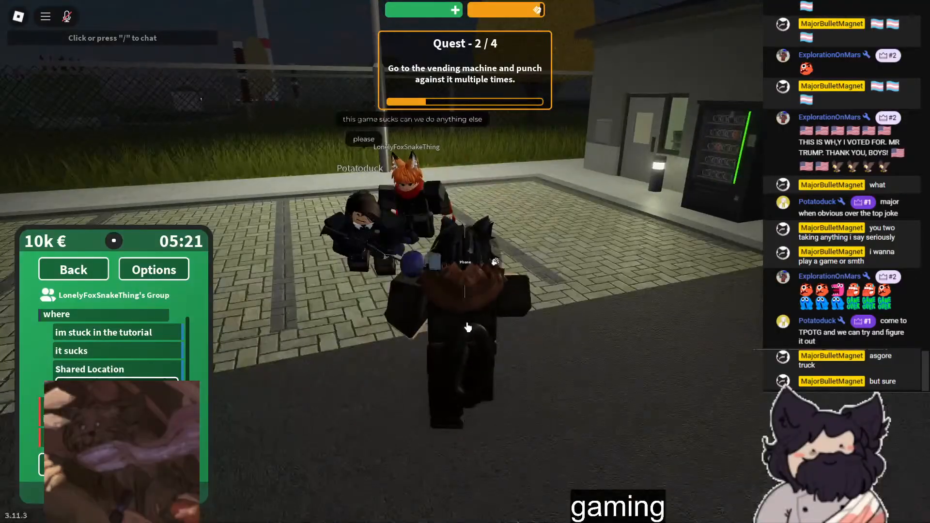
- Put the phone away and walk past the friends onto the asphalt facing the police car
left_click(114, 493)
key("q")
left_click(577, 275)
right_click_drag(584, 284, 558, 287)
key("w")
key("w")
key("w")
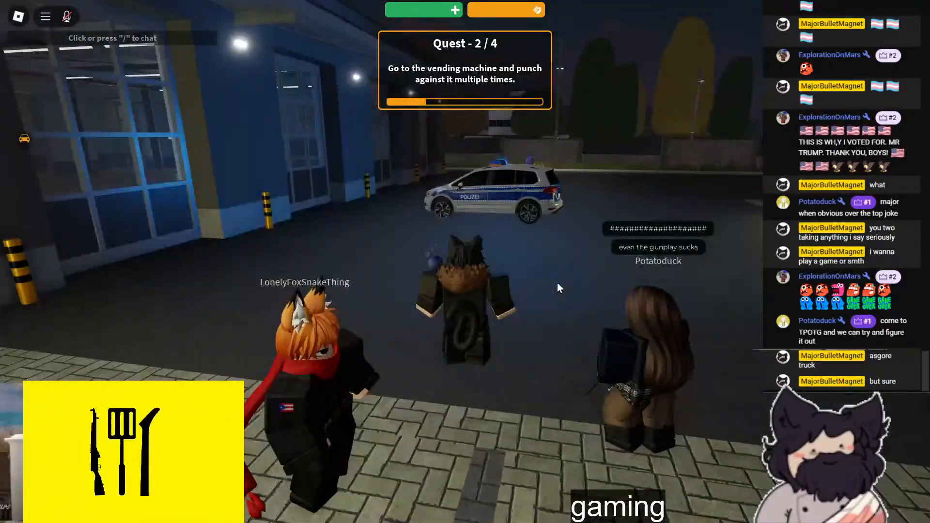
- Run up to the police car, jump beside it and walk around it to the officer and the friend
key("w")
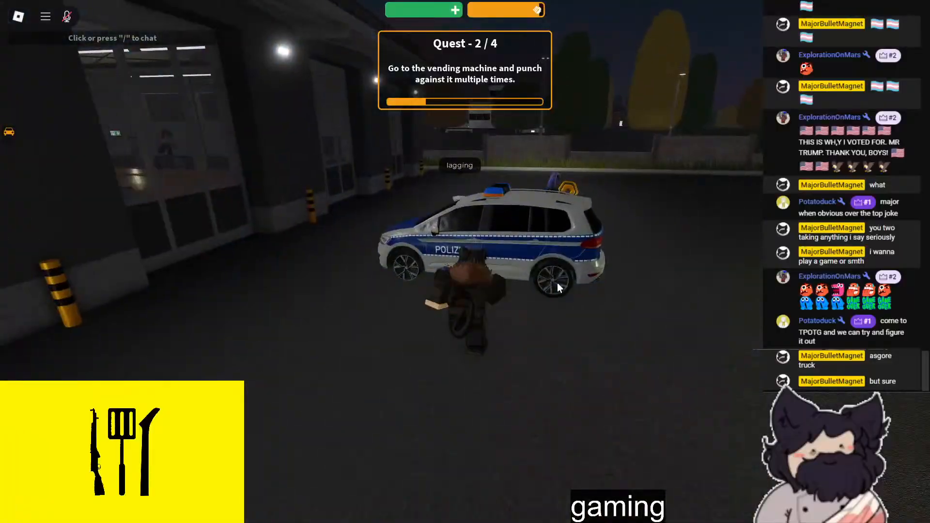
key("space")
right_click_drag(557, 288, 557, 288)
key("w")
scroll(464, 262, "down", 5)
right_click_drag(465, 261, 465, 262)
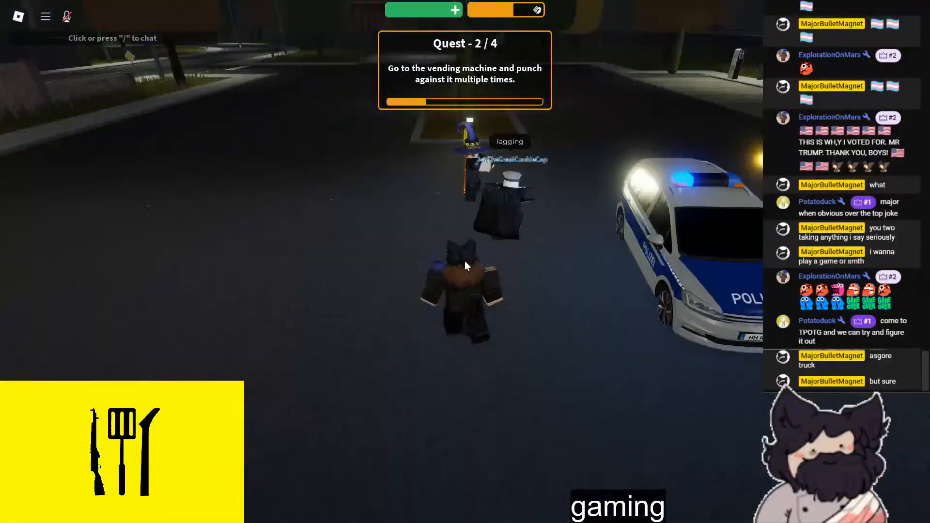
key("w")
key("w")
key("w")
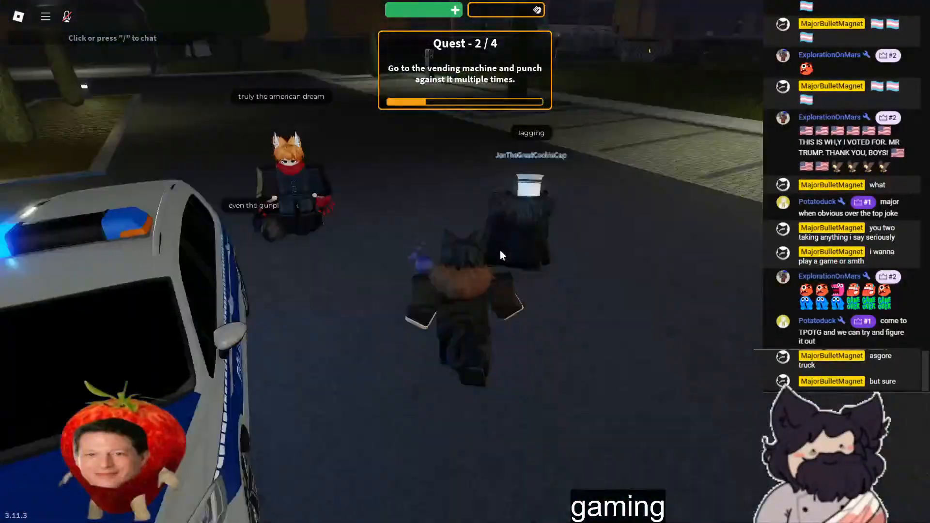
- Send the chat message "it wont even let me"
key("slash")
type("it wont even")
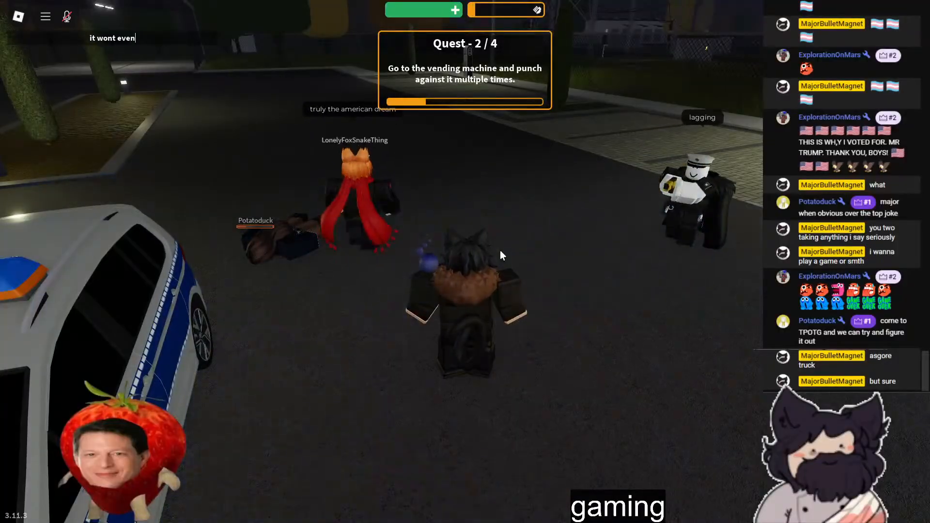
type(" let me")
key("Return")
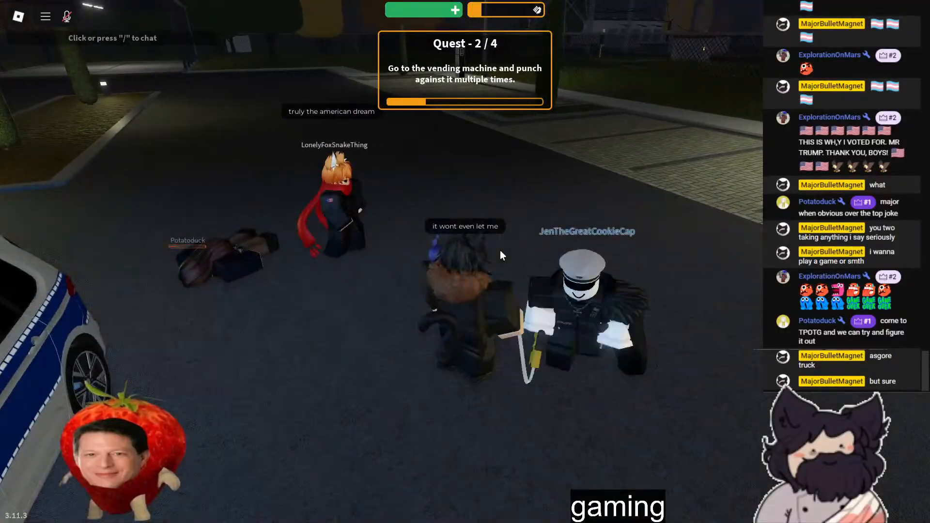
- Walk around the yard to the rear of the police car, beside the downed friend
key("w")
right_click_drag(521, 244, 546, 235)
key("w")
key("w")
right_click_drag(474, 216, 560, 254)
key("w")
key("w")
key("w")
key("d")
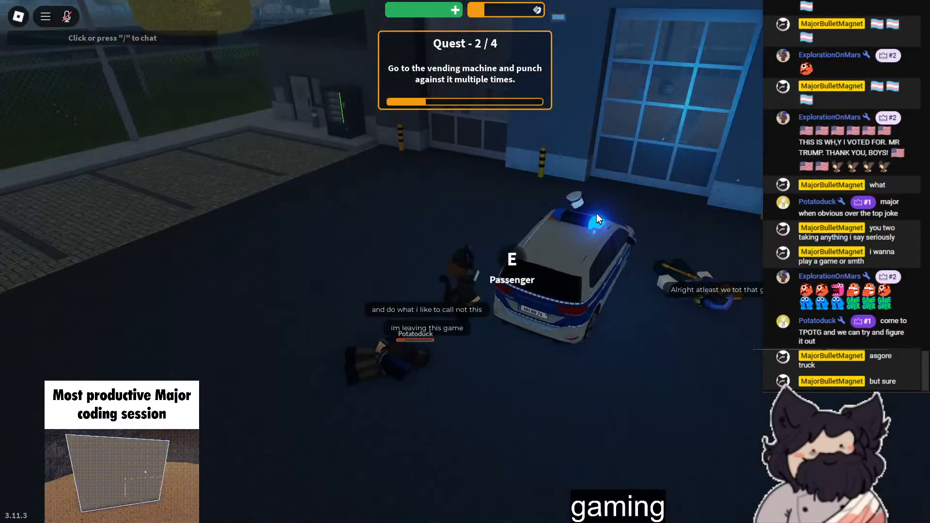
- Walk to the downed player beside the police car and send the chat message "thats a WOMAN"
key("w")
key("slash")
type("thats a WOMAN")
key("Return")
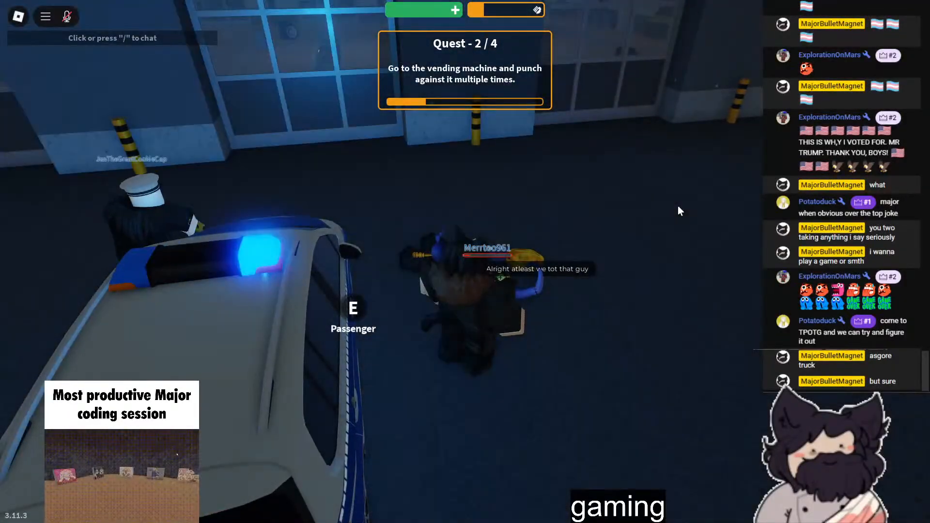
- Leave full screen and close the Emergency Hamburg game window
right_click_drag(679, 206, 677, 206)
key("F11")
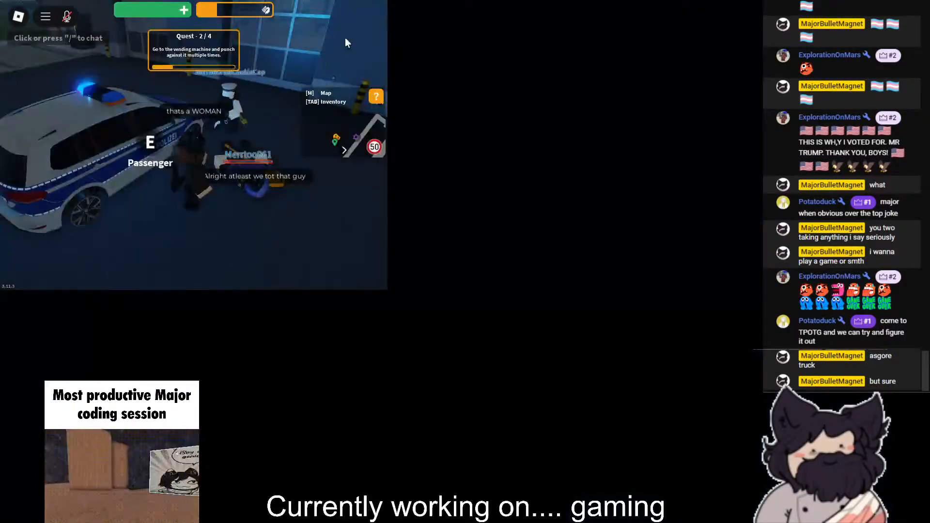
left_click(384, 1)
left_click(384, 1)
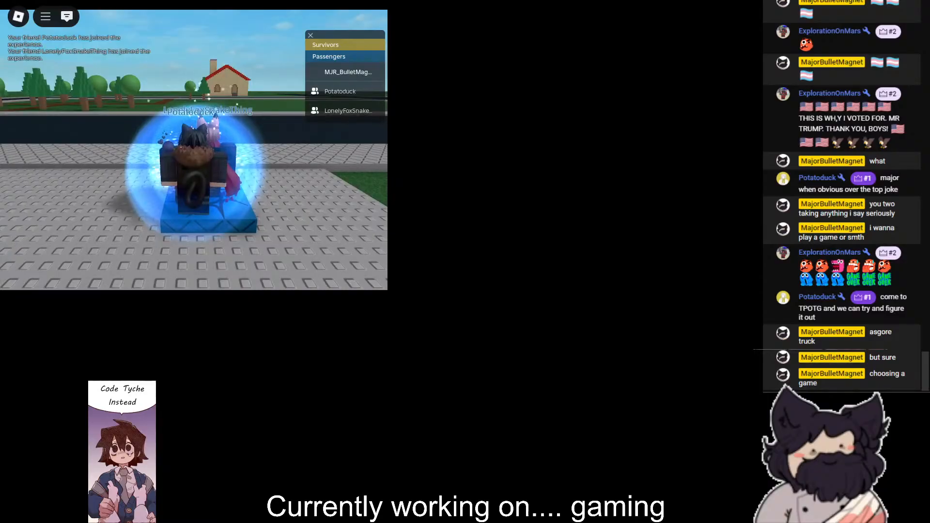
- Show the train game in full screen and send the chat message "i pinged majoria"
key("F11")
right_click_drag(656, 342, 681, 273)
key("w")
key("slash")
type("i pinged majoria")
key("Return")
- Walk from the spawn point through the large hall to the row of white patterned blocks
right_click_drag(677, 268, 583, 297)
key("w")
scroll(583, 296, "up", 5)
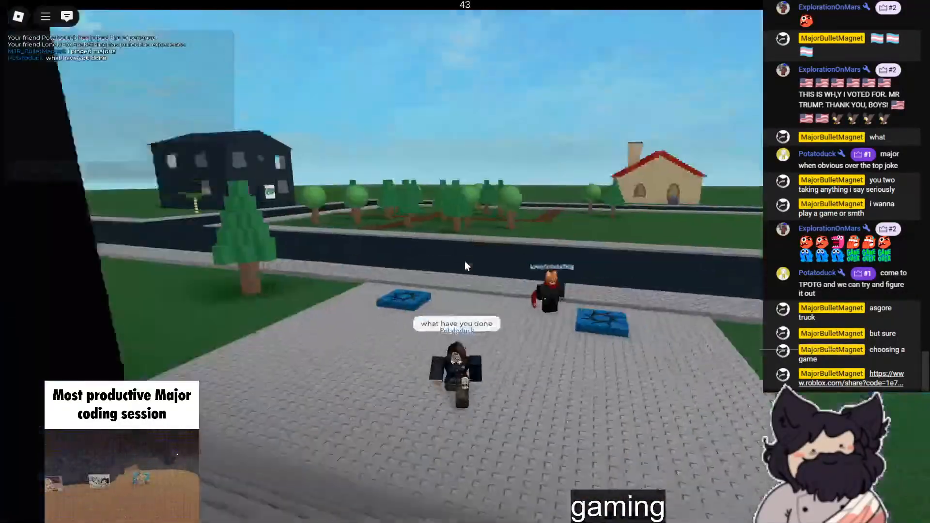
scroll(464, 261, "down", 2)
scroll(464, 261, "down", 4)
key("w")
scroll(464, 261, "up", 3)
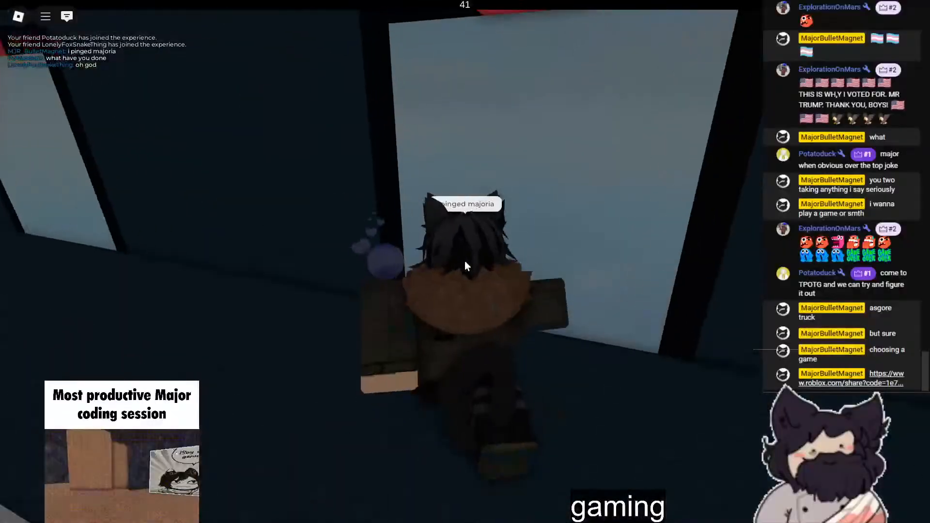
key("w")
right_click_drag(464, 260, 466, 258)
scroll(466, 260, "down", 3)
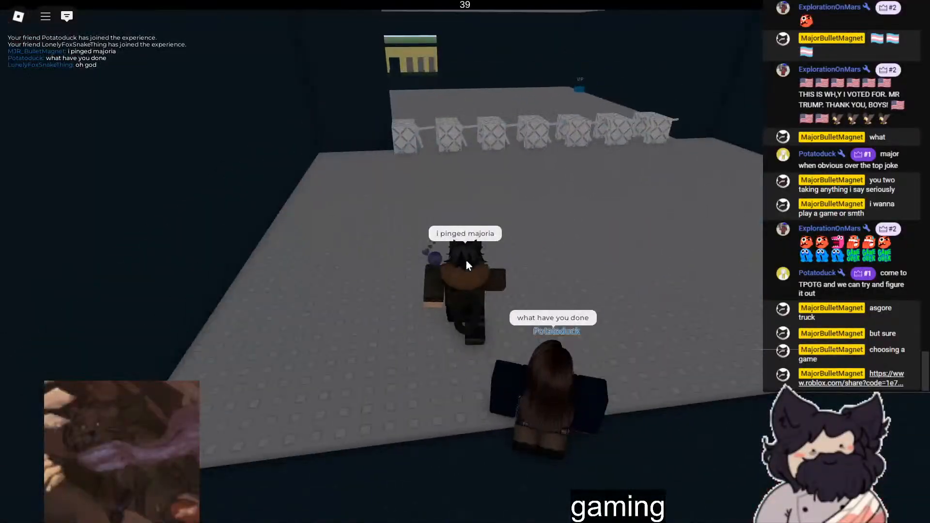
key("w")
scroll(467, 260, "up", 2)
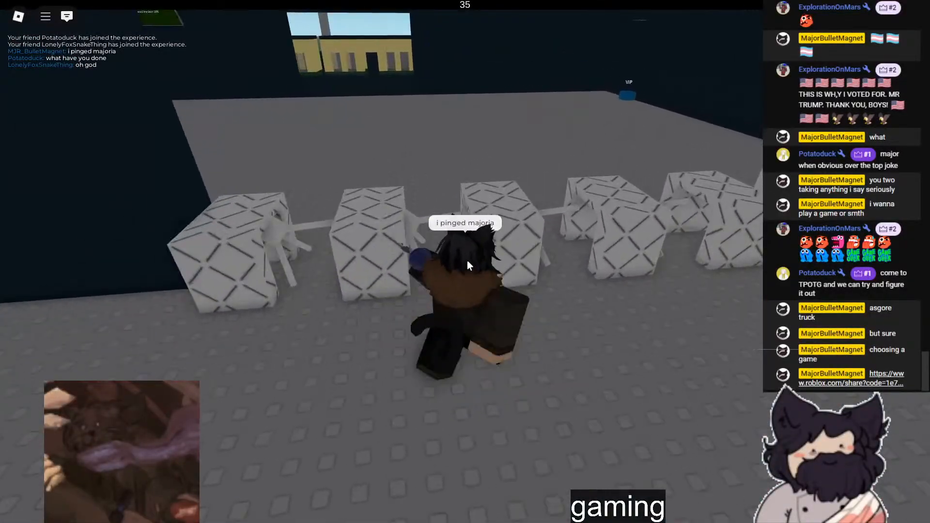
- Jump over the row of white blocks and head out of the hall towards the VIP building
key("w")
key("space")
key("w")
key("d")
key("w")
right_click_drag(434, 330, 621, 255)
key("space")
key("a")
key("w")
- Walk to the steps of the VIP building, buy the VIP item and close the purchase dialog
right_click_drag(556, 306, 558, 299)
key("w")
key("w")
right_click_drag(676, 312, 675, 312)
right_click_drag(589, 299, 587, 301)
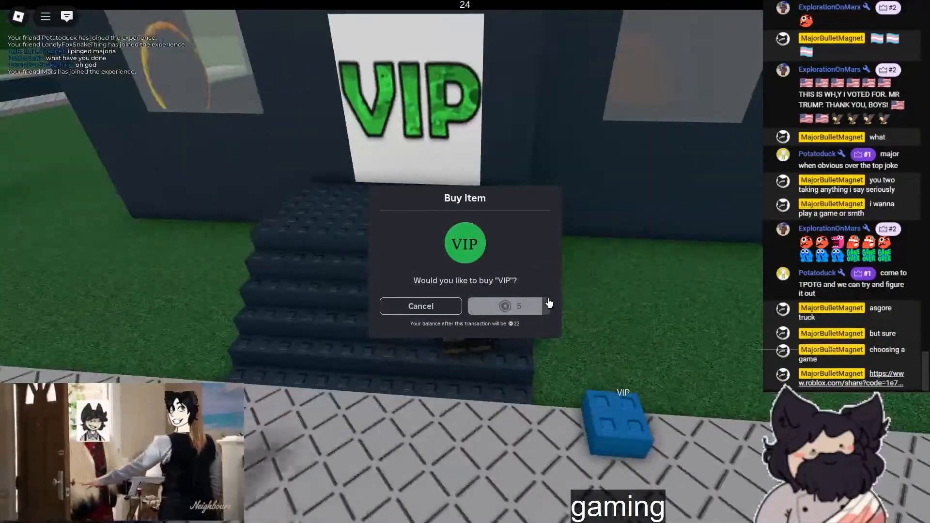
left_click(520, 306)
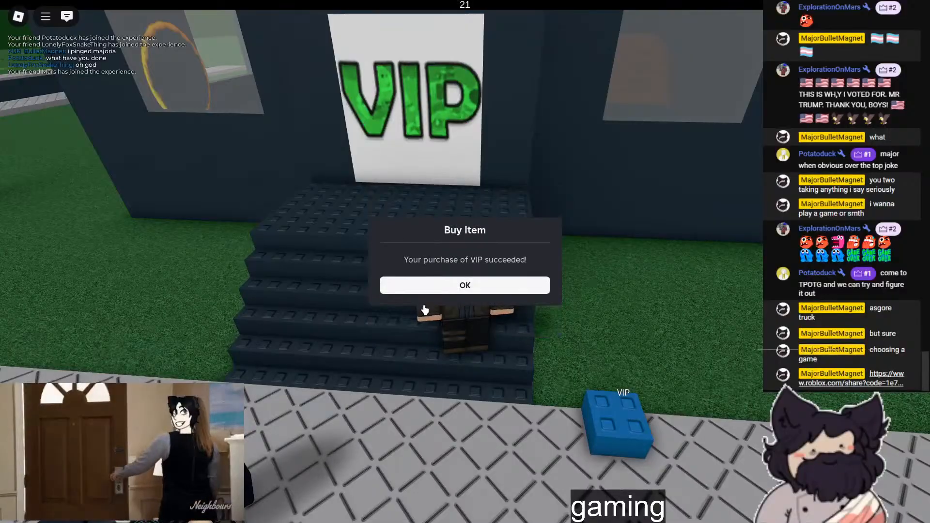
left_click(463, 281)
- Send the chat message "LOL" while standing by the VIP building
key("w")
right_click_drag(472, 278, 477, 277)
key("slash")
key("Return")
right_click_drag(237, 219, 475, 336)
left_click(490, 293)
right_click_drag(490, 292, 570, 259)
key("slash")
type("LOL")
key("Return")
- Walk through the VIP entrance and on into the building
key("w")
key("d")
key("w")
- Take out and put away the second and first inventory items in turn
key("w")
- Walk to the laptop on the VIP room's counter and try the third inventory item and the Station item
key("w")
key("w")
key("2")
key("2")
key("w")
key("1")
key("1")
scroll(571, 259, "up", 5)
scroll(464, 260, "down", 4)
key("w")
right_click_drag(465, 262, 466, 267)
key("w")
left_click(465, 267)
key("w")
key("3")
key("e")
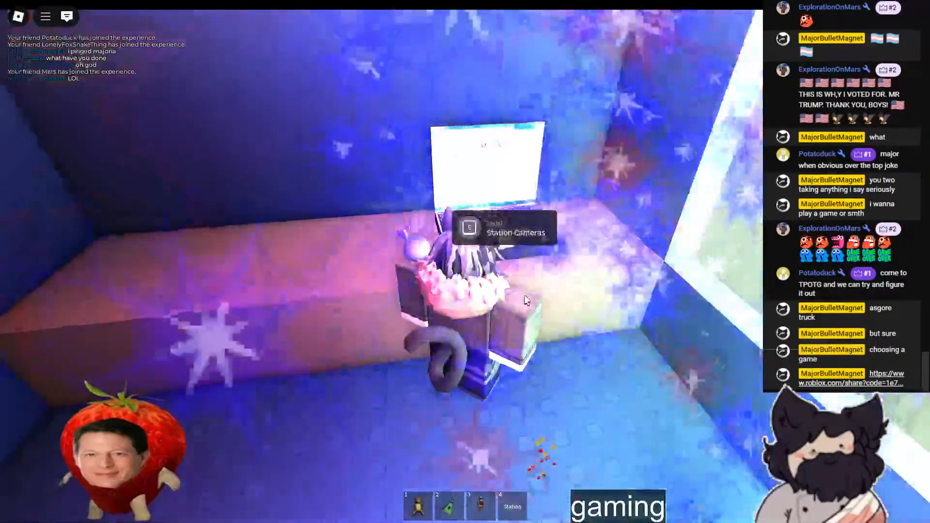
key("4")
left_click(519, 297)
key("4")
- Walk through the "Back to train station" portal onto the station platform
key("w")
right_click_drag(519, 292, 525, 291)
key("w")
key("w")
scroll(524, 291, "up", 5)
scroll(465, 261, "down", 5)
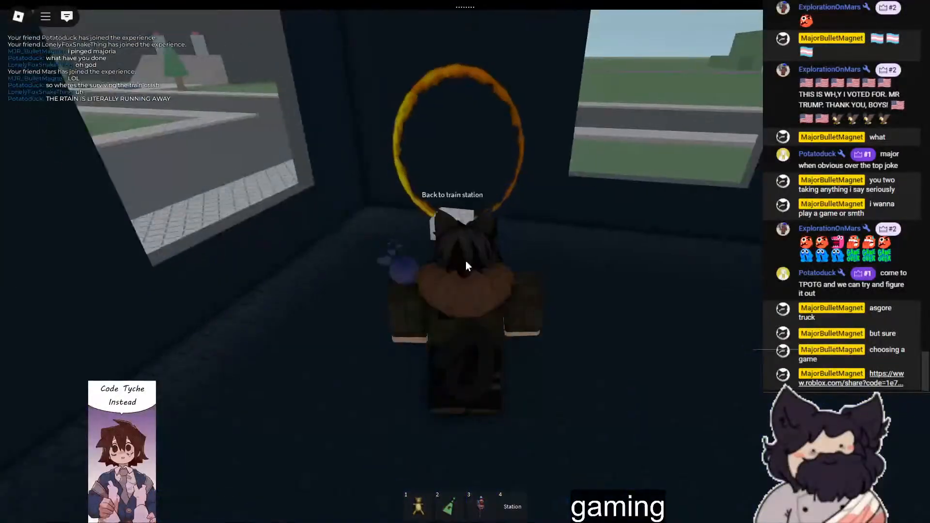
key("w")
scroll(473, 254, "down", 3)
right_click_drag(474, 254, 472, 254)
scroll(472, 254, "down", 3)
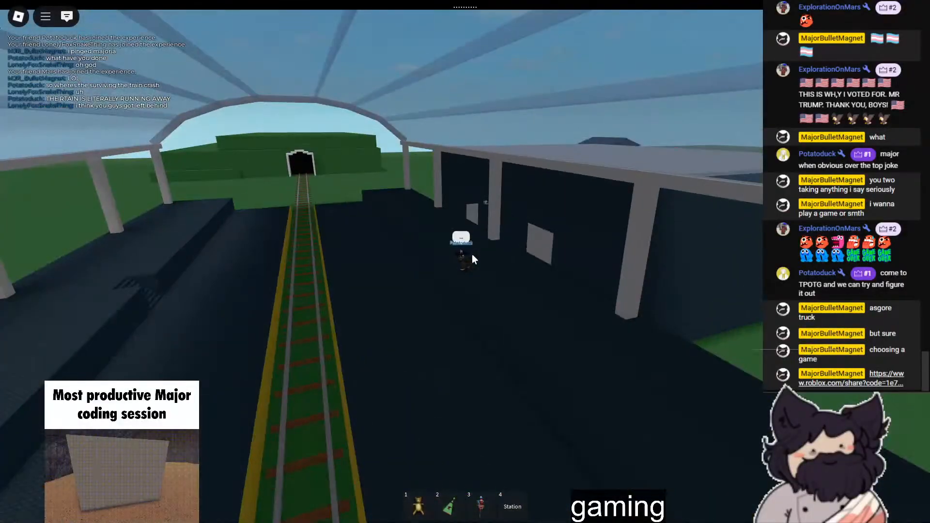
- Send the chat message "i think we're gonna have to wait for the train"
type("ink we're gon")
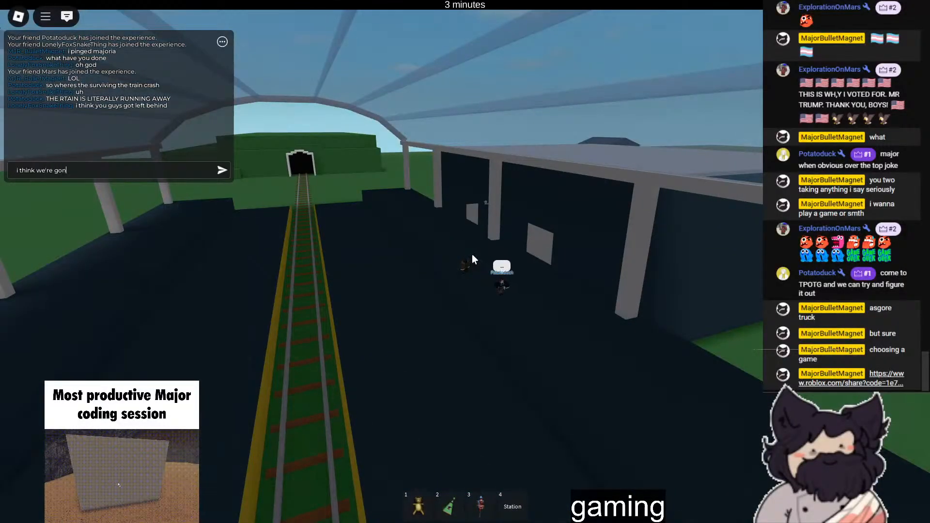
type("na have to wait for the train")
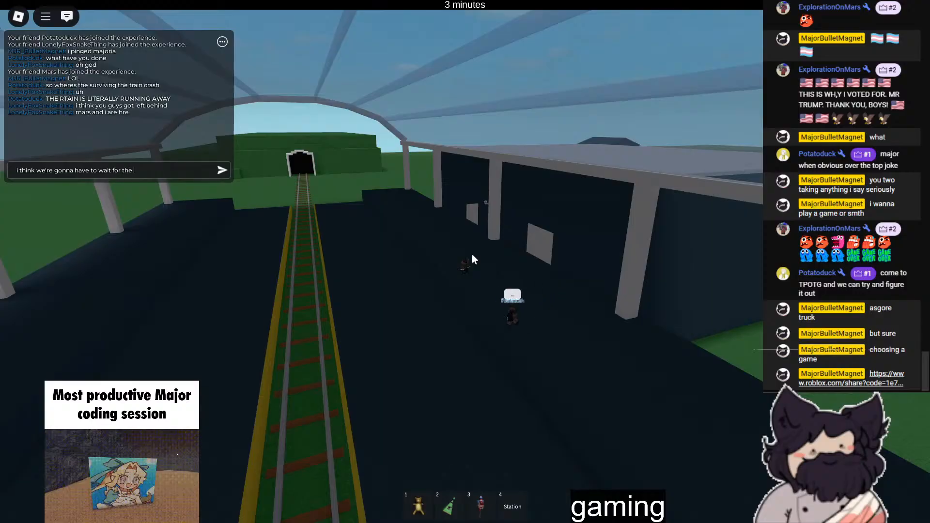
key("Return")
- Walk along the platform beside the track, taking out the Station item and putting it away again
scroll(472, 254, "up", 4)
right_click_drag(752, 267, 752, 267)
key("w")
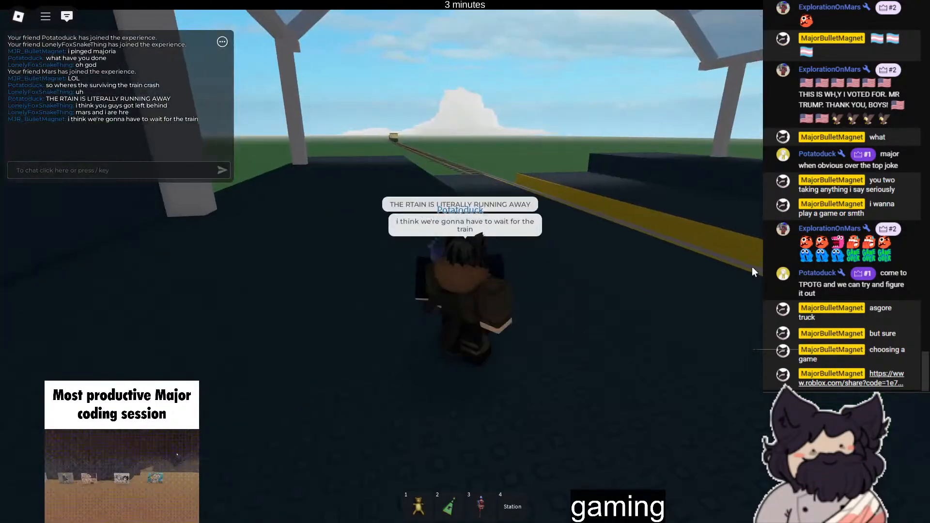
key("4")
right_click_drag(663, 275, 679, 280)
key("4")
key("w")
- Send the chat message "whoop" and leave full screen while waiting on the platform
key("slash")
type("whoop")
key("Return")
scroll(679, 281, "down", 3)
scroll(678, 280, "down", 3)
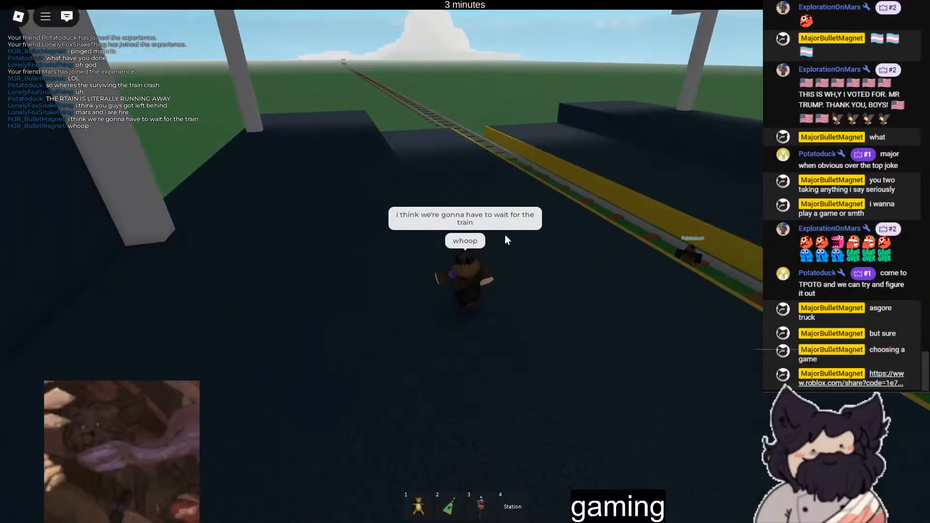
key("F11")
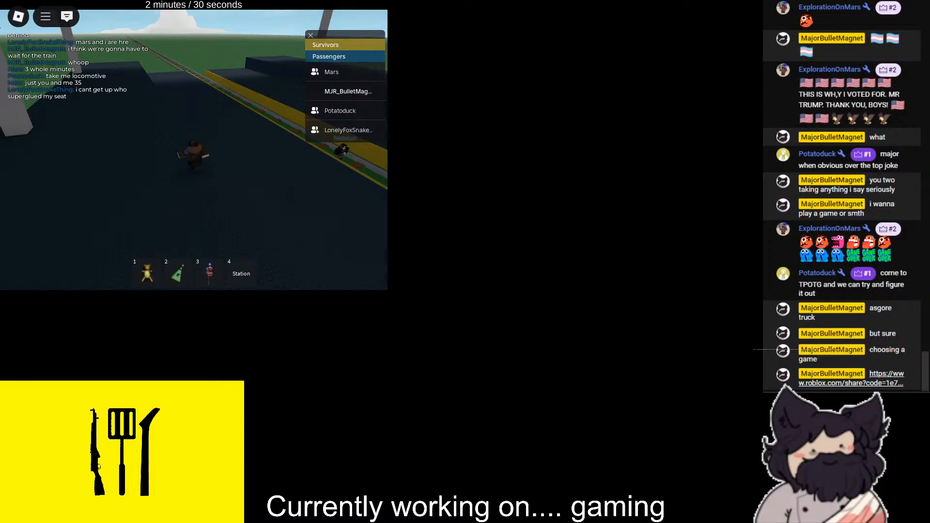
- Return the game to full screen and send the chat message "lol"
key("F11")
right_click_drag(412, 170, 415, 171)
type("o")
key("BackSpace")
type("lol")
key("Return")
- Walk on the train track beside the friend, taking out the first and third inventory items and putting them away
right_click_drag(500, 197, 532, 175)
key("1")
key("3")
scroll(531, 173, "up", 3)
scroll(531, 173, "down", 5)
scroll(532, 175, "up", 2)
key("w")
key("3")
key("s")
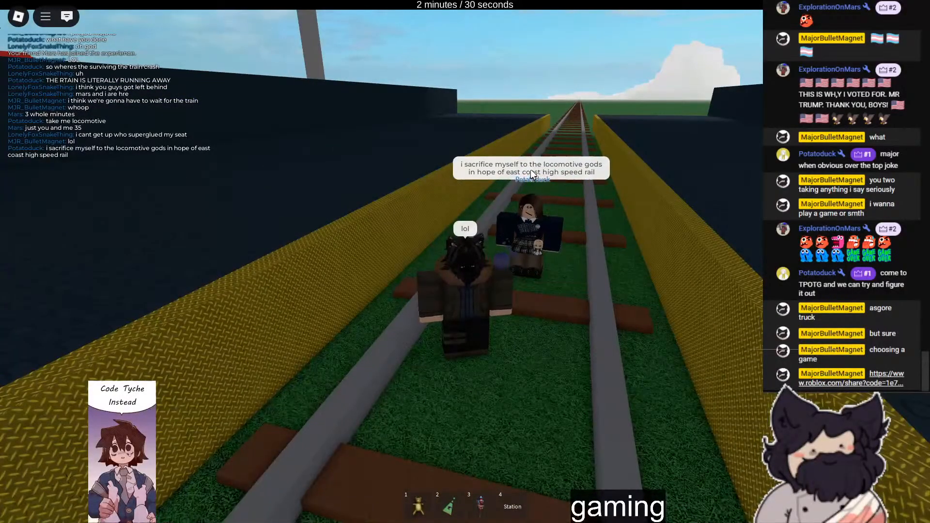
- Send the chat message "we should make survive the tpotg train crash"
key("slash")
type("we should make survive the ")
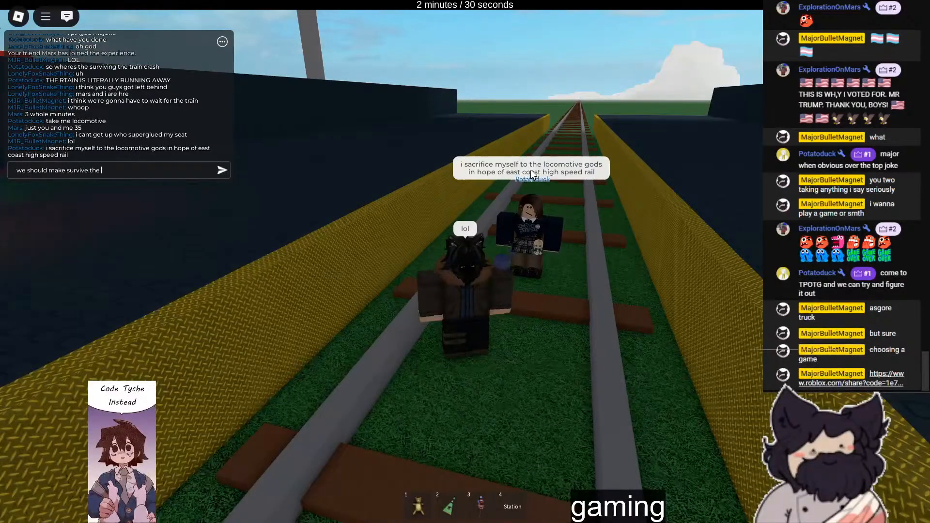
type("tpotg train crash")
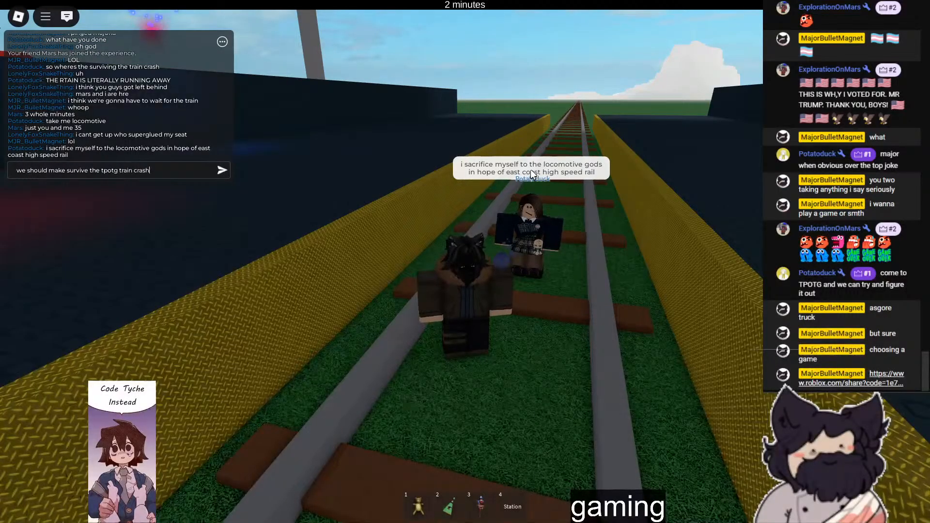
key("Return")
- Move about on the track near the friend, toggling the third inventory item and ending with it in hand
key("w")
key("3")
key("3")
right_click_drag(524, 162, 524, 163)
key("3")
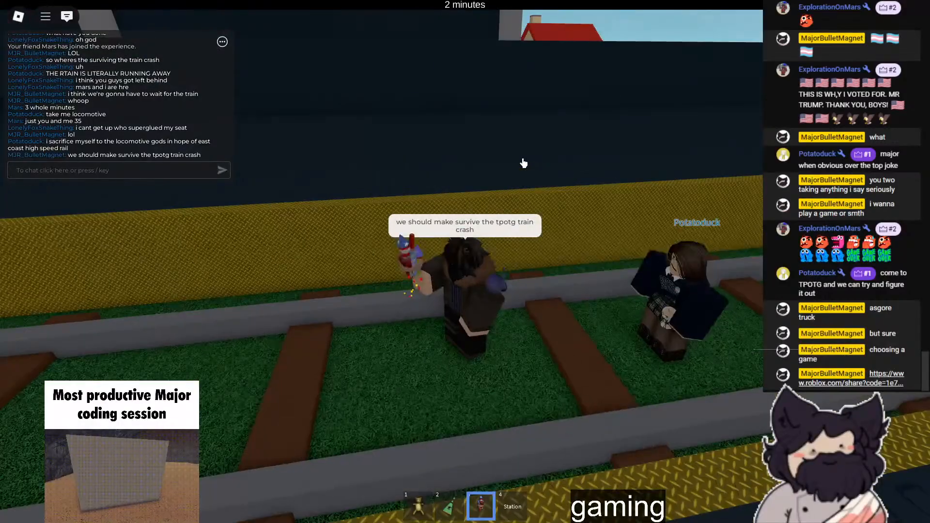
right_click_drag(549, 203, 551, 204)
key("s")
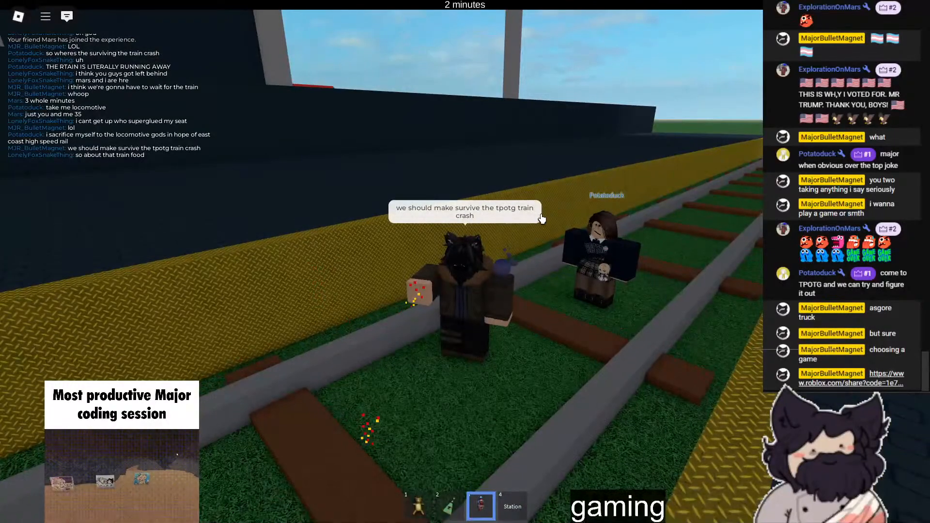
- Leave full screen briefly, restore it, and follow the friend along the track with the third item in hand
key("F11")
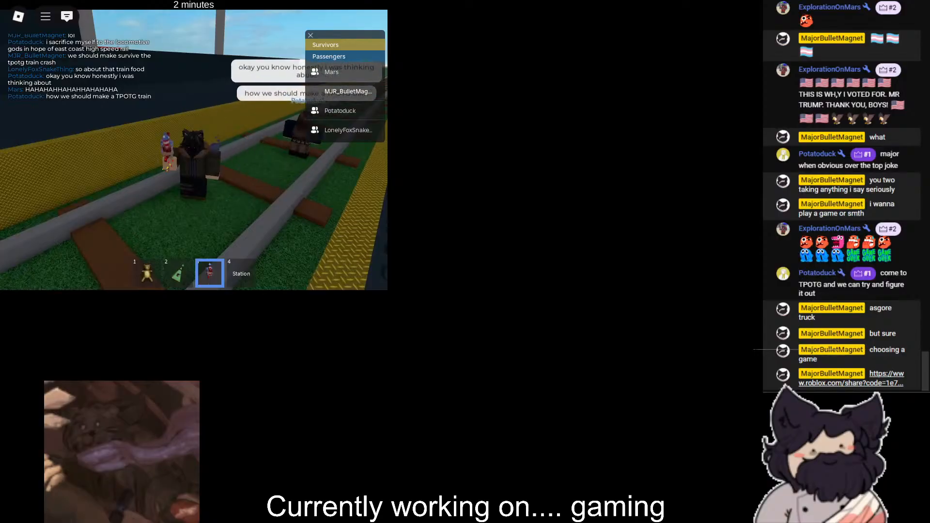
right_click_drag(181, 225, 183, 224)
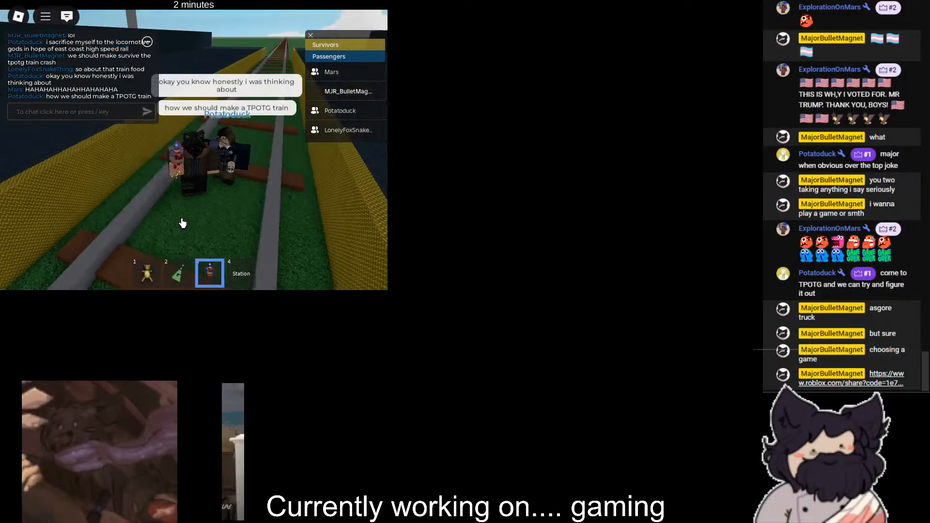
key("F11")
right_click_drag(721, 243, 481, 233)
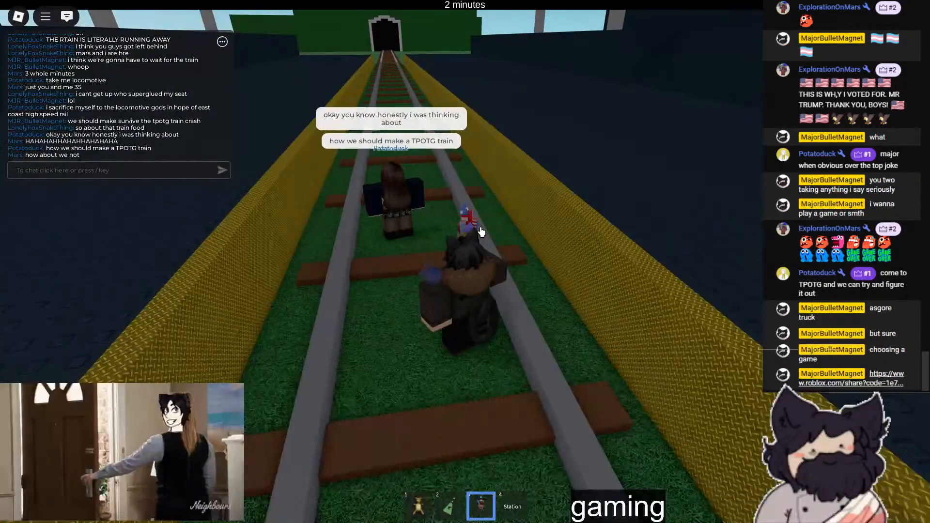
key("w")
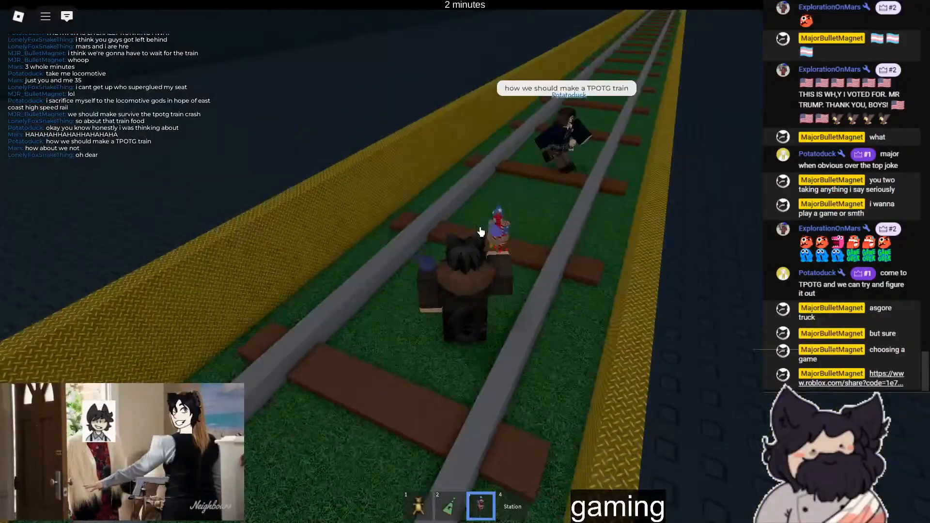
- Send the chat messages "we shoul" and "it'd be fun"
key("slash")
type("we shoul")
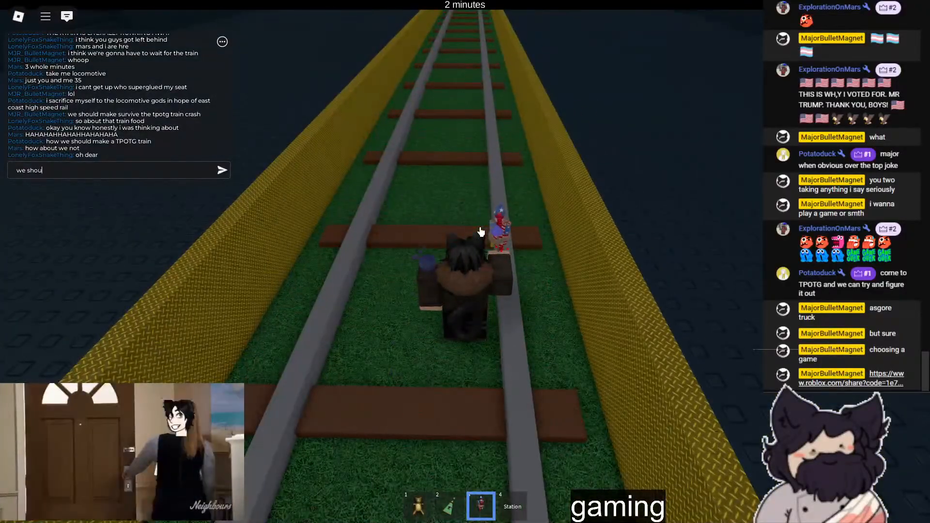
key("Return")
key("slash")
type("it'd be fun")
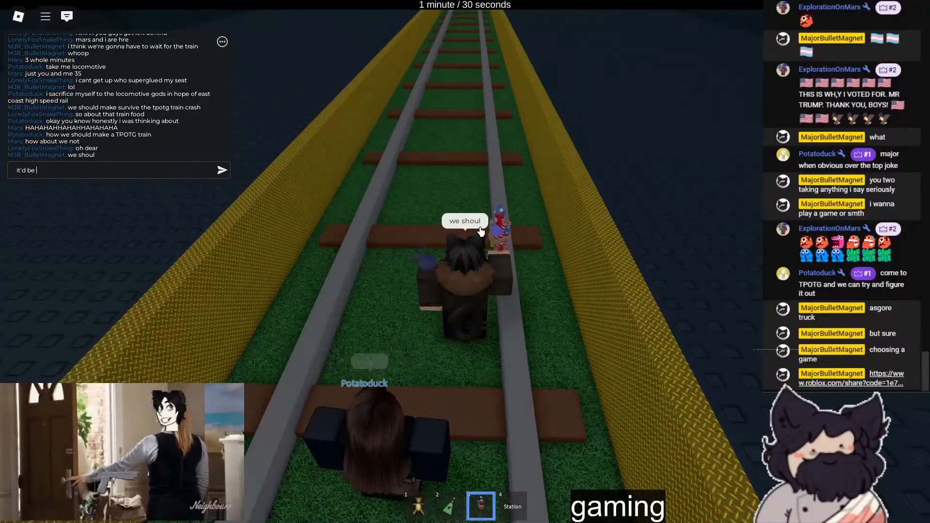
key("Return")
- Climb from the track onto the platform and walk along its yellow edge in full screen
right_click_drag(481, 233, 512, 211)
key("s")
key("F11")
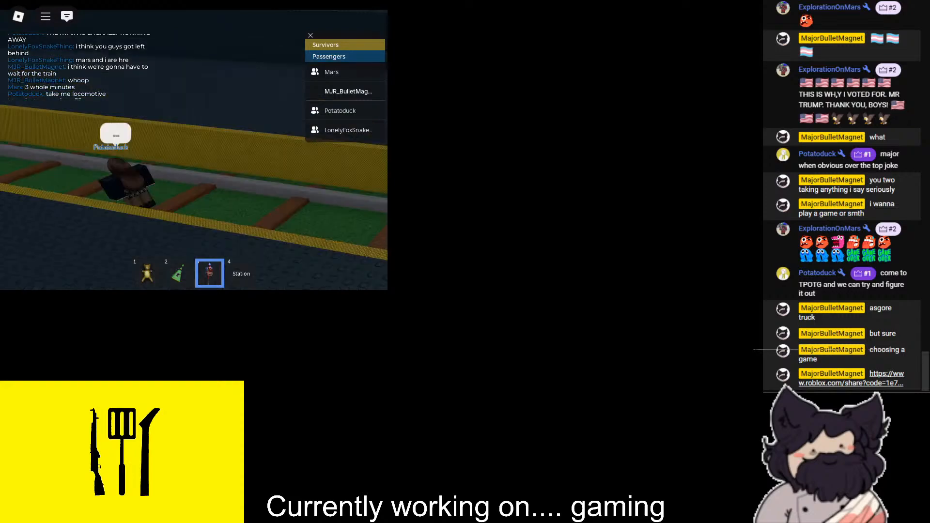
key("F11")
right_click_drag(361, 155, 443, 214)
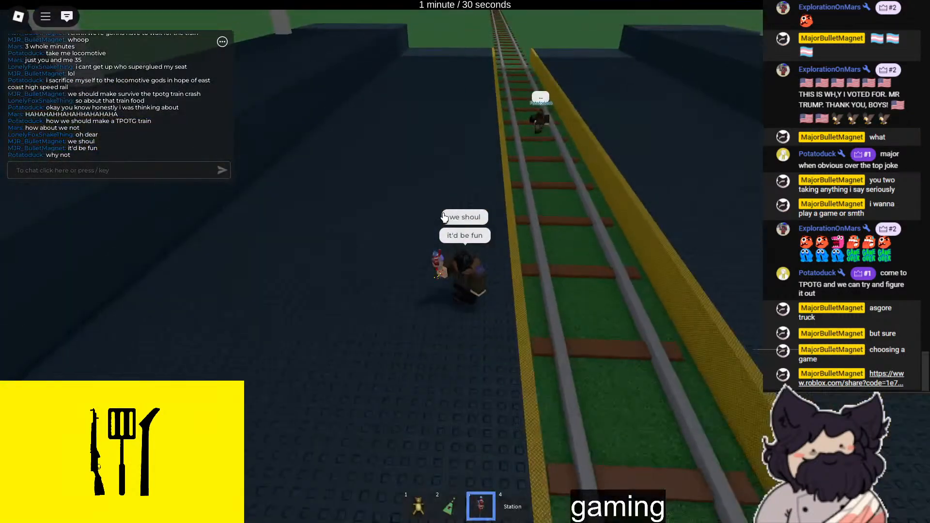
scroll(445, 218, "up", 2)
key("w")
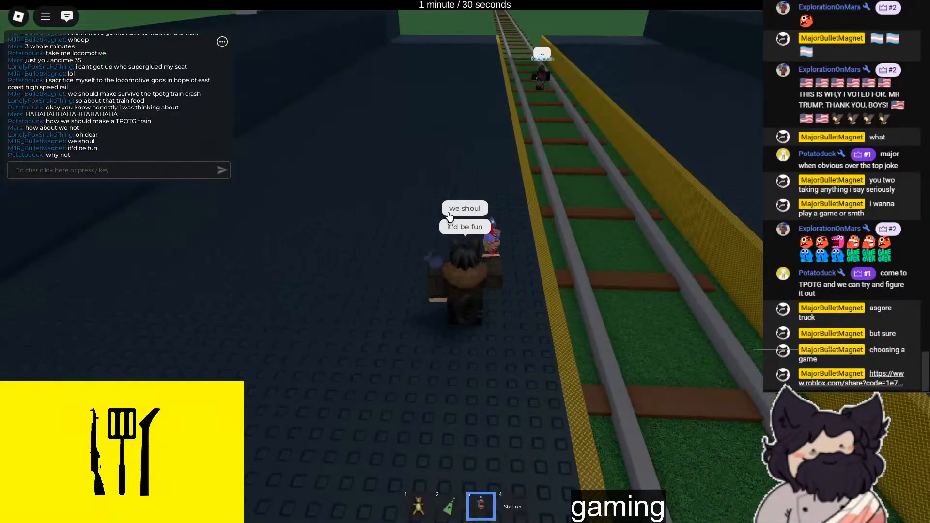
- Send the chat message "i dont think the majorians are joining"
key("slash")
type("i dont")
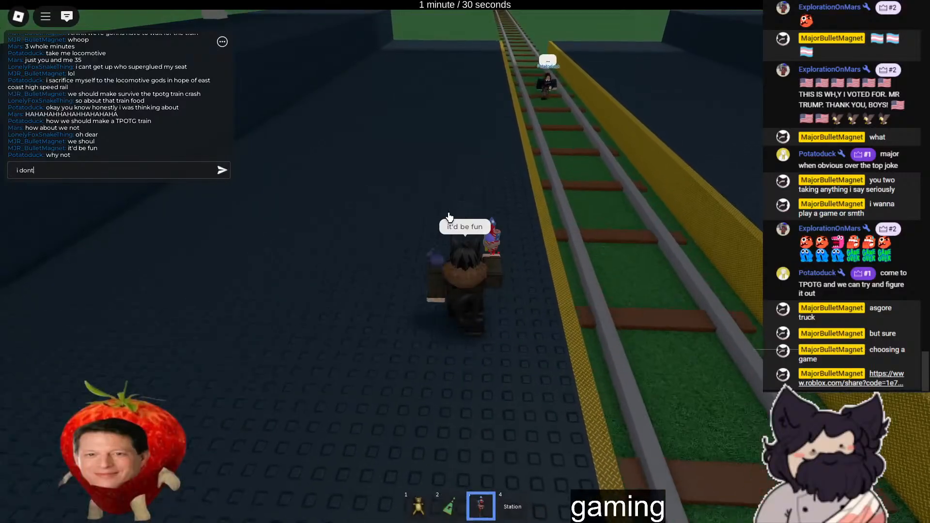
type(" think the majorians are j")
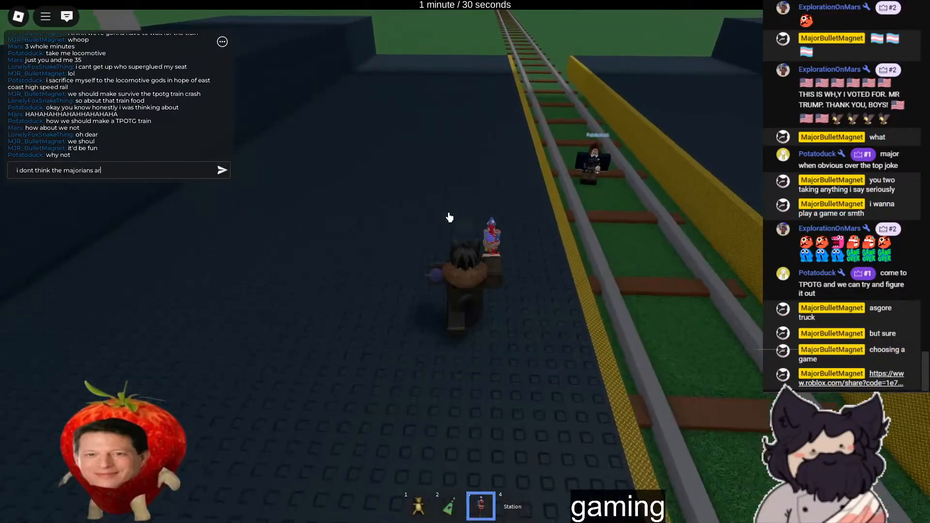
type("oining")
key("Return")
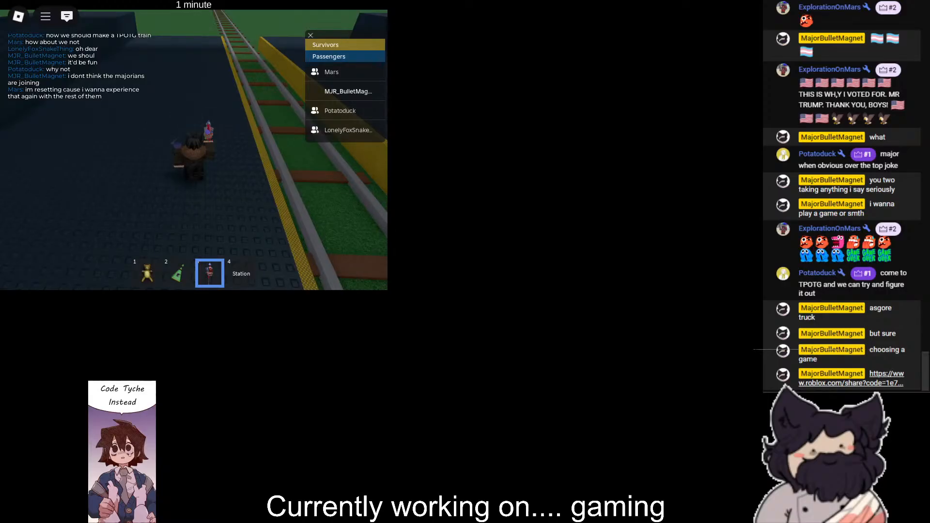
- Switch back to the game and toggle the Station item on the platform, leaving it put away
key("alt+Tab")
right_click_drag(510, 220, 563, 206)
scroll(563, 206, "down", 3)
key("4")
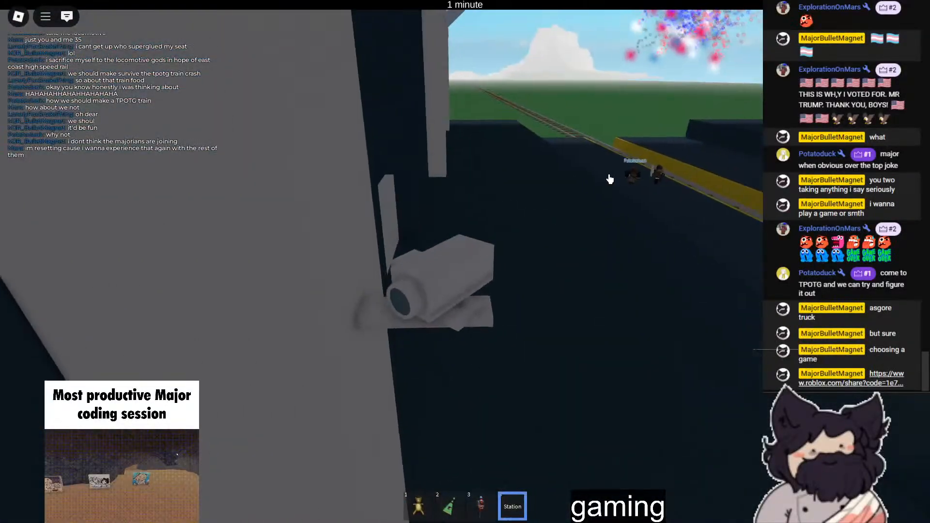
key("4")
key("4")
mouse_move(609, 173)
right_mouse_down()
mouse_move(602, 154)
mouse_move(597, 164)
right_mouse_up()
key("4")
- Send the chat message "one minute till train is back.." and take the Station item out and put it away beside the friends
key("slash")
type("one minute t")
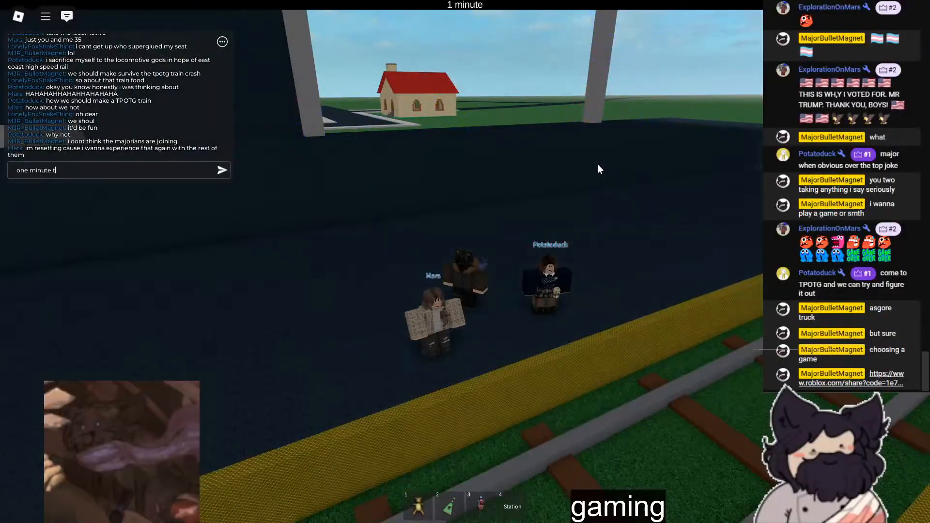
type("ill train is back..")
key("Return")
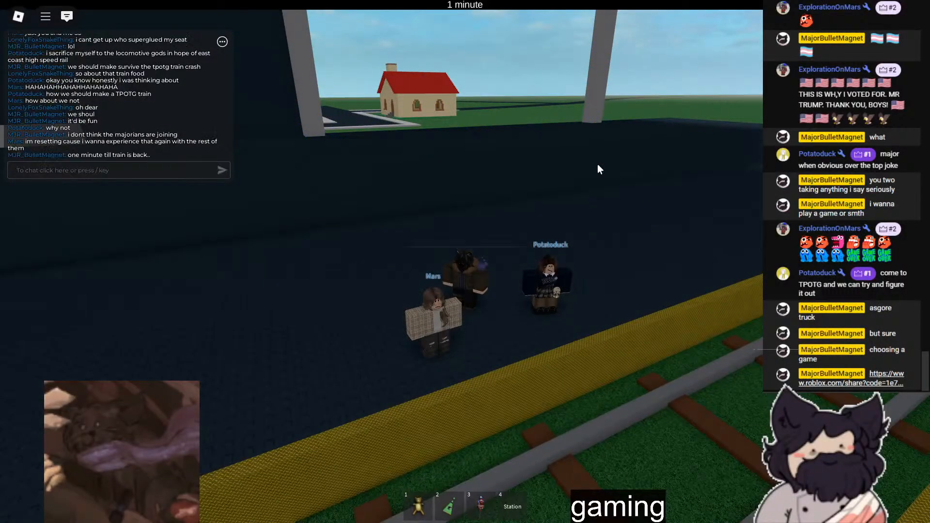
key("4")
key("4")
scroll(585, 153, "up", 3)
right_click_drag(585, 154, 526, 164)
- Send the chat message "lol" in reply to the friend's comparison with another survival game
key("slash")
type("it was")
key("Return")
key("slash")
type("lol")
key("Return")
- Send the chat messages "this was the best genre of game" and "TRUE"
key("slash")
type("this w")
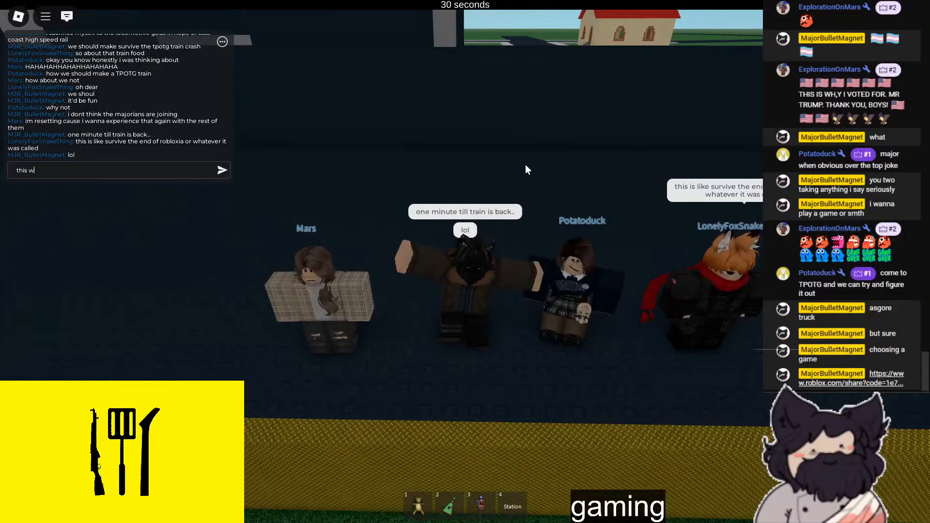
type("as the best gentre")
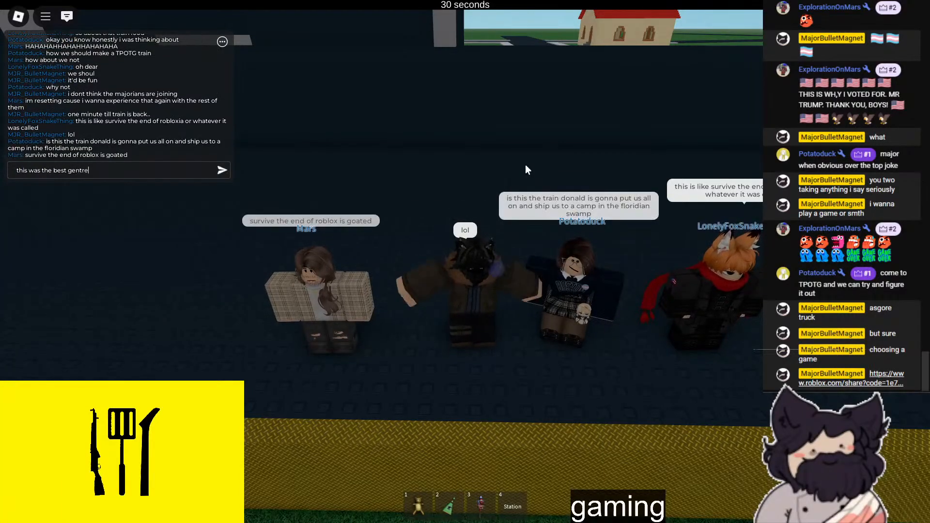
key("BackSpace")
key("BackSpace")
key("BackSpace")
type("re of game")
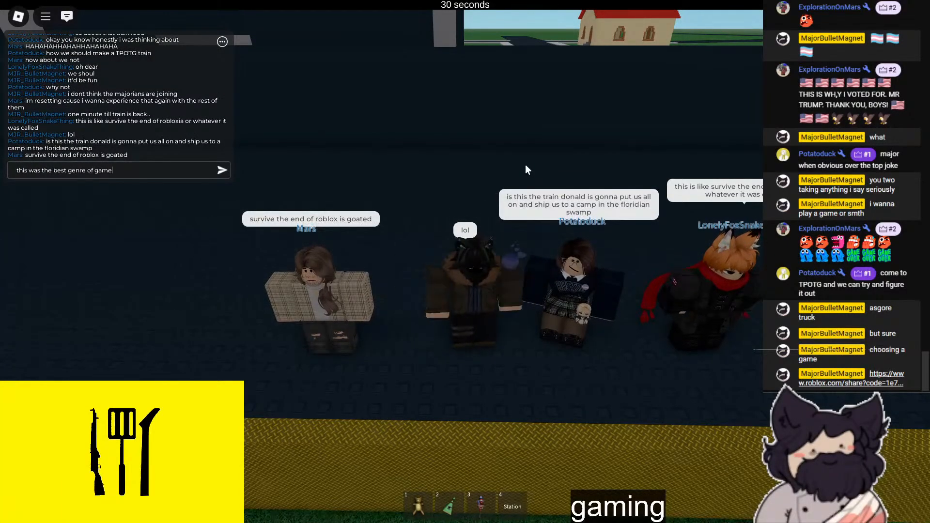
key("Return")
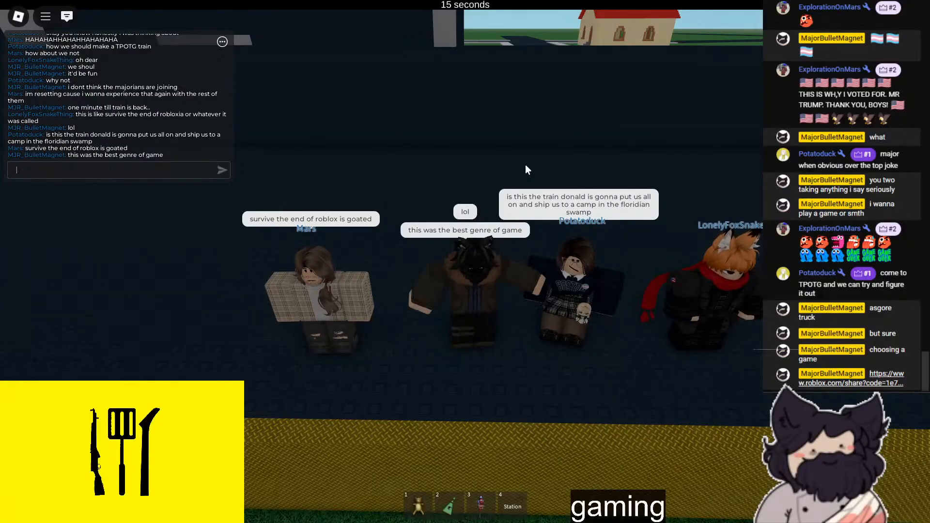
type("TRUE")
key("Return")
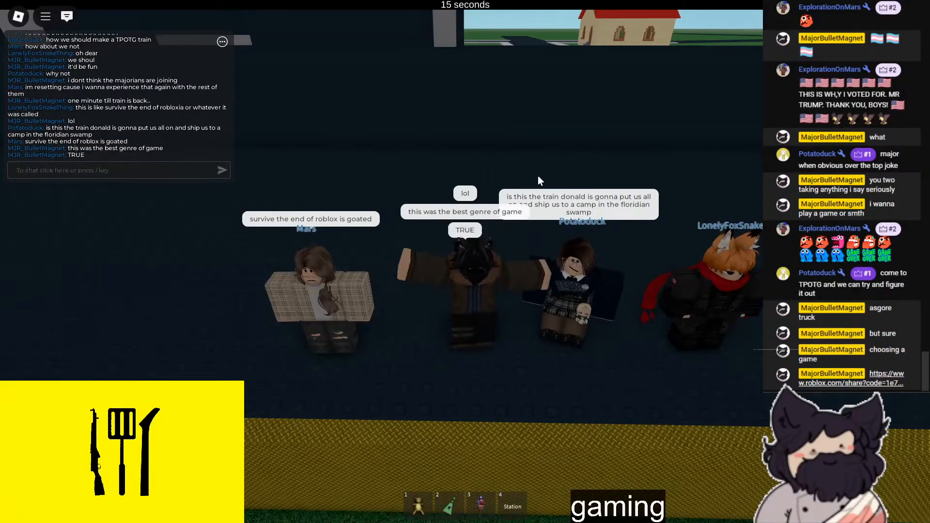
- Look over the lined-up group and along the track toward the tunnel while waiting for the train
scroll(589, 318, "down", 2)
scroll(592, 333, "up", 2)
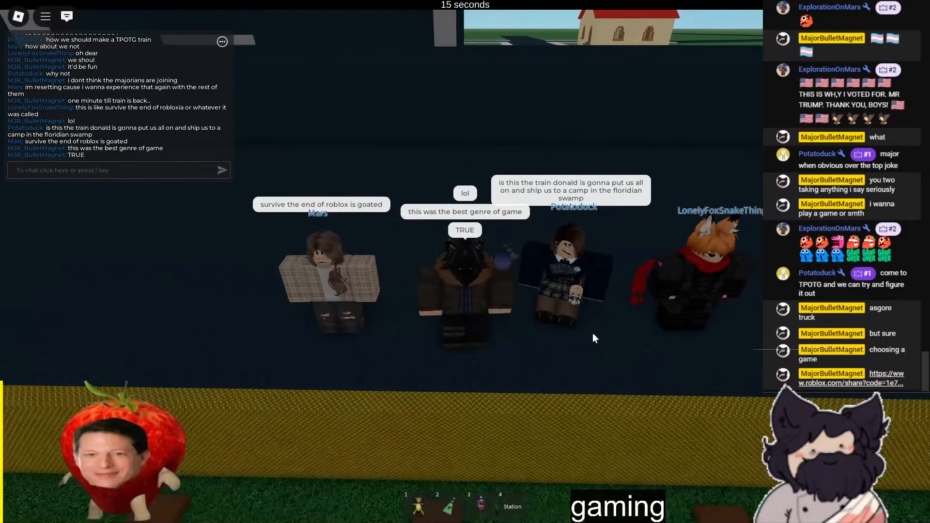
right_click_drag(592, 332, 601, 336)
scroll(601, 335, "up", 5)
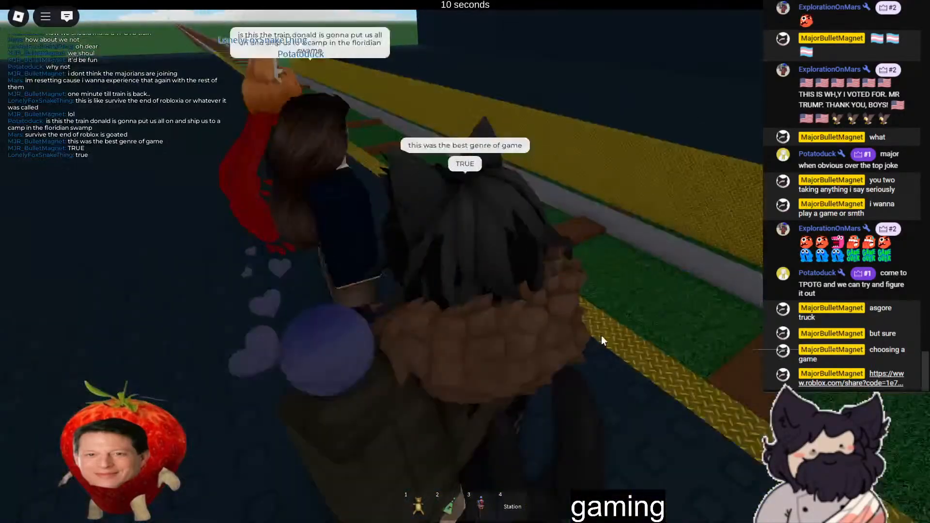
scroll(466, 262, "down", 5)
right_click_drag(470, 263, 479, 256)
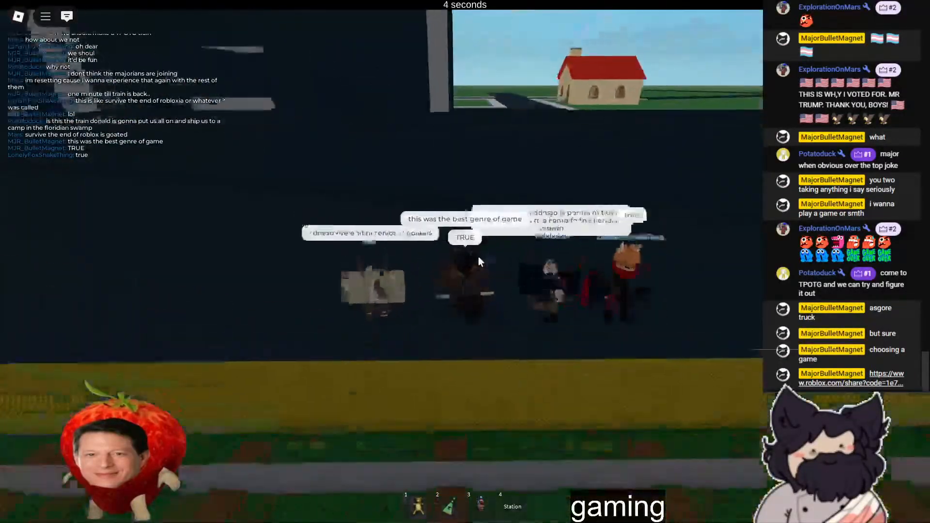
right_click_drag(513, 318, 514, 318)
right_click_drag(484, 274, 504, 278)
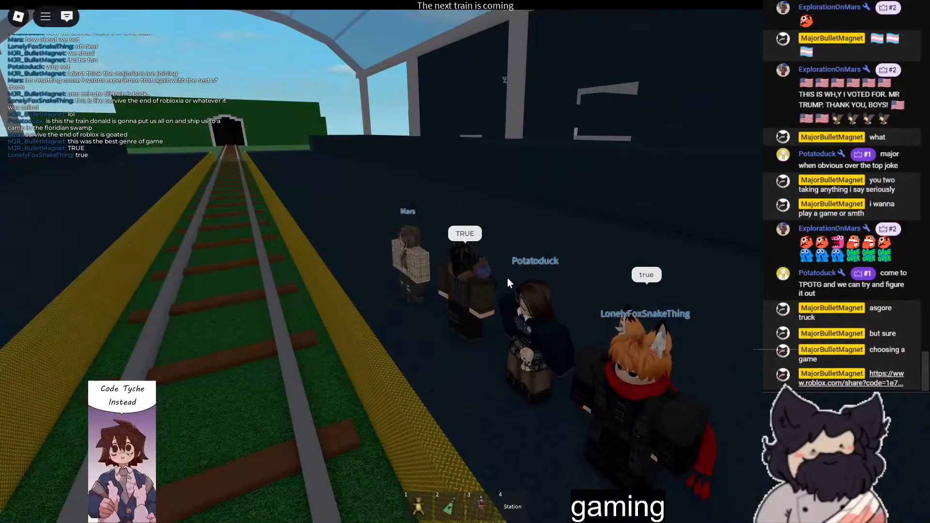
- Send the chat message "here we are"
key("slash")
type("he")
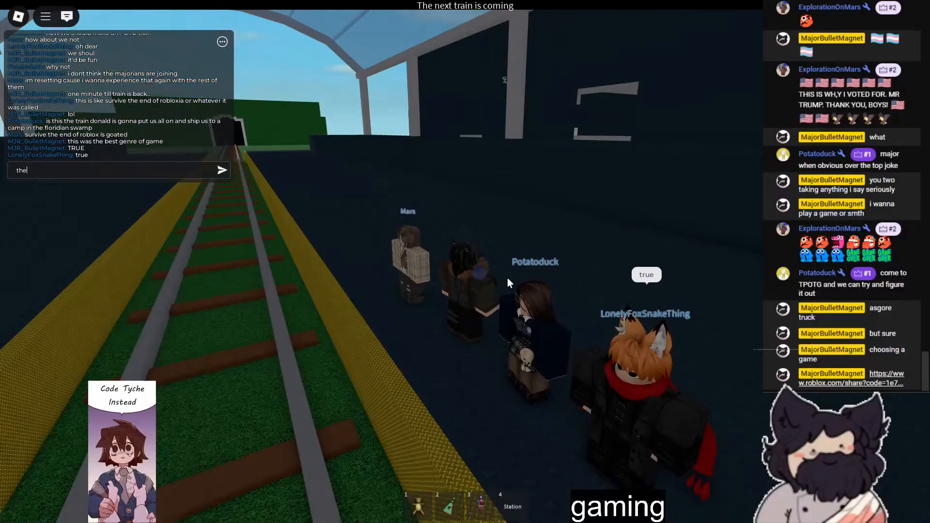
type("re we are")
key("Return")
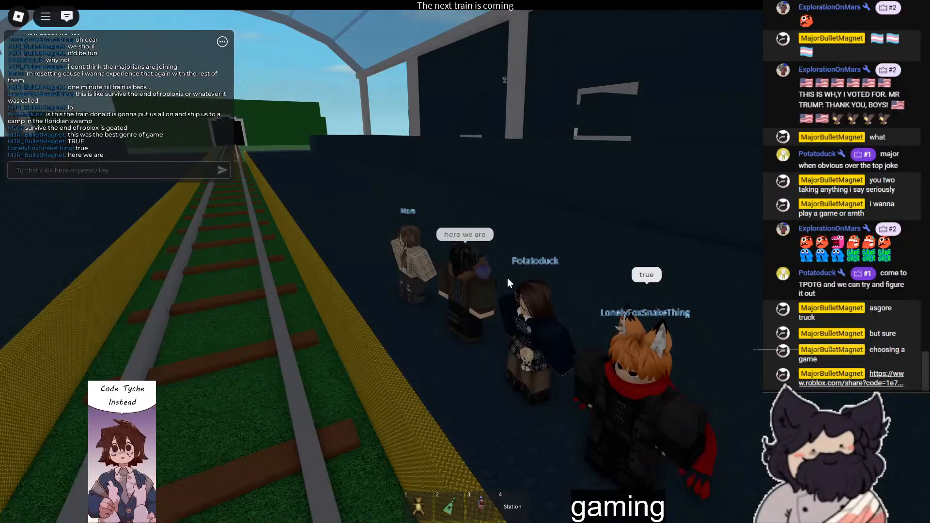
- Board the arriving train and take a seat in the carriage across the aisle from the friends
right_click_drag(642, 331, 639, 331)
right_click_drag(313, 377, 312, 377)
key("3")
right_click_drag(474, 274, 474, 273)
key("w")
key("w")
key("e")
scroll(402, 238, "down", 8)
right_click_drag(401, 238, 401, 238)
scroll(401, 239, "up", 8)
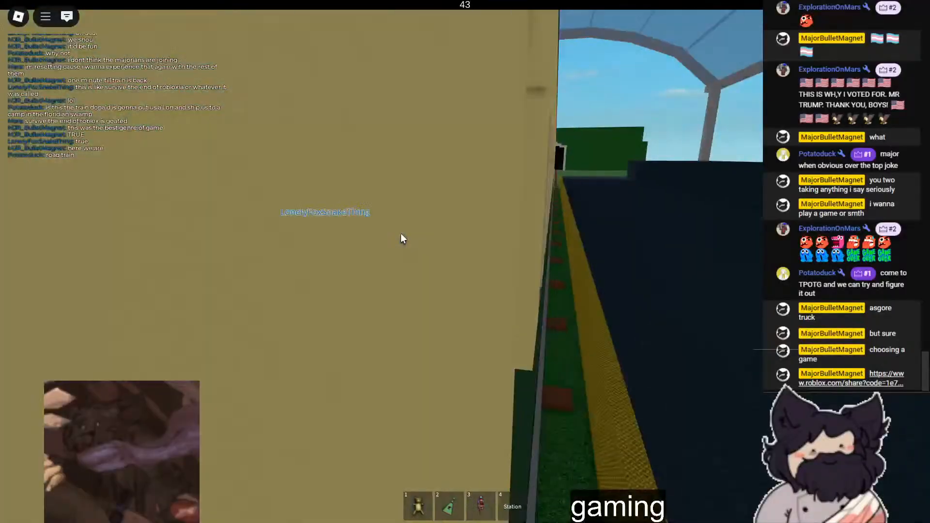
- Send the chat message "this is just like choo choo bob"
key("slash")
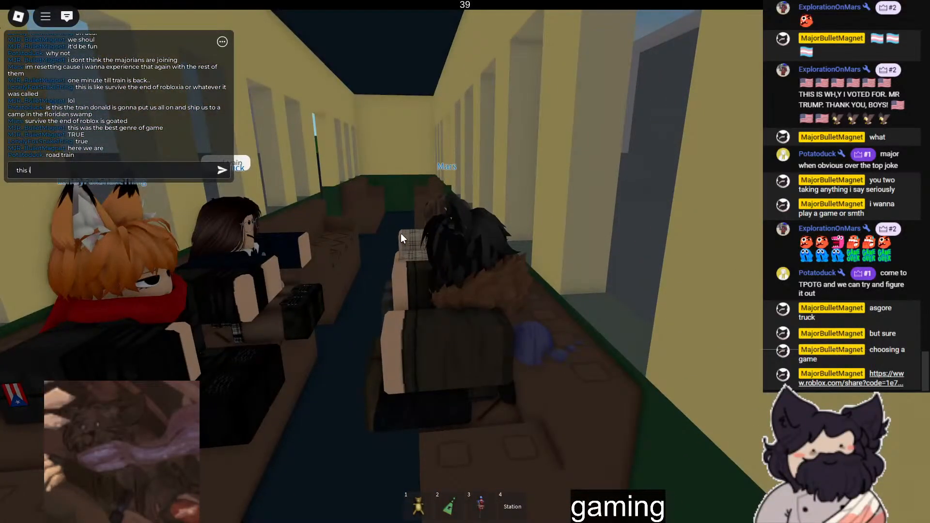
type("this is just like cho")
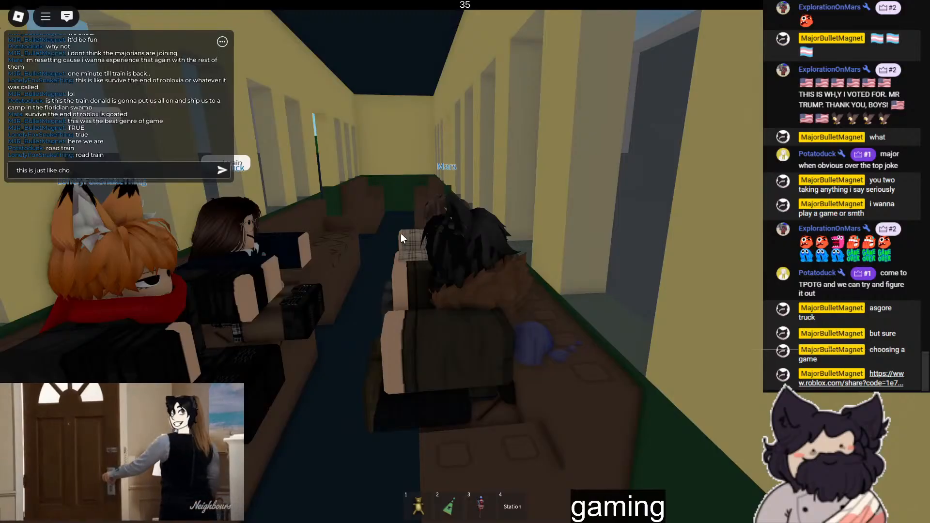
type("o choo bob")
key("Return")
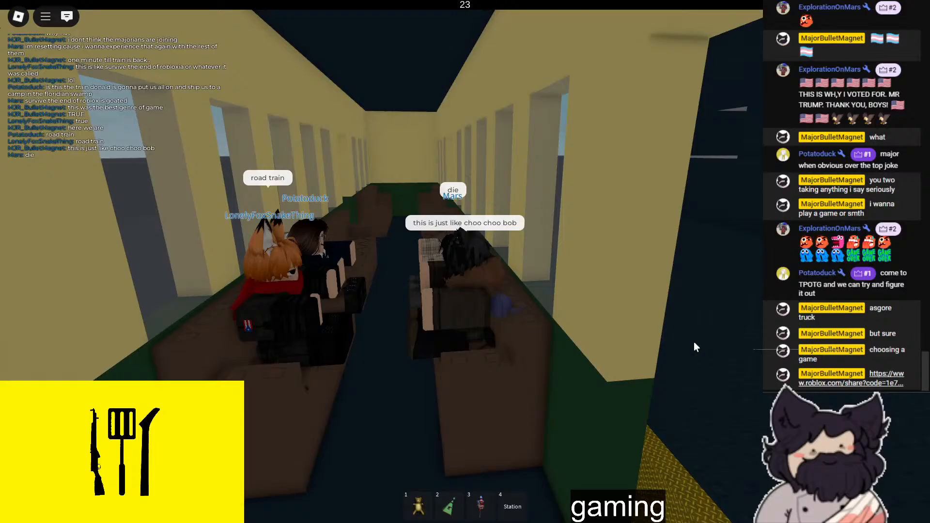
- Send the chat message "why" while seated in the carriage
key("slash")
type("why")
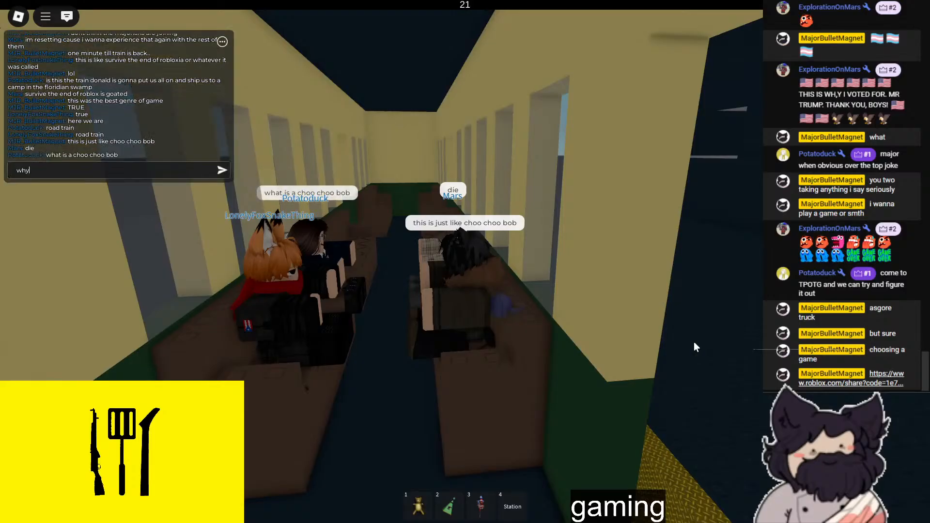
key("Return")
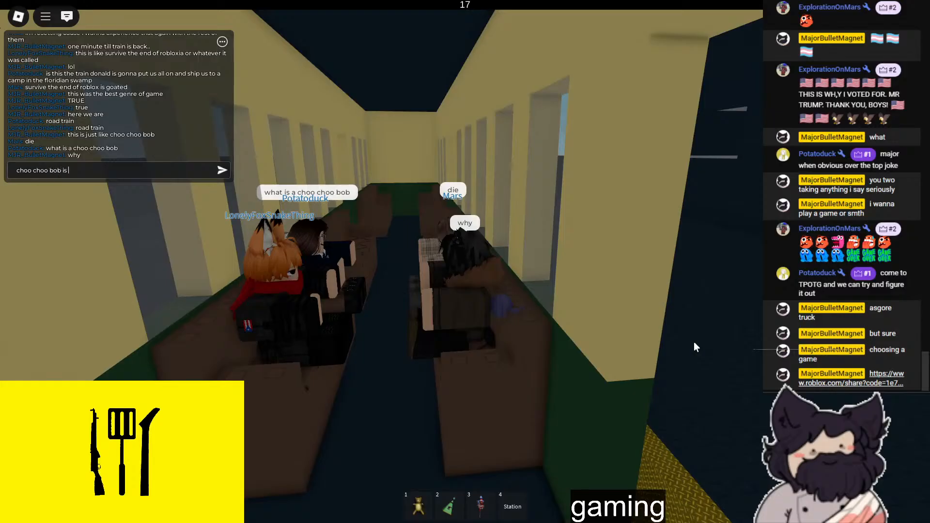
- Send the chat message "choo choo bob is goatec" and correct the misspelled word with a second message, "goated"
type("goatec")
key("Return")
type("goated")
key("Return")
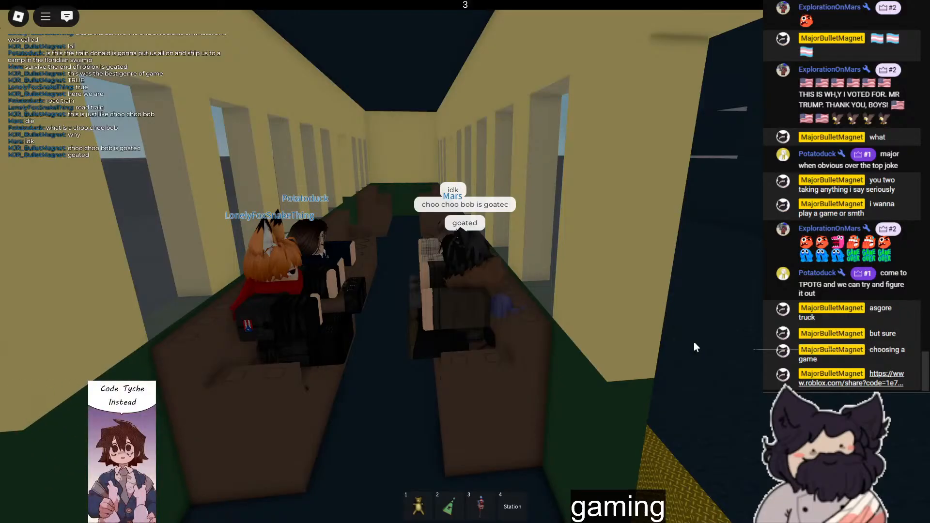
- Send the chat message "im gonna end the stream if no majorians join" and another saying the newly joined friend "missed us"
key("slash")
type("im gonna end")
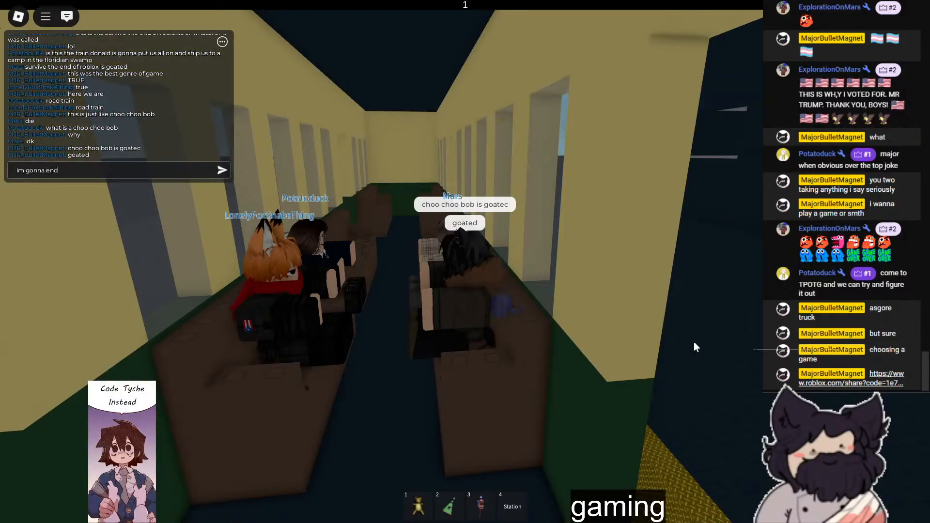
type(" the stream if")
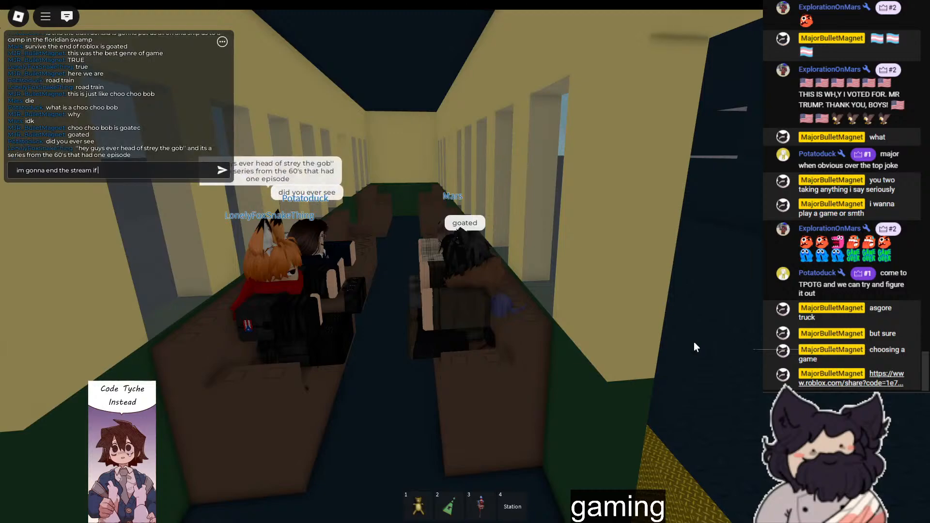
type(" no majorians join")
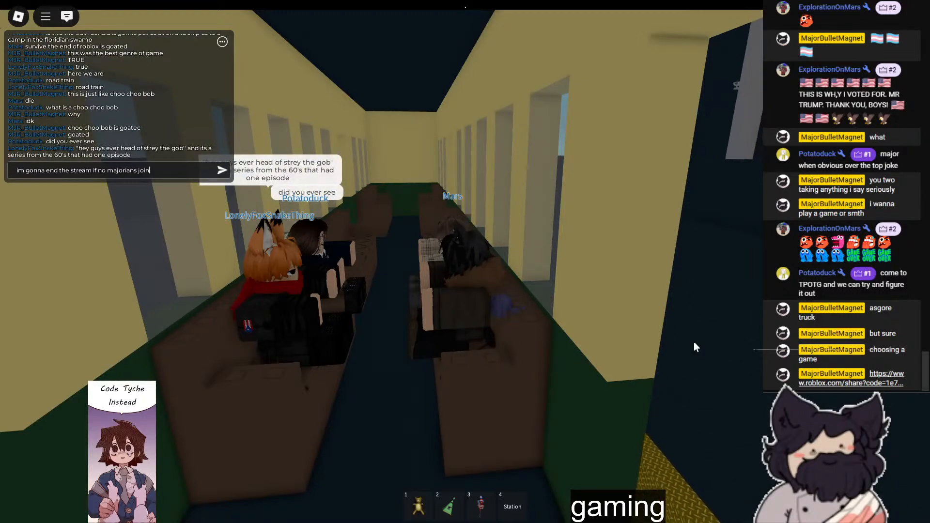
key("Return")
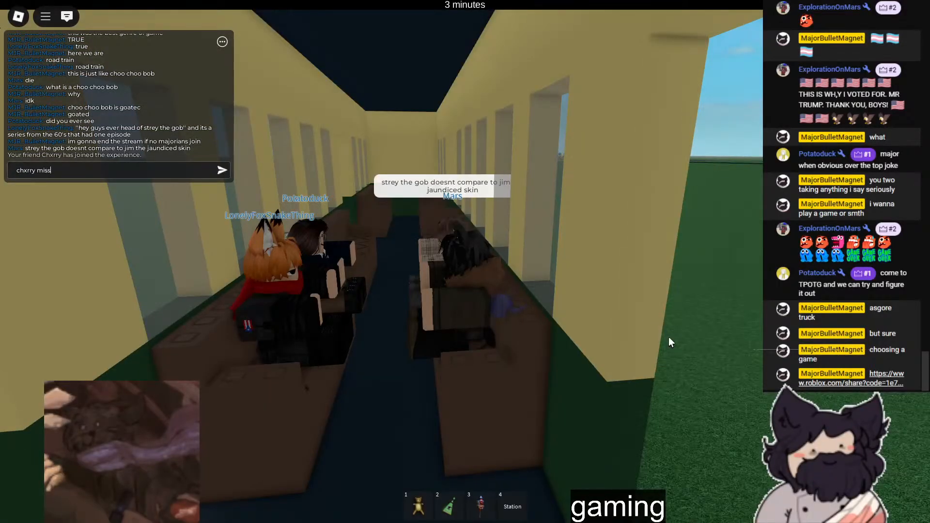
key("Return")
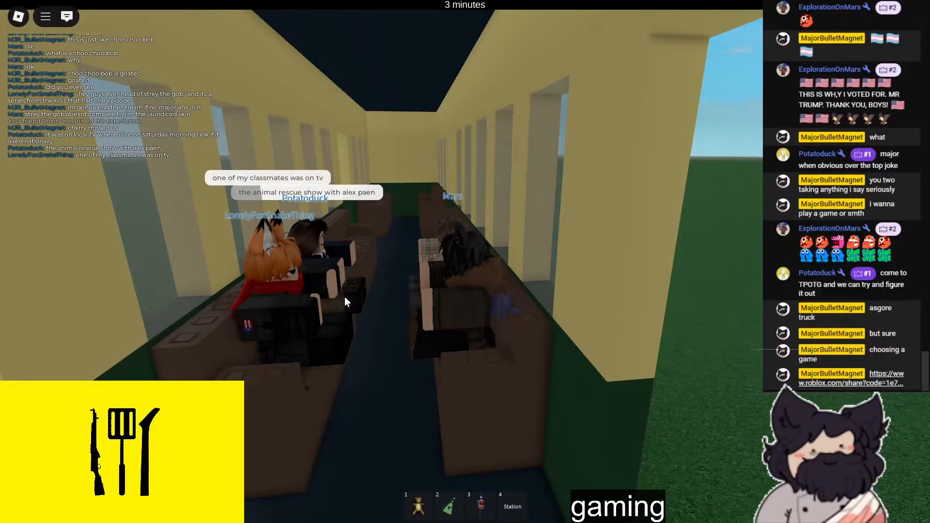
- Send the chat message "nope"
key("slash")
type("nope")
key("Return")
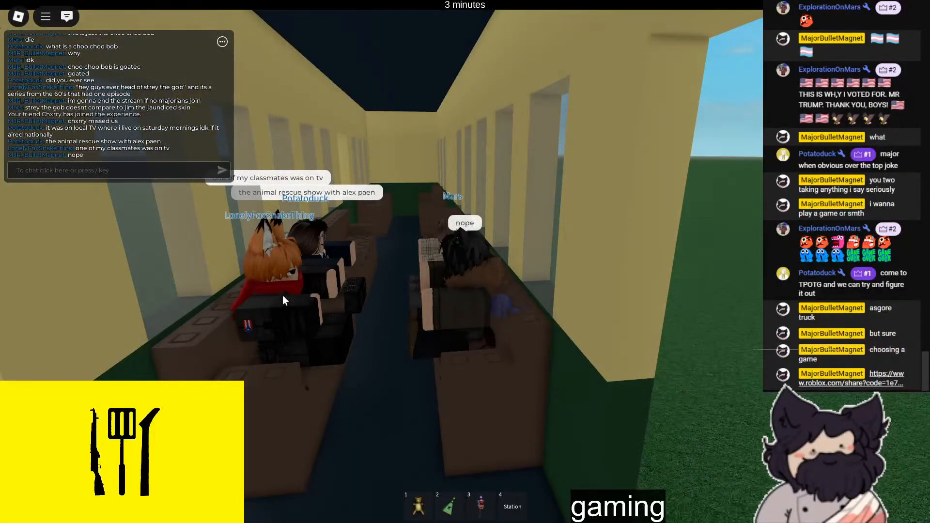
- Address the friend in the fox outfit in chat with the message "im on tv atleast twice a year"
key("slash")
type("lonely im on")
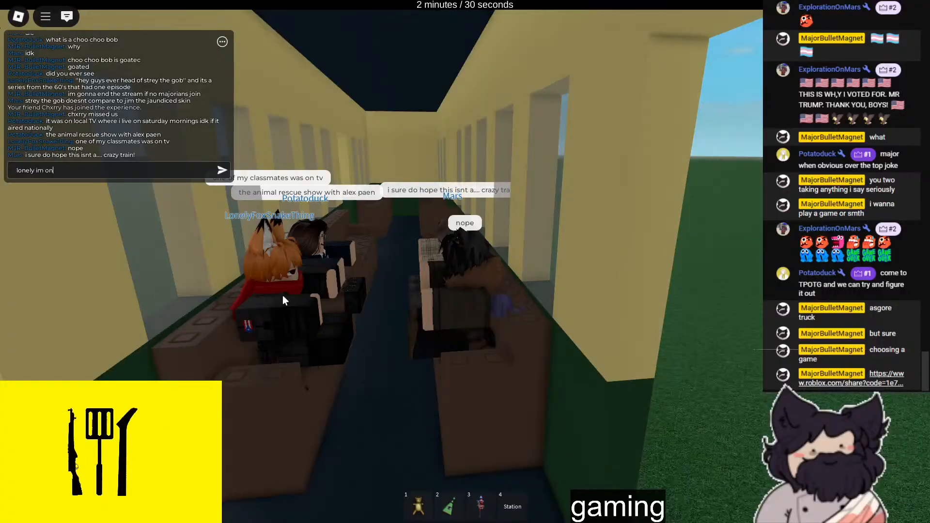
type(" tv atleast w")
key("BackSpace")
type("twice")
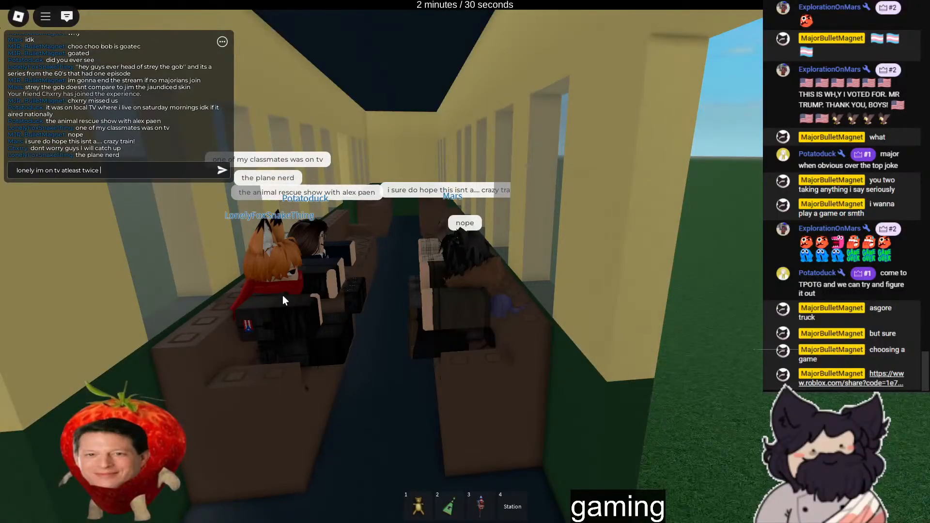
type(" a year")
key("Return")
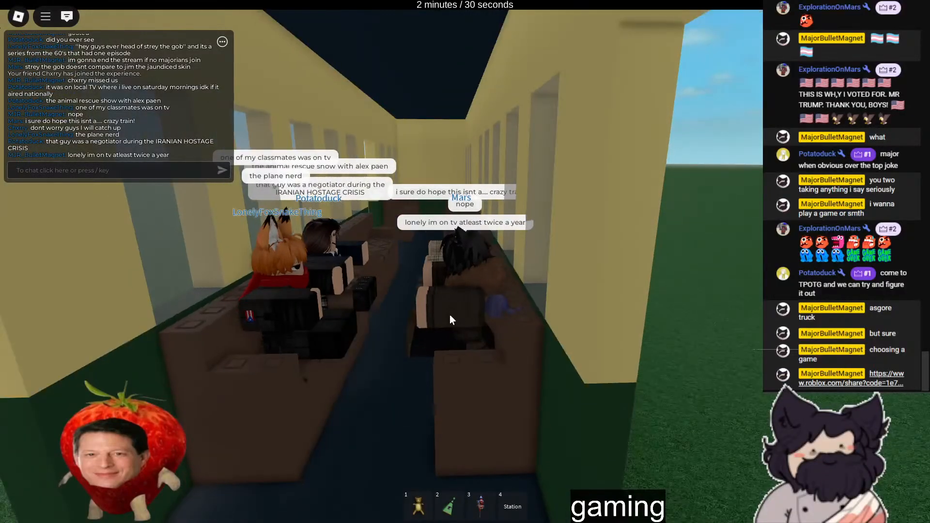
- Send the chat message "oh lovely"
key("slash")
type("oh lovely")
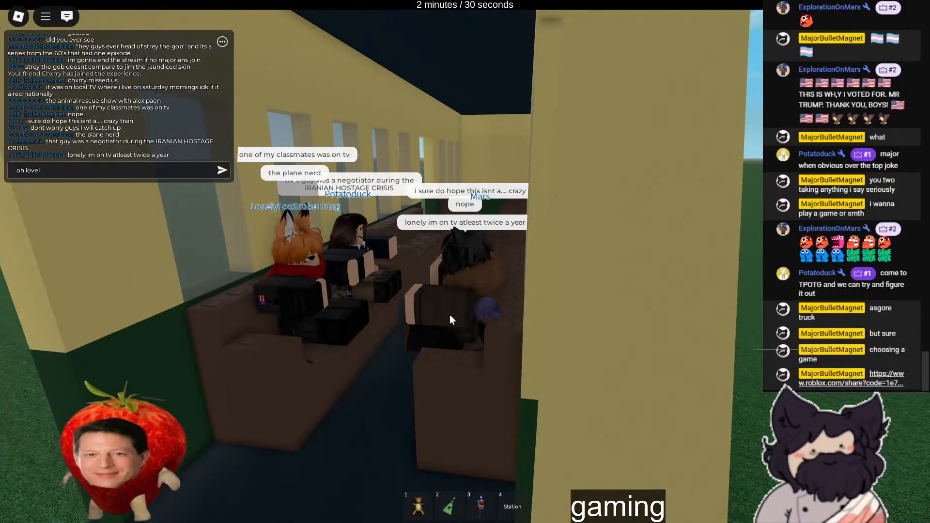
key("Return")
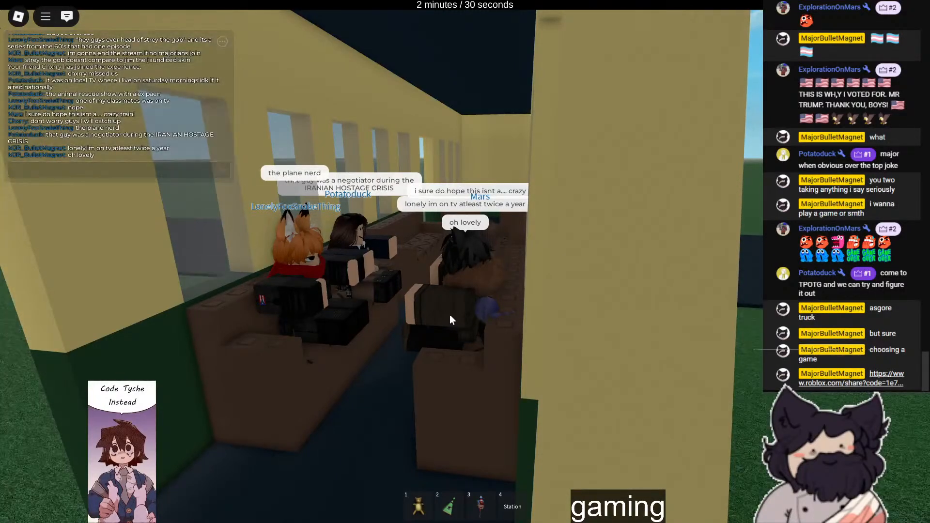
- Look along the outside of the moving train and take the game out of full screen to switch windows
scroll(449, 315, "down", 8)
right_click_drag(449, 315, 486, 323)
right_click_drag(537, 306, 535, 309)
scroll(537, 306, "up", 10)
scroll(536, 310, "down", 8)
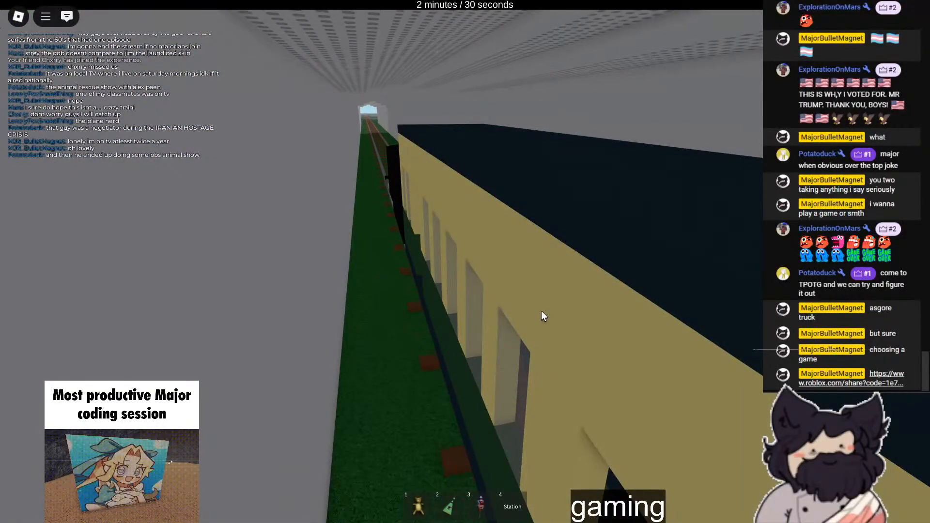
key("F11")
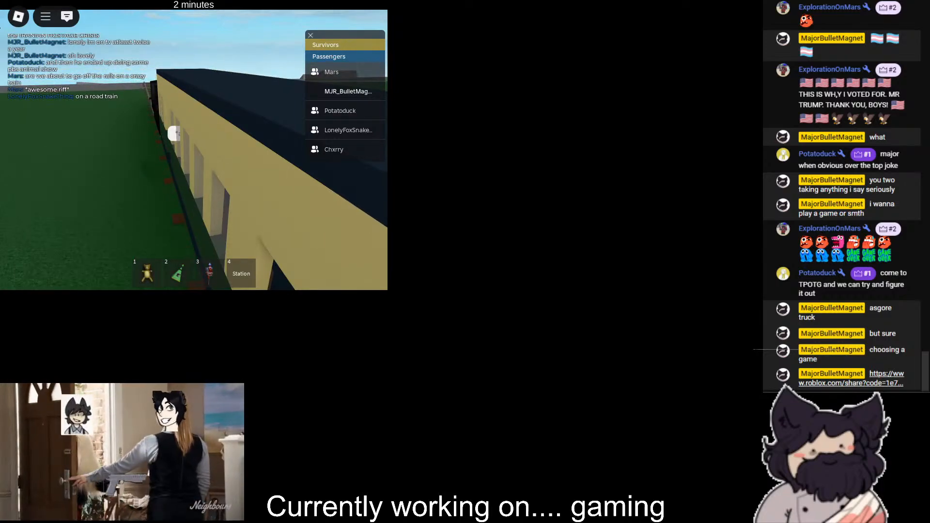
key("alt+Tab")
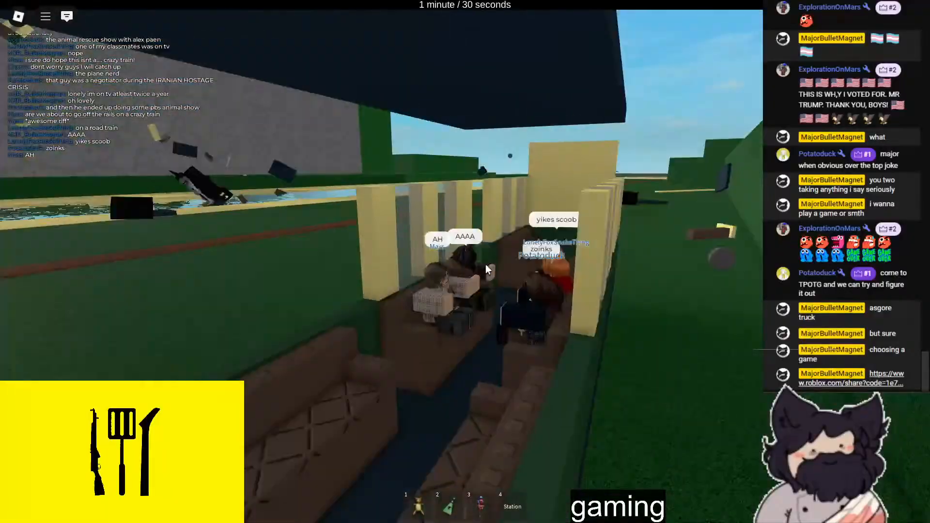
- Send the chat message "well" from the wrecked carriage
key("slash")
type("well")
key("Return")
- Leave the seat for the grass beside the wreck and send the chat message "sending a flare"
right_click_drag(560, 283, 561, 283)
key("space")
key("4")
key("3")
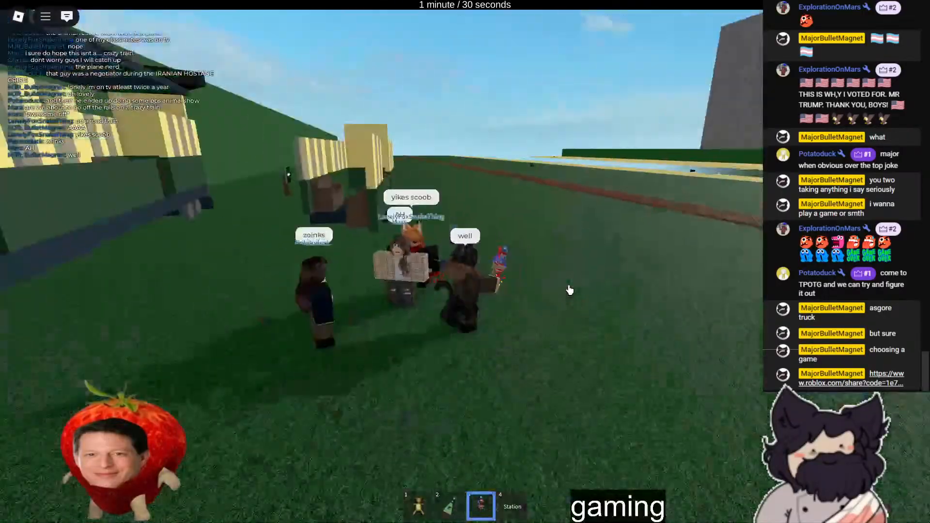
right_click_drag(570, 291, 563, 285)
type("/sen3")
scroll(562, 285, "up", 6)
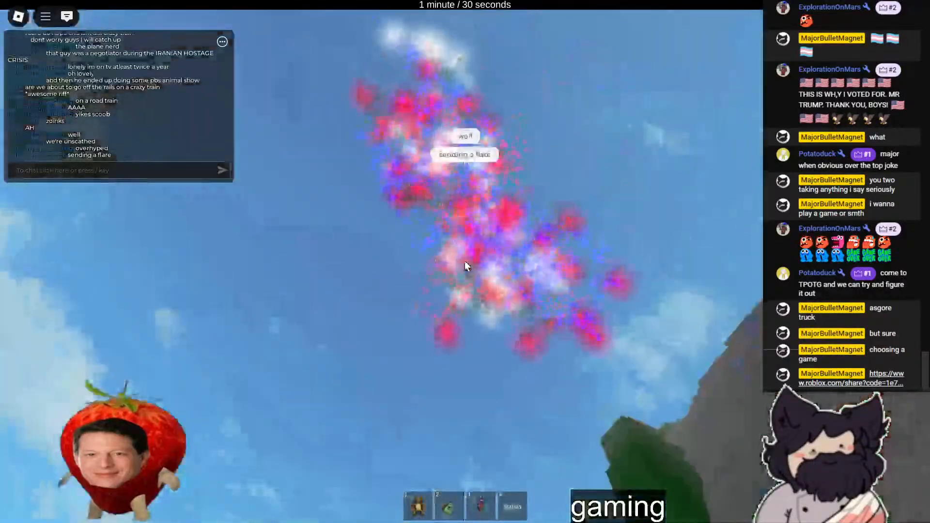
- Look down over the group beside the wreck and send the chat message "nothing ever happens"
scroll(466, 266, "down", 2)
scroll(465, 267, "down", 4)
right_click_drag(465, 266, 455, 269)
key("4")
type("4")
type("/nothing ever ")
type("happ")
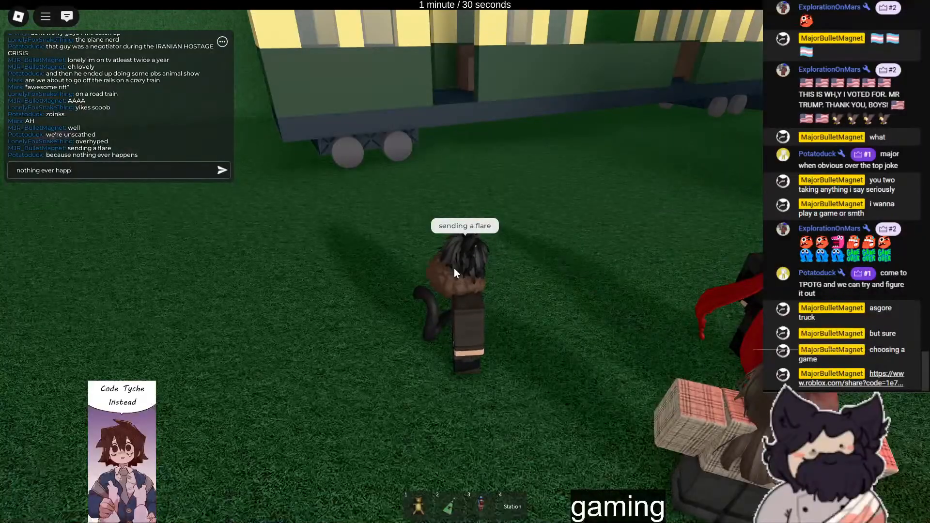
type("ens")
key("Return")
- Turn to face the friends and send the chat messages "what about" and "the flying trains"
right_click_drag(454, 268, 417, 296)
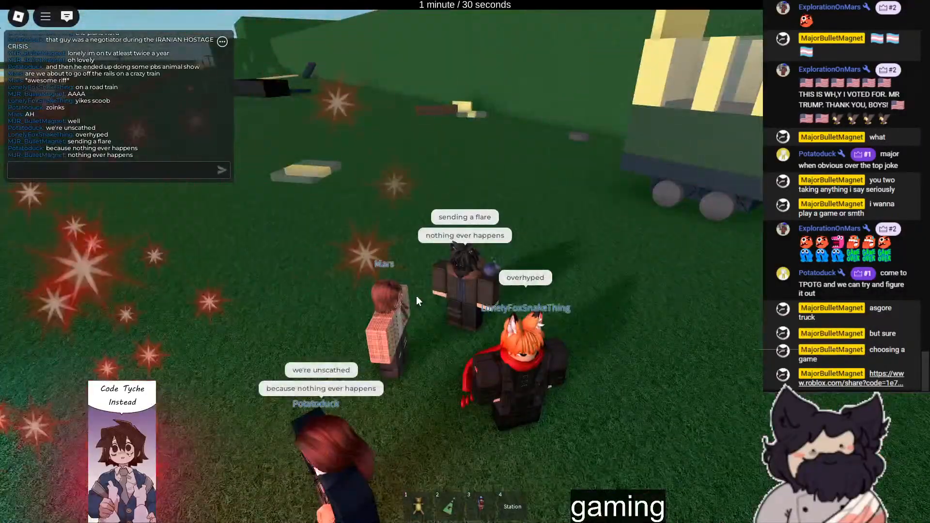
type("what about")
key("Return")
type("t")
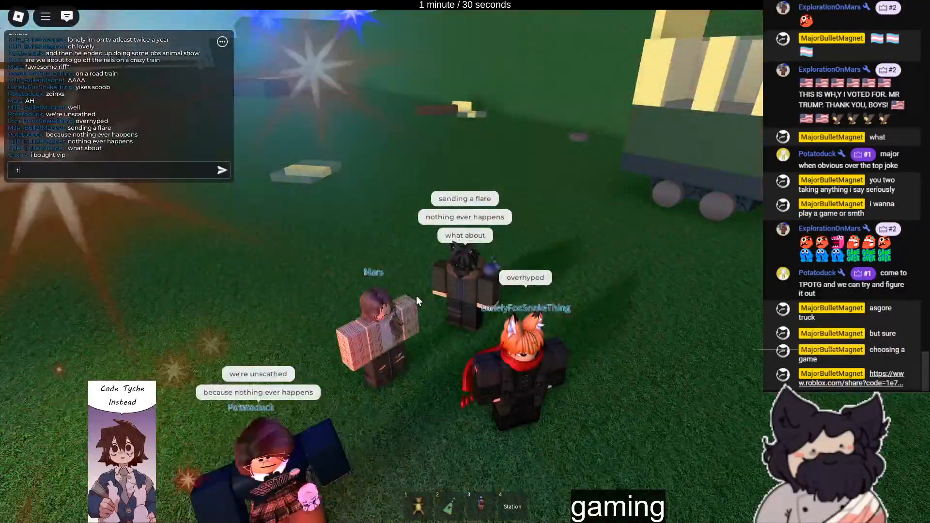
type("he flying trains")
key("Return")
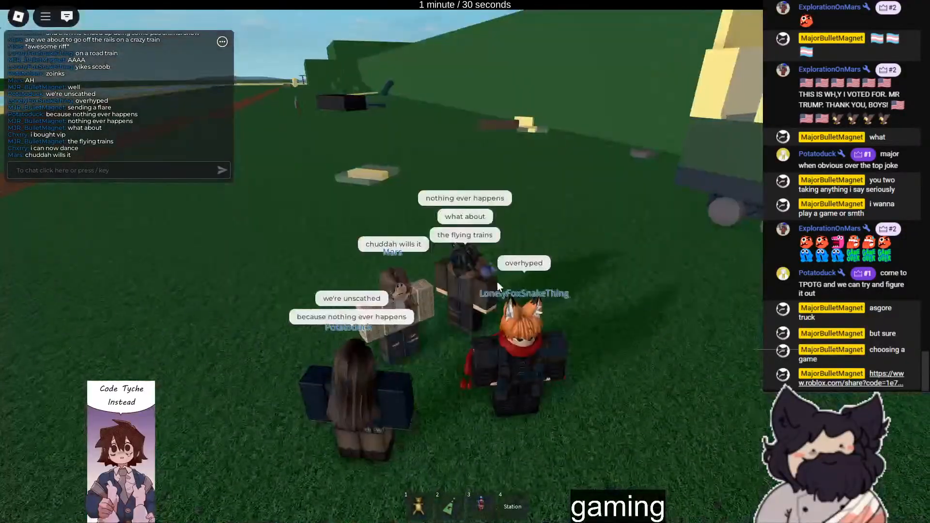
- Use an inventory item beside the friends and send the chat message "did you guys play the flying trains"
key("3")
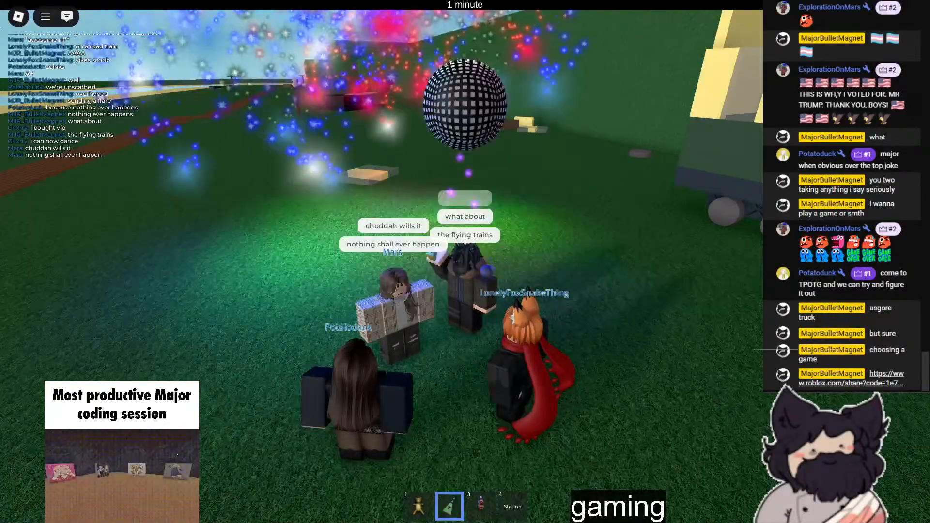
key("slash")
type("did you guys")
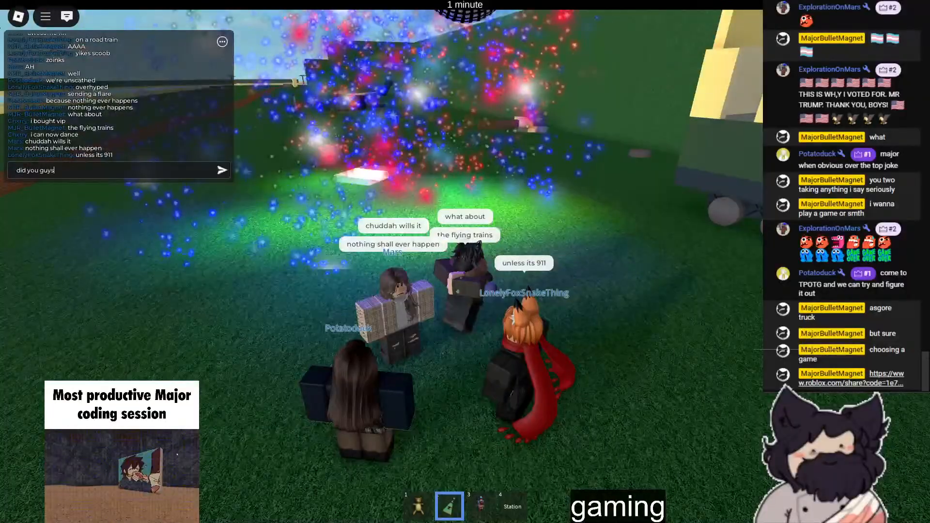
type(" play the flying tr")
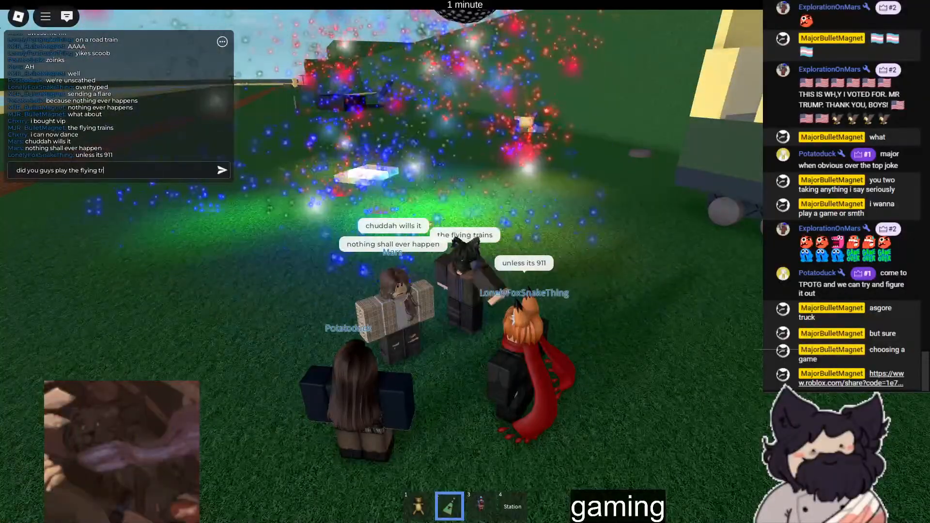
type("ains")
key("Return")
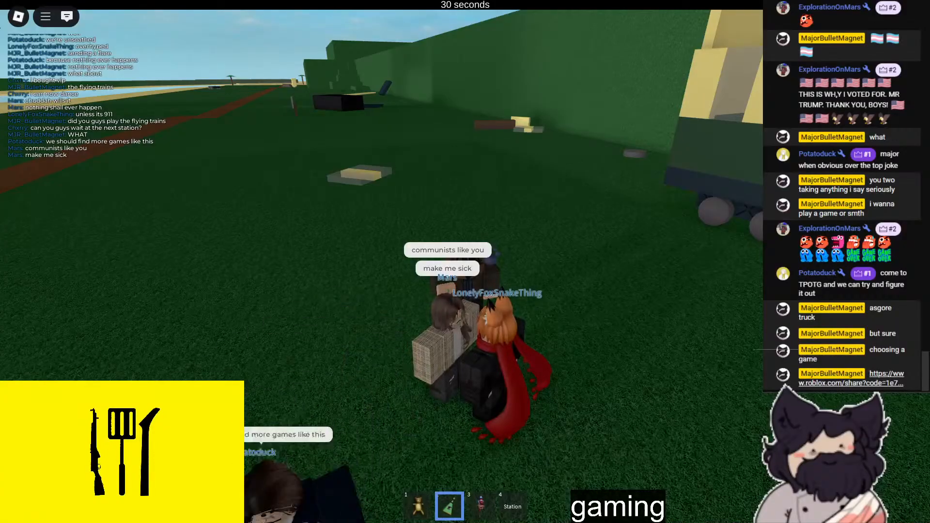
- Send the chat messages "the flying trains" and "is goated"
key("slash")
type("the flying t")
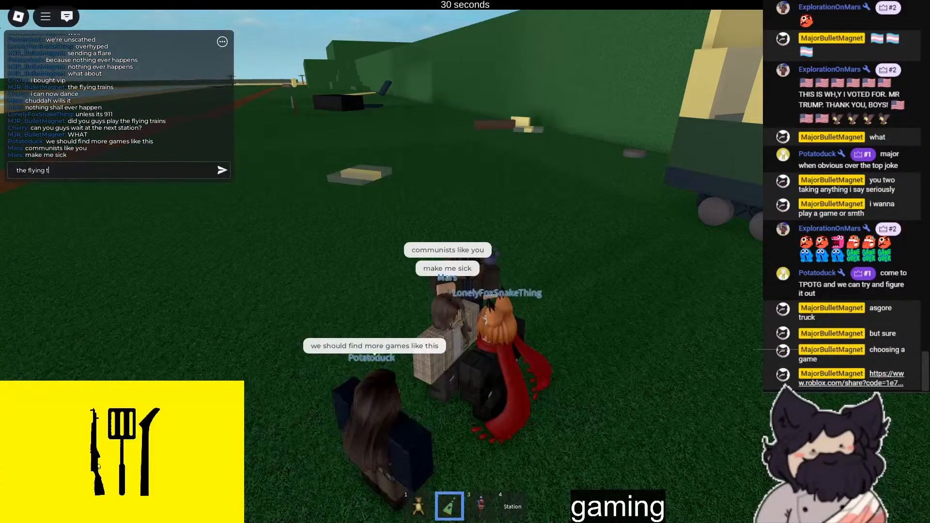
type("rains")
key("Return")
type("is goated")
key("Return")
- Send the chat message "one second"
type("one")
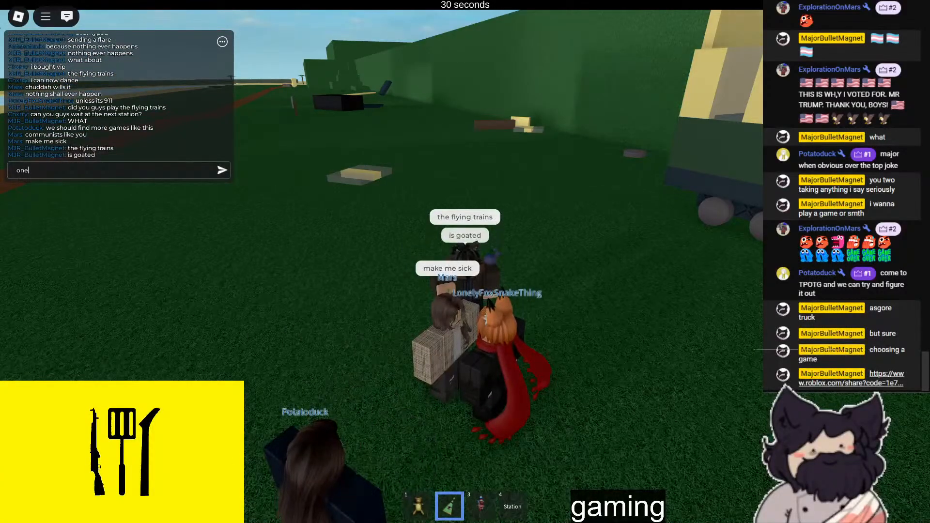
type(" sde")
key("BackSpace")
key("BackSpace")
type("econd")
key("Return")
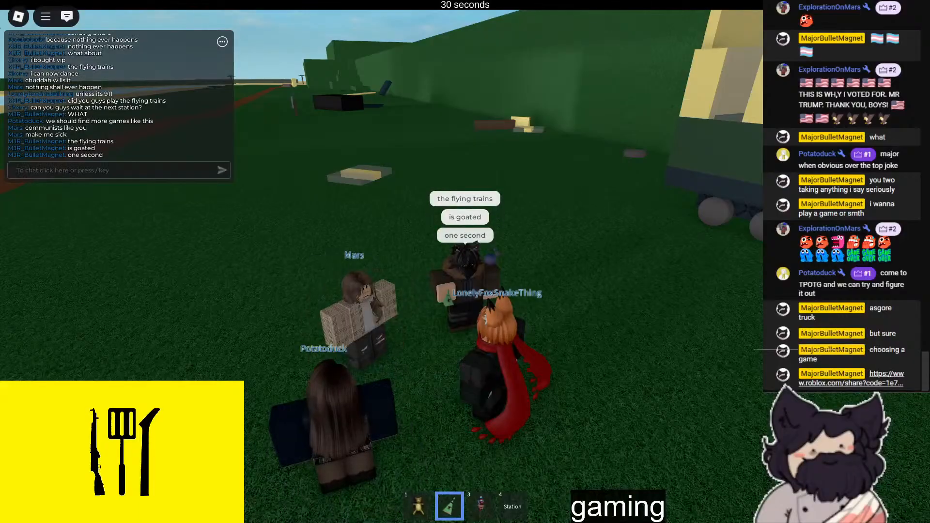
- Take the game out of full screen and close its window
key("F11")
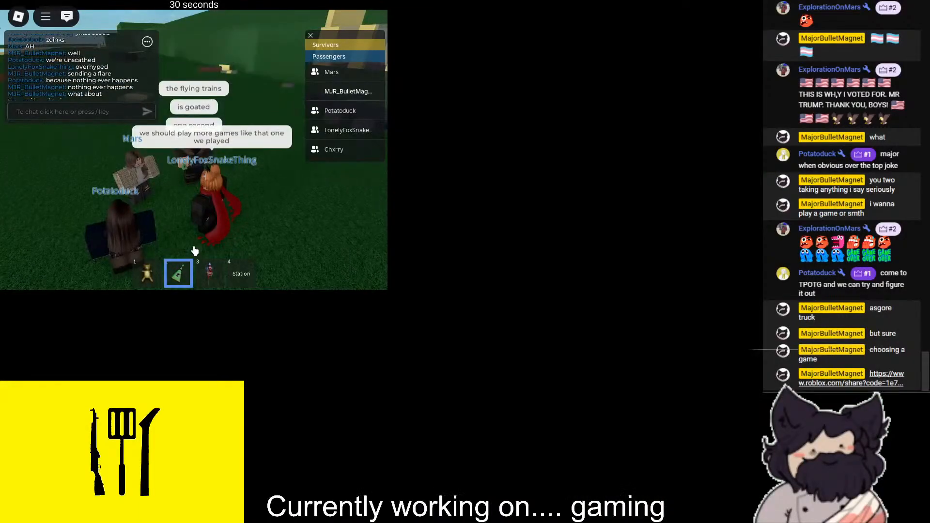
key("F11")
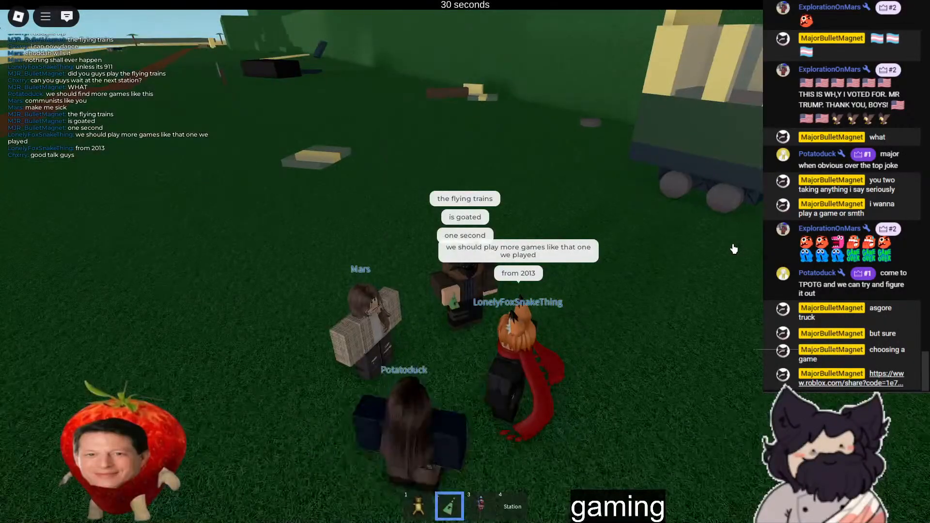
key("F11")
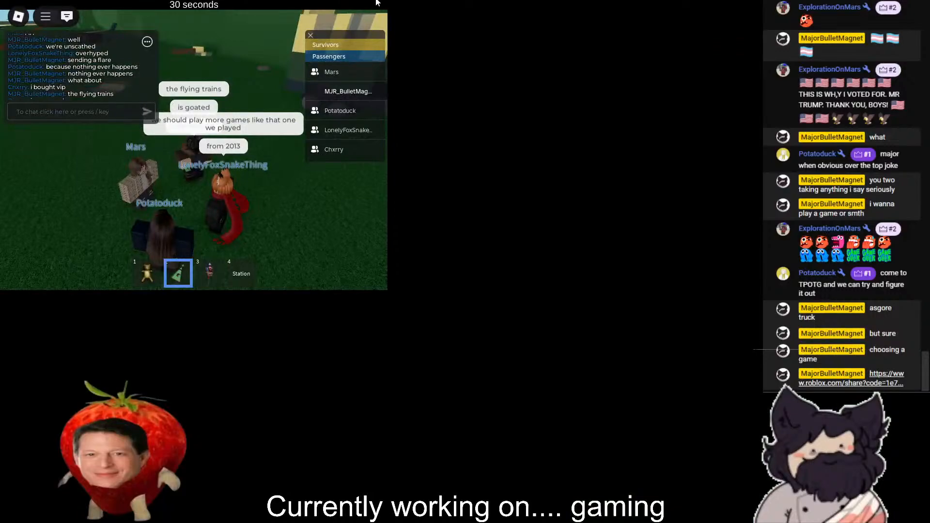
left_click(378, 3)
left_click(378, 2)
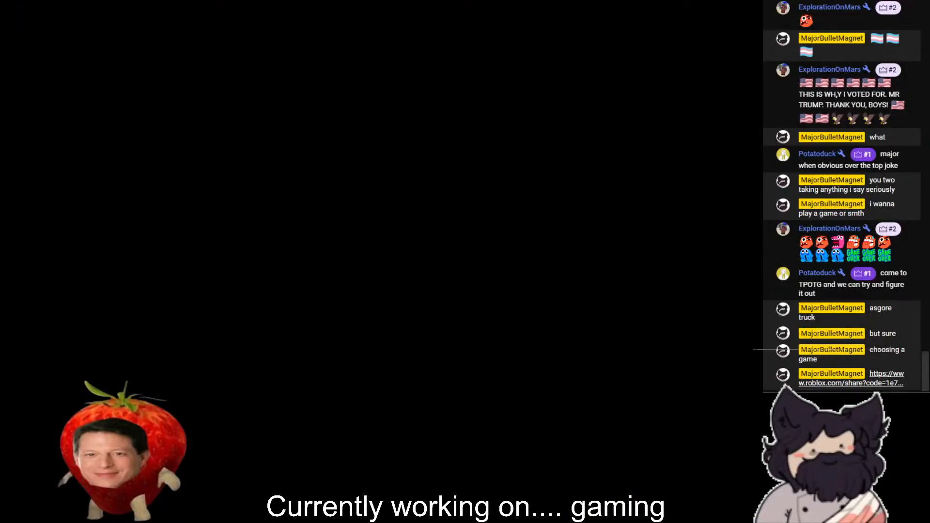